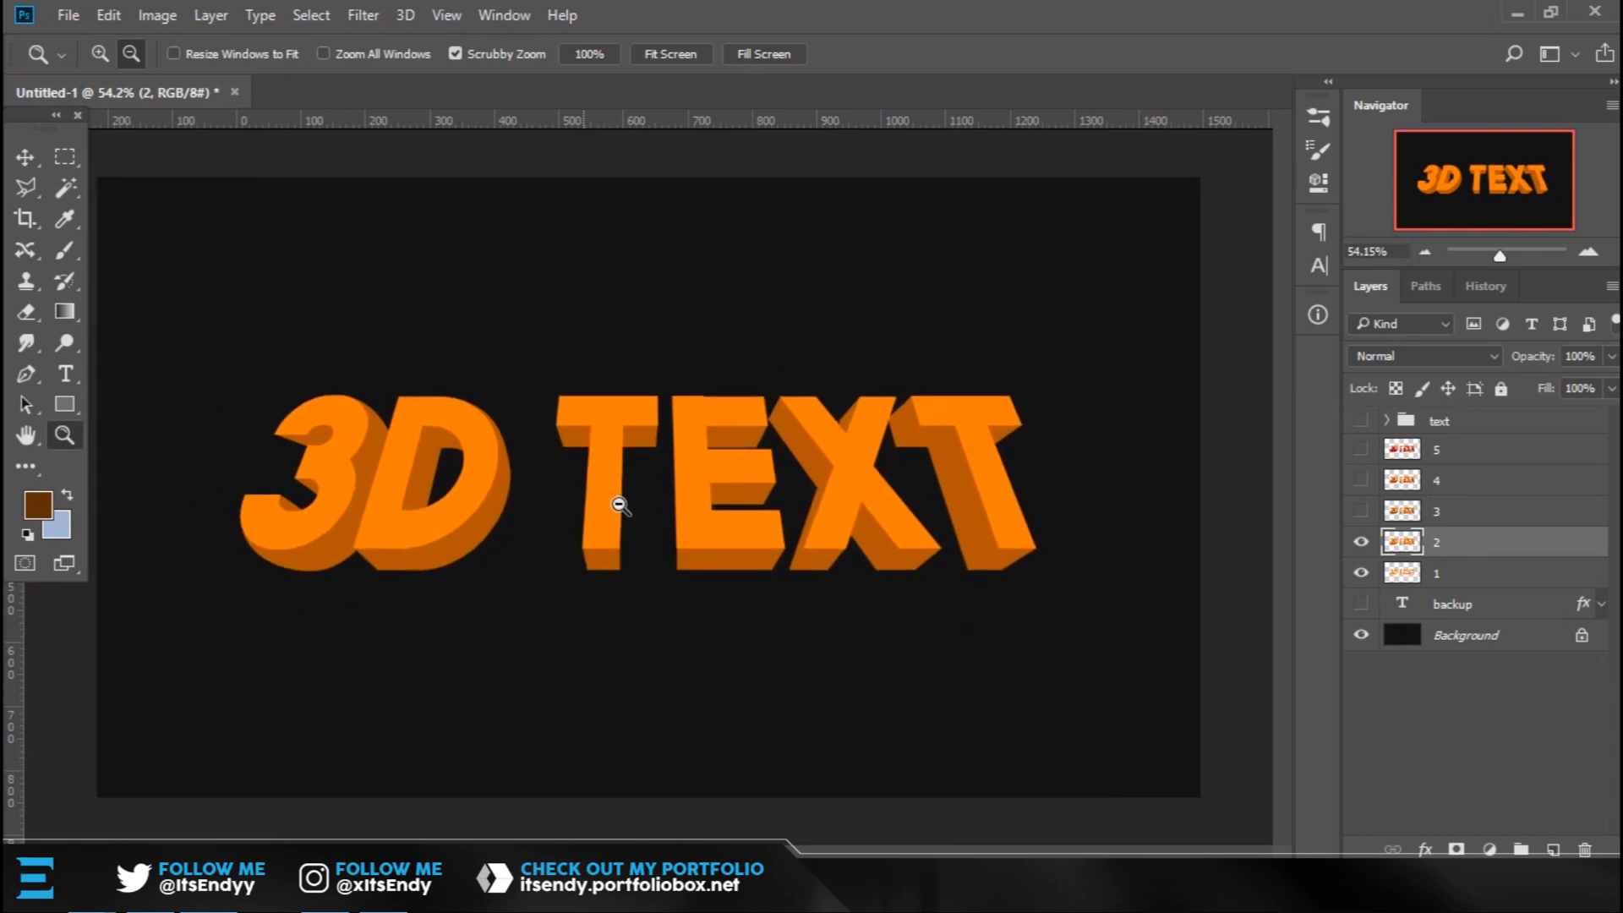
Turn on layer 3 of the 3D TEXT example and inspect the shading on the letter sides up close.
{"action": "left_click", "coordinate": [1456, 518]}
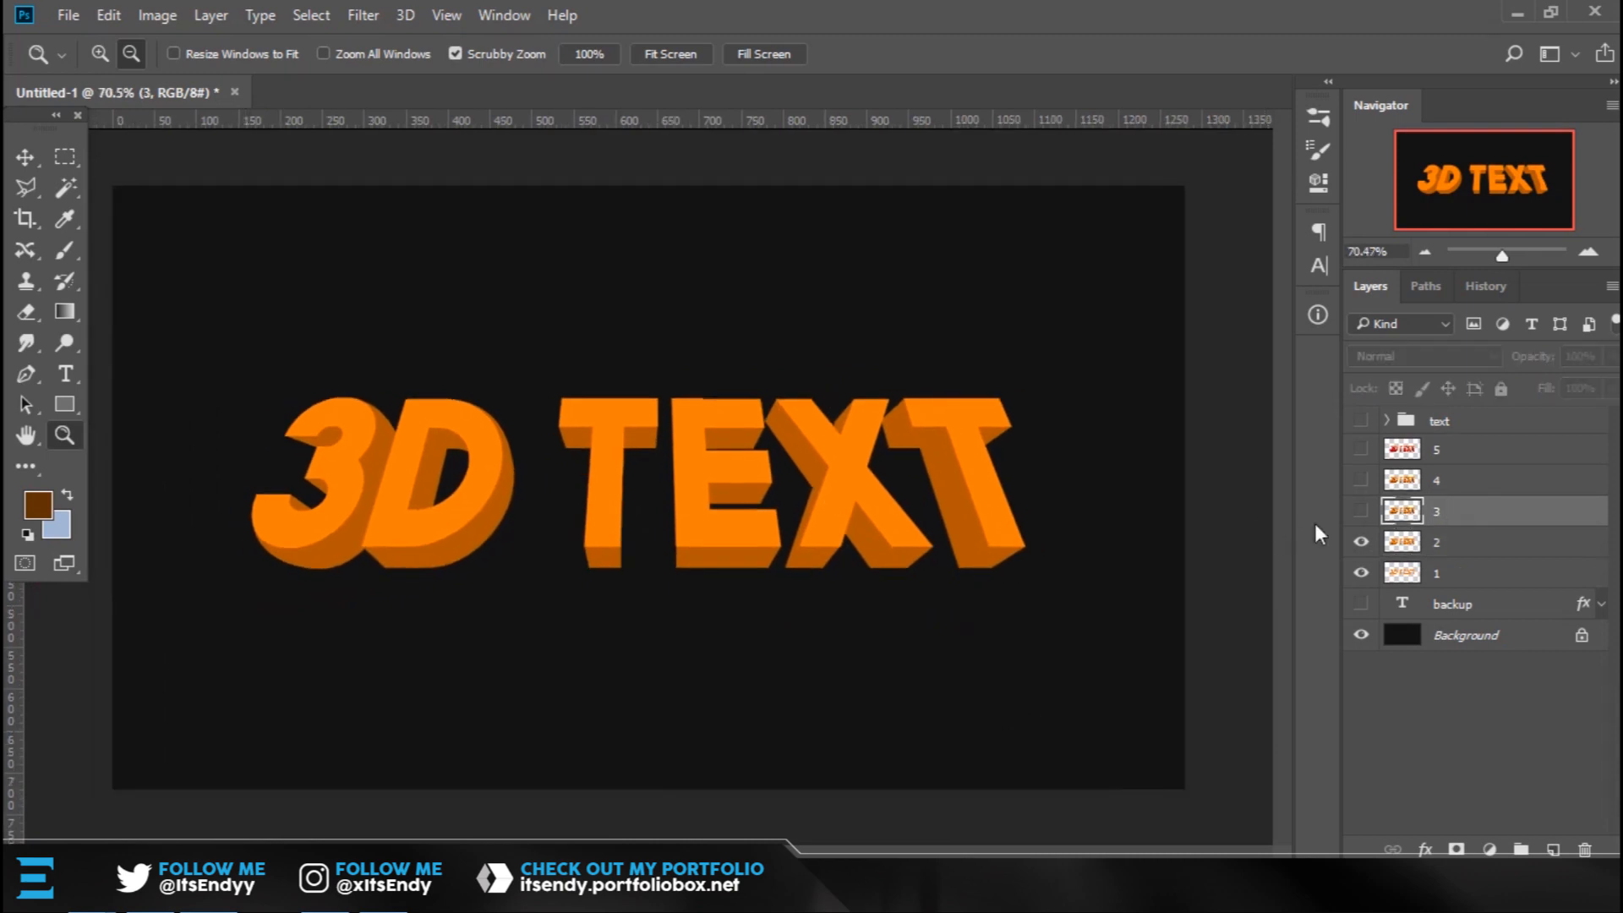
{"action": "left_click", "coordinate": [1362, 511]}
{"action": "scroll", "coordinate": [809, 487], "scroll_direction": "up", "scroll_amount": 1}
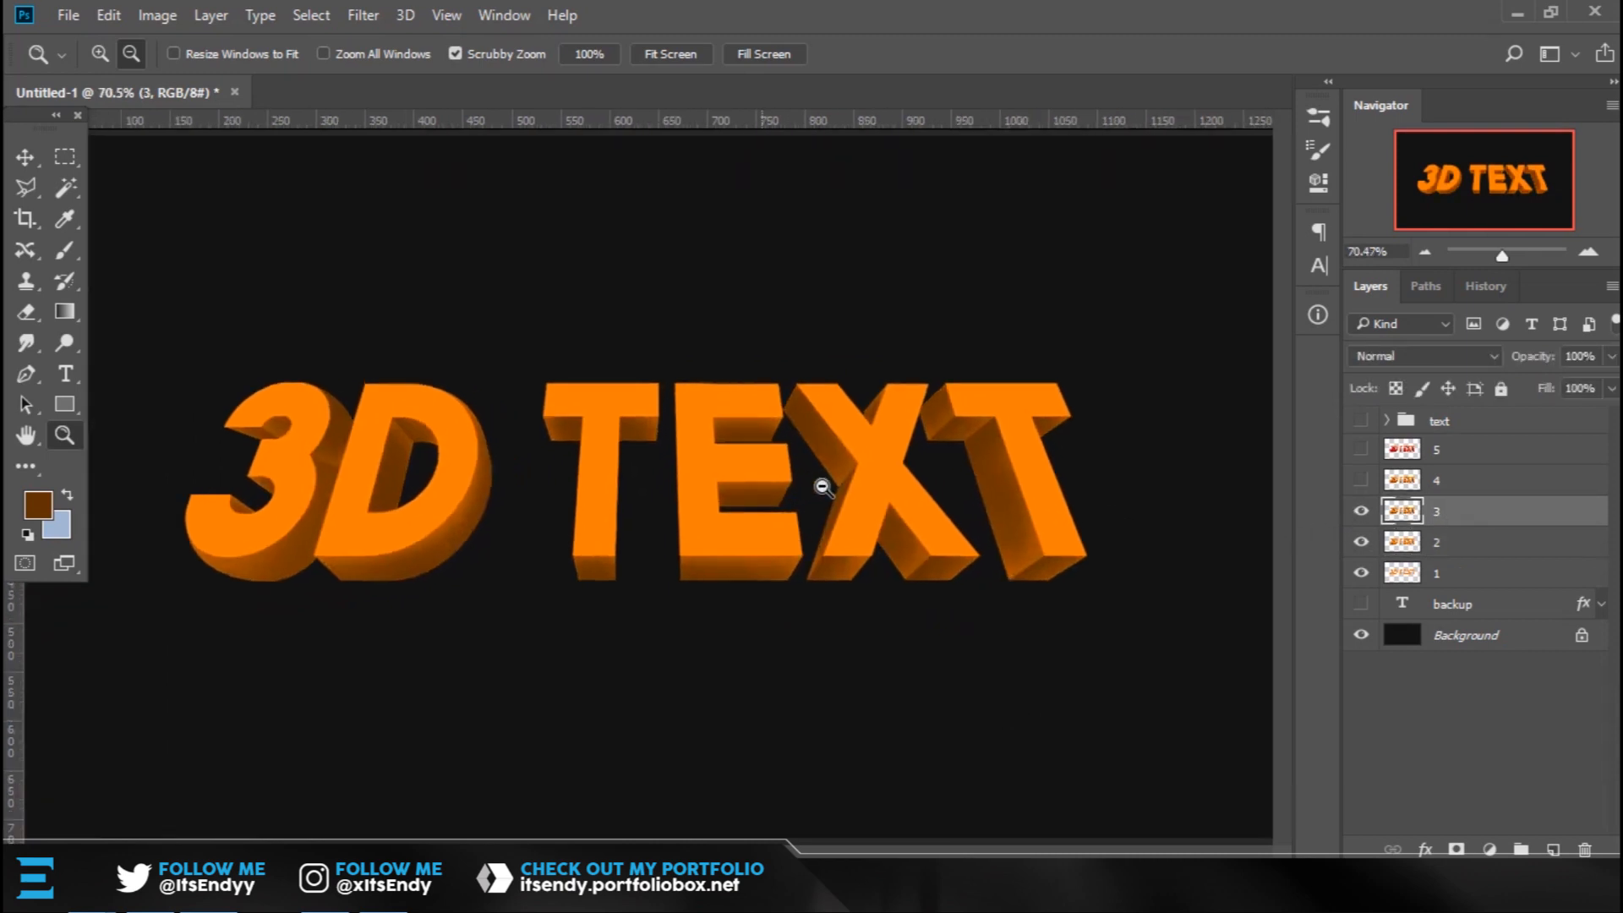
{"action": "scroll", "coordinate": [809, 487], "scroll_direction": "up", "scroll_amount": 3}
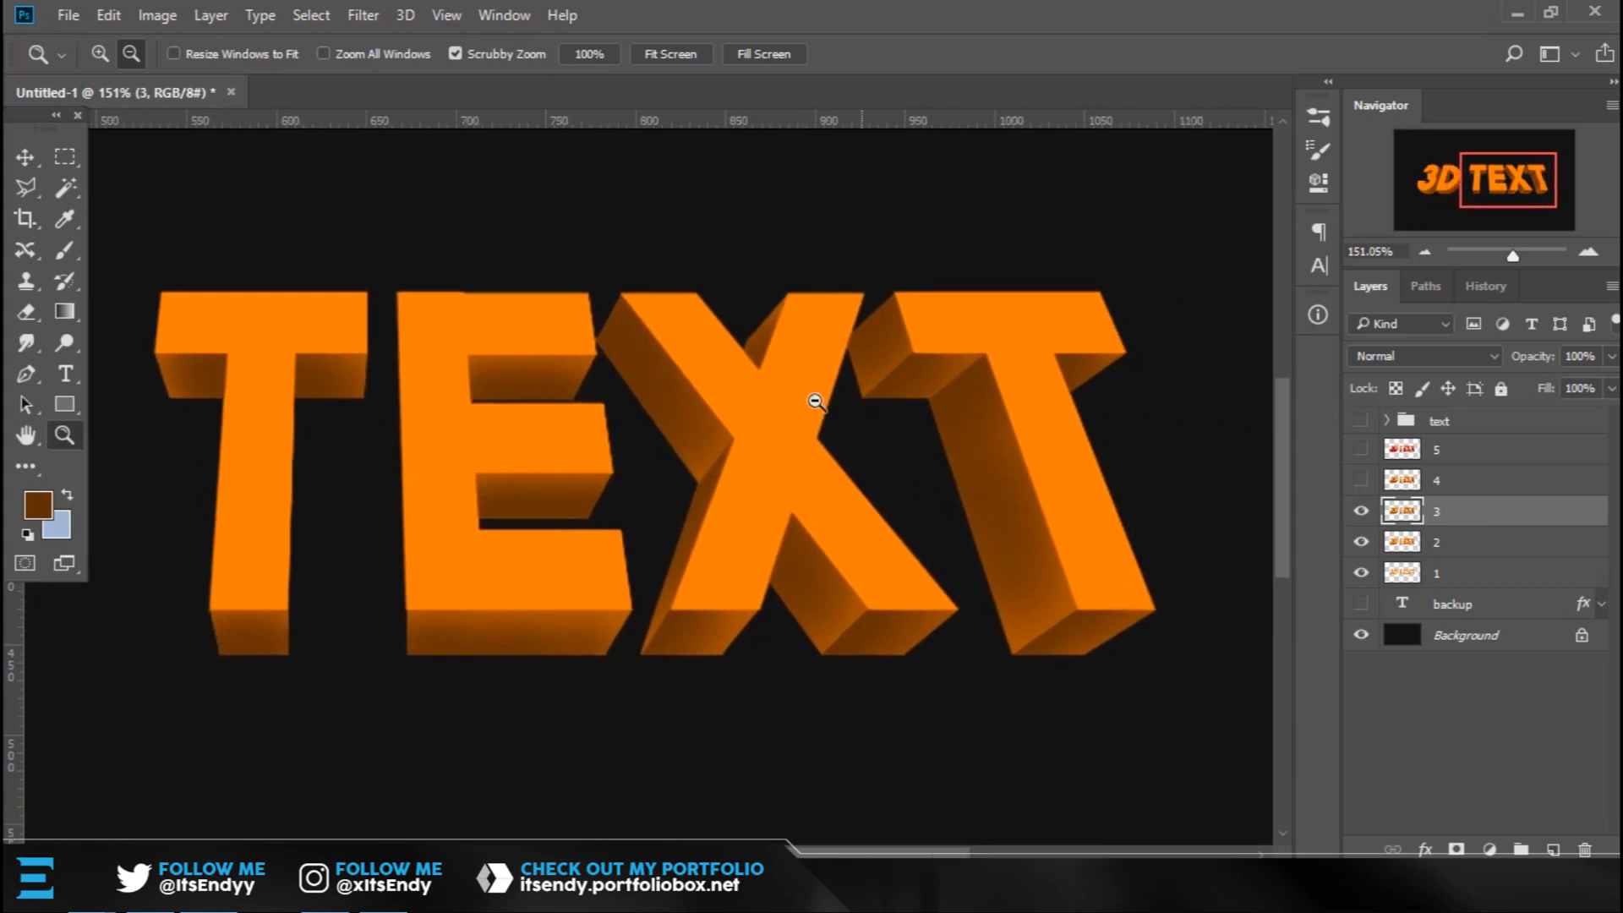
{"action": "scroll", "coordinate": [816, 402], "scroll_direction": "down", "scroll_amount": 3}
{"action": "scroll", "coordinate": [631, 449], "scroll_direction": "up", "scroll_amount": 1}
Turn on layer 4 of the 3D TEXT example to show the next stage of the effect.
{"action": "left_click", "coordinate": [1439, 480]}
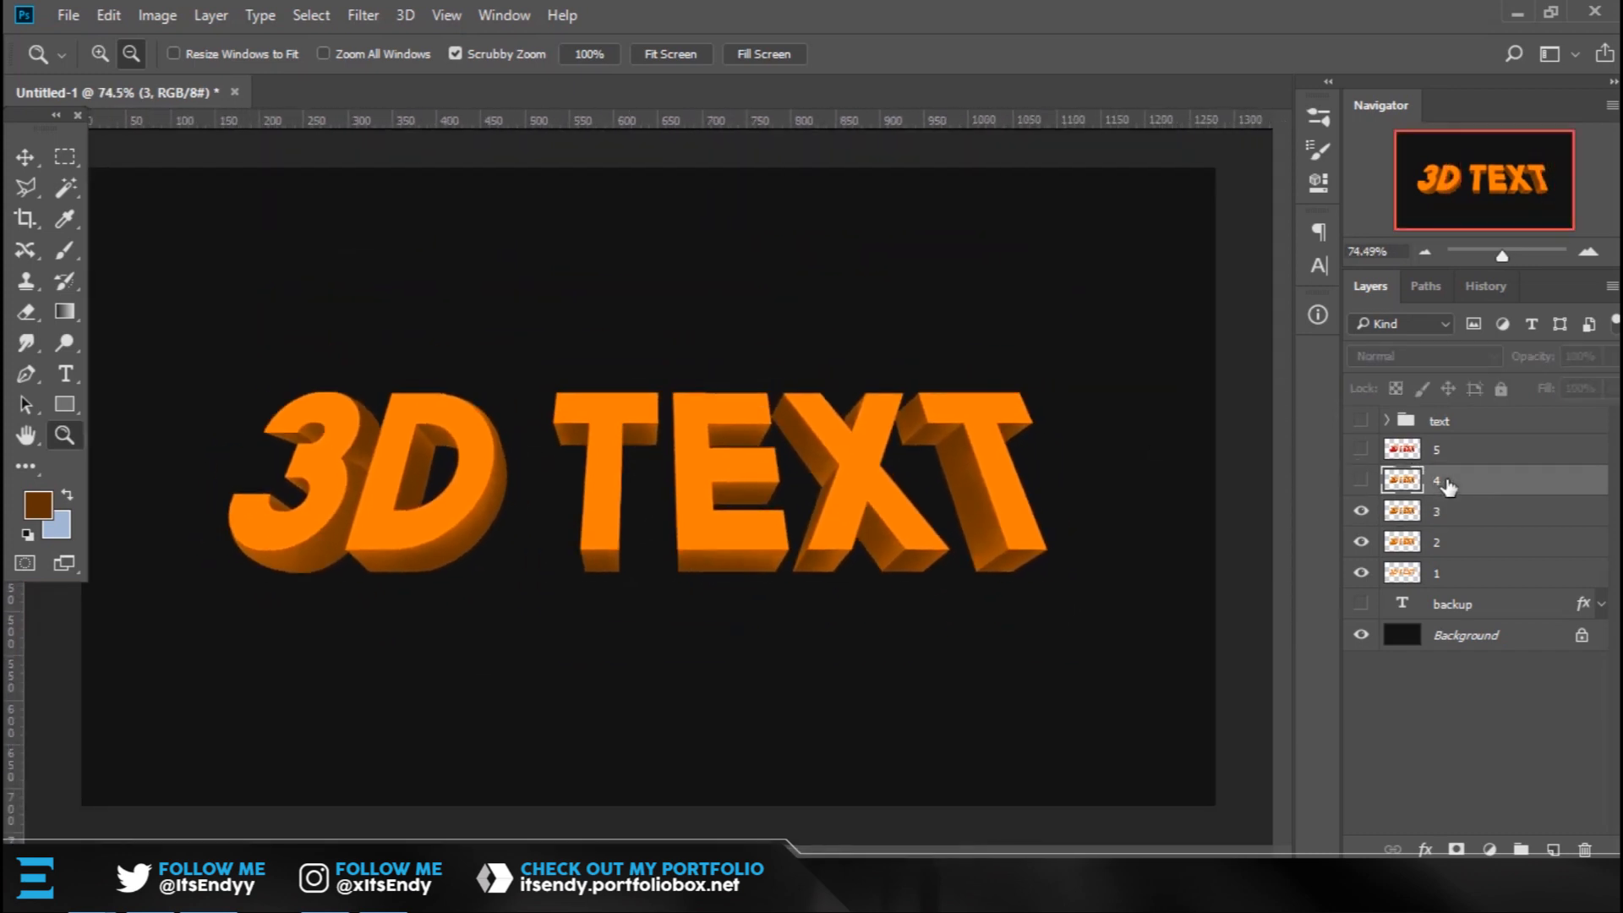
{"action": "left_click", "coordinate": [1361, 480]}
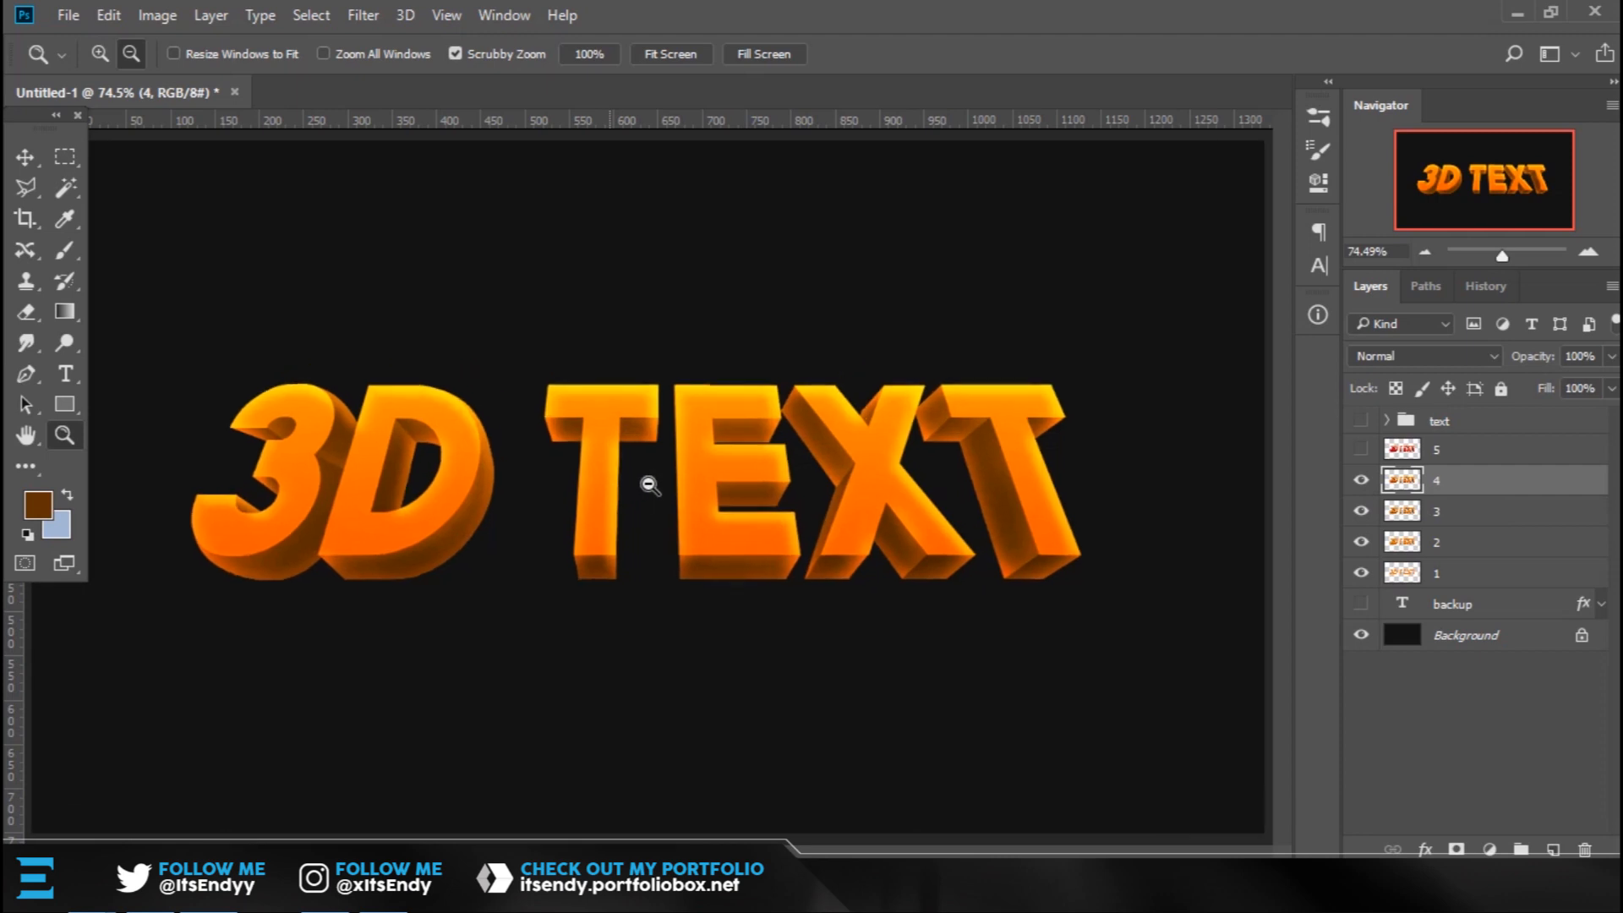
{"action": "left_click", "coordinate": [660, 480]}
{"action": "left_click", "coordinate": [665, 479], "text": "alt"}
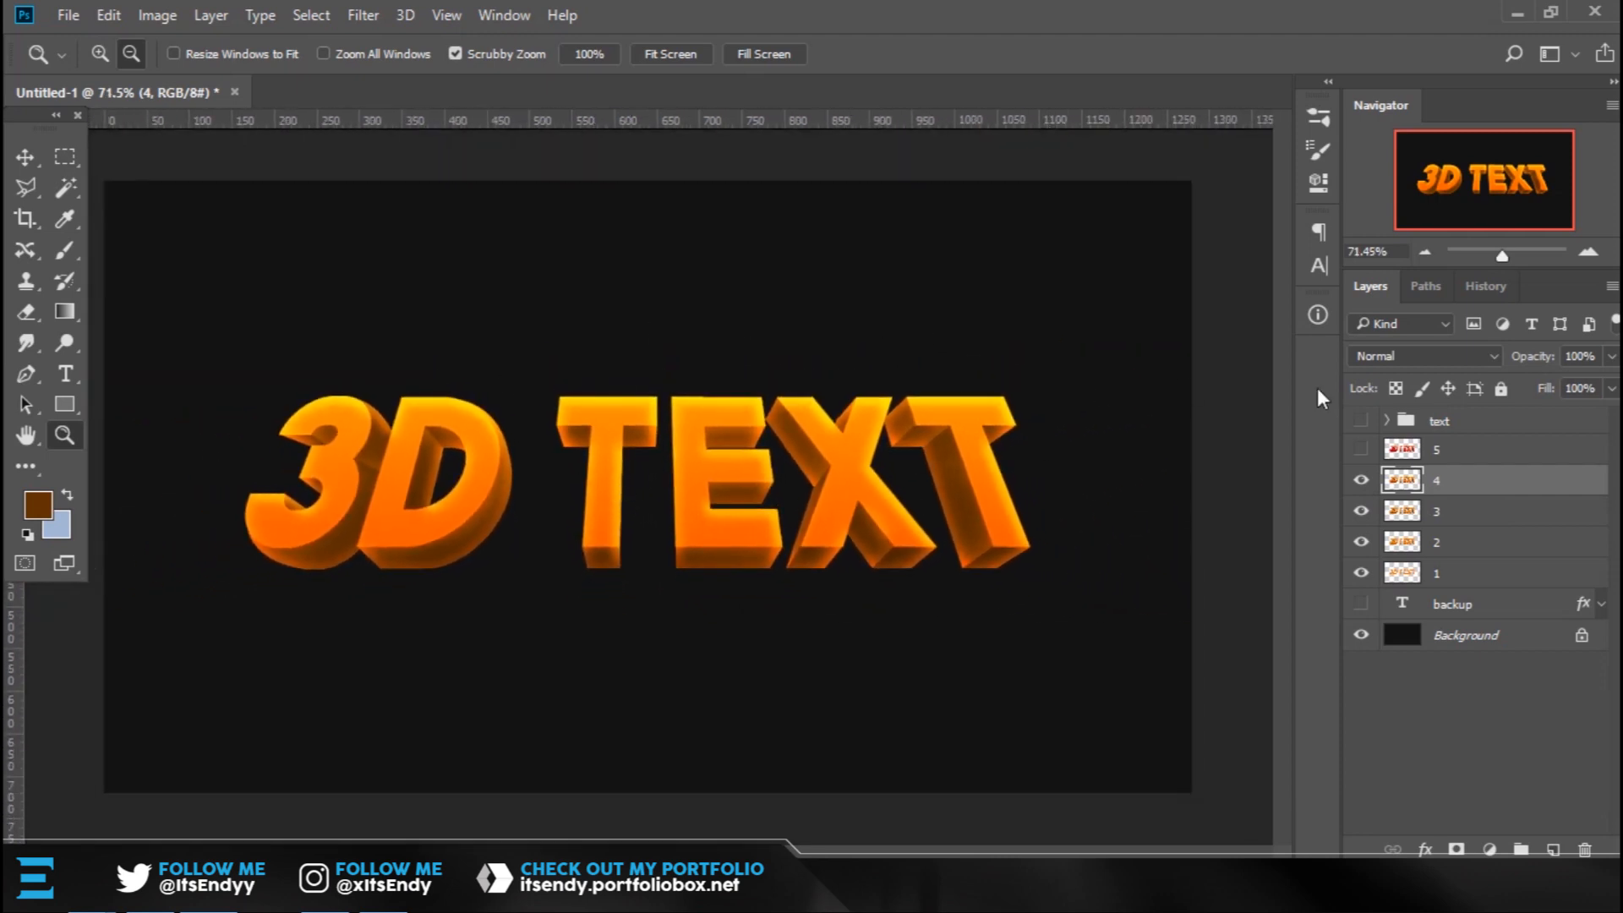
Turn on layer 5 of the 3D TEXT example to show the final stage of the effect.
{"action": "left_click", "coordinate": [1471, 449]}
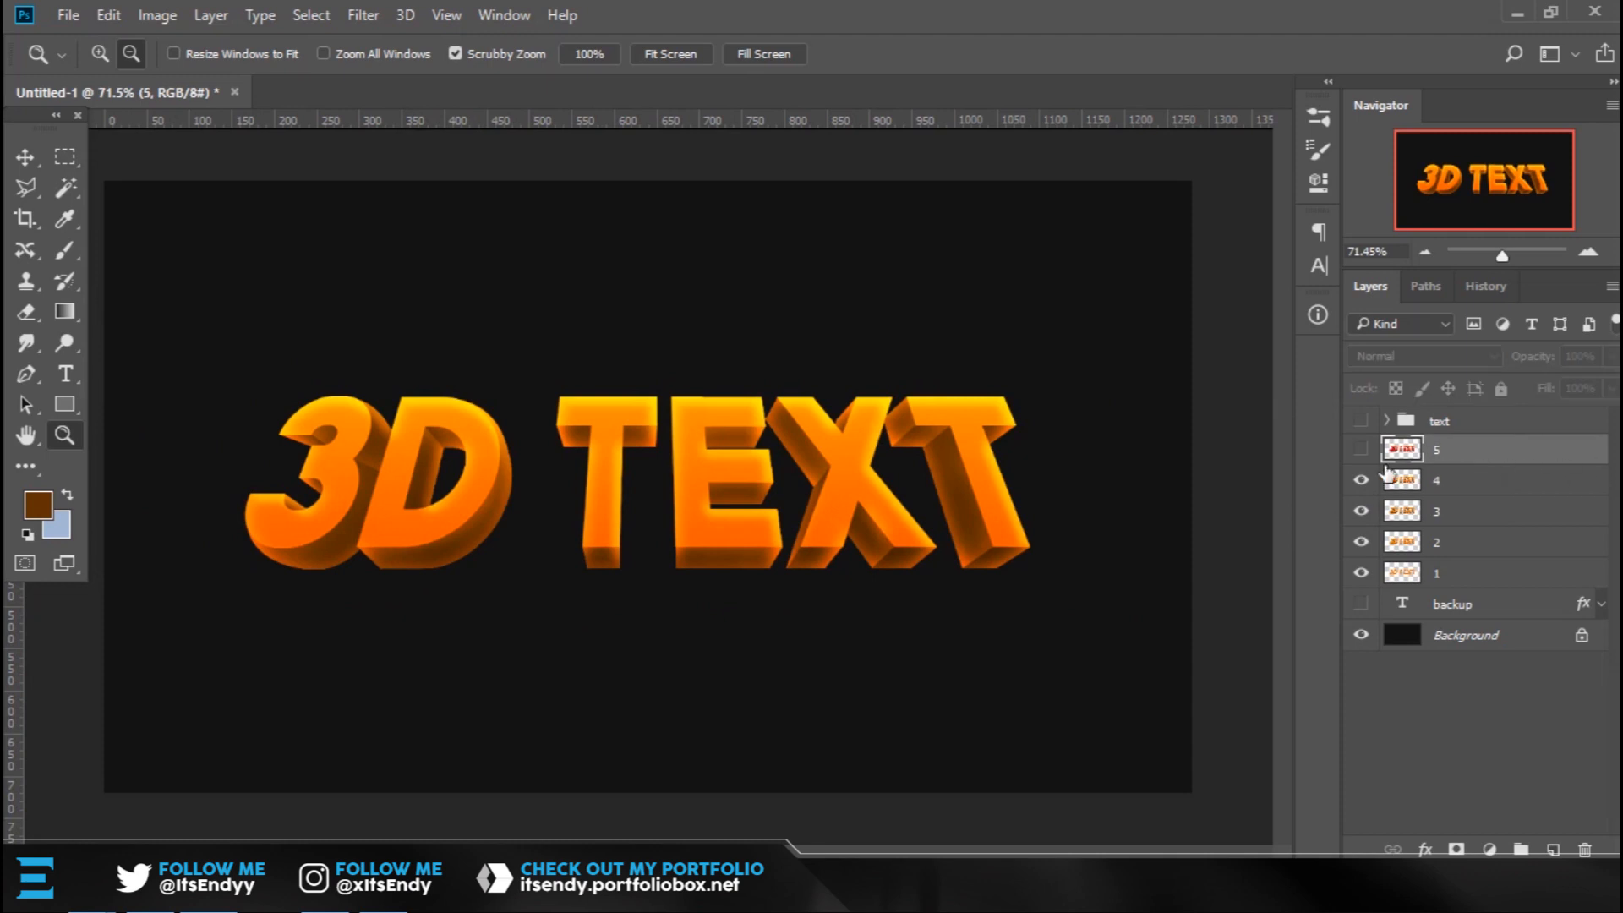
{"action": "mouse_move", "coordinate": [637, 449]}
{"action": "left_mouse_down"}
{"action": "mouse_move", "coordinate": [681, 447]}
{"action": "mouse_move", "coordinate": [645, 459]}
{"action": "left_mouse_up"}
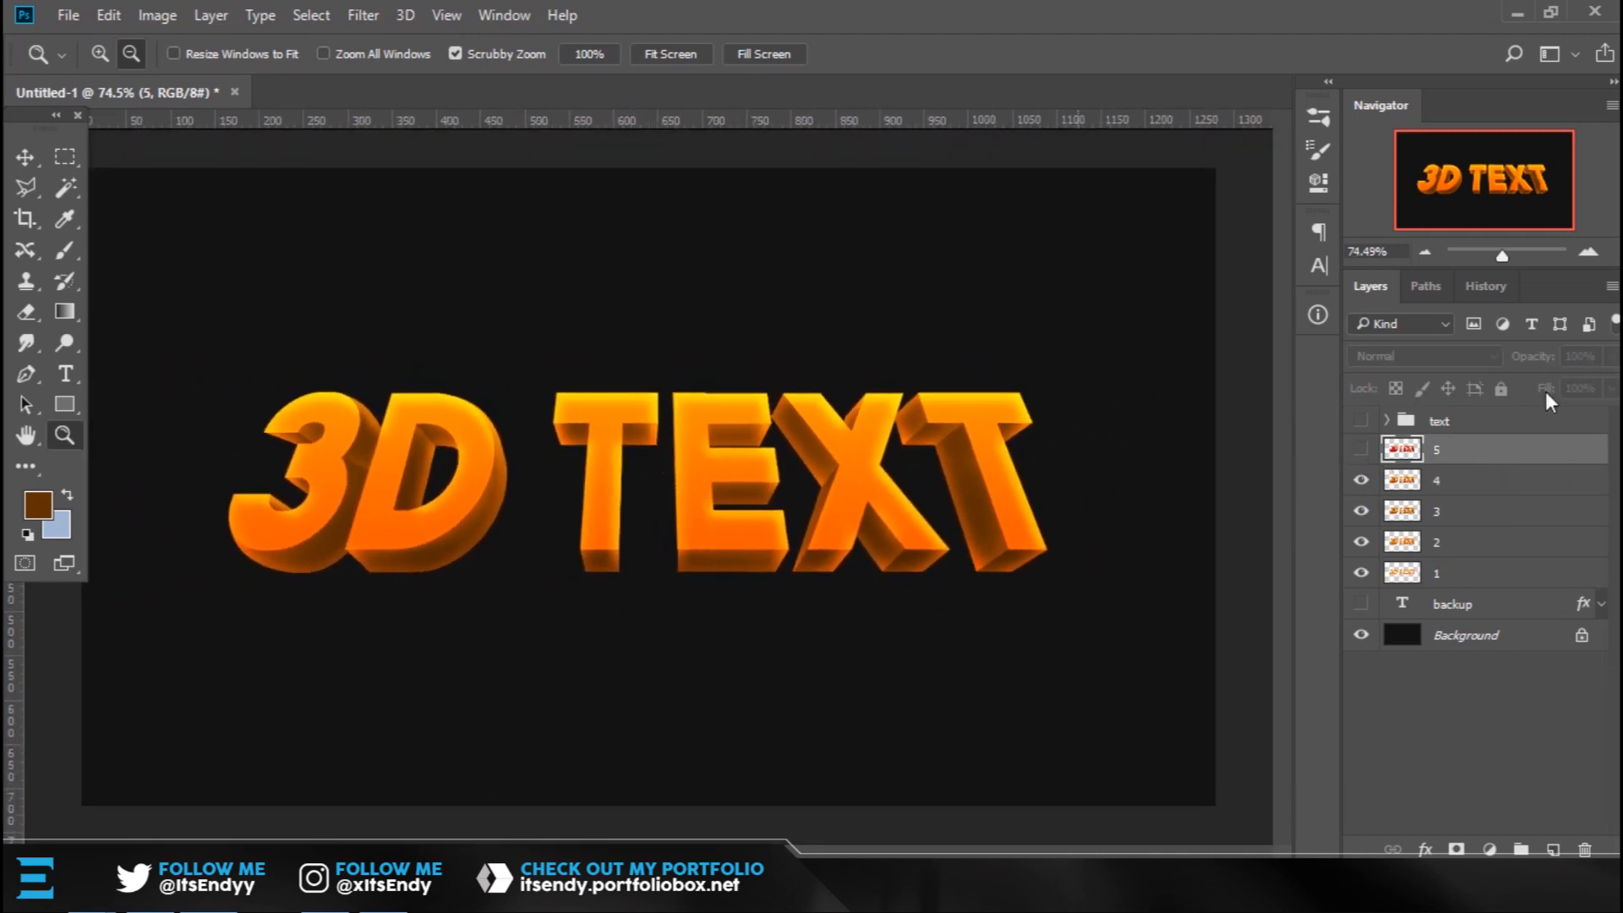
{"action": "left_click", "coordinate": [1360, 451]}
Examine the colours, shading and edges of the finished 3D TEXT lettering with layers 1 to 5 shown.
{"action": "left_click_drag", "start_coordinate": [900, 512], "coordinate": [895, 511]}
{"action": "mouse_move", "coordinate": [730, 542]}
{"action": "left_mouse_down"}
{"action": "mouse_move", "coordinate": [696, 544]}
{"action": "mouse_move", "coordinate": [725, 542]}
{"action": "left_mouse_up"}
{"action": "left_click_drag", "start_coordinate": [743, 358], "coordinate": [727, 390]}
{"action": "left_click", "coordinate": [717, 391]}
{"action": "left_click_drag", "start_coordinate": [619, 458], "coordinate": [667, 455]}
{"action": "left_click_drag", "start_coordinate": [529, 465], "coordinate": [718, 377]}
{"action": "left_click_drag", "start_coordinate": [574, 411], "coordinate": [538, 435]}
{"action": "mouse_move", "coordinate": [695, 428]}
{"action": "left_mouse_down"}
{"action": "mouse_move", "coordinate": [643, 433]}
{"action": "mouse_move", "coordinate": [703, 456]}
{"action": "left_mouse_up"}
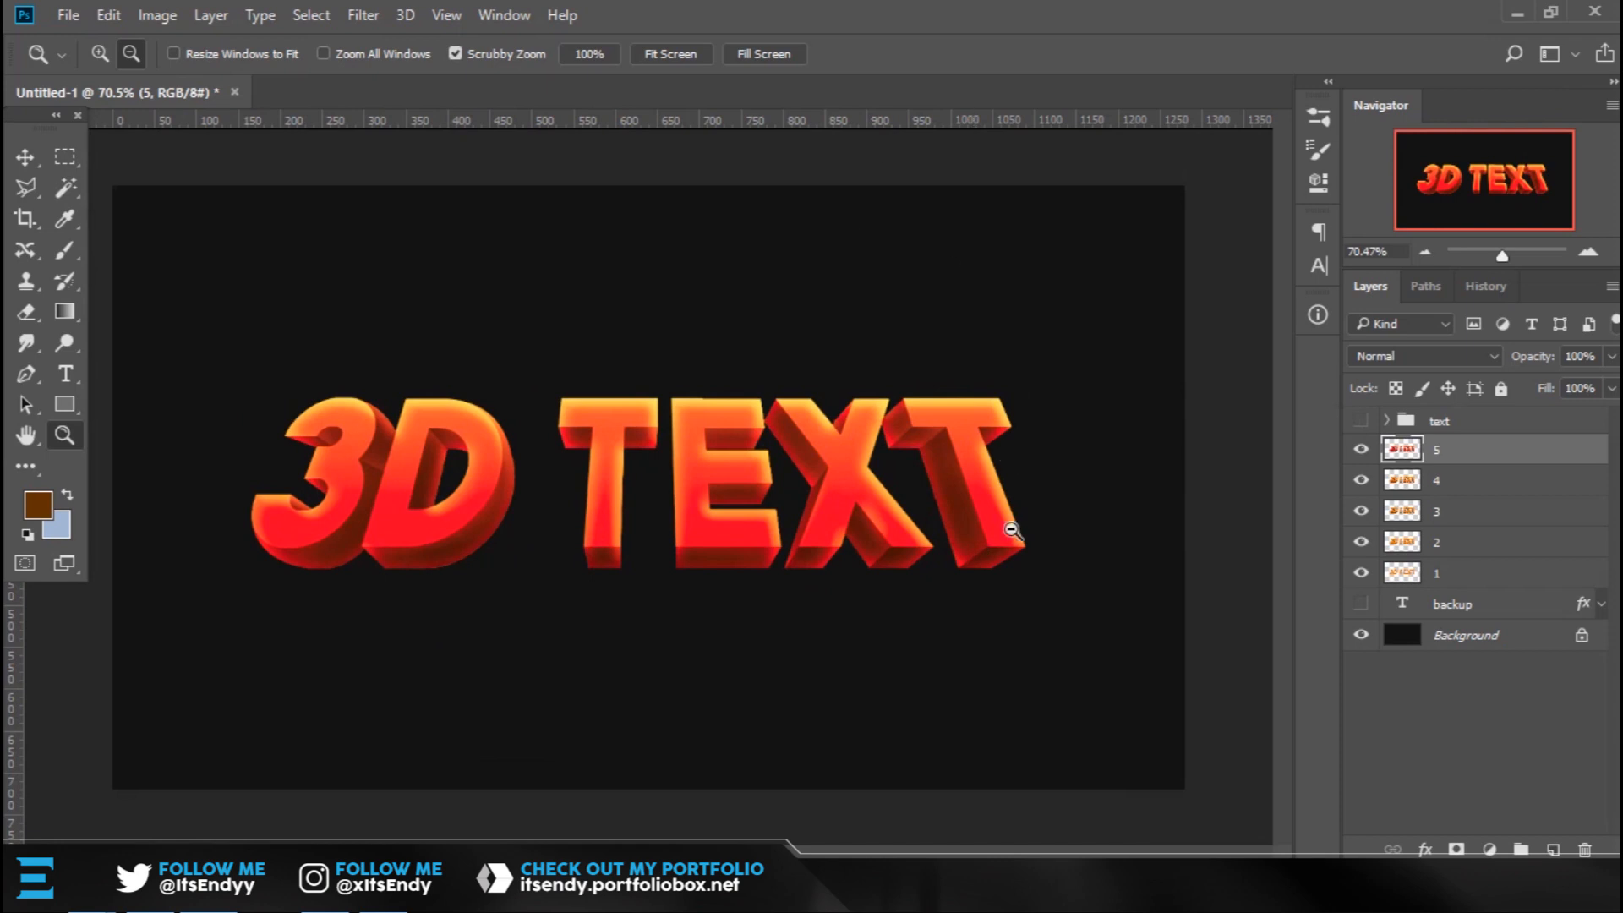
{"action": "mouse_move", "coordinate": [842, 507]}
{"action": "left_mouse_down"}
{"action": "mouse_move", "coordinate": [743, 508]}
{"action": "mouse_move", "coordinate": [824, 503]}
{"action": "left_mouse_up"}
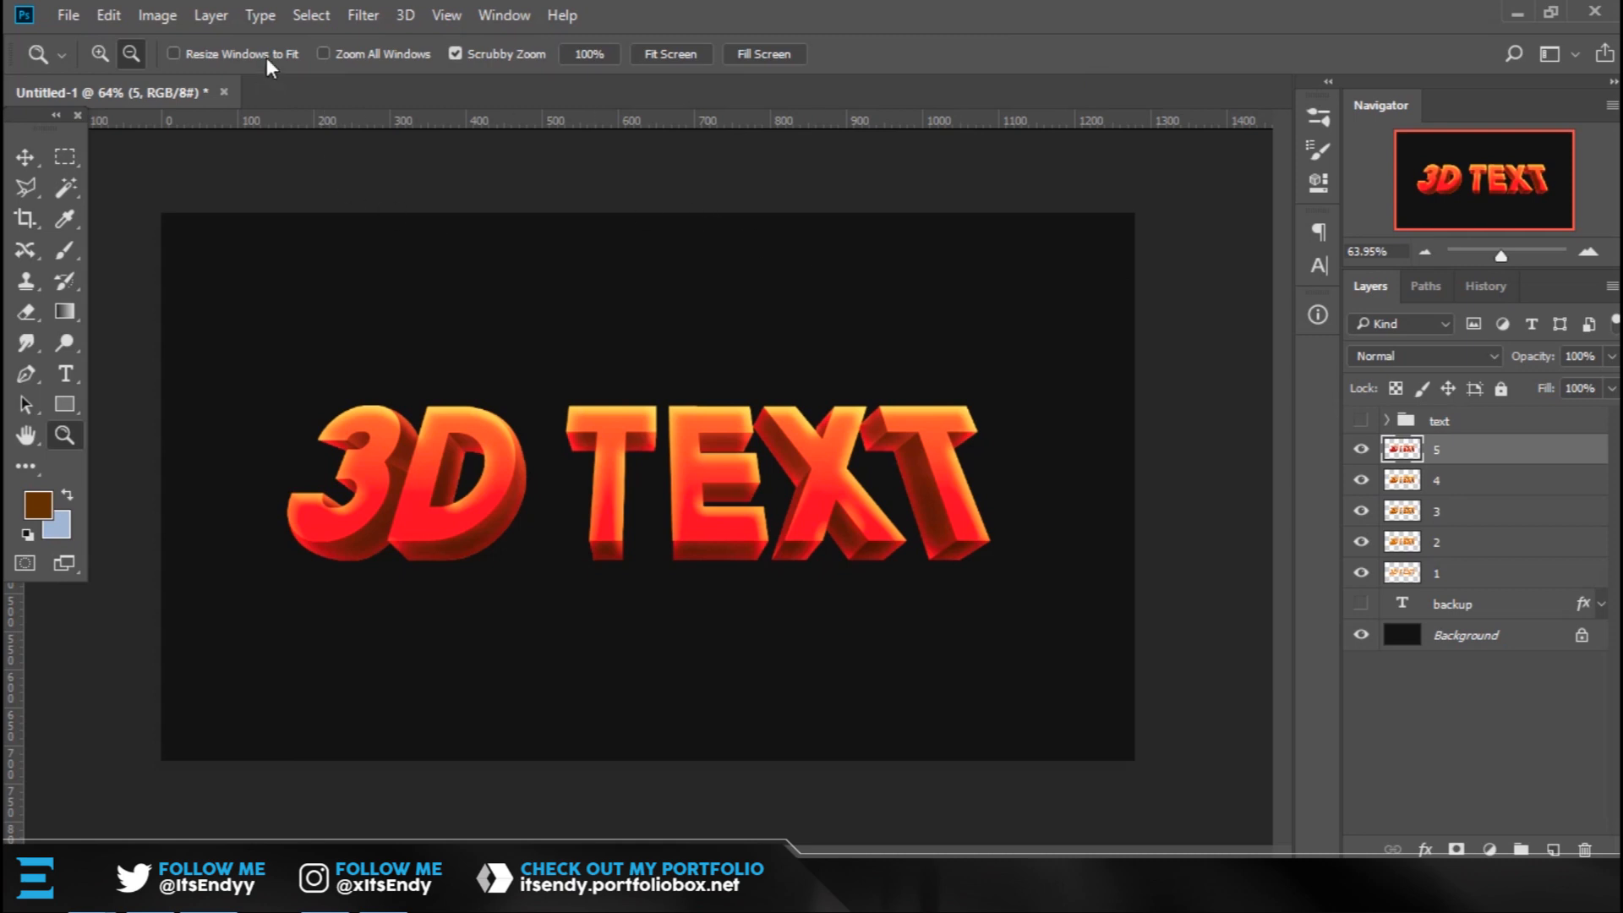
Create a new 1280 x 720 px RGB document at 72 pixels/inch with the custom near-black background.
{"action": "left_click", "coordinate": [68, 16]}
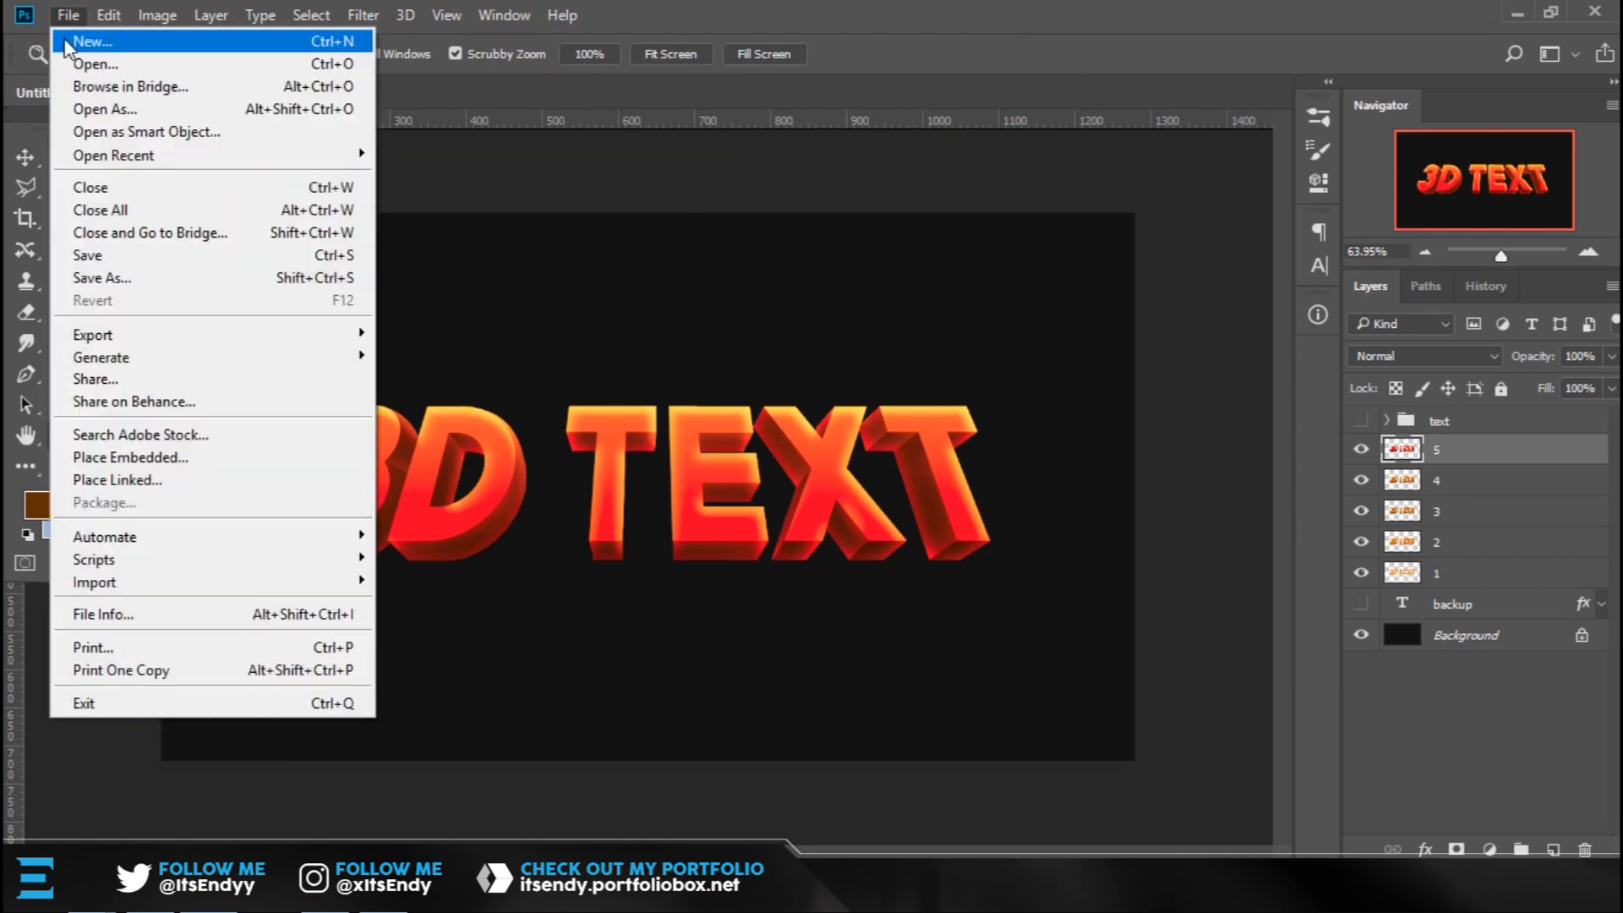
{"action": "left_click", "coordinate": [89, 41]}
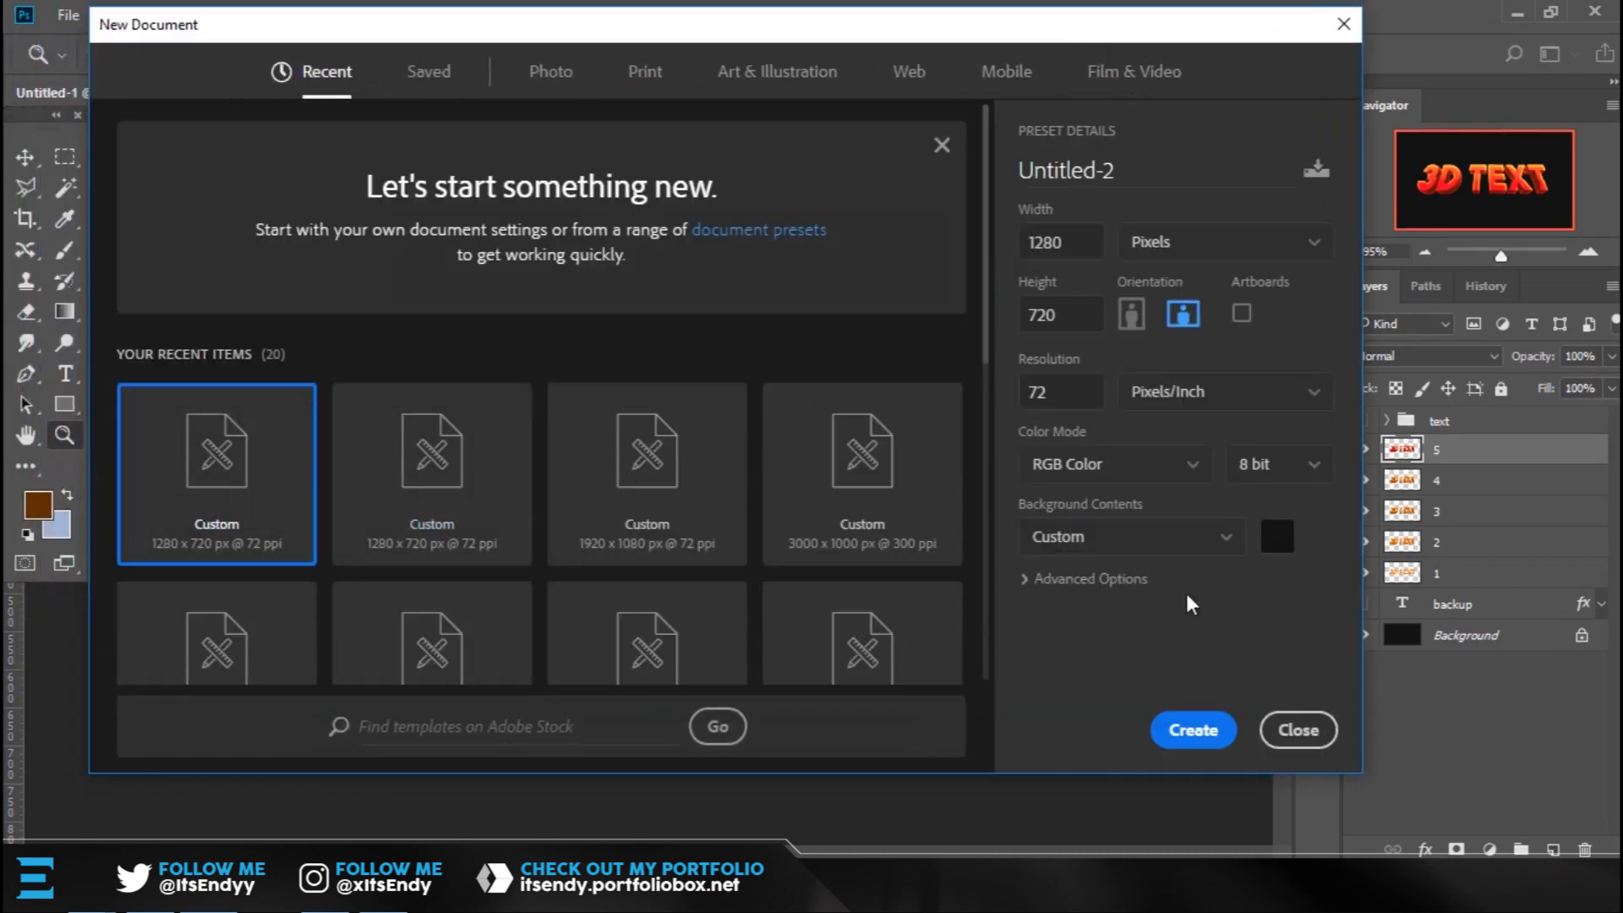
{"action": "left_click", "coordinate": [1185, 733]}
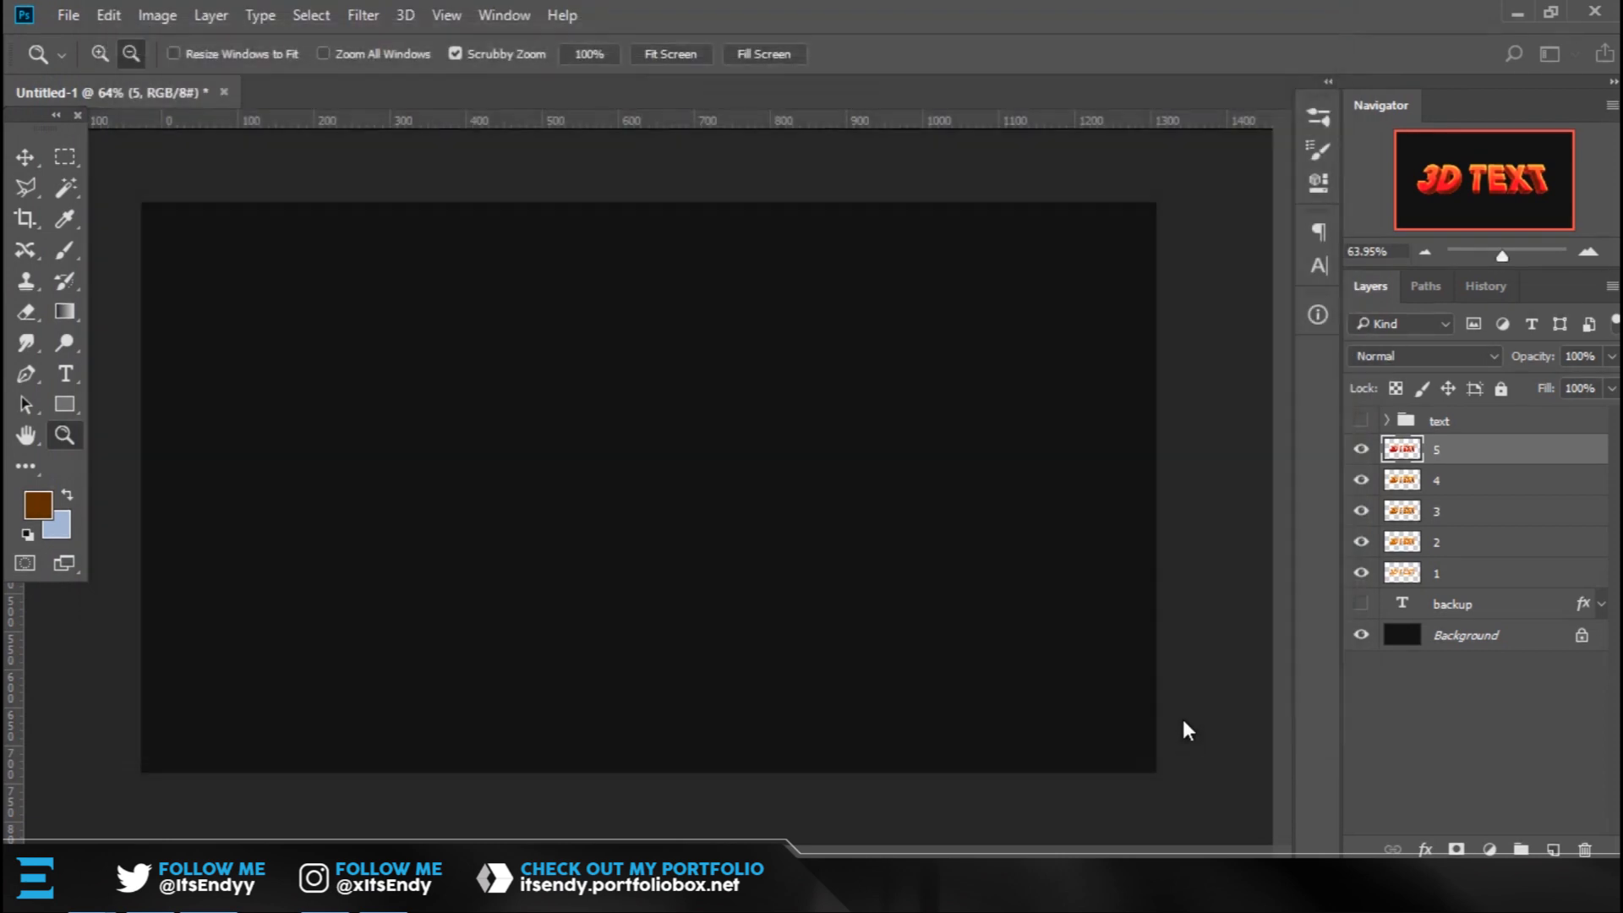
Add the text ENDY on the new canvas in The Next Font Regular at 240 pt.
{"action": "mouse_move", "coordinate": [715, 443]}
{"action": "left_mouse_down"}
{"action": "mouse_move", "coordinate": [688, 445]}
{"action": "mouse_move", "coordinate": [739, 439]}
{"action": "left_mouse_up"}
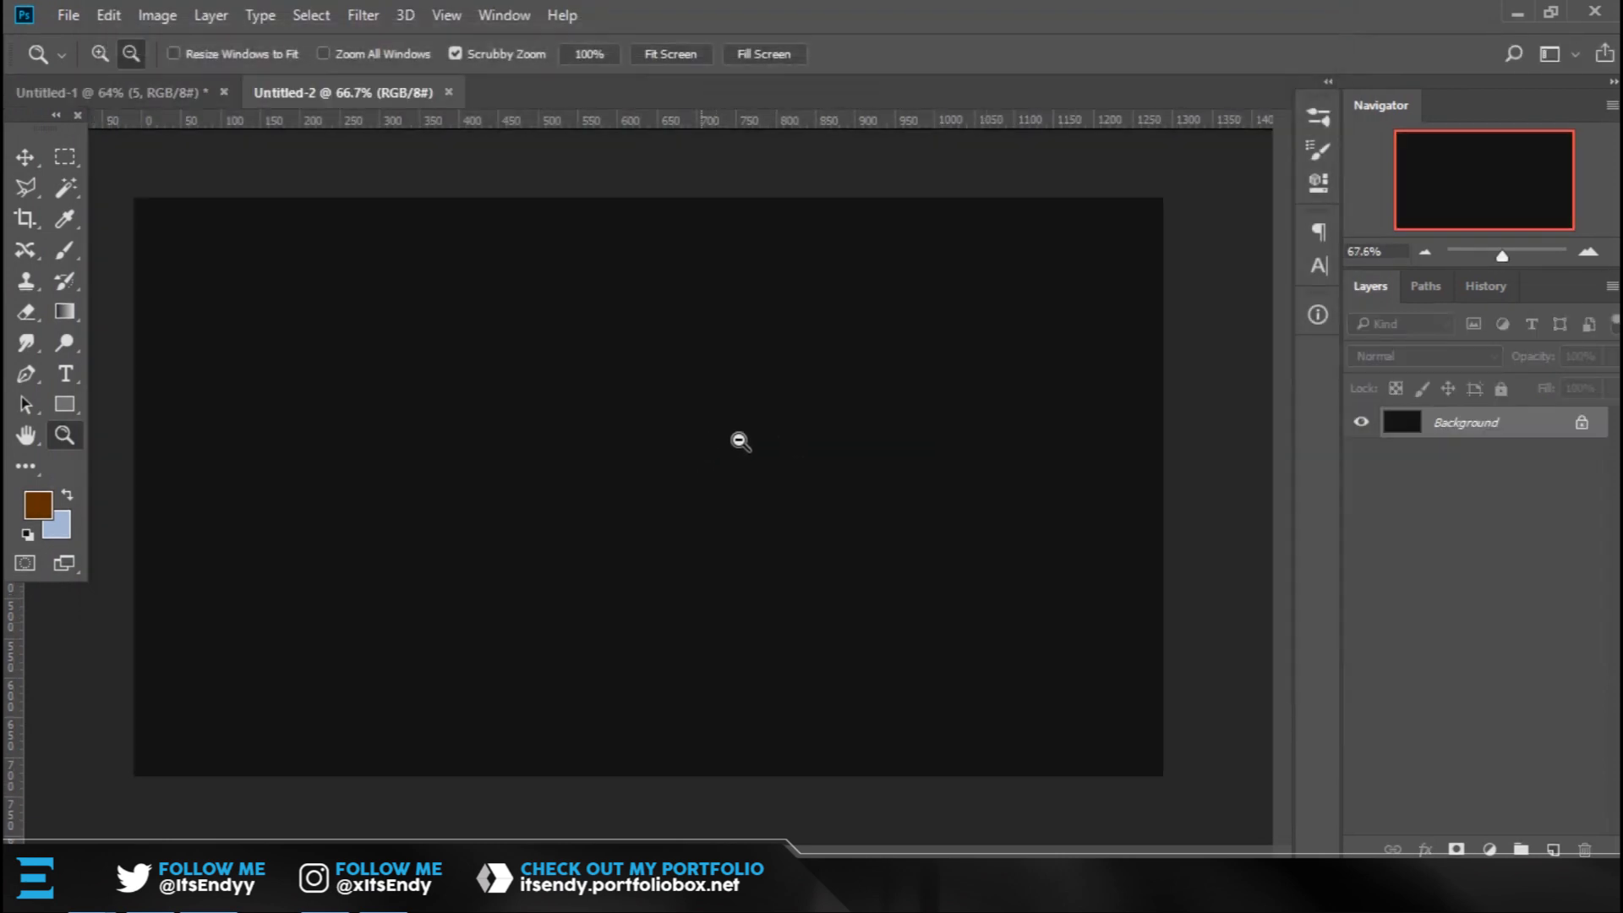
{"action": "left_click_drag", "start_coordinate": [718, 377], "coordinate": [714, 388]}
{"action": "mouse_move", "coordinate": [830, 1]}
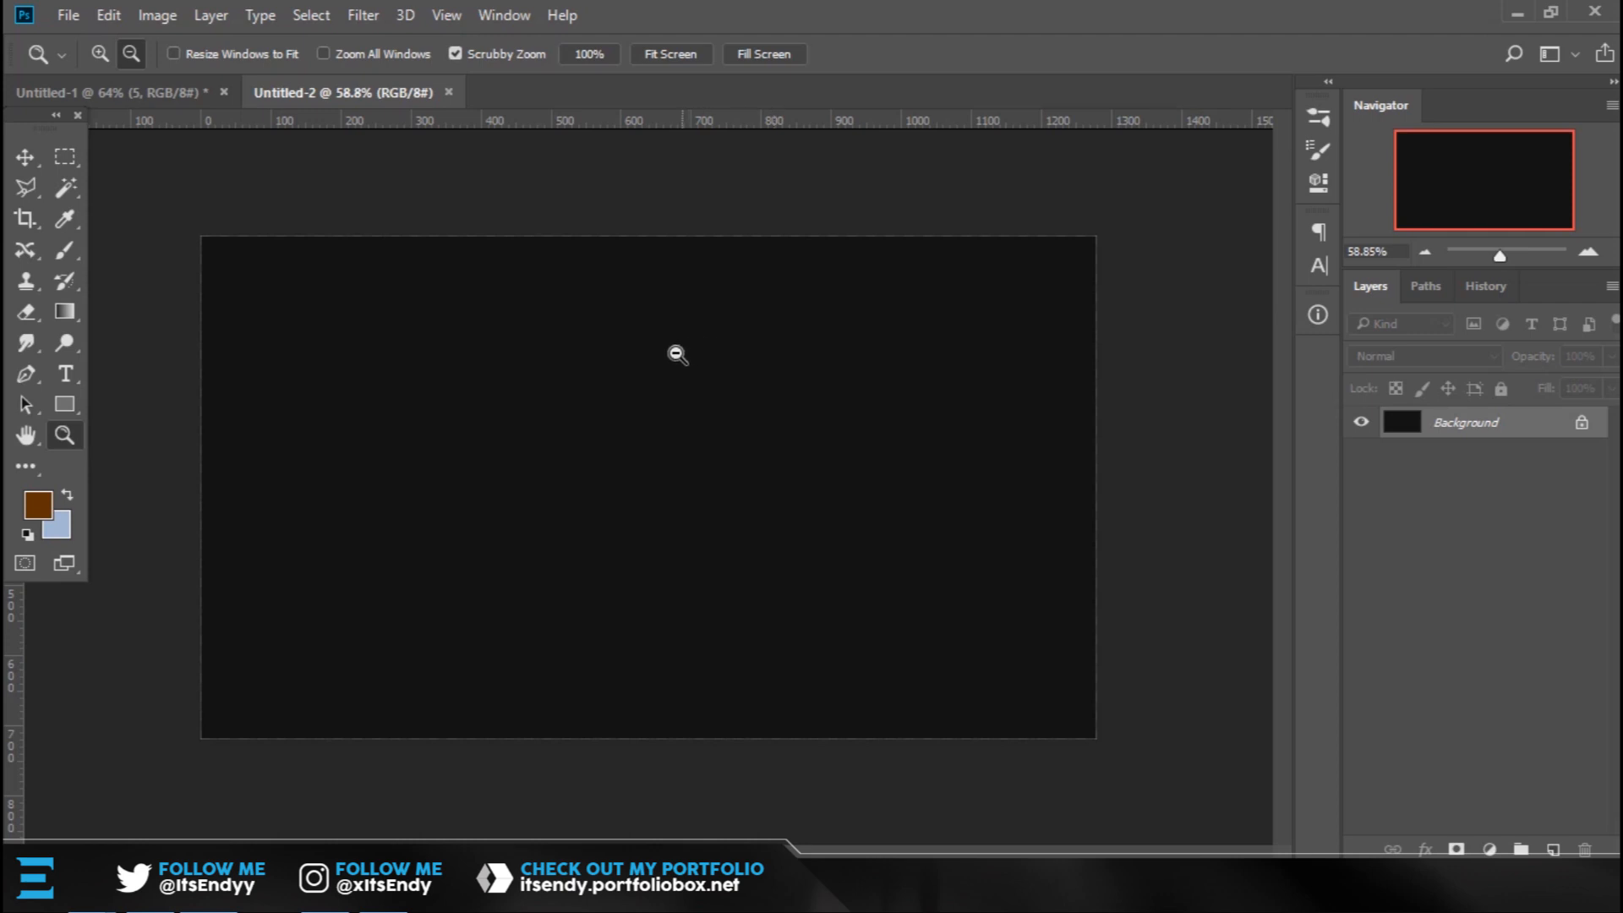
{"action": "key", "text": "t"}
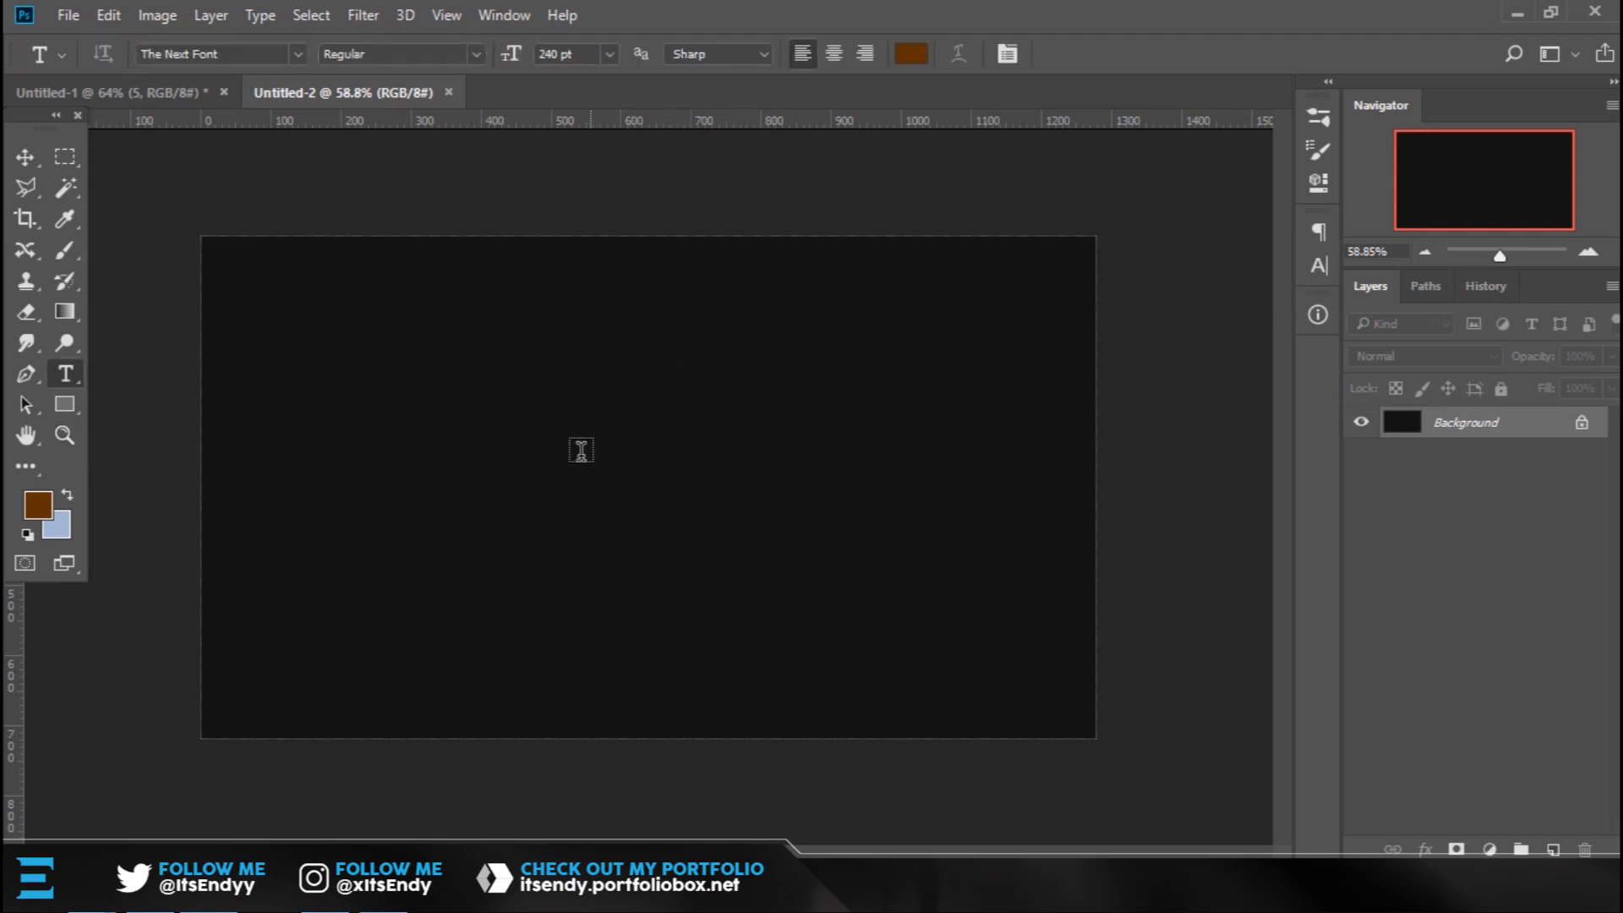
{"action": "left_click", "coordinate": [568, 446]}
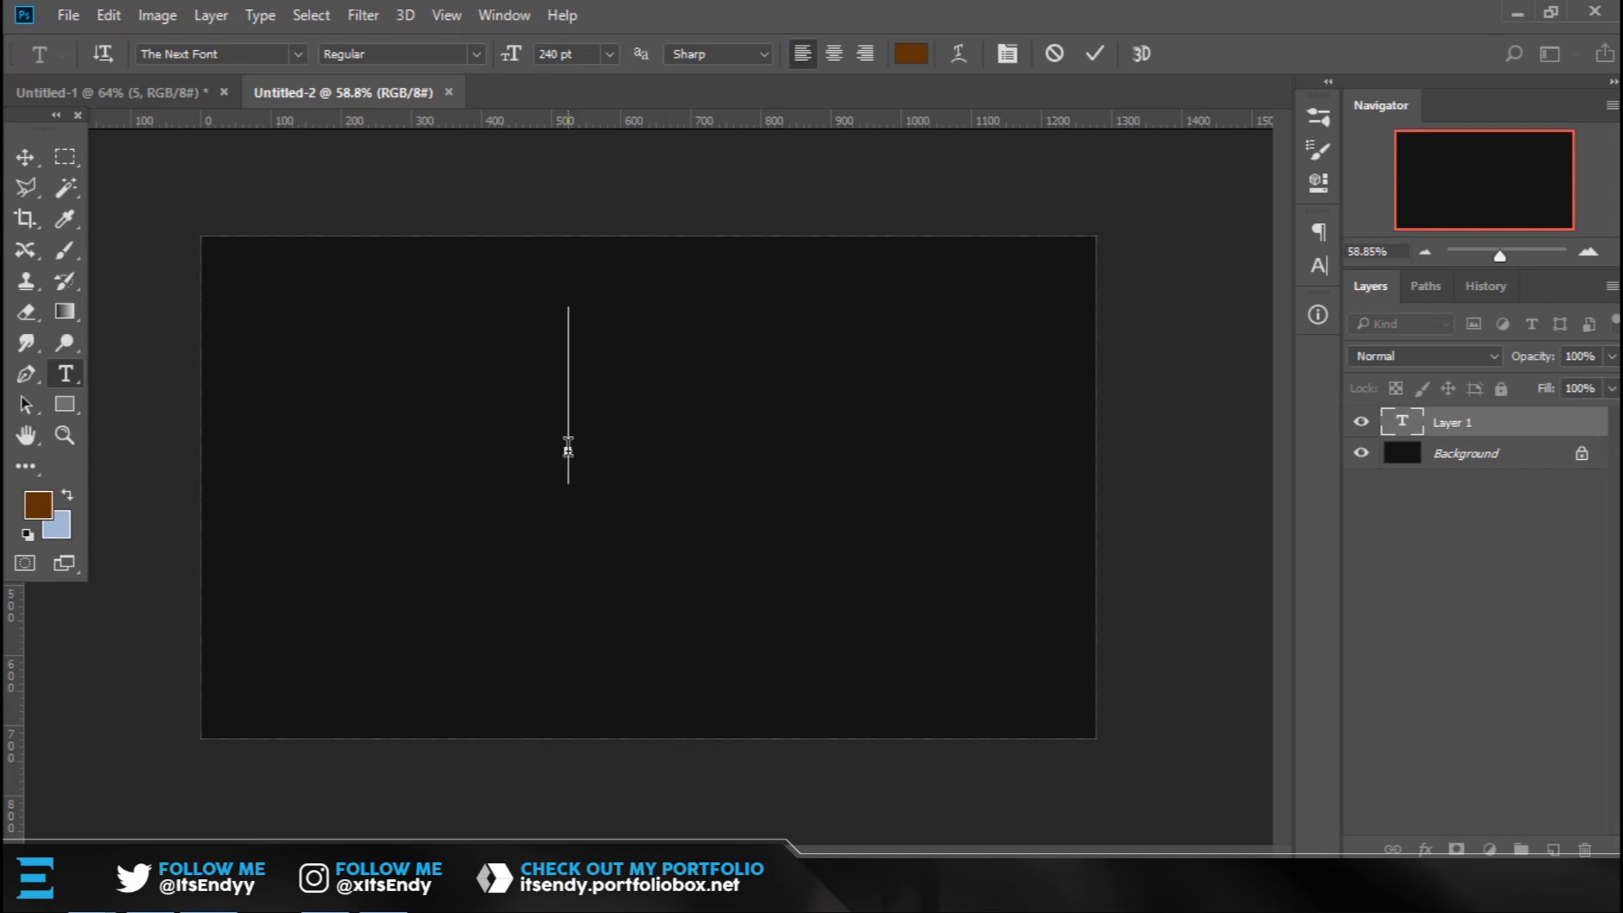
{"action": "type", "text": "ENDY"}
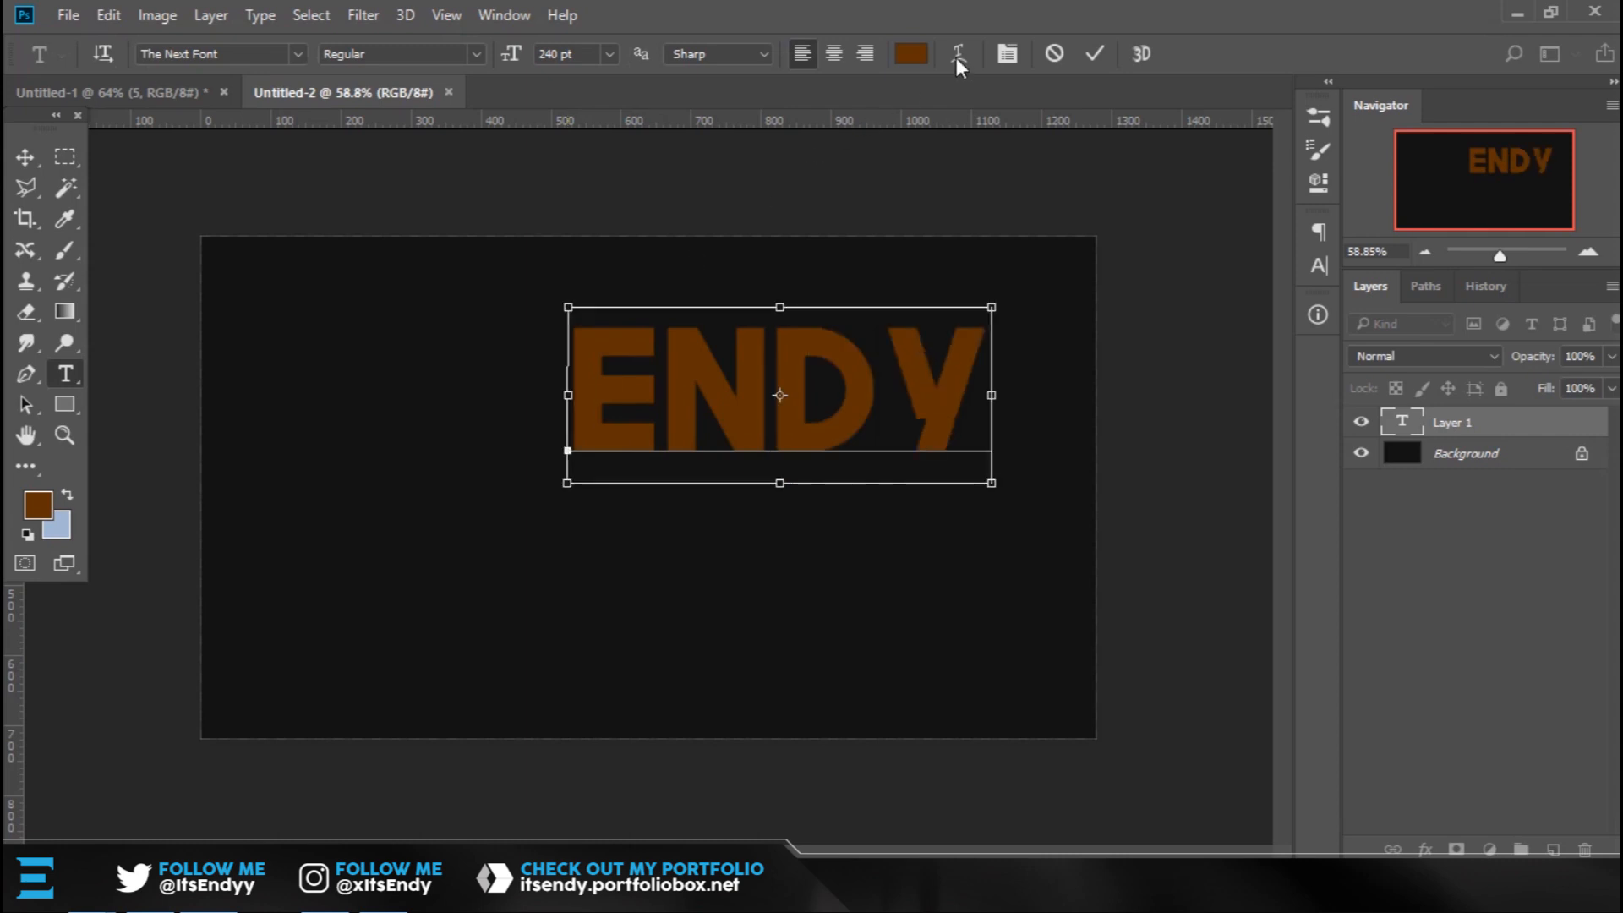
Recolour the ENDY text white and move it to the centre of the canvas.
{"action": "key", "text": "ctrl+a"}
{"action": "left_click", "coordinate": [910, 54]}
{"action": "left_click_drag", "start_coordinate": [1014, 274], "coordinate": [941, 162]}
{"action": "left_click", "coordinate": [1515, 147]}
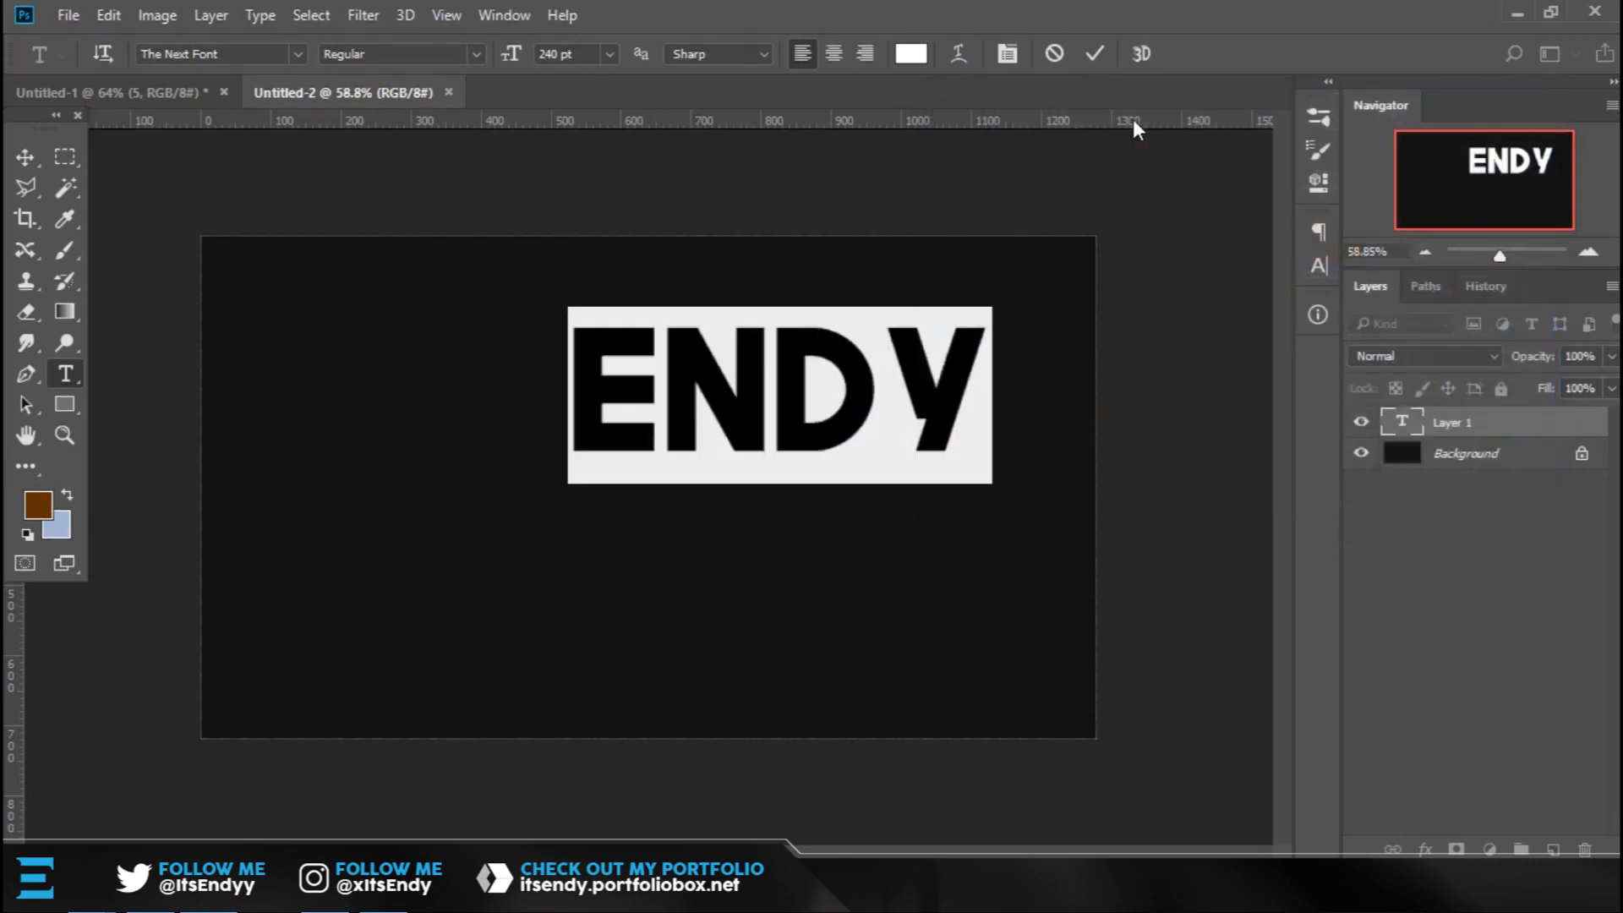
{"action": "left_click", "coordinate": [1085, 57]}
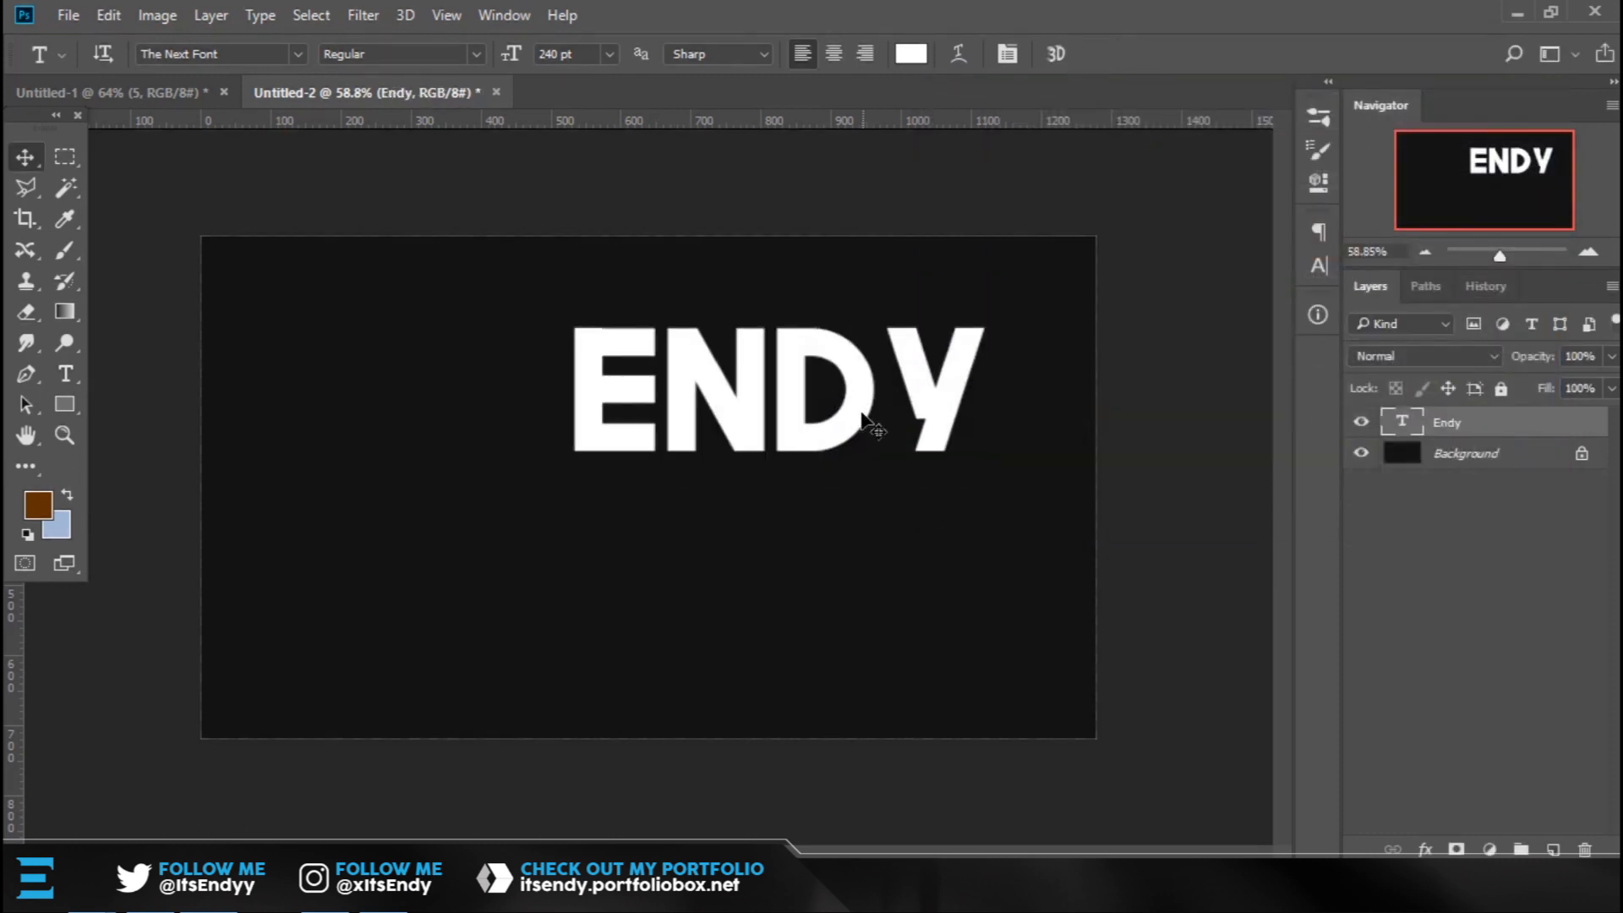
{"action": "key", "text": "v"}
{"action": "left_click_drag", "start_coordinate": [870, 424], "coordinate": [676, 507]}
{"action": "key", "text": "t"}
{"action": "double_click", "coordinate": [668, 448]}
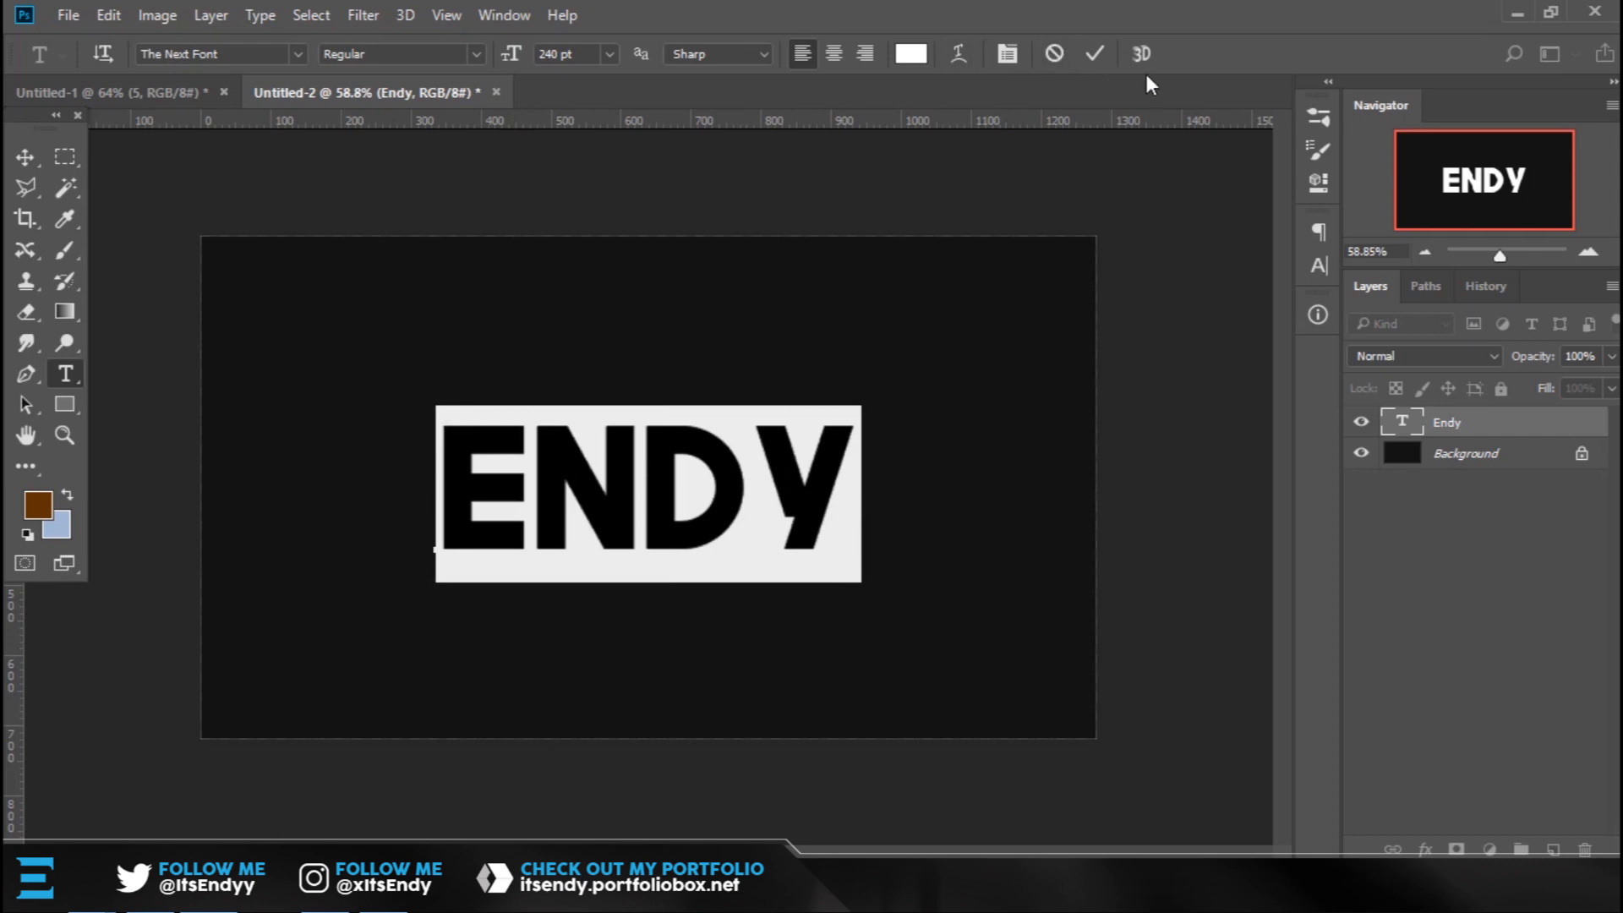
{"action": "left_click", "coordinate": [1095, 54]}
Duplicate the ENDY text layer.
{"action": "key", "text": "z"}
{"action": "left_click_drag", "start_coordinate": [664, 457], "coordinate": [735, 442]}
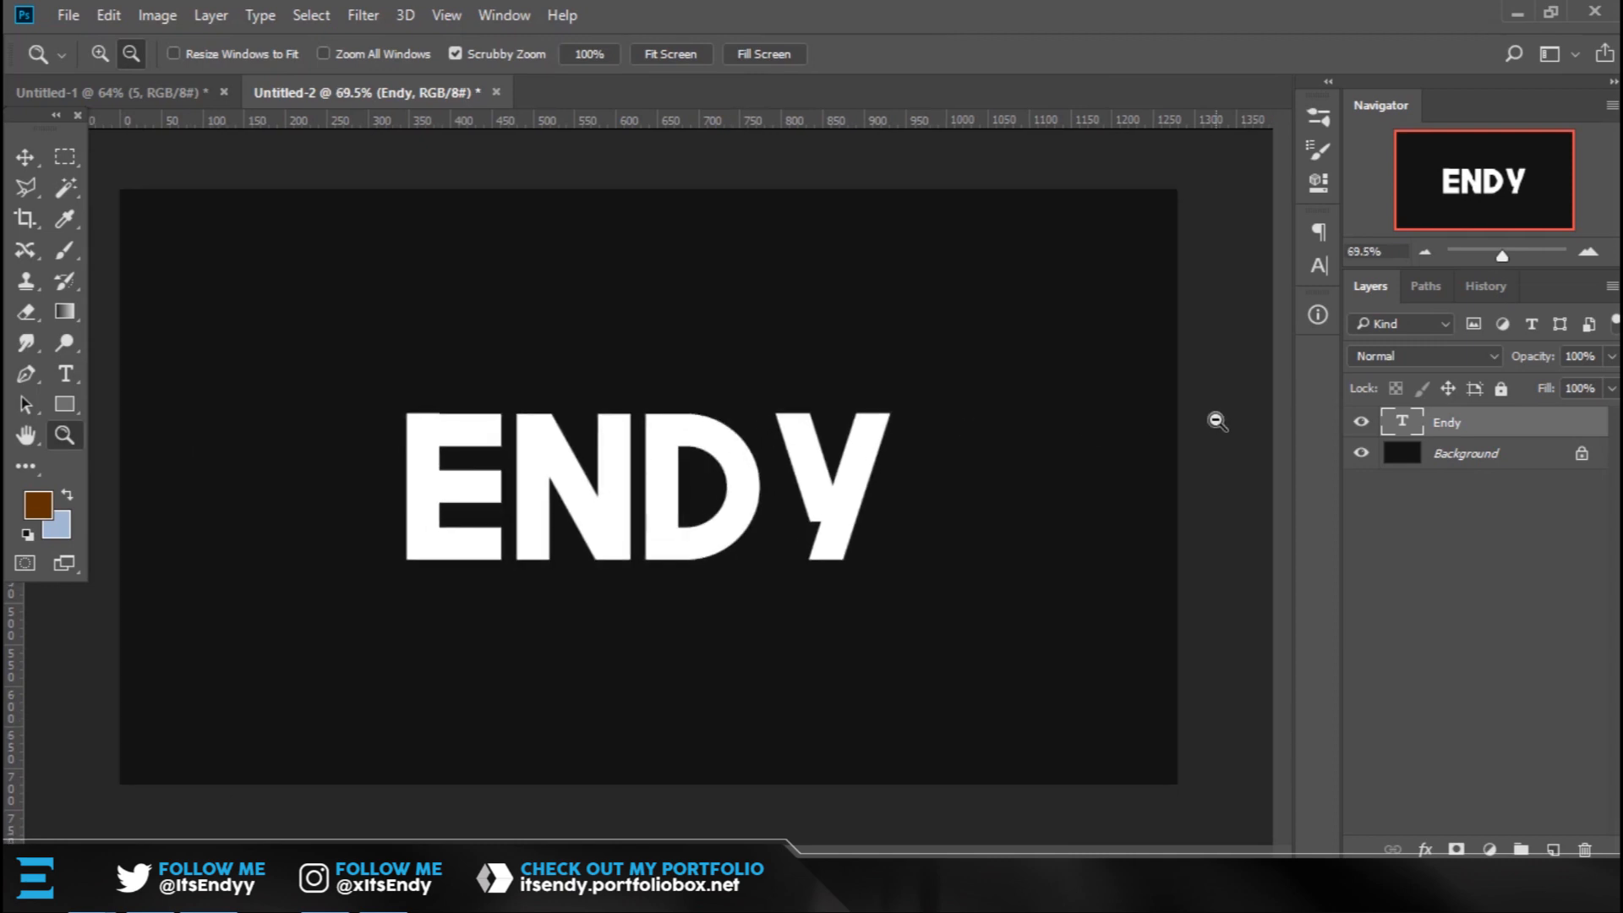
{"action": "key", "text": "ctrl+j"}
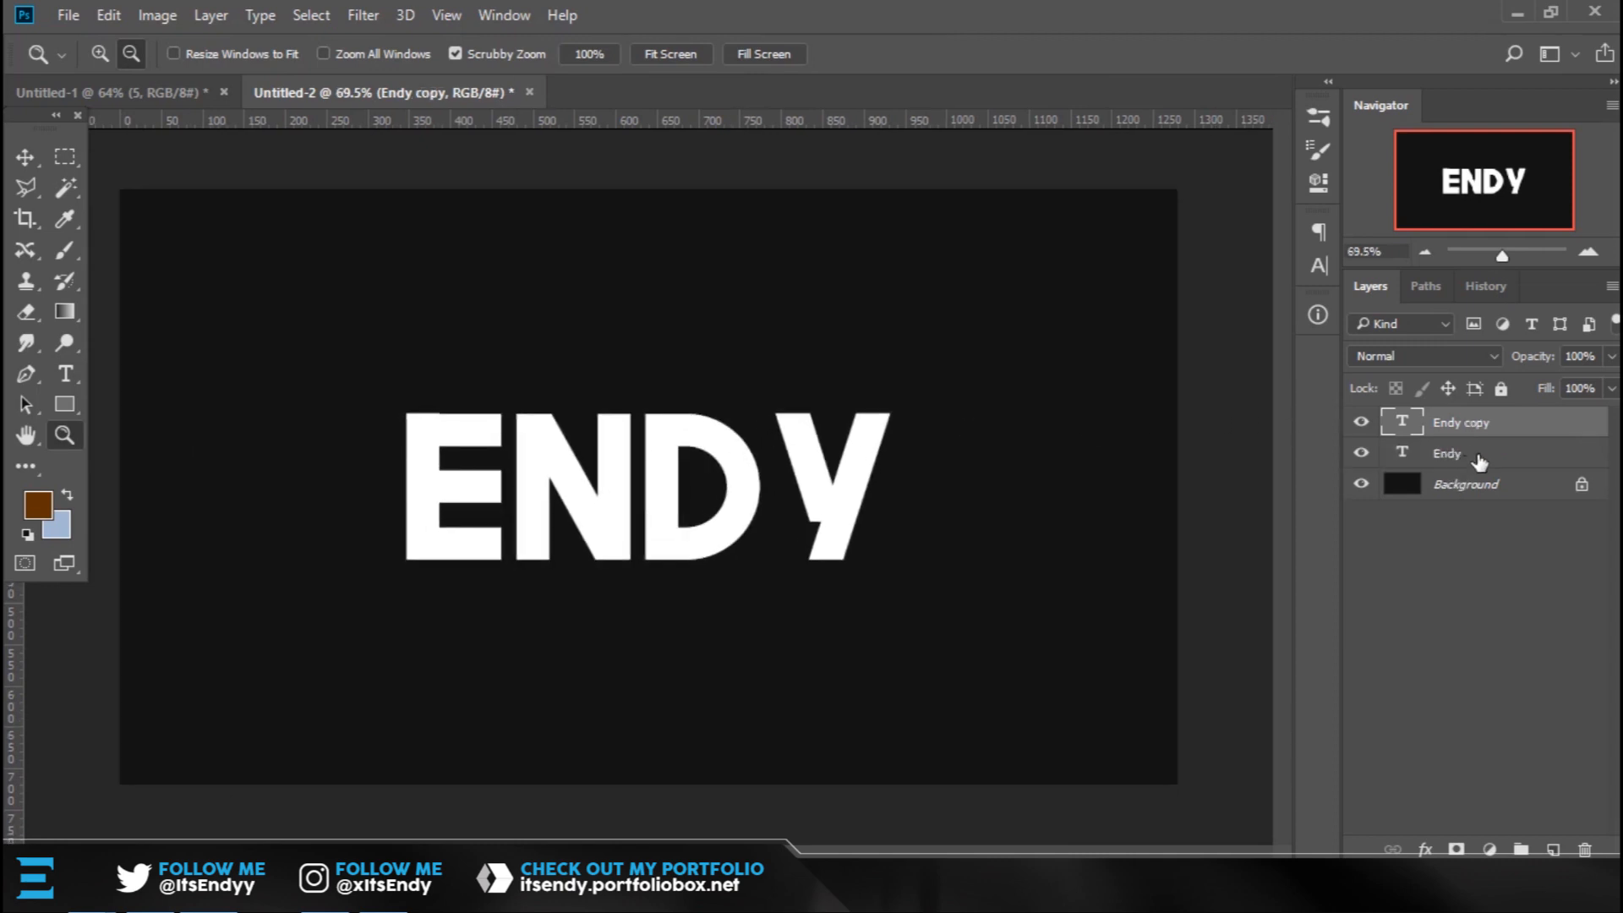
Hide the original ENDY text layer and rename it backup.
{"action": "left_click", "coordinate": [1477, 461]}
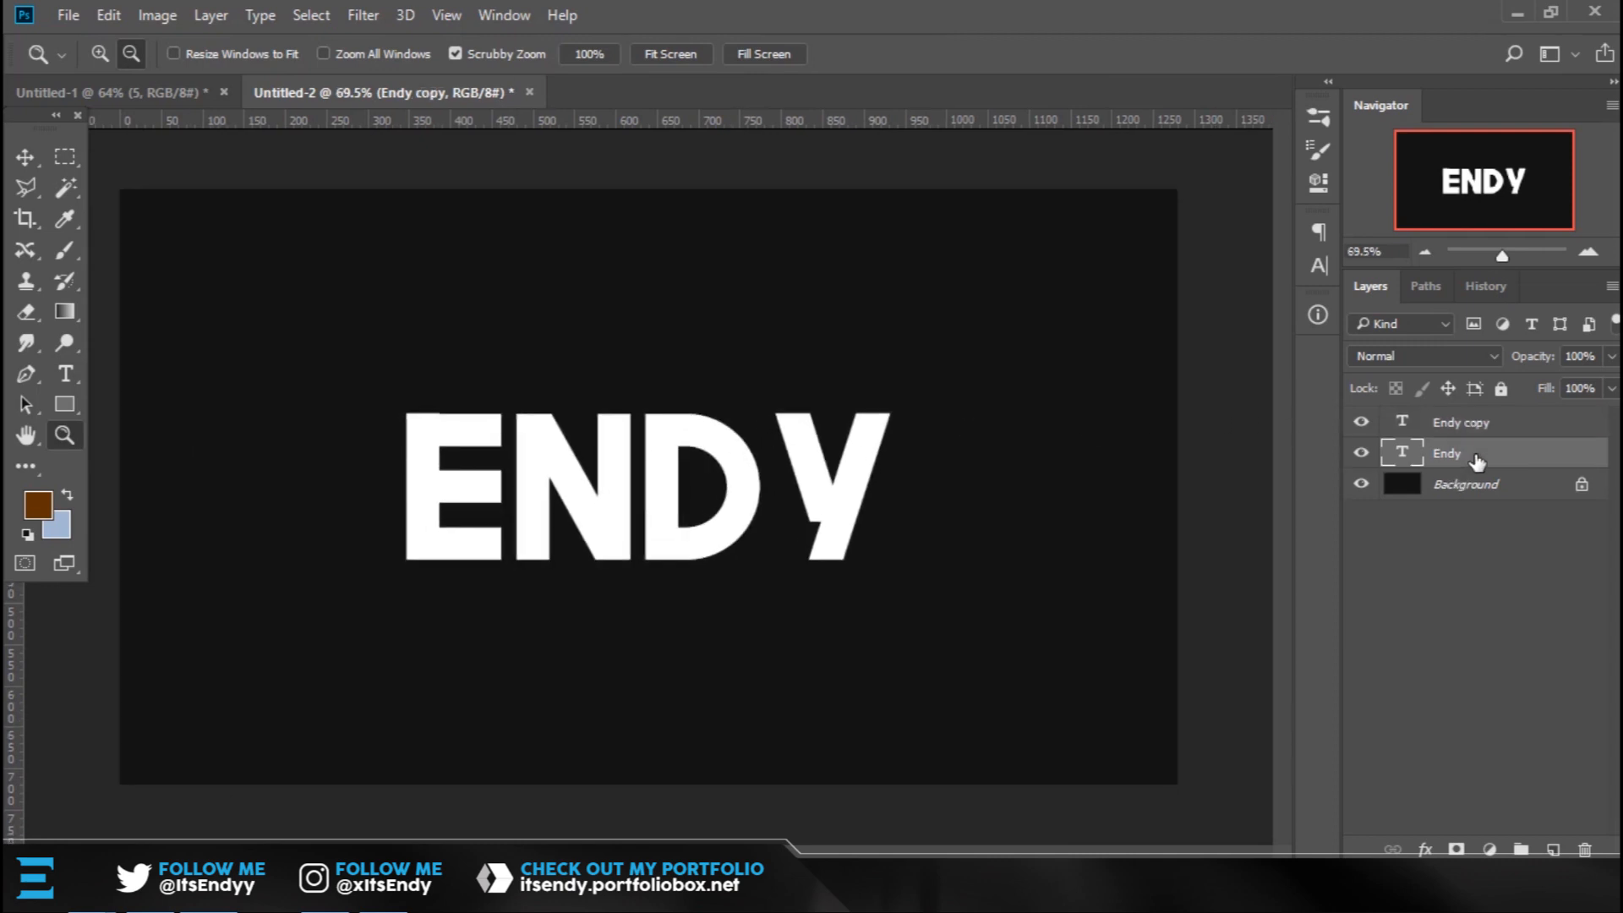
{"action": "left_click", "coordinate": [1361, 454]}
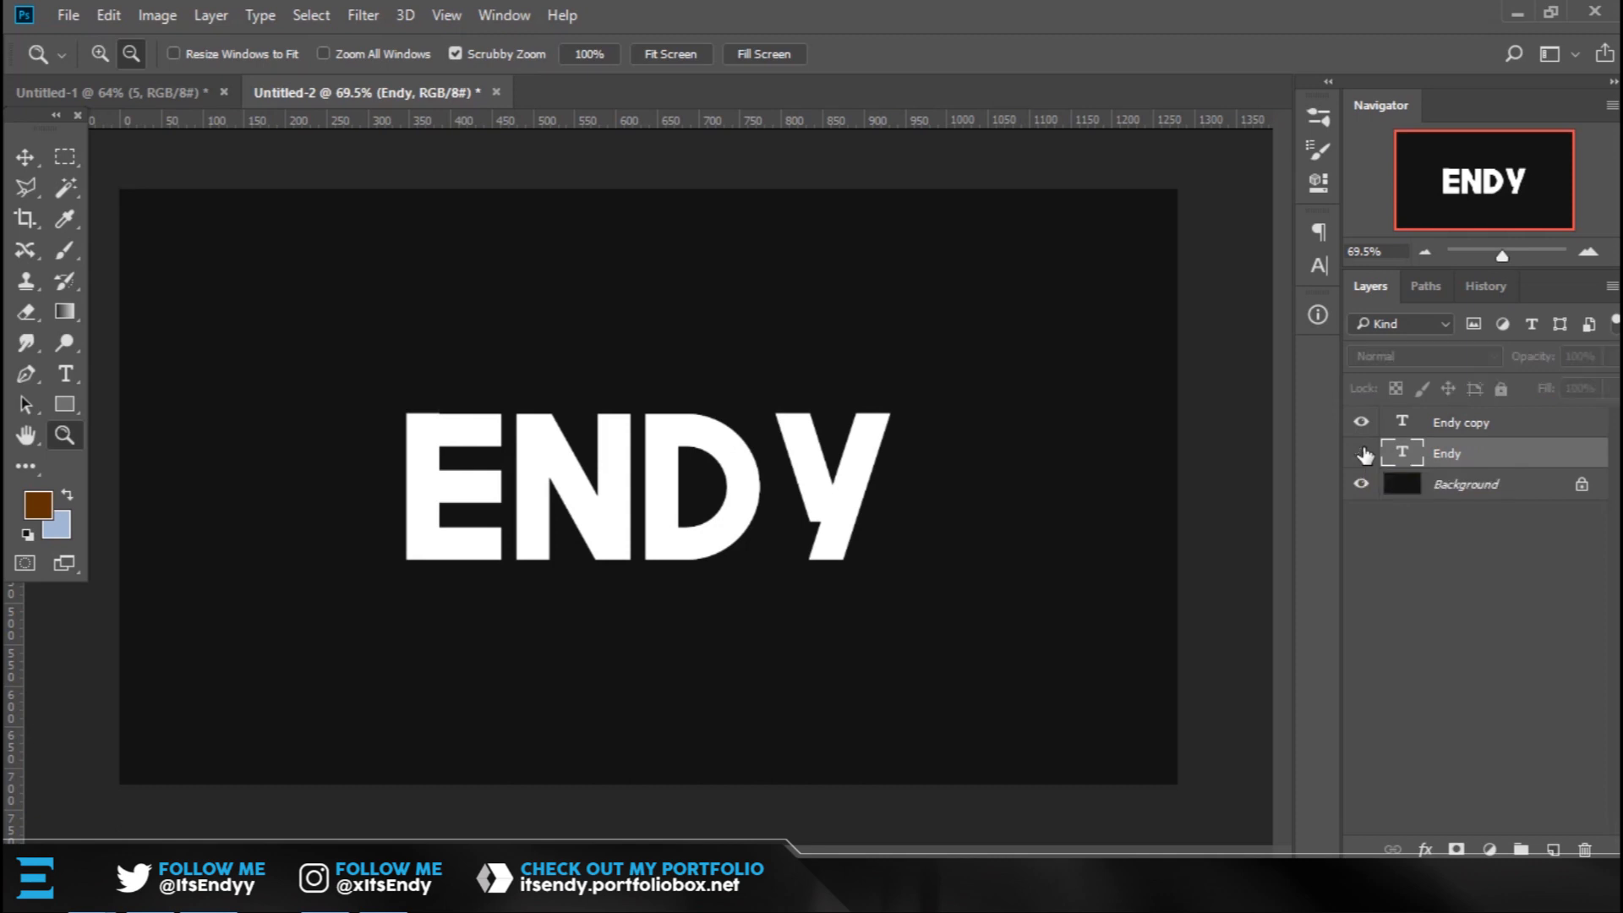
{"action": "double_click", "coordinate": [1453, 453]}
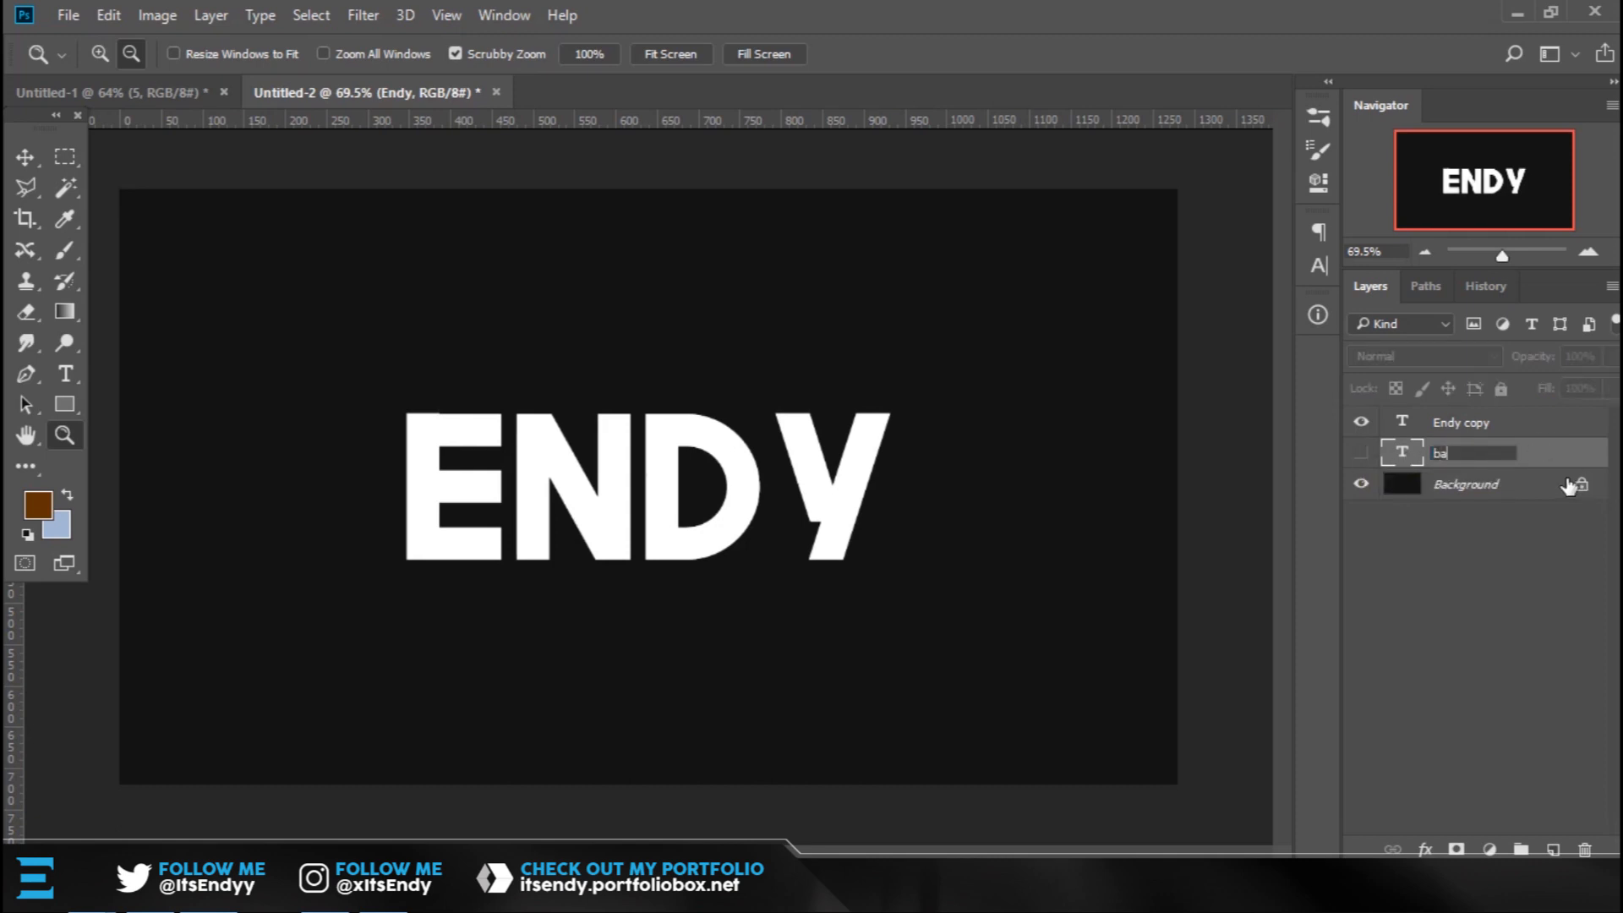
{"action": "key", "text": "Return"}
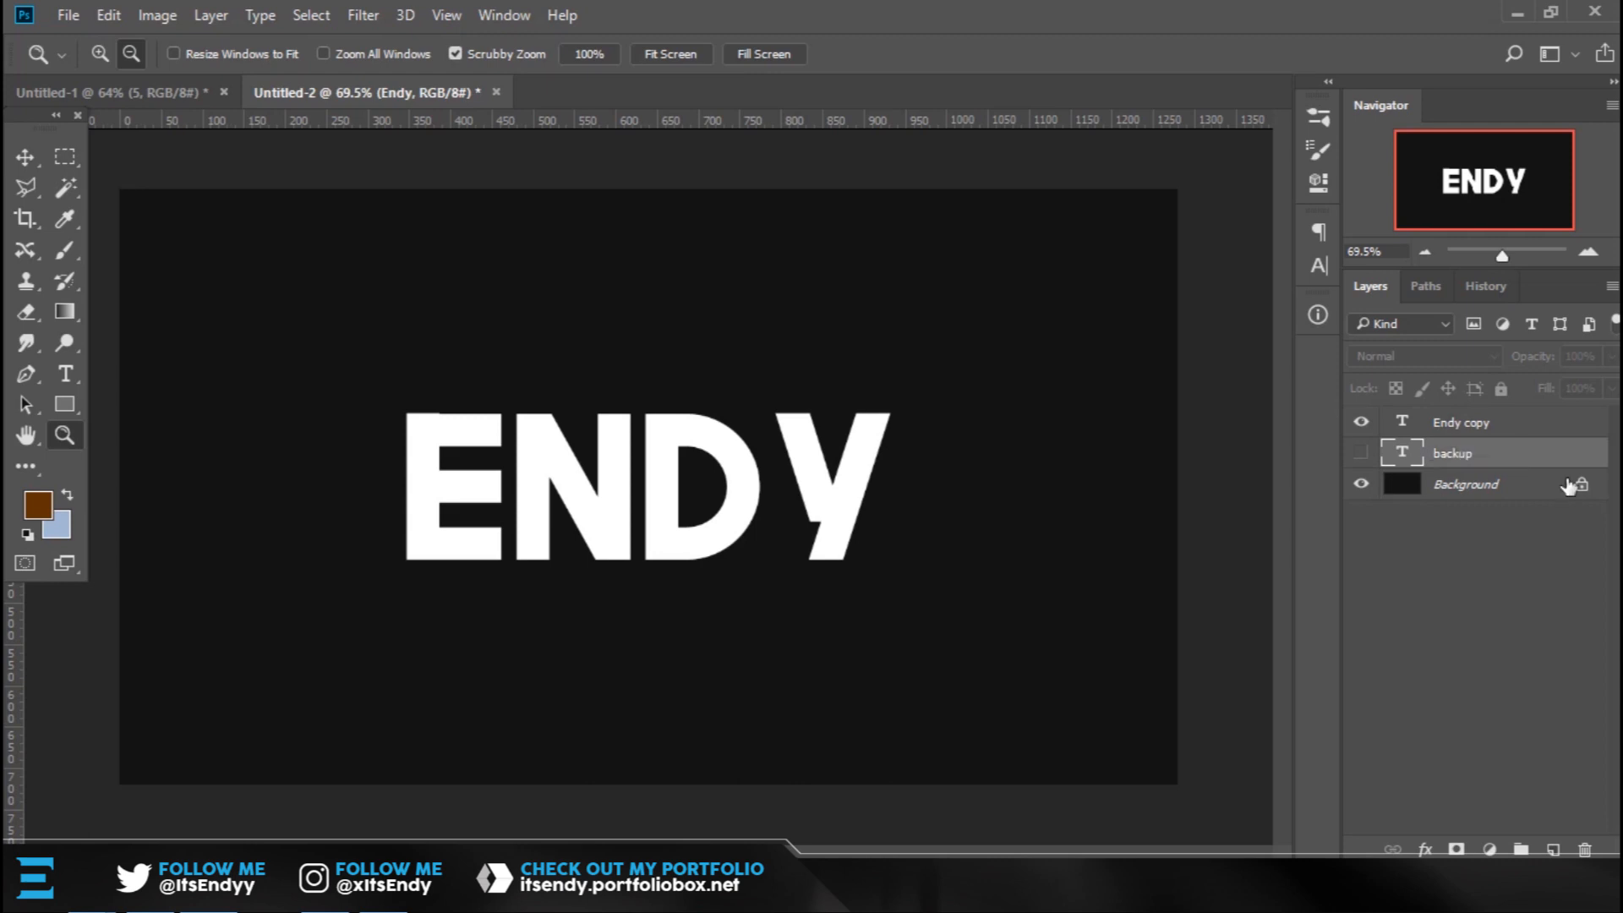
Rasterize the type of the Endy copy layer.
{"action": "left_click", "coordinate": [1527, 425]}
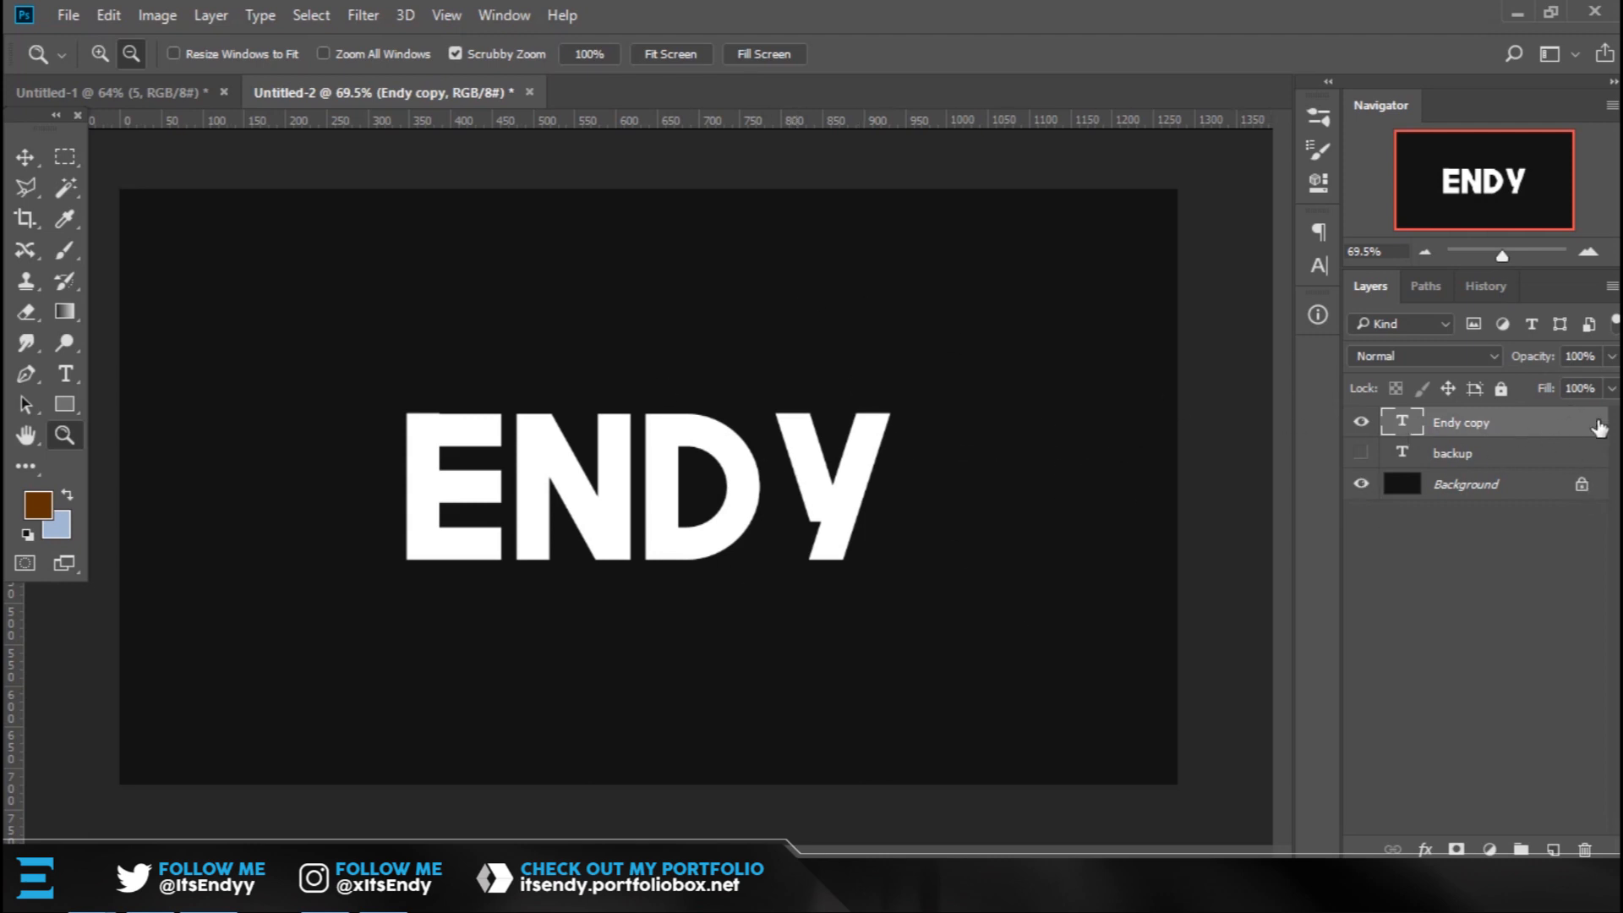
{"action": "right_click", "coordinate": [1507, 431]}
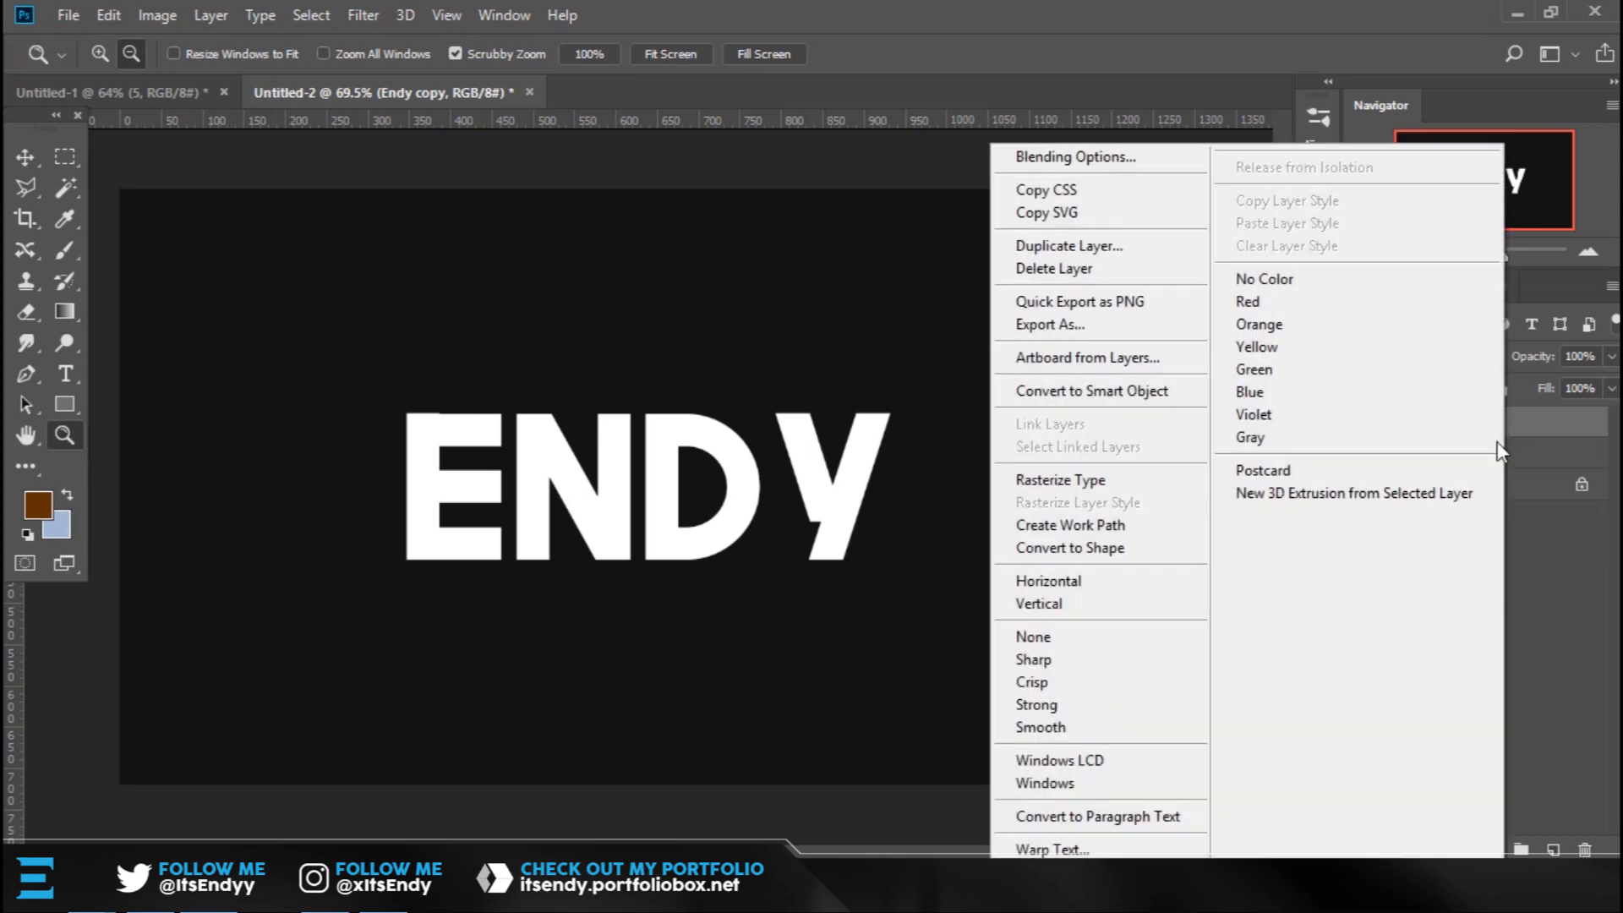
{"action": "left_click", "coordinate": [1168, 481]}
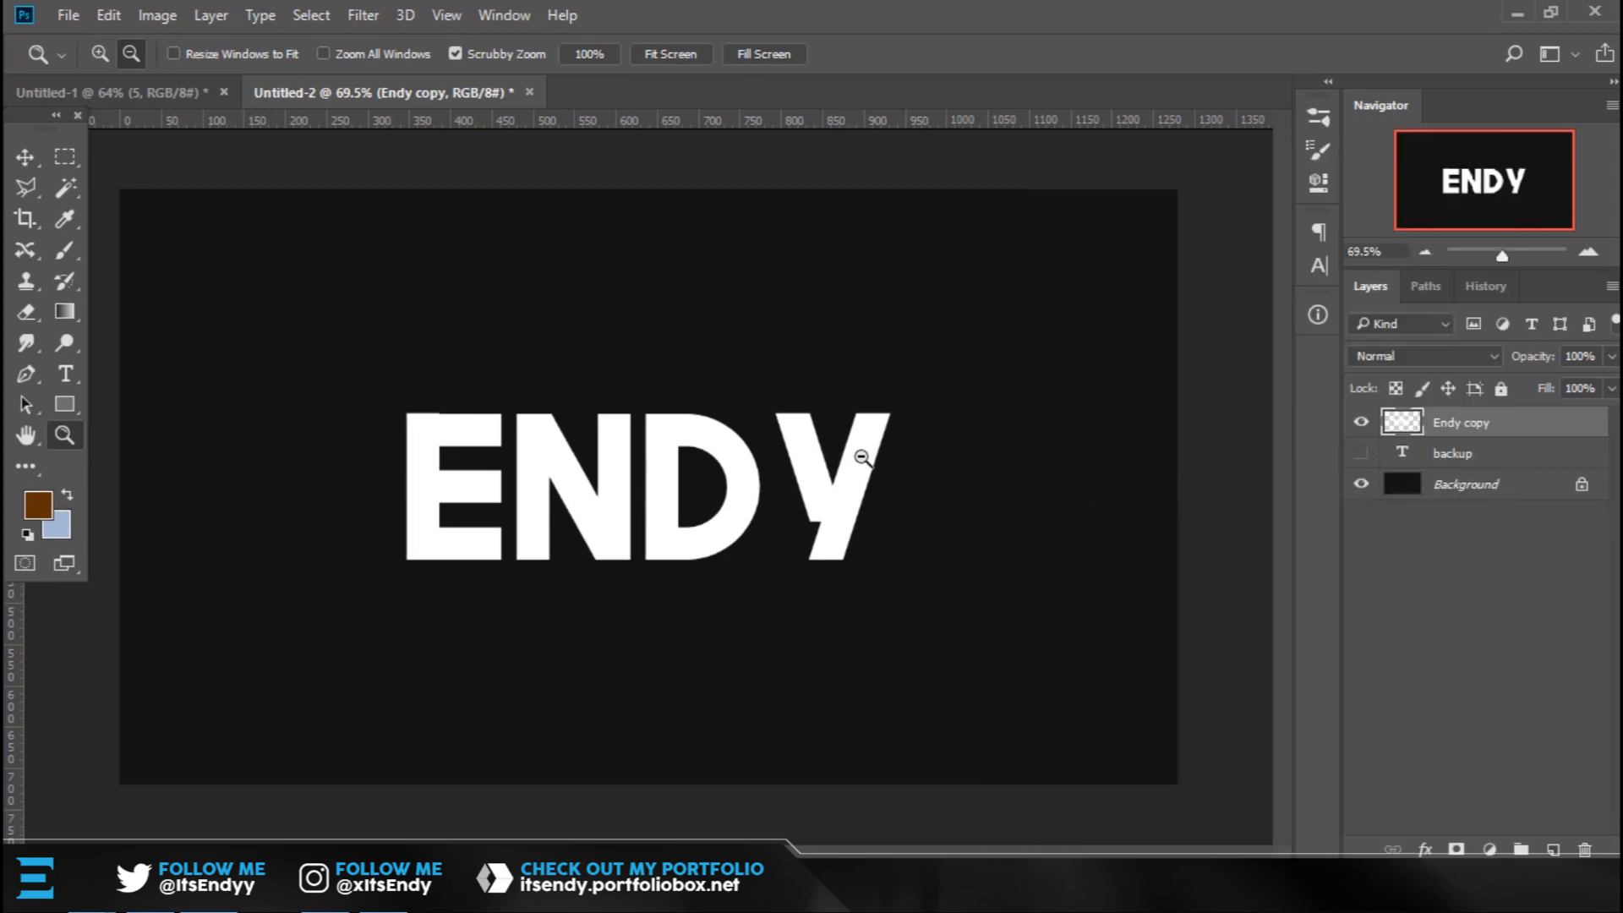
{"action": "mouse_move", "coordinate": [826, 435]}
{"action": "left_mouse_down"}
{"action": "mouse_move", "coordinate": [772, 453]}
{"action": "mouse_move", "coordinate": [807, 453]}
{"action": "left_mouse_up"}
{"action": "key", "text": "v"}
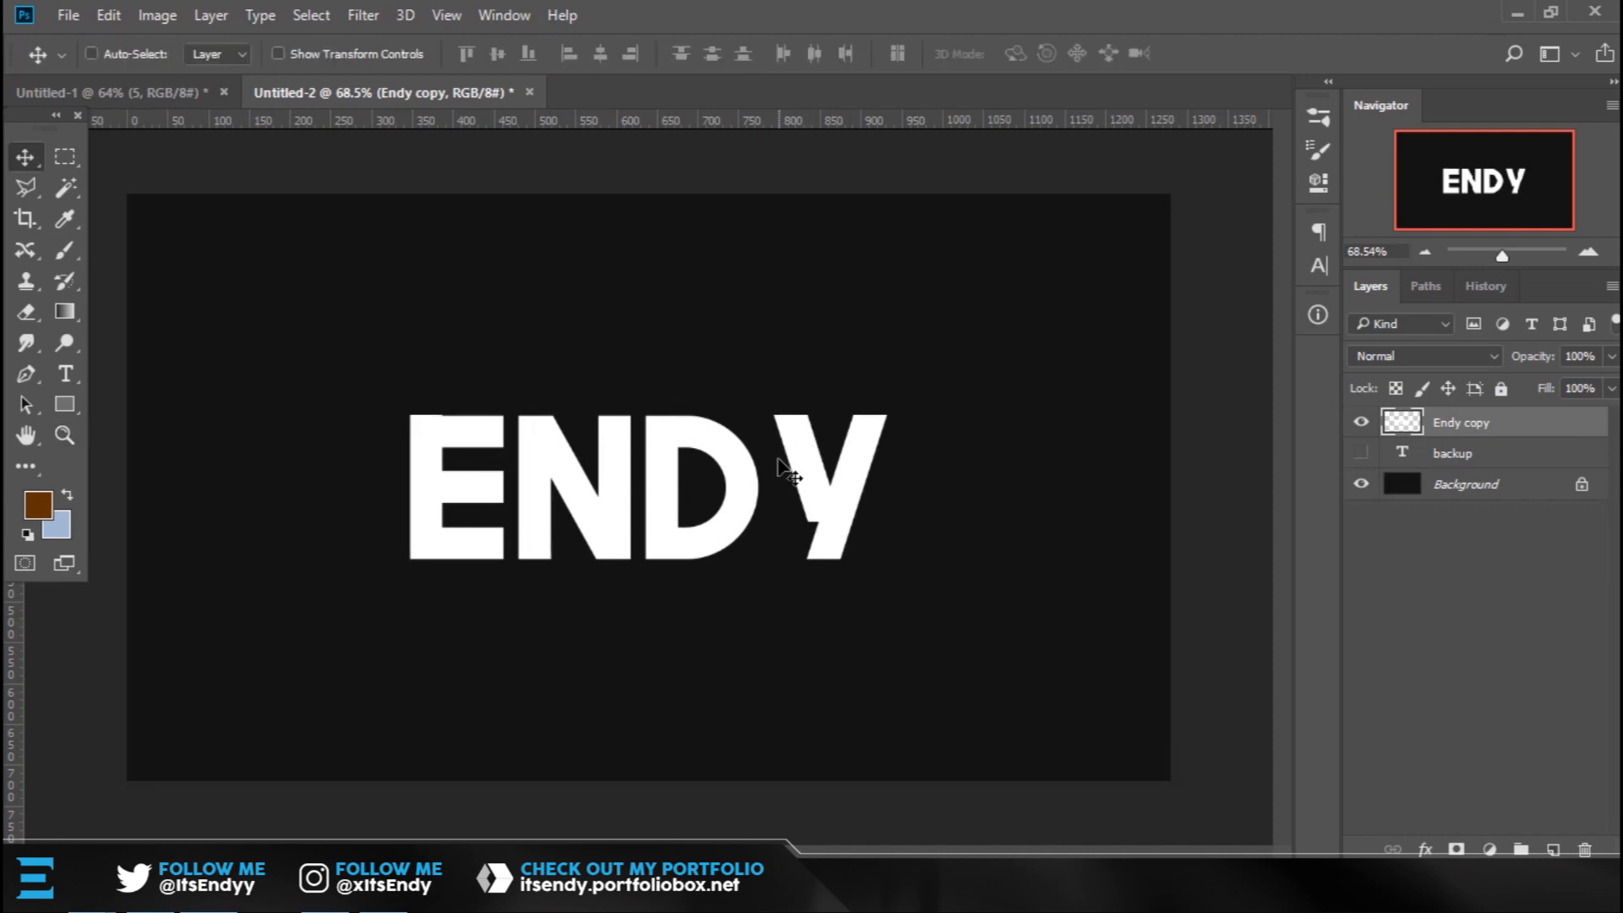
{"action": "key", "text": "ctrl+t"}
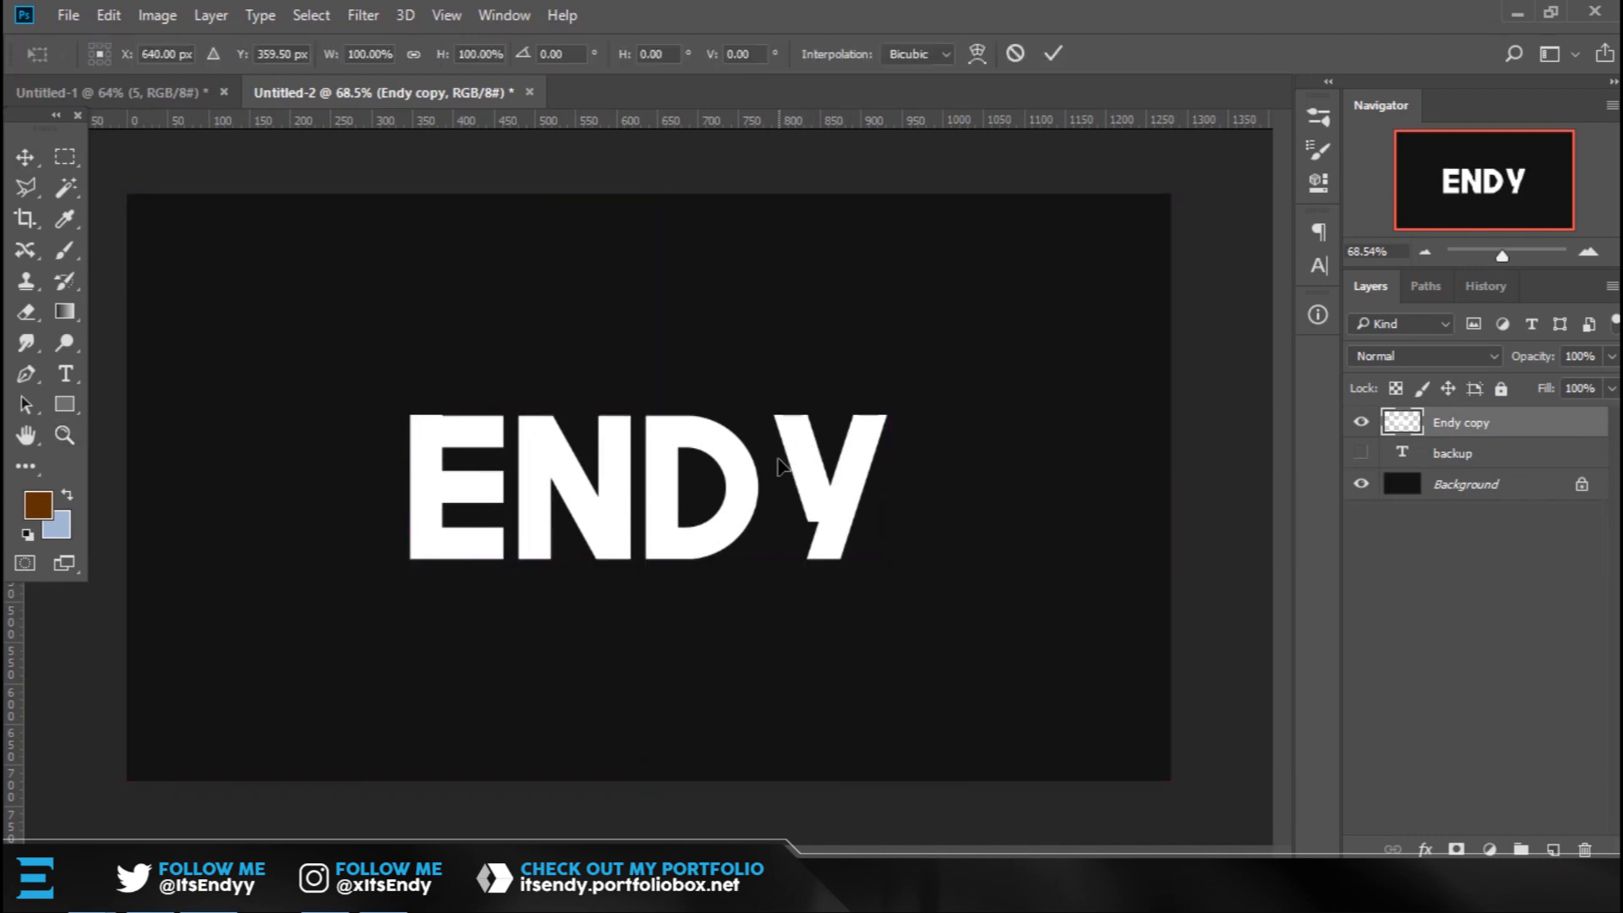
{"action": "right_click", "coordinate": [806, 470]}
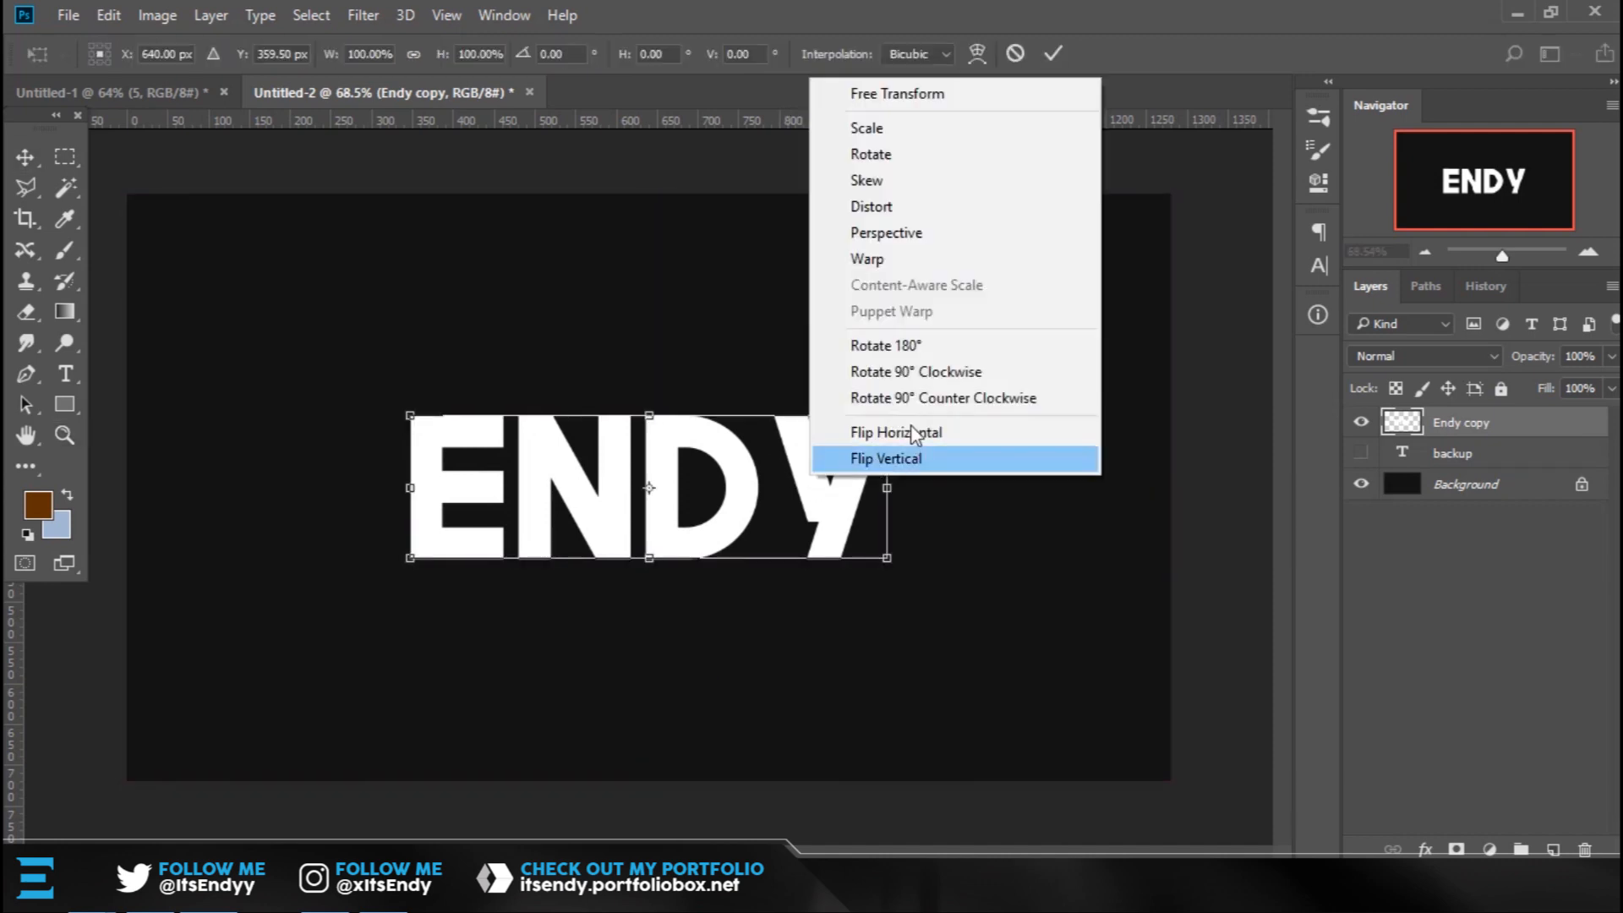
{"action": "left_click", "coordinate": [927, 239]}
{"action": "left_click", "coordinate": [115, 17]}
{"action": "mouse_move", "coordinate": [356, 520]}
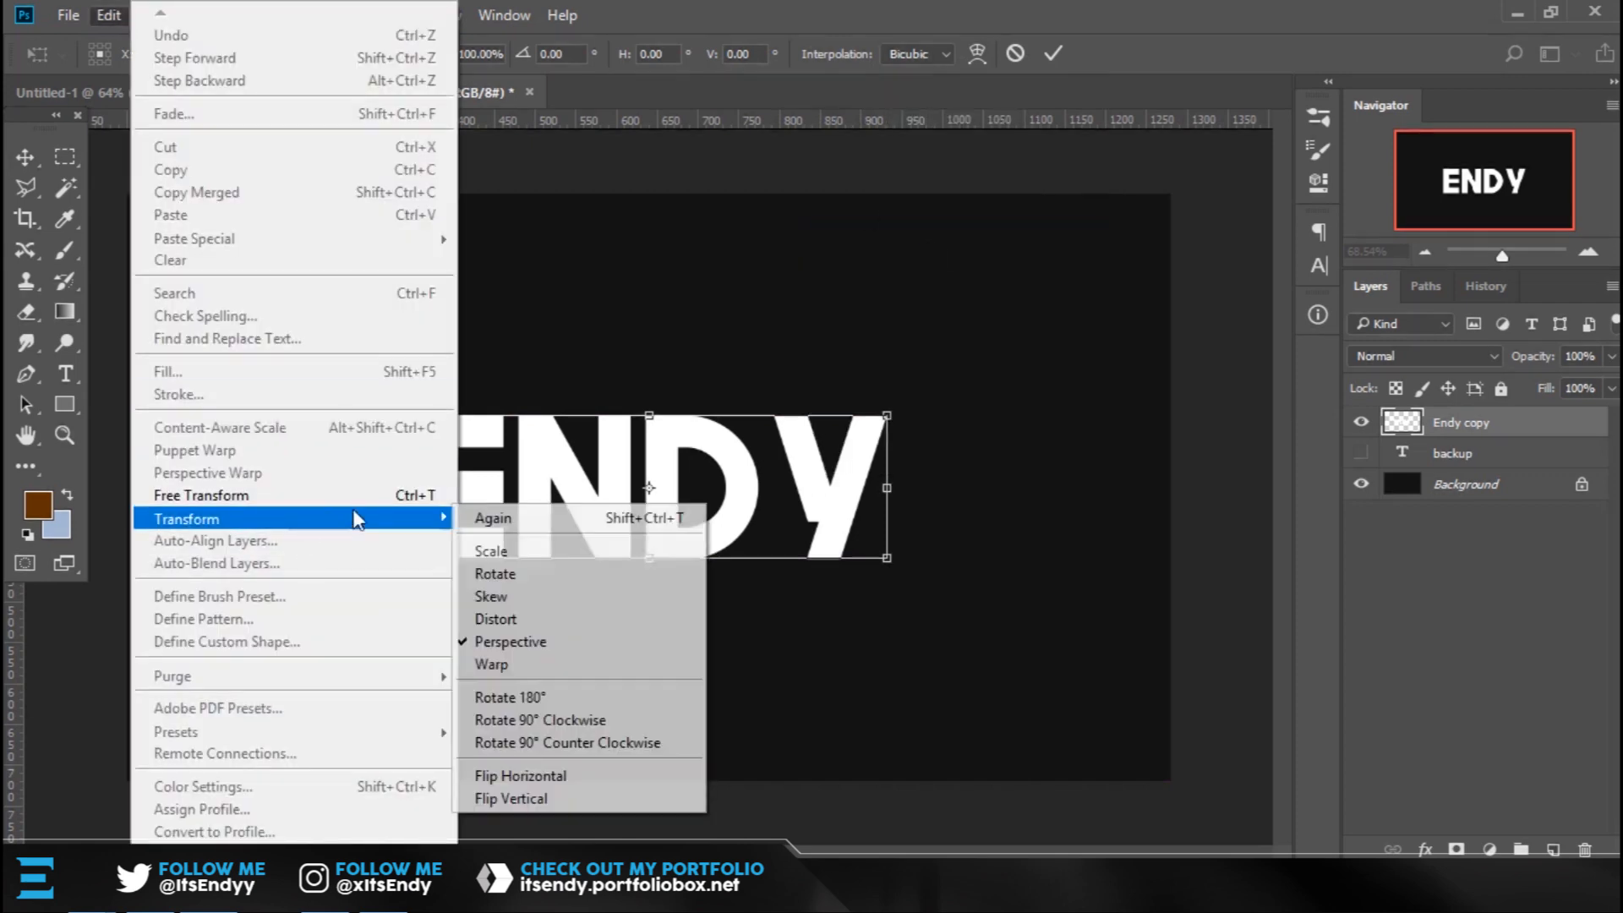
{"action": "left_click", "coordinate": [1146, 68]}
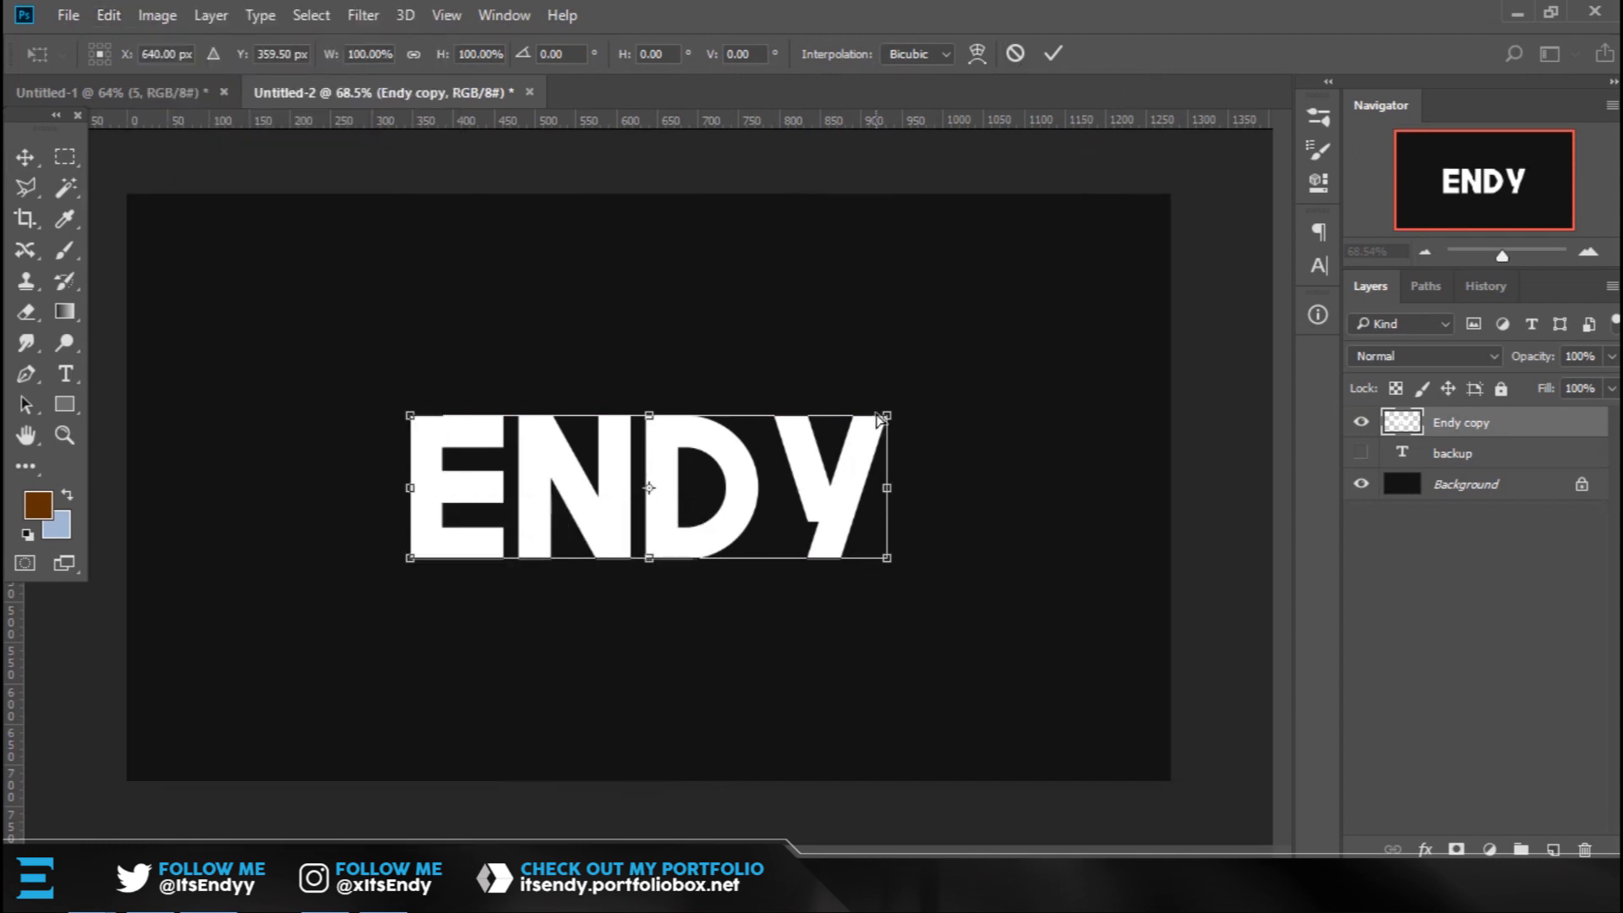
{"action": "left_click", "coordinate": [1013, 61]}
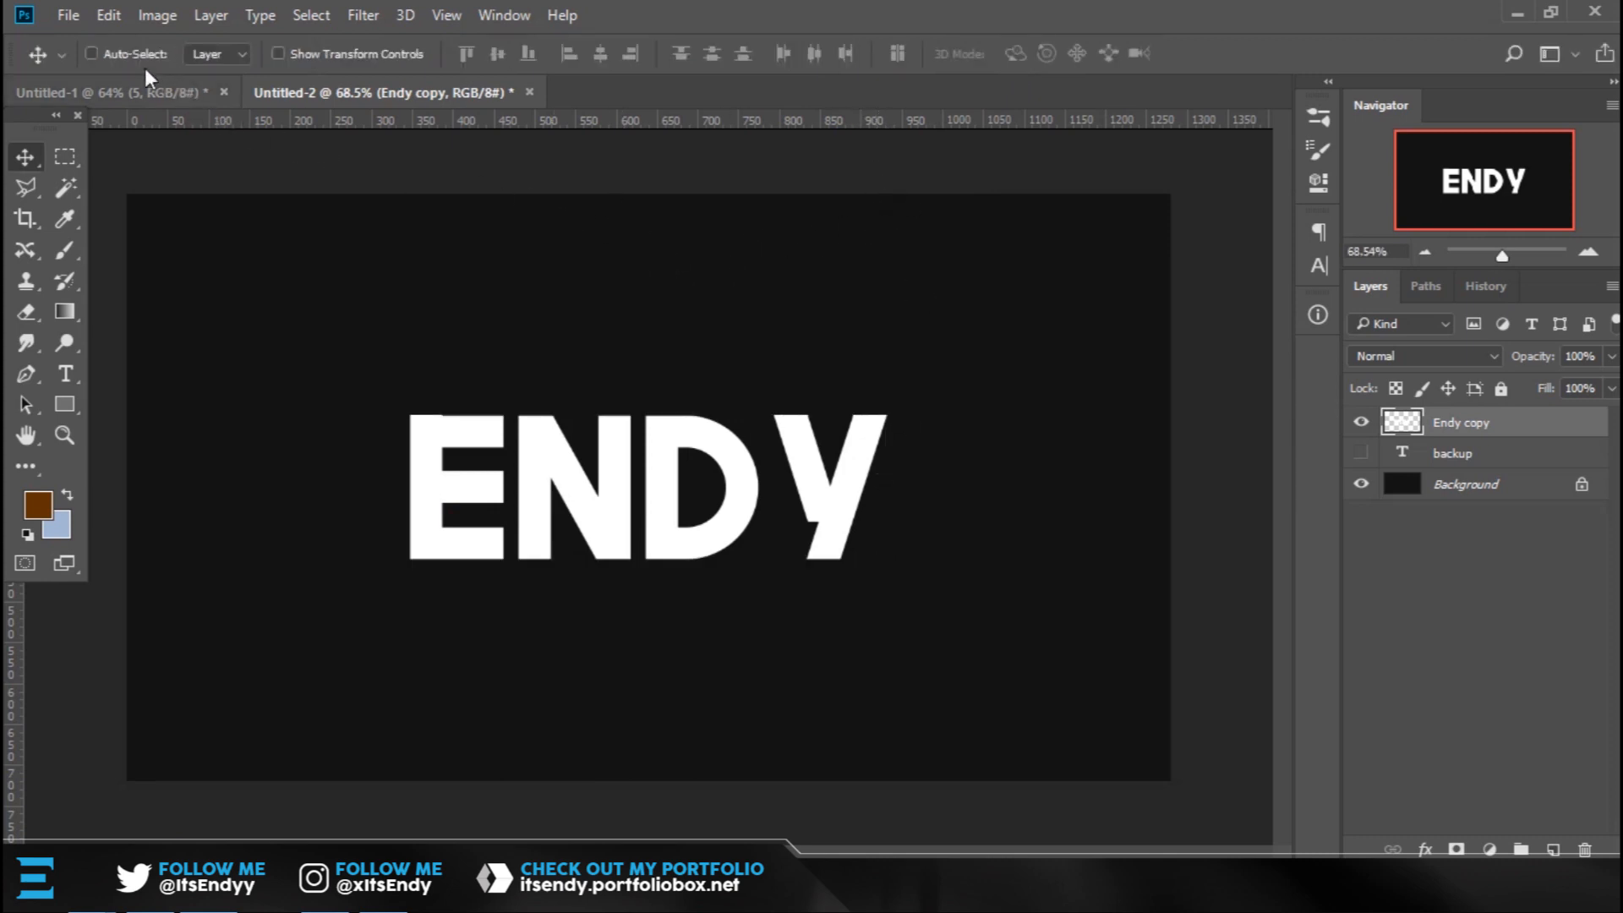
Warp the rasterized ENDY lettering with the Arch preset.
{"action": "left_click", "coordinate": [110, 16]}
{"action": "mouse_move", "coordinate": [218, 518]}
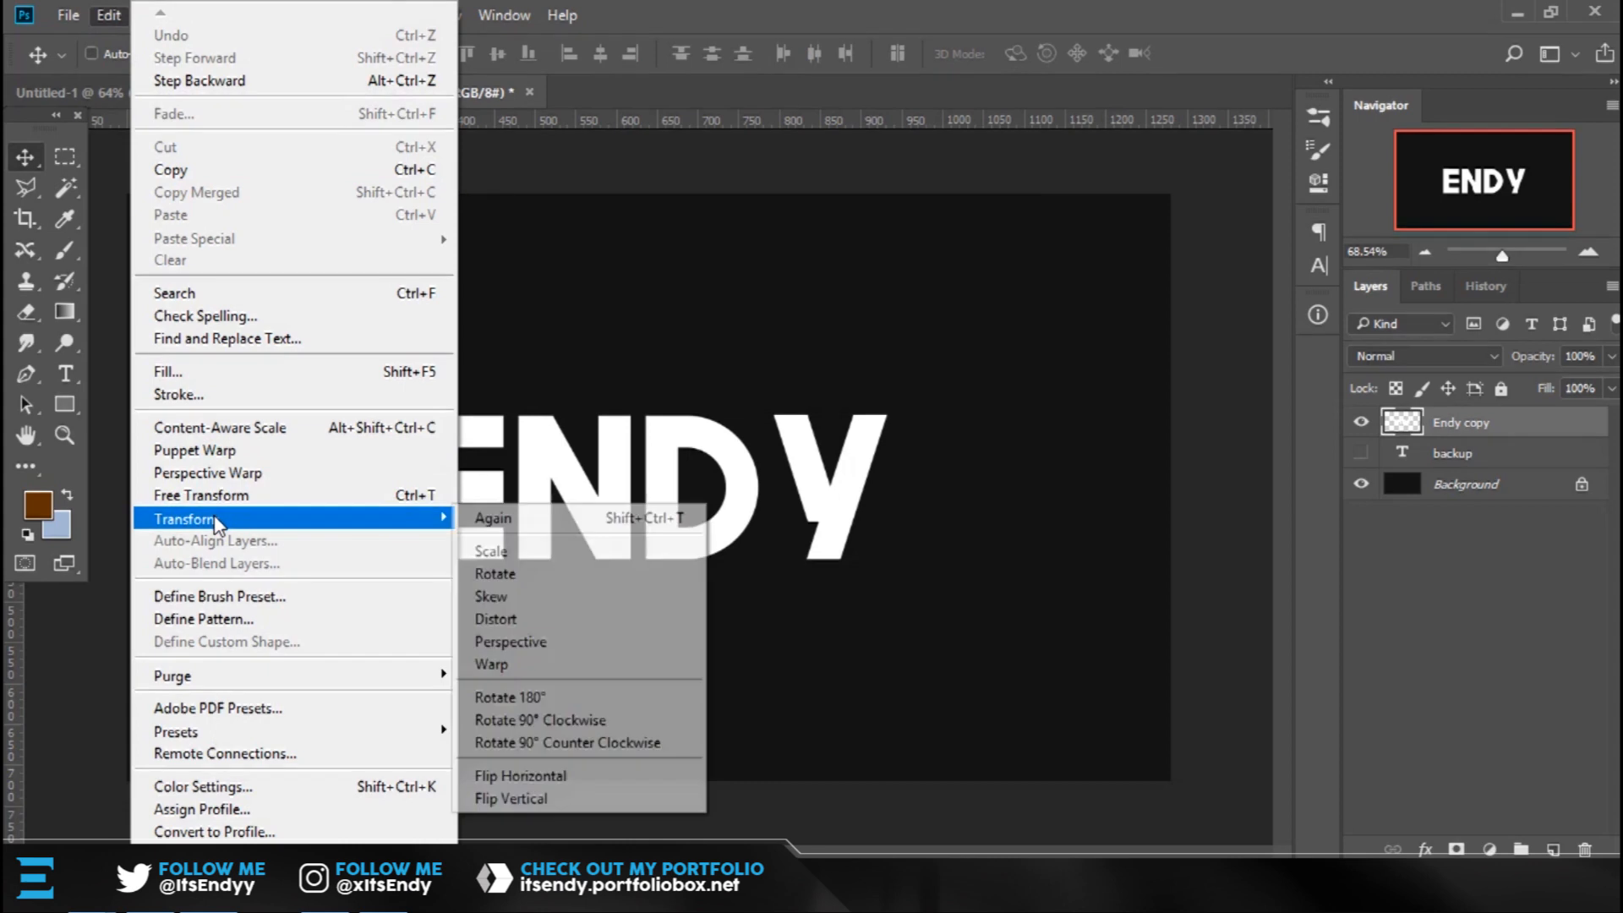
{"action": "left_click", "coordinate": [505, 665]}
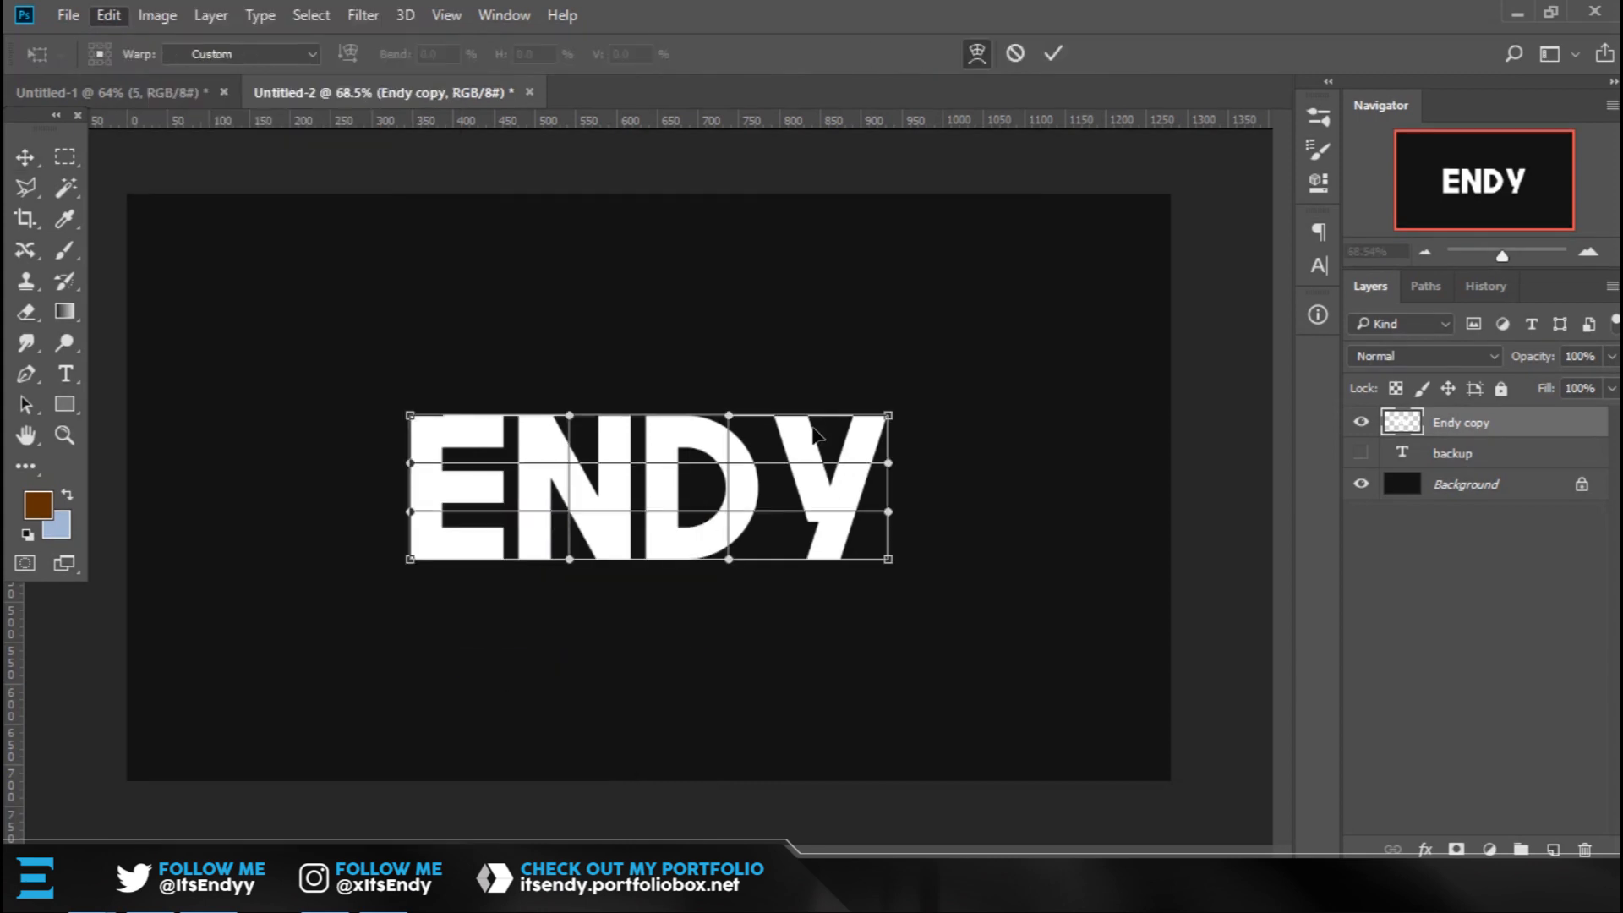
{"action": "left_click", "coordinate": [305, 52]}
{"action": "left_click", "coordinate": [304, 52]}
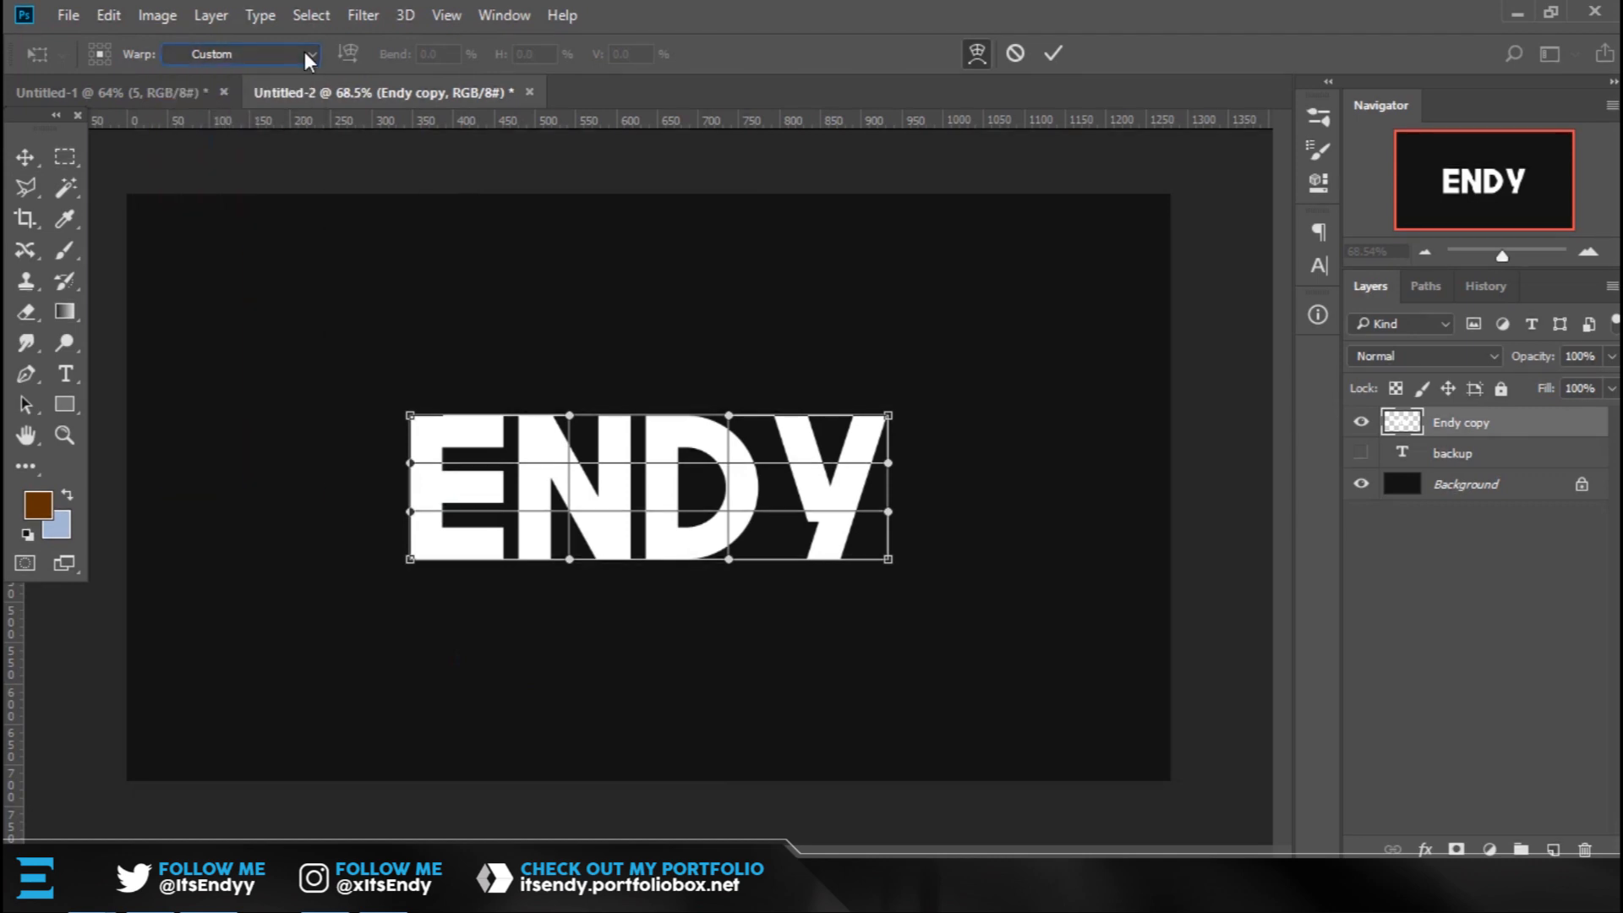
{"action": "key", "text": "Down"}
{"action": "key", "text": "Down"}
{"action": "key", "text": "Down"}
{"action": "key", "text": "Down"}
{"action": "key", "text": "Down"}
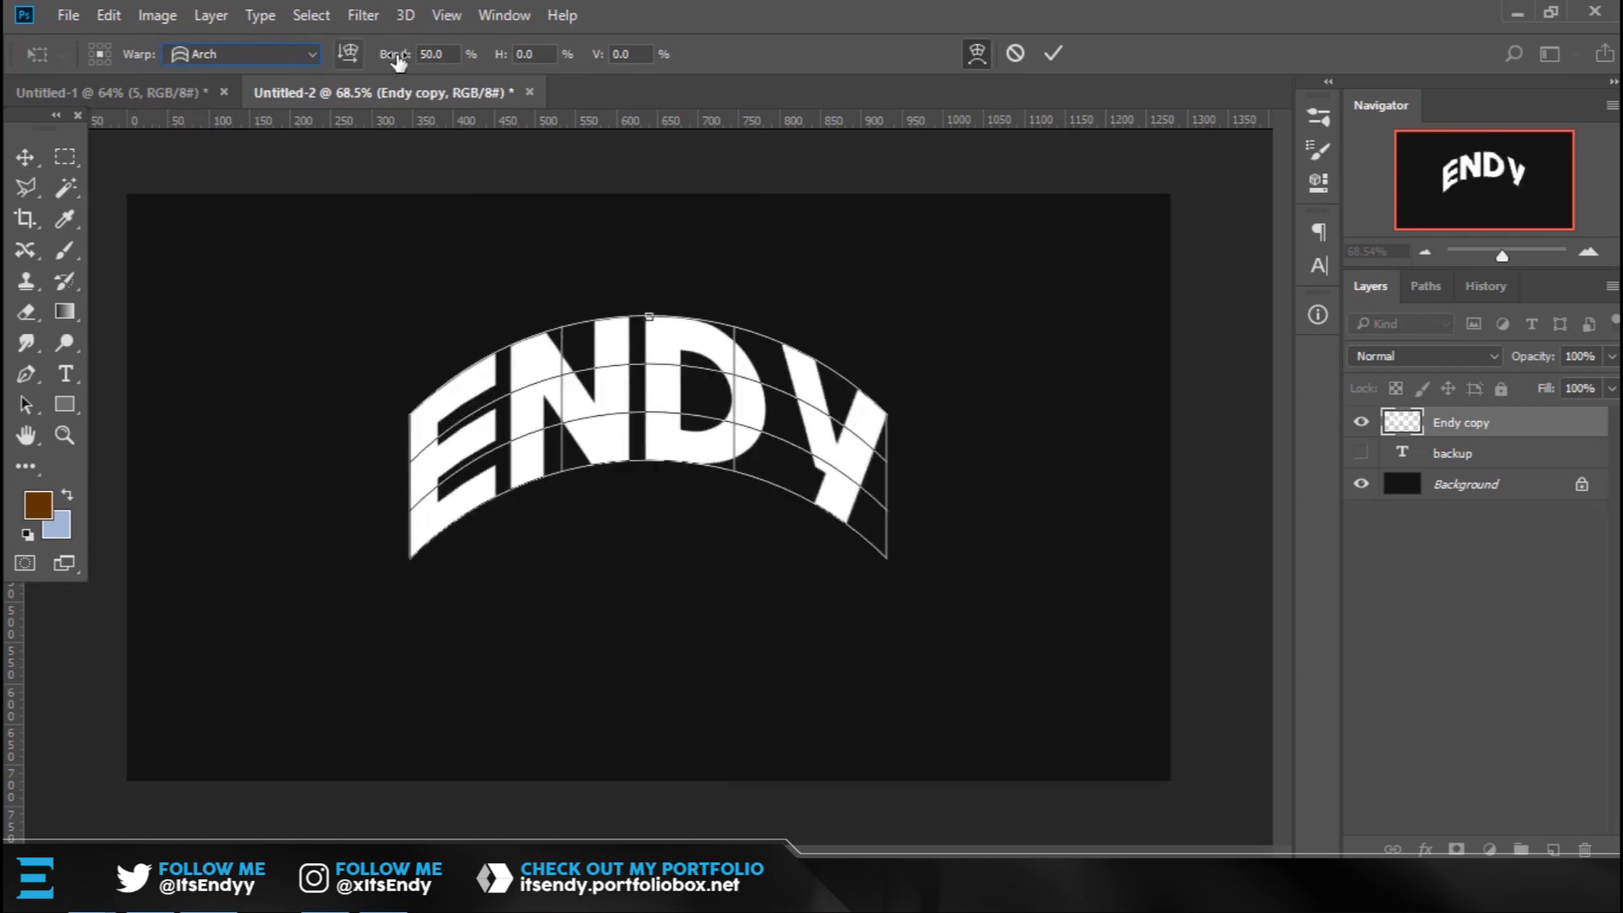
Set the arch warp's bend to 8% and apply the transformation.
{"action": "double_click", "coordinate": [447, 57]}
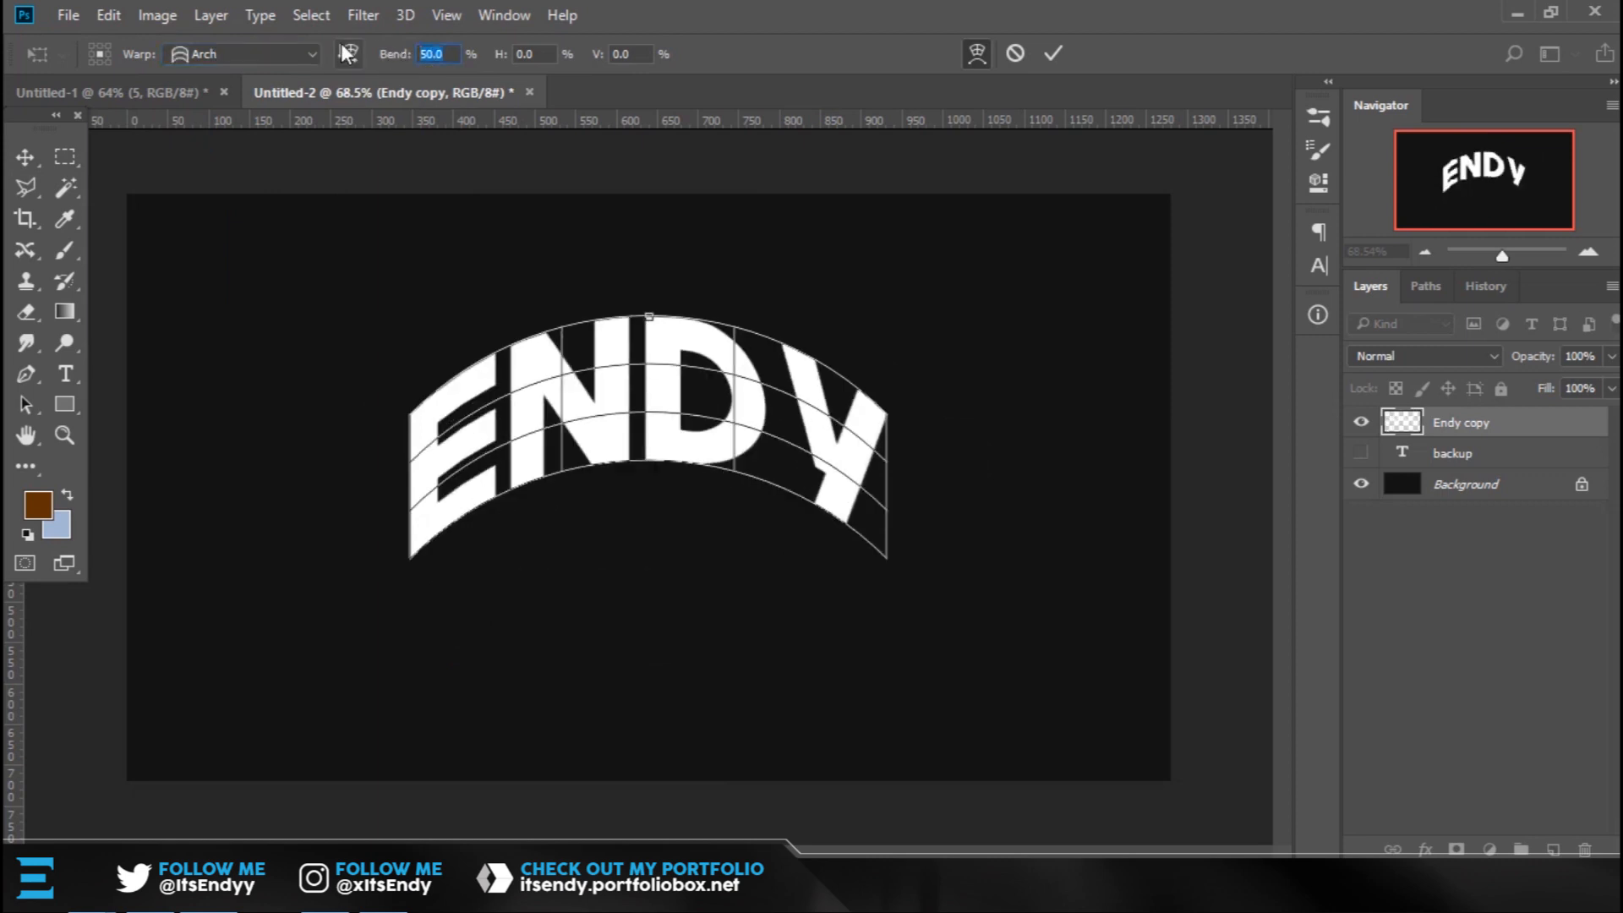
{"action": "type", "text": "8"}
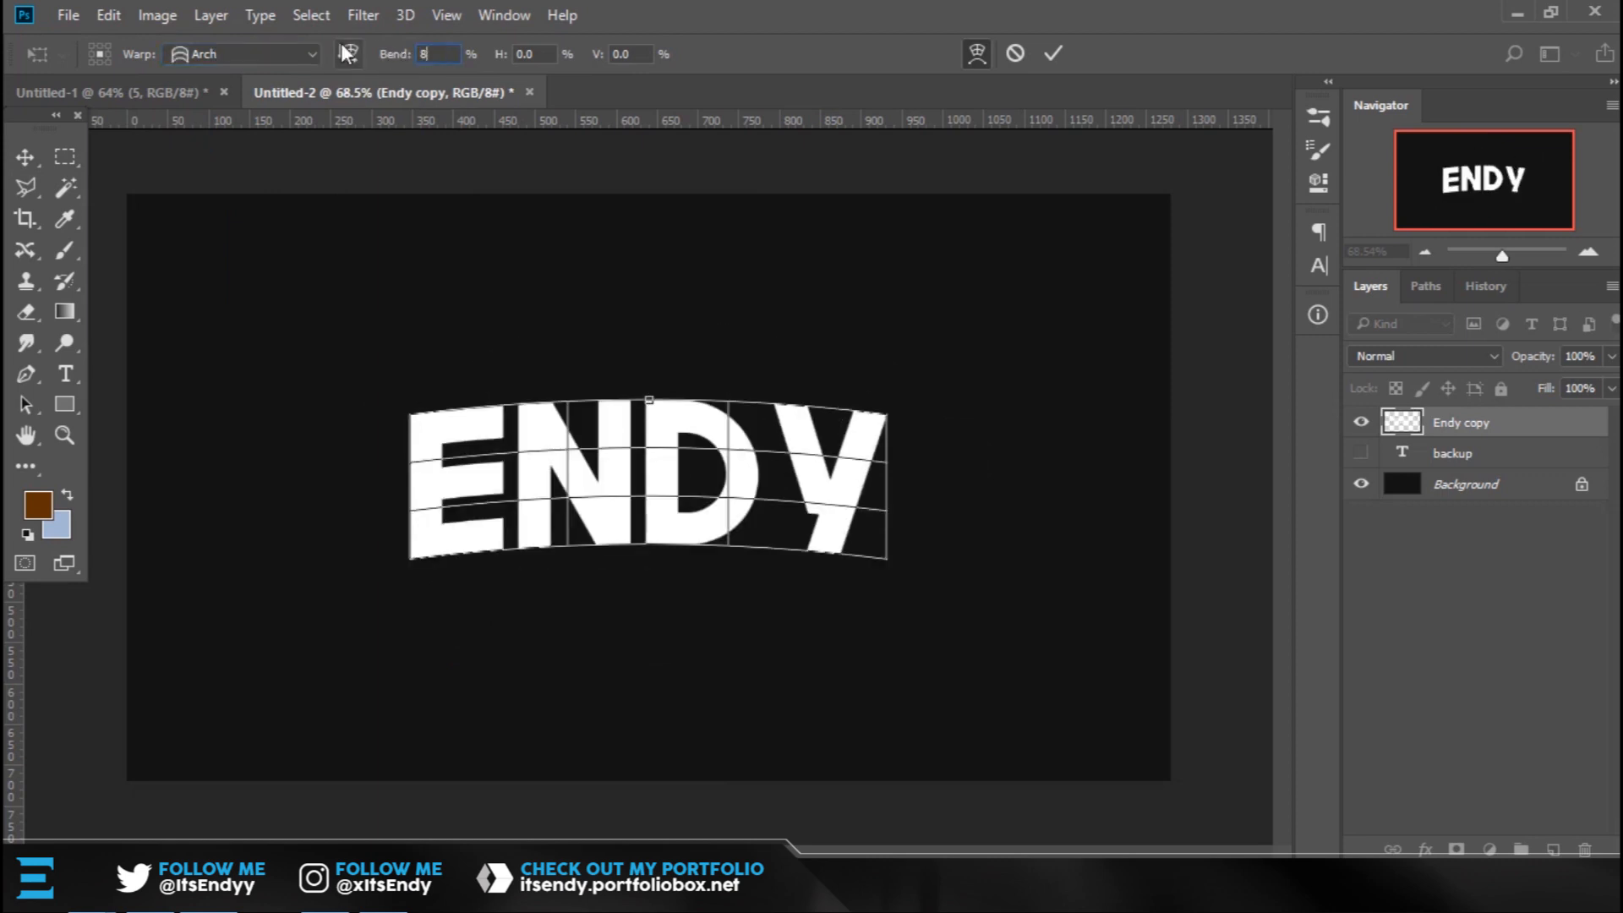
{"action": "left_click", "coordinate": [543, 53]}
{"action": "left_click_drag", "start_coordinate": [518, 54], "coordinate": [595, 65]}
{"action": "left_click", "coordinate": [1057, 54]}
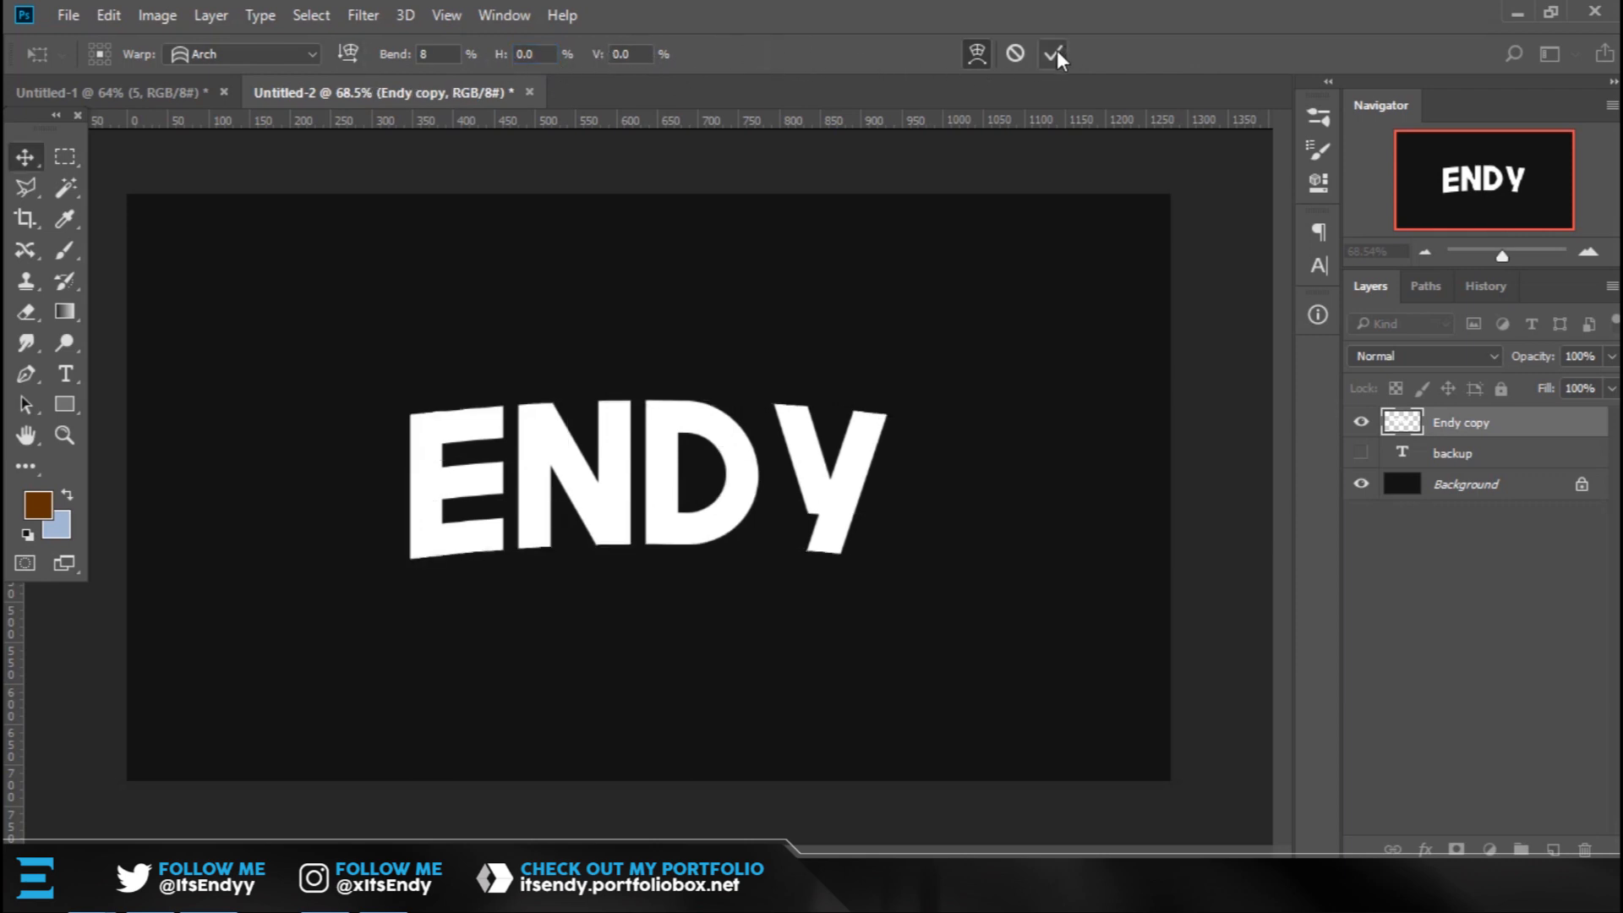
Apply a Perspective transform to the ENDY lettering, narrowing its top and widening its base, to about 112% width and 20° horizontal skew.
{"action": "key", "text": "z"}
{"action": "left_click", "coordinate": [652, 392], "text": "alt"}
{"action": "mouse_move", "coordinate": [653, 392]}
{"action": "left_mouse_down"}
{"action": "mouse_move", "coordinate": [674, 384]}
{"action": "mouse_move", "coordinate": [638, 405]}
{"action": "left_mouse_up"}
{"action": "left_click_drag", "start_coordinate": [587, 517], "coordinate": [799, 410]}
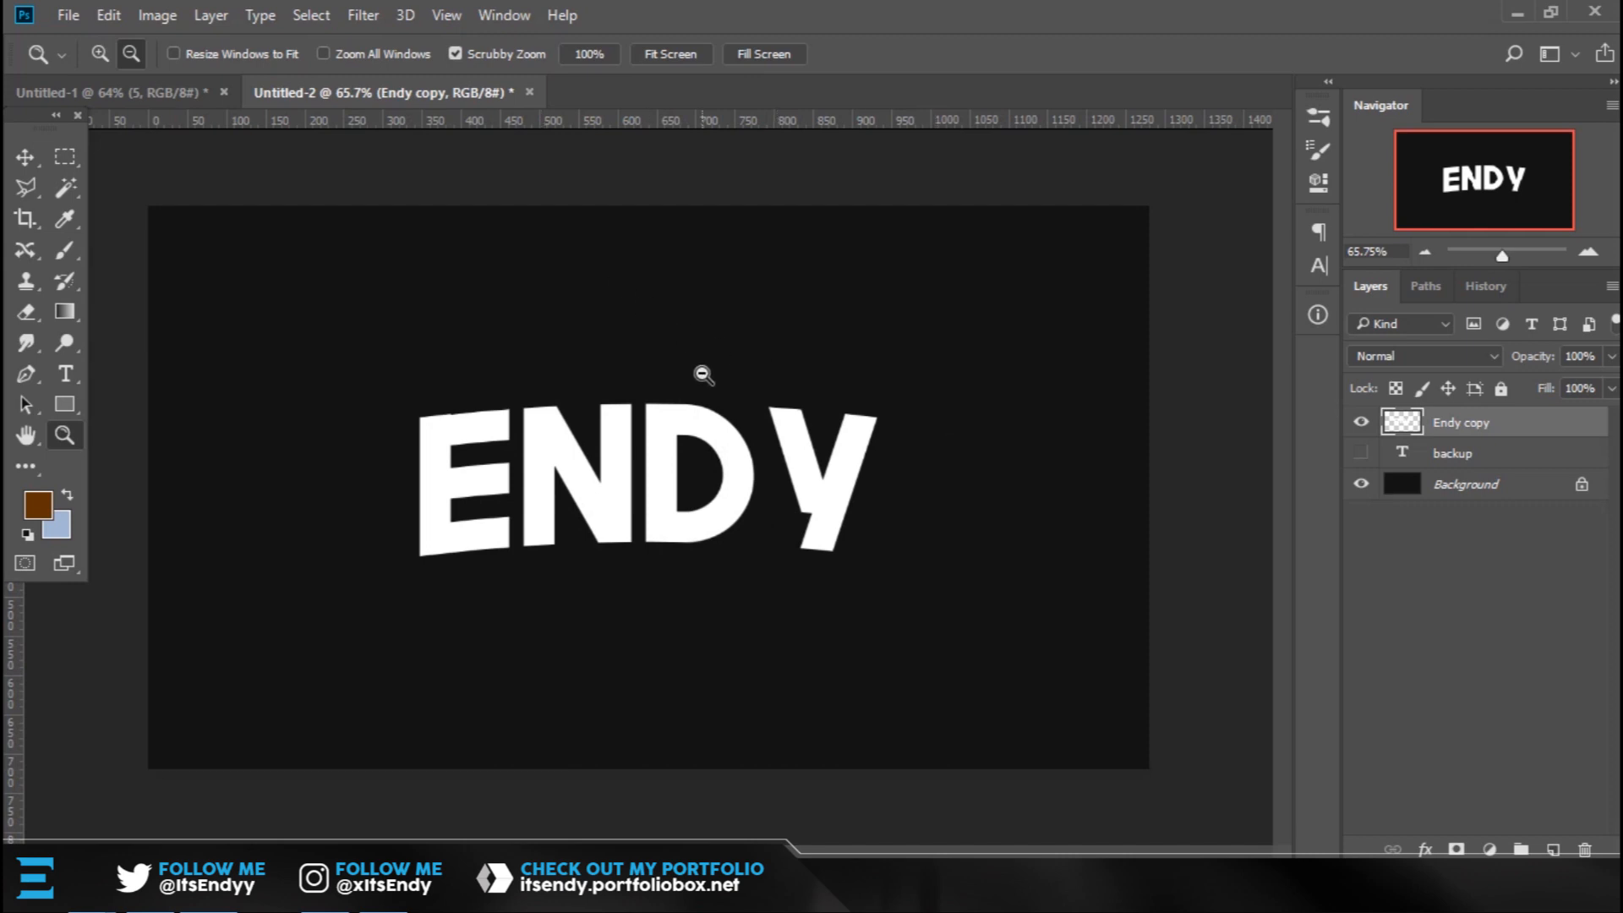
{"action": "key", "text": "v"}
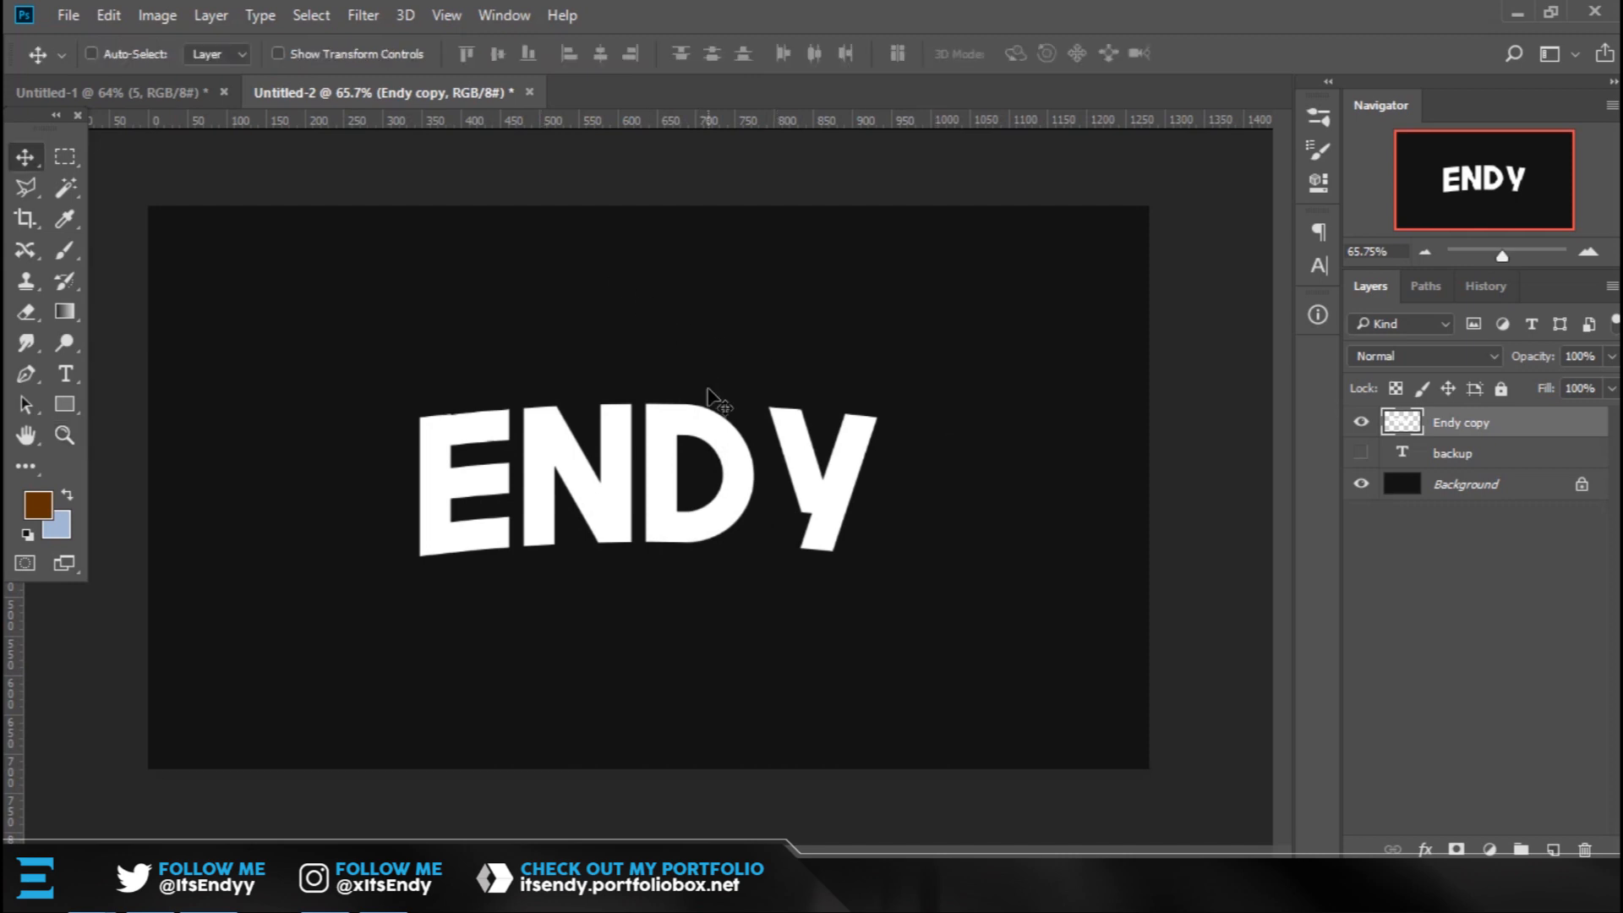
{"action": "key", "text": "ctrl+t"}
{"action": "right_click", "coordinate": [688, 473]}
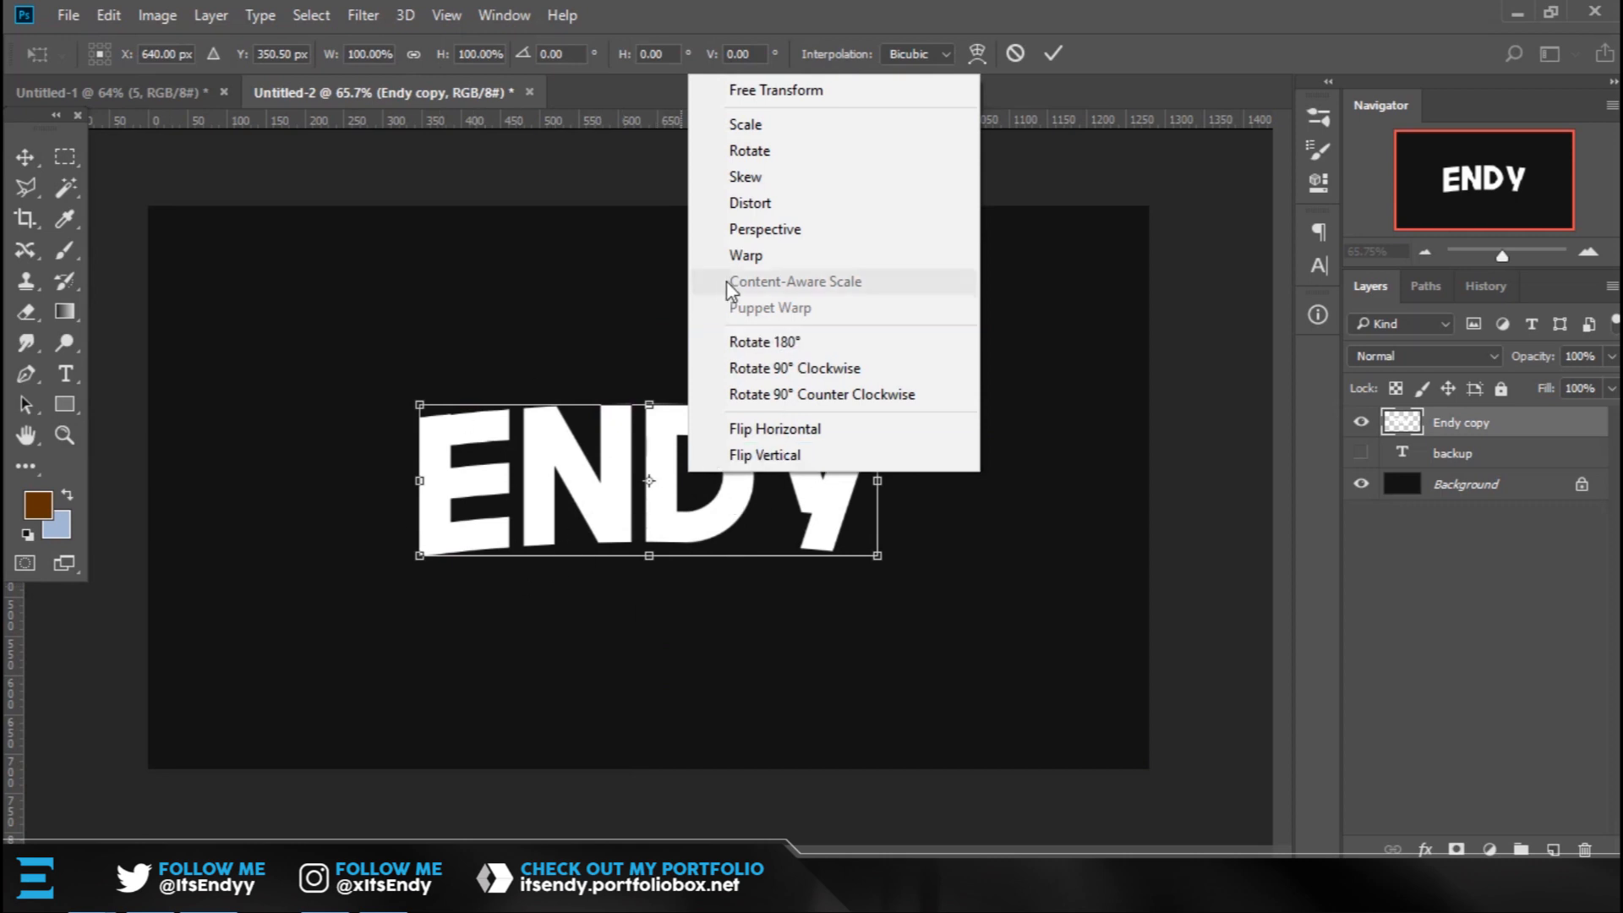
{"action": "left_click", "coordinate": [795, 230]}
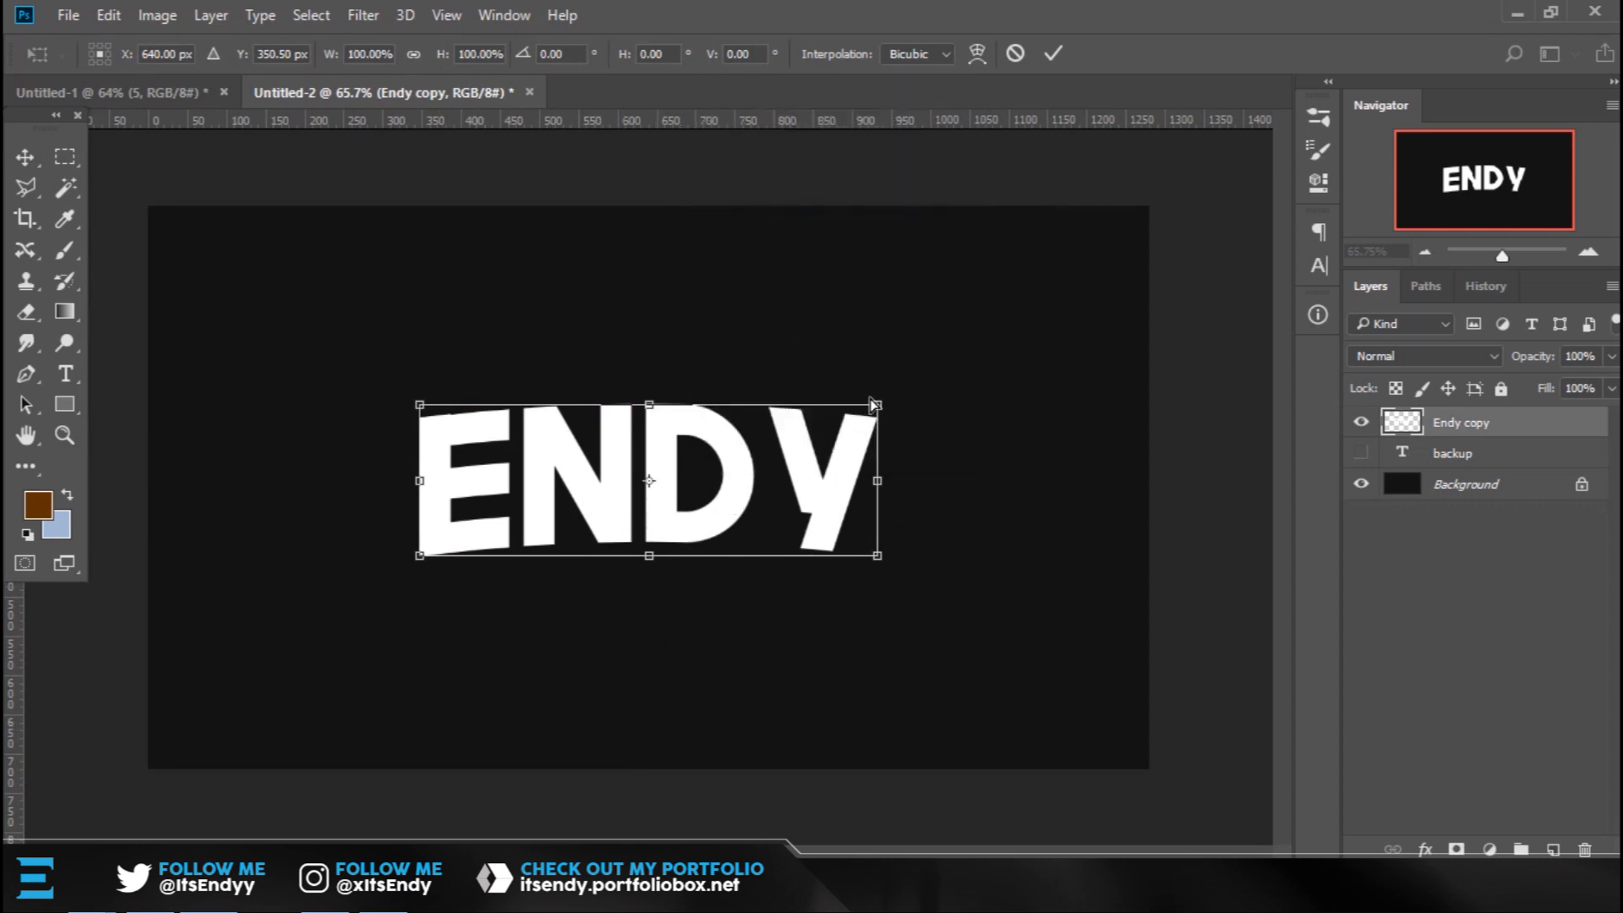
{"action": "left_click_drag", "start_coordinate": [877, 409], "coordinate": [852, 408]}
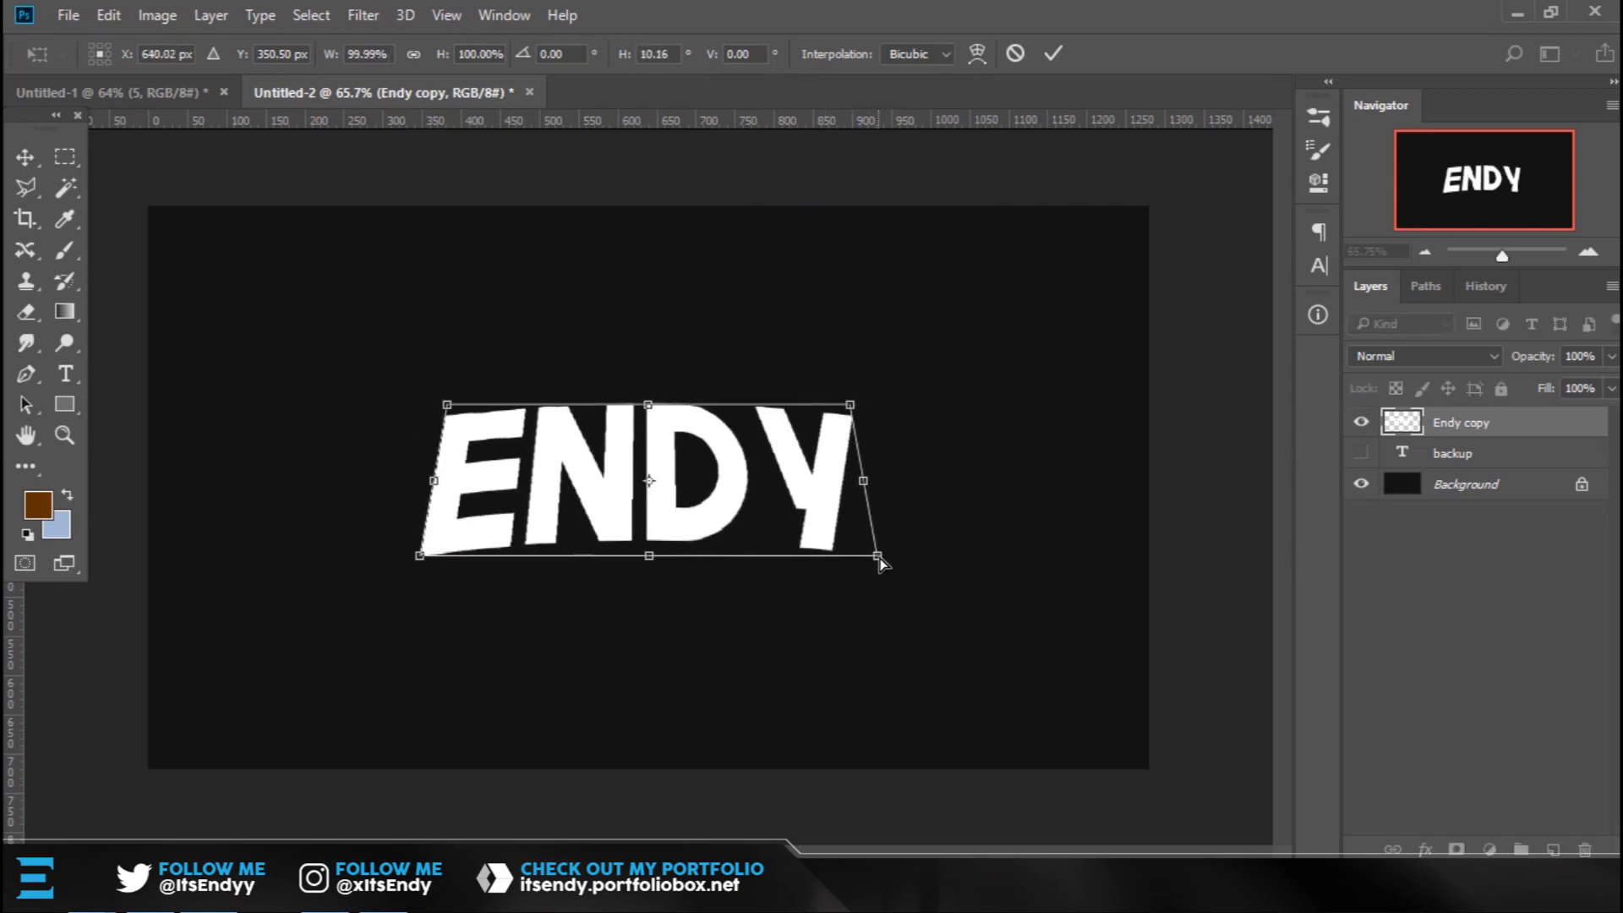
{"action": "left_click_drag", "start_coordinate": [881, 558], "coordinate": [906, 558]}
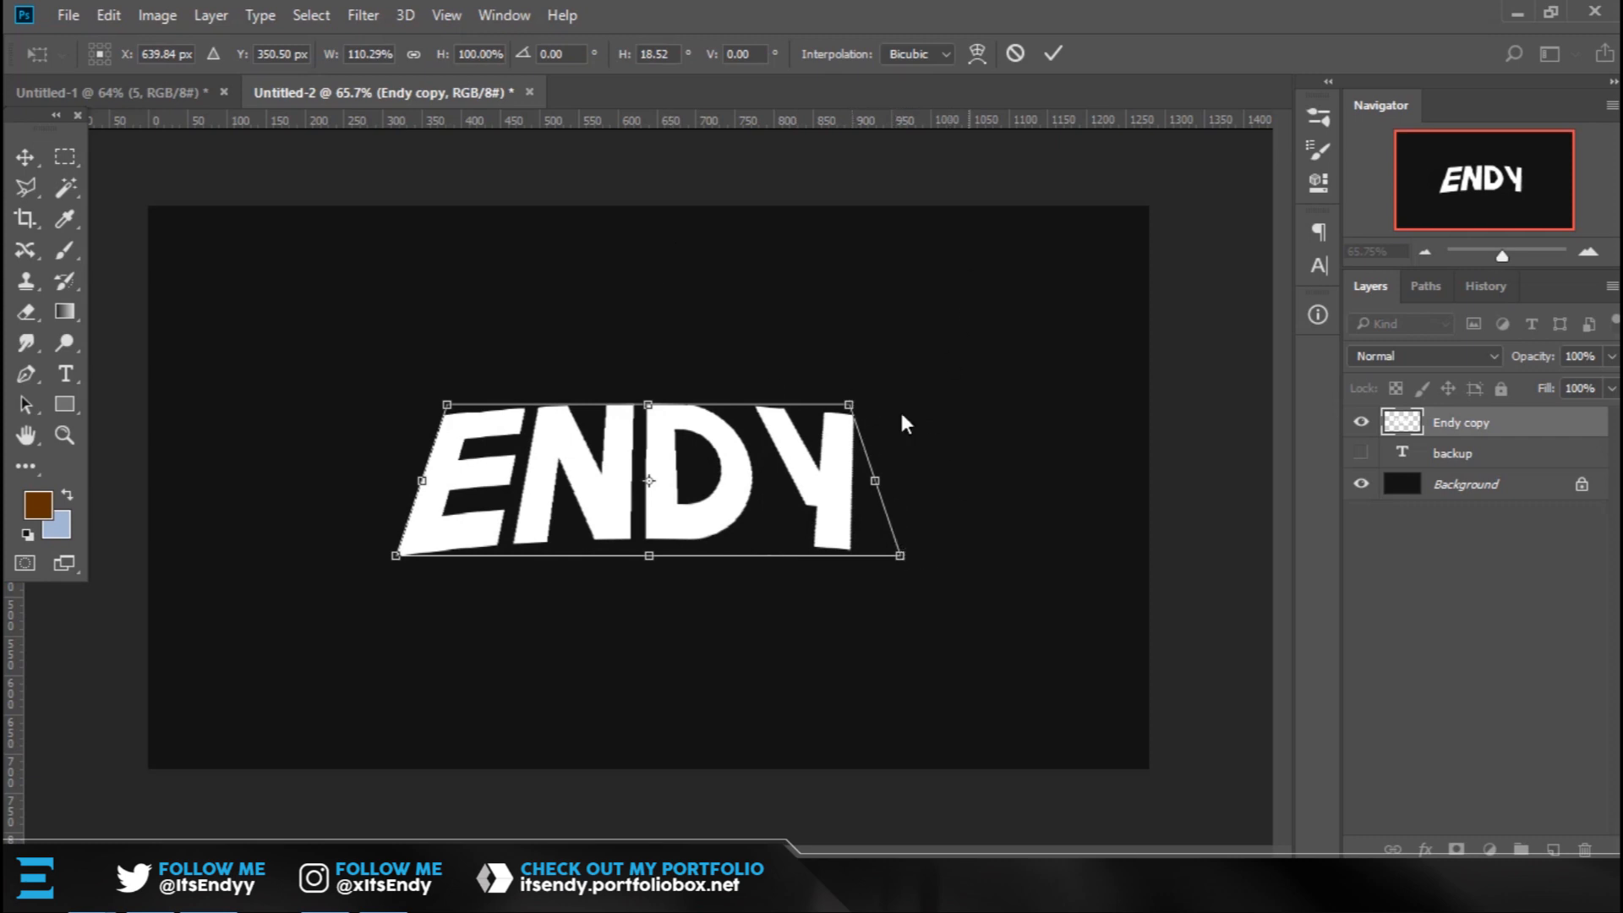
{"action": "left_click_drag", "start_coordinate": [903, 564], "coordinate": [908, 567]}
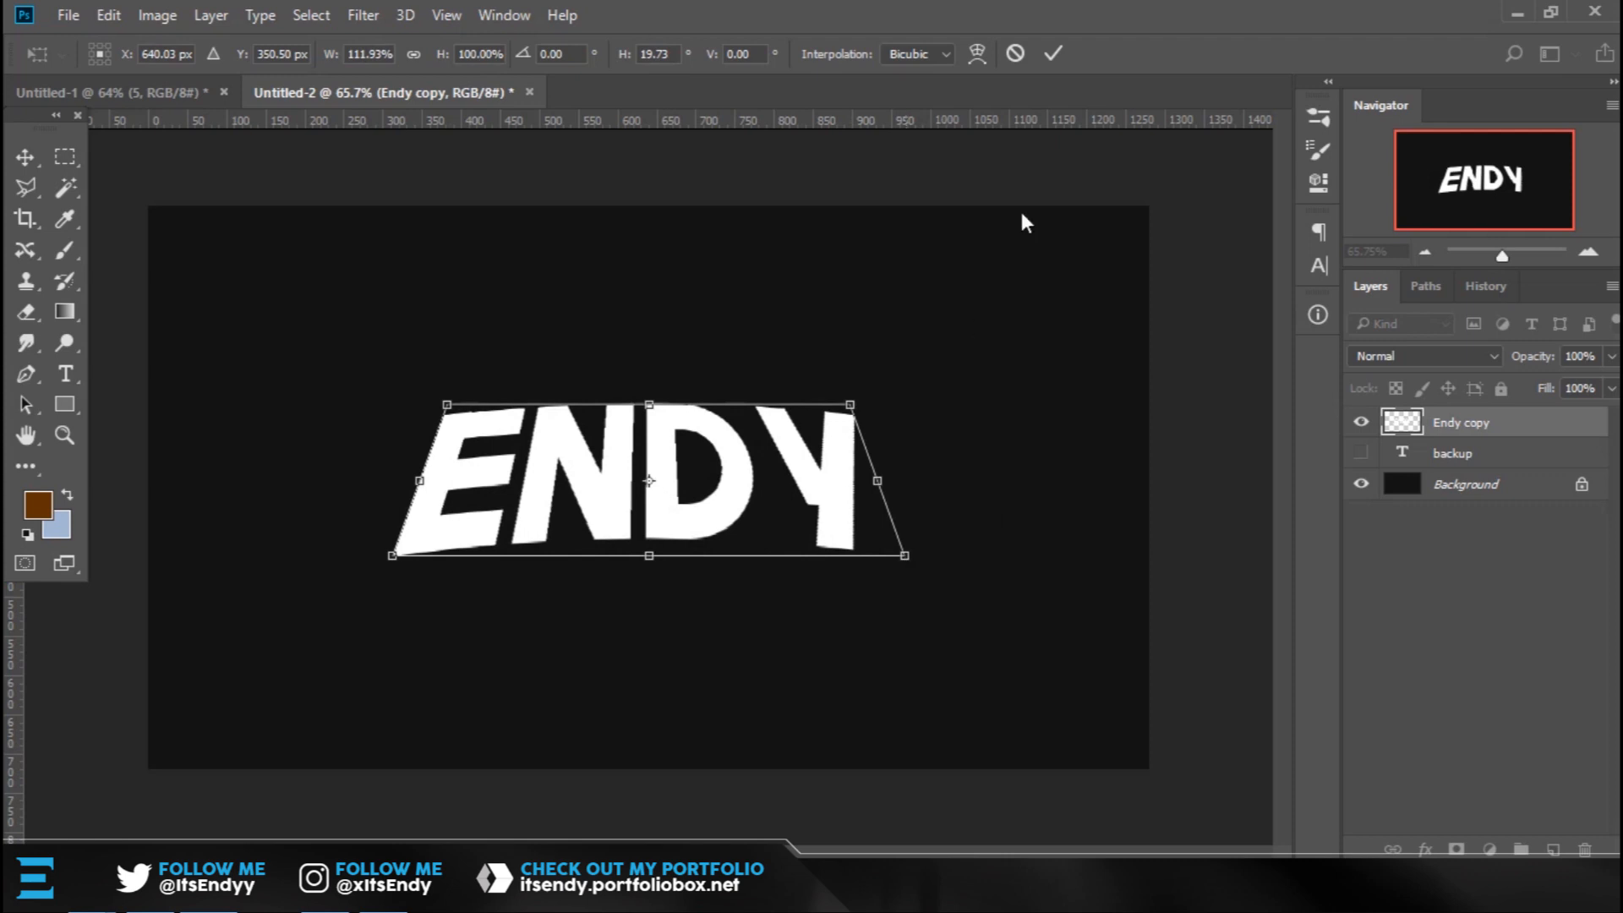
{"action": "left_click", "coordinate": [1057, 47]}
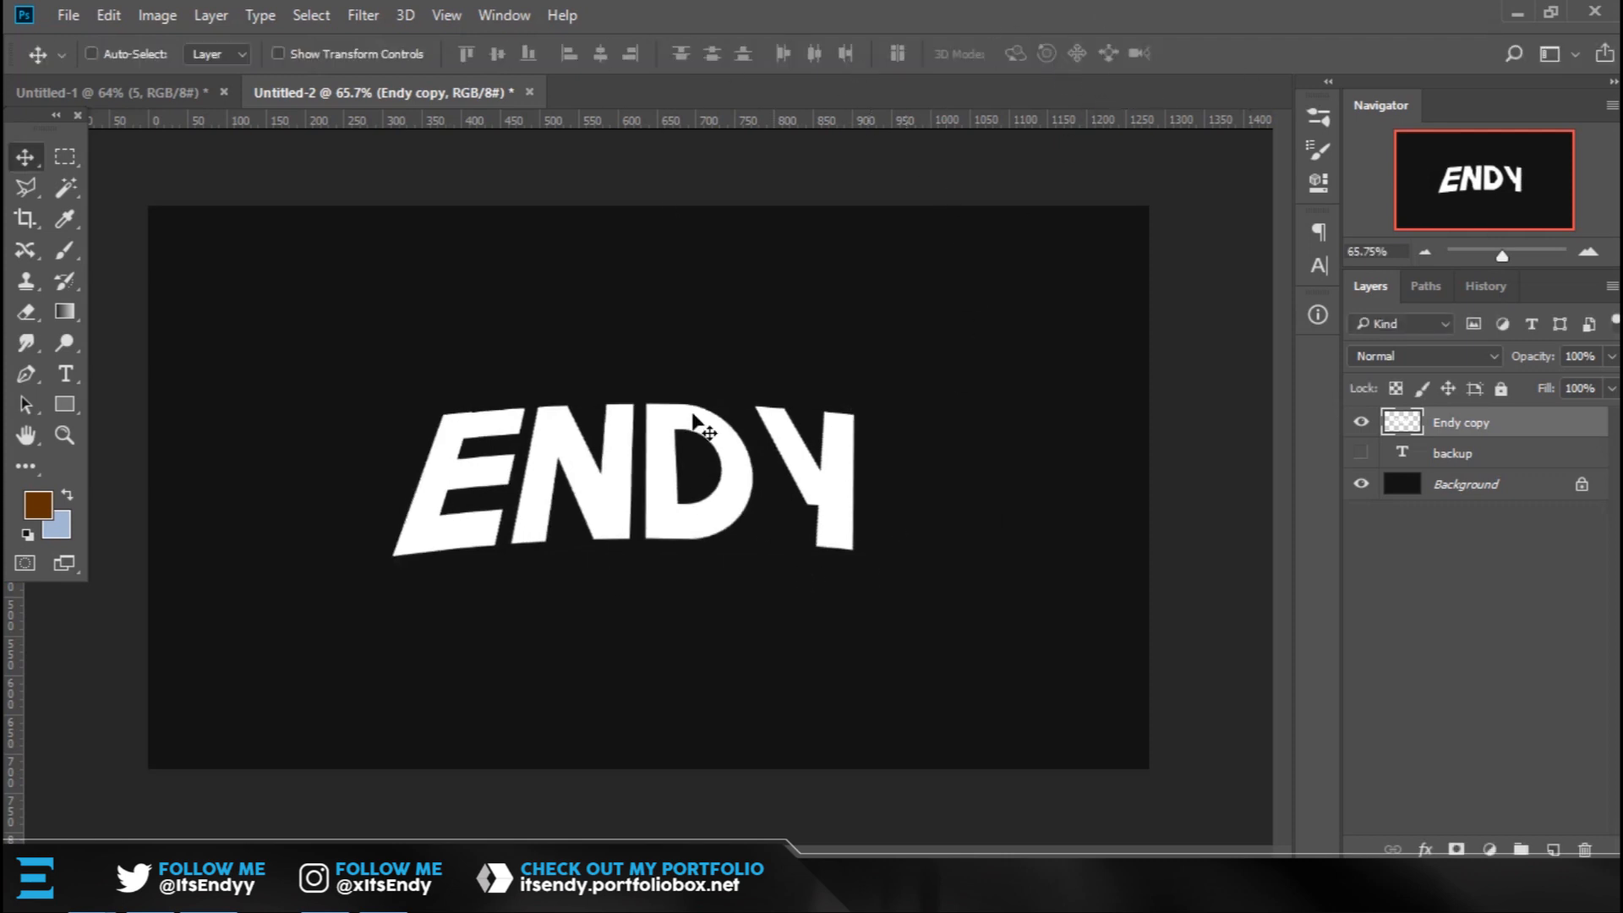
Add a Color Overlay layer style to the Endy copy layer.
{"action": "key", "text": "z"}
{"action": "left_click", "coordinate": [653, 417], "text": "alt"}
{"action": "left_click_drag", "start_coordinate": [653, 418], "coordinate": [688, 422]}
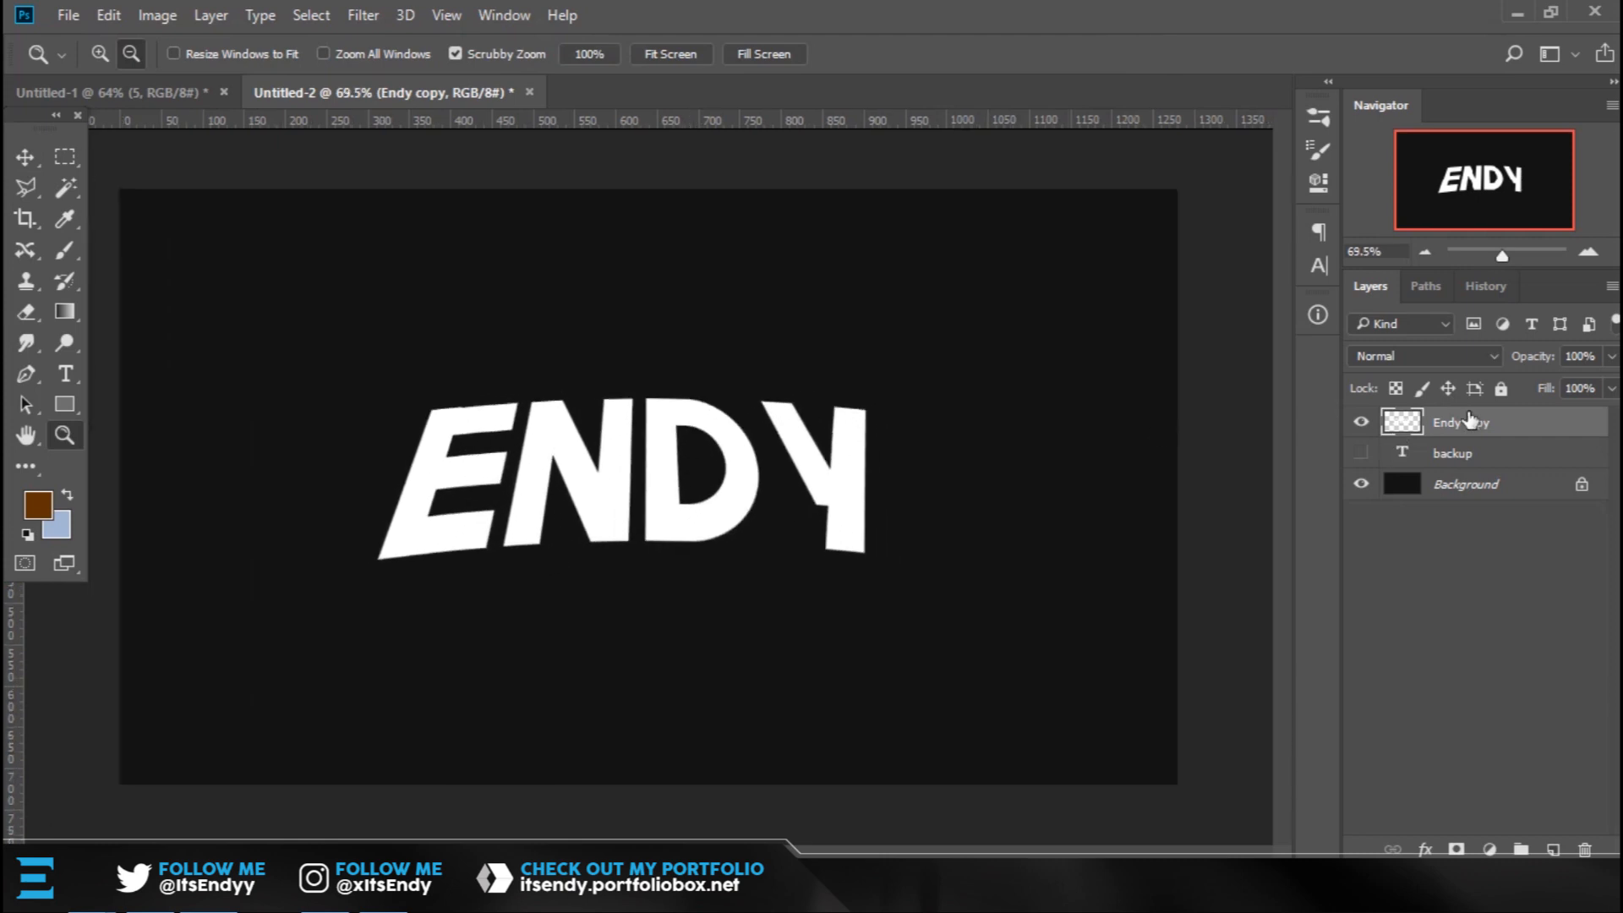
{"action": "double_click", "coordinate": [1543, 431]}
{"action": "left_click_drag", "start_coordinate": [973, 104], "coordinate": [1216, 54]}
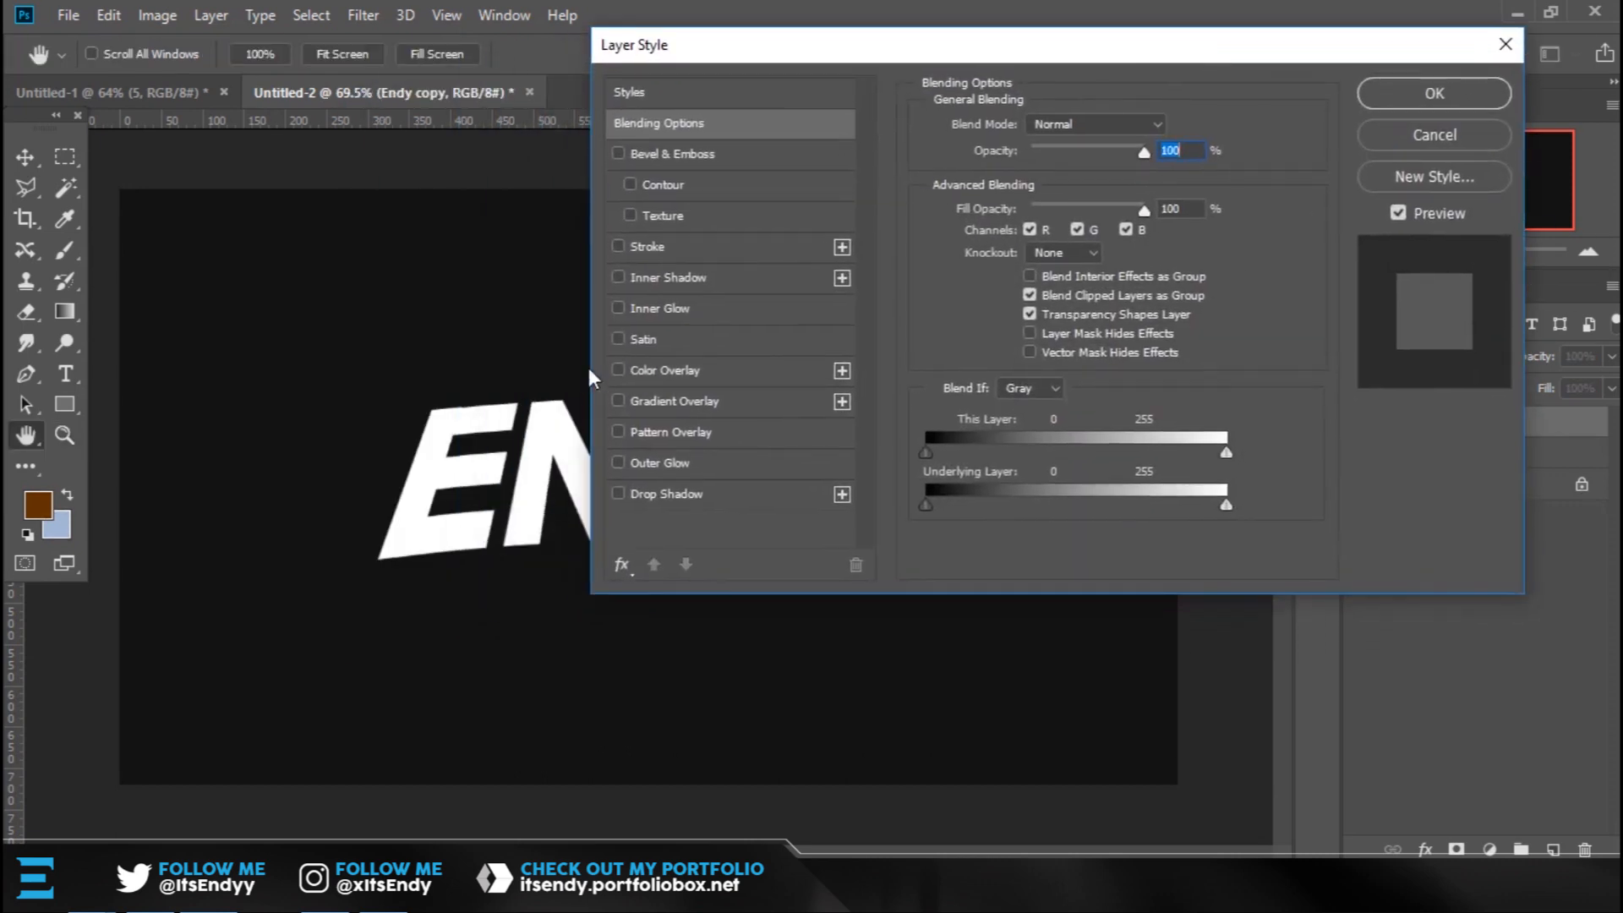
{"action": "left_click", "coordinate": [712, 373]}
Set the overlay colour to purple c018ff and apply the layer style.
{"action": "left_click", "coordinate": [1166, 129]}
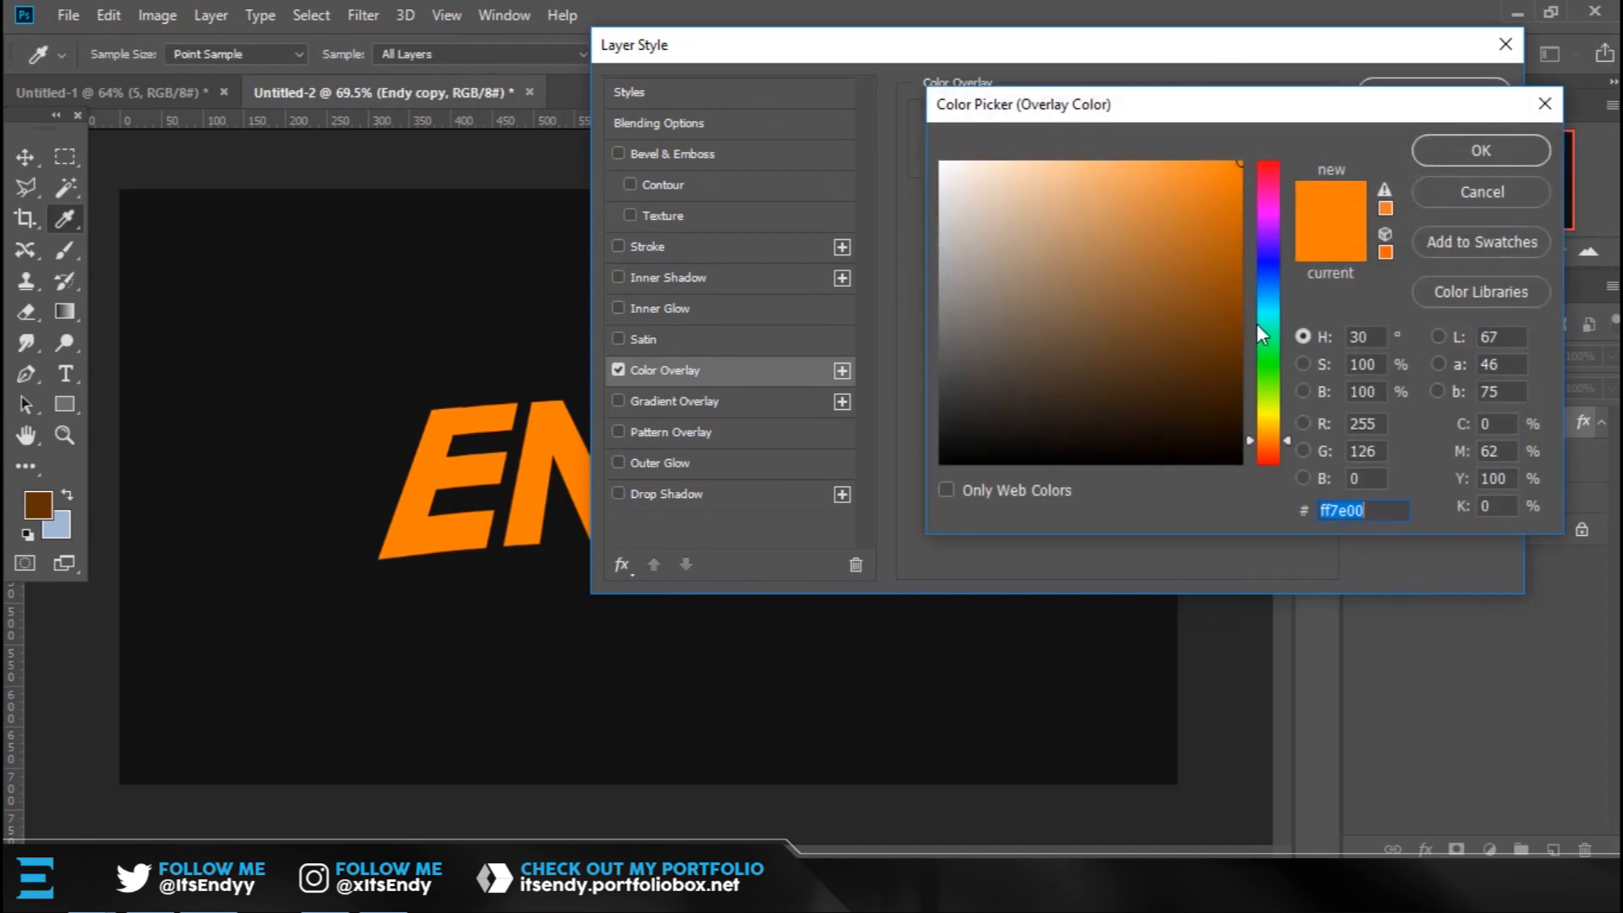
{"action": "mouse_move", "coordinate": [1267, 286]}
{"action": "left_mouse_down"}
{"action": "mouse_move", "coordinate": [1273, 225]}
{"action": "mouse_move", "coordinate": [1252, 216]}
{"action": "mouse_move", "coordinate": [1271, 181]}
{"action": "mouse_move", "coordinate": [1270, 452]}
{"action": "mouse_move", "coordinate": [1279, 229]}
{"action": "mouse_move", "coordinate": [1273, 276]}
{"action": "left_mouse_up"}
{"action": "left_click", "coordinate": [1205, 182]}
{"action": "left_click_drag", "start_coordinate": [1210, 182], "coordinate": [1181, 161]}
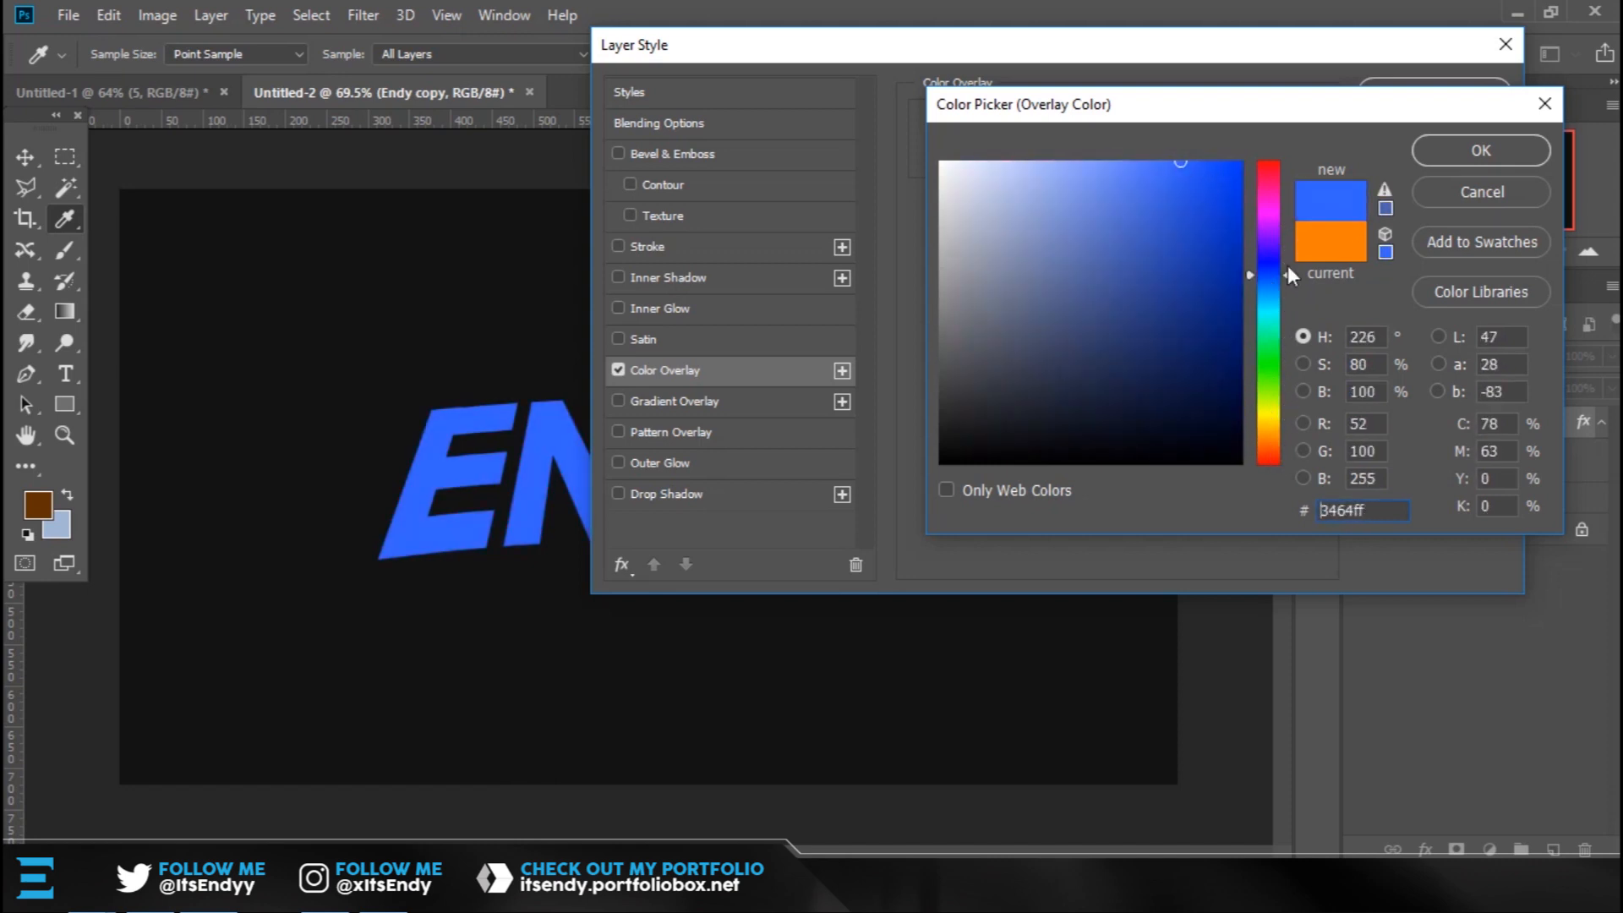
{"action": "left_click_drag", "start_coordinate": [1271, 272], "coordinate": [1270, 224]}
{"action": "left_click_drag", "start_coordinate": [1198, 166], "coordinate": [1214, 162]}
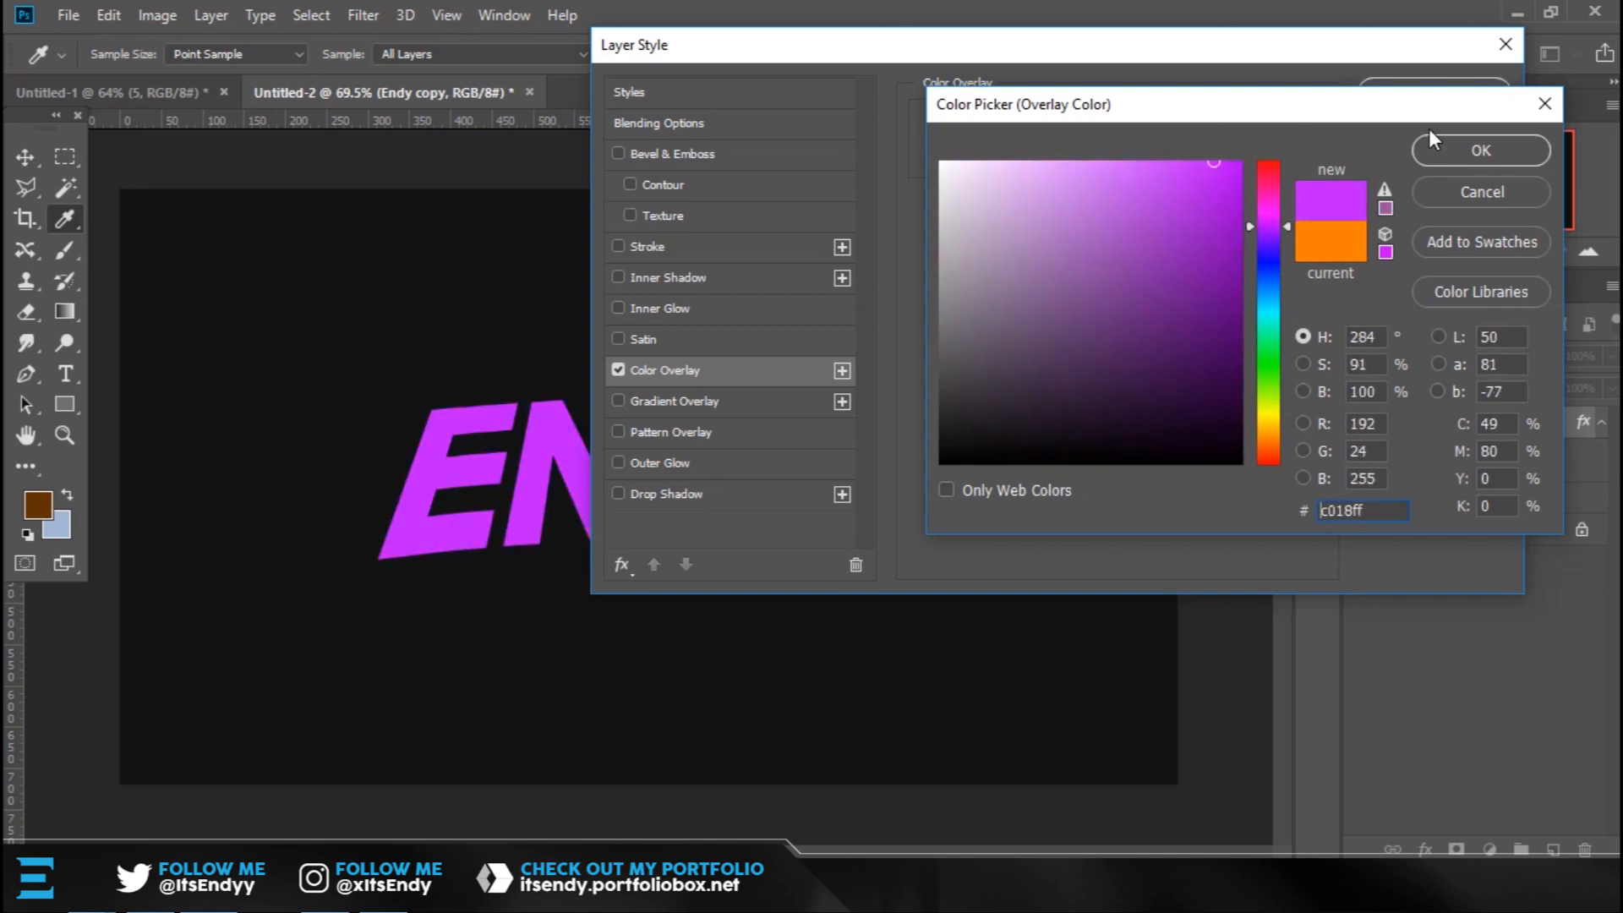
{"action": "left_click", "coordinate": [1466, 155]}
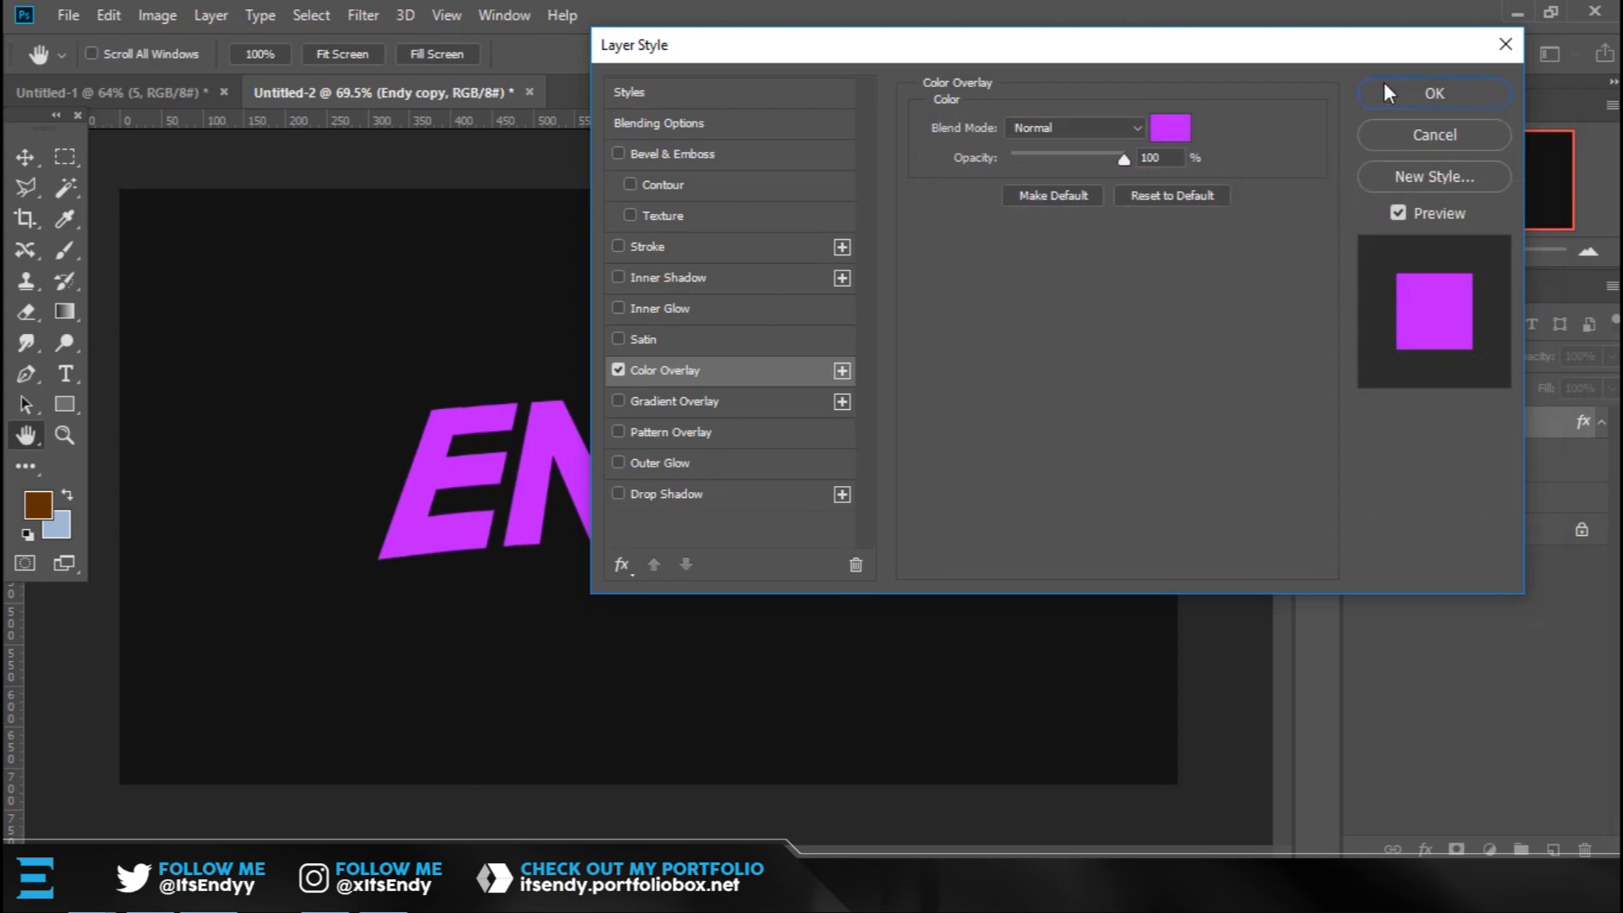
{"action": "left_click", "coordinate": [1432, 93]}
Rasterize the layer style of the Endy copy layer and duplicate the layer.
{"action": "key", "text": "z"}
{"action": "right_click", "coordinate": [1509, 423]}
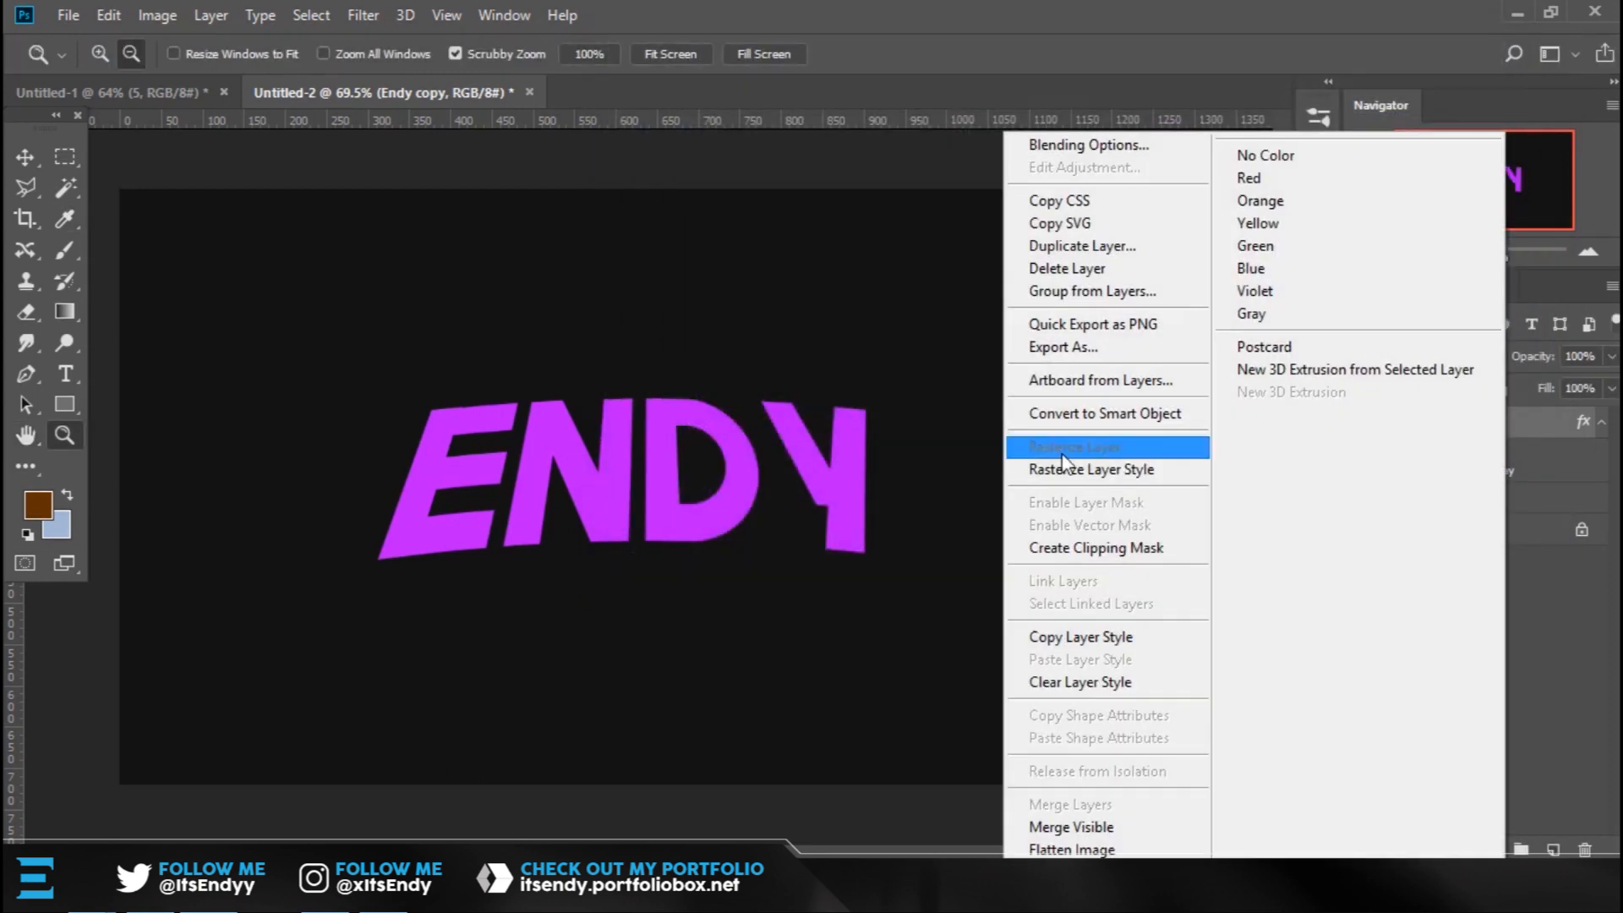
{"action": "left_click", "coordinate": [1059, 474]}
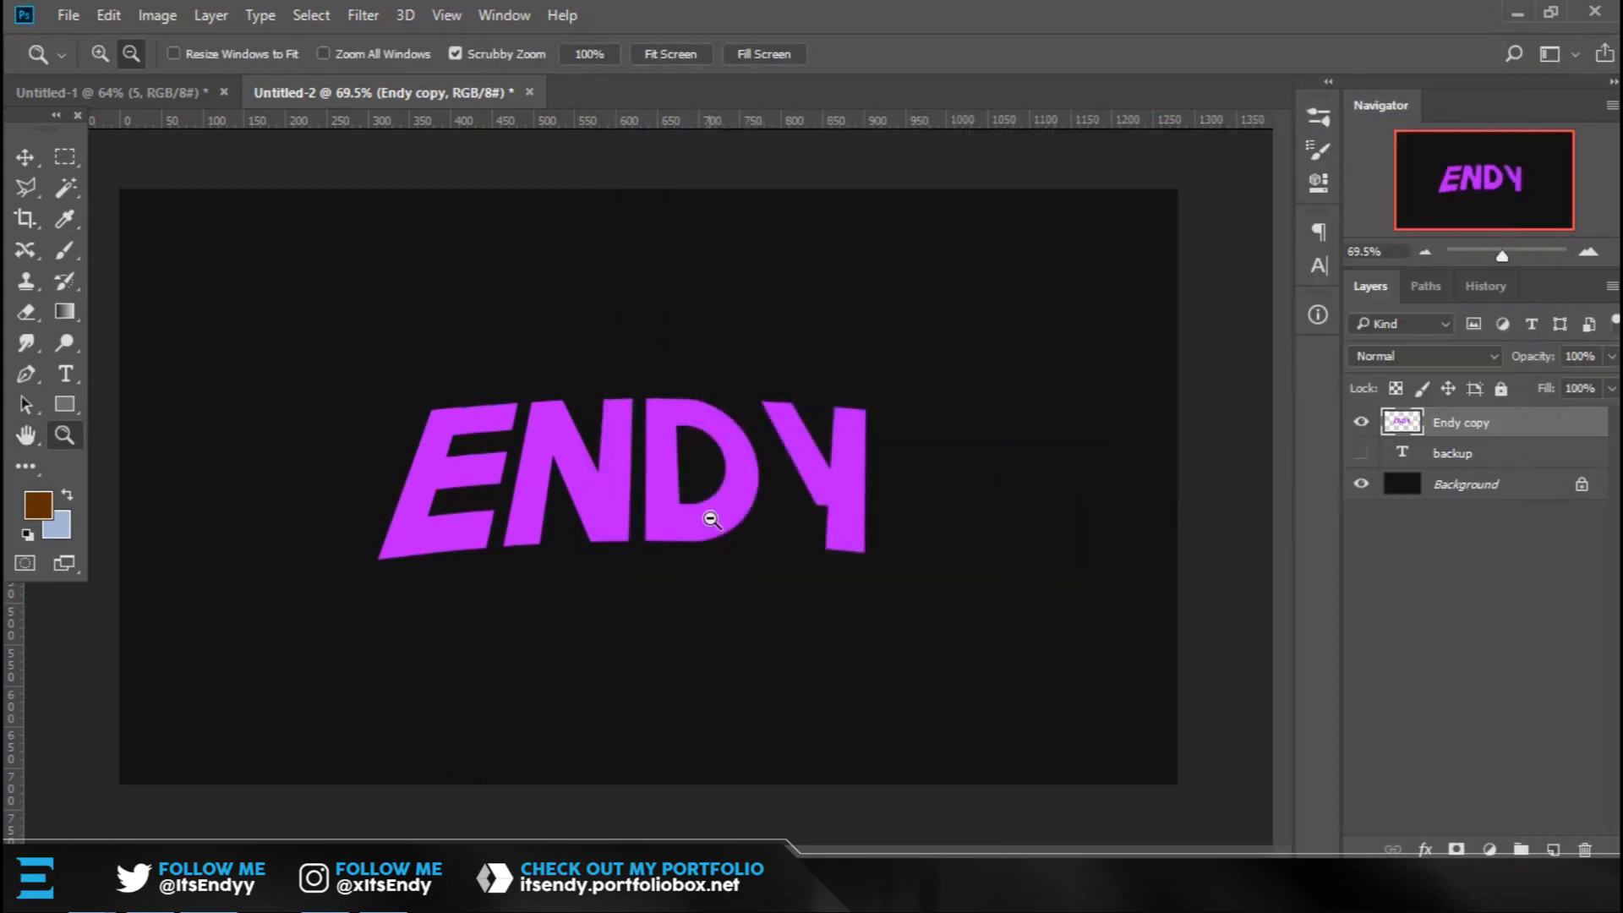
{"action": "key", "text": "v"}
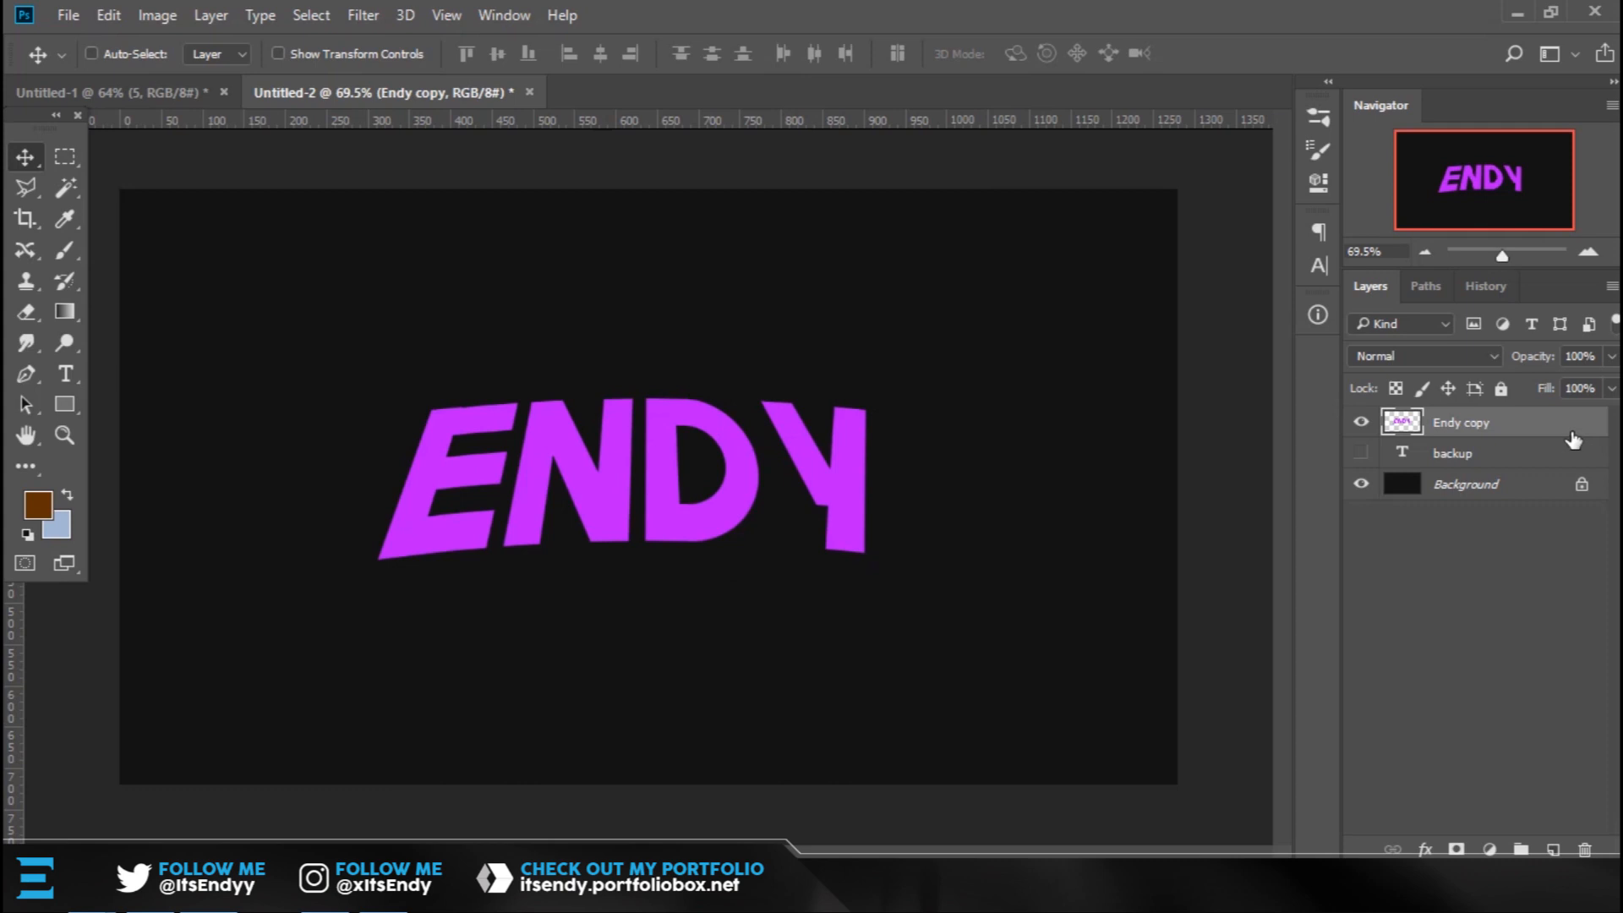
{"action": "key", "text": "ctrl+j"}
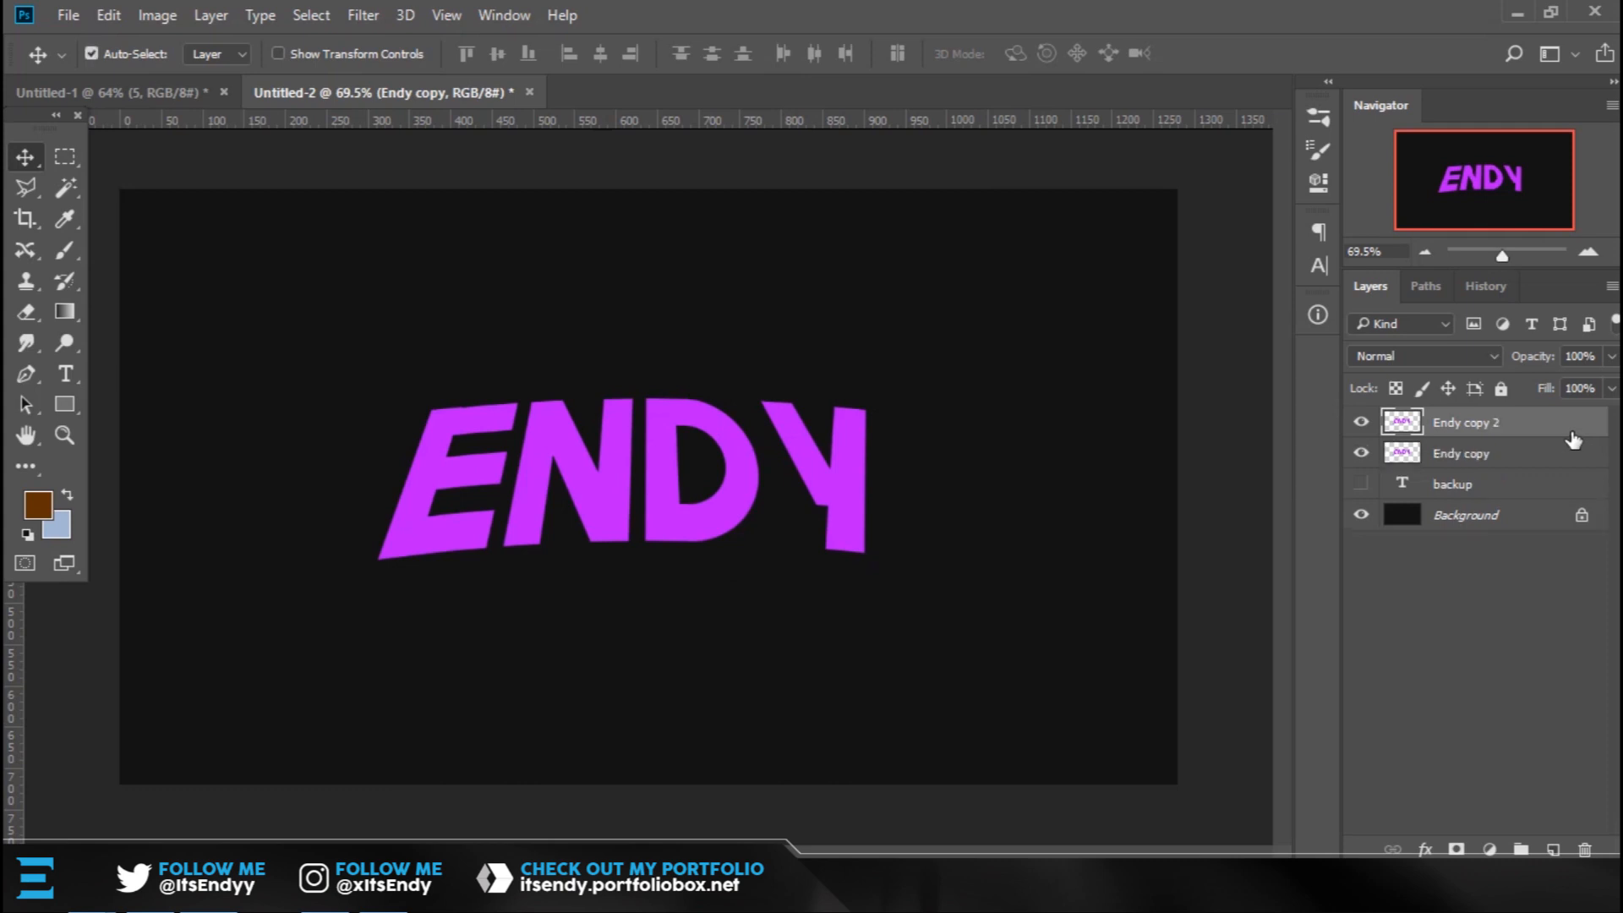
Darken the lower Endy copy layer with a Hue/Saturation adjustment, setting lightness to -30.
{"action": "left_click", "coordinate": [1537, 474]}
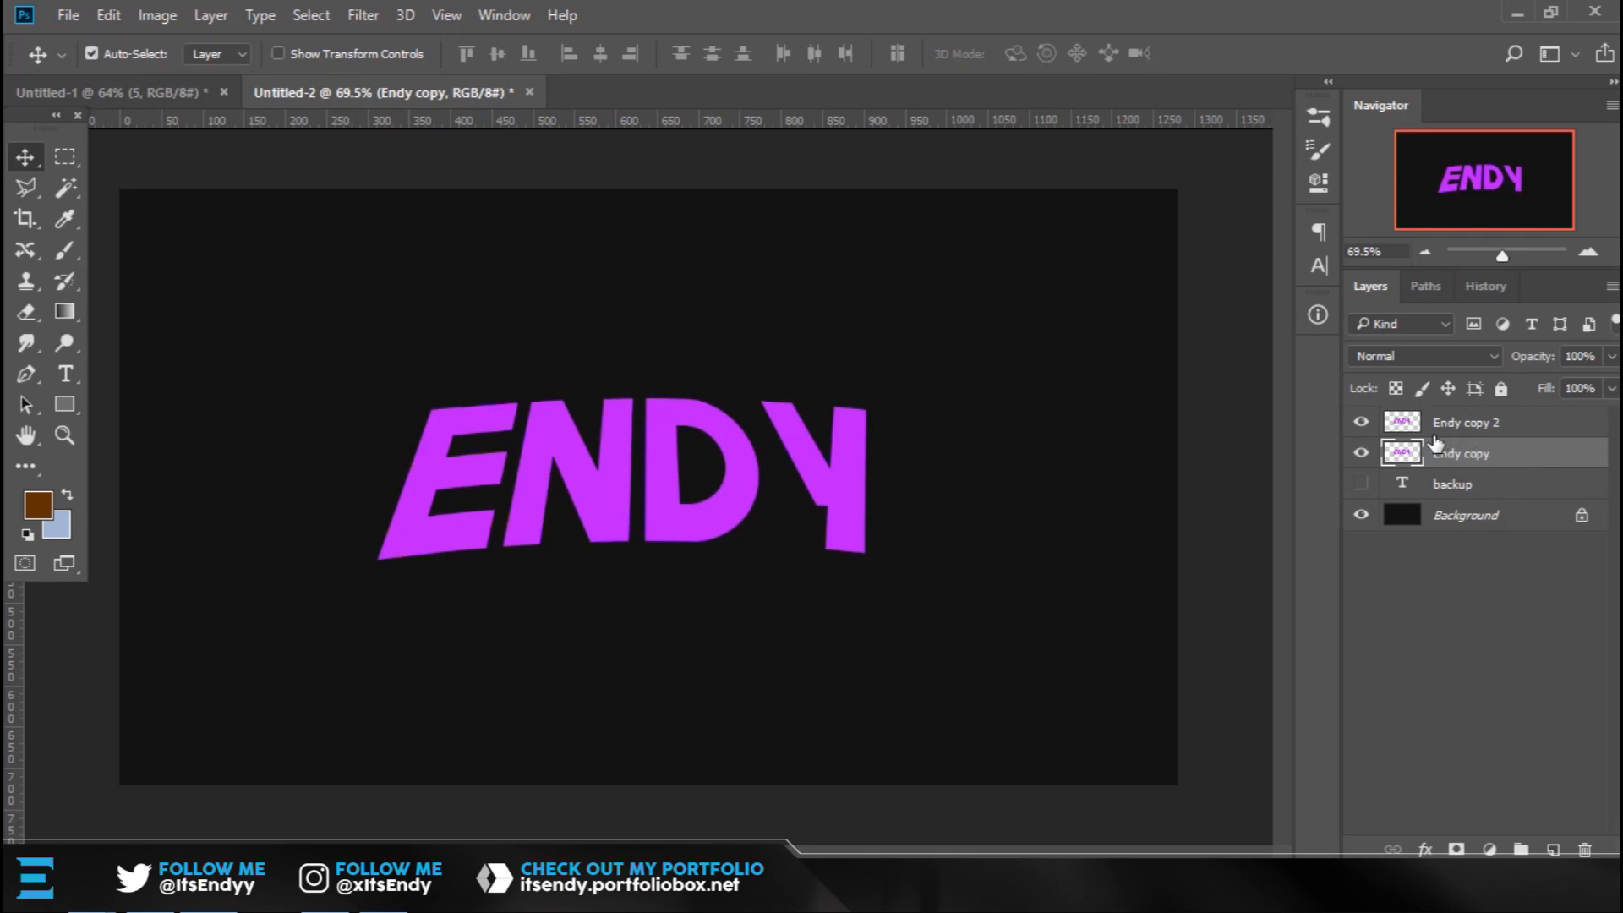
{"action": "key", "text": "ctrl+u"}
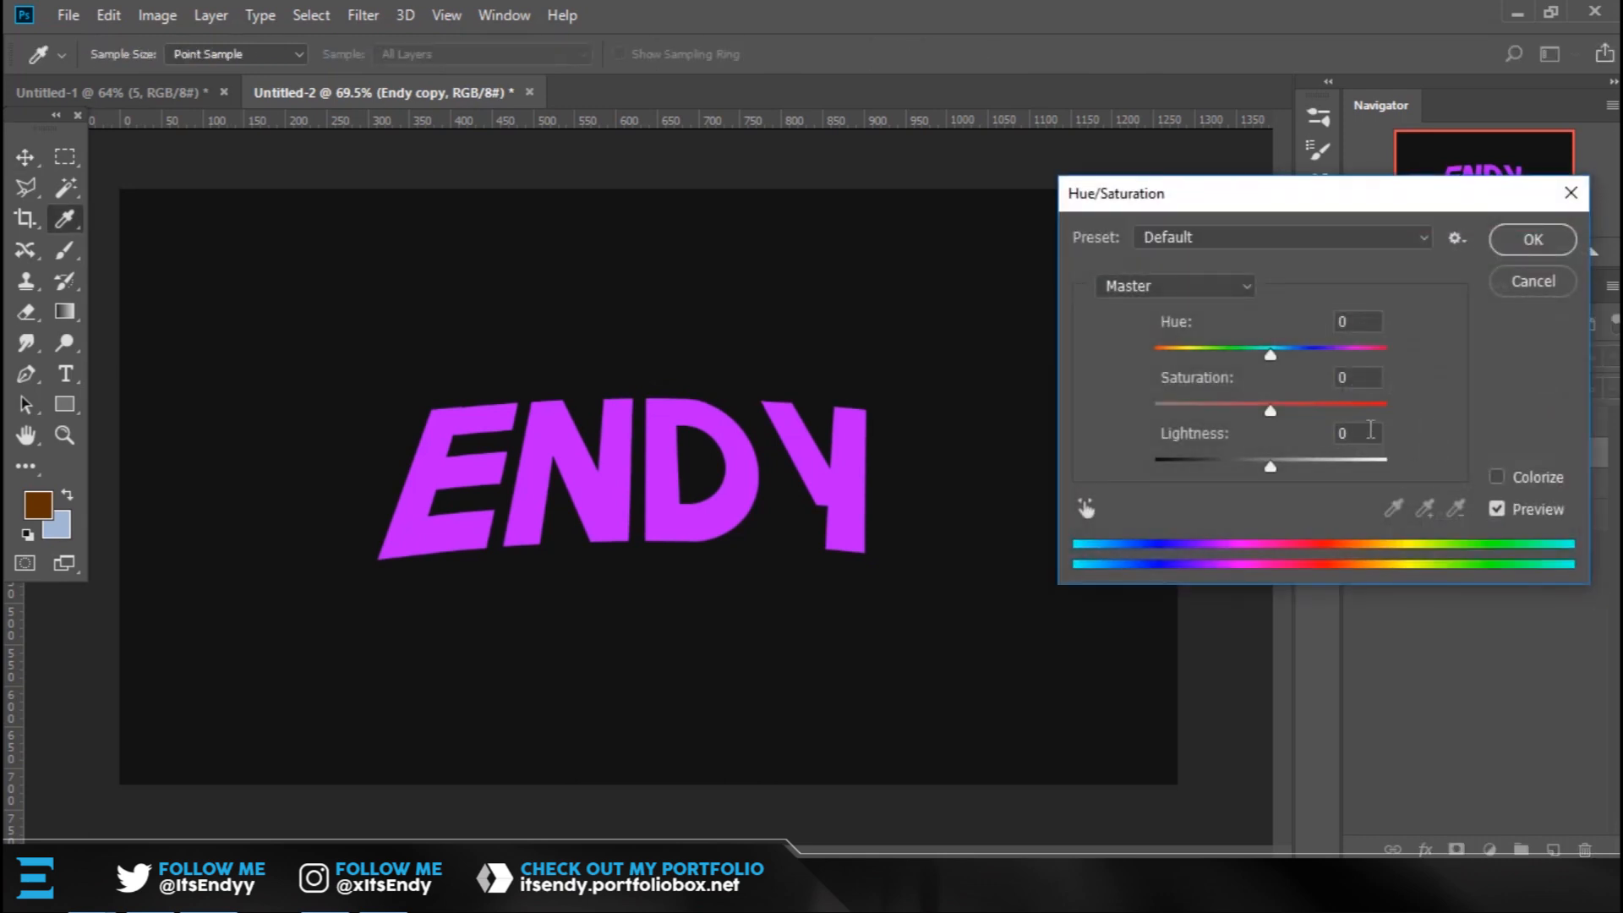
{"action": "key", "text": "BackSpace"}
{"action": "type", "text": "-30"}
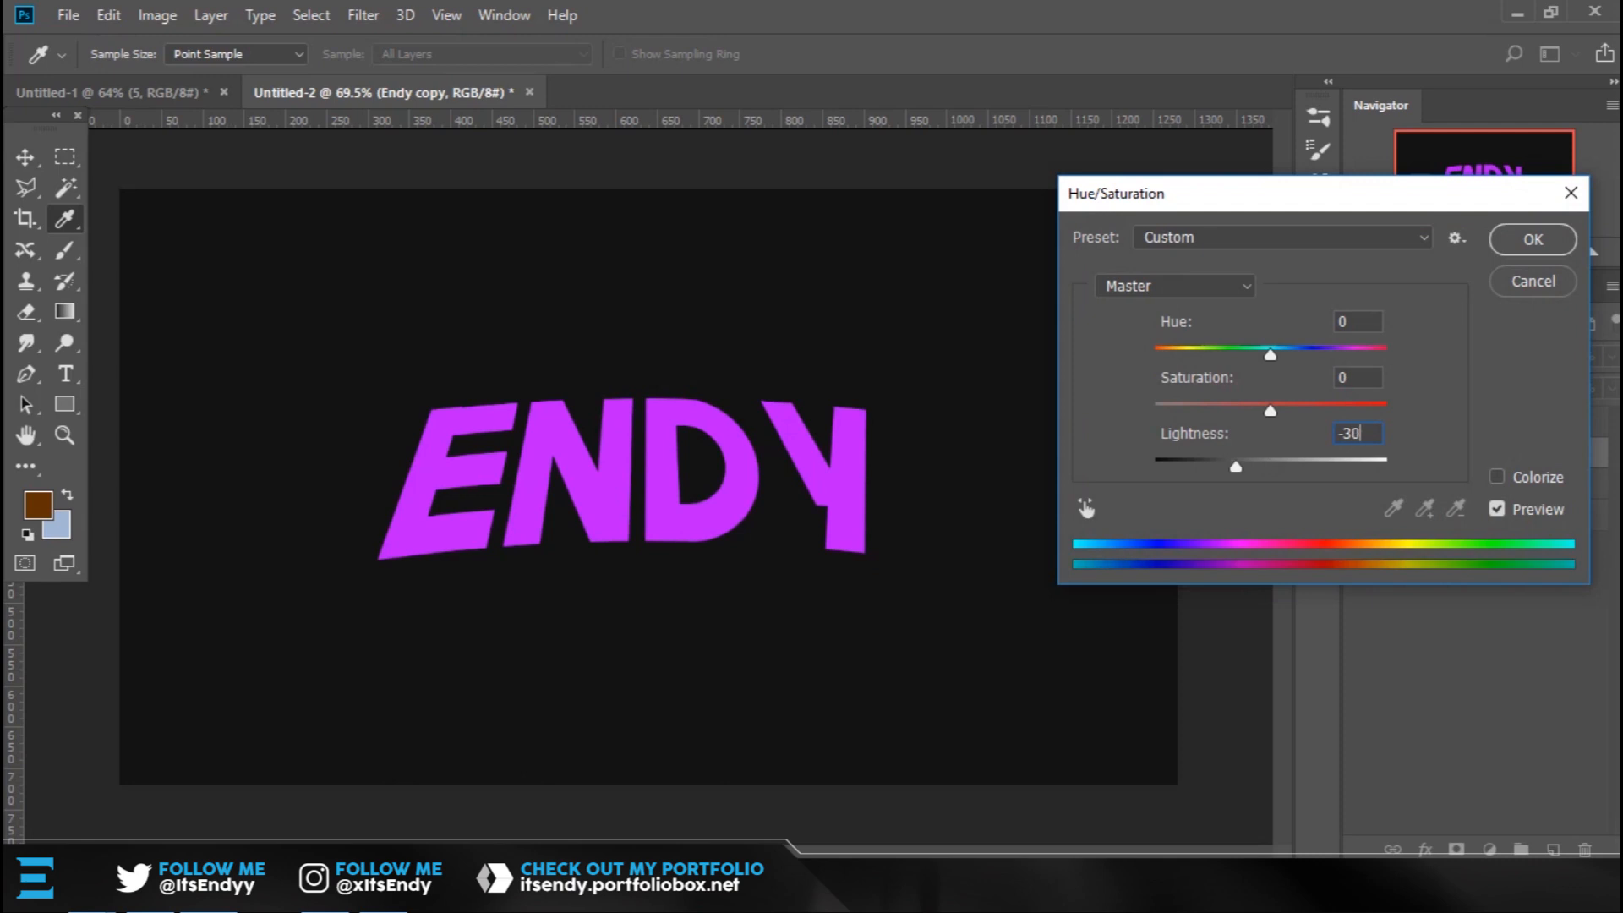
{"action": "left_click", "coordinate": [1547, 242]}
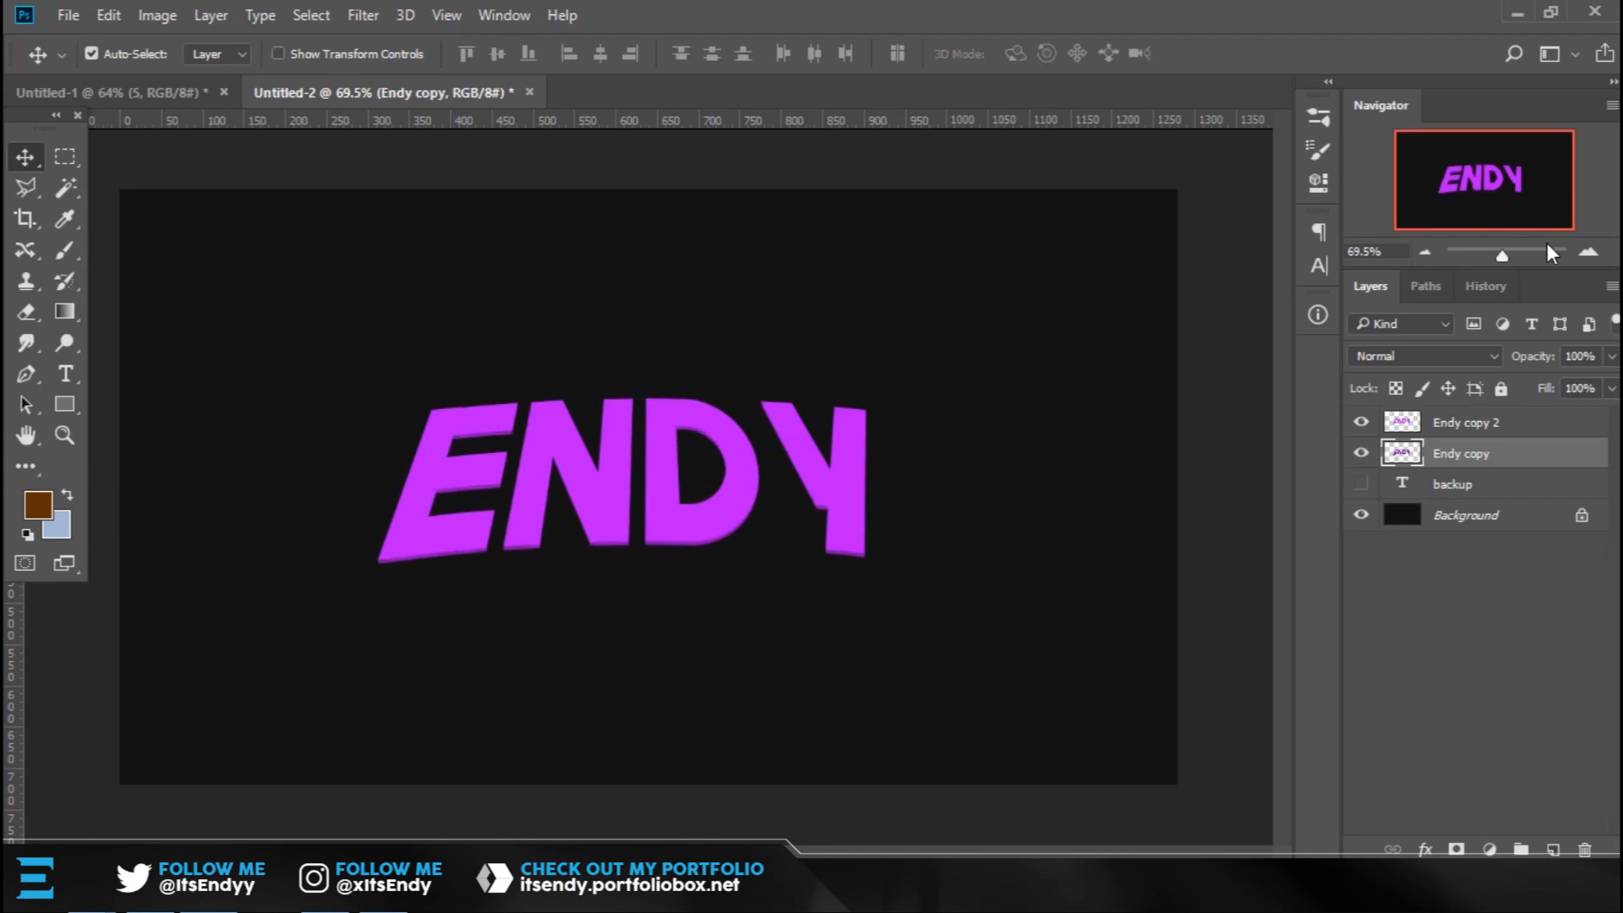
{"action": "left_click_drag", "start_coordinate": [1503, 256], "coordinate": [1523, 253]}
{"action": "mouse_move", "coordinate": [1486, 185]}
{"action": "left_mouse_down"}
{"action": "mouse_move", "coordinate": [1503, 203]}
{"action": "mouse_move", "coordinate": [1491, 181]}
{"action": "left_mouse_up"}
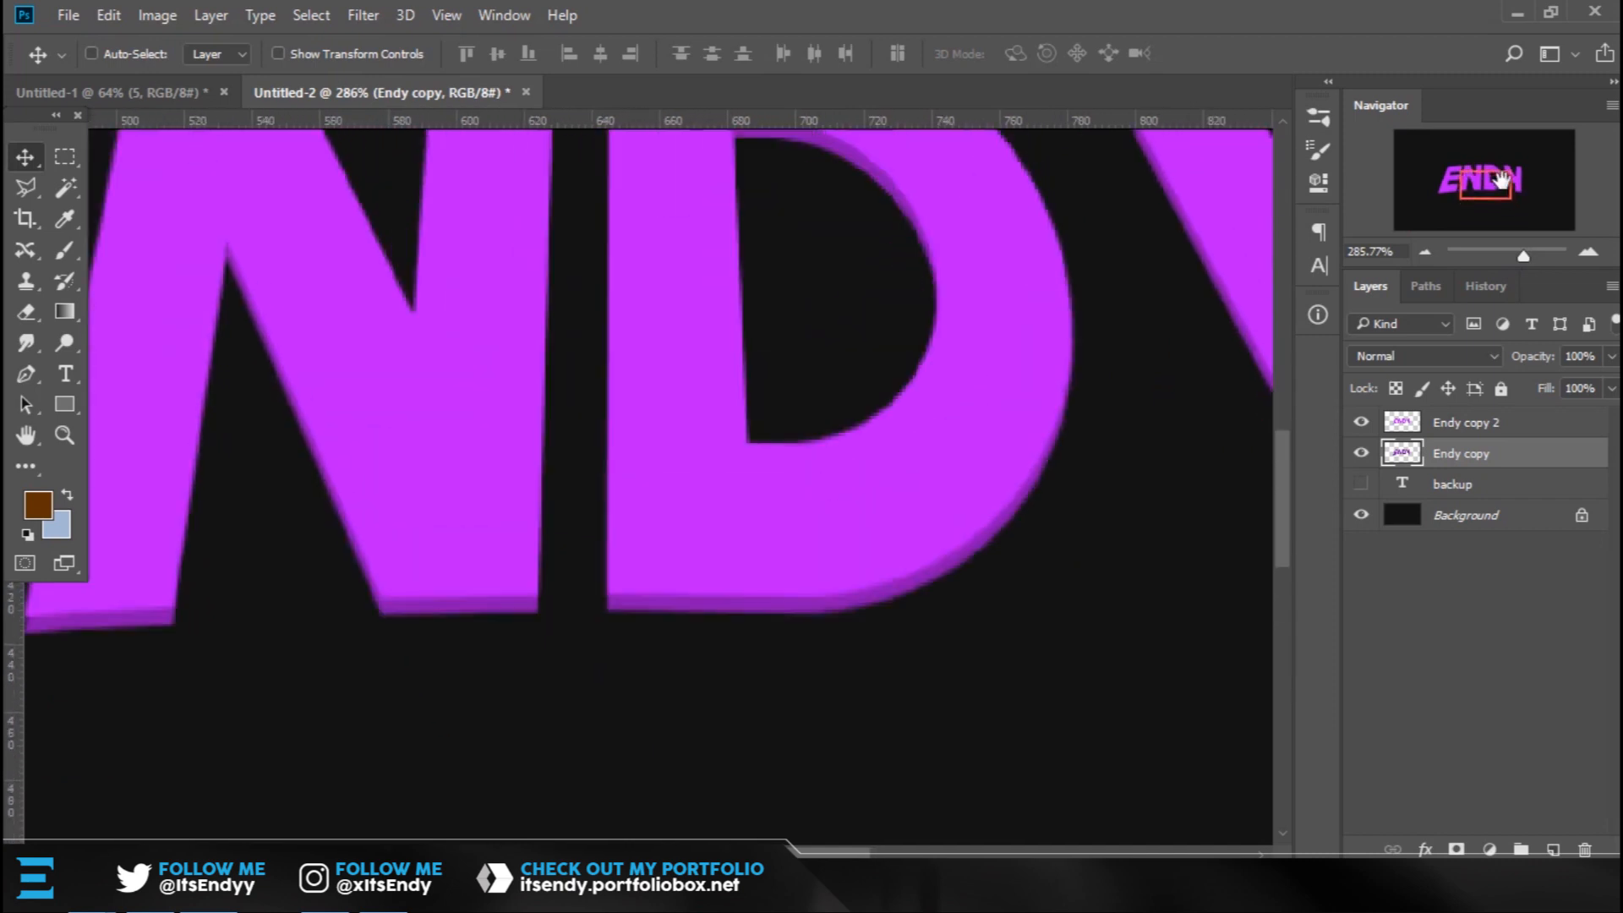
{"action": "left_click_drag", "start_coordinate": [1527, 254], "coordinate": [1535, 254]}
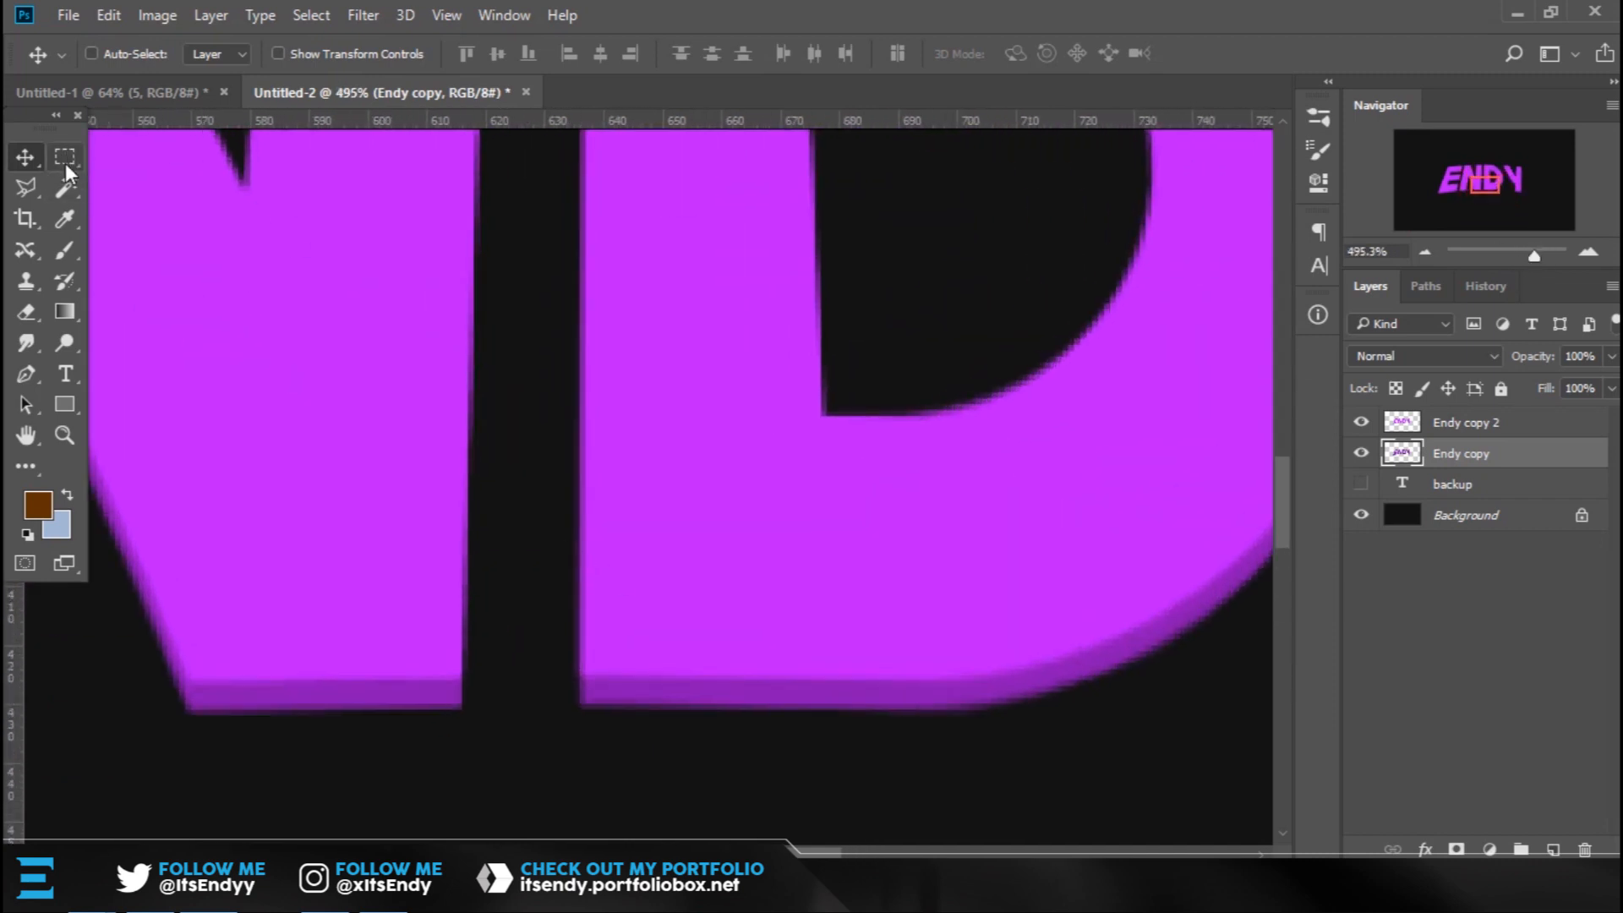
{"action": "key", "text": "m"}
{"action": "left_click_drag", "start_coordinate": [526, 651], "coordinate": [868, 786]}
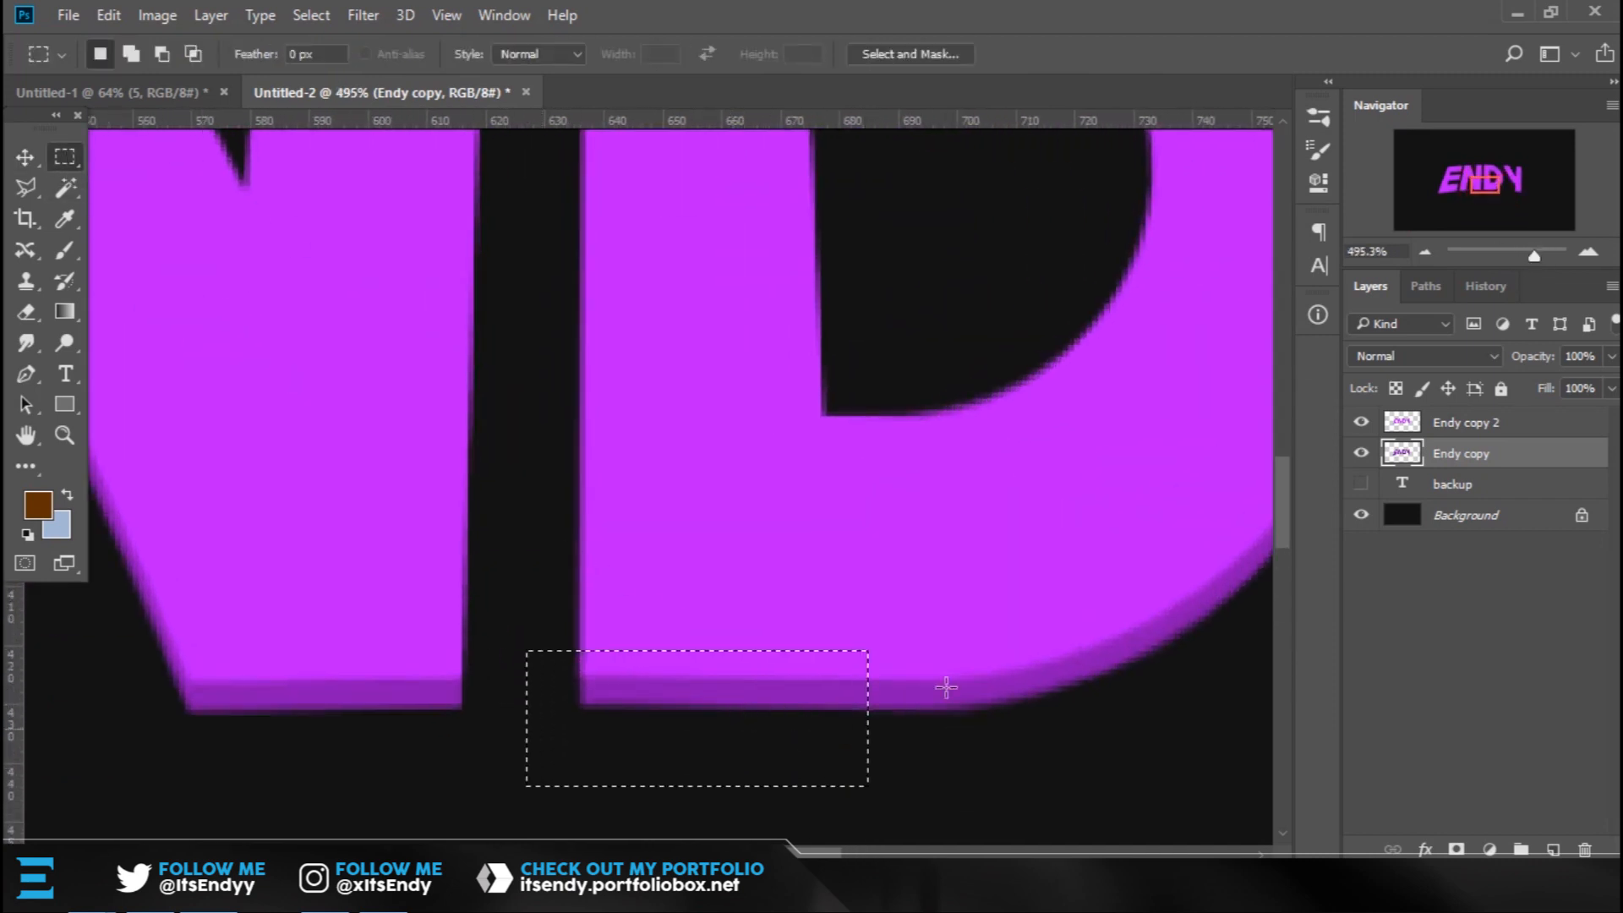
{"action": "left_click", "coordinate": [864, 731]}
Nudge the darker Endy copy layer down several pixels so its edge shows beneath the front lettering.
{"action": "key", "text": "ctrl+Down"}
{"action": "key", "text": "ctrl+Down"}
{"action": "key", "text": "ctrl+Down"}
{"action": "key", "text": "ctrl+Down"}
{"action": "key", "text": "ctrl+Down"}
{"action": "key", "text": "ctrl+Down"}
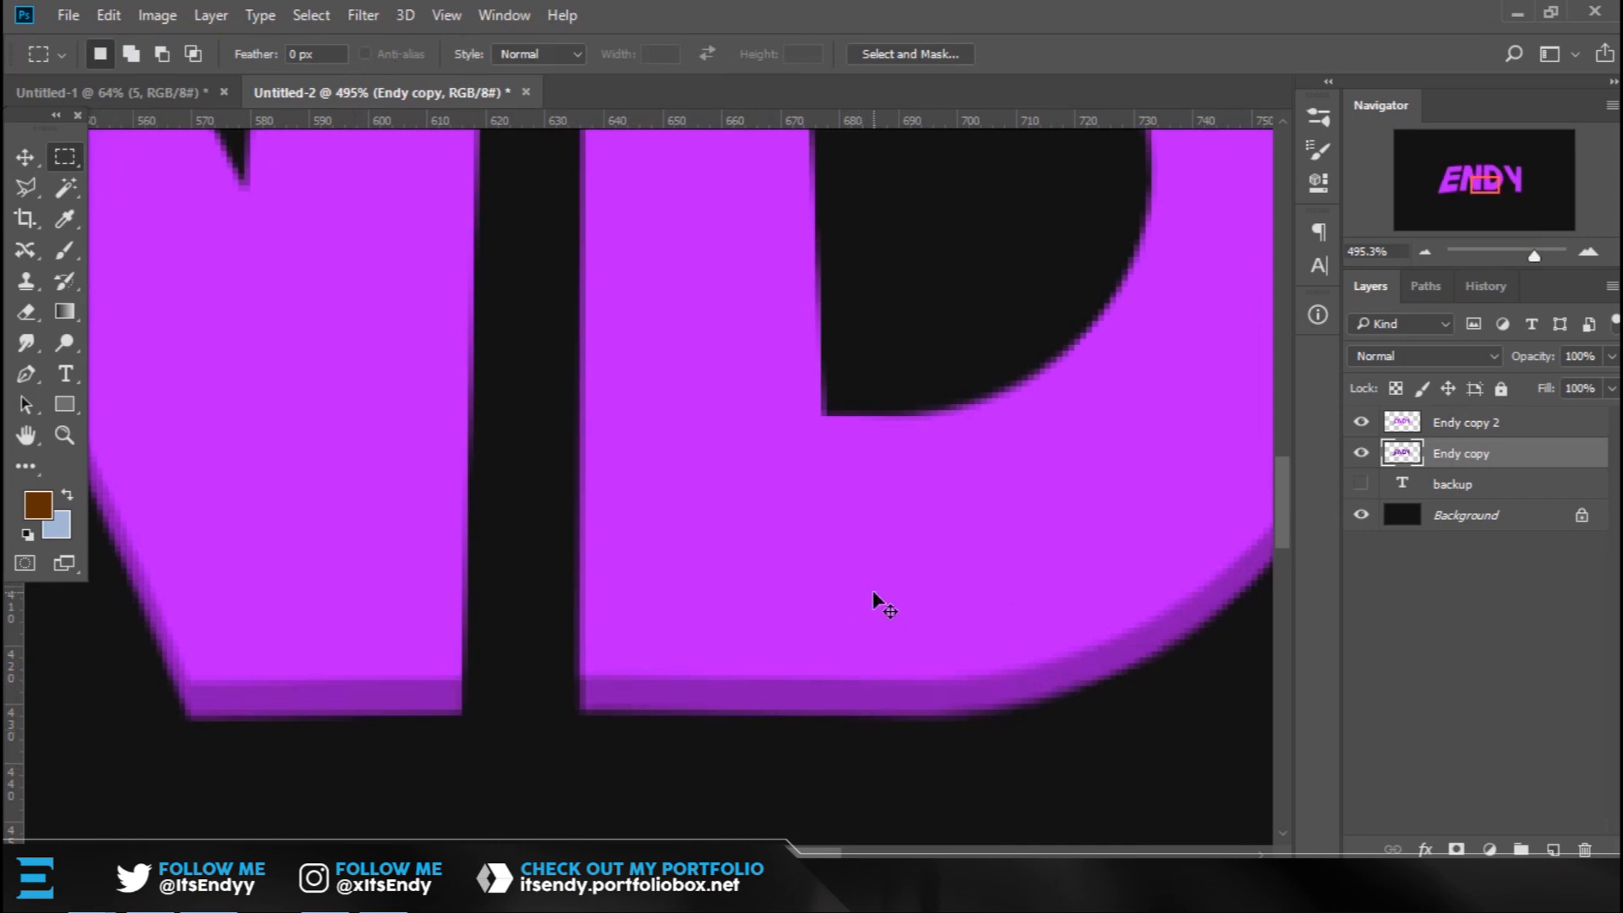
{"action": "key", "text": "ctrl+Down"}
{"action": "key", "text": "ctrl+Down"}
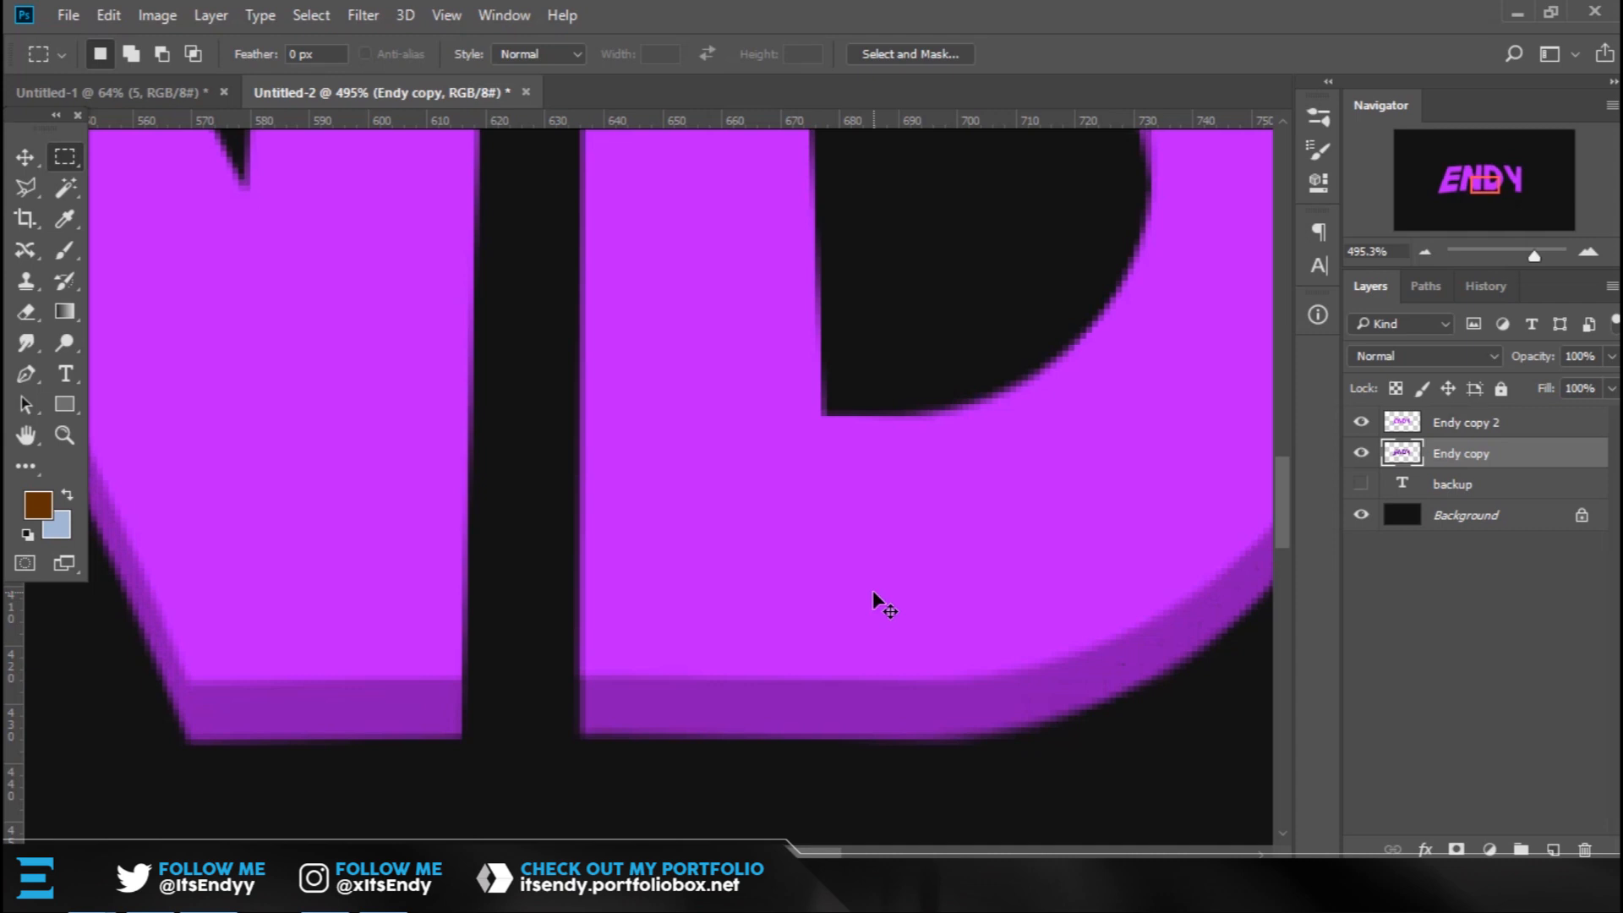
{"action": "left_click_drag", "start_coordinate": [1533, 254], "coordinate": [1506, 255]}
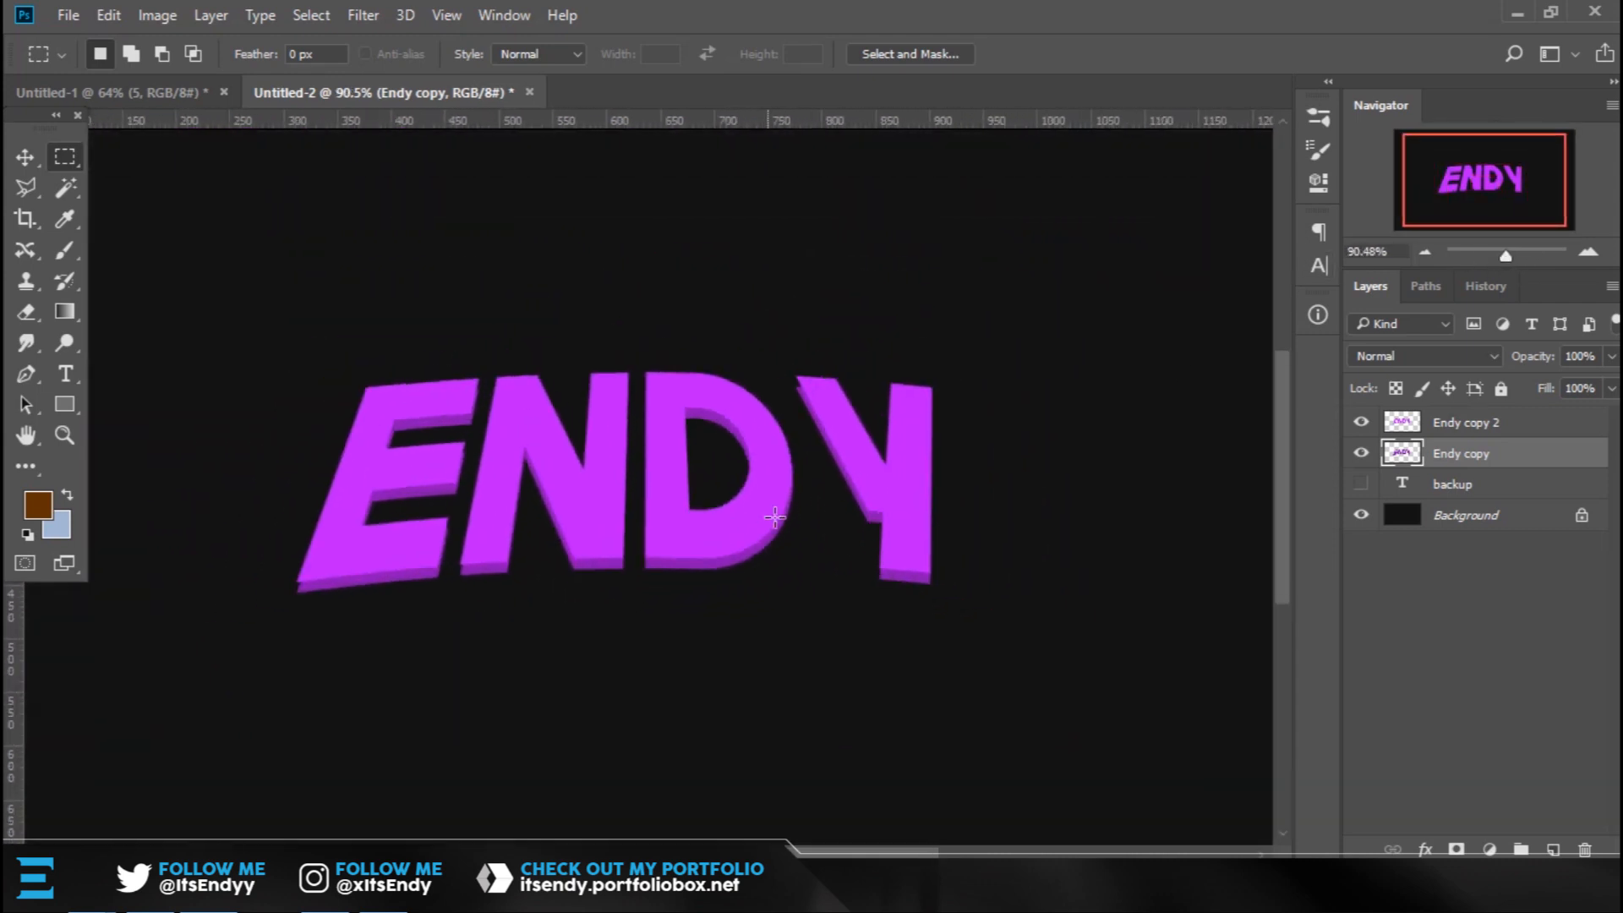
Move the darker Endy copy layer further straight down in small nudges to deepen the extrusion below the front letters.
{"action": "key", "text": "v"}
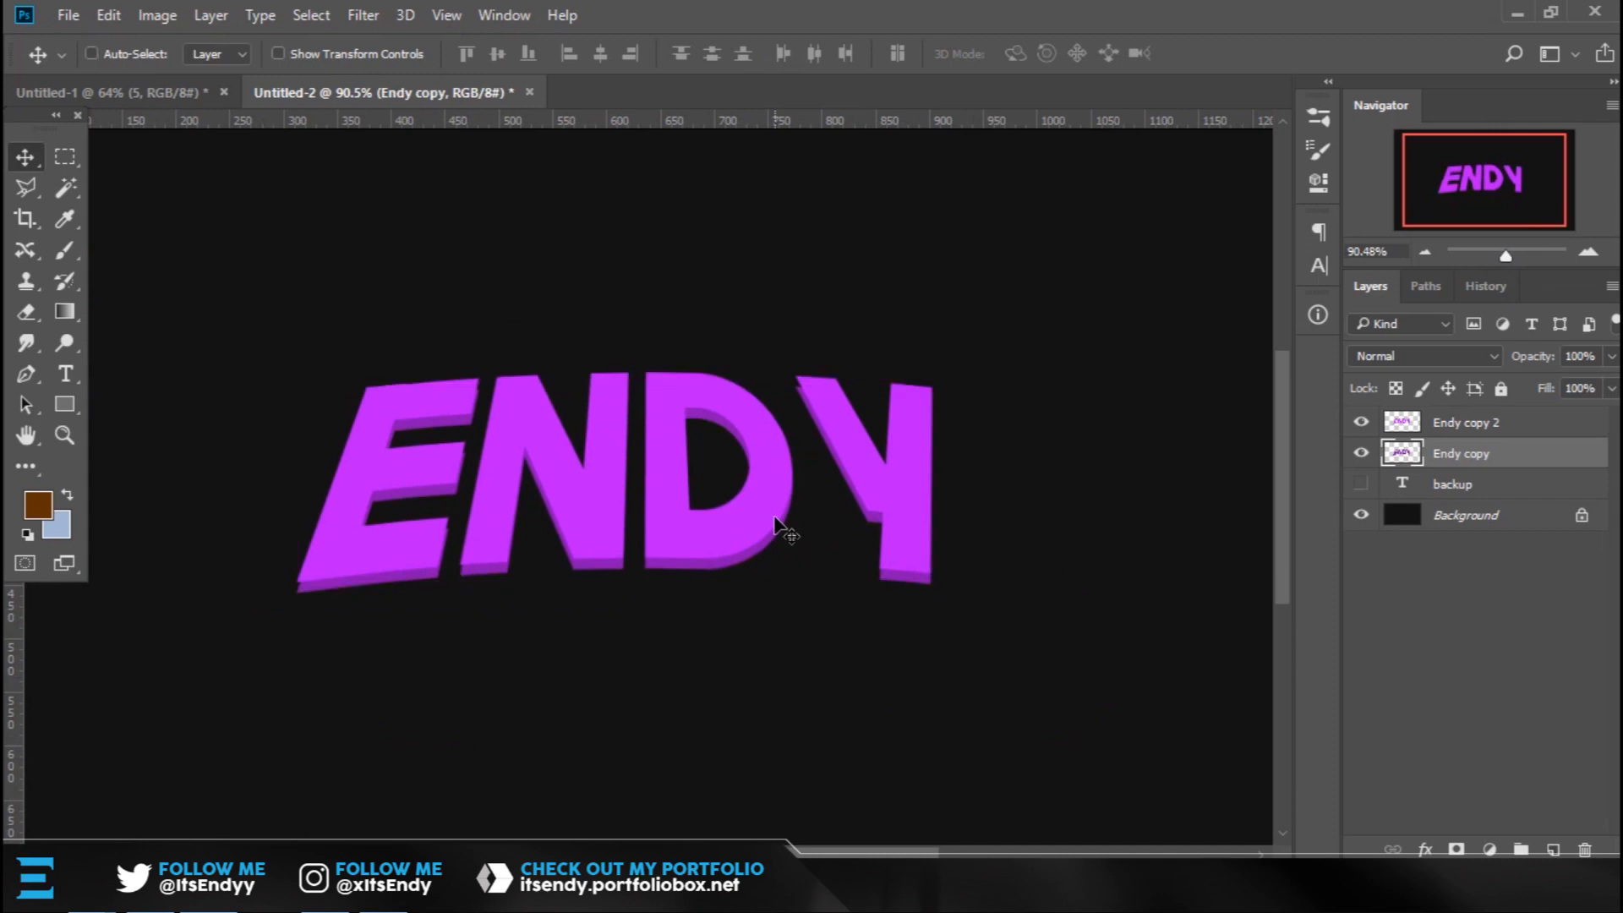
{"action": "key", "text": "ctrl"}
{"action": "key", "text": "ctrl"}
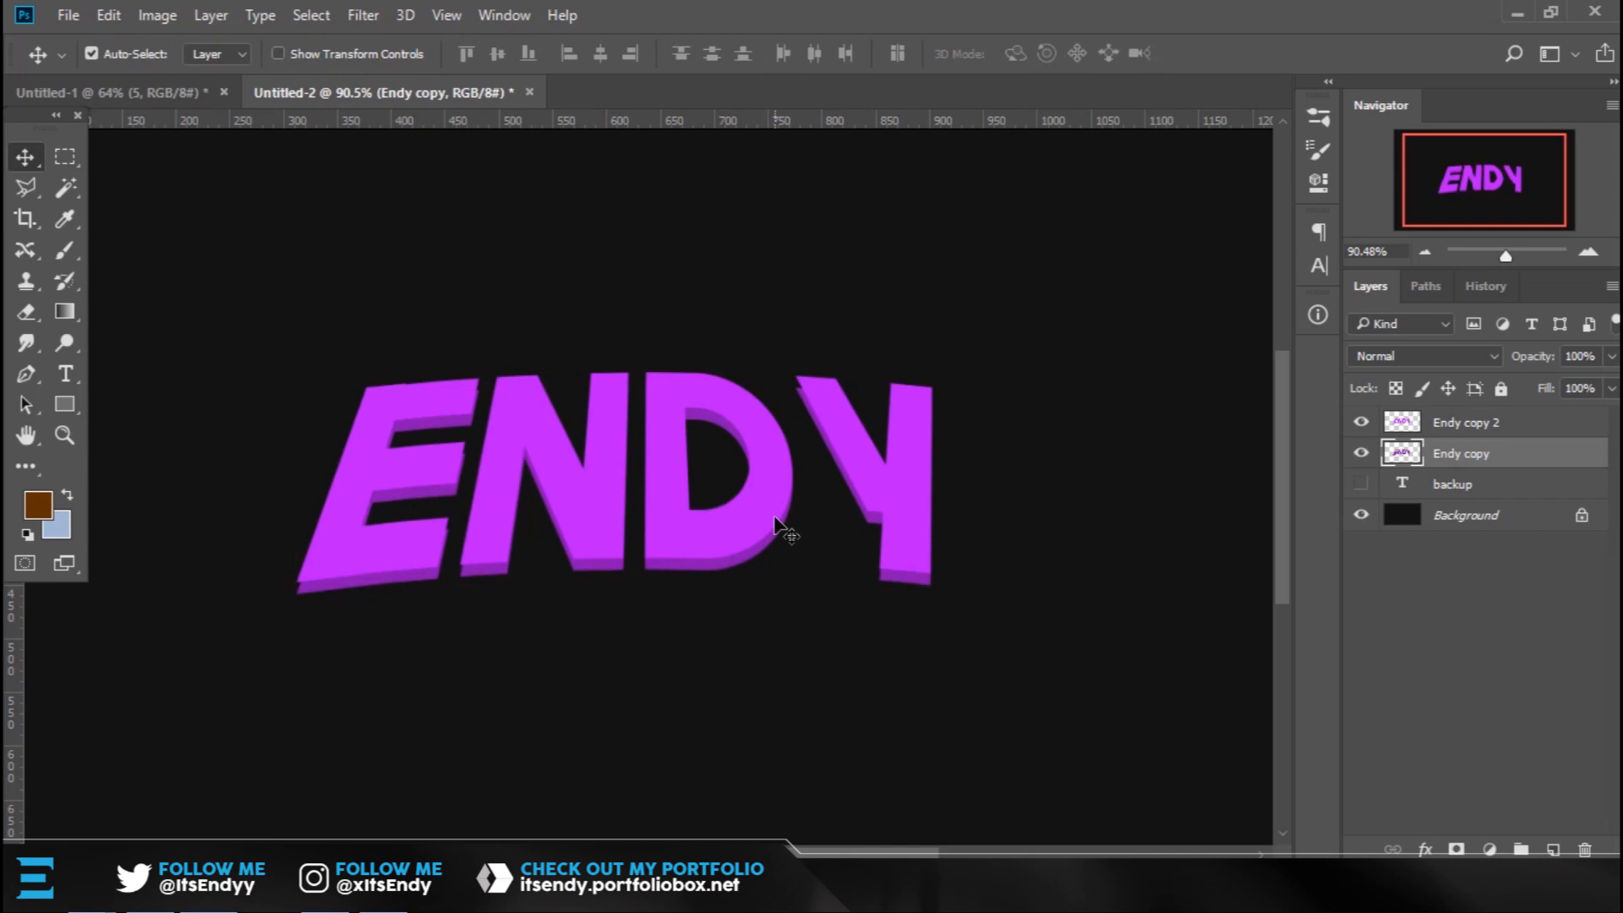
{"action": "key", "text": "Down"}
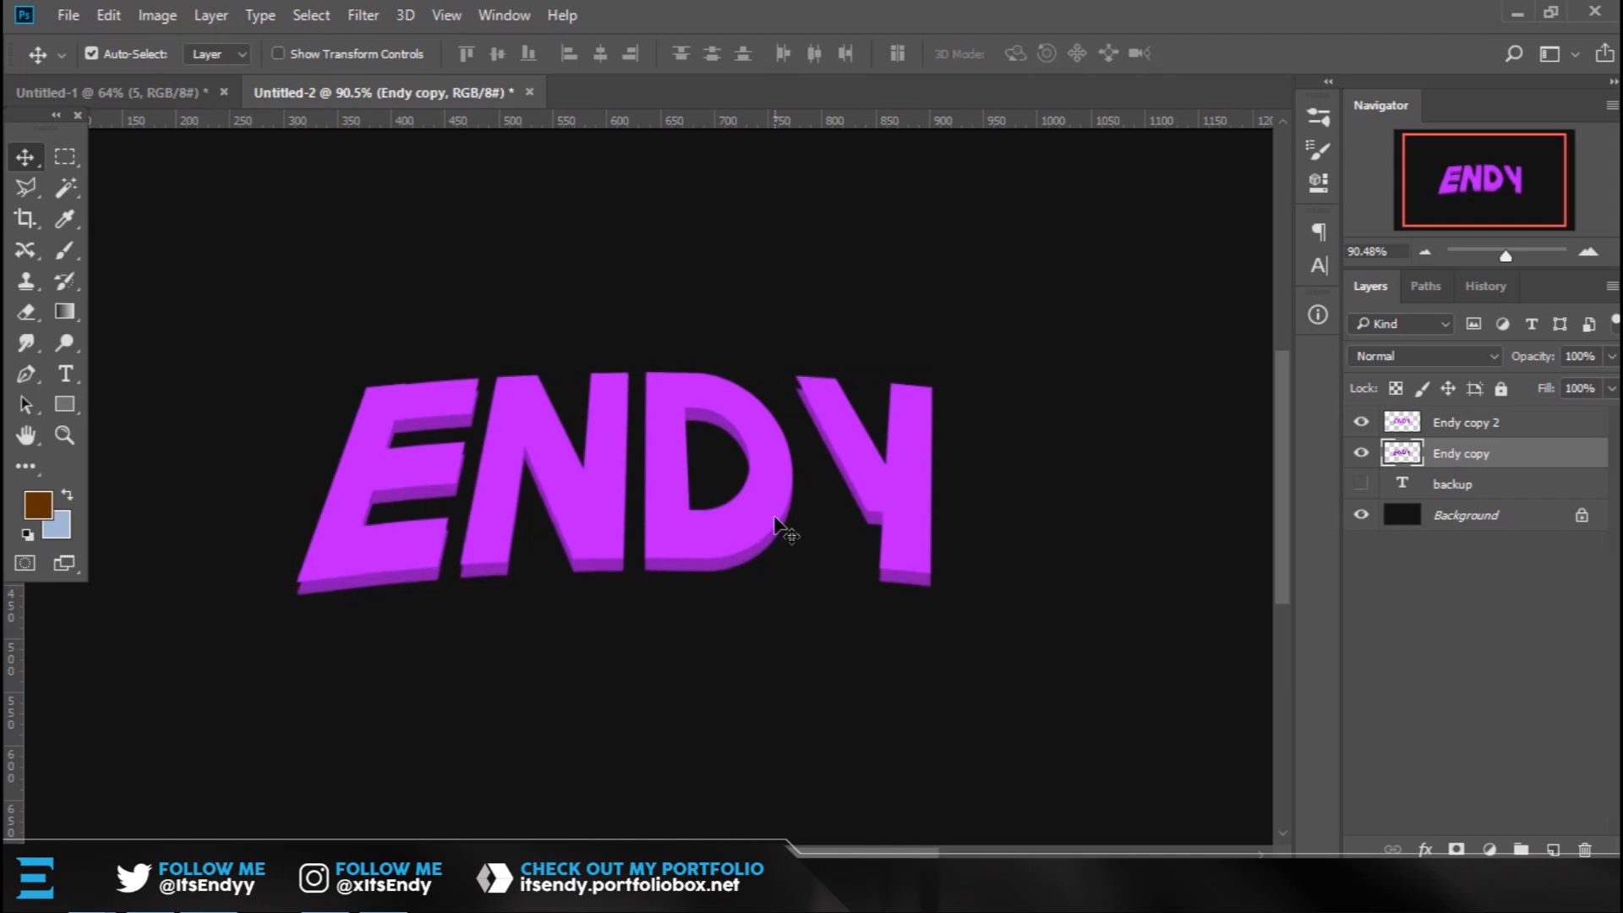
{"action": "key", "text": "Down"}
{"action": "key", "text": "Down"}
{"action": "key", "text": "Down"}
{"action": "key", "text": "Down"}
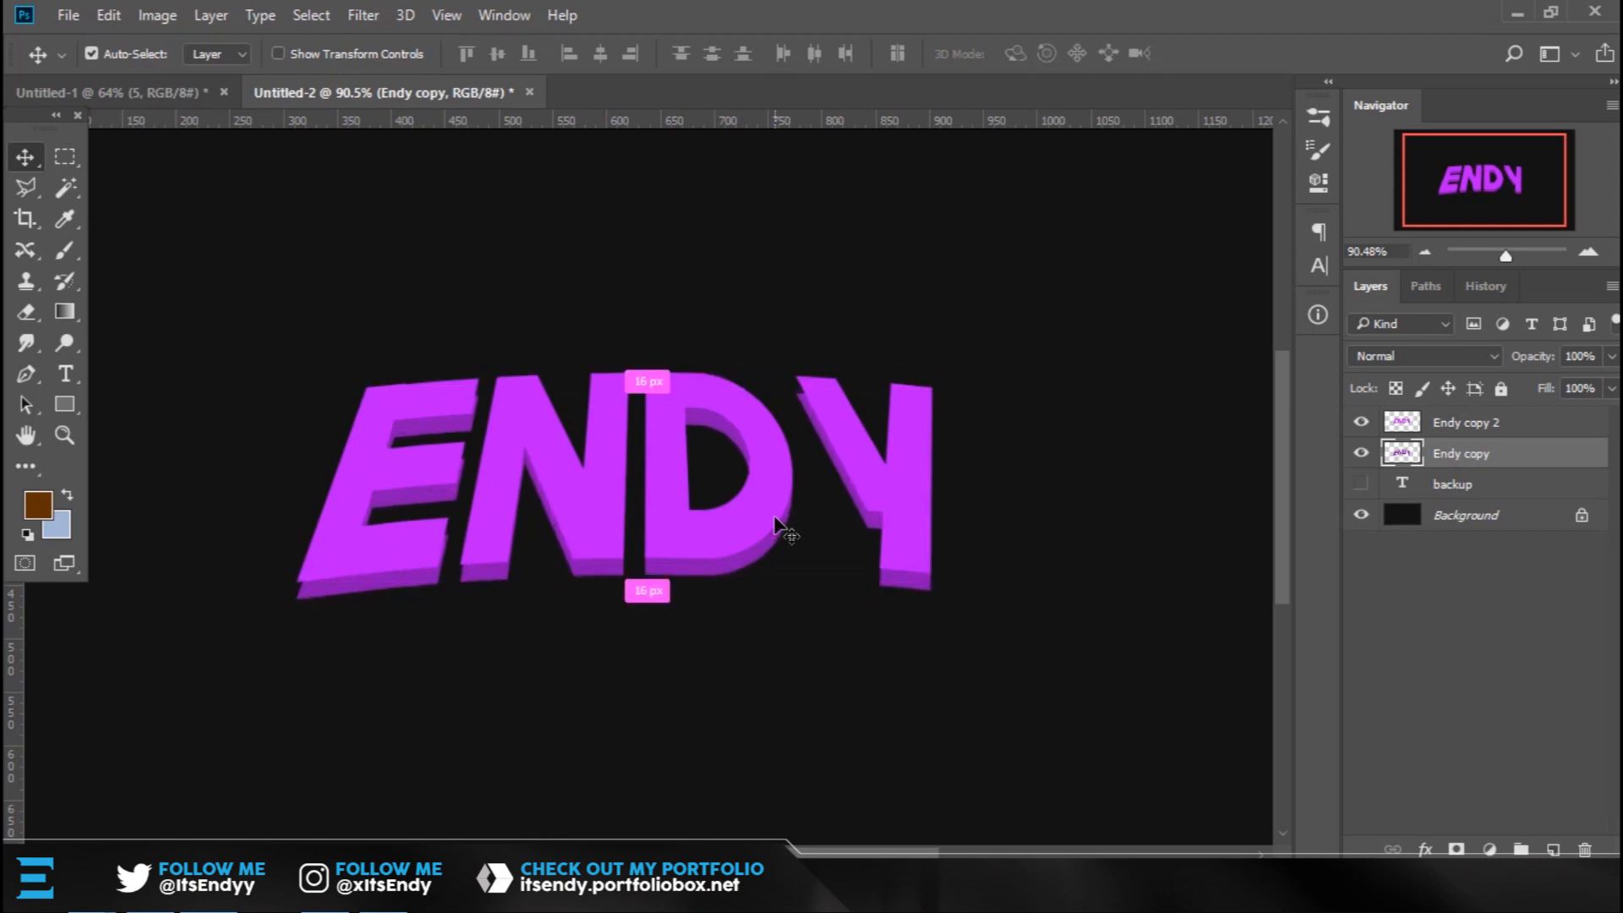
{"action": "key", "text": "Down"}
{"action": "key", "text": "Down"}
{"action": "key", "text": "Down"}
{"action": "key", "text": "Down"}
{"action": "key", "text": "Down"}
{"action": "key", "text": "Down"}
{"action": "key", "text": "Down"}
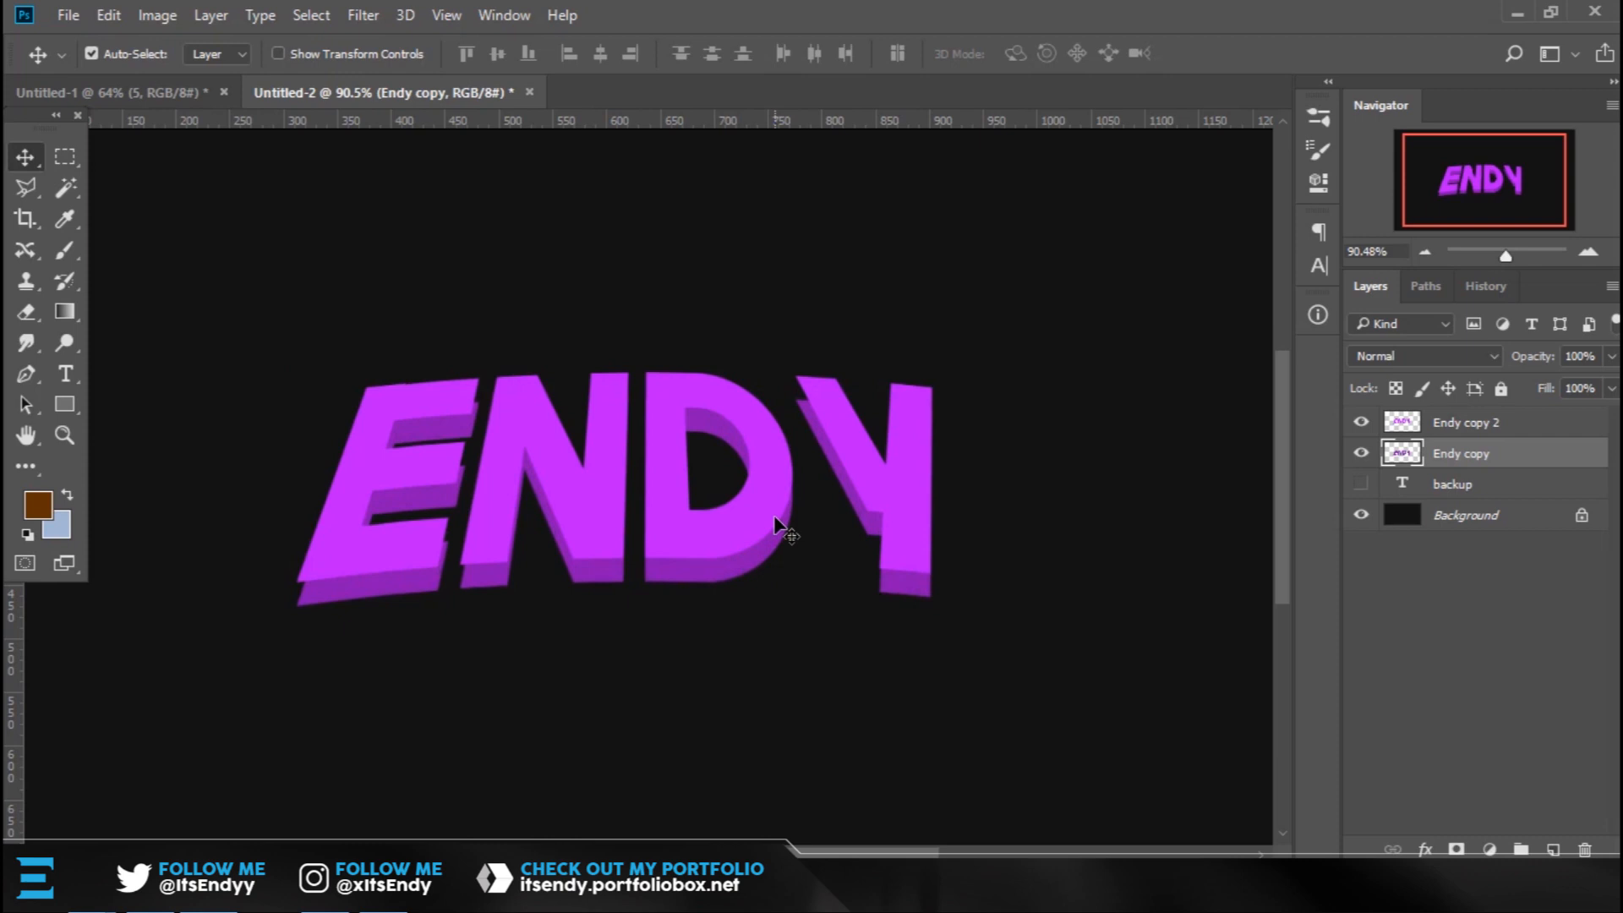
{"action": "key", "text": "Down"}
{"action": "key", "text": "Down"}
{"action": "key", "text": "Down"}
{"action": "key", "text": "Down"}
{"action": "key", "text": "Down"}
{"action": "key", "text": "Down"}
{"action": "key", "text": "Down"}
{"action": "key", "text": "Down"}
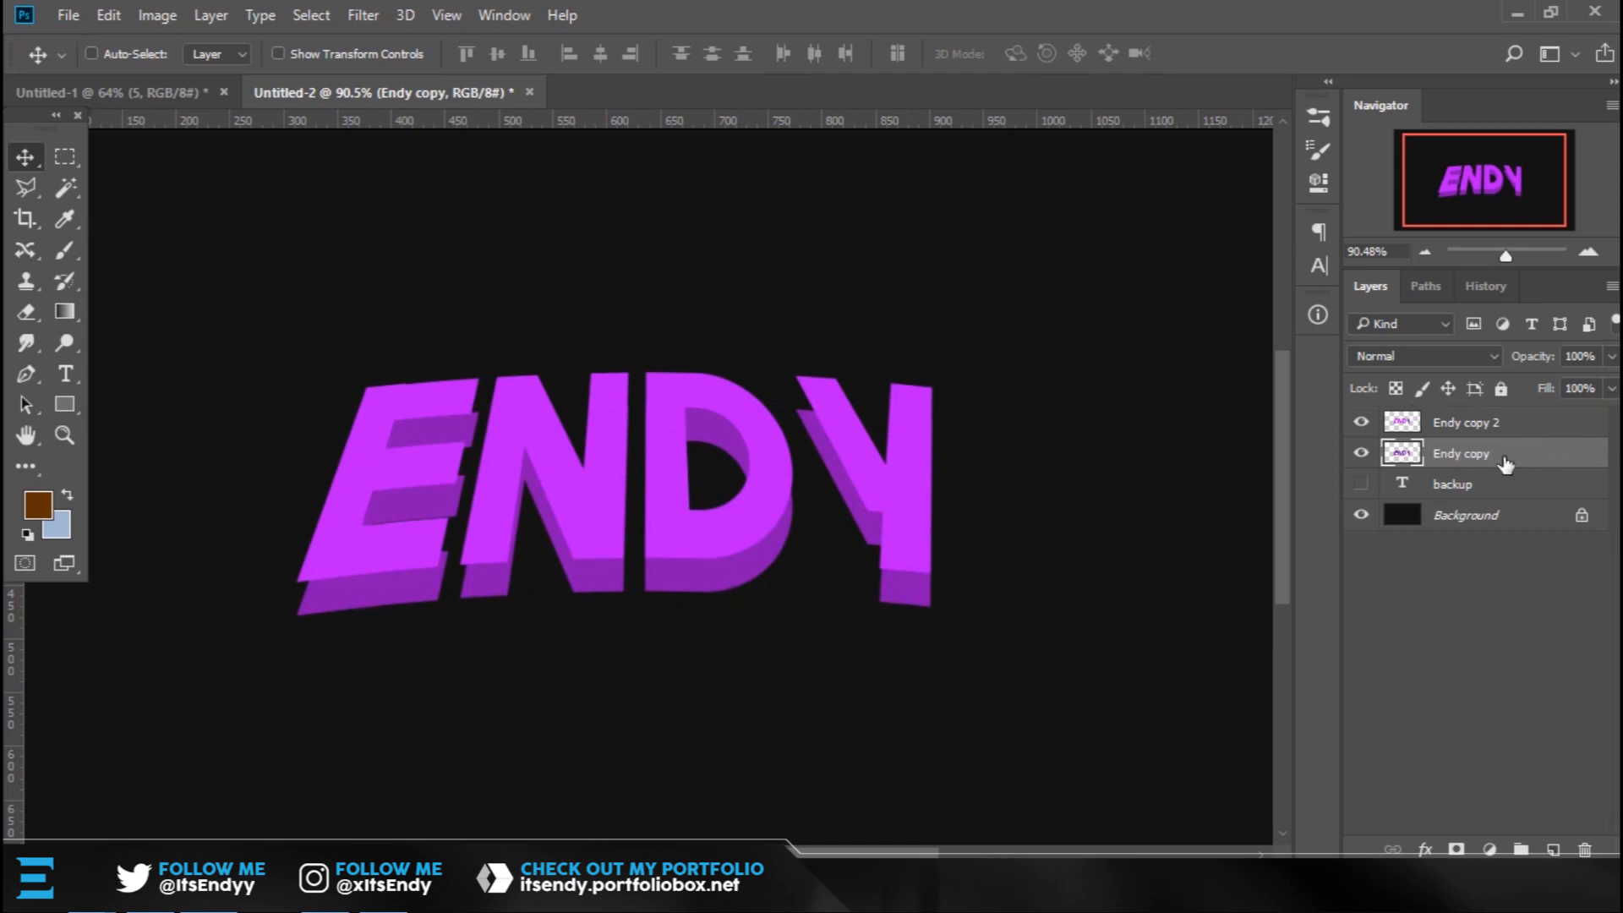
Rename the upper lettering layer Front and the darker layer beneath it Bottom.
{"action": "double_click", "coordinate": [1467, 423]}
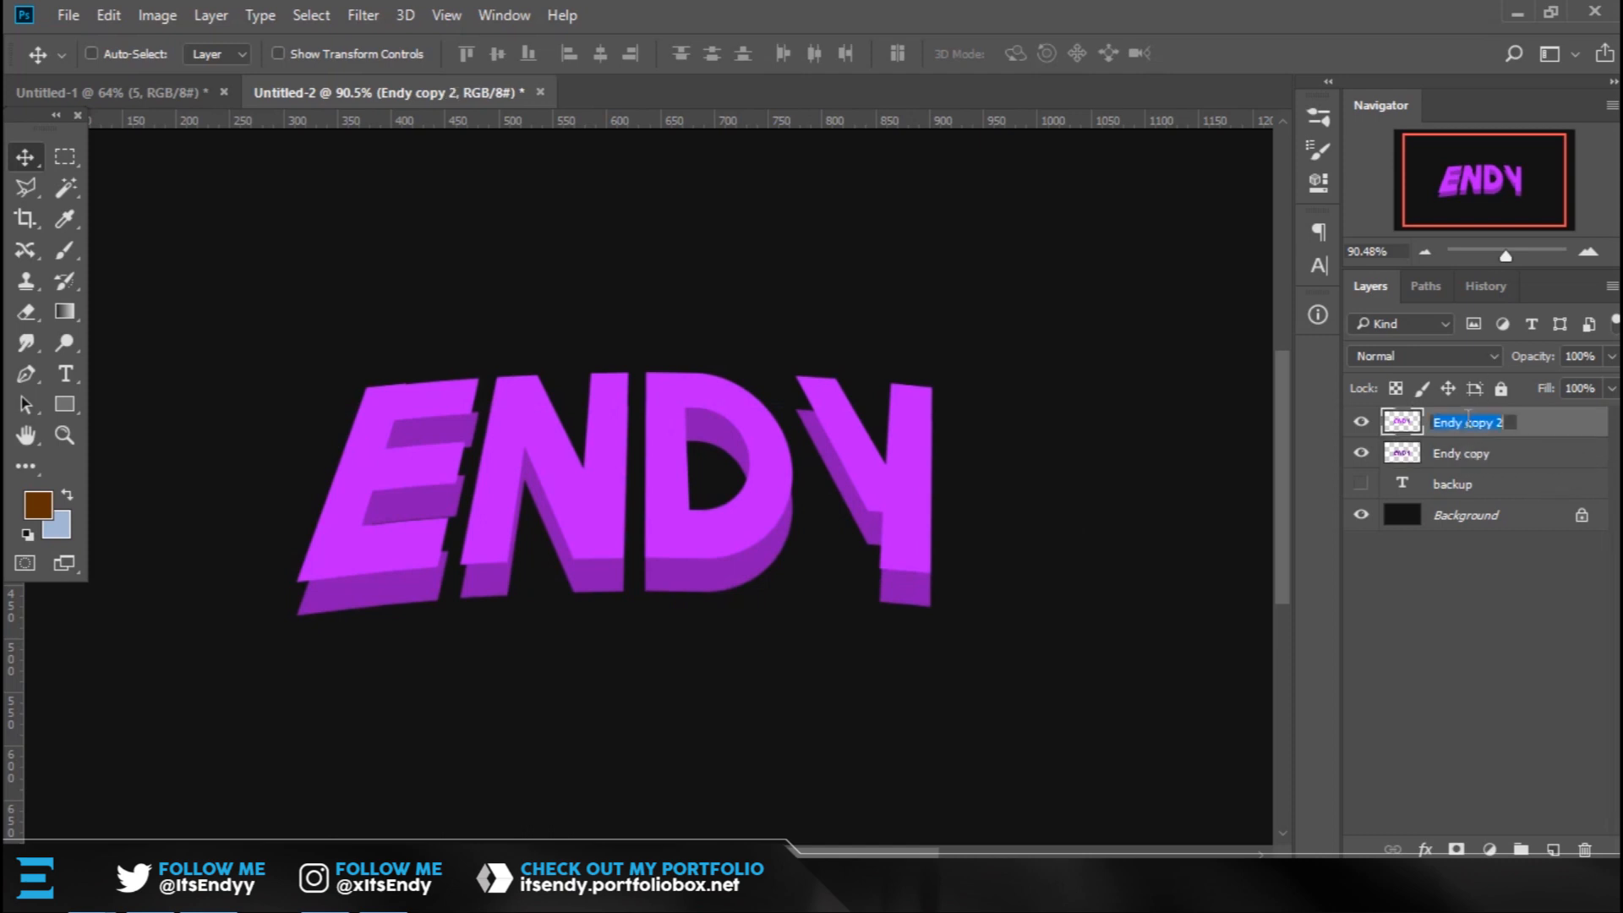
{"action": "type", "text": "Fr"}
{"action": "key", "text": "Tab"}
{"action": "type", "text": "B"}
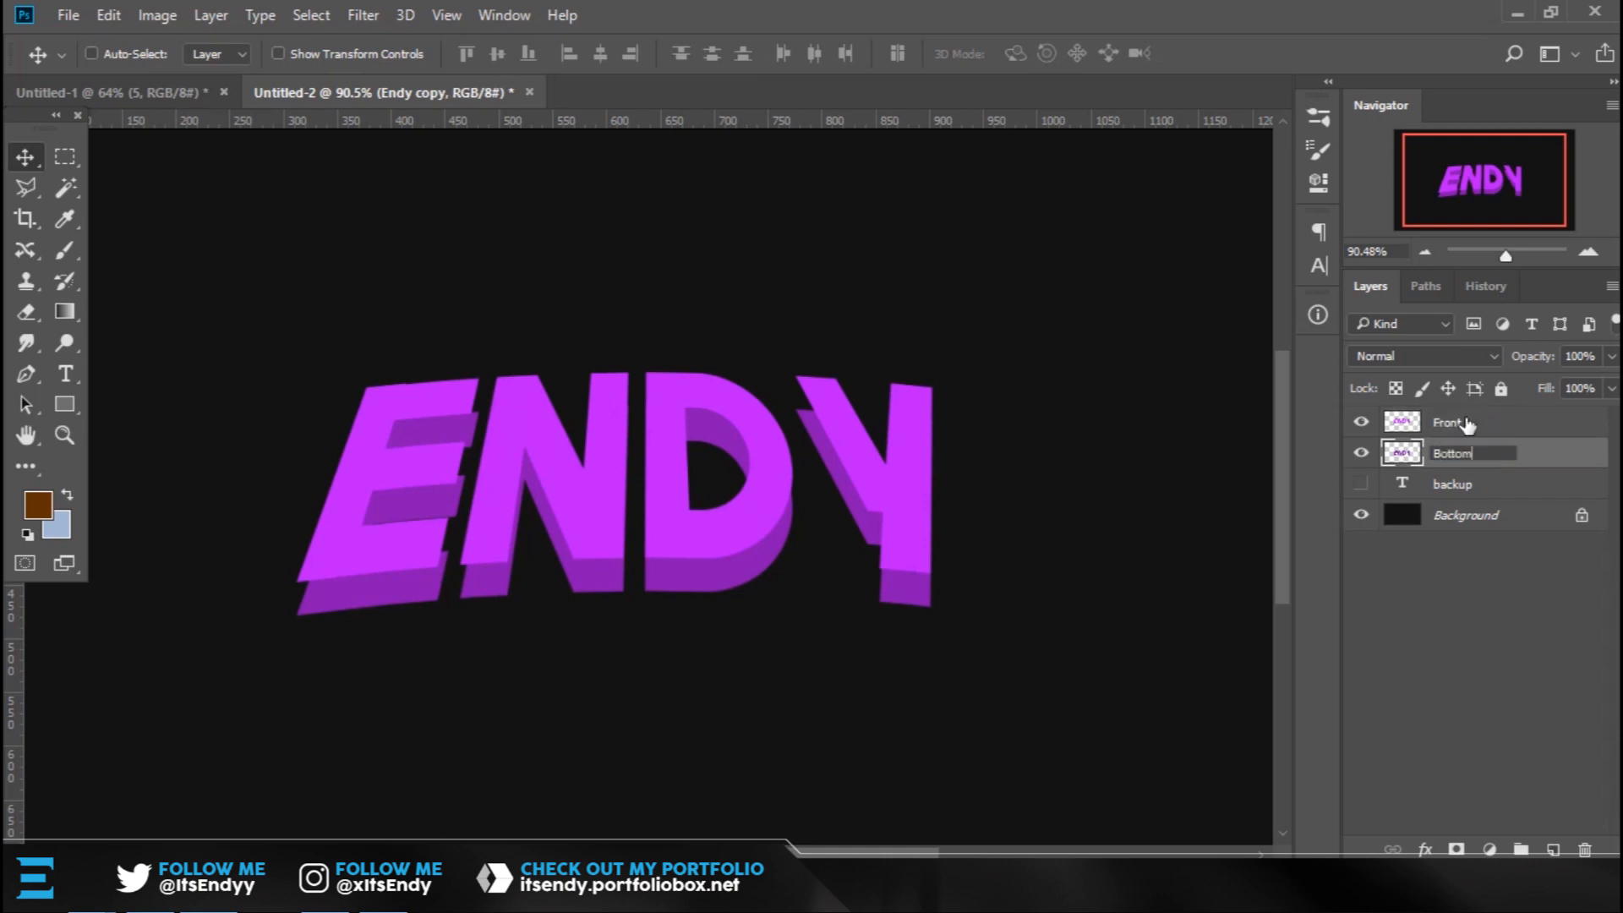
{"action": "key", "text": "Return"}
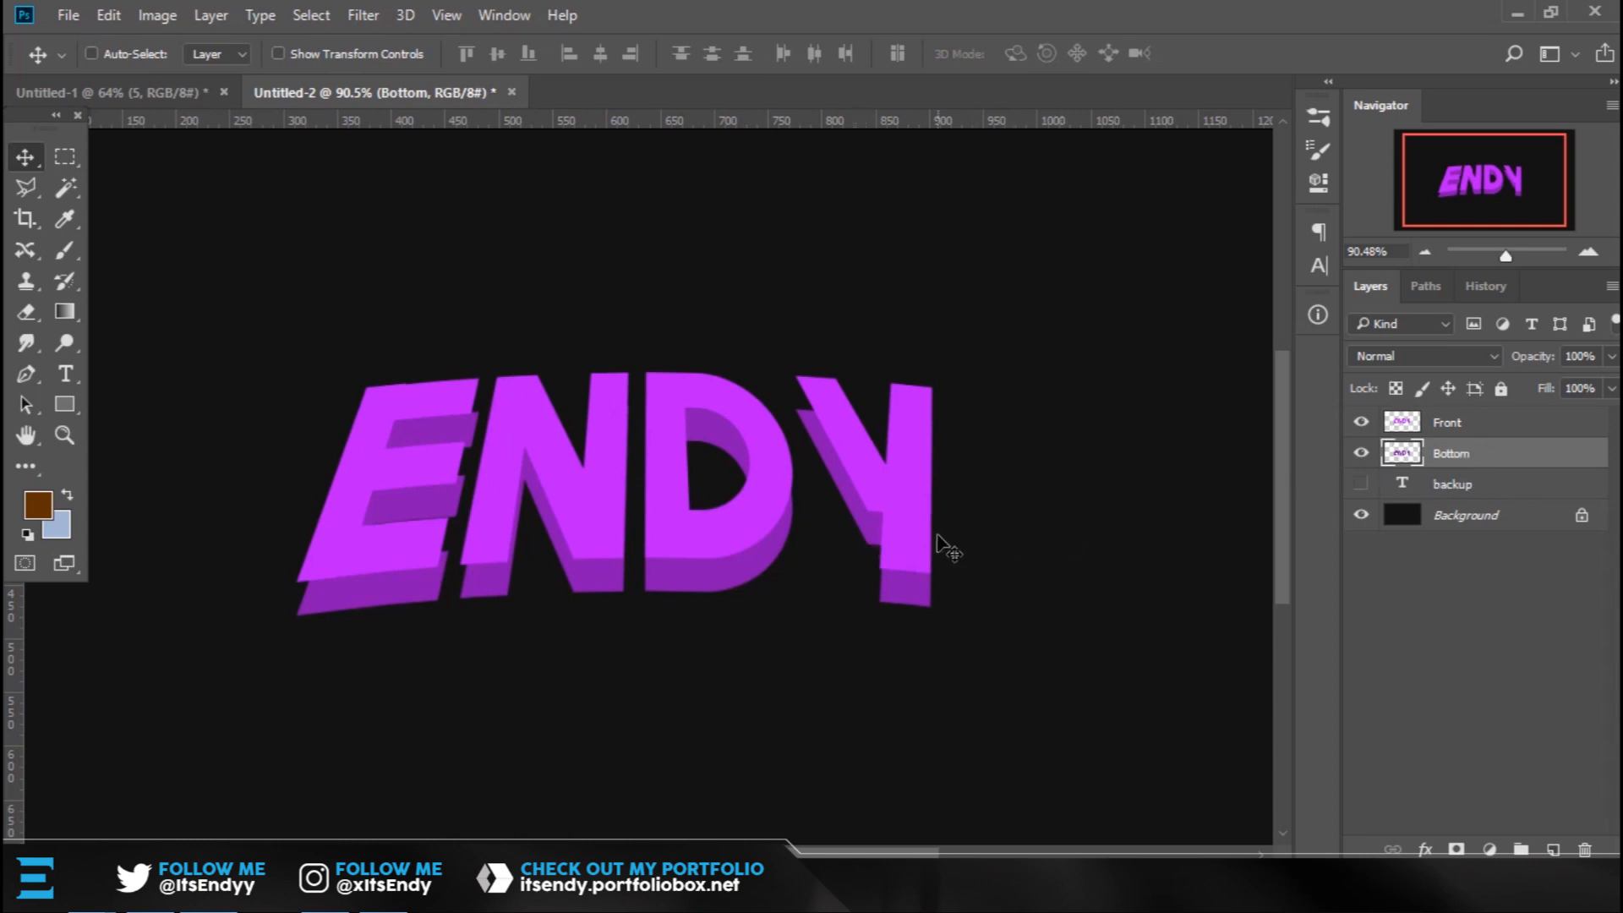
Narrow both the lower and upper edges of the Bottom layer with a Perspective transform, to about 89.6% width, and apply it.
{"action": "key", "text": "ctrl+t"}
{"action": "right_click", "coordinate": [900, 524]}
{"action": "left_click", "coordinate": [992, 282]}
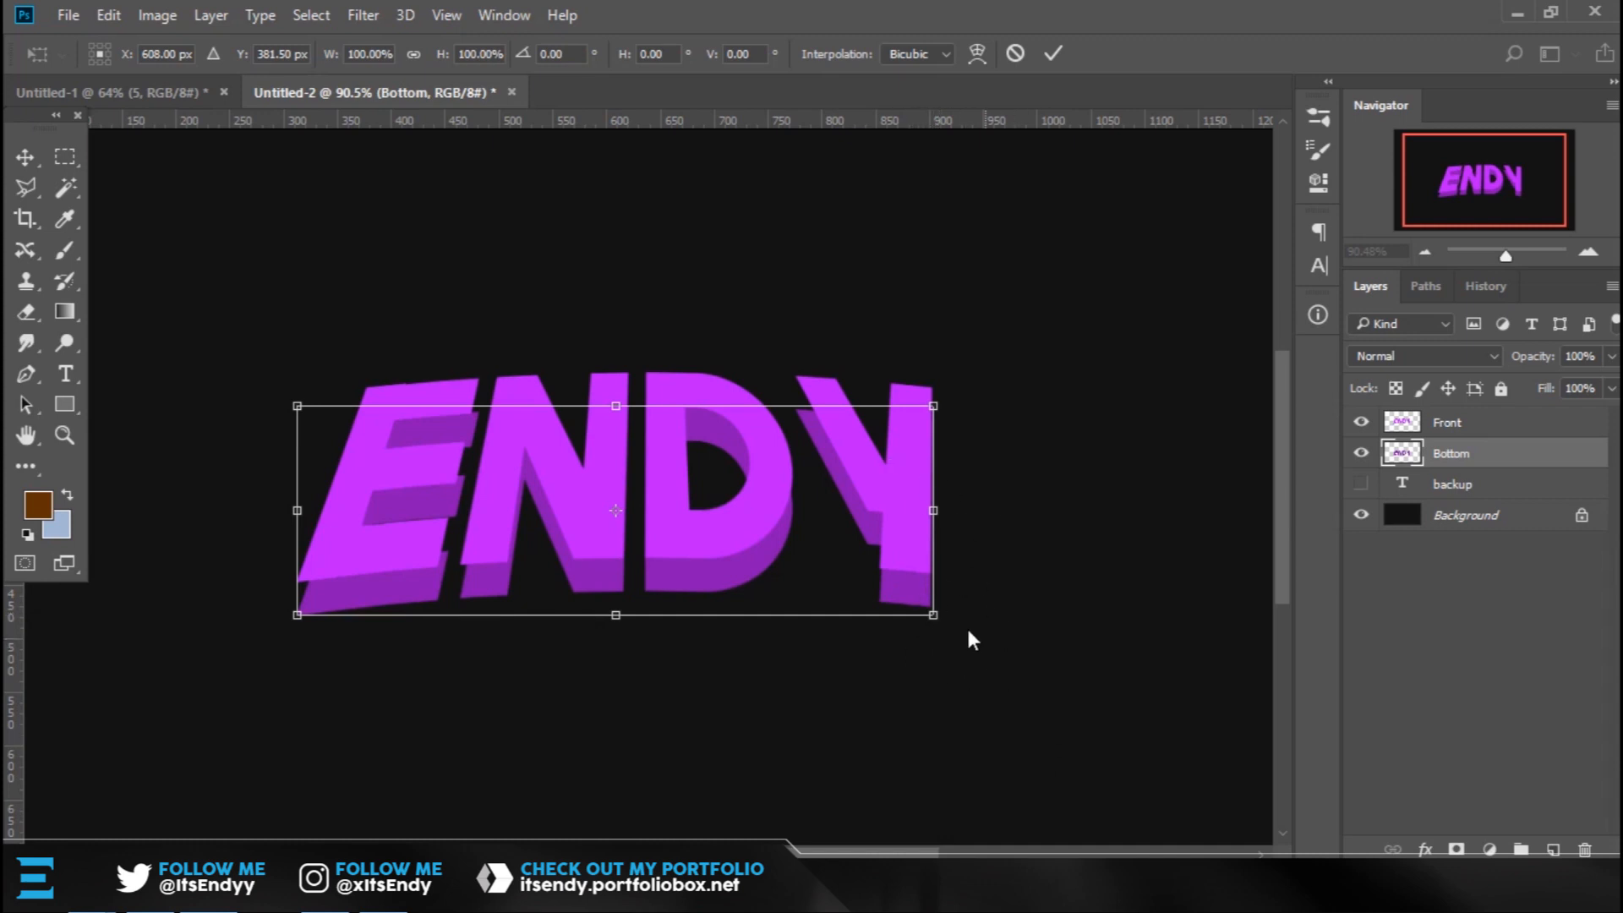
{"action": "left_click_drag", "start_coordinate": [936, 617], "coordinate": [896, 614]}
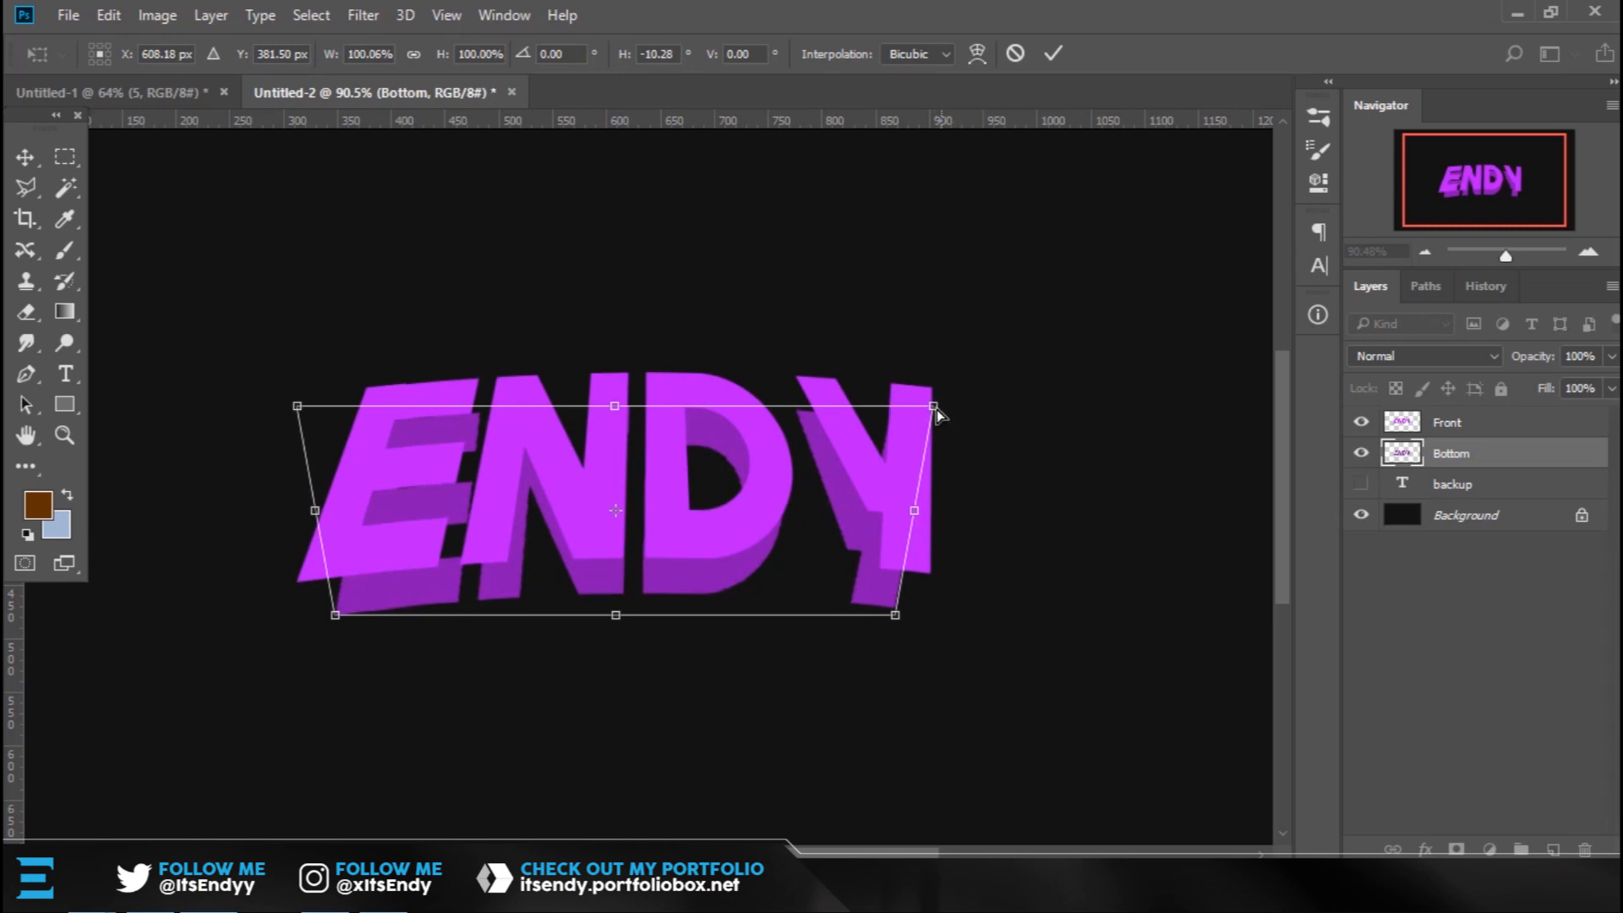
{"action": "left_click_drag", "start_coordinate": [934, 408], "coordinate": [901, 417]}
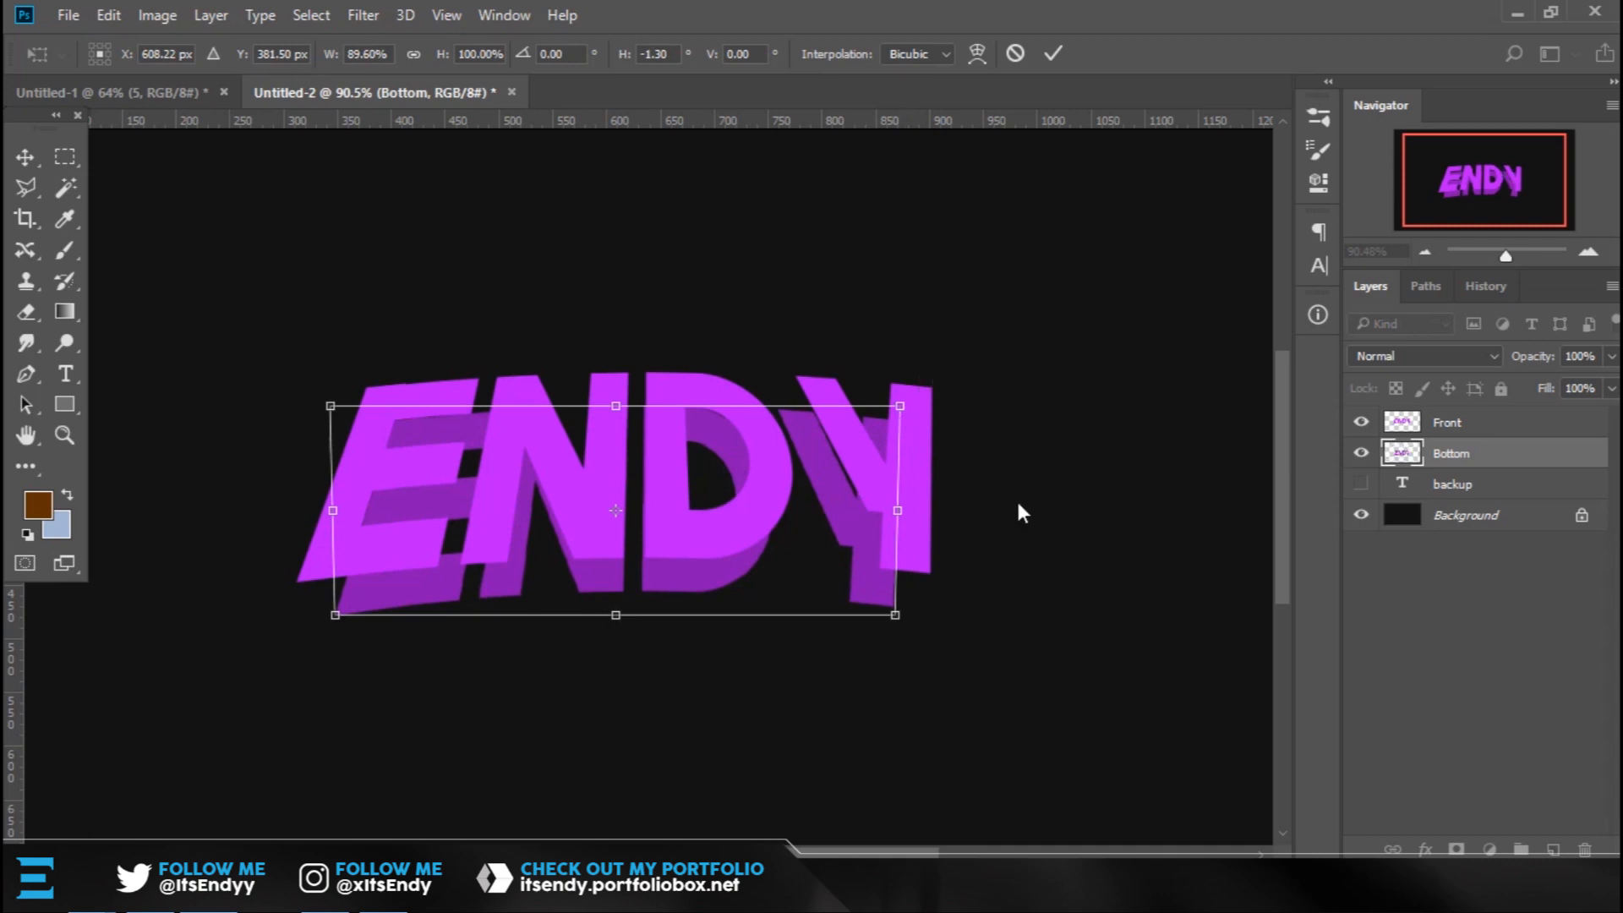
{"action": "left_click", "coordinate": [1052, 54]}
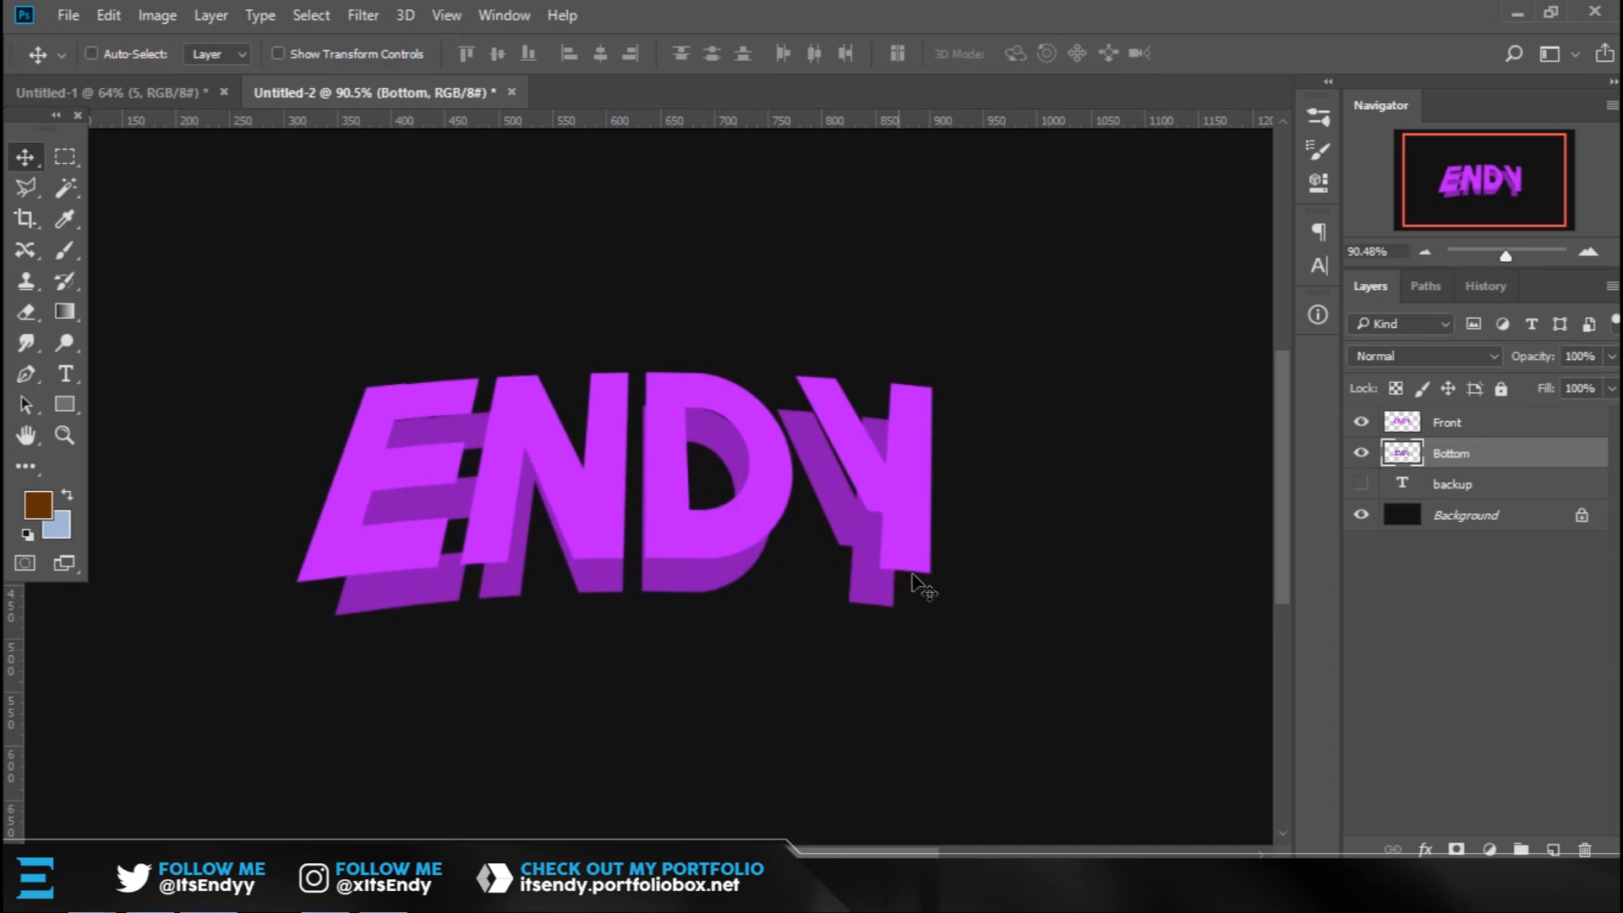
Examine the gaps between the Front and Bottom lettering, especially at the corners of the Y's foot.
{"action": "key", "text": "z"}
{"action": "left_click", "coordinate": [954, 578]}
{"action": "left_click_drag", "start_coordinate": [966, 582], "coordinate": [772, 559]}
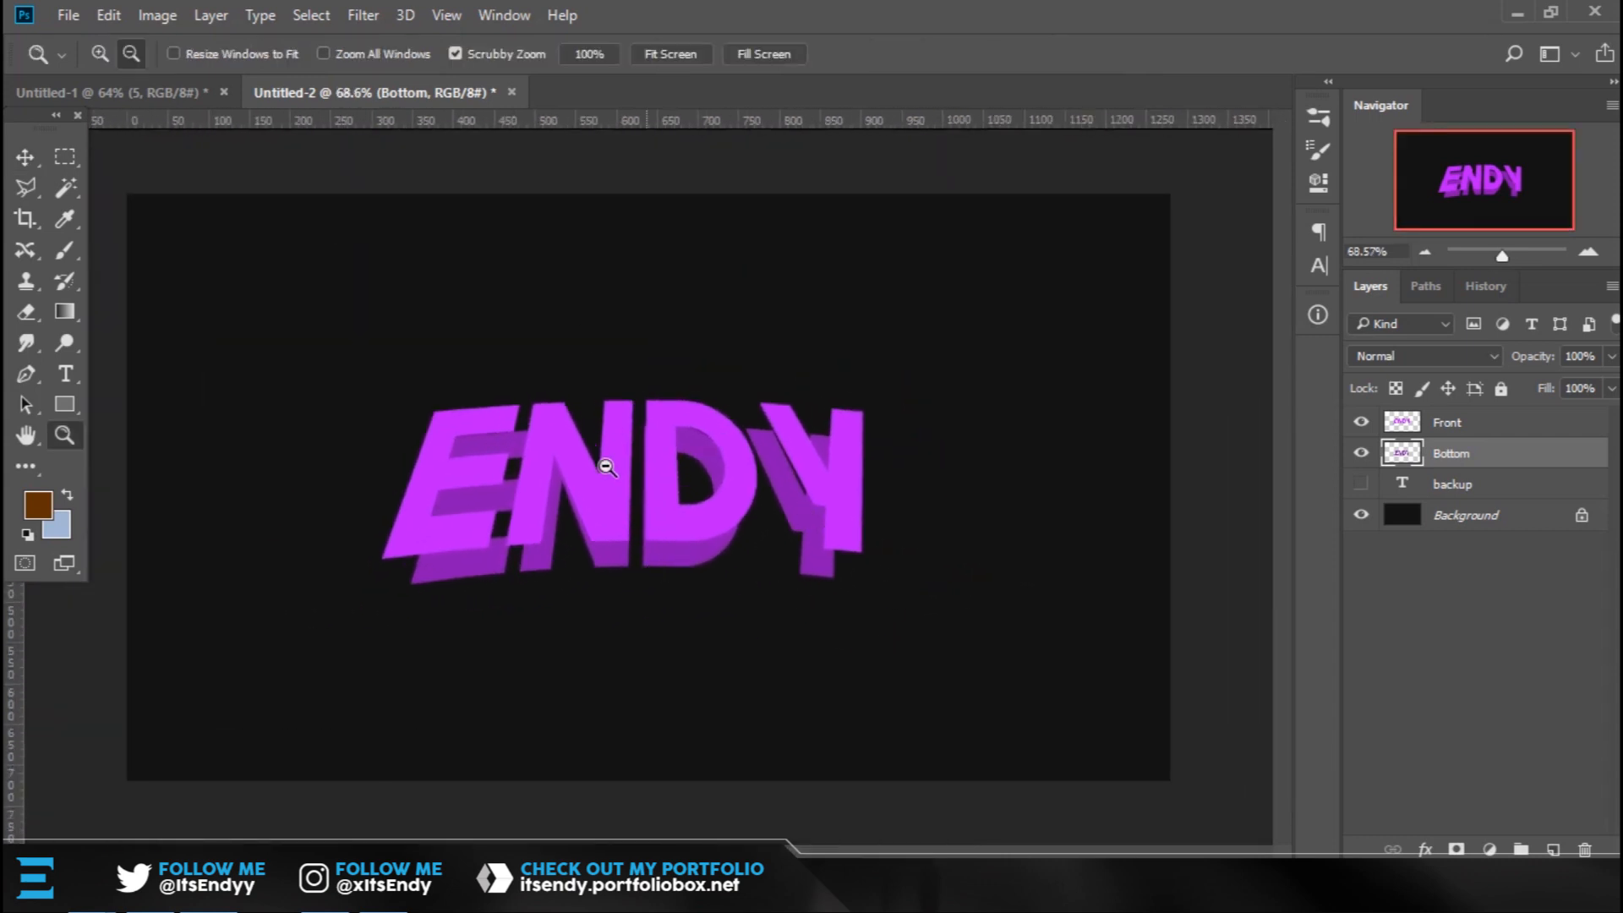
{"action": "left_click_drag", "start_coordinate": [602, 414], "coordinate": [1099, 575]}
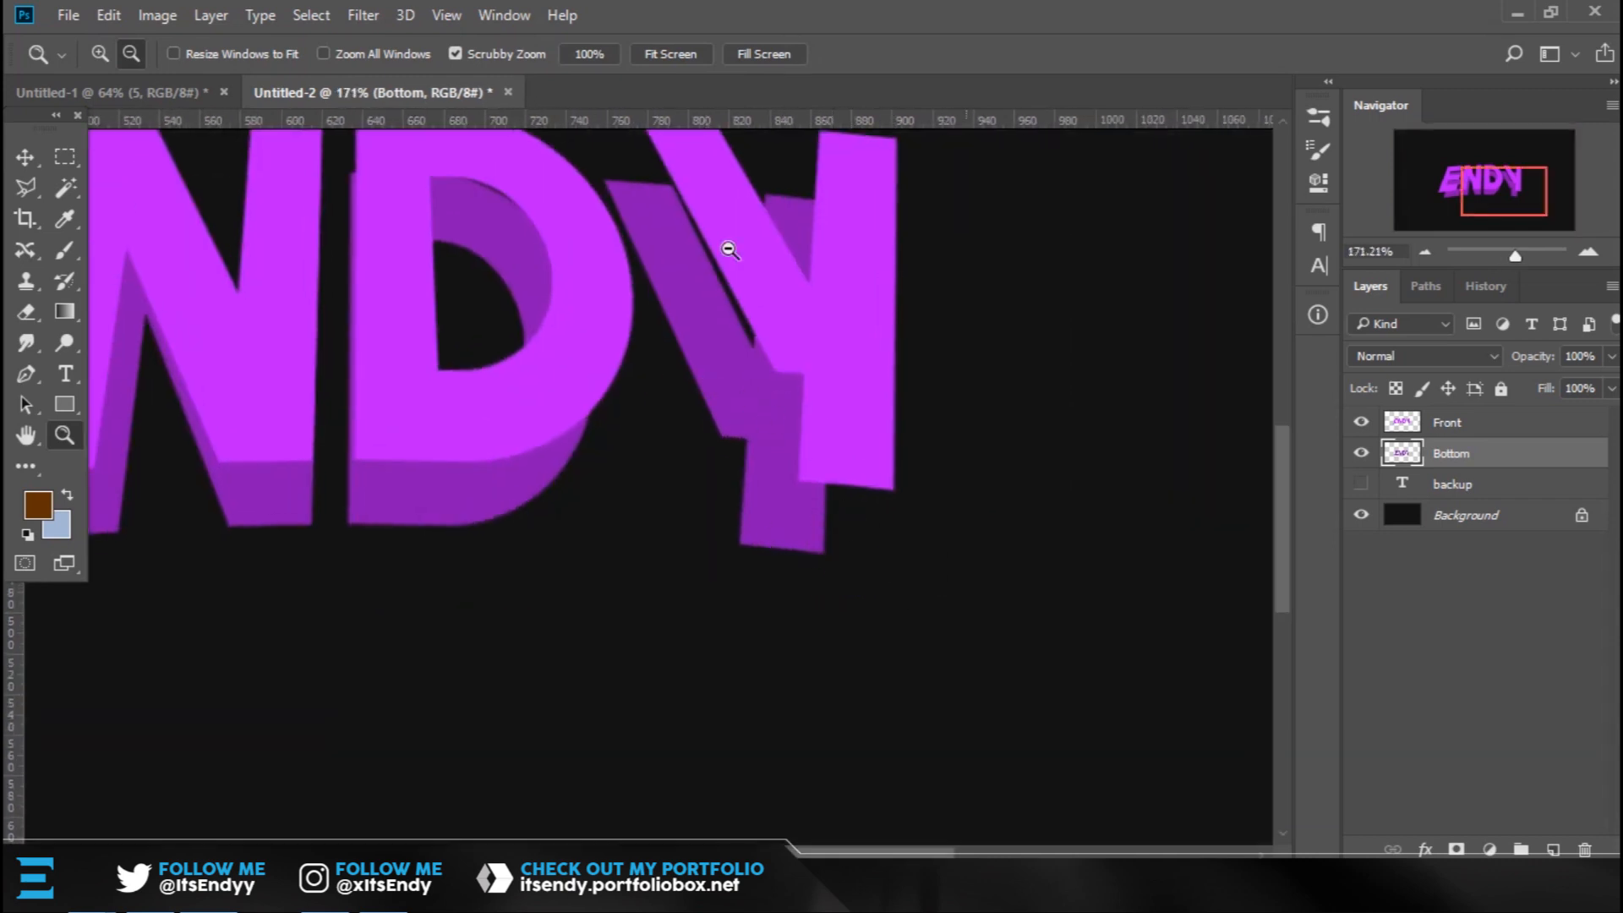
{"action": "left_click_drag", "start_coordinate": [852, 559], "coordinate": [776, 363]}
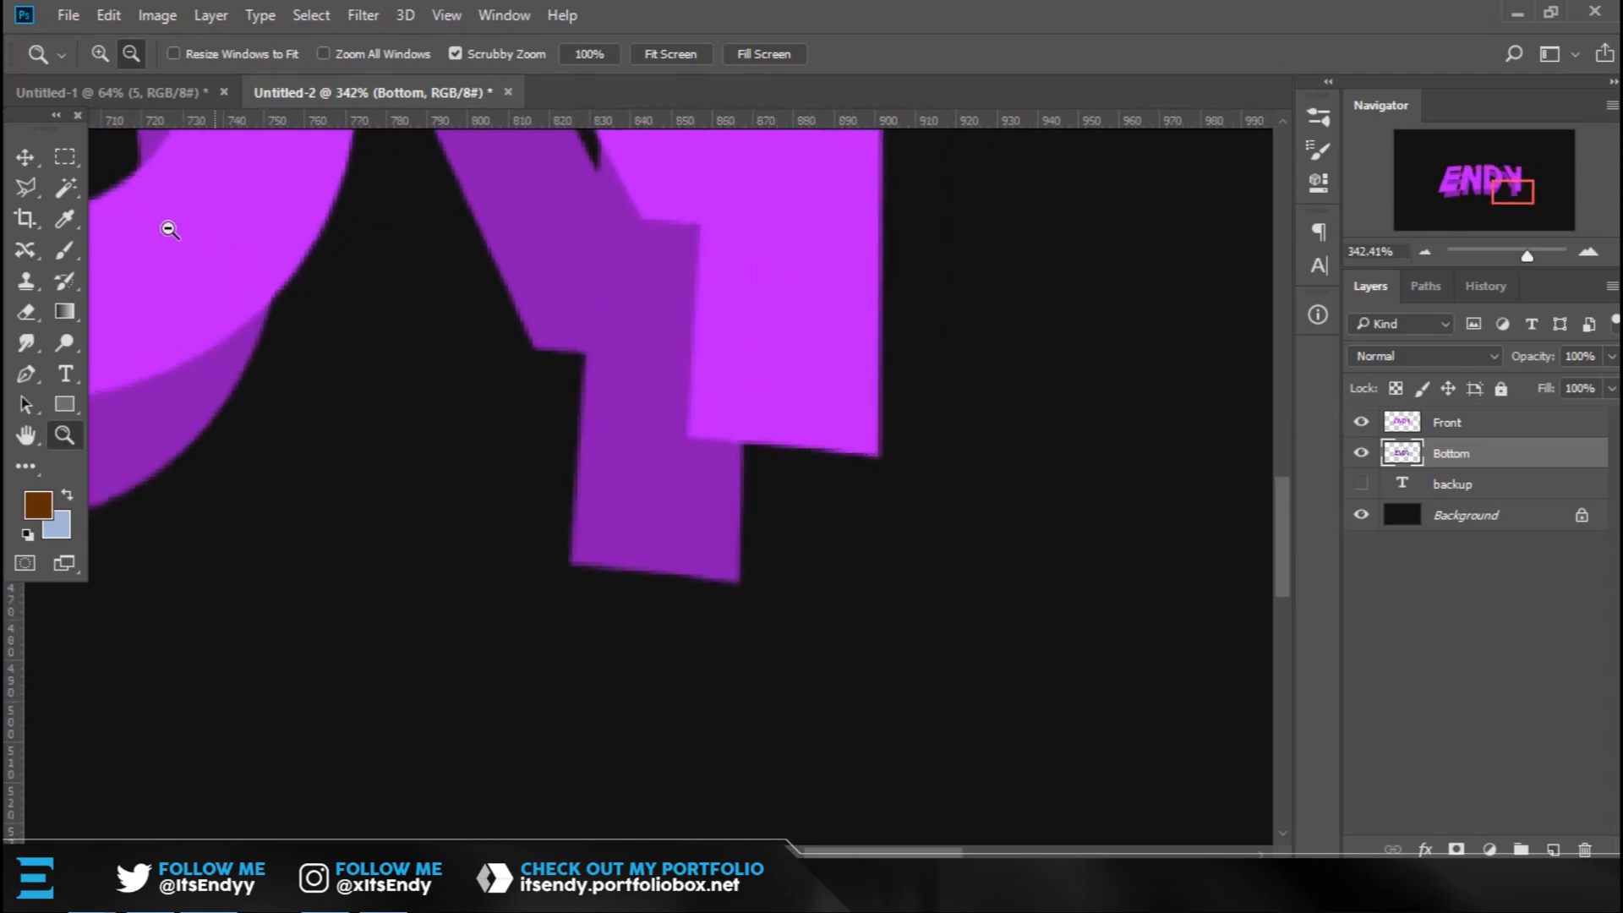
{"action": "key", "text": "l"}
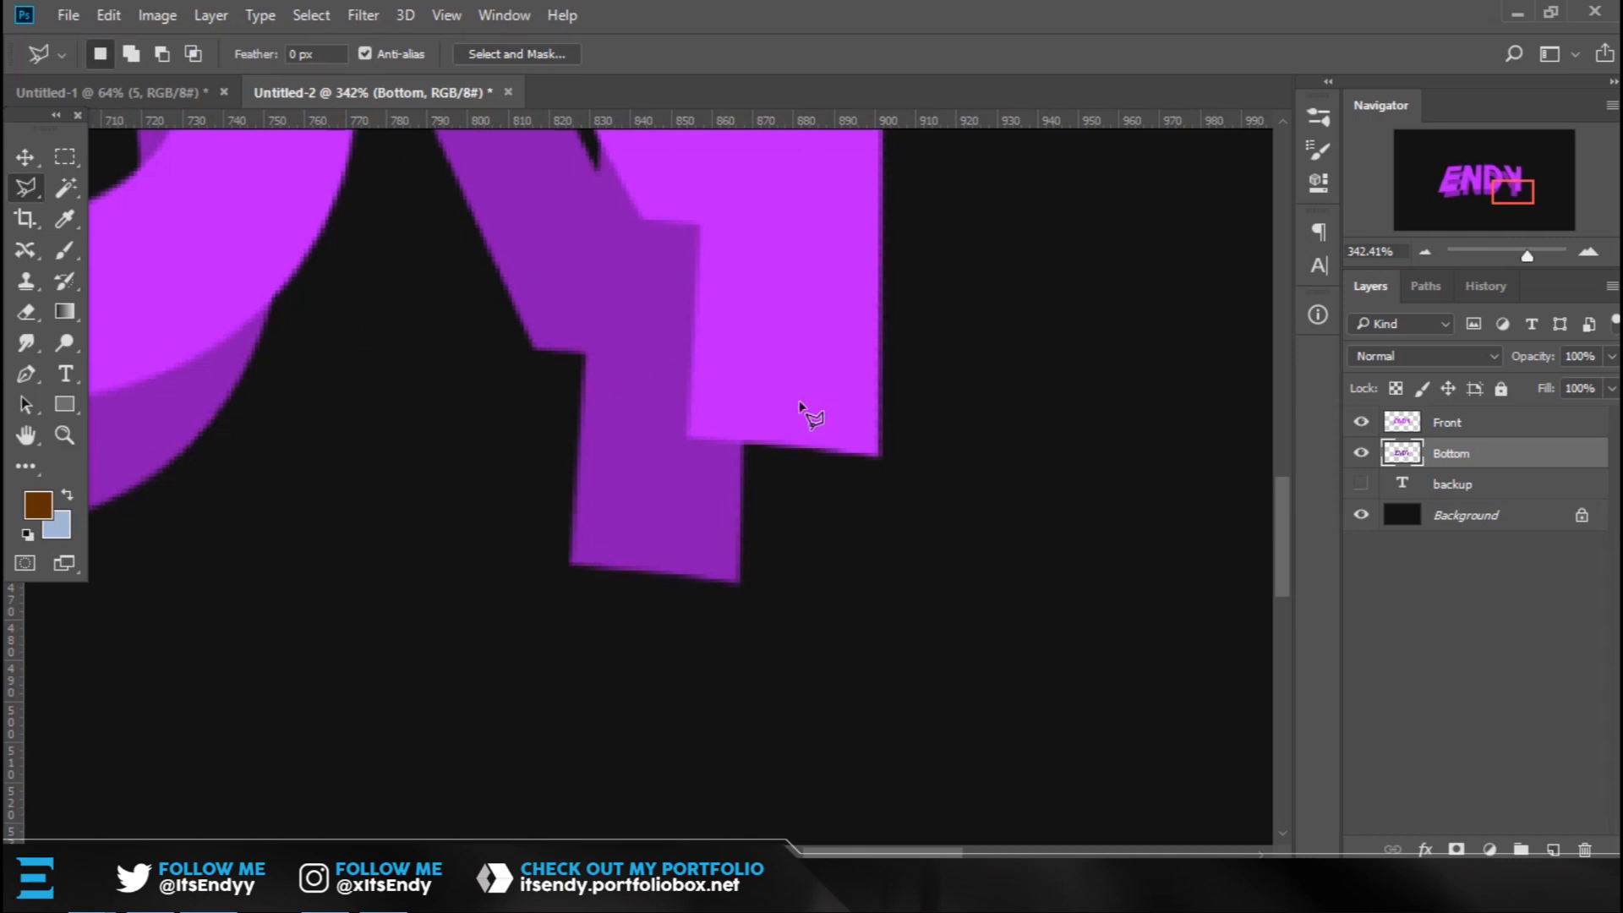
{"action": "mouse_move", "coordinate": [779, 297]}
{"action": "left_mouse_down"}
{"action": "mouse_move", "coordinate": [885, 446]}
{"action": "mouse_move", "coordinate": [636, 428]}
{"action": "left_mouse_up"}
{"action": "key", "text": "z"}
{"action": "left_click_drag", "start_coordinate": [776, 439], "coordinate": [902, 462]}
{"action": "scroll", "coordinate": [794, 487], "scroll_direction": "up", "scroll_amount": 3}
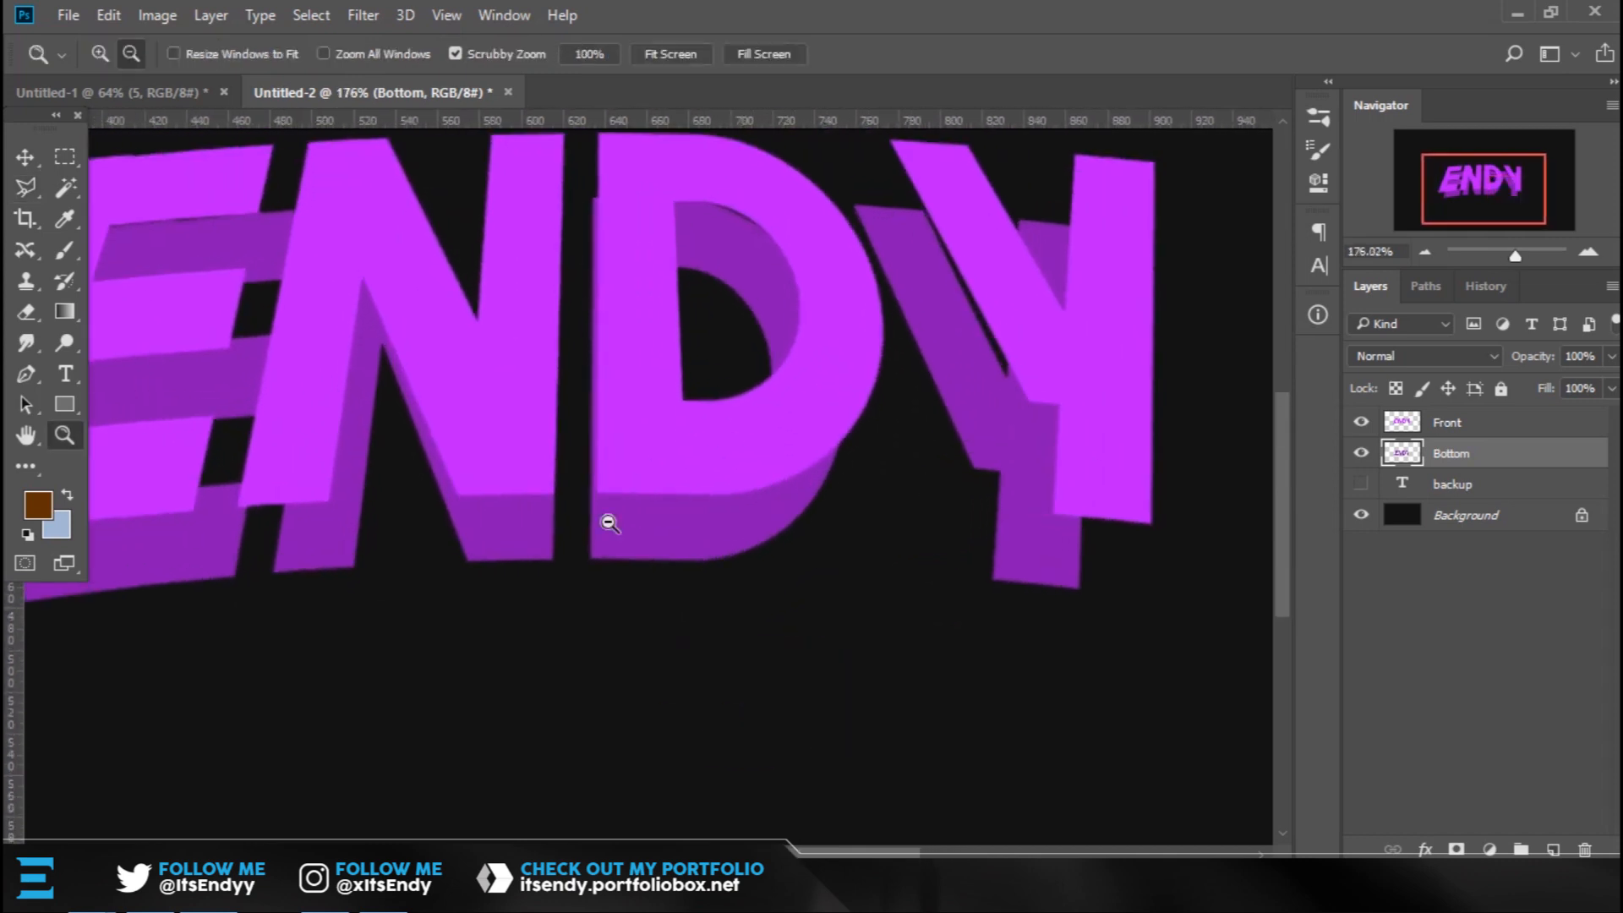
{"action": "left_click_drag", "start_coordinate": [1109, 445], "coordinate": [1234, 457]}
{"action": "left_click_drag", "start_coordinate": [1100, 435], "coordinate": [885, 420]}
{"action": "left_click_drag", "start_coordinate": [884, 421], "coordinate": [852, 416]}
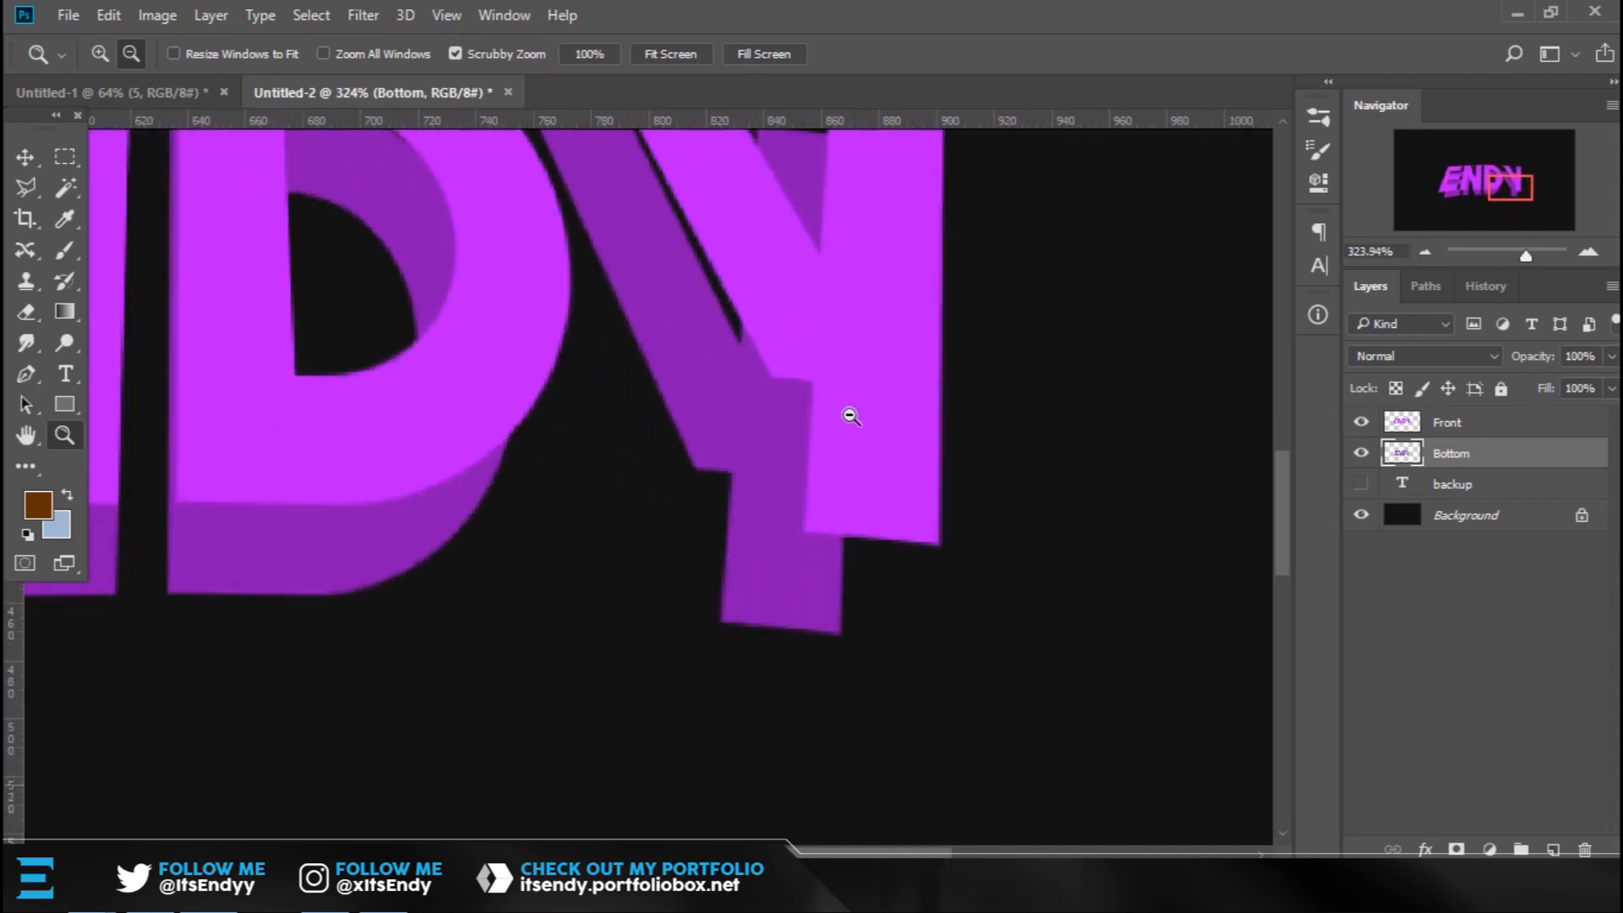
{"action": "mouse_move", "coordinate": [797, 352]}
{"action": "left_mouse_down"}
{"action": "mouse_move", "coordinate": [916, 416]}
{"action": "mouse_move", "coordinate": [793, 373]}
{"action": "left_mouse_up"}
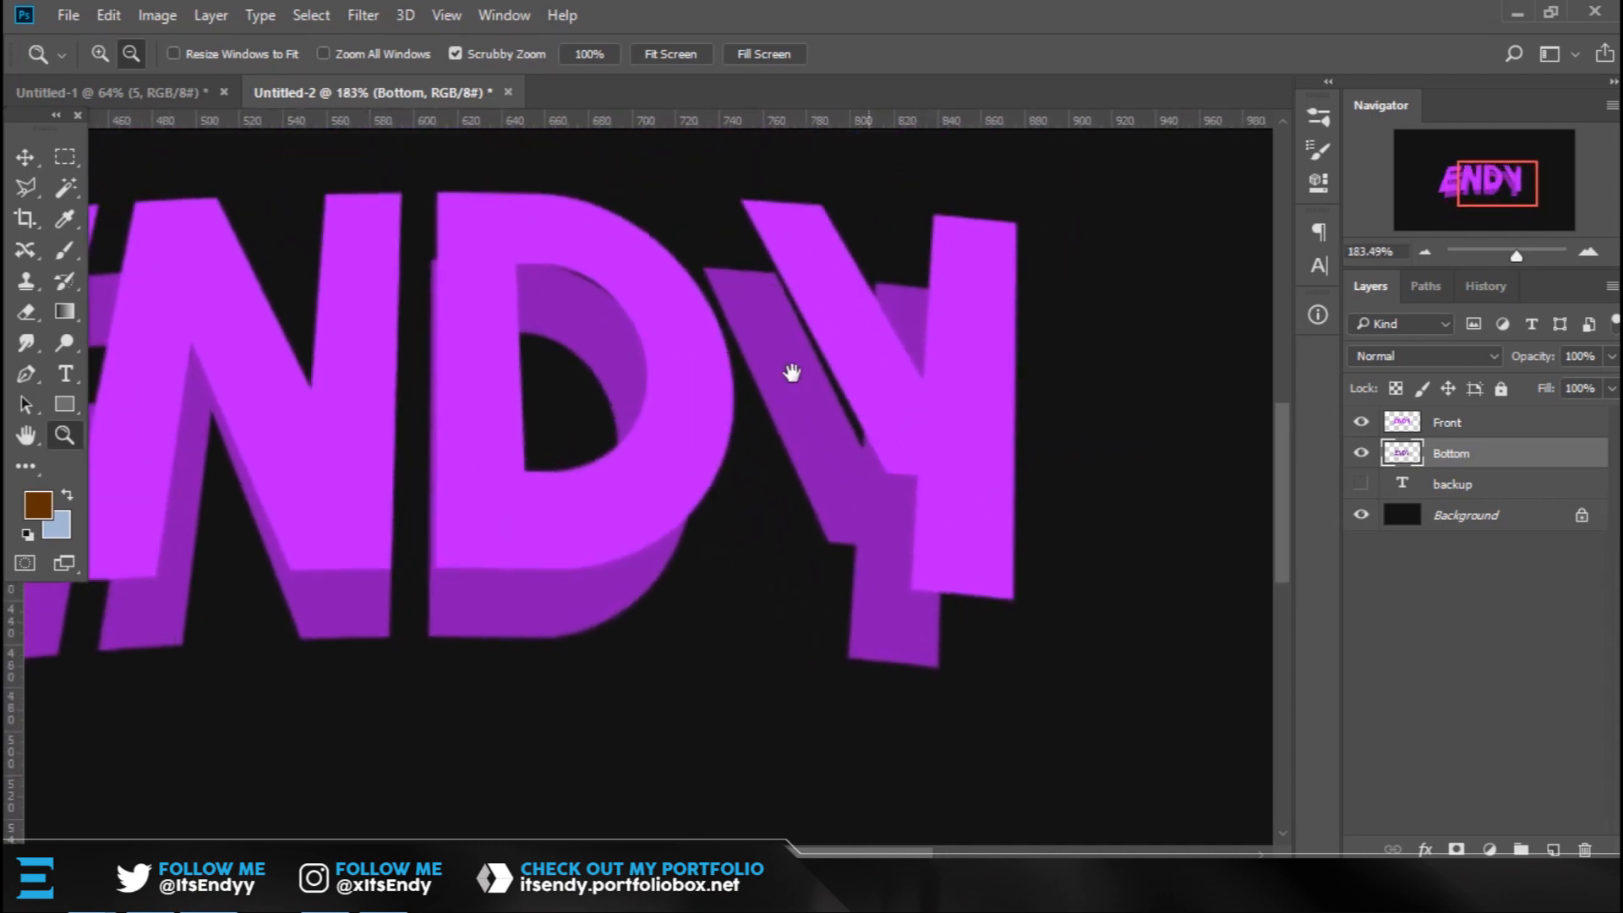
{"action": "left_click_drag", "start_coordinate": [841, 482], "coordinate": [862, 492]}
{"action": "left_click_drag", "start_coordinate": [752, 493], "coordinate": [730, 527]}
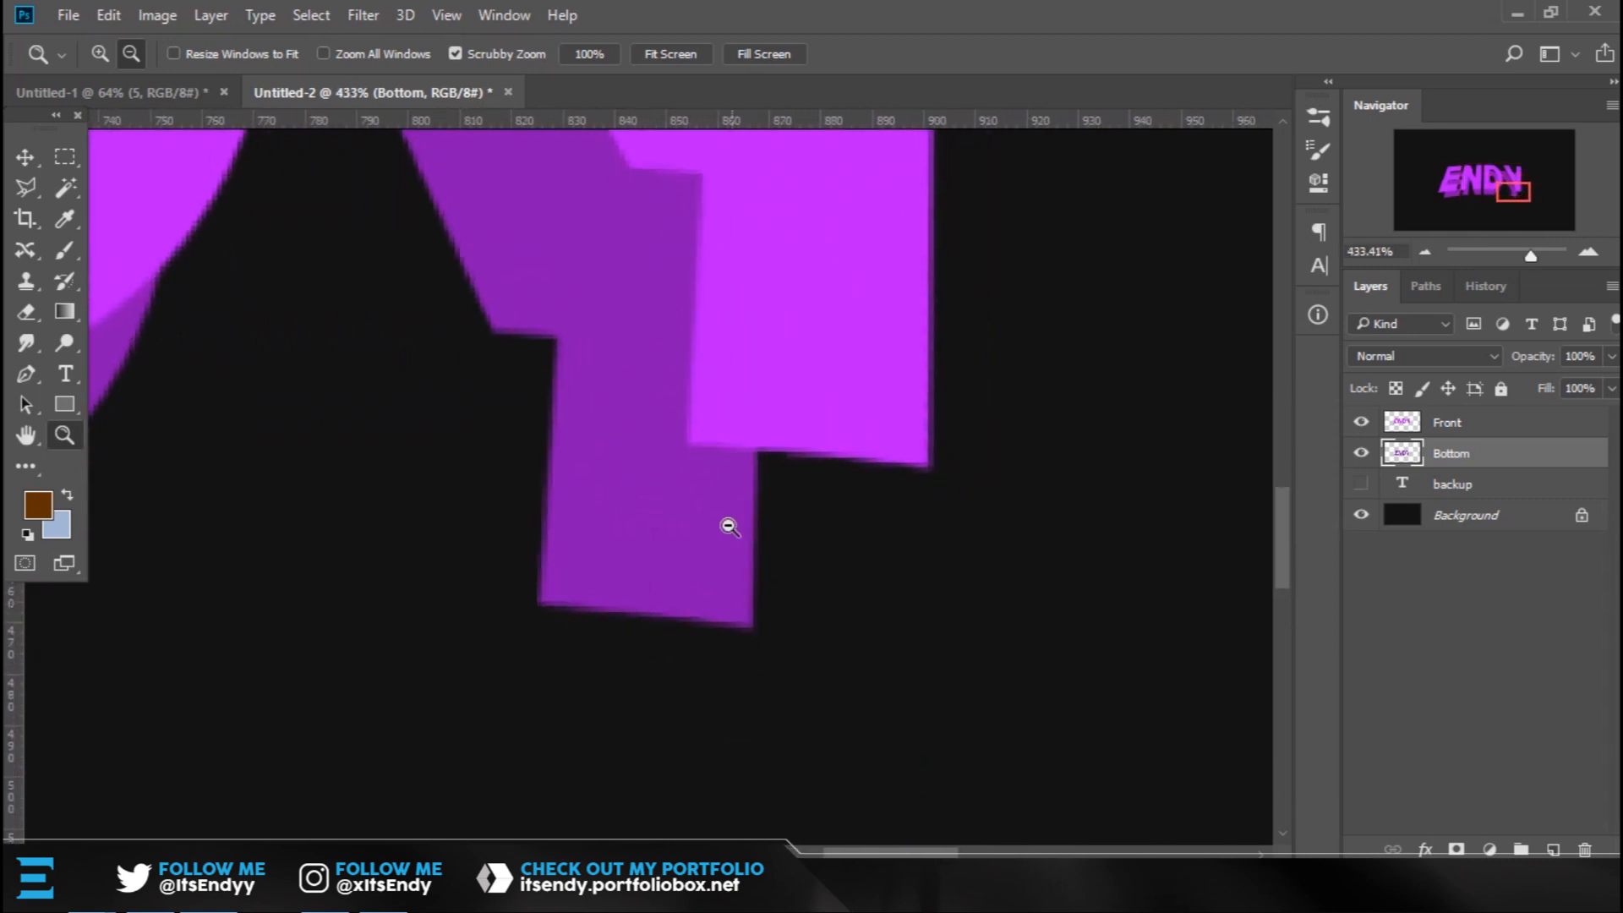
Outline a Polygonal Lasso selection joining the lower outer corners of the Y's foot on the Front and Bottom lettering.
{"action": "key", "text": "l"}
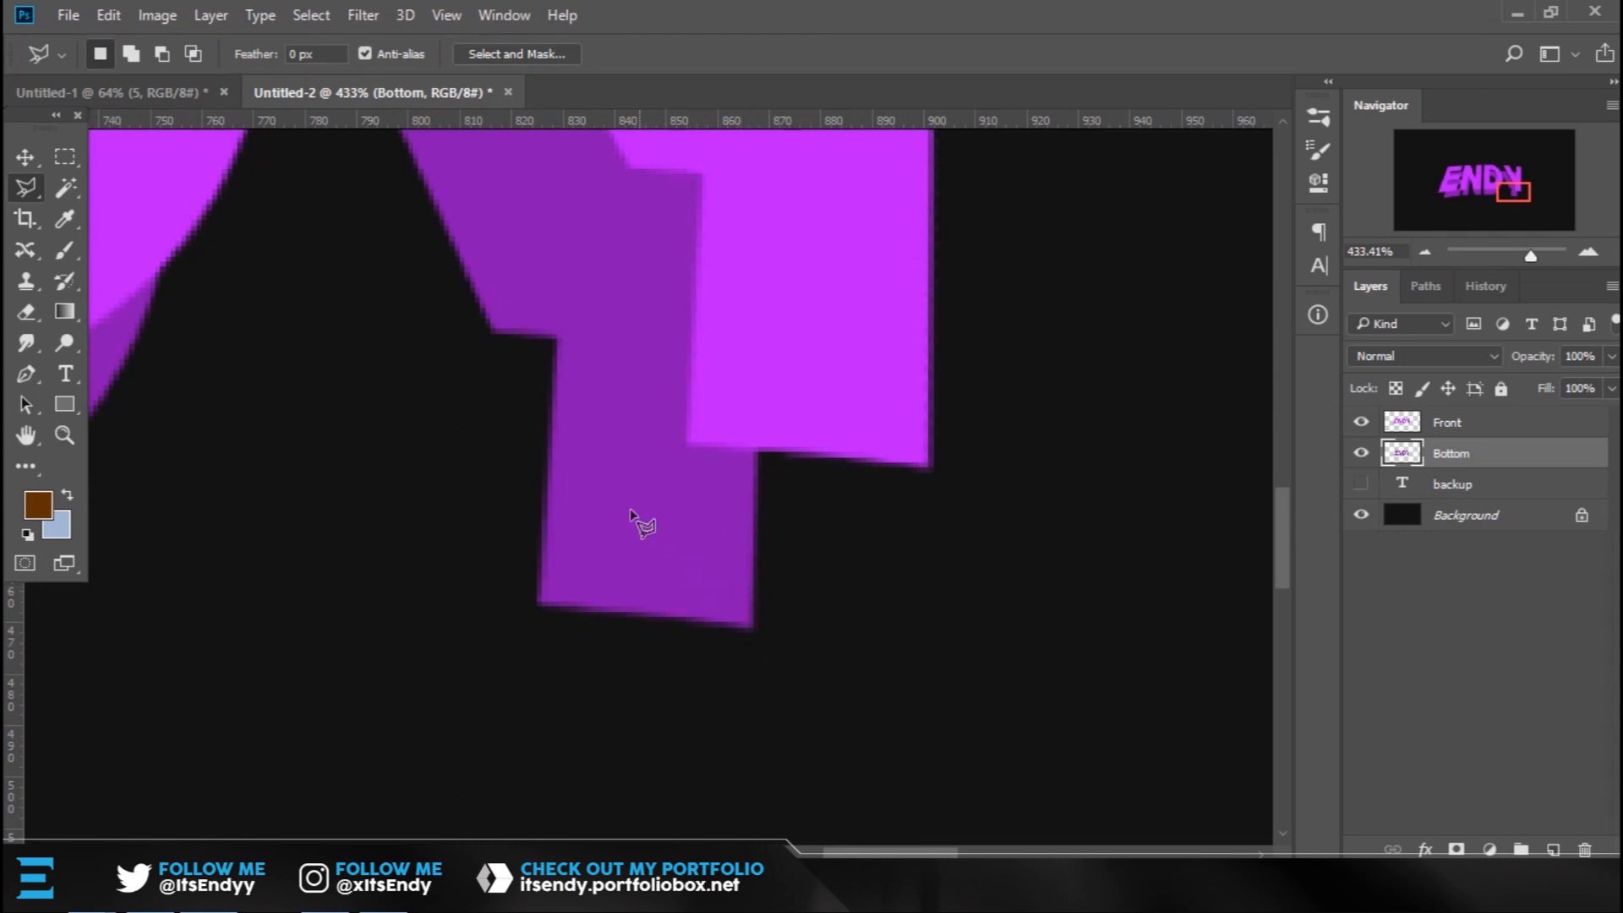
{"action": "left_click", "coordinate": [611, 456]}
{"action": "left_click", "coordinate": [751, 630]}
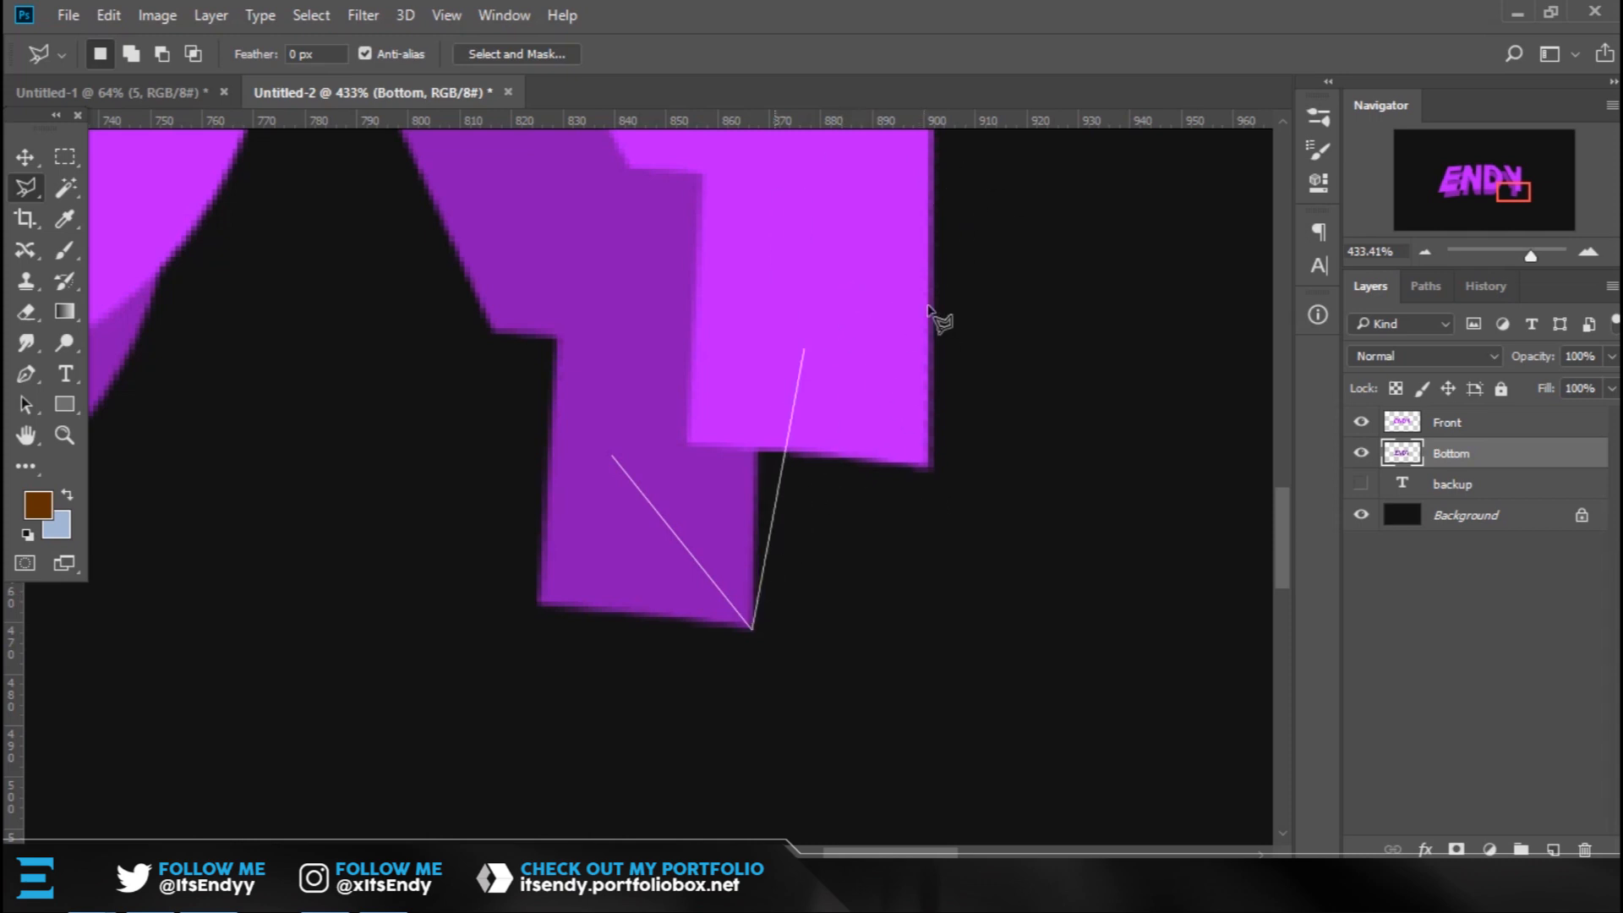
{"action": "left_click", "coordinate": [927, 465]}
{"action": "left_click", "coordinate": [803, 255]}
{"action": "left_click", "coordinate": [631, 375]}
{"action": "double_click", "coordinate": [616, 433]}
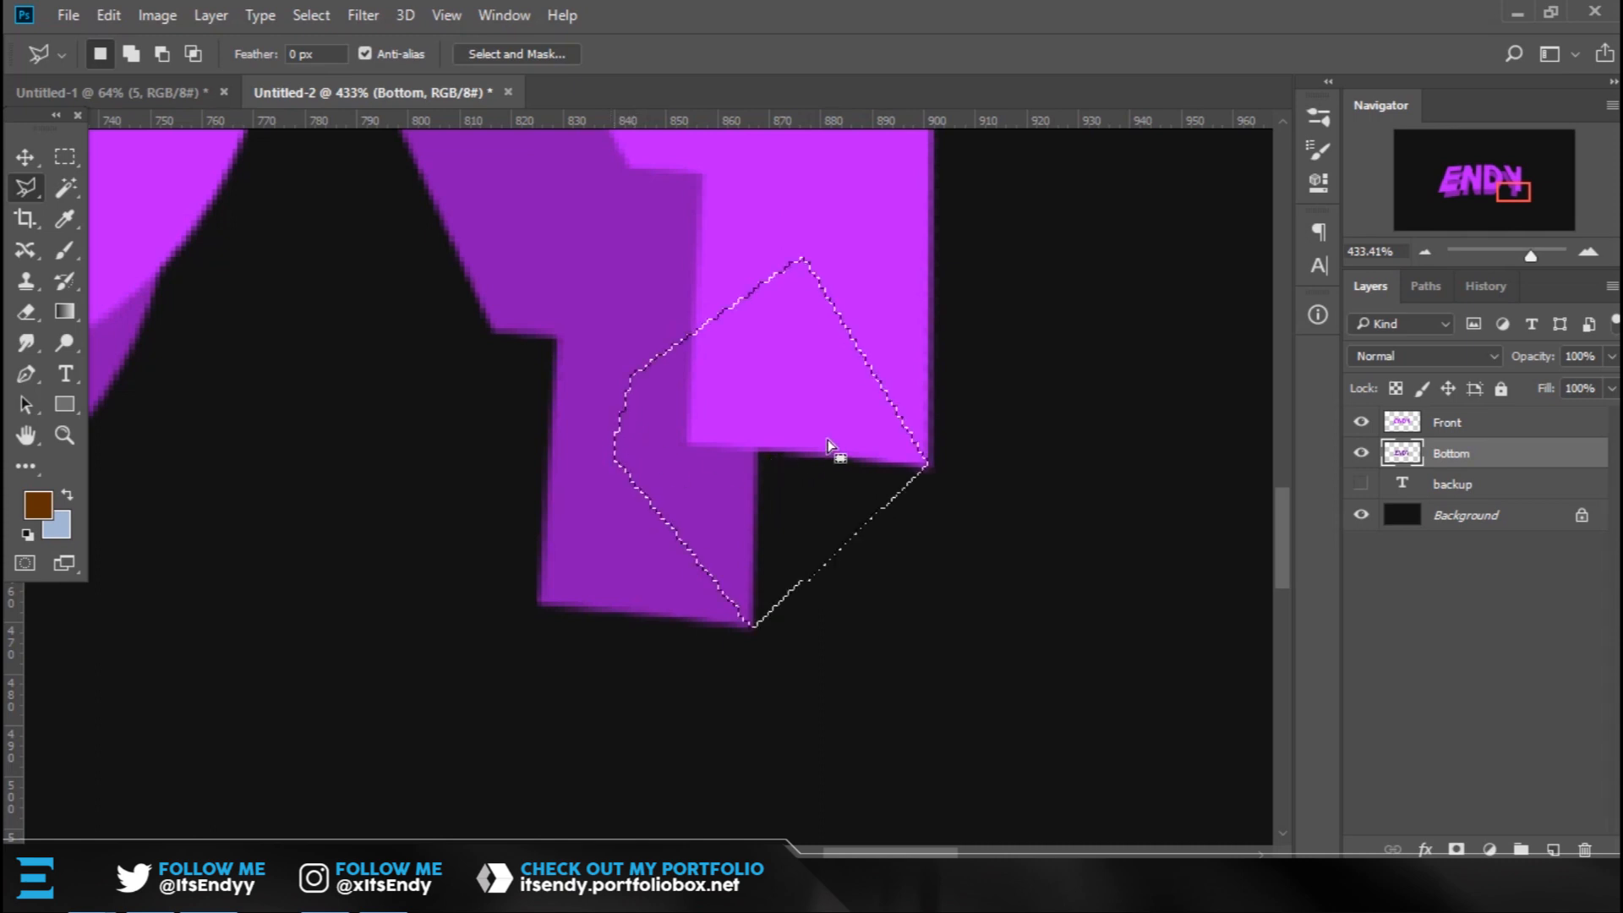
Fill the selection on the Bottom layer with the dark purple 8711b3 sampled from the darker lettering.
{"action": "key", "text": "i"}
{"action": "key", "text": "shift+F5"}
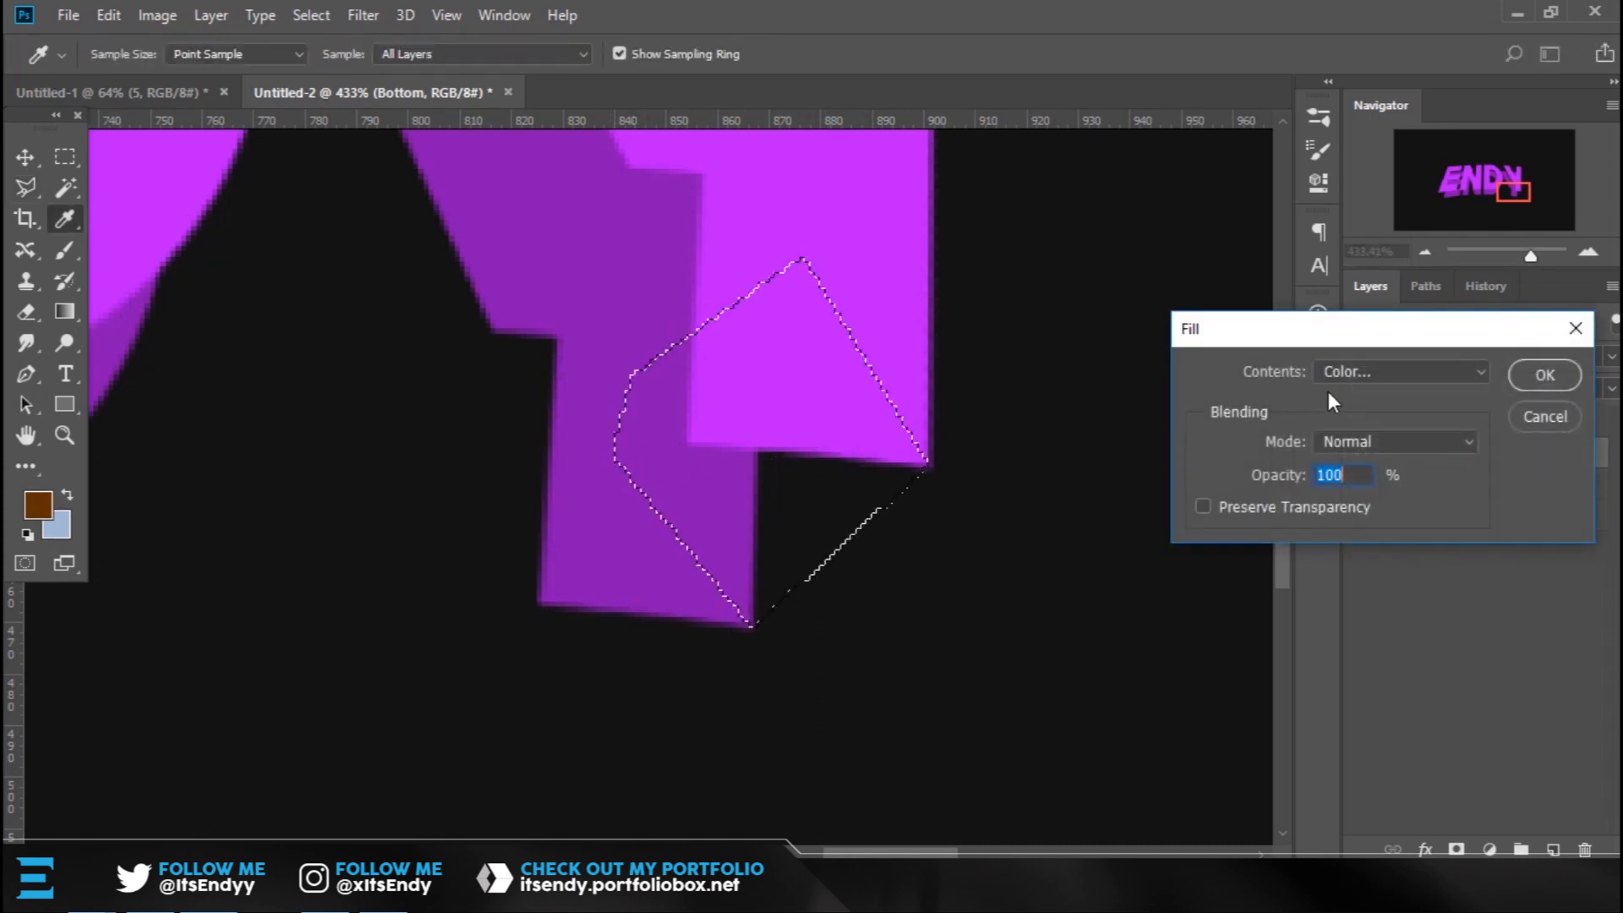
{"action": "left_click_drag", "start_coordinate": [1266, 339], "coordinate": [1057, 210]}
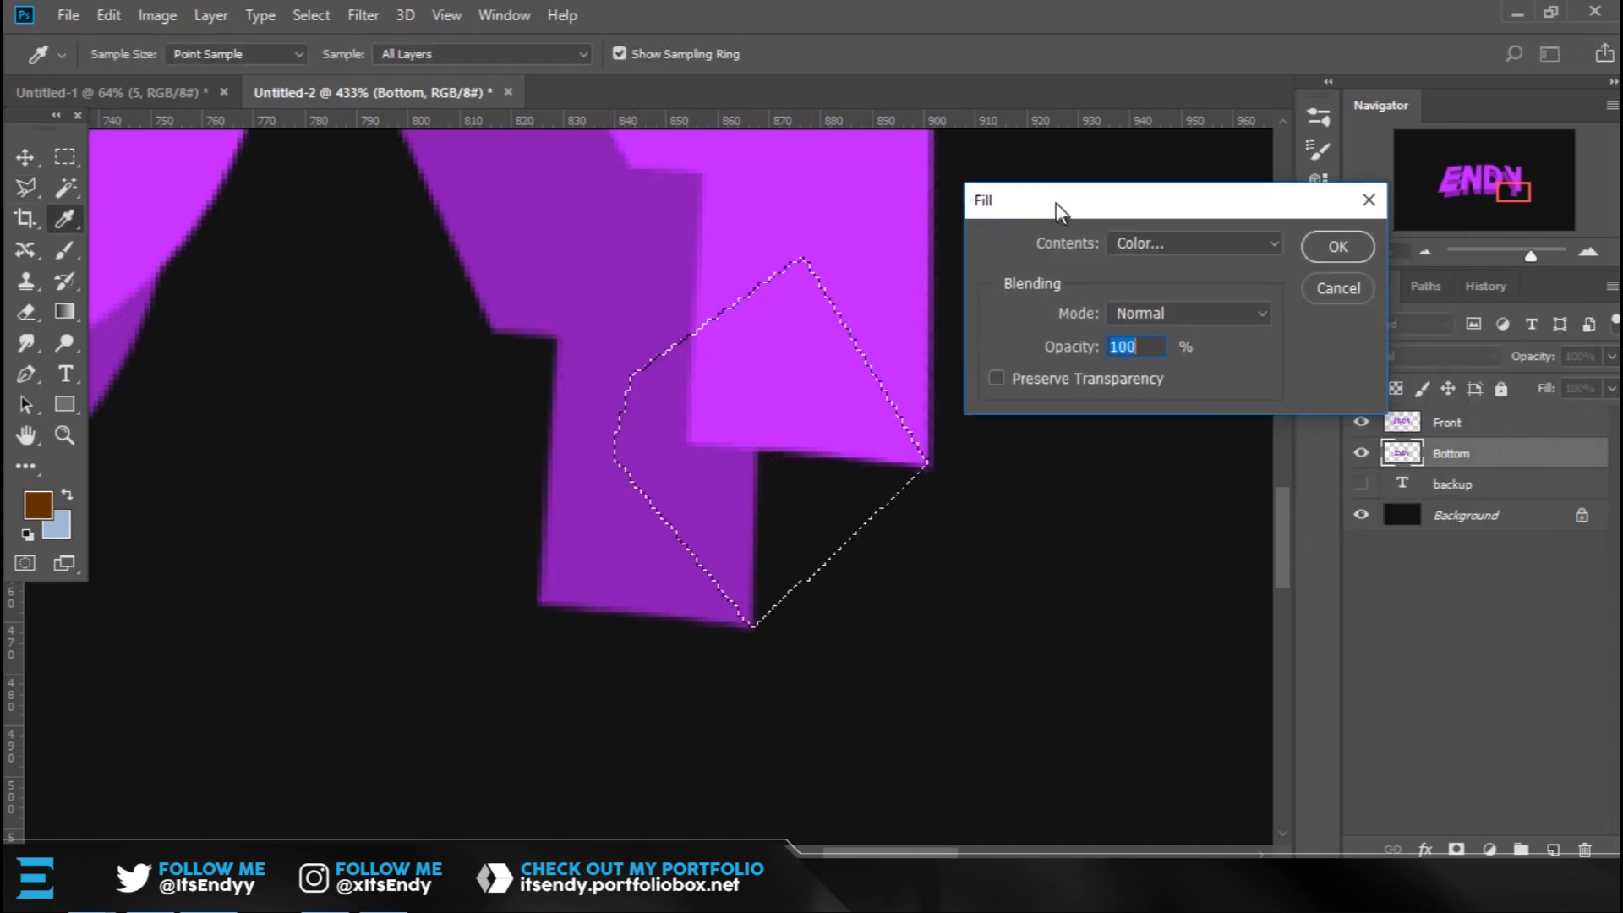
{"action": "left_click", "coordinate": [1158, 245]}
{"action": "left_click", "coordinate": [1145, 301]}
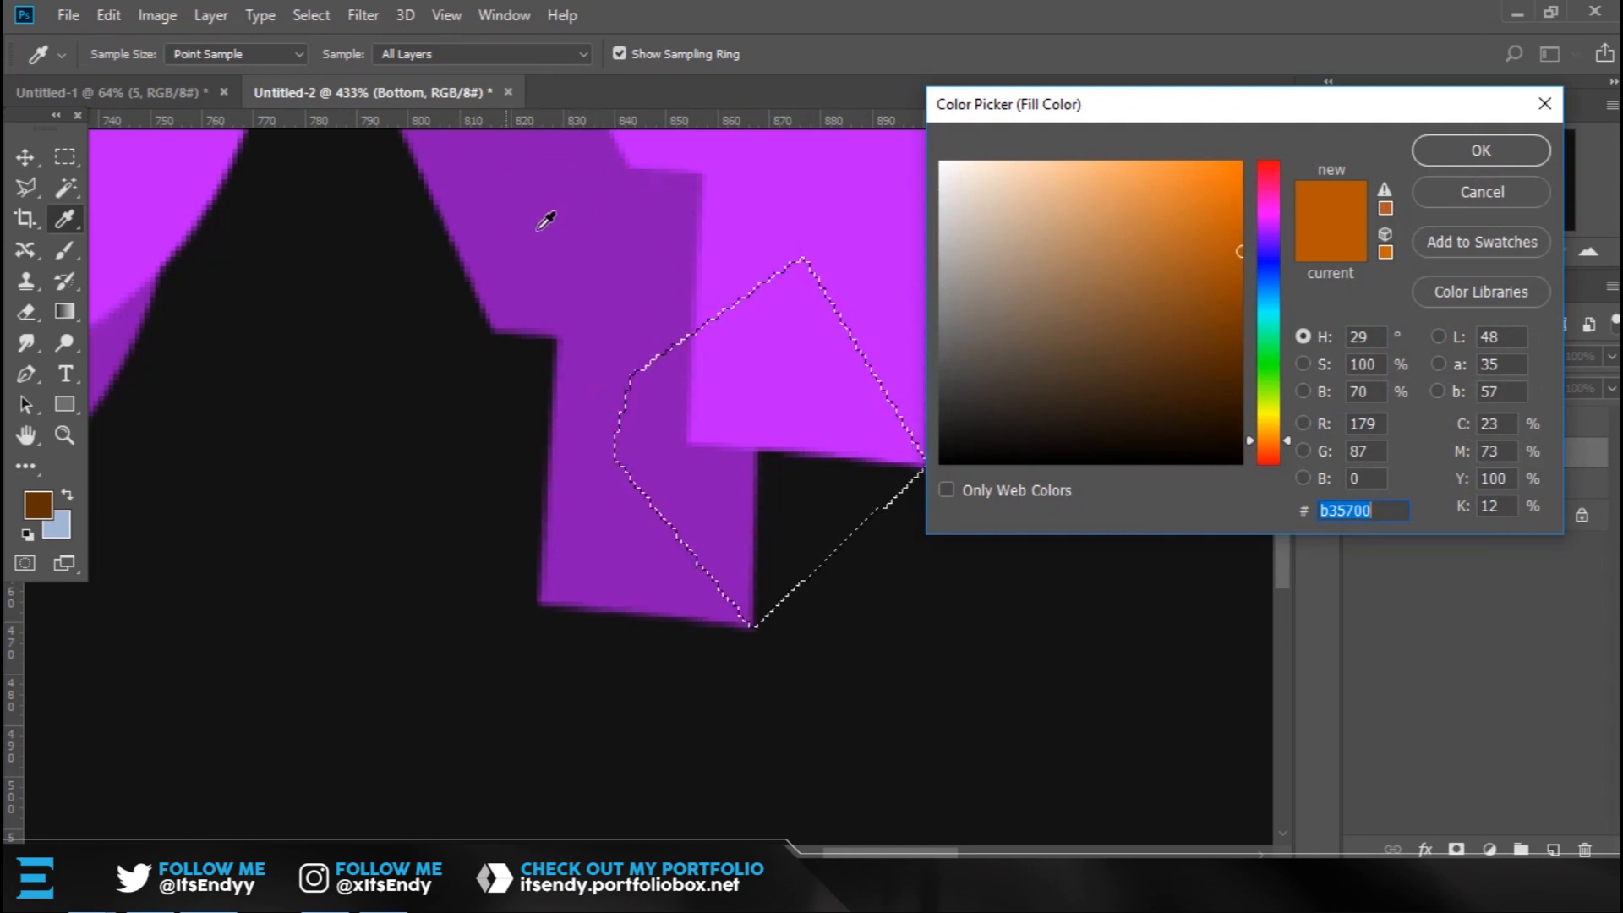
{"action": "left_click", "coordinate": [556, 200]}
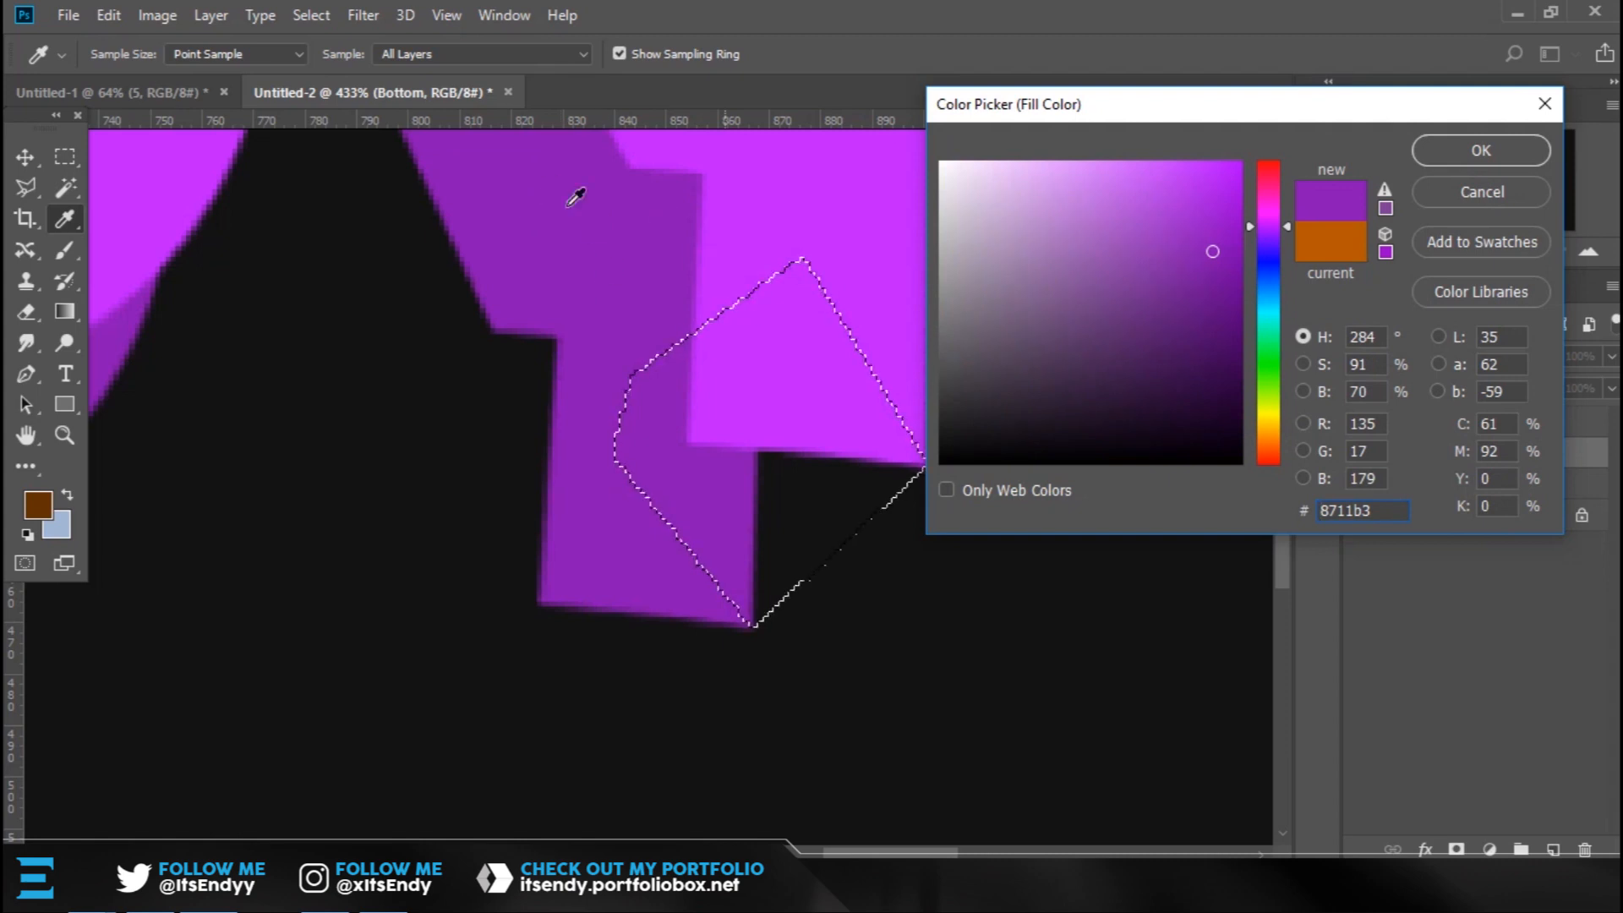
{"action": "left_click", "coordinate": [1501, 150]}
{"action": "left_click", "coordinate": [1338, 246]}
{"action": "key", "text": "l"}
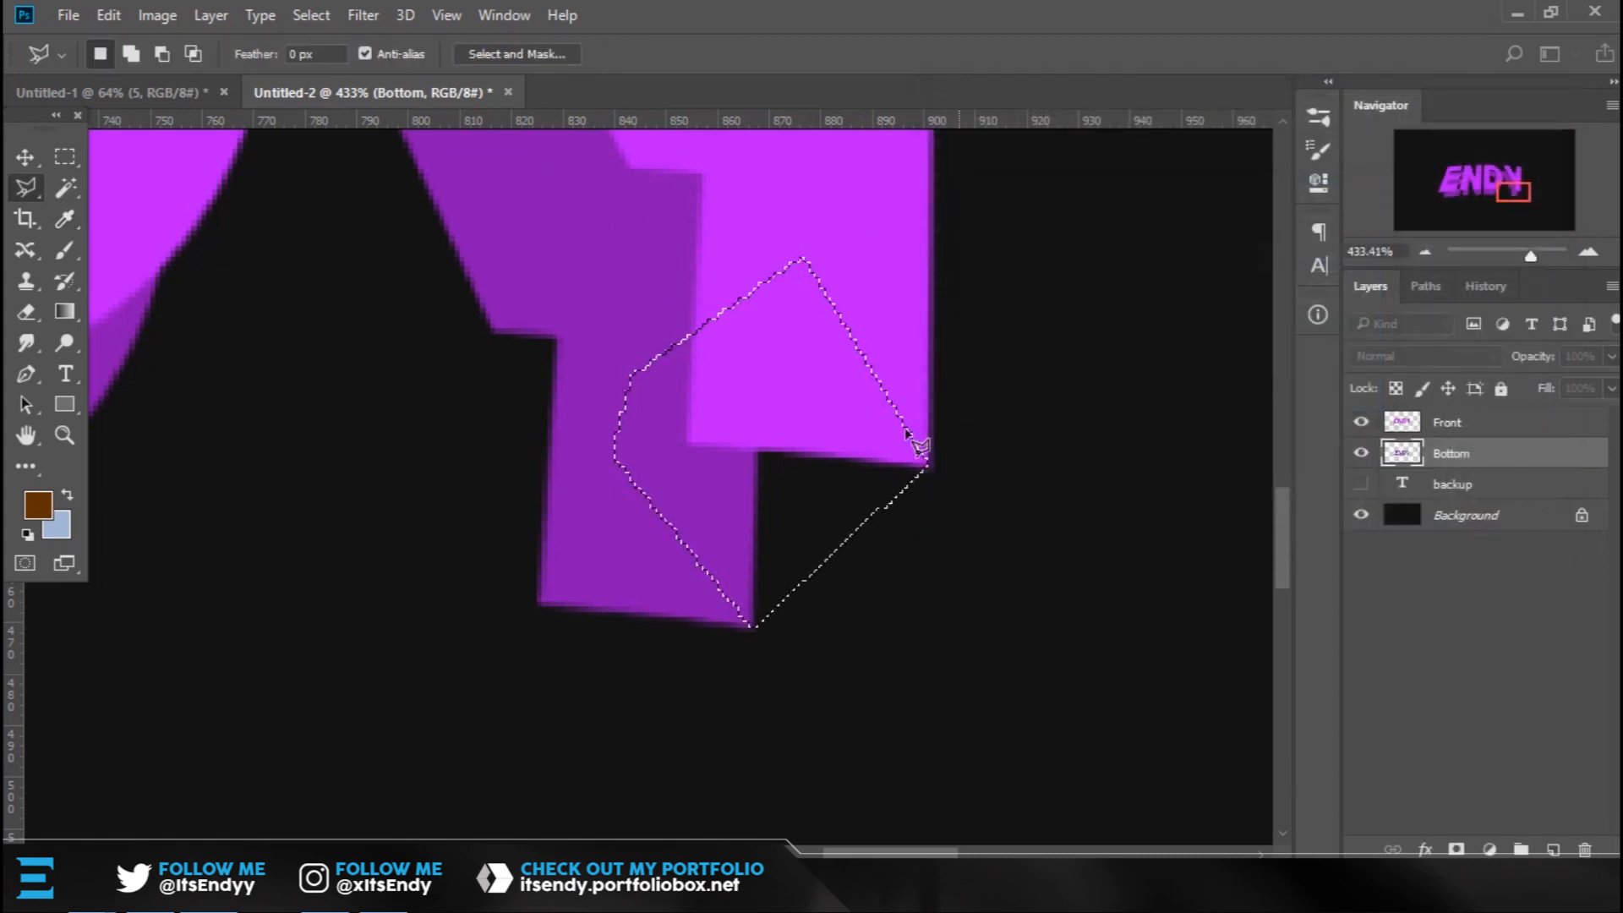
Deselect the filled corner of the Y's foot and check the whole ENDY lettering for remaining gaps.
{"action": "key", "text": "ctrl+d"}
{"action": "key", "text": "z"}
{"action": "left_click_drag", "start_coordinate": [880, 375], "coordinate": [776, 584]}
{"action": "left_click_drag", "start_coordinate": [819, 444], "coordinate": [773, 506]}
{"action": "left_click_drag", "start_coordinate": [833, 605], "coordinate": [848, 540]}
{"action": "left_click_drag", "start_coordinate": [803, 482], "coordinate": [749, 533]}
{"action": "left_click_drag", "start_coordinate": [761, 420], "coordinate": [782, 460]}
{"action": "left_click_drag", "start_coordinate": [702, 259], "coordinate": [705, 511]}
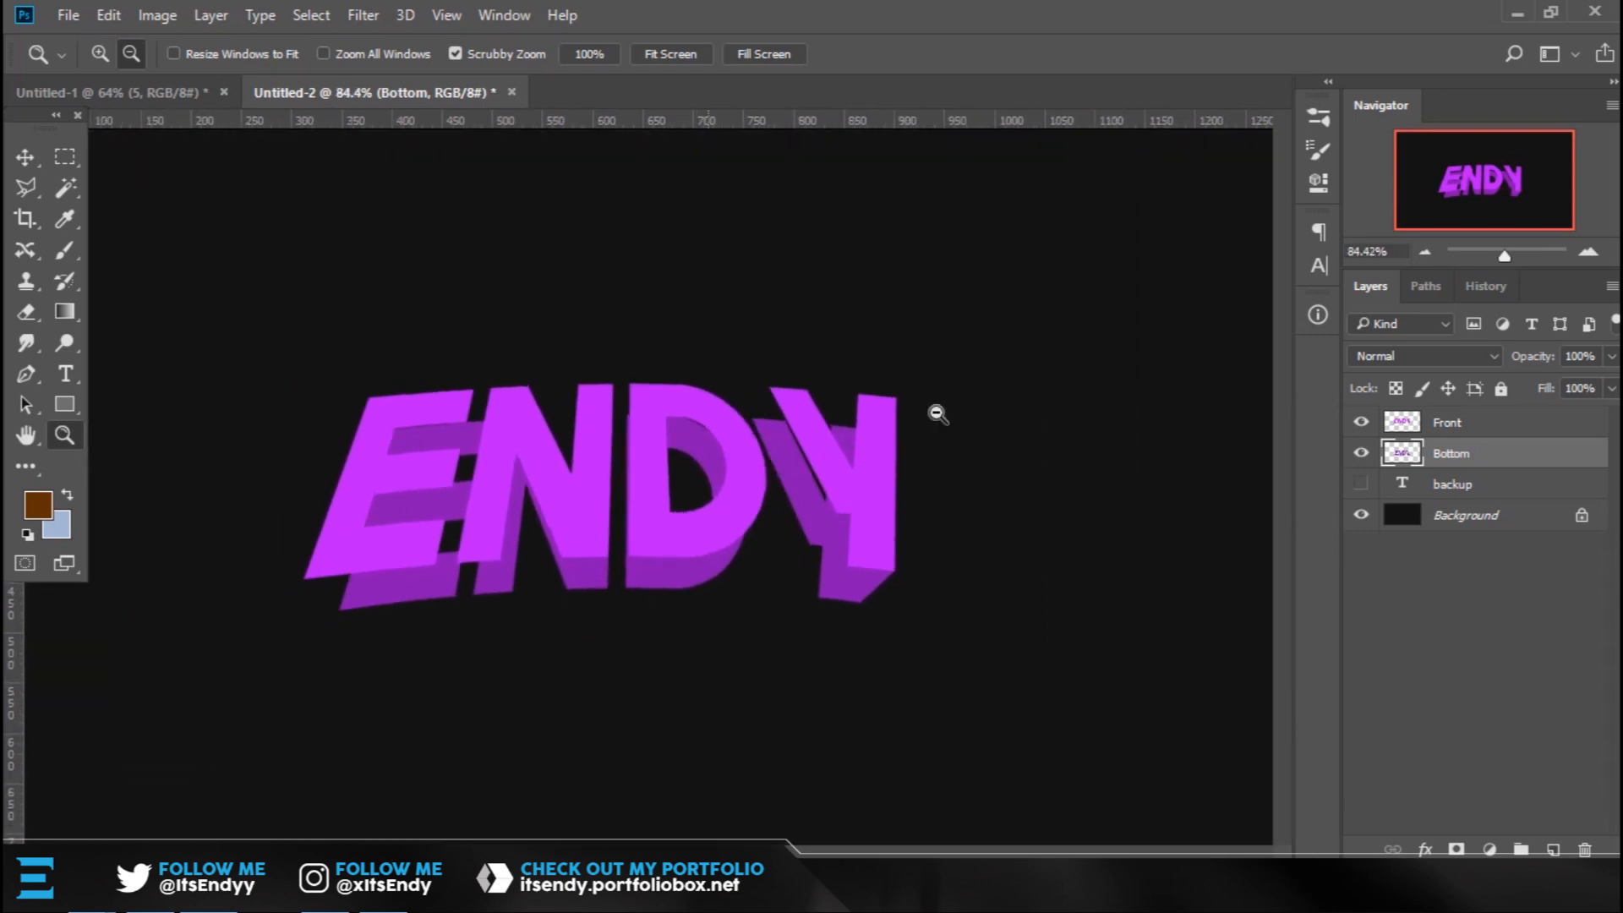
Lasso the gap between the Front and Bottom upper corners of the Y's left arm and fill it with dark purple.
{"action": "left_click_drag", "start_coordinate": [877, 406], "coordinate": [749, 389]}
{"action": "mouse_move", "coordinate": [674, 312]}
{"action": "left_mouse_down"}
{"action": "mouse_move", "coordinate": [710, 313]}
{"action": "mouse_move", "coordinate": [700, 367]}
{"action": "left_mouse_up"}
{"action": "key", "text": "l"}
{"action": "left_click", "coordinate": [653, 518]}
{"action": "left_click", "coordinate": [548, 429]}
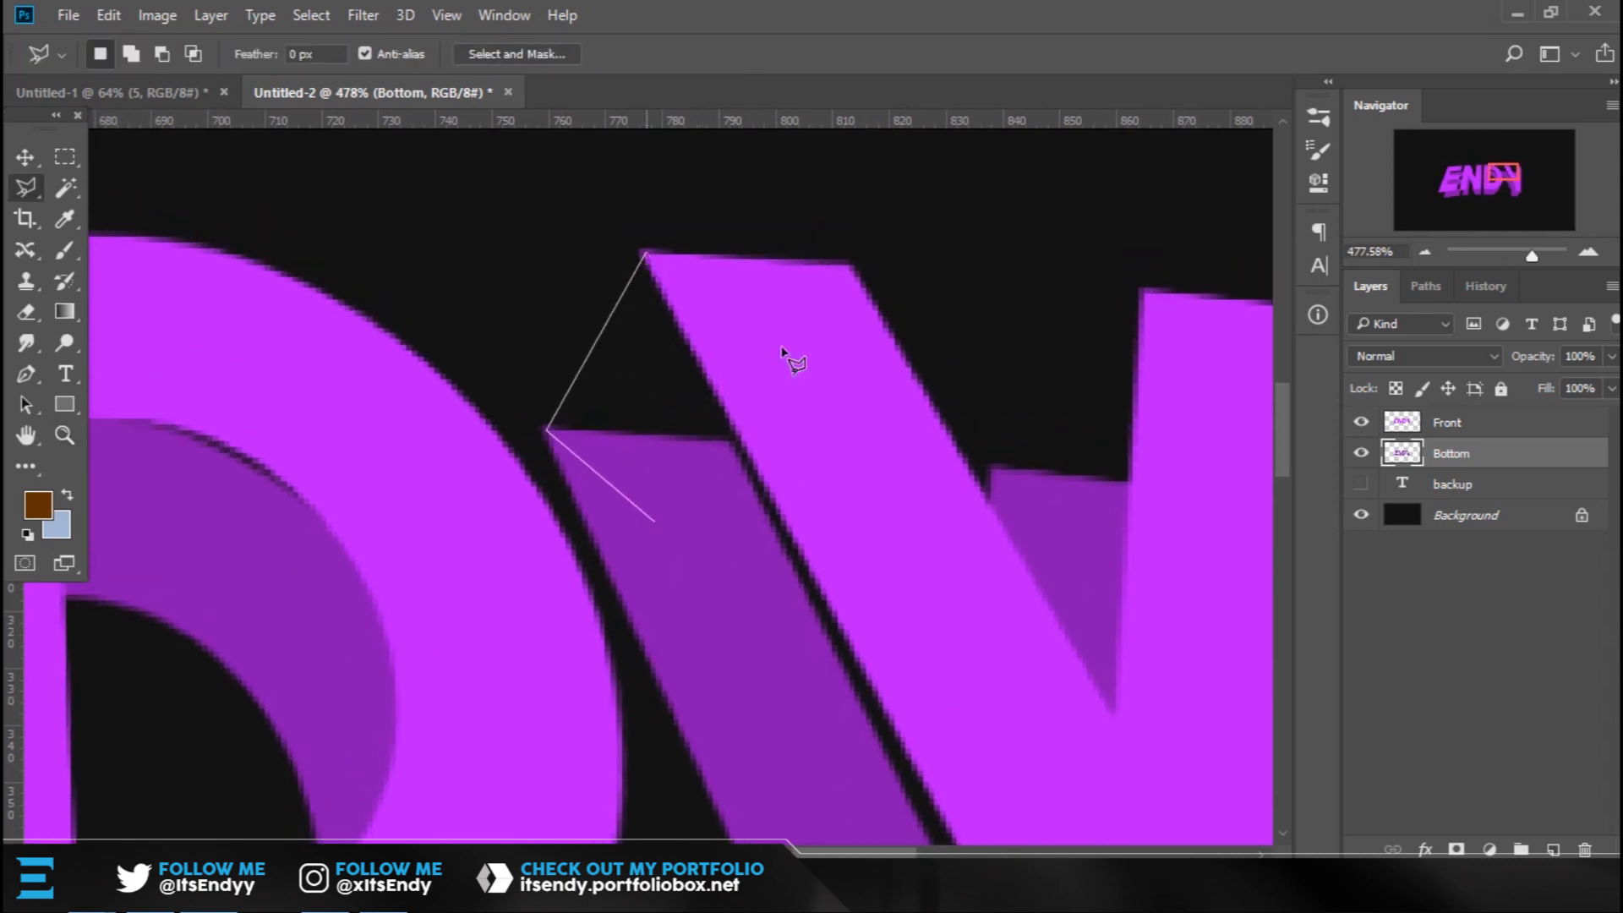
{"action": "left_click", "coordinate": [646, 254]}
{"action": "left_click", "coordinate": [899, 485]}
{"action": "left_click", "coordinate": [688, 482]}
{"action": "left_click", "coordinate": [599, 413]}
{"action": "key", "text": "shift+F5"}
{"action": "left_click", "coordinate": [1336, 244]}
{"action": "key", "text": "ctrl+d"}
Lasso the gap joining the upper inner corners of the Y's right arm and fill it with dark purple.
{"action": "left_click", "coordinate": [924, 505]}
{"action": "left_click", "coordinate": [804, 377]}
{"action": "left_click", "coordinate": [956, 203]}
{"action": "left_click", "coordinate": [1094, 370]}
{"action": "left_click", "coordinate": [1004, 608]}
{"action": "left_click", "coordinate": [922, 503]}
{"action": "key", "text": "shift+F5"}
{"action": "left_click", "coordinate": [1334, 244]}
Draw a curved Pen path from the lower edge of the Bottom D up to the outer right curve of the Front D.
{"action": "mouse_move", "coordinate": [946, 478]}
{"action": "left_mouse_down"}
{"action": "mouse_move", "coordinate": [818, 570]}
{"action": "mouse_move", "coordinate": [869, 568]}
{"action": "left_mouse_up"}
{"action": "left_click_drag", "start_coordinate": [592, 643], "coordinate": [692, 547]}
{"action": "left_click_drag", "start_coordinate": [832, 495], "coordinate": [809, 541]}
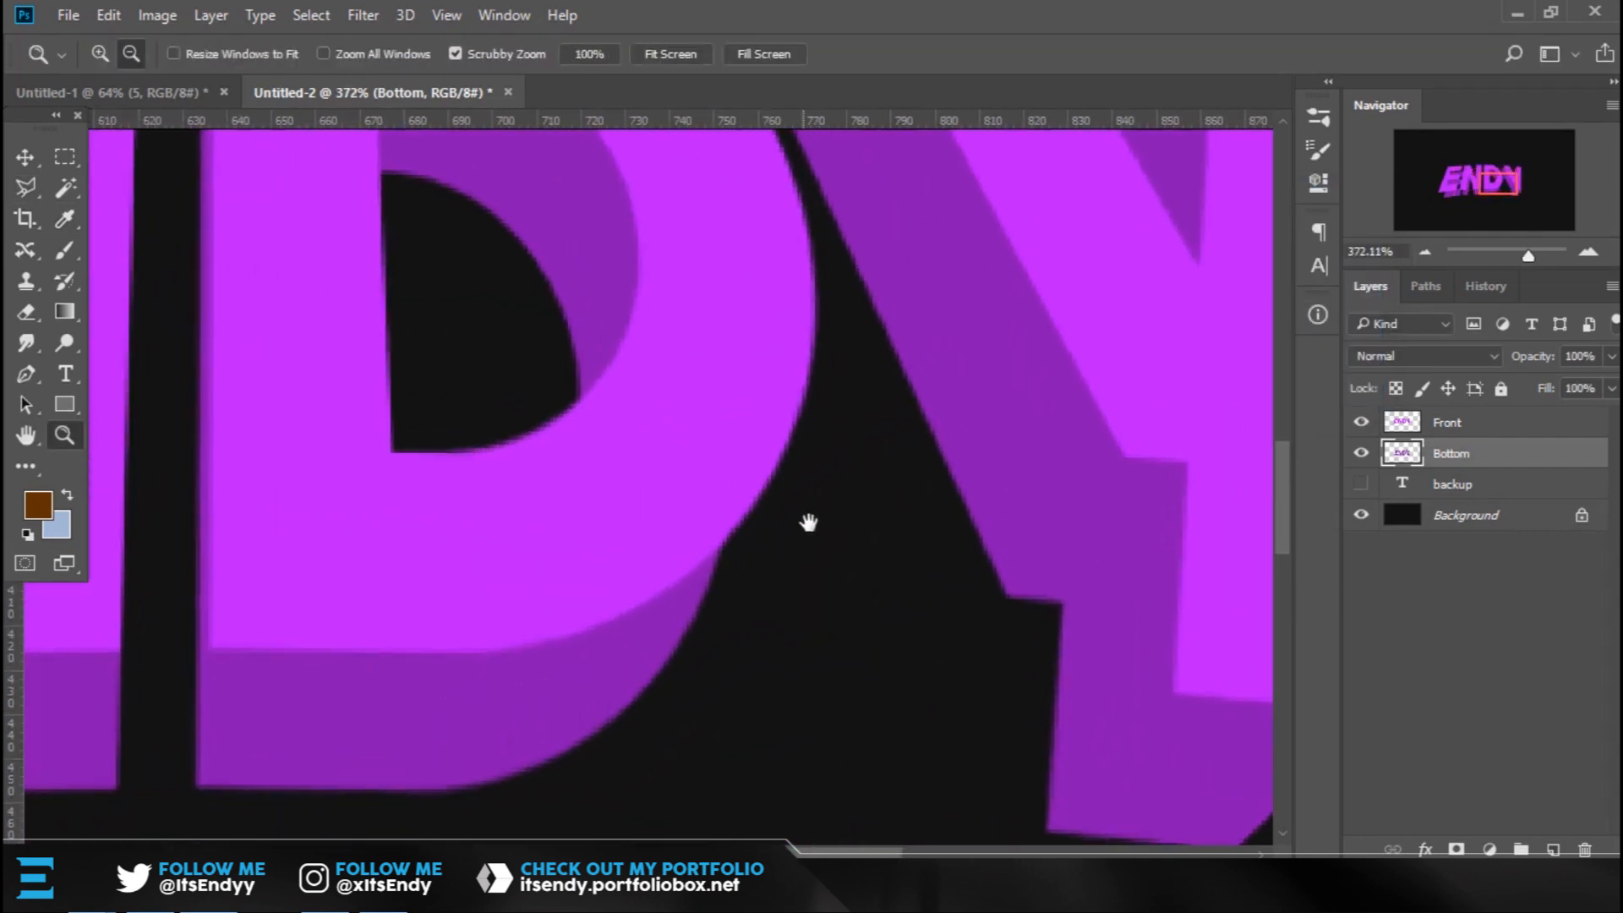
{"action": "left_click_drag", "start_coordinate": [796, 420], "coordinate": [801, 427]}
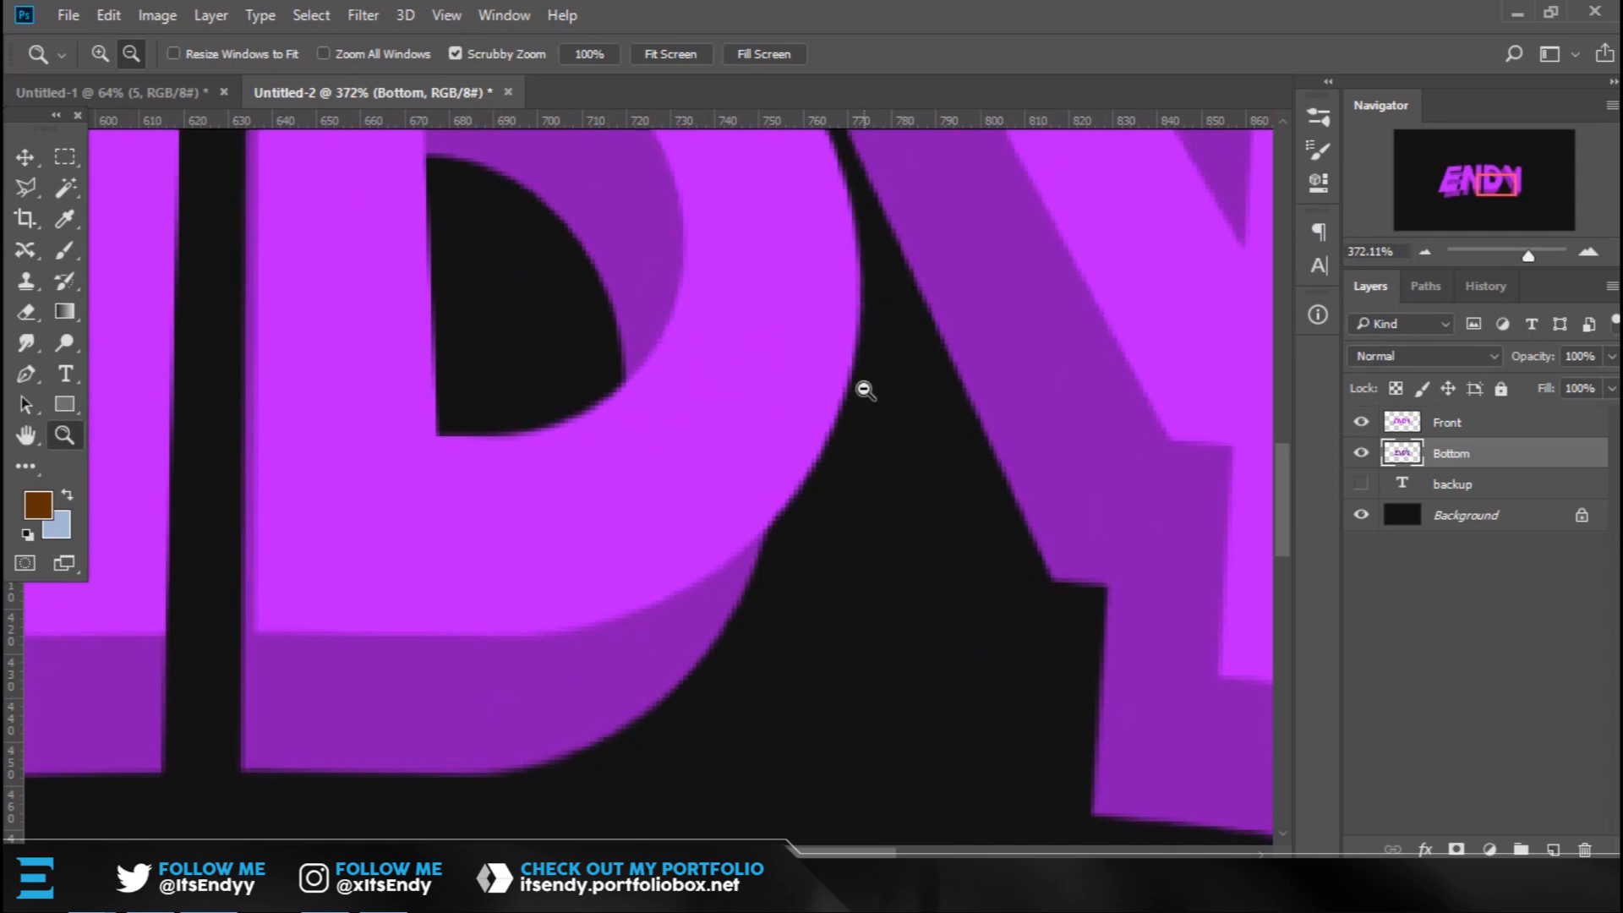
{"action": "key", "text": "p"}
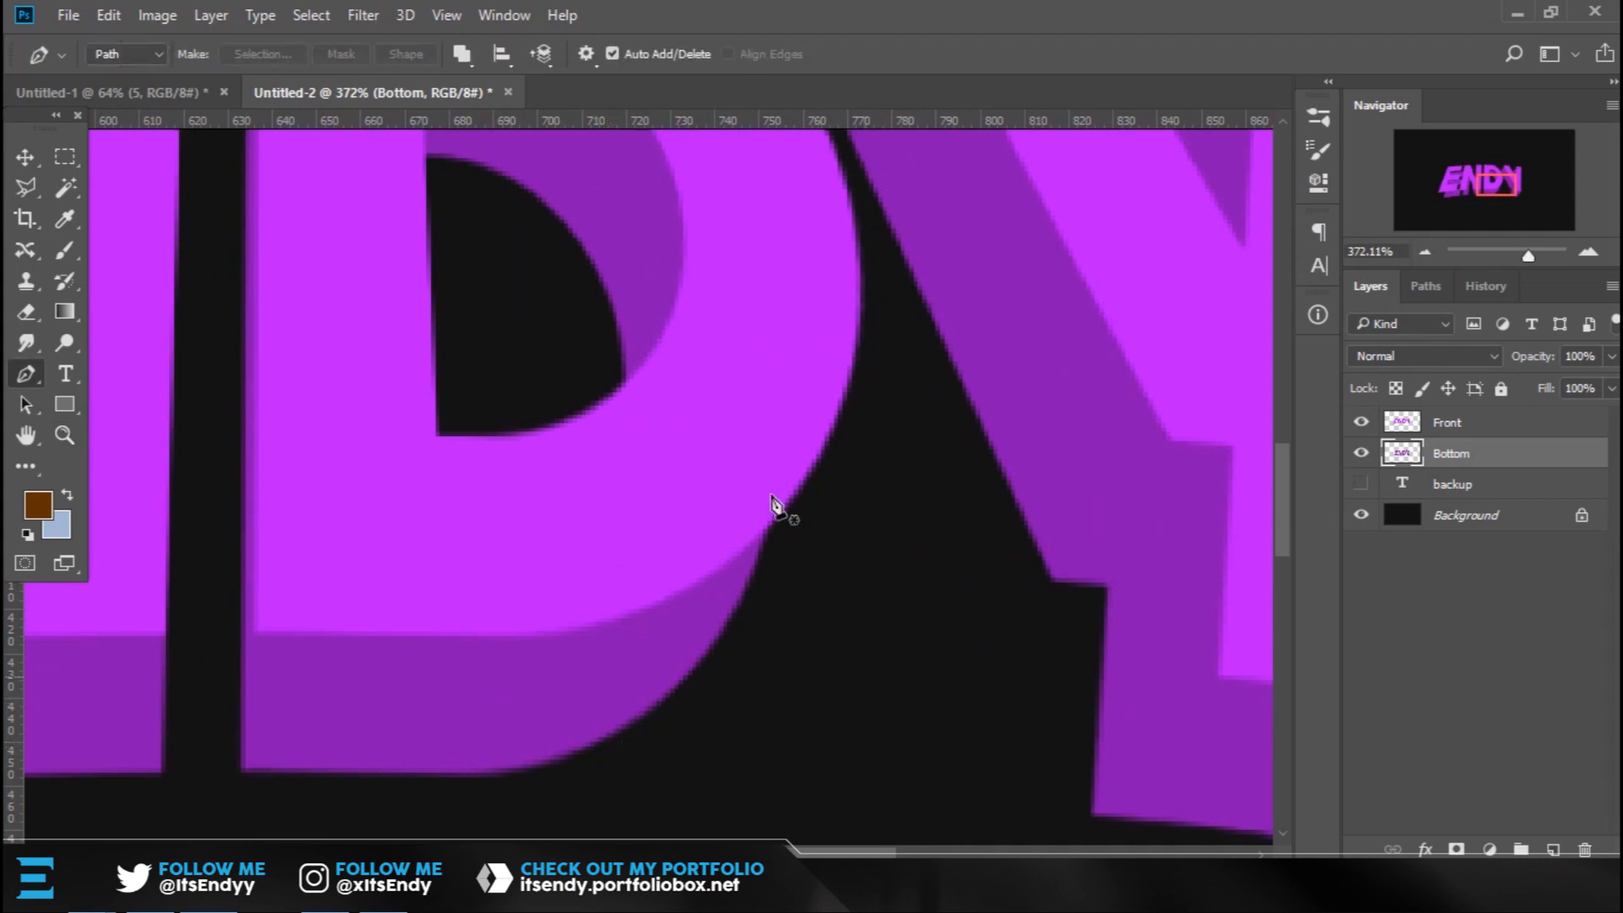
{"action": "left_click_drag", "start_coordinate": [919, 298], "coordinate": [941, 536]}
{"action": "left_click_drag", "start_coordinate": [872, 386], "coordinate": [939, 197]}
{"action": "left_click_drag", "start_coordinate": [820, 589], "coordinate": [831, 507]}
{"action": "left_click_drag", "start_coordinate": [824, 367], "coordinate": [804, 375]}
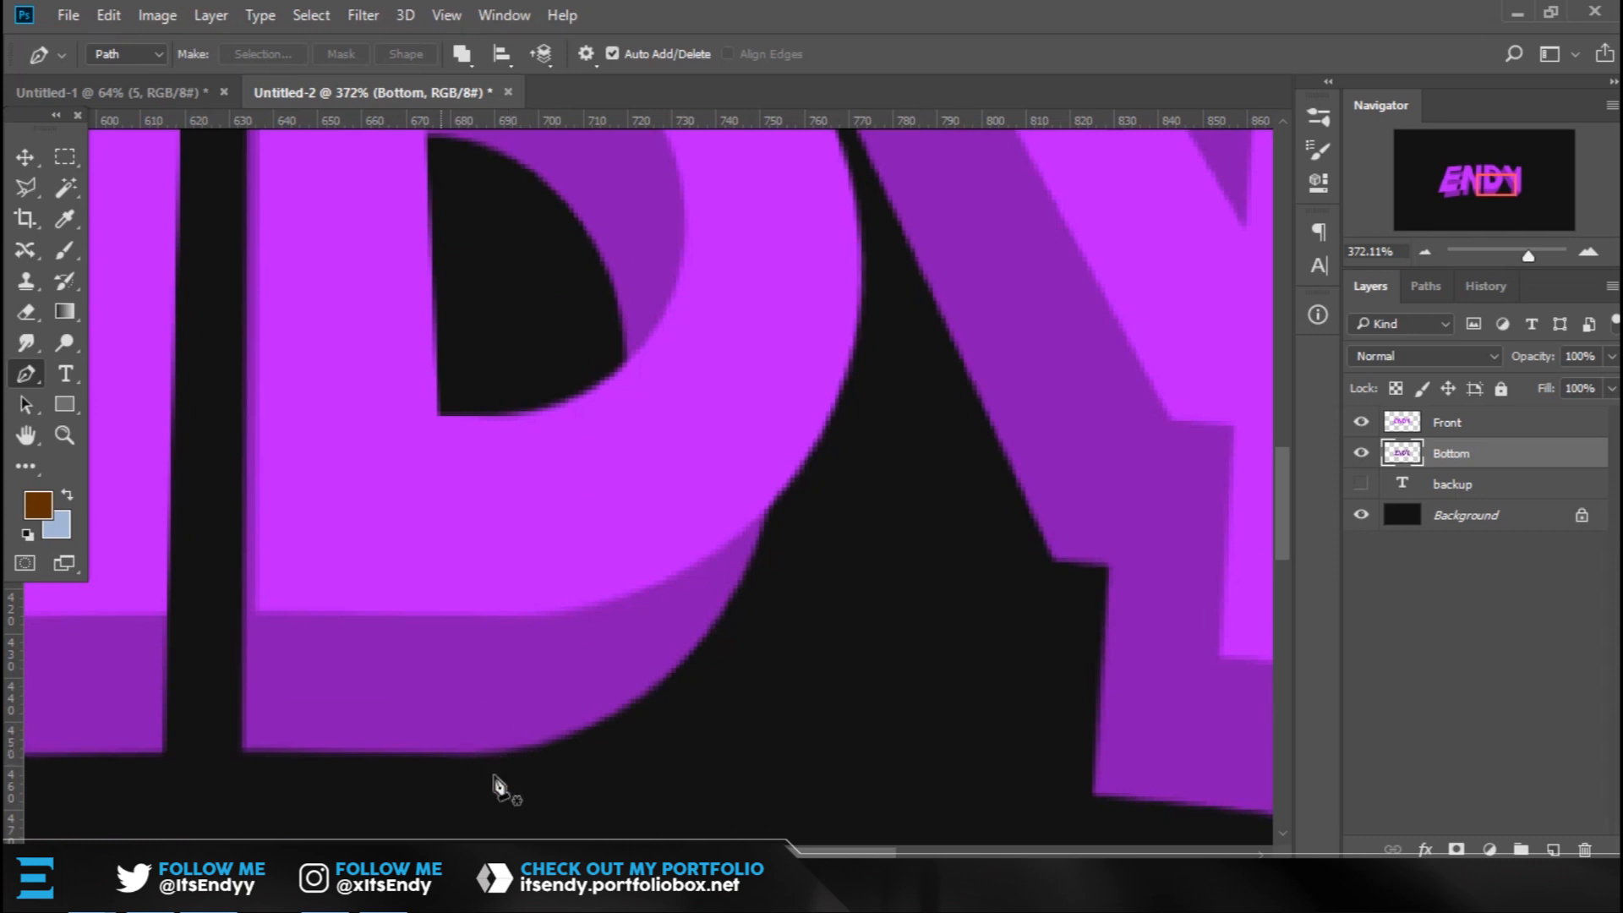
{"action": "left_click", "coordinate": [472, 758]}
{"action": "left_click_drag", "start_coordinate": [841, 386], "coordinate": [780, 421]}
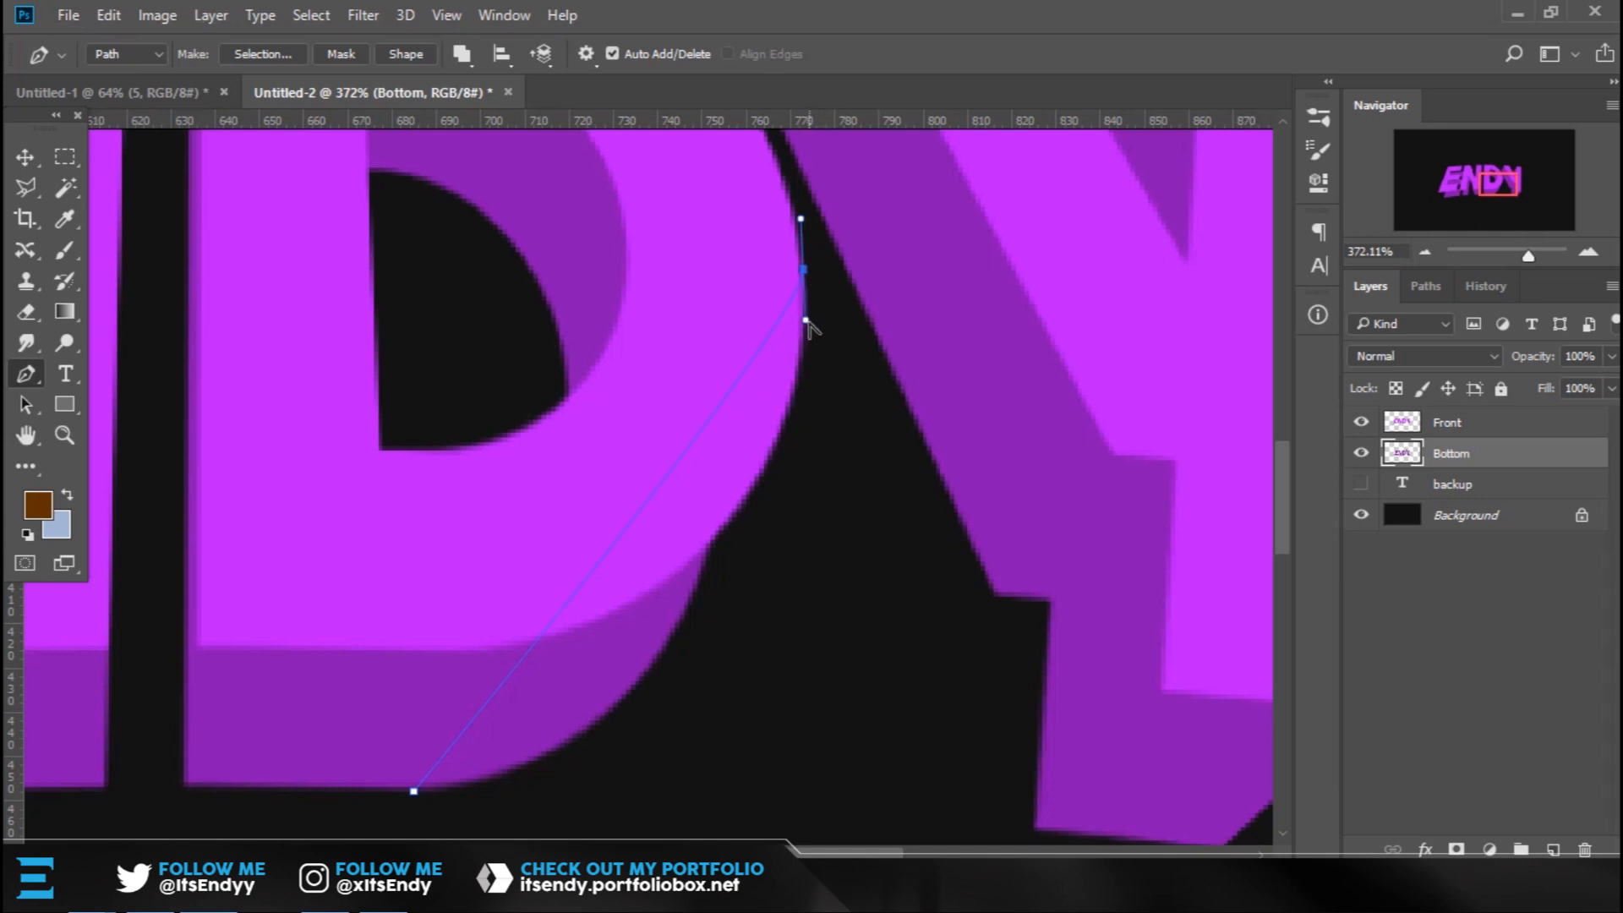
{"action": "left_click_drag", "start_coordinate": [814, 384], "coordinate": [811, 756]}
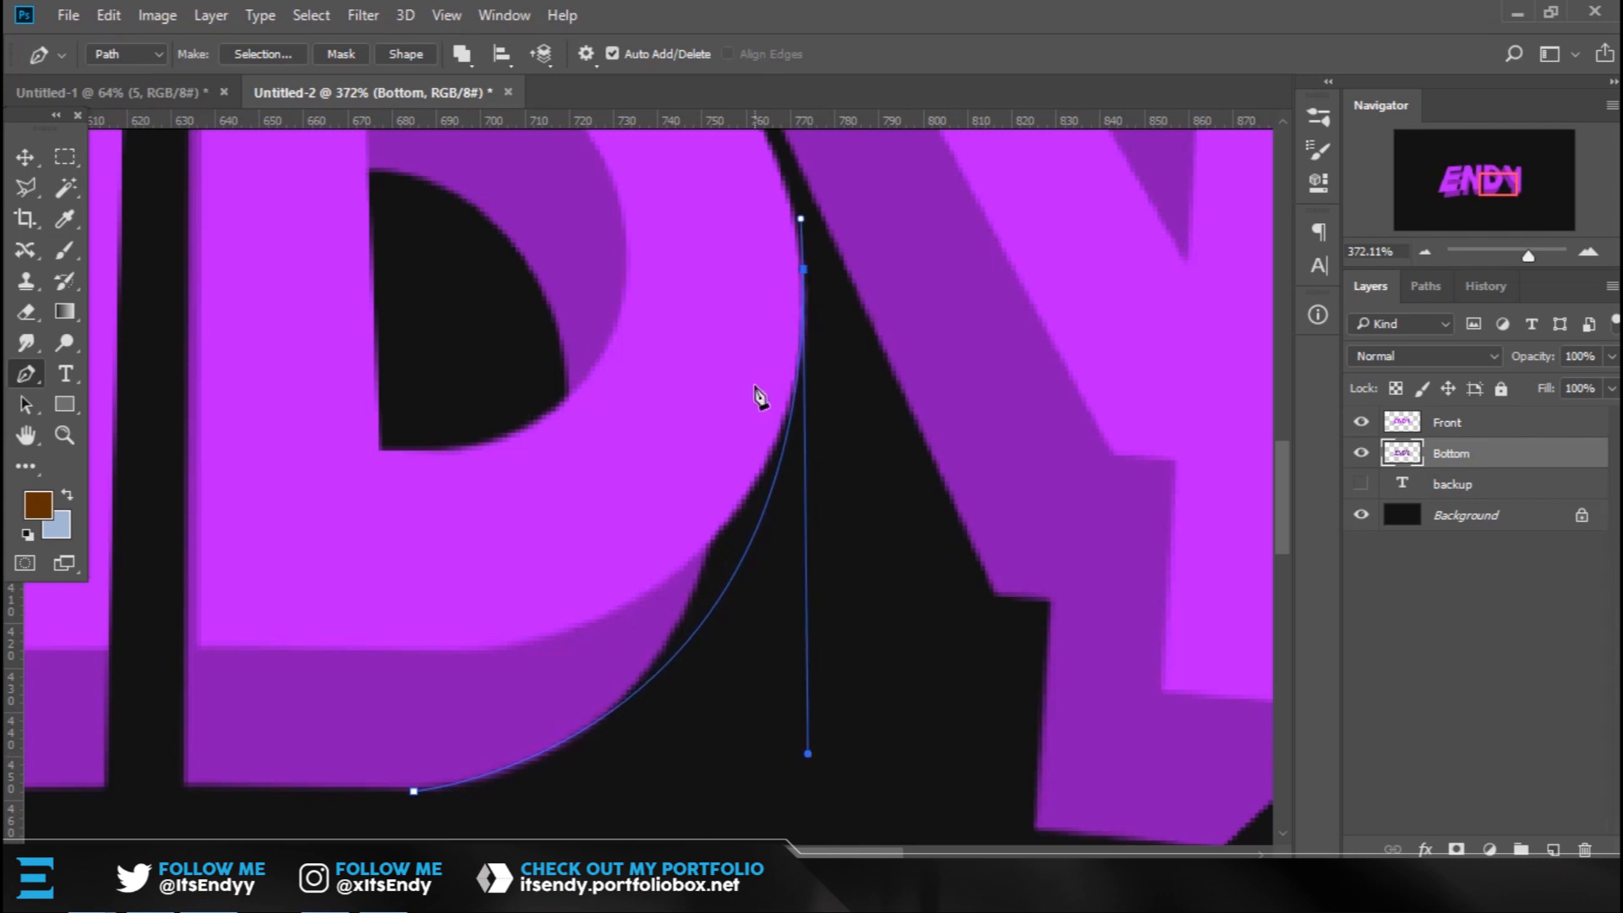
Close the path with straight segments through the inside of the D and convert it into a selection.
{"action": "left_click", "coordinate": [803, 268], "text": "alt"}
{"action": "left_click", "coordinate": [662, 407]}
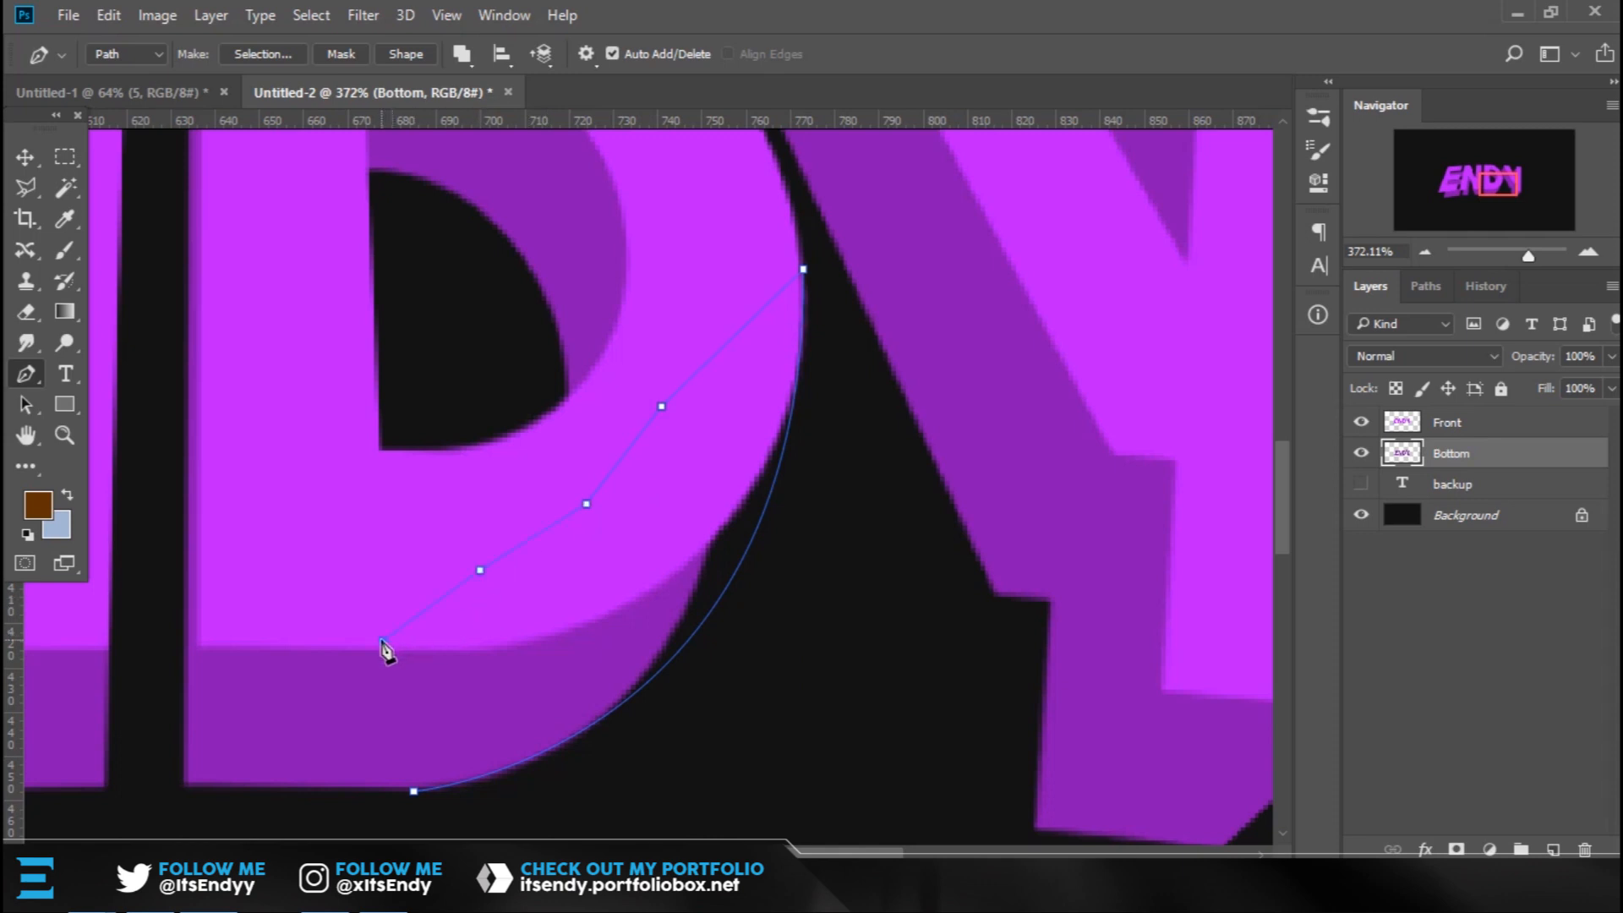
{"action": "left_click", "coordinate": [413, 790]}
{"action": "right_click", "coordinate": [700, 499]}
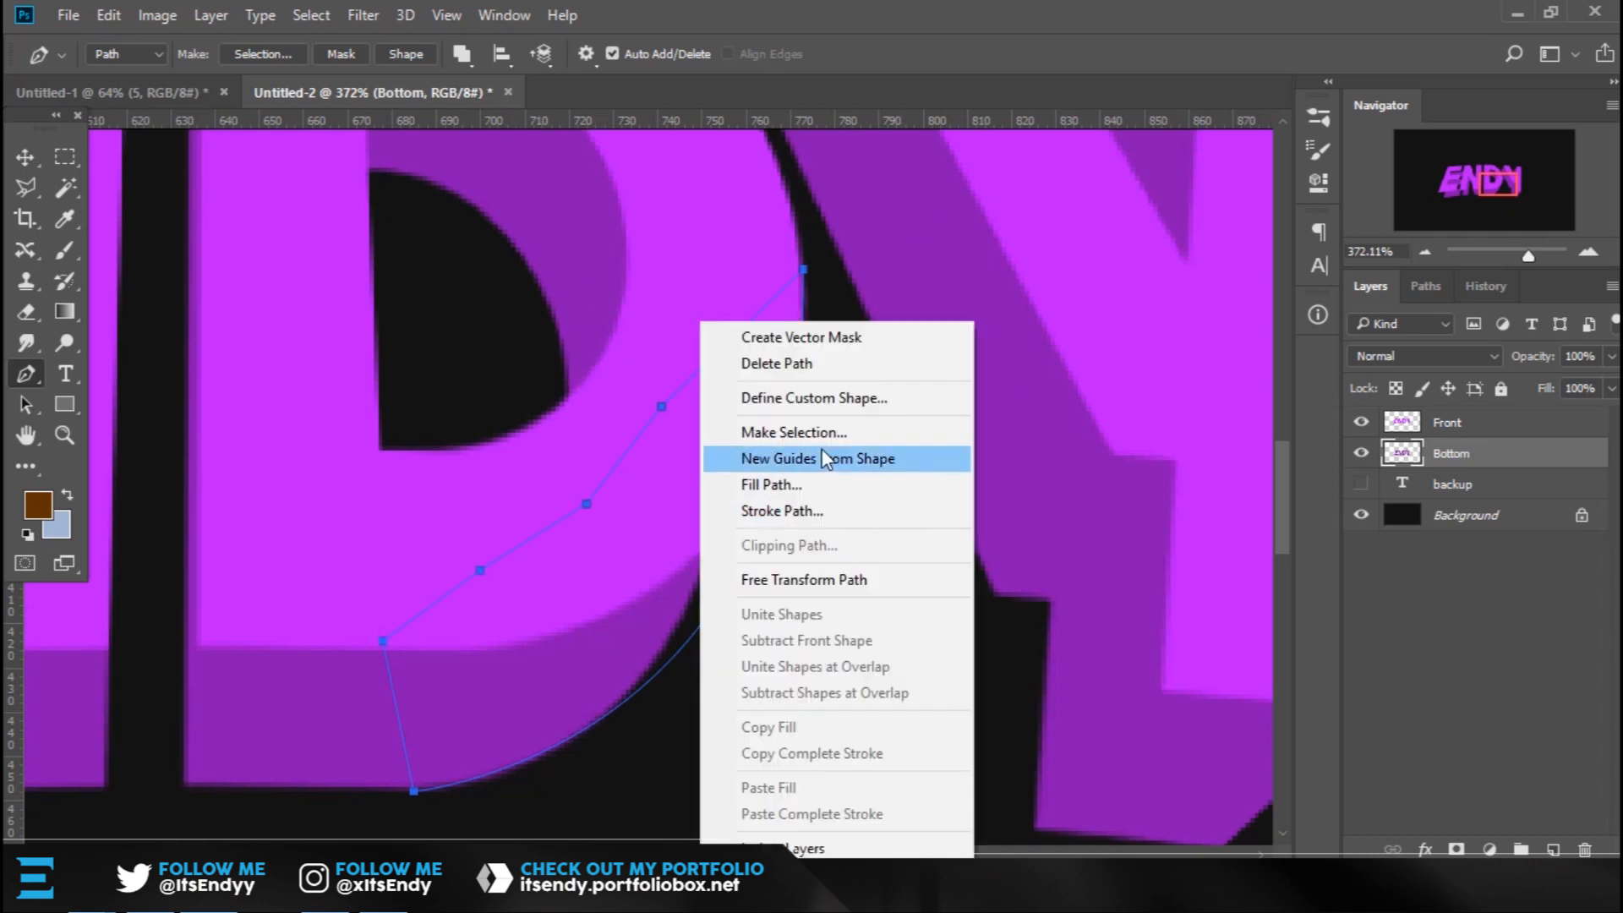
{"action": "left_click", "coordinate": [819, 432]}
{"action": "left_click", "coordinate": [981, 246]}
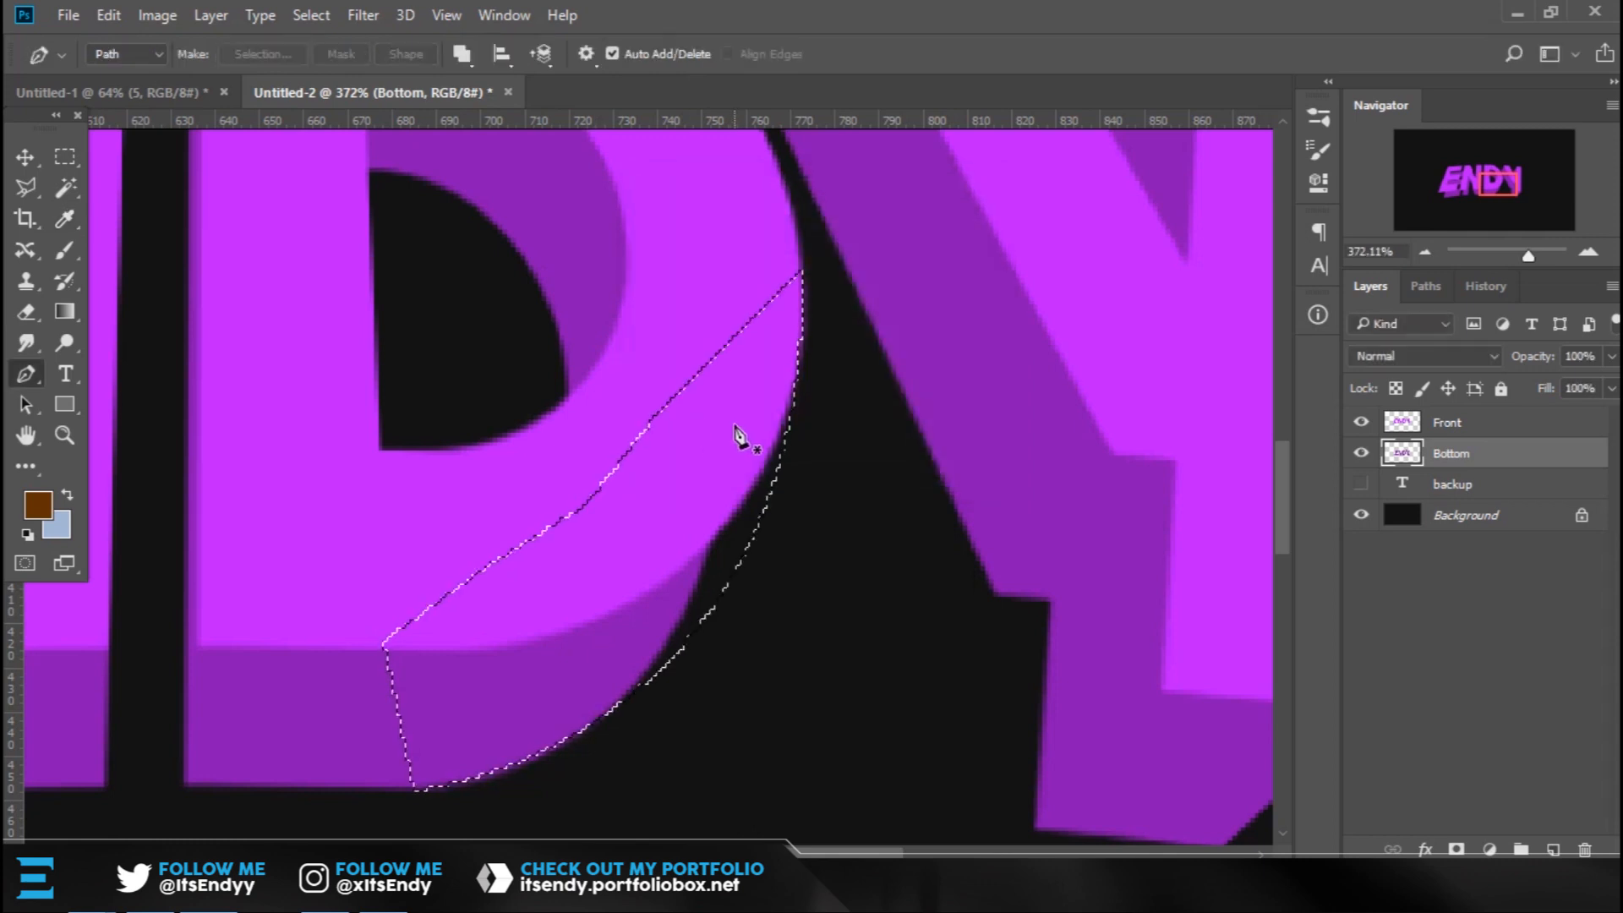
Fill the selection beside the D's outer curve with dark purple on the Bottom layer and deselect it.
{"action": "key", "text": "m"}
{"action": "key", "text": "shift+F5"}
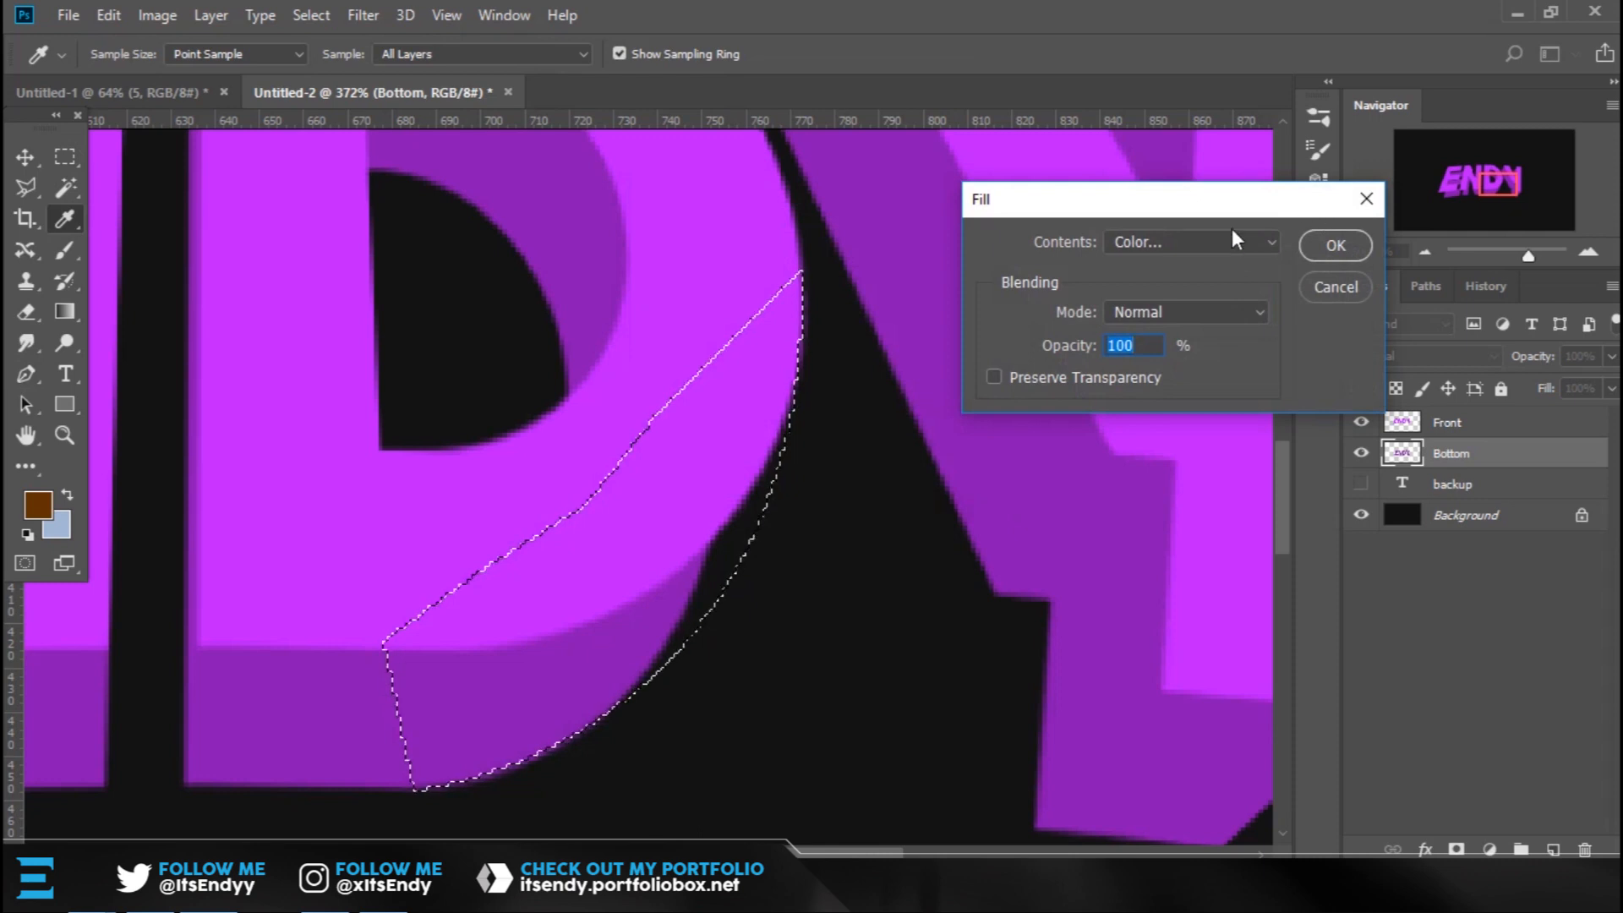
{"action": "left_click", "coordinate": [1336, 245]}
{"action": "key", "text": "ctrl+d"}
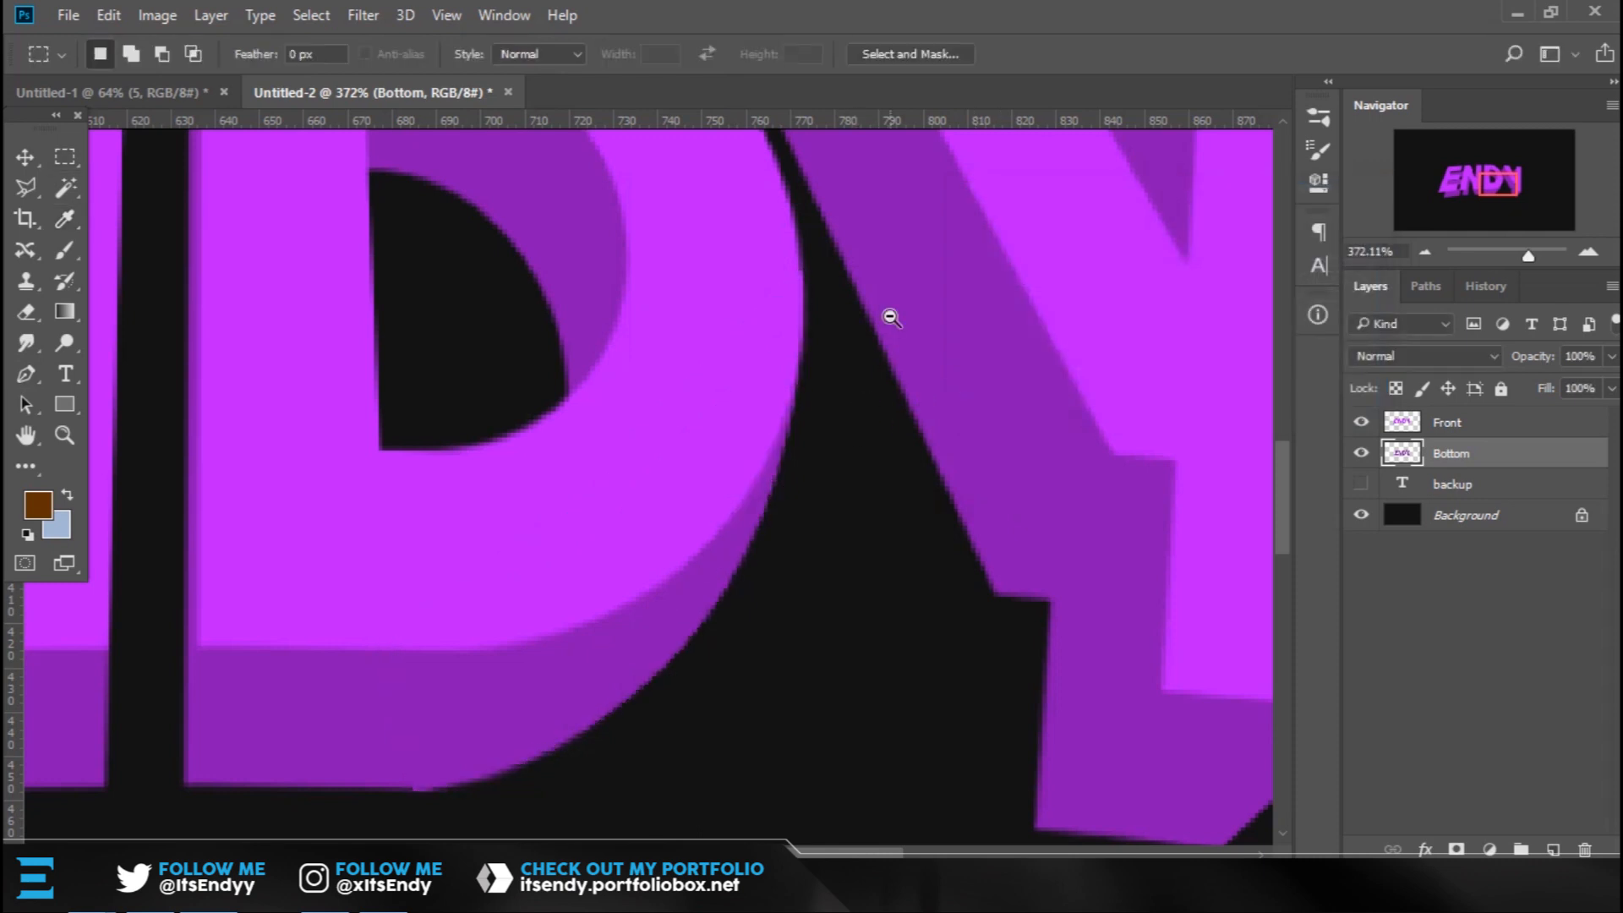
Select the small protrusion under the D's lower edge with a rectangular marquee, delete it, and deselect.
{"action": "left_click_drag", "start_coordinate": [890, 317], "coordinate": [841, 319]}
{"action": "left_click_drag", "start_coordinate": [681, 529], "coordinate": [703, 398]}
{"action": "left_click_drag", "start_coordinate": [645, 449], "coordinate": [533, 569]}
{"action": "left_click_drag", "start_coordinate": [565, 515], "coordinate": [702, 535]}
{"action": "left_click_drag", "start_coordinate": [635, 833], "coordinate": [664, 504]}
{"action": "left_click_drag", "start_coordinate": [551, 663], "coordinate": [710, 552]}
{"action": "key", "text": "Delete"}
{"action": "key", "text": "ctrl+d"}
Lasso the thin gap along the upper curve of the D's inner opening and fill it with dark purple.
{"action": "left_click_drag", "start_coordinate": [709, 512], "coordinate": [659, 516]}
{"action": "left_click_drag", "start_coordinate": [951, 153], "coordinate": [662, 663]}
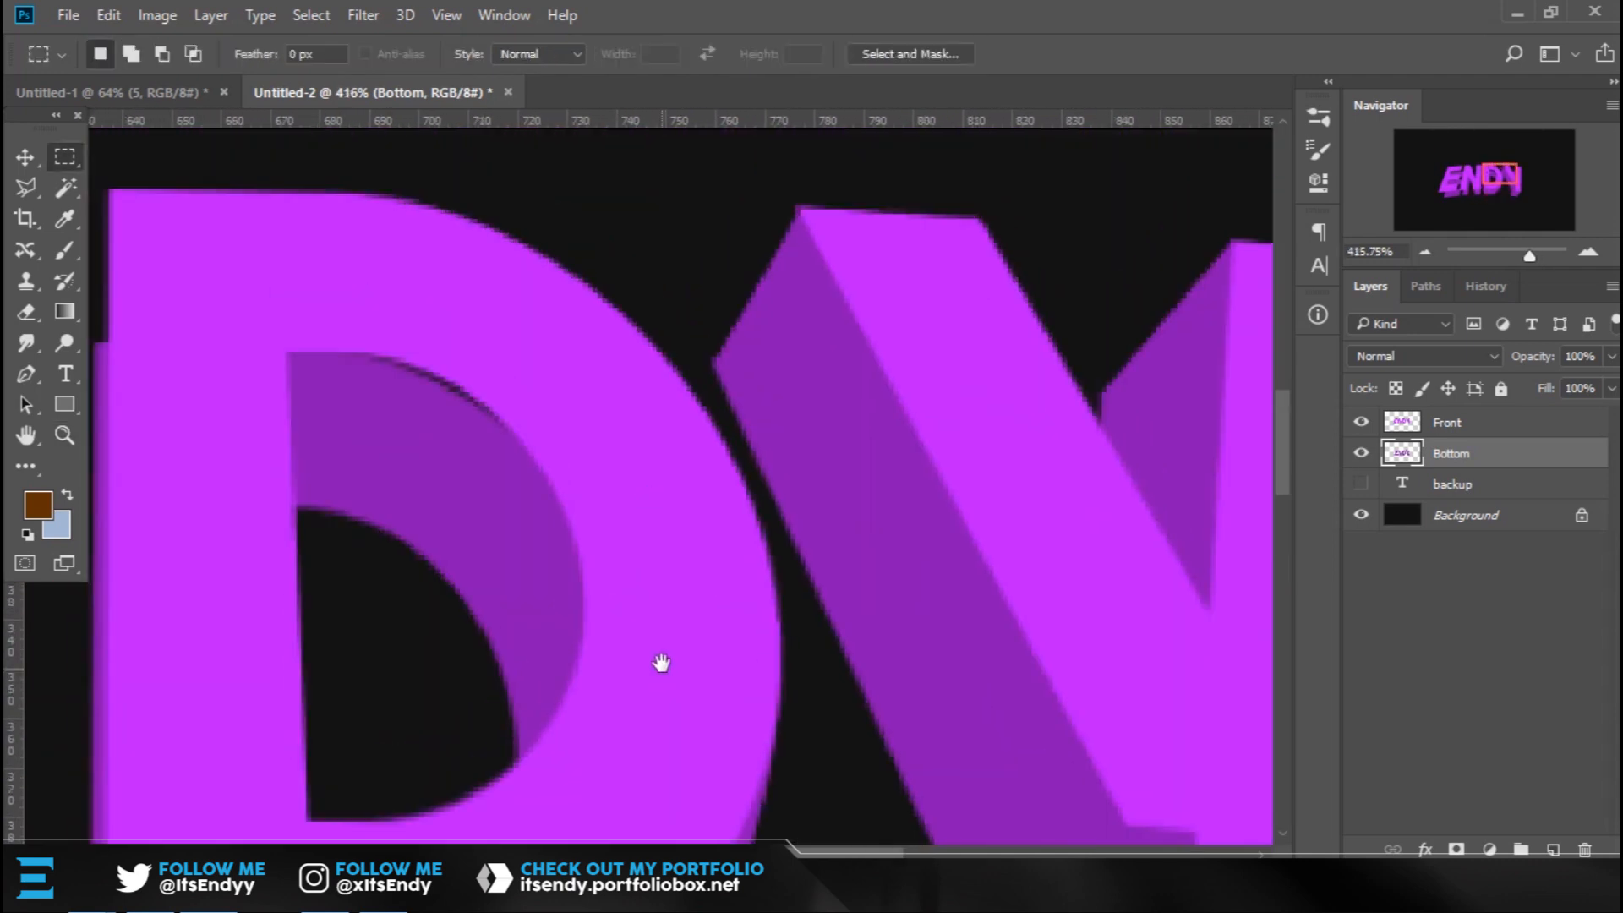
{"action": "key", "text": "l"}
{"action": "left_click", "coordinate": [593, 544]}
{"action": "left_click", "coordinate": [606, 516]}
{"action": "left_click", "coordinate": [591, 410]}
{"action": "left_click", "coordinate": [428, 278]}
{"action": "left_click", "coordinate": [276, 253]}
{"action": "left_click", "coordinate": [285, 397]}
{"action": "double_click", "coordinate": [544, 542]}
{"action": "double_click", "coordinate": [544, 351]}
Lasso the gap between the lower outer corners of the N's left leg, fill it with dark purple, and deselect.
{"action": "mouse_move", "coordinate": [168, 588]}
{"action": "left_mouse_down"}
{"action": "mouse_move", "coordinate": [750, 240]}
{"action": "mouse_move", "coordinate": [728, 92]}
{"action": "left_mouse_up"}
{"action": "left_click", "coordinate": [384, 649]}
{"action": "left_click", "coordinate": [221, 768]}
{"action": "left_click", "coordinate": [138, 609]}
{"action": "left_click", "coordinate": [200, 517]}
{"action": "left_click", "coordinate": [334, 571]}
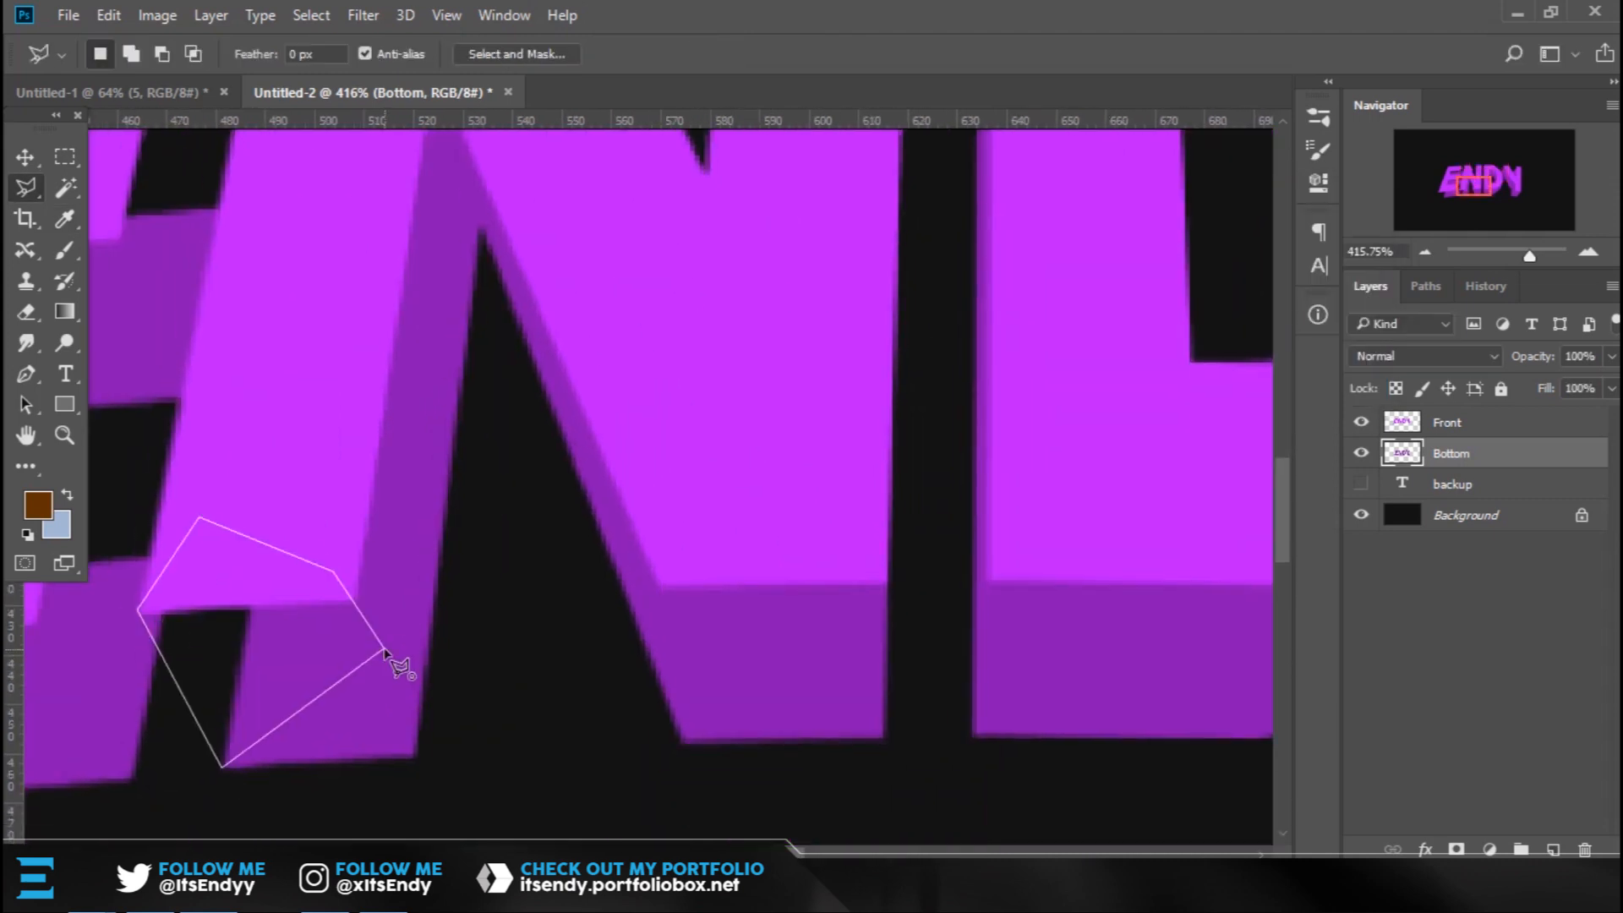
{"action": "left_click", "coordinate": [385, 648]}
{"action": "key", "text": "shift+F5"}
{"action": "key", "text": "Return"}
{"action": "key", "text": "ctrl+d"}
Fill the gap at the right end of the E's lower arm with dark purple on the Bottom layer.
{"action": "left_click_drag", "start_coordinate": [192, 677], "coordinate": [735, 499]}
{"action": "left_click", "coordinate": [566, 497]}
{"action": "left_click", "coordinate": [707, 383]}
{"action": "left_click", "coordinate": [617, 229]}
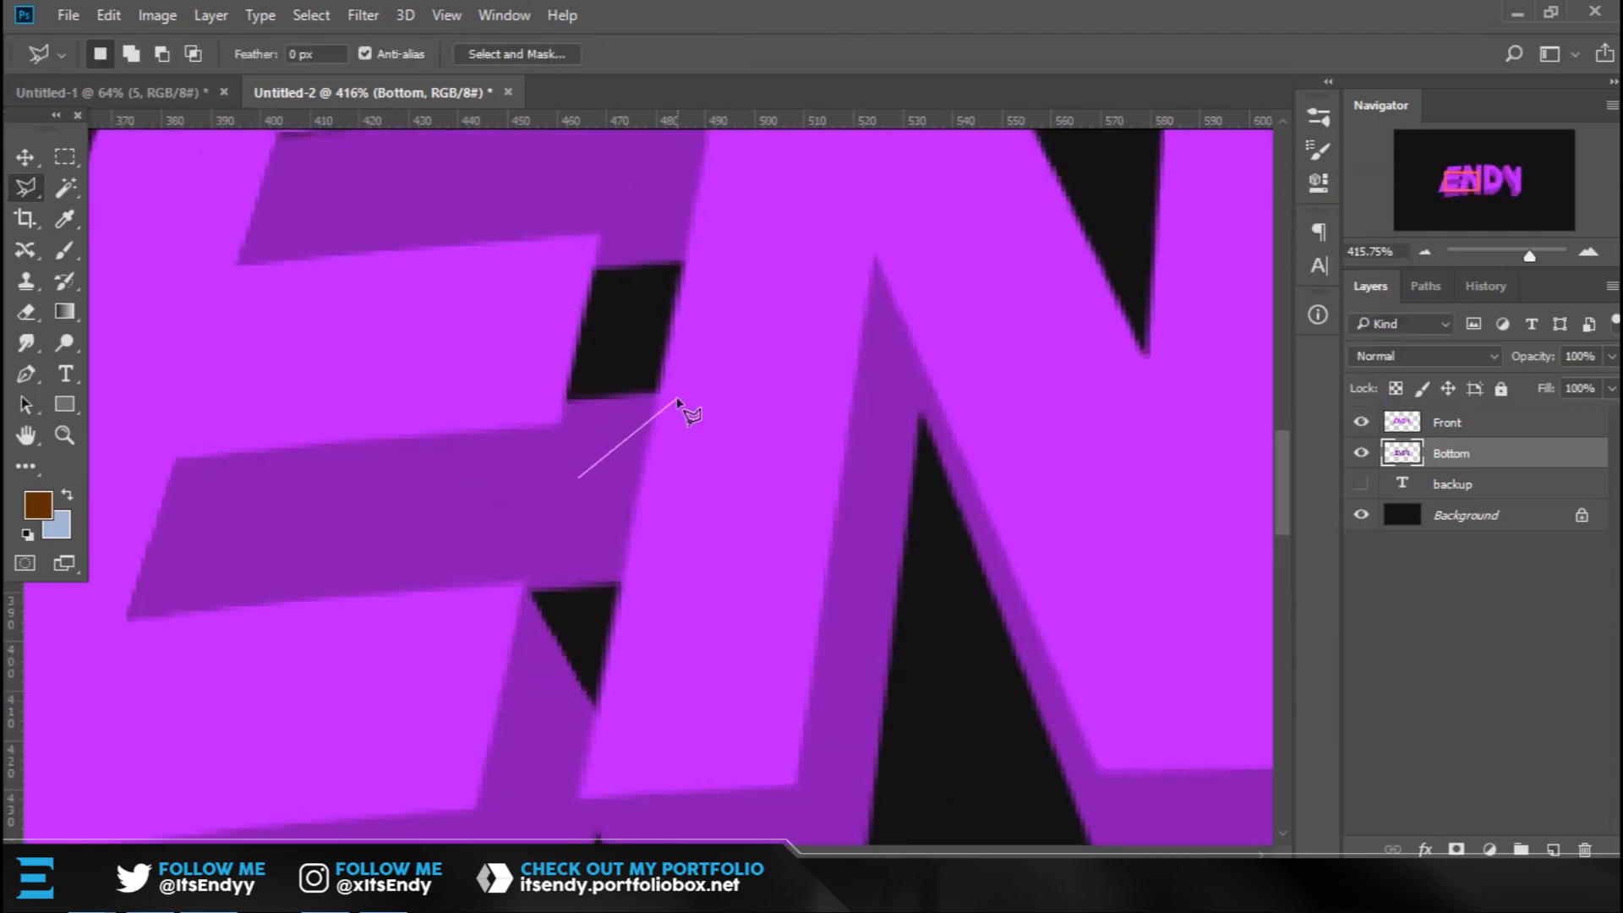
Lasso the gap at the right end of the E's middle arm, fill it with dark purple, and deselect.
{"action": "left_click", "coordinate": [677, 397]}
{"action": "left_click", "coordinate": [602, 241]}
{"action": "left_click", "coordinate": [482, 426]}
{"action": "double_click", "coordinate": [500, 485]}
{"action": "key", "text": "shift+F5"}
{"action": "left_click", "coordinate": [1334, 245]}
{"action": "key", "text": "ctrl+d"}
Fill the selected gap at the end and underside of the E's upper arm with dark purple and deselect.
{"action": "left_click_drag", "start_coordinate": [652, 184], "coordinate": [605, 464]}
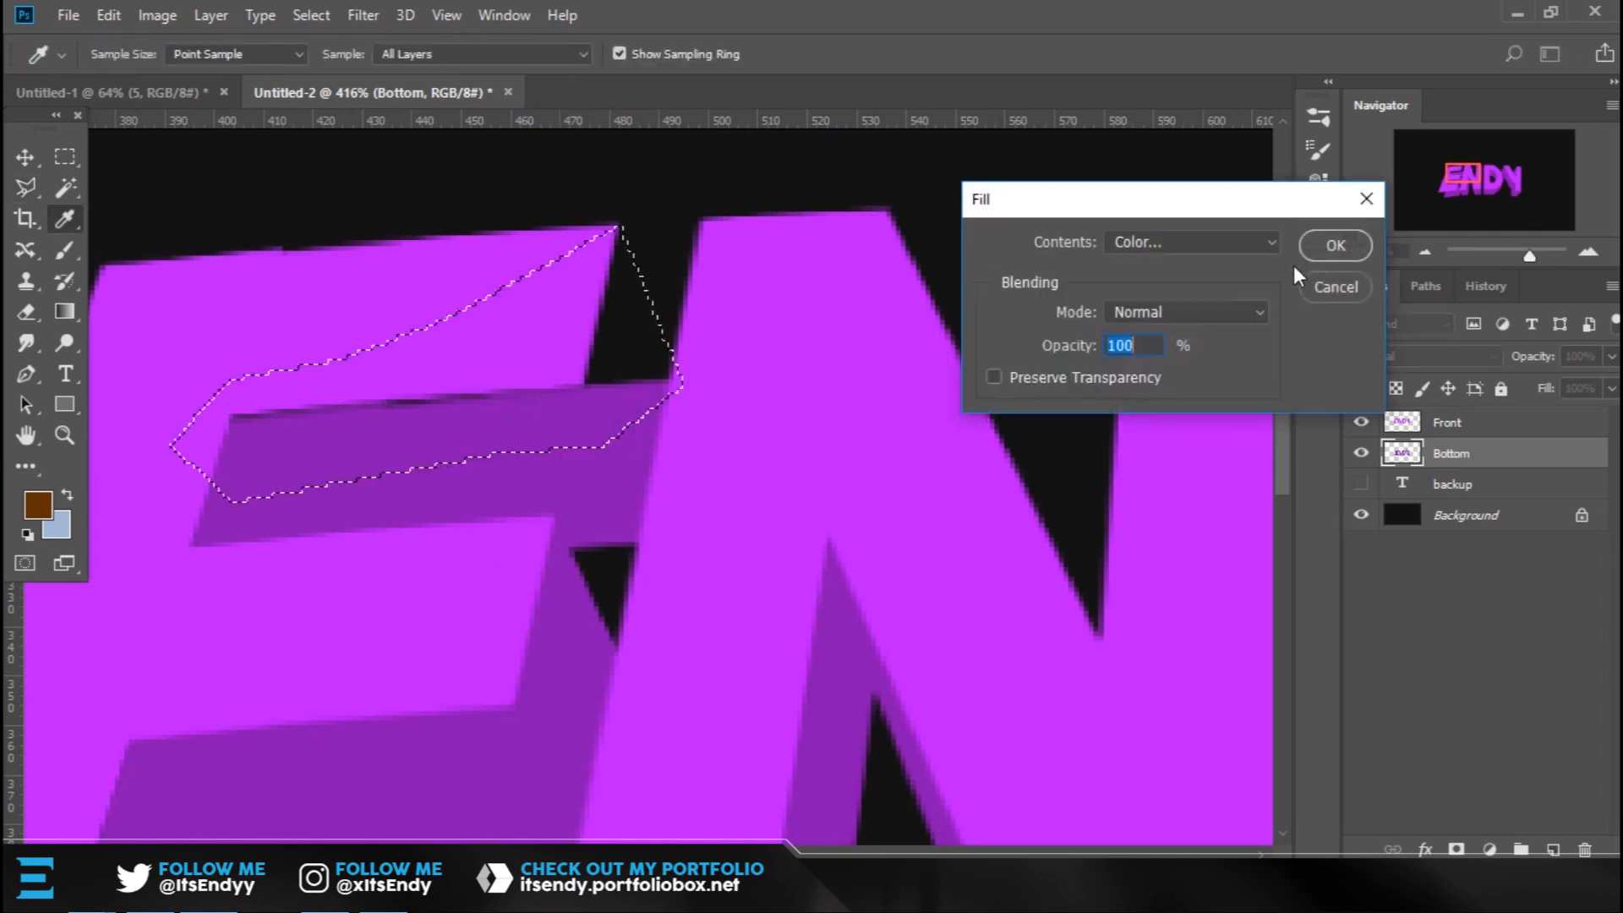
{"action": "left_click", "coordinate": [1332, 249]}
{"action": "key", "text": "ctrl+d"}
Lasso the gap joining the lower outer corners of the E's base and fill it with dark purple.
{"action": "left_click_drag", "start_coordinate": [236, 833], "coordinate": [851, 395]}
{"action": "left_click", "coordinate": [740, 542]}
{"action": "left_click", "coordinate": [587, 656]}
{"action": "left_click", "coordinate": [413, 504]}
{"action": "left_click", "coordinate": [565, 360]}
{"action": "left_click", "coordinate": [731, 361]}
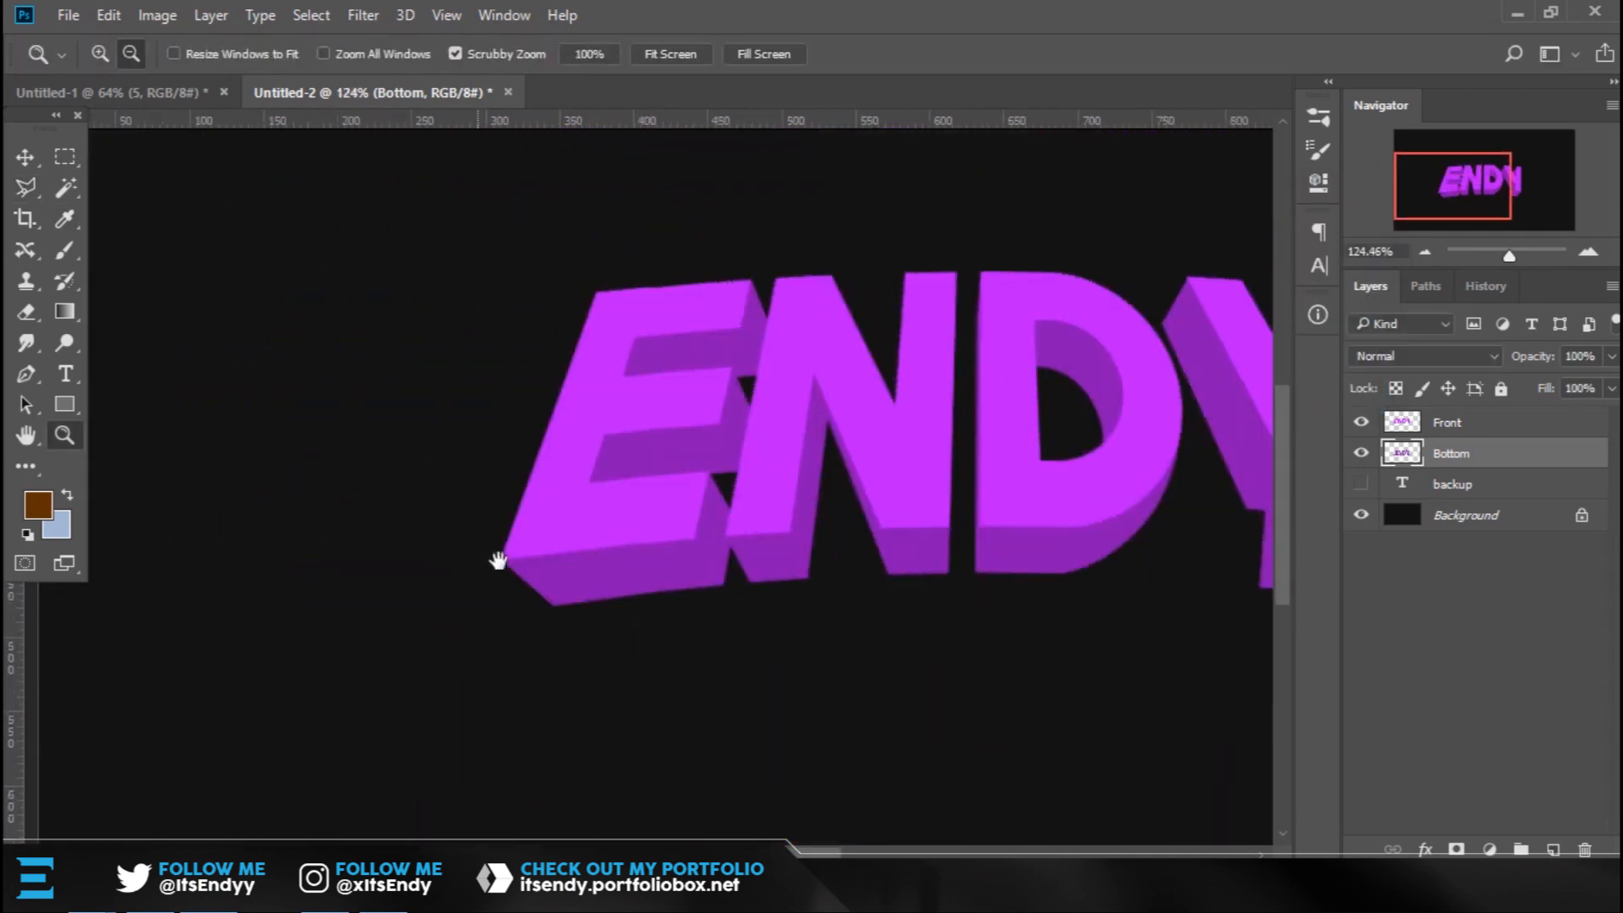
Examine the whole ENDY lettering for a continuous 3D side on every letter.
{"action": "scroll", "coordinate": [626, 465], "scroll_direction": "down", "scroll_amount": 3}
{"action": "scroll", "coordinate": [740, 455], "scroll_direction": "down", "scroll_amount": 3}
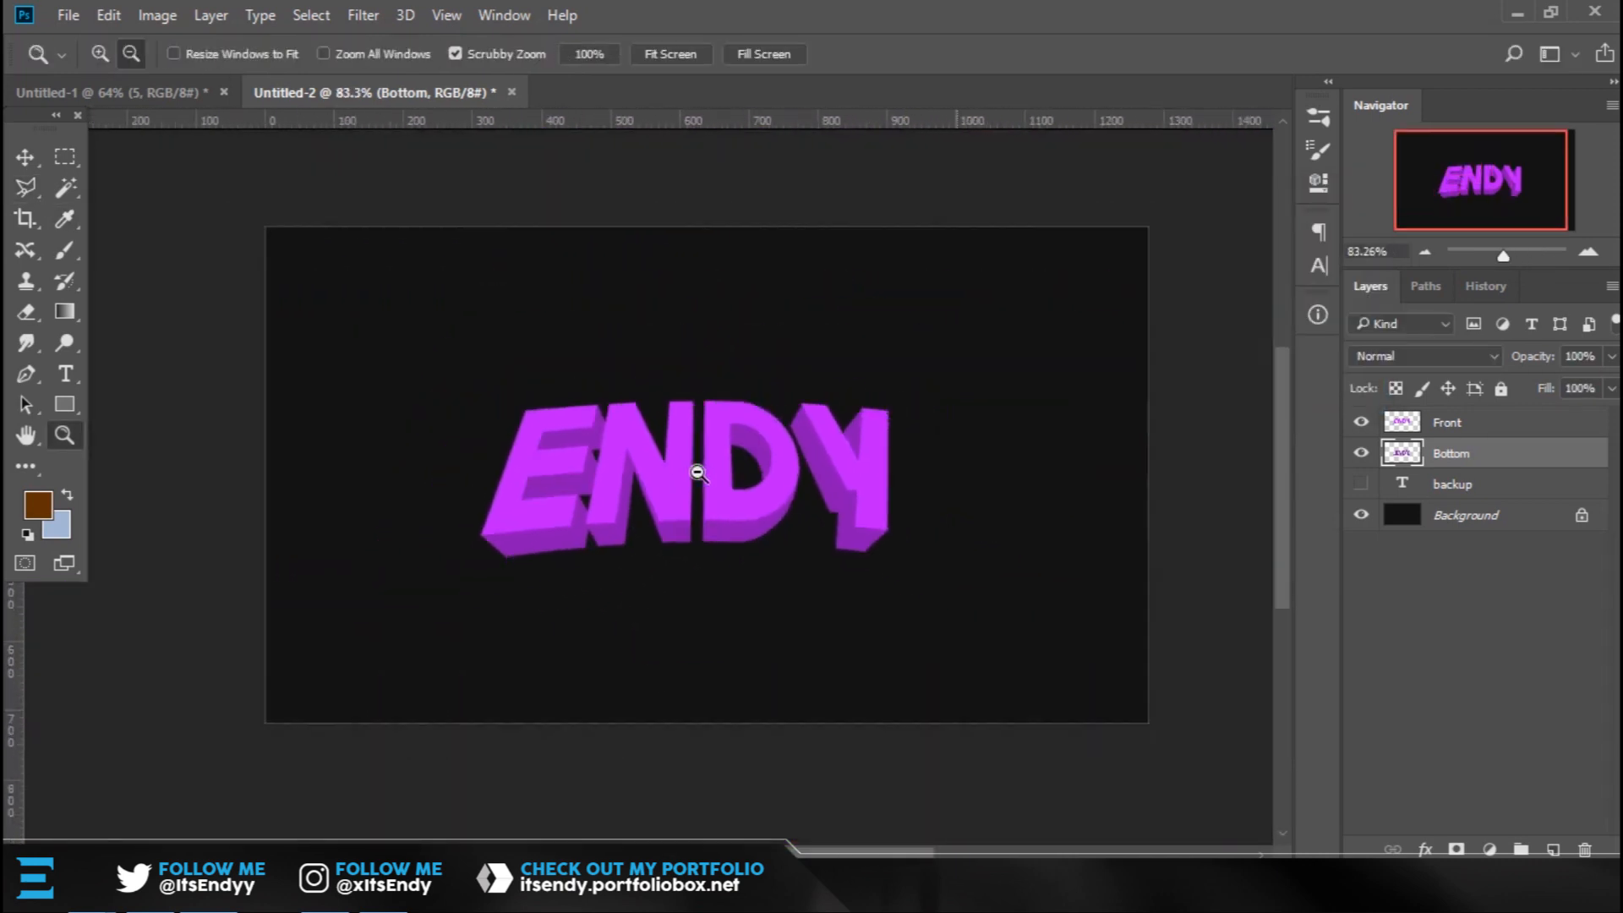
{"action": "scroll", "coordinate": [715, 478], "scroll_direction": "up", "scroll_amount": 3}
{"action": "scroll", "coordinate": [674, 487], "scroll_direction": "down", "scroll_amount": 2}
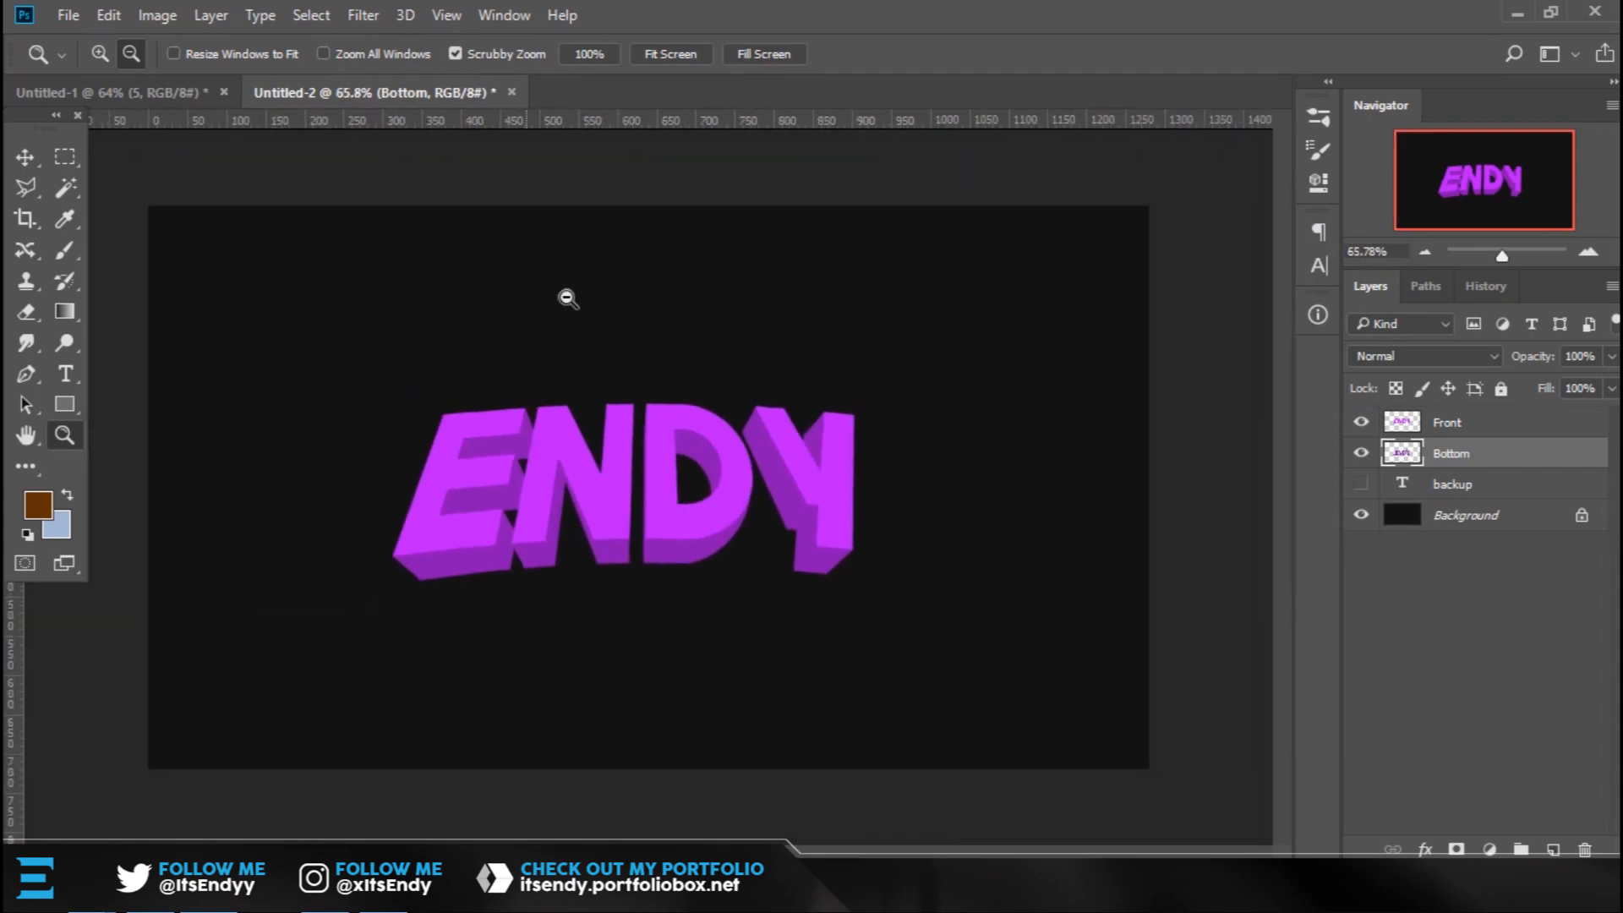
{"action": "scroll", "coordinate": [721, 529], "scroll_direction": "up", "scroll_amount": 1}
{"action": "scroll", "coordinate": [673, 561], "scroll_direction": "down", "scroll_amount": 2}
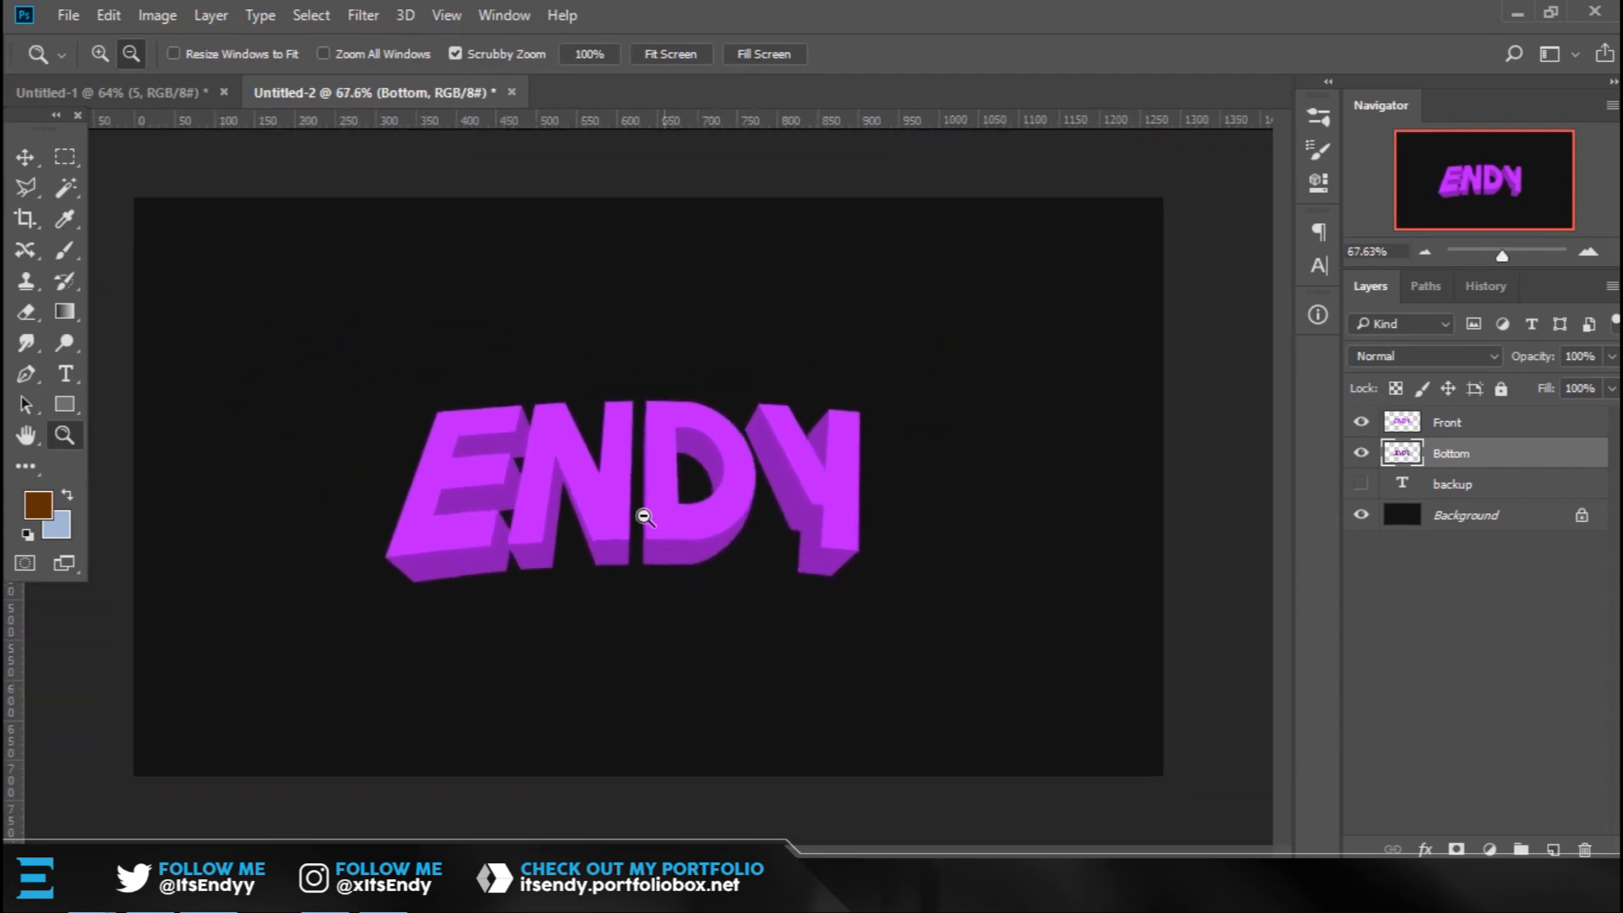
{"action": "scroll", "coordinate": [623, 498], "scroll_direction": "up", "scroll_amount": 2}
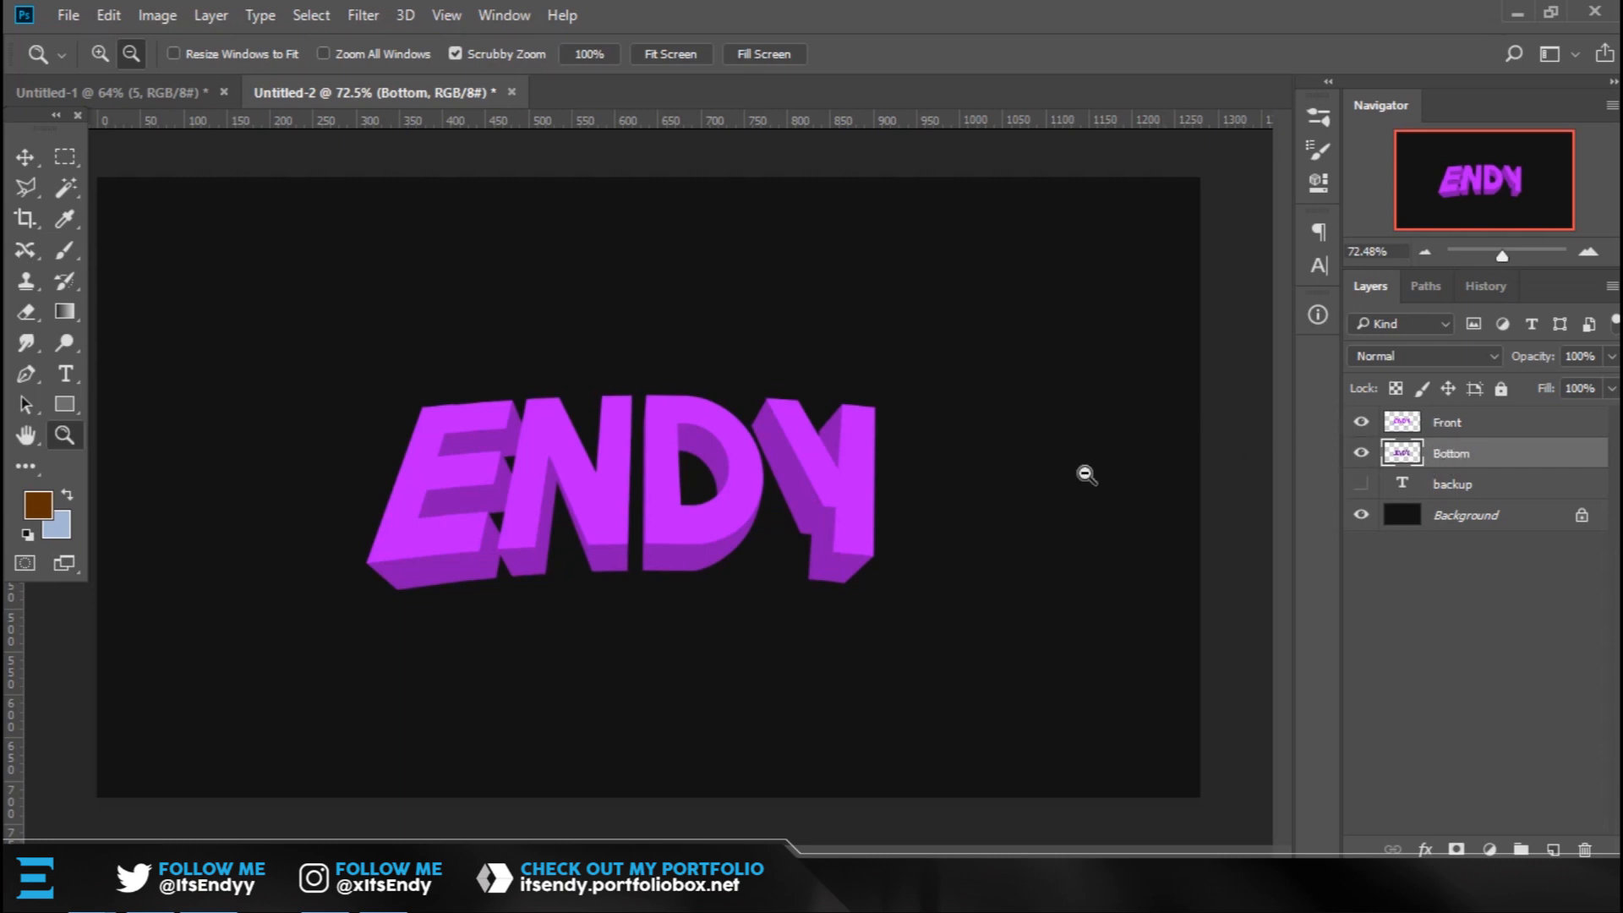
Select the Front and Bottom layers together and move the lettering slightly upward on the canvas.
{"action": "left_click", "coordinate": [1487, 430], "text": "shift"}
{"action": "key", "text": "v"}
{"action": "left_click_drag", "start_coordinate": [703, 499], "coordinate": [697, 473]}
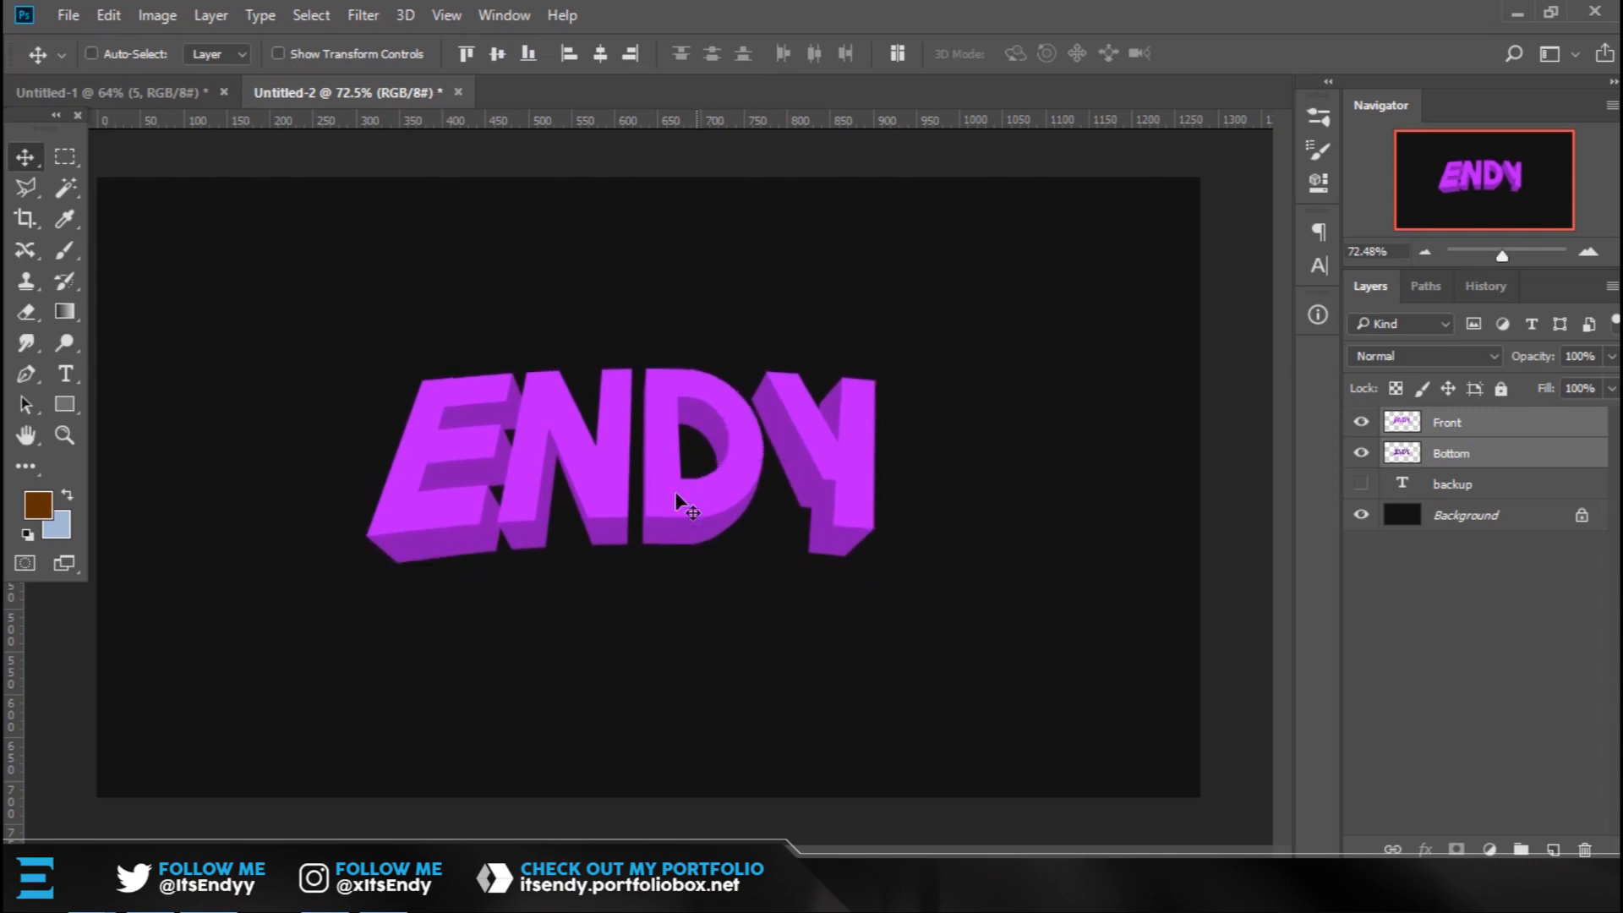
{"action": "key", "text": "z"}
{"action": "left_click_drag", "start_coordinate": [660, 550], "coordinate": [701, 469]}
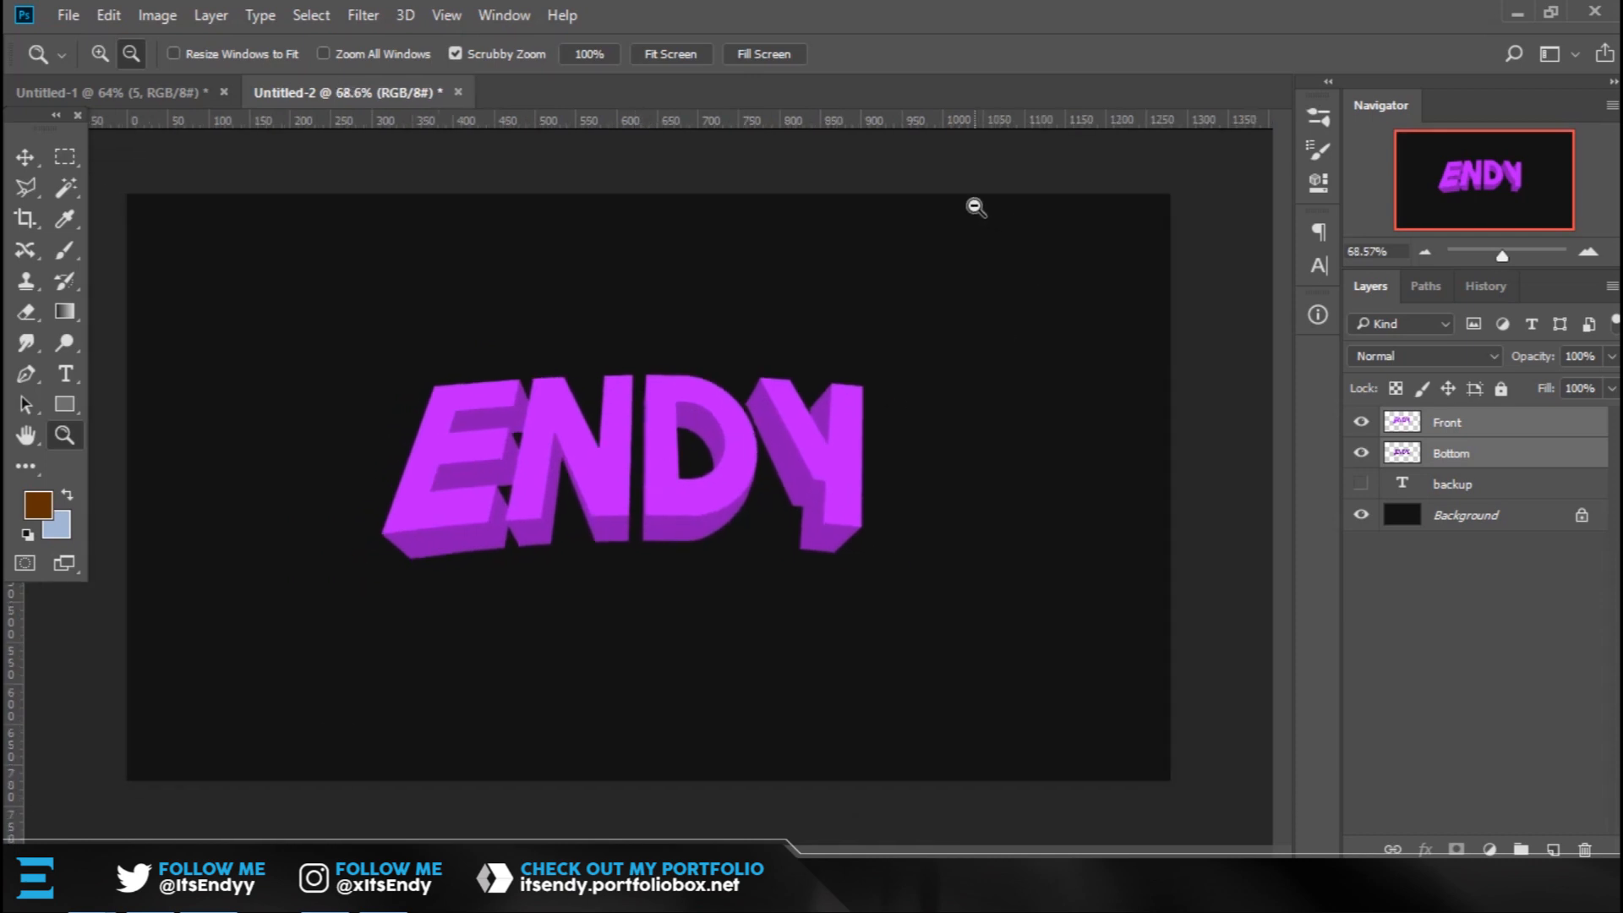
Activate the Brush tool and add a new empty layer directly above the Bottom layer.
{"action": "scroll", "coordinate": [892, 495], "scroll_direction": "up", "scroll_amount": 5}
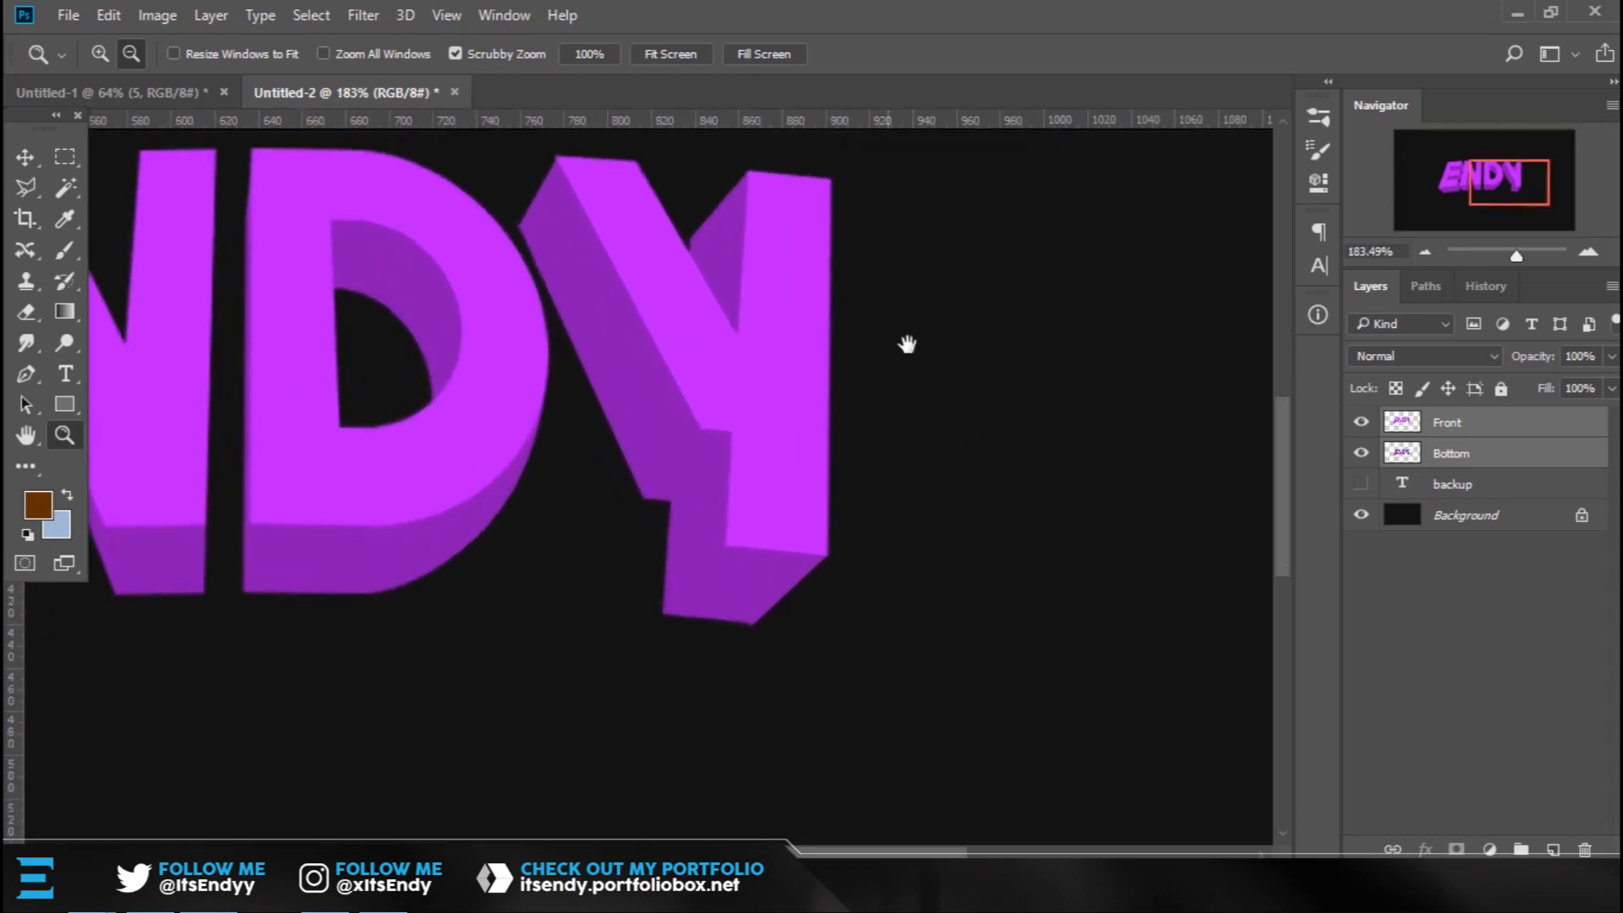
{"action": "left_click_drag", "start_coordinate": [861, 415], "coordinate": [819, 388]}
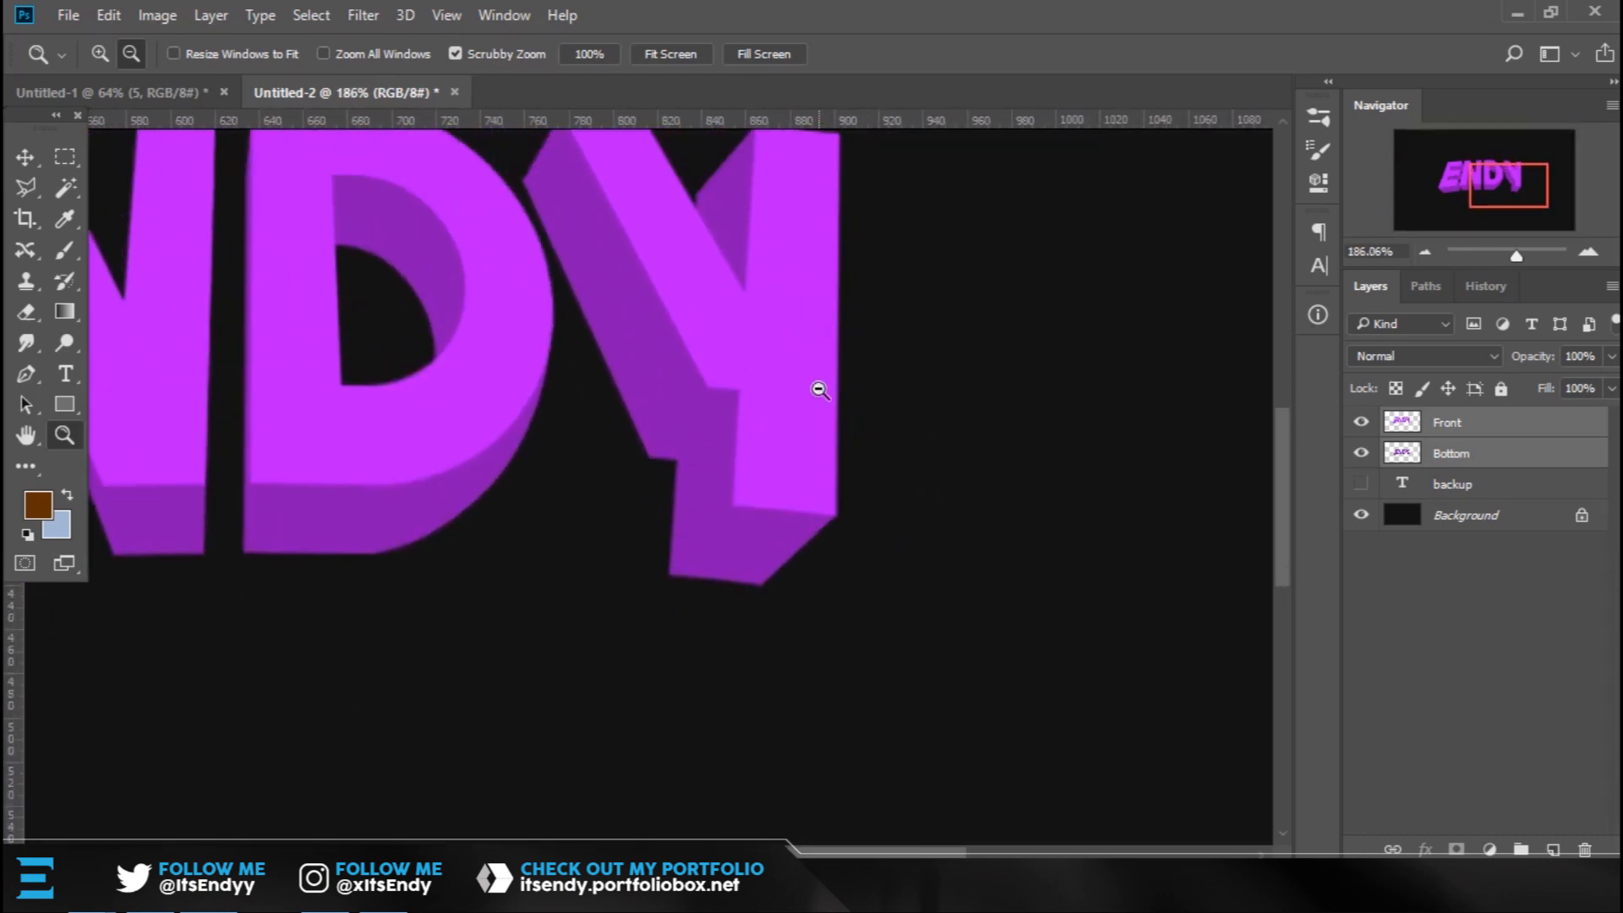
{"action": "key", "text": "b"}
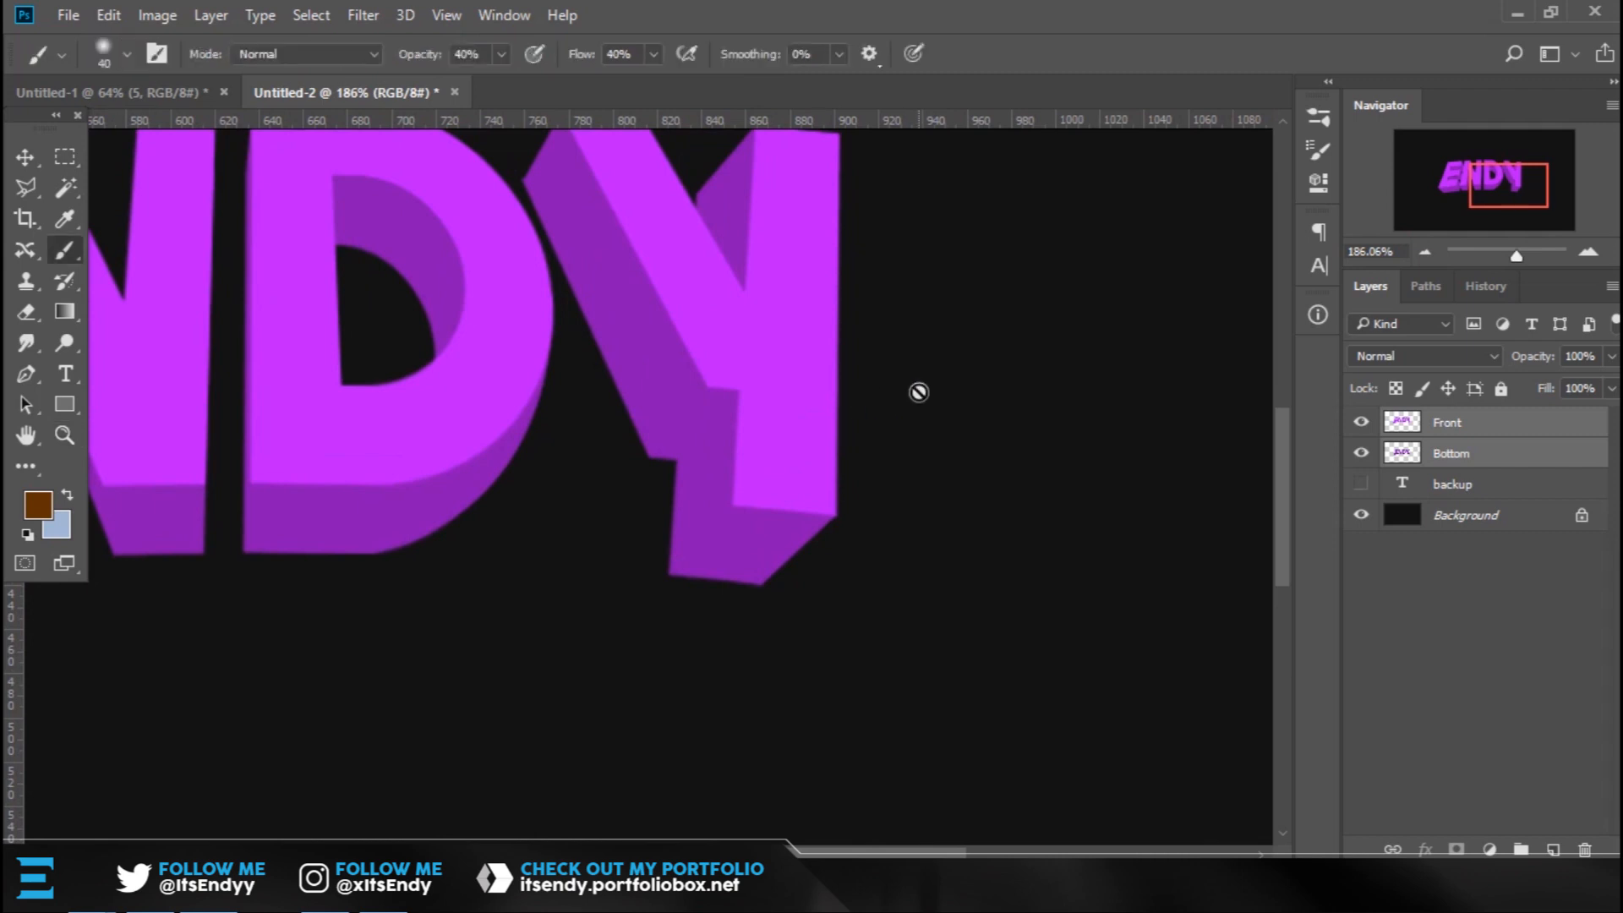
{"action": "left_click", "coordinate": [1477, 461]}
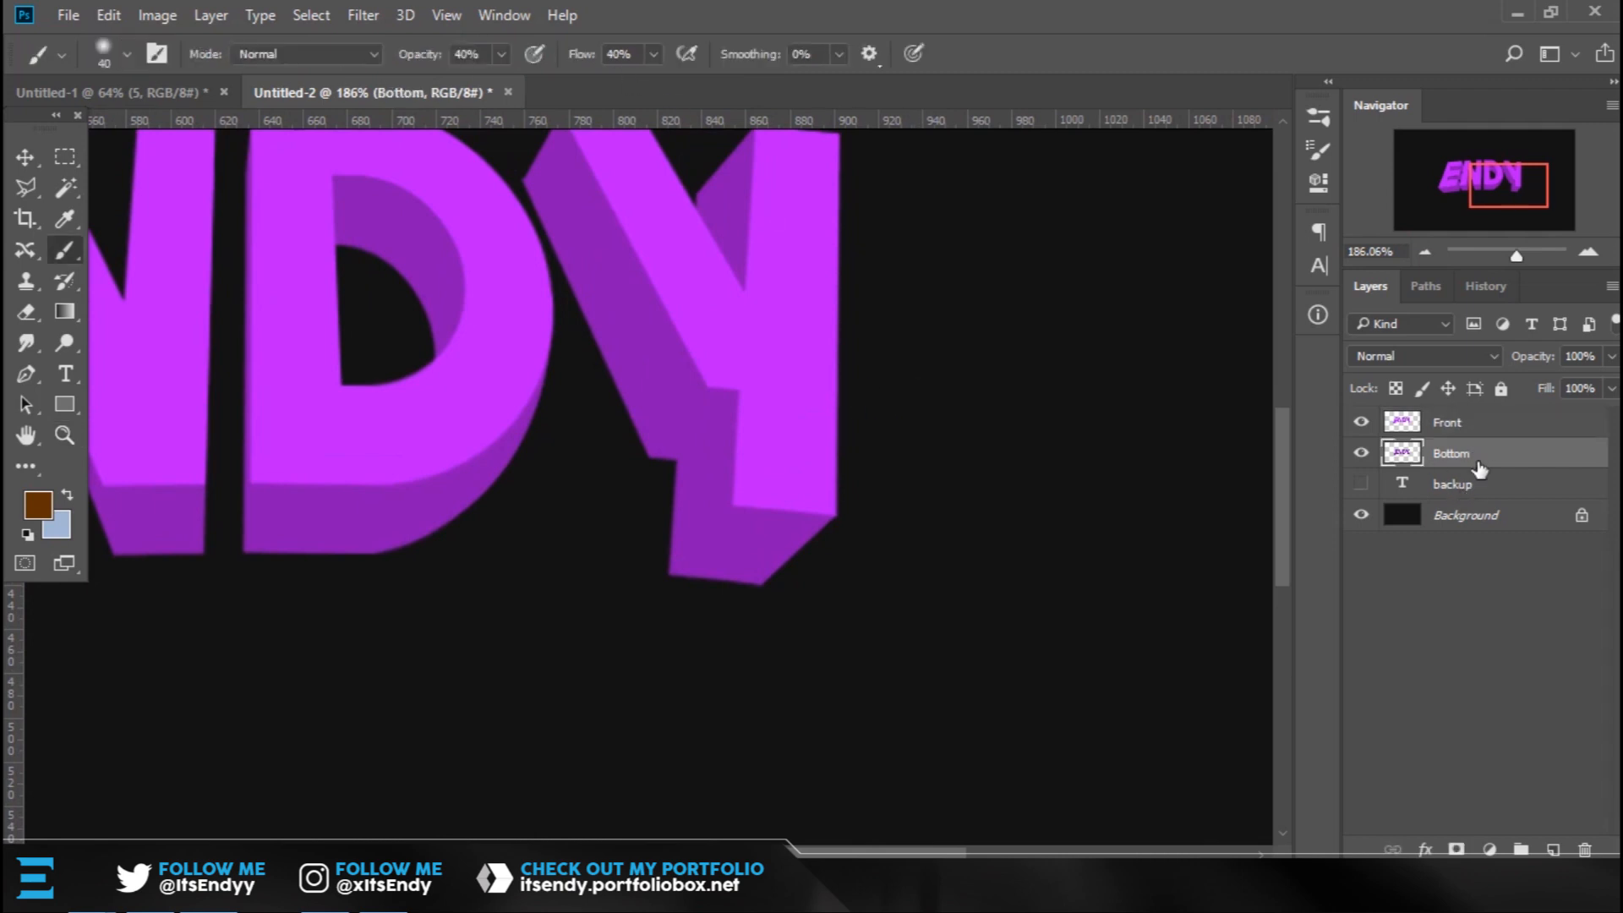
{"action": "left_click", "coordinate": [1556, 849]}
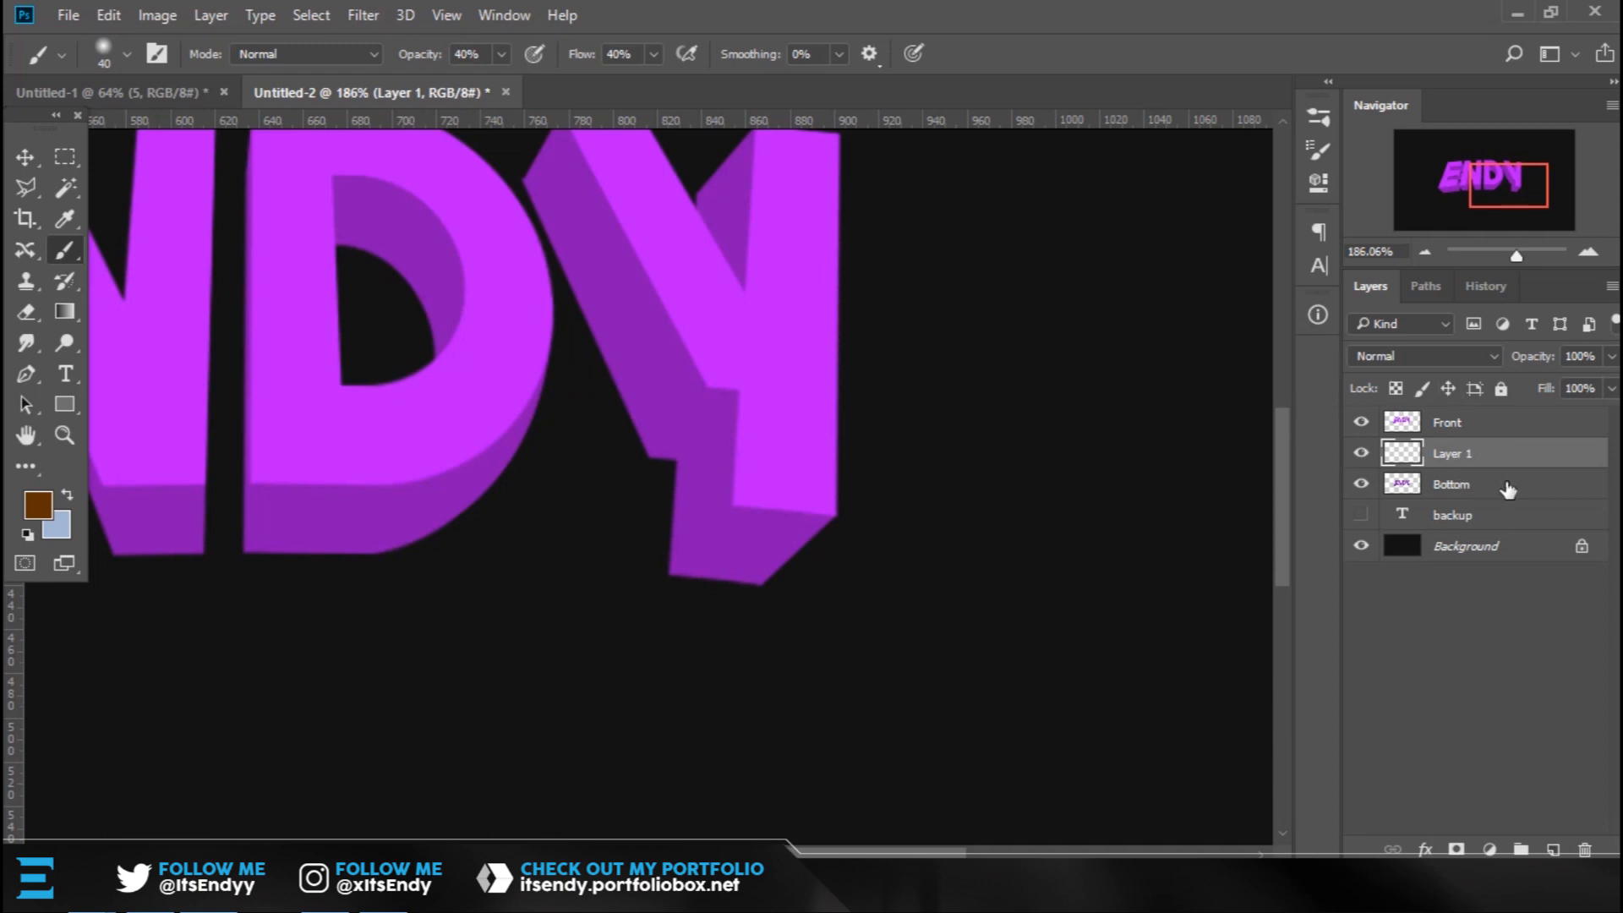
Toggle the Front layer's visibility off and on to compare it with the layers beneath.
{"action": "left_click", "coordinate": [1362, 422]}
{"action": "left_click", "coordinate": [1361, 422]}
{"action": "left_click", "coordinate": [1362, 422]}
{"action": "left_click", "coordinate": [1361, 422]}
Sample the purple from the side of the Y and darken the foreground colour to #4a0065.
{"action": "left_click_drag", "start_coordinate": [801, 356], "coordinate": [743, 392]}
{"action": "key", "text": "z"}
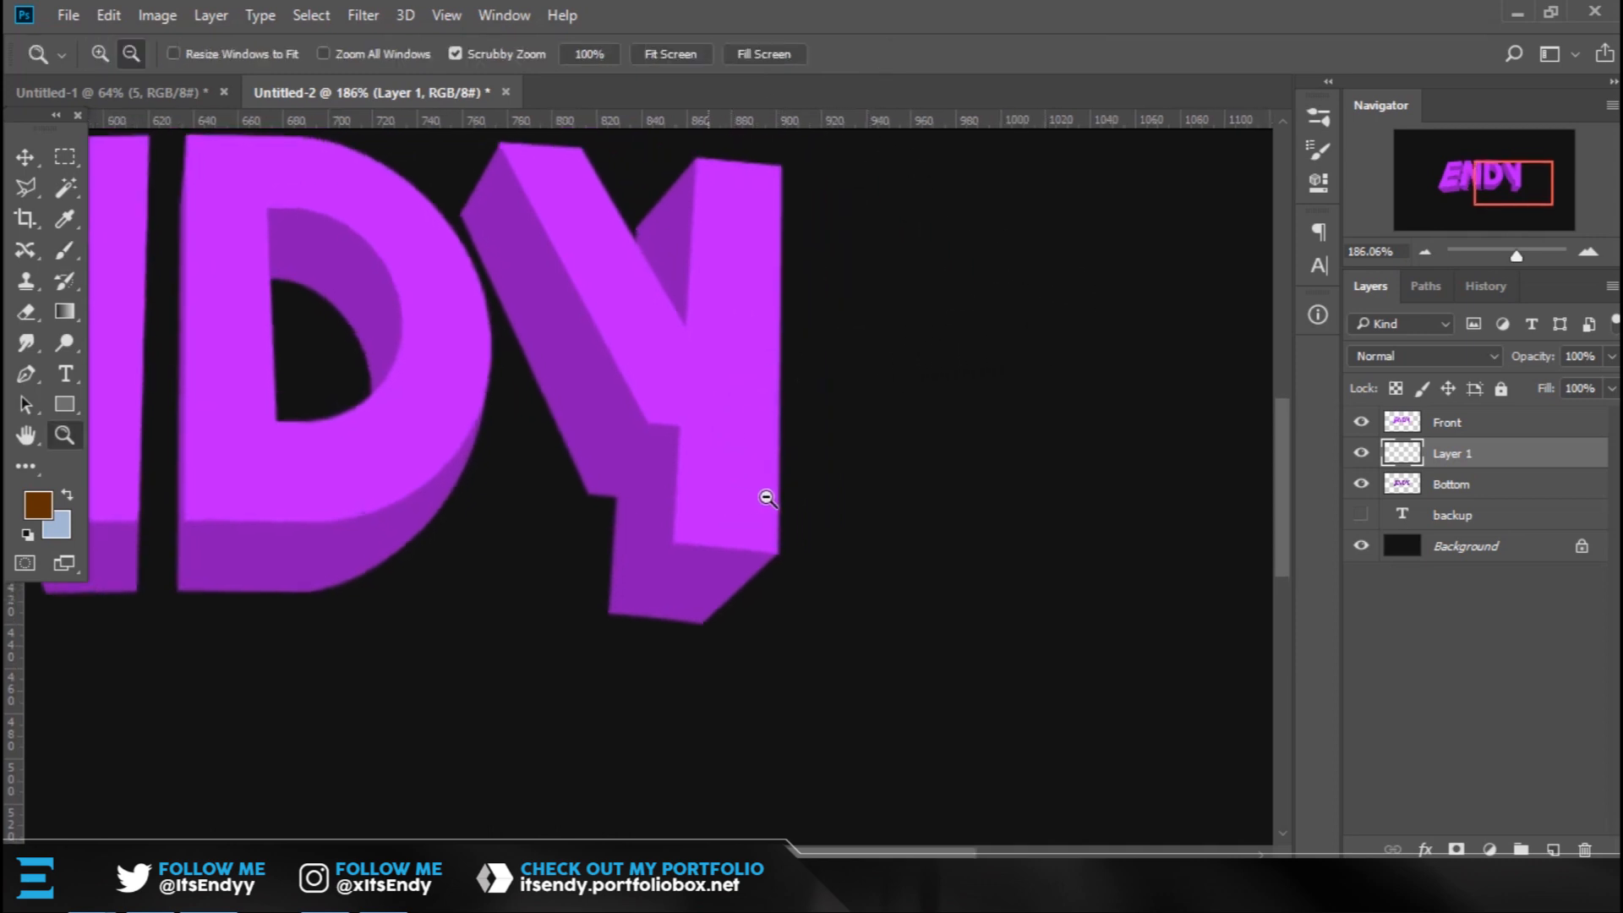
{"action": "left_click_drag", "start_coordinate": [765, 498], "coordinate": [793, 493]}
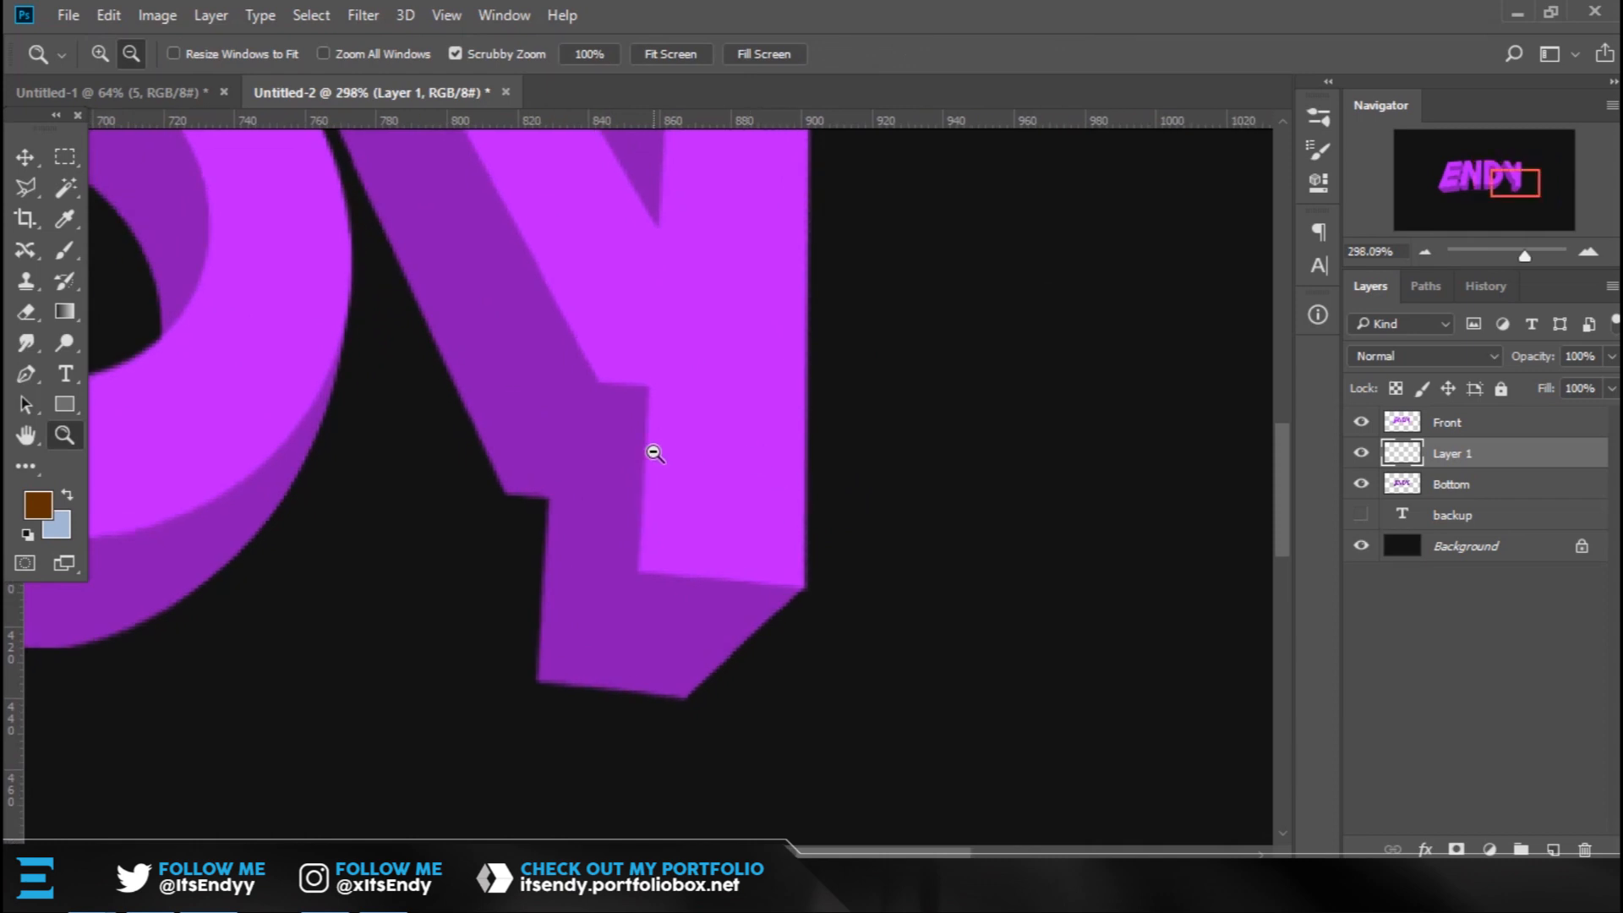
{"action": "key", "text": "i"}
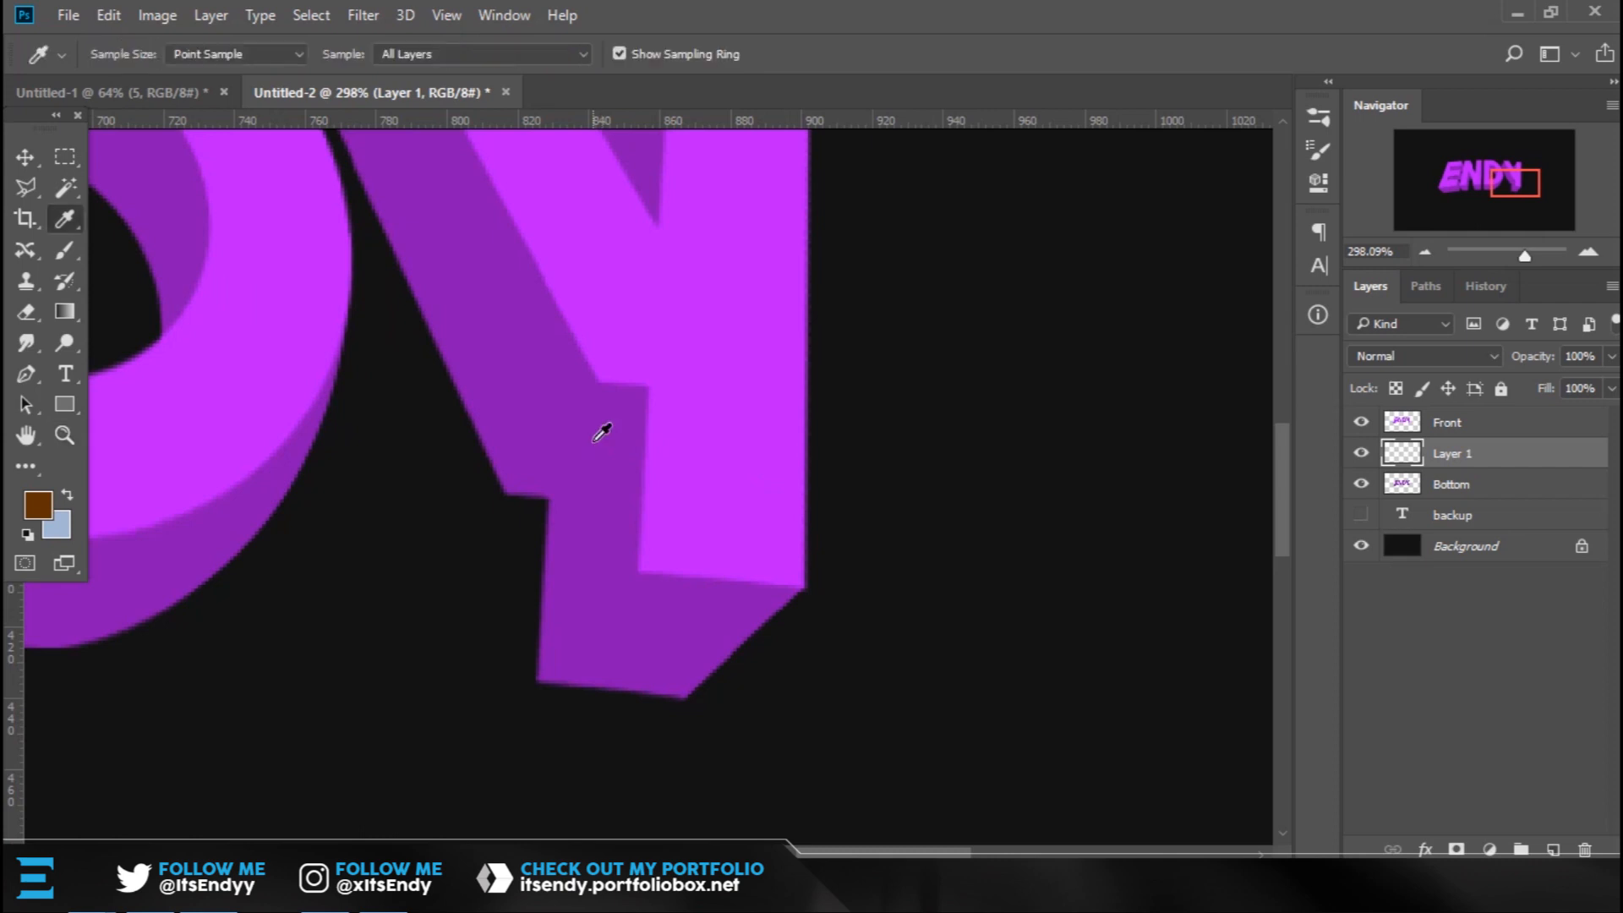
{"action": "key", "text": "z"}
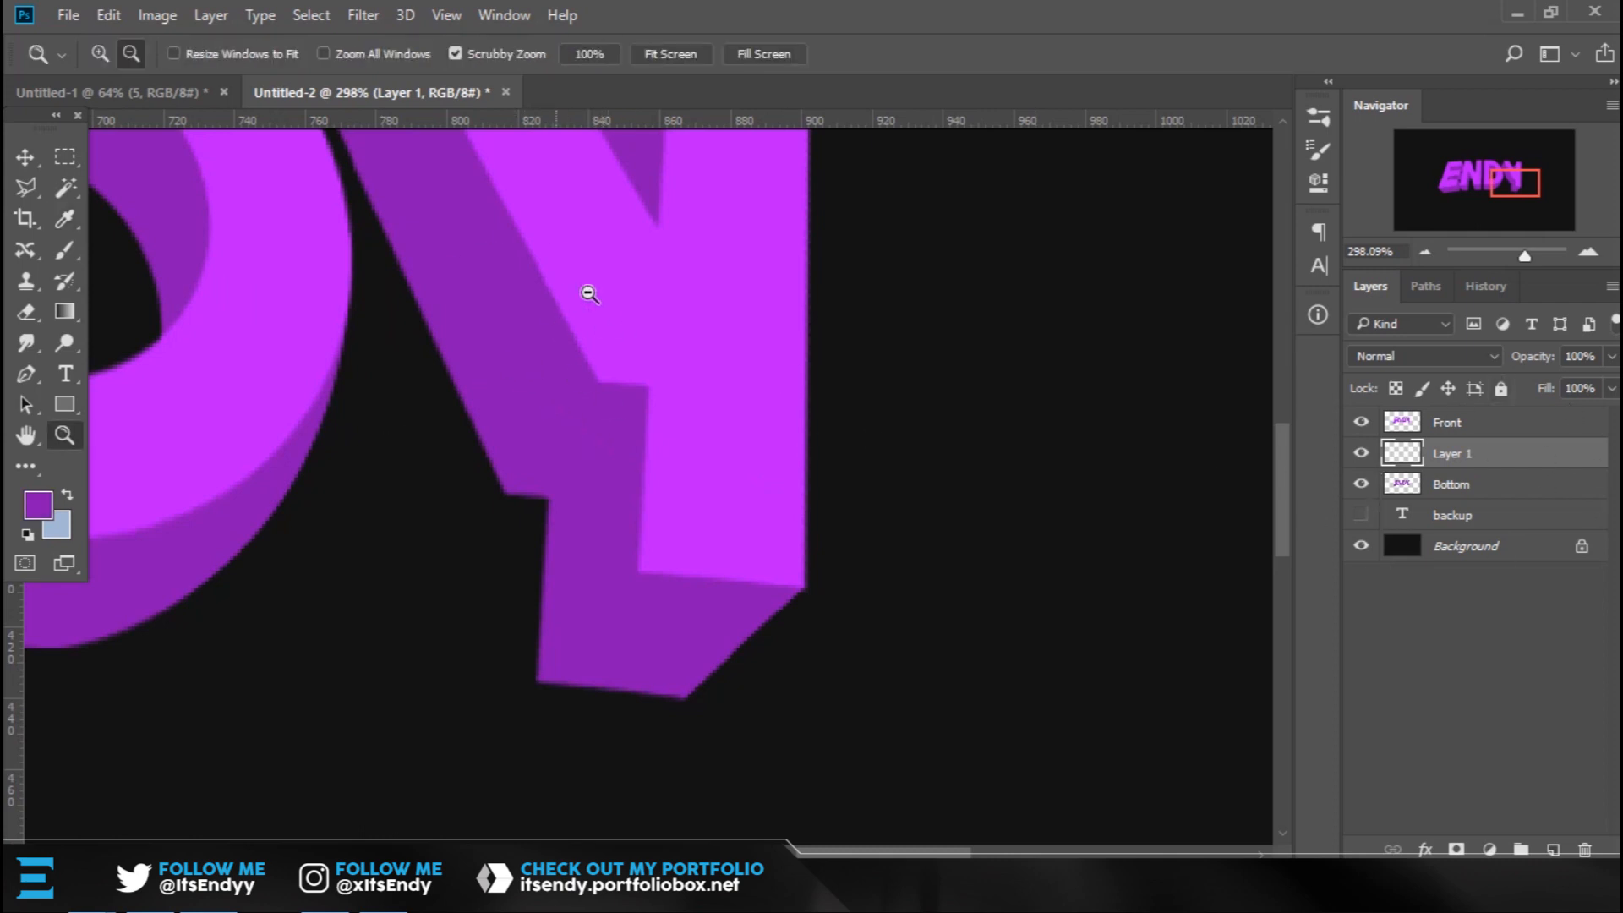
{"action": "left_click", "coordinate": [38, 507]}
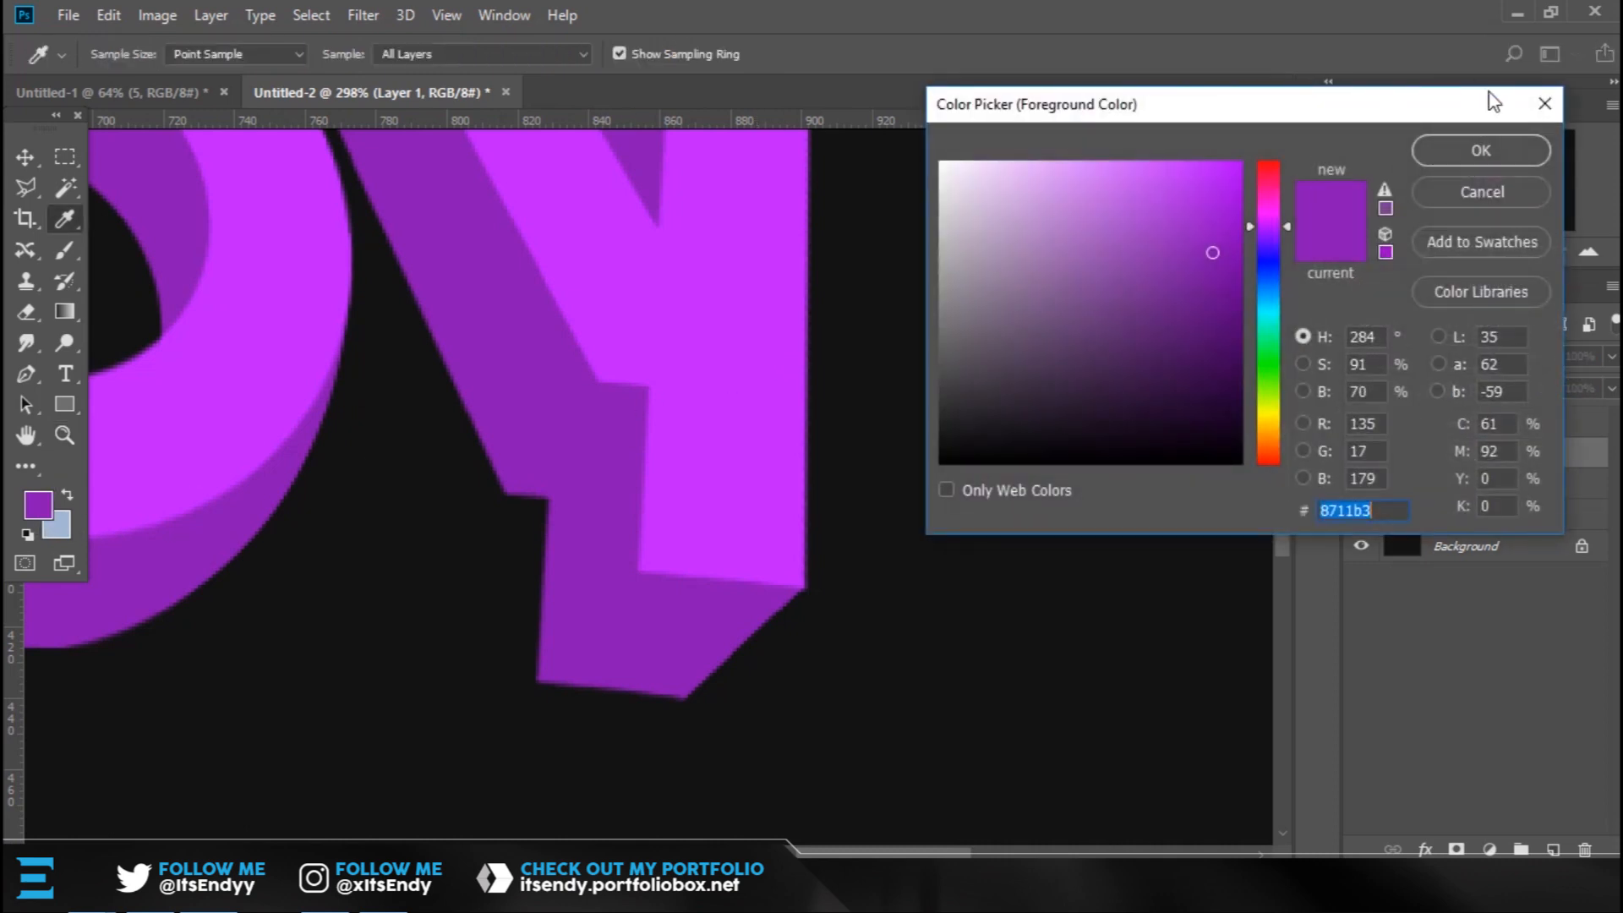
{"action": "mouse_move", "coordinate": [1222, 284]}
{"action": "left_mouse_down"}
{"action": "mouse_move", "coordinate": [1256, 496]}
{"action": "mouse_move", "coordinate": [1275, 359]}
{"action": "mouse_move", "coordinate": [1271, 443]}
{"action": "mouse_move", "coordinate": [1216, 299]}
{"action": "mouse_move", "coordinate": [1228, 366]}
{"action": "mouse_move", "coordinate": [1256, 344]}
{"action": "mouse_move", "coordinate": [1232, 366]}
{"action": "mouse_move", "coordinate": [1266, 560]}
{"action": "mouse_move", "coordinate": [1258, 387]}
{"action": "mouse_move", "coordinate": [1225, 341]}
{"action": "mouse_move", "coordinate": [1246, 344]}
{"action": "left_mouse_up"}
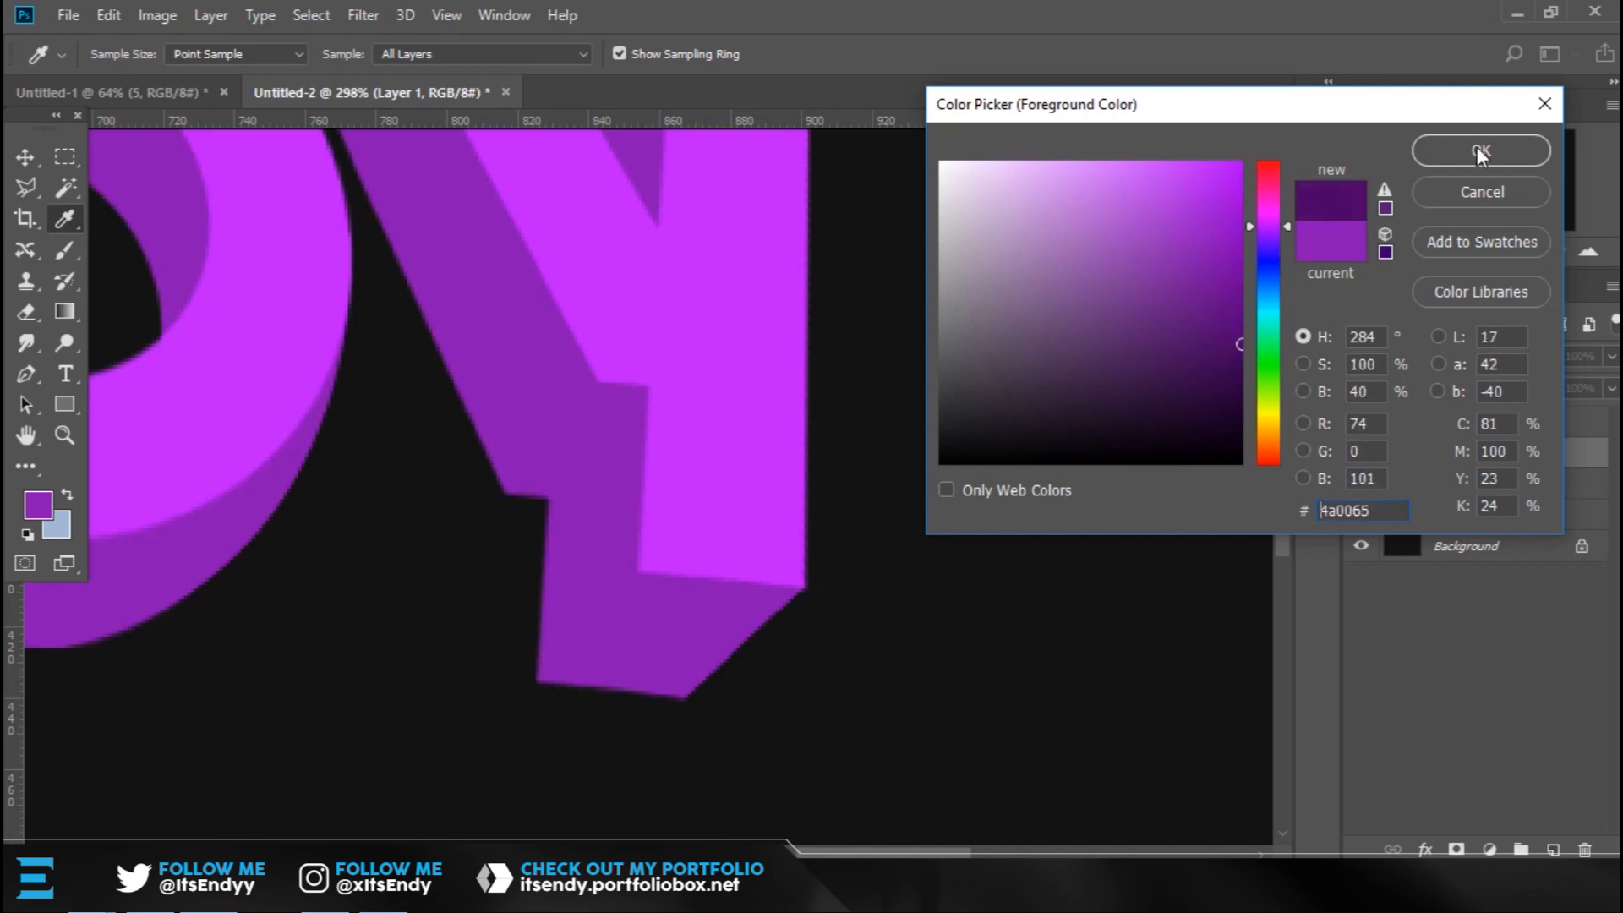
{"action": "left_click", "coordinate": [1480, 152]}
Examine the side faces and corners of the Y to work out where its shadows should fall.
{"action": "left_click_drag", "start_coordinate": [655, 465], "coordinate": [794, 374]}
{"action": "left_click_drag", "start_coordinate": [743, 426], "coordinate": [799, 424]}
{"action": "left_click_drag", "start_coordinate": [756, 347], "coordinate": [900, 470]}
{"action": "left_click_drag", "start_coordinate": [884, 551], "coordinate": [885, 446]}
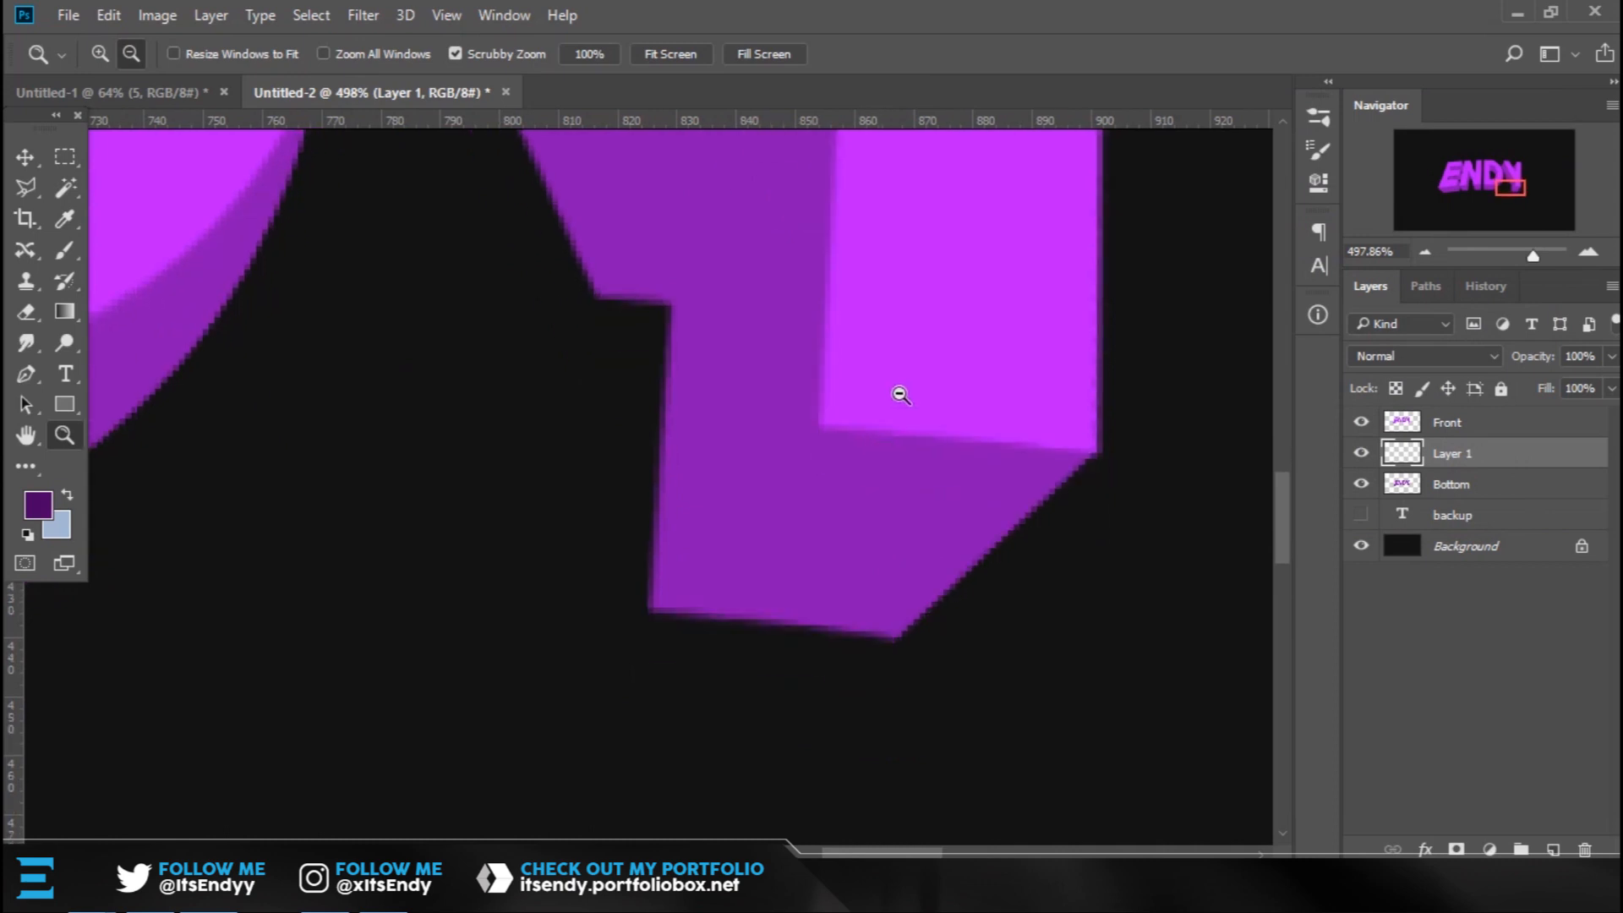
{"action": "left_click_drag", "start_coordinate": [840, 328], "coordinate": [728, 437]}
{"action": "left_click_drag", "start_coordinate": [793, 459], "coordinate": [696, 482]}
{"action": "left_click_drag", "start_coordinate": [681, 553], "coordinate": [724, 449]}
{"action": "left_click_drag", "start_coordinate": [721, 380], "coordinate": [728, 573]}
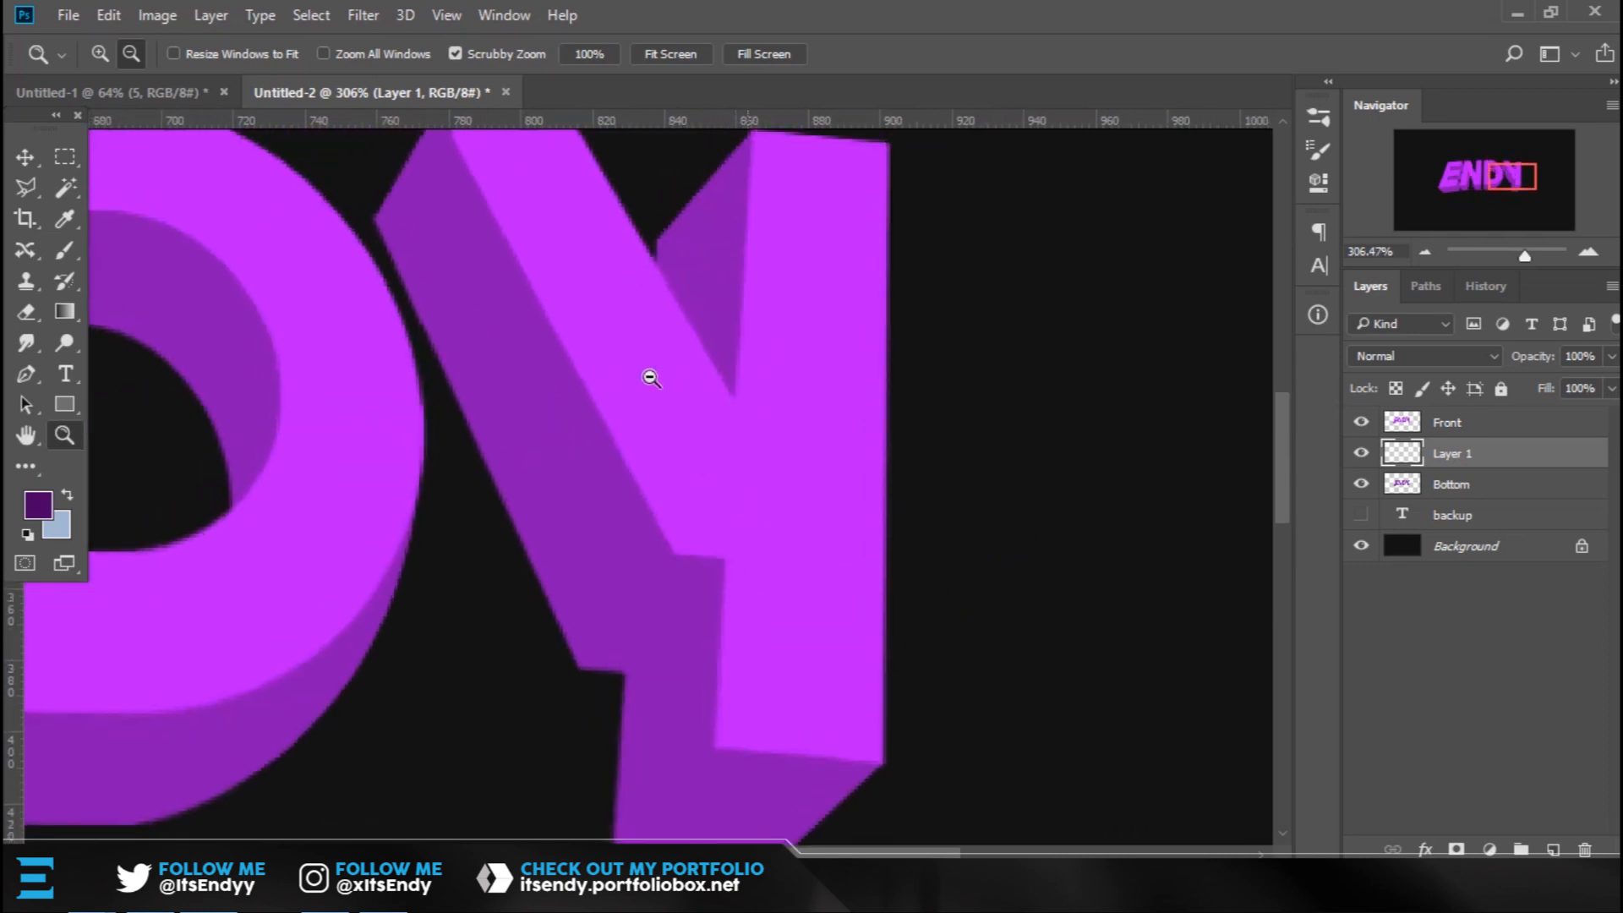
{"action": "left_click_drag", "start_coordinate": [664, 371], "coordinate": [642, 372]}
{"action": "left_click_drag", "start_coordinate": [735, 497], "coordinate": [675, 508]}
{"action": "left_click_drag", "start_coordinate": [639, 583], "coordinate": [782, 531]}
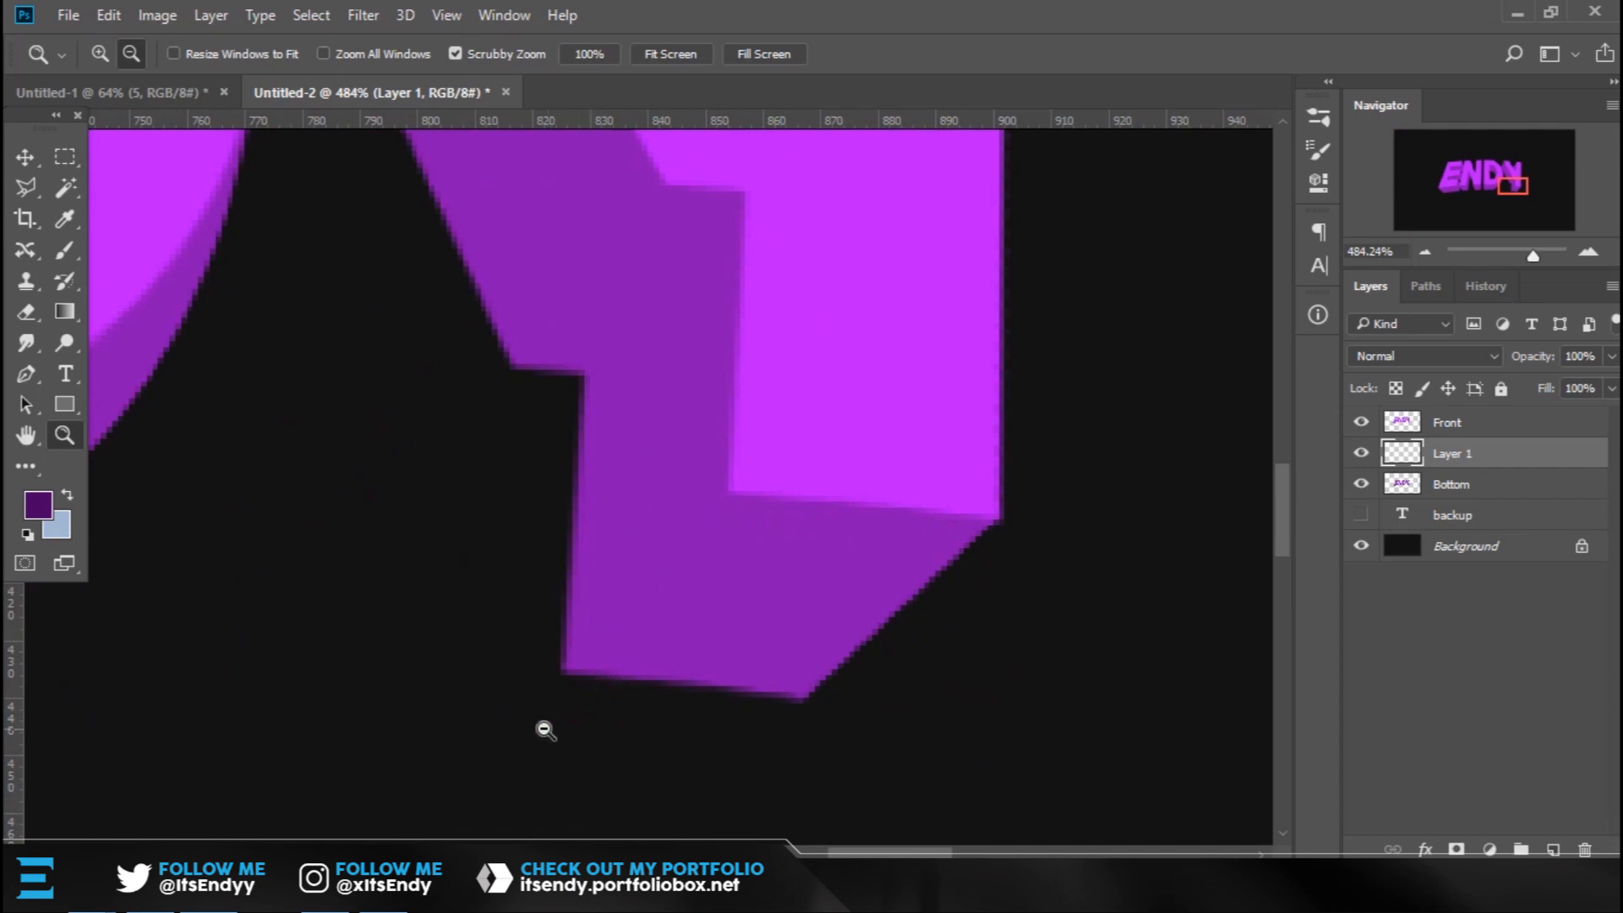
Select the bottom face of the Y's stem with the Polygonal Lasso, brush dark purple shading inside it, and deselect.
{"action": "key", "text": "l"}
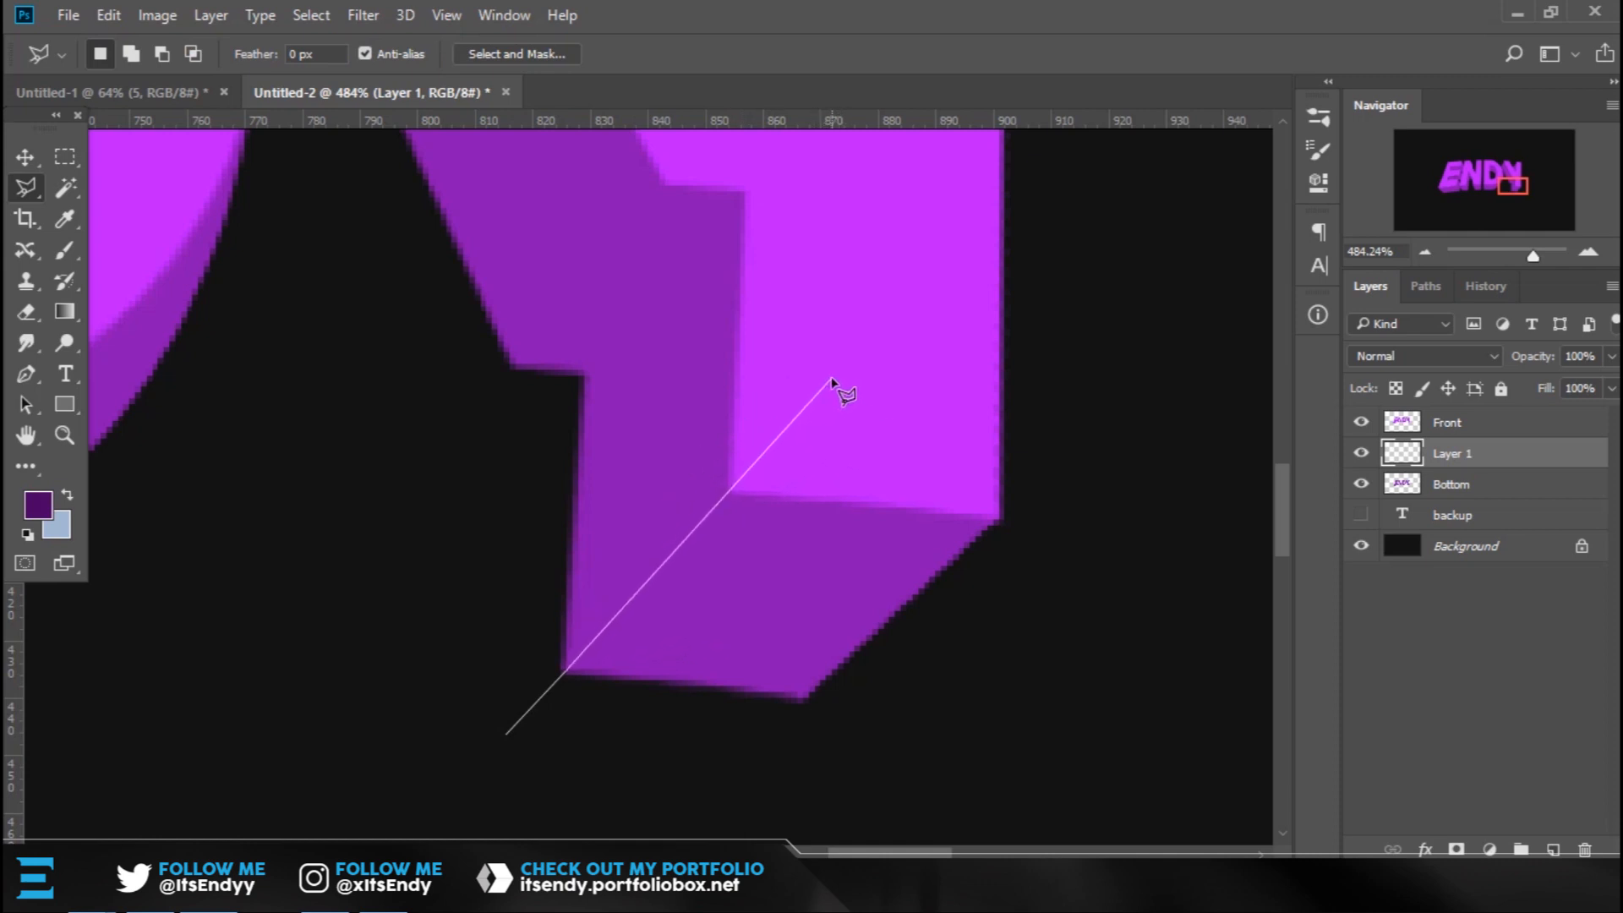
{"action": "left_click", "coordinate": [1134, 434]}
{"action": "left_click", "coordinate": [834, 820]}
{"action": "left_click", "coordinate": [507, 735]}
{"action": "key", "text": "b"}
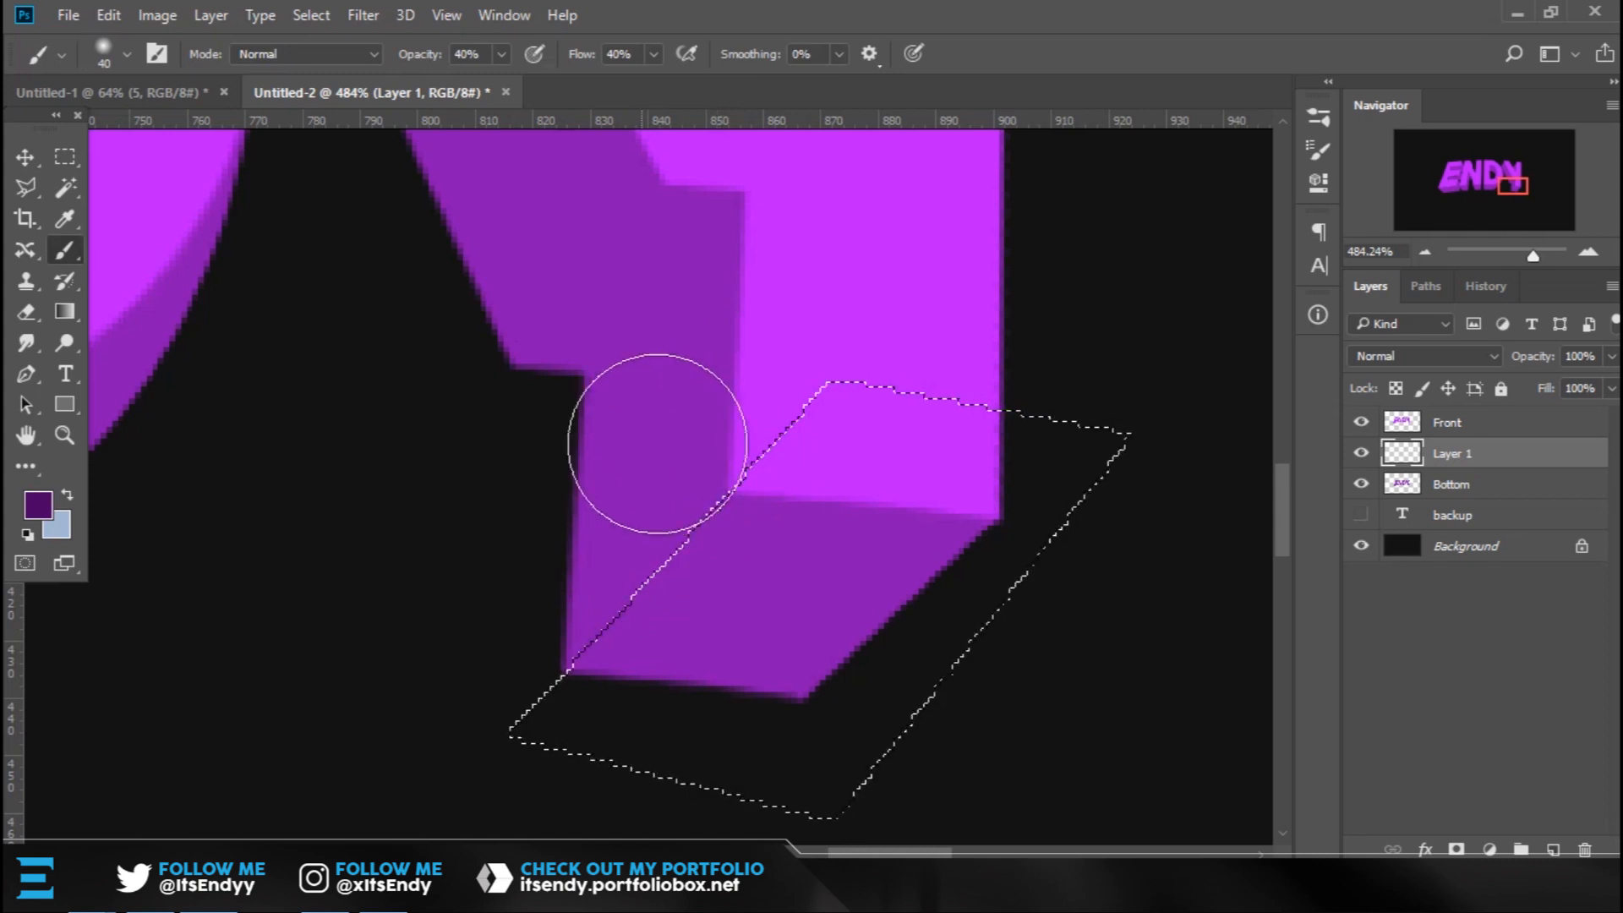
{"action": "mouse_move", "coordinate": [596, 560]}
{"action": "left_mouse_down"}
{"action": "mouse_move", "coordinate": [667, 435]}
{"action": "mouse_move", "coordinate": [561, 580]}
{"action": "mouse_move", "coordinate": [590, 567]}
{"action": "left_mouse_up"}
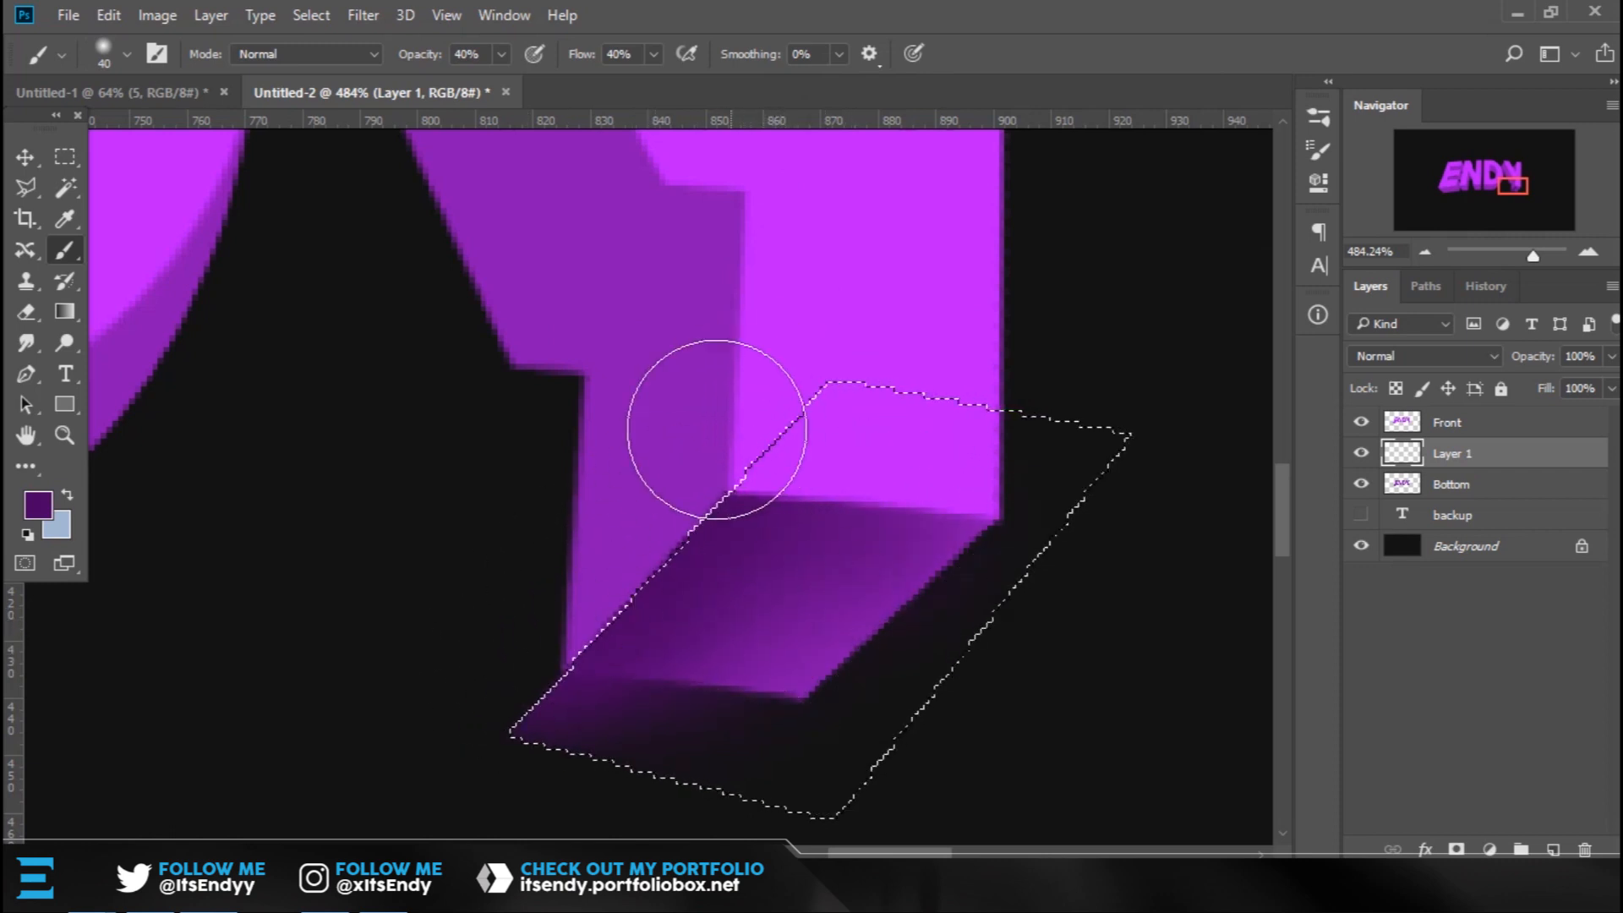
{"action": "key", "text": "m"}
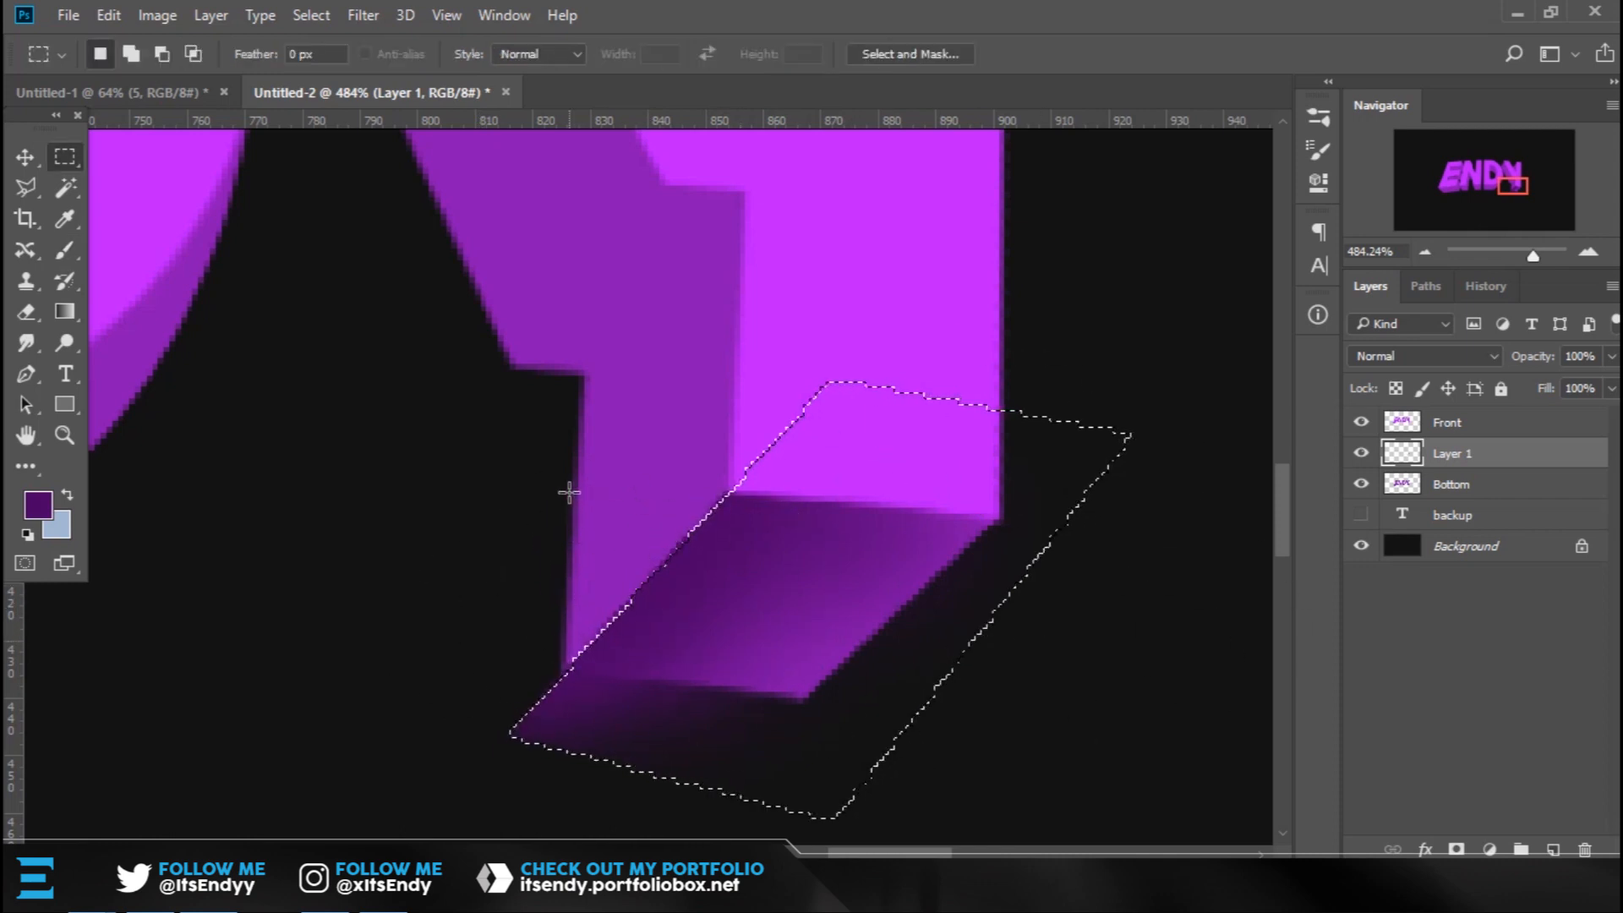
{"action": "left_click", "coordinate": [568, 492]}
Outline the left side face of the Y's stem with the Polygonal Lasso, shade it dark purple with the Brush, and deselect.
{"action": "key", "text": "z"}
{"action": "mouse_move", "coordinate": [700, 351]}
{"action": "left_mouse_down"}
{"action": "mouse_move", "coordinate": [652, 457]}
{"action": "mouse_move", "coordinate": [663, 420]}
{"action": "mouse_move", "coordinate": [663, 605]}
{"action": "mouse_move", "coordinate": [592, 437]}
{"action": "mouse_move", "coordinate": [543, 471]}
{"action": "mouse_move", "coordinate": [652, 638]}
{"action": "mouse_move", "coordinate": [608, 536]}
{"action": "mouse_move", "coordinate": [563, 576]}
{"action": "left_mouse_up"}
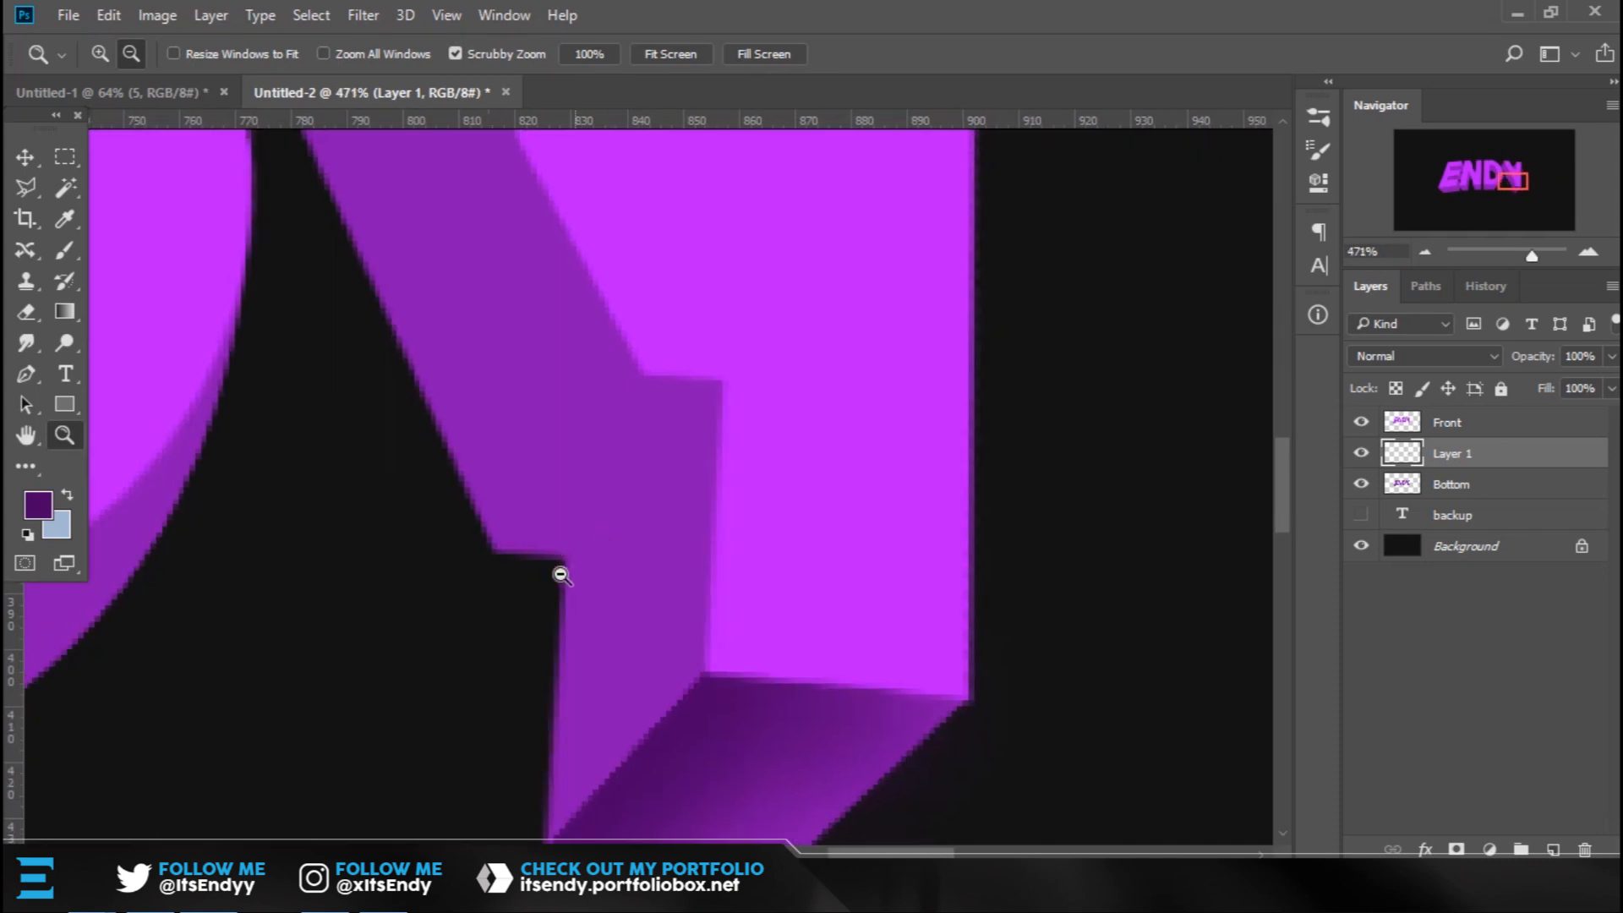
{"action": "key", "text": "l"}
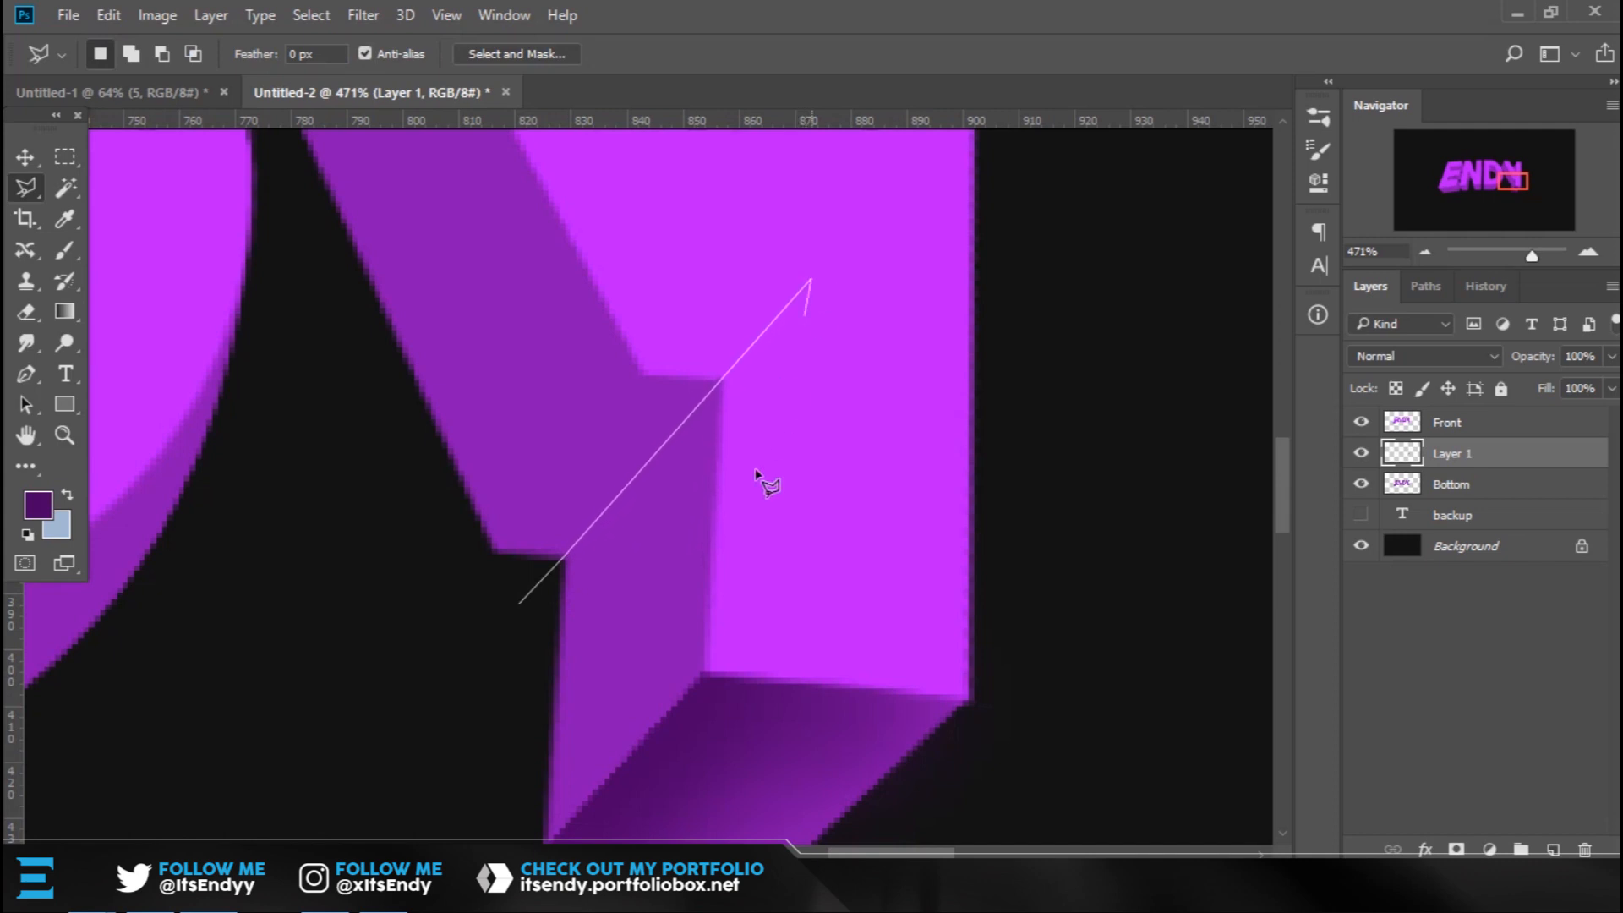
{"action": "left_click_drag", "start_coordinate": [796, 519], "coordinate": [827, 346]}
{"action": "left_click", "coordinate": [769, 763]}
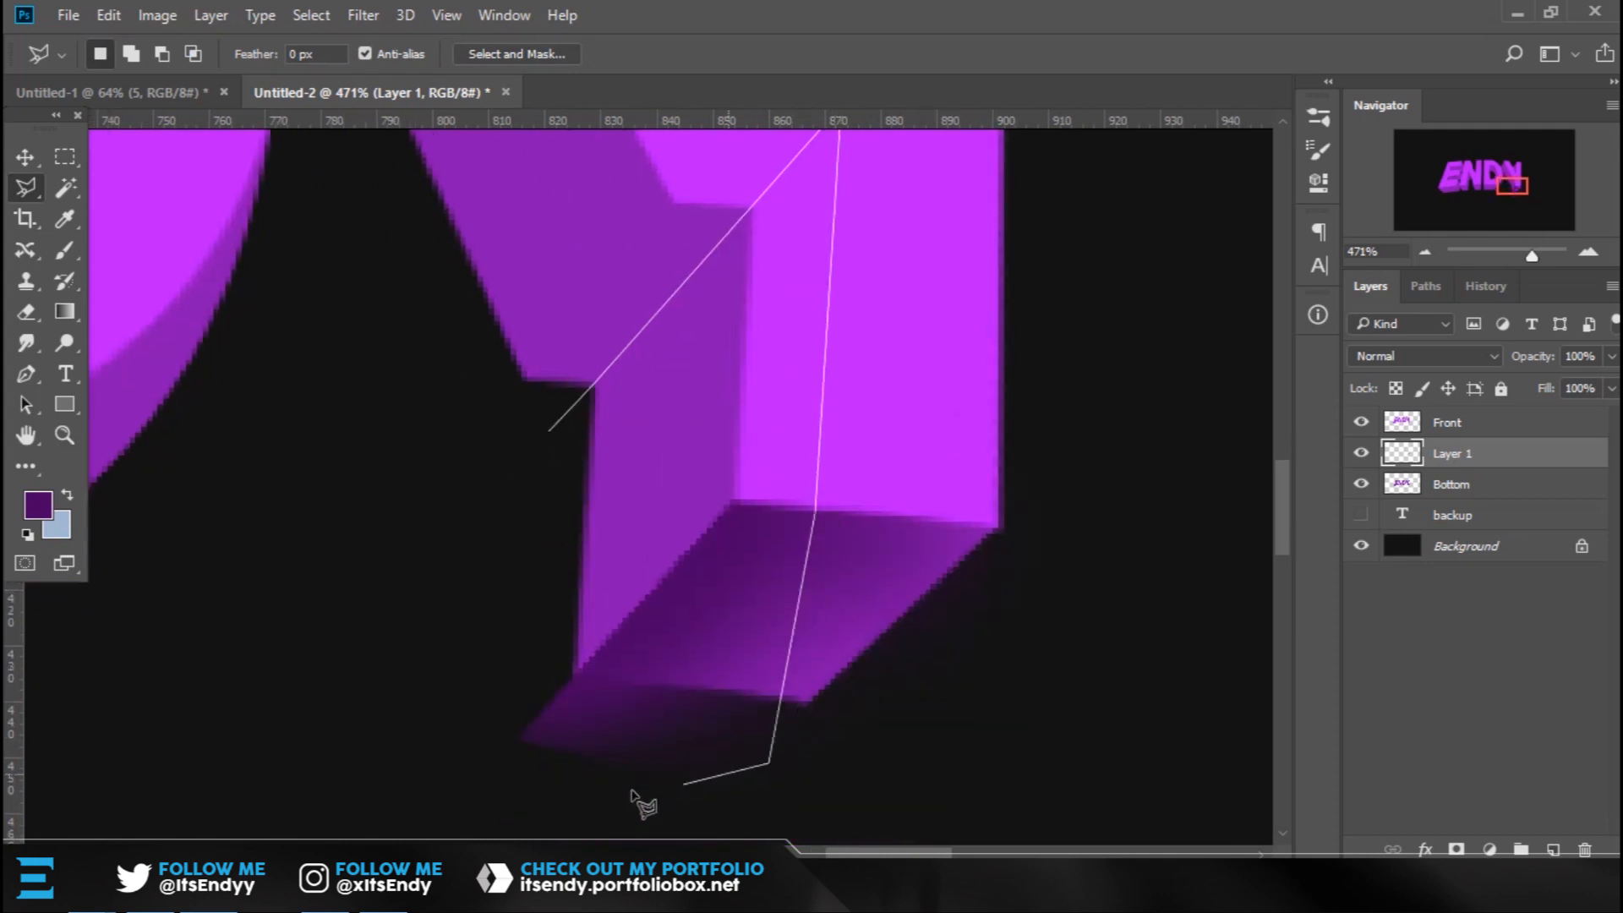
{"action": "left_click", "coordinate": [548, 433]}
{"action": "key", "text": "z"}
{"action": "mouse_move", "coordinate": [803, 321]}
{"action": "left_mouse_down"}
{"action": "mouse_move", "coordinate": [771, 325]}
{"action": "mouse_move", "coordinate": [768, 453]}
{"action": "left_mouse_up"}
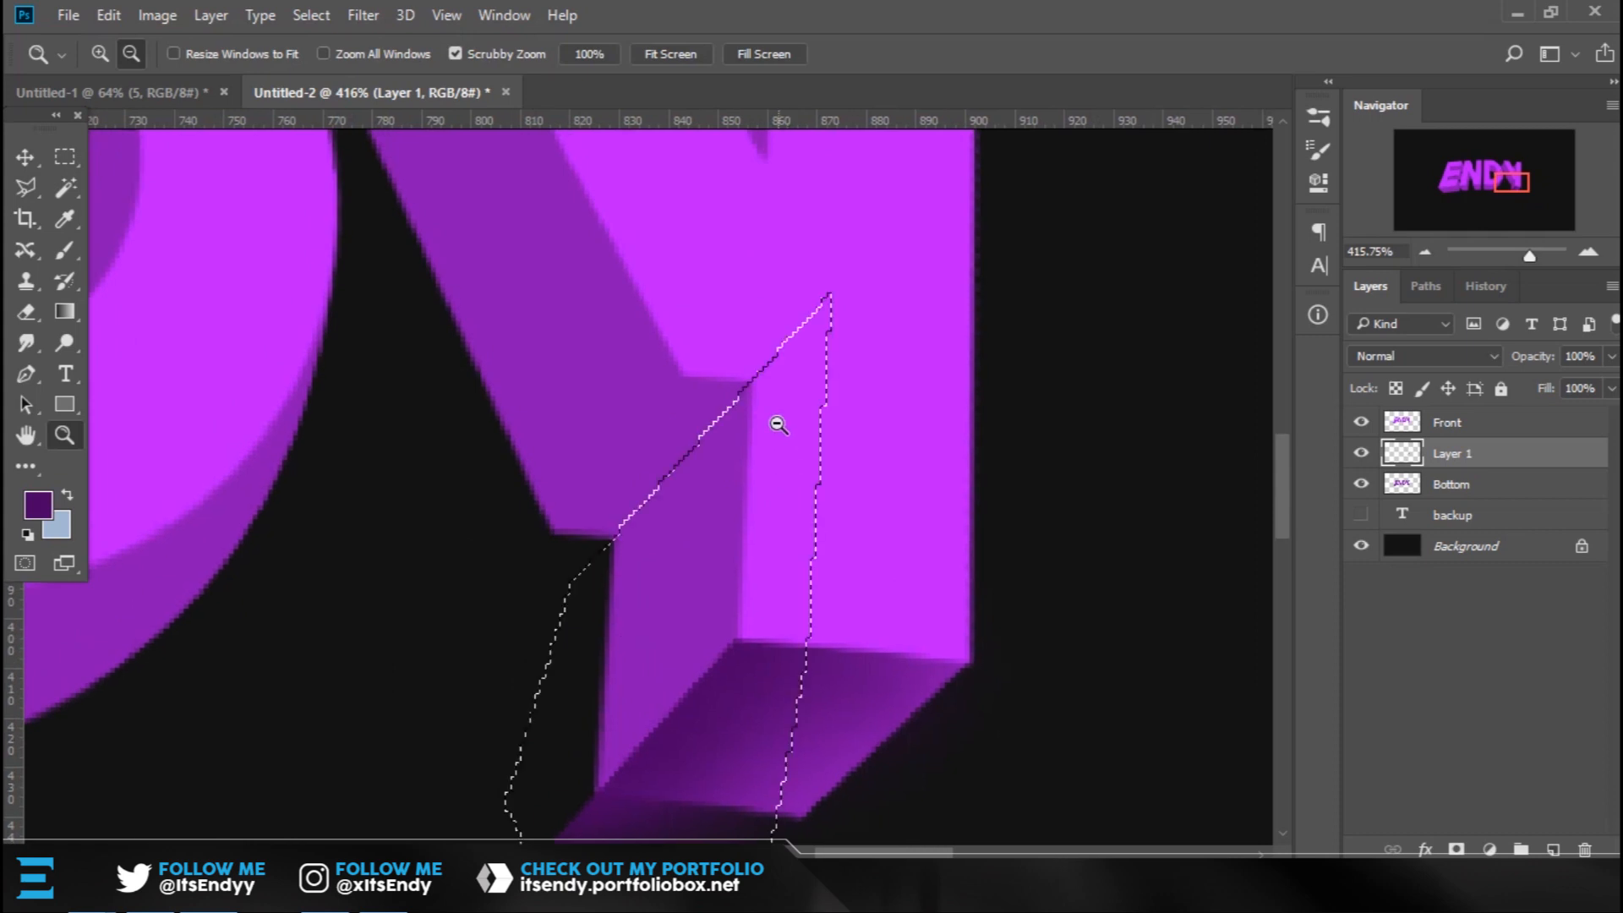
{"action": "key", "text": "b"}
{"action": "mouse_move", "coordinate": [746, 326]}
{"action": "left_mouse_down"}
{"action": "mouse_move", "coordinate": [668, 420]}
{"action": "mouse_move", "coordinate": [617, 520]}
{"action": "mouse_move", "coordinate": [670, 382]}
{"action": "mouse_move", "coordinate": [700, 362]}
{"action": "mouse_move", "coordinate": [575, 586]}
{"action": "mouse_move", "coordinate": [688, 508]}
{"action": "mouse_move", "coordinate": [598, 670]}
{"action": "mouse_move", "coordinate": [798, 289]}
{"action": "mouse_move", "coordinate": [656, 442]}
{"action": "mouse_move", "coordinate": [601, 639]}
{"action": "left_mouse_up"}
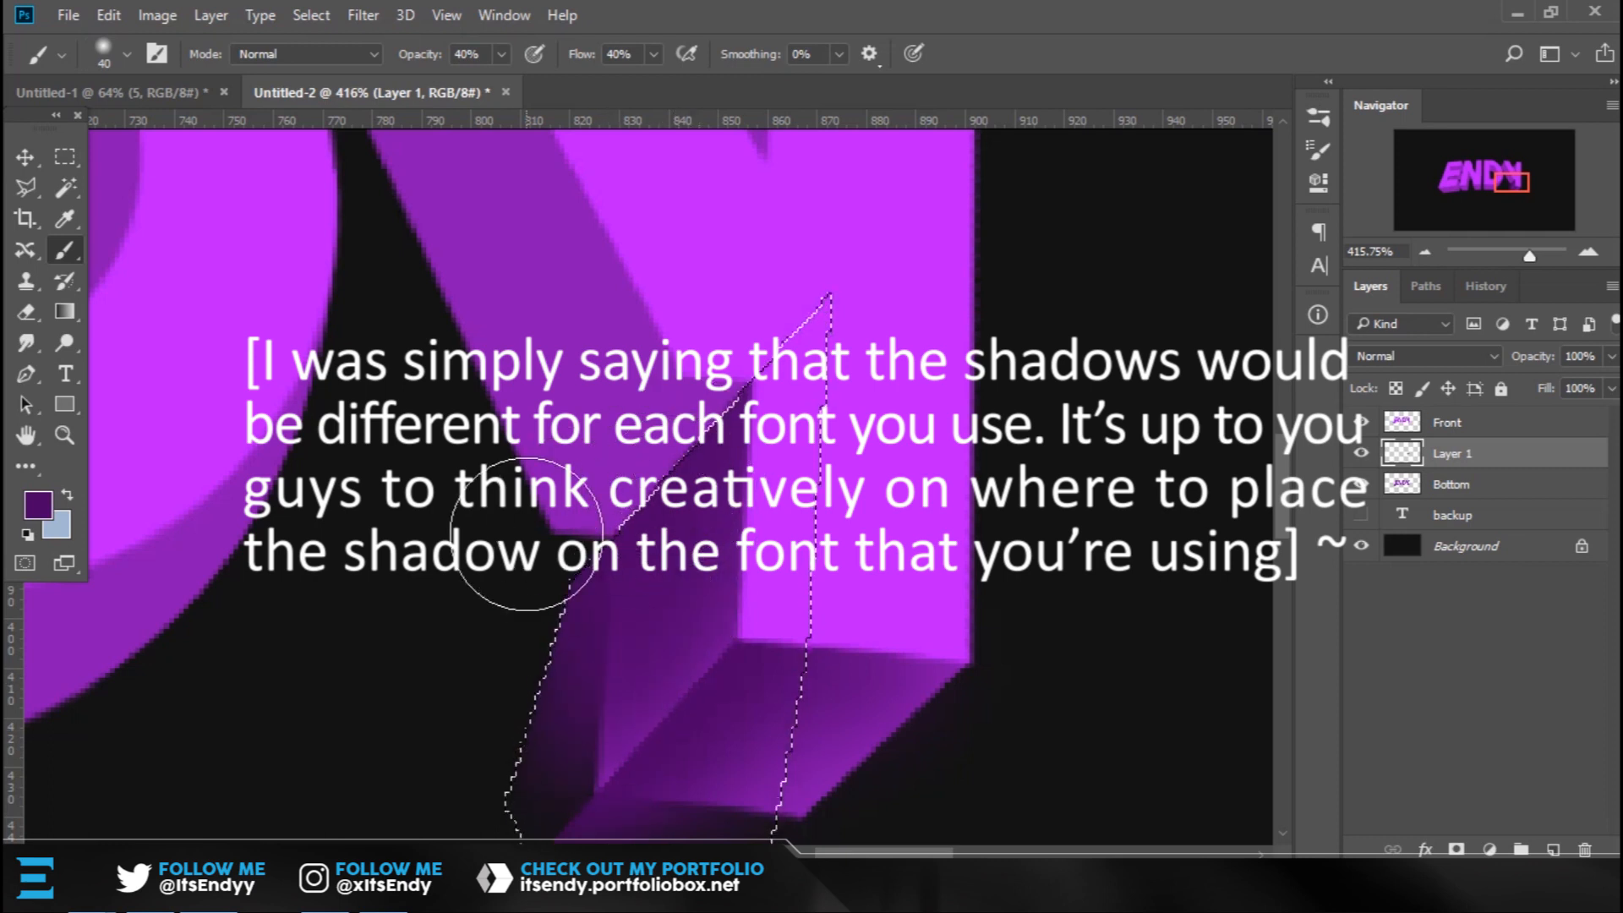
{"action": "key", "text": "m"}
{"action": "left_click", "coordinate": [463, 558]}
Outline the small underside face where the Y's left arm meets the stem, shade it with the Brush, and clear the selection.
{"action": "left_click_drag", "start_coordinate": [790, 349], "coordinate": [880, 529]}
{"action": "left_click_drag", "start_coordinate": [832, 431], "coordinate": [694, 294]}
{"action": "left_click_drag", "start_coordinate": [572, 586], "coordinate": [741, 478]}
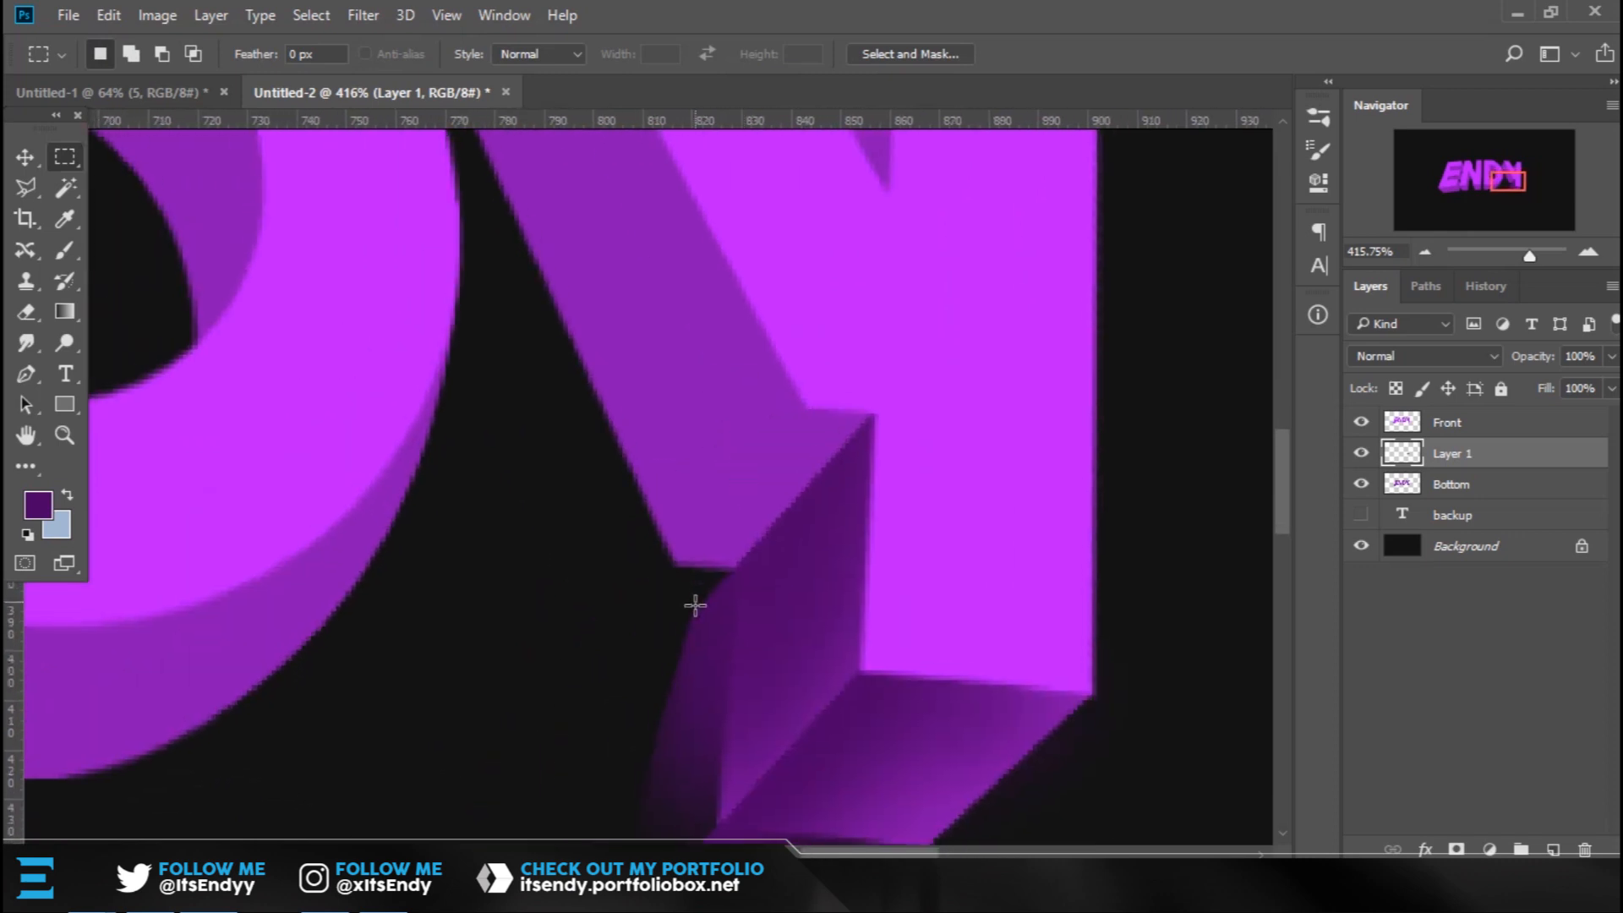
{"action": "key", "text": "l"}
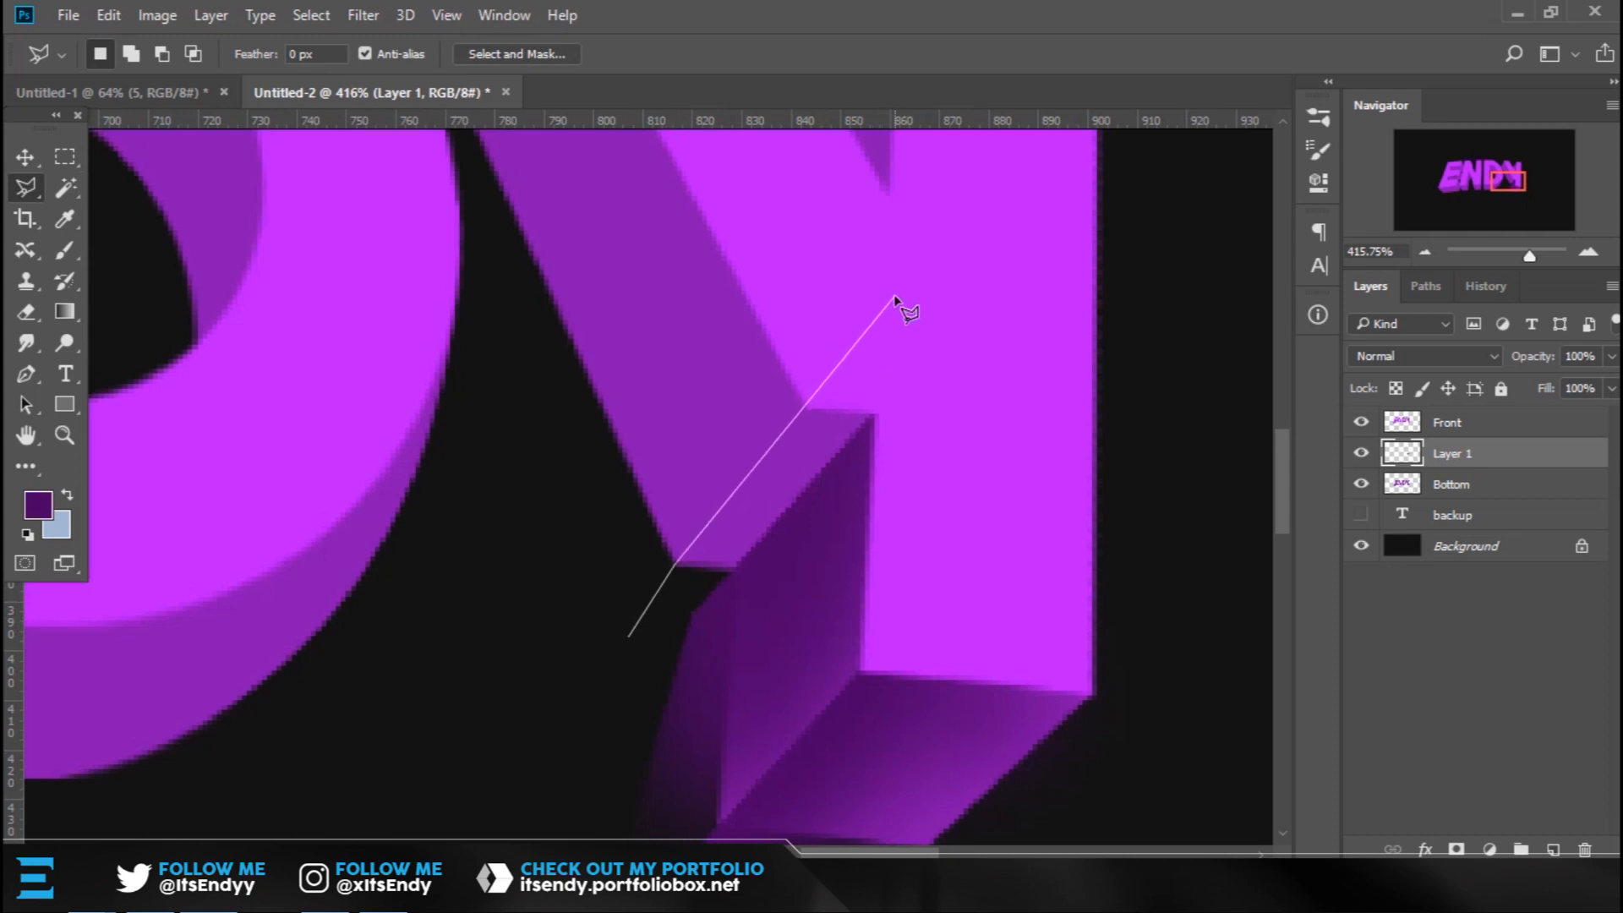
{"action": "left_click_drag", "start_coordinate": [896, 582], "coordinate": [891, 366]}
{"action": "left_click", "coordinate": [934, 505]}
{"action": "left_click", "coordinate": [685, 729]}
{"action": "left_click", "coordinate": [596, 714]}
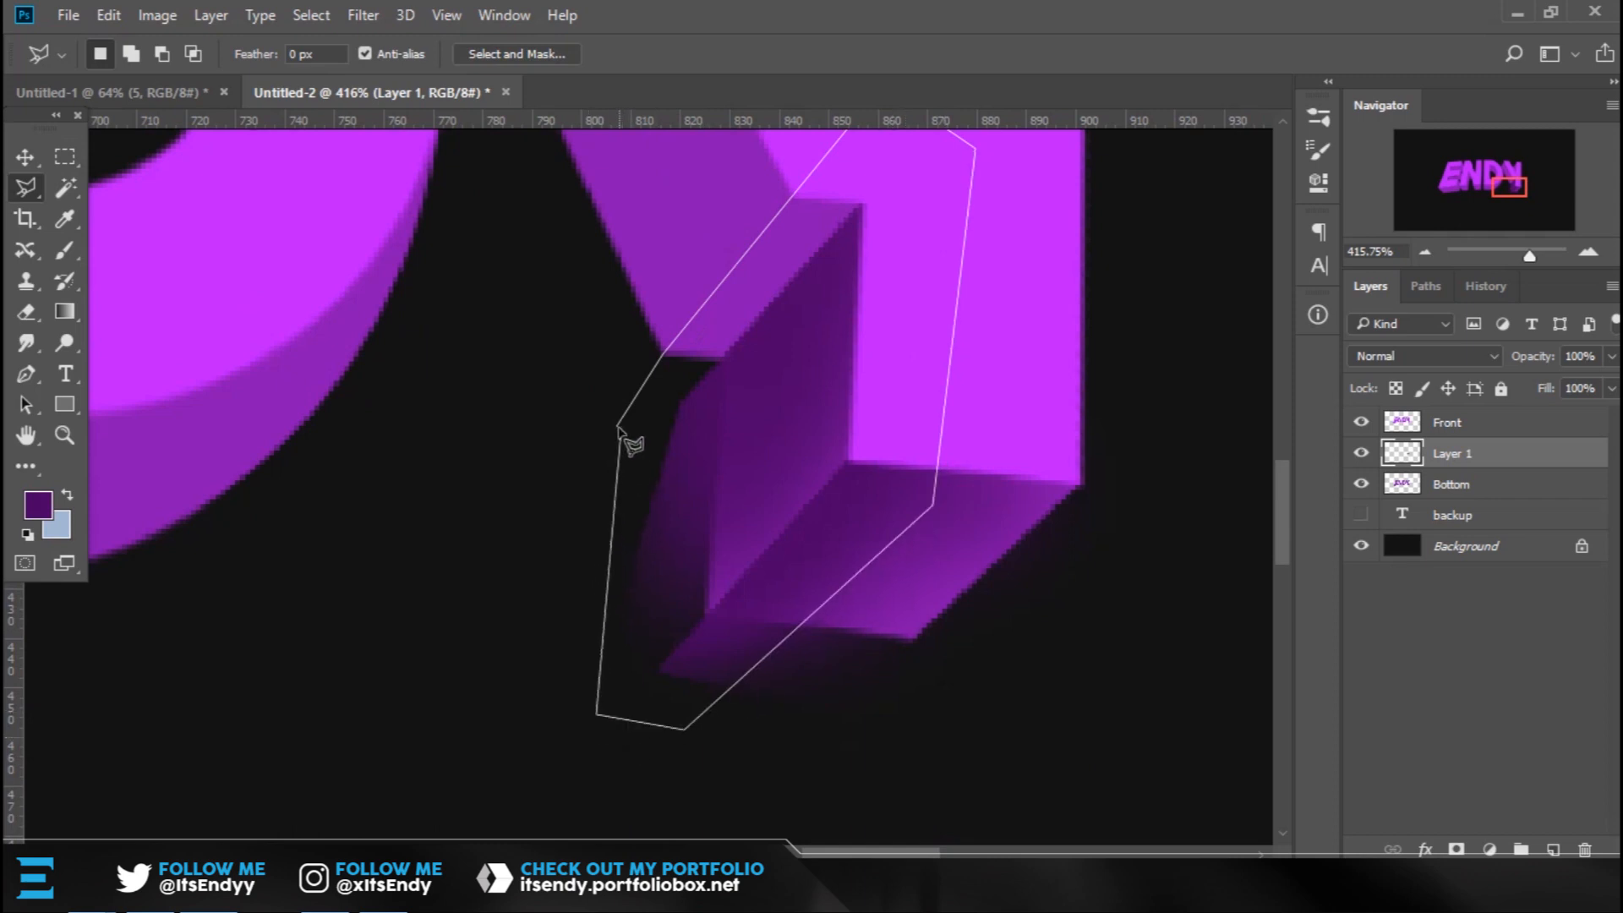
{"action": "left_click", "coordinate": [619, 429]}
{"action": "scroll", "coordinate": [696, 645], "scroll_direction": "up", "scroll_amount": 3}
{"action": "key", "text": "b"}
{"action": "mouse_move", "coordinate": [774, 363]}
{"action": "left_mouse_down"}
{"action": "mouse_move", "coordinate": [623, 558]}
{"action": "mouse_move", "coordinate": [724, 399]}
{"action": "mouse_move", "coordinate": [635, 554]}
{"action": "mouse_move", "coordinate": [770, 390]}
{"action": "mouse_move", "coordinate": [737, 466]}
{"action": "mouse_move", "coordinate": [658, 561]}
{"action": "mouse_move", "coordinate": [759, 418]}
{"action": "mouse_move", "coordinate": [643, 409]}
{"action": "left_mouse_up"}
{"action": "key", "text": "m"}
{"action": "mouse_move", "coordinate": [614, 300]}
{"action": "left_mouse_down"}
{"action": "mouse_move", "coordinate": [660, 612]}
{"action": "mouse_move", "coordinate": [685, 619]}
{"action": "left_mouse_up"}
Load the Bottom layer's outline as a selection, shade the sides of both upper arms of the Y with the Brush, and deselect.
{"action": "key", "text": "z"}
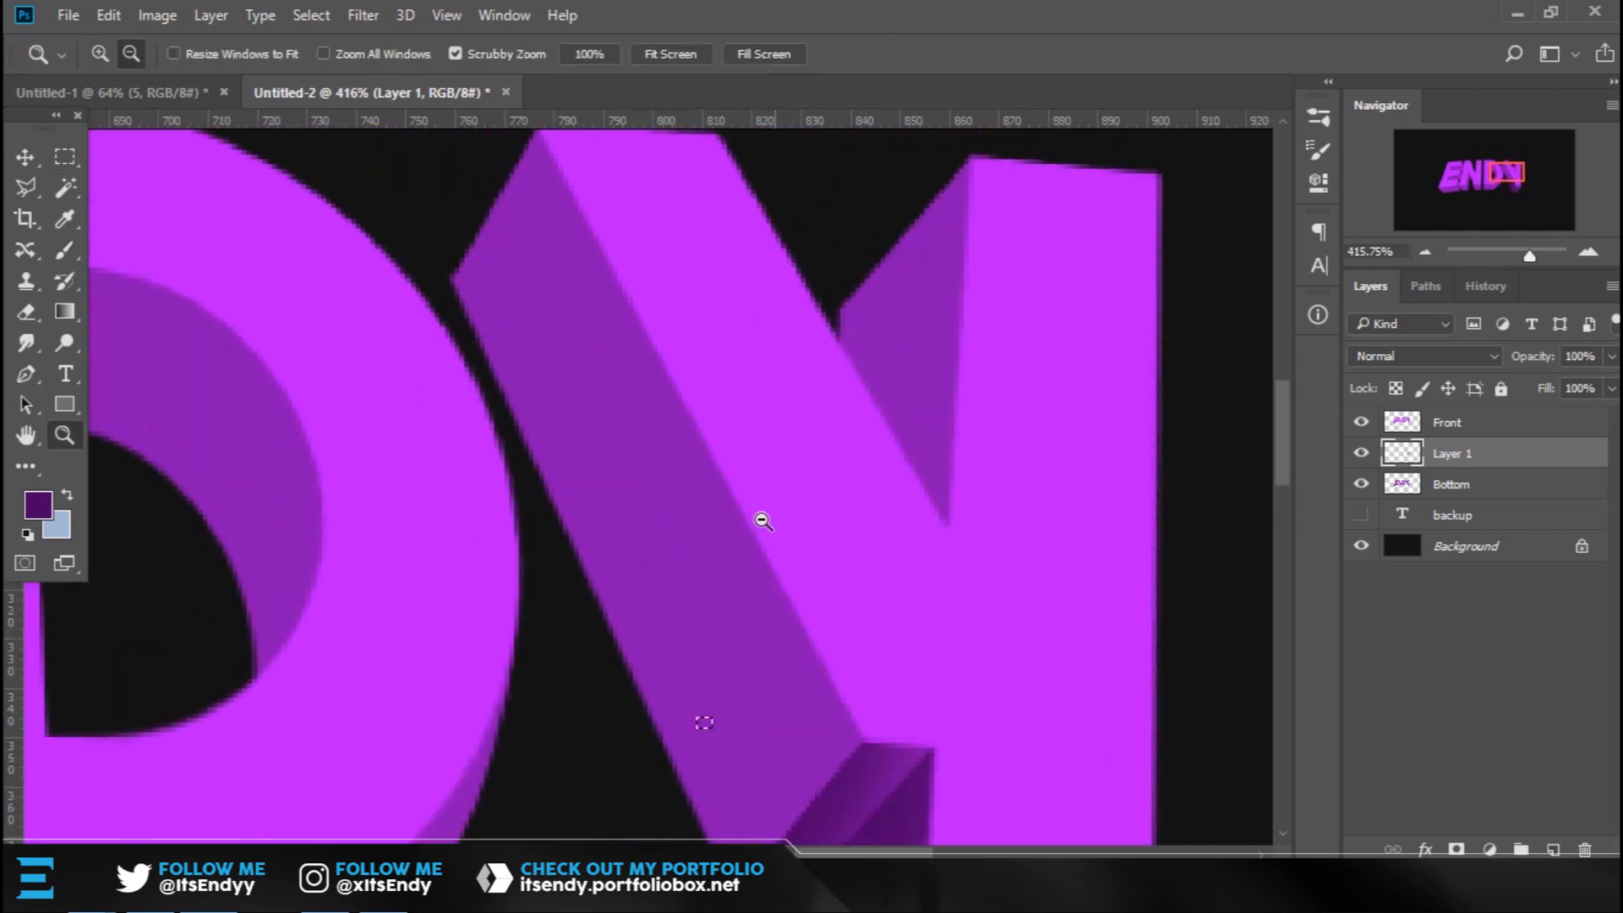
{"action": "left_click", "coordinate": [763, 521], "text": "alt"}
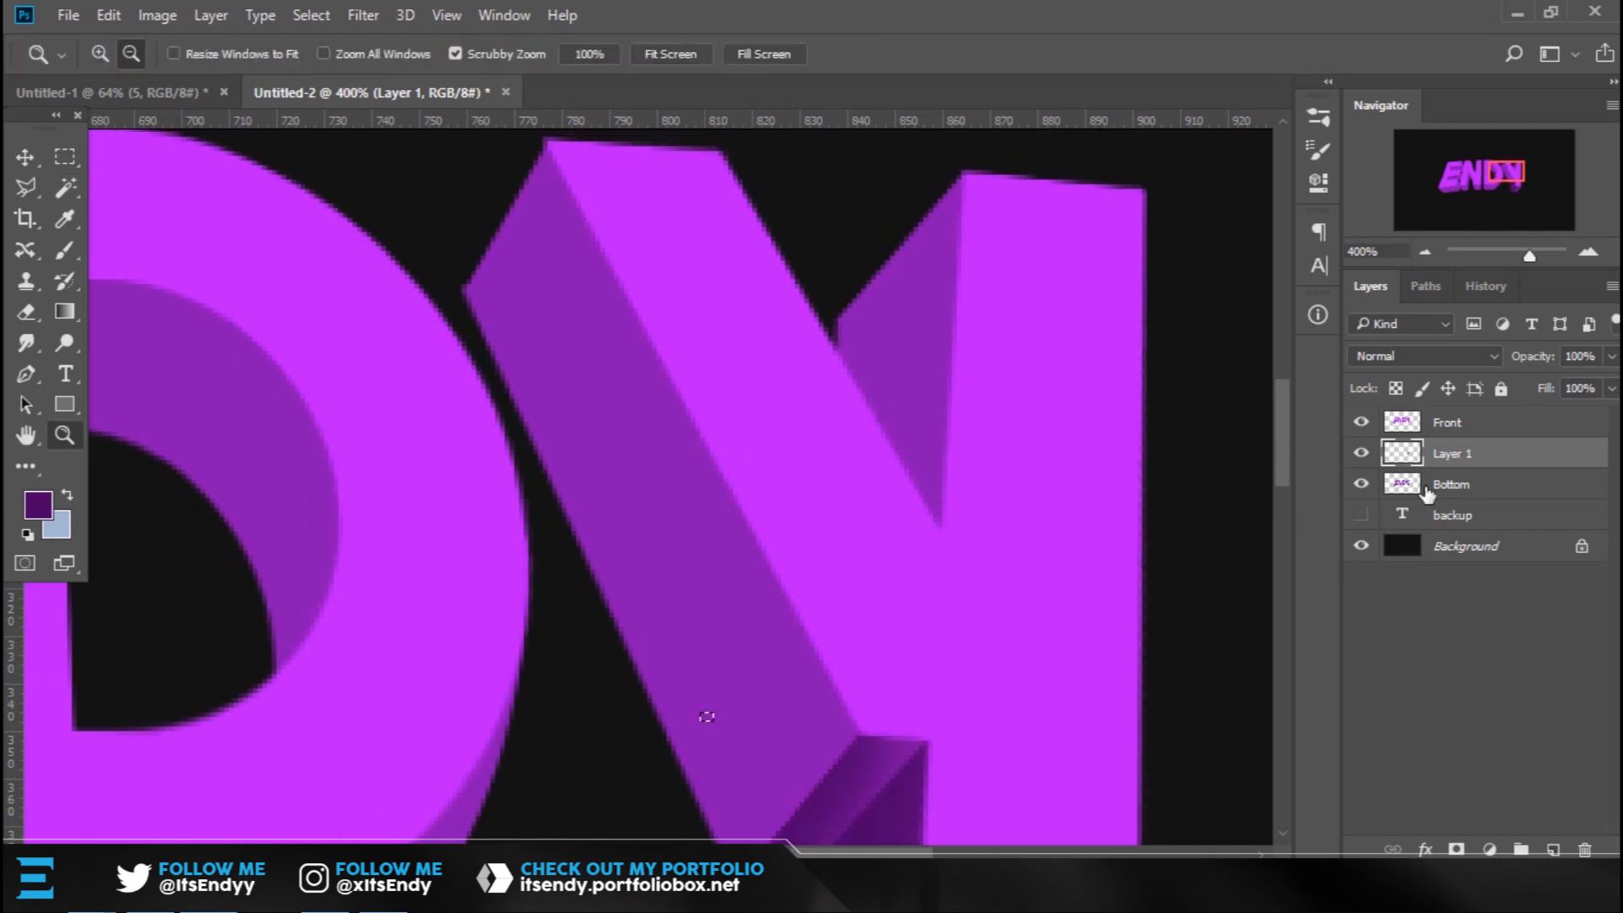
{"action": "left_click", "coordinate": [1401, 484], "text": "ctrl"}
{"action": "key", "text": "b"}
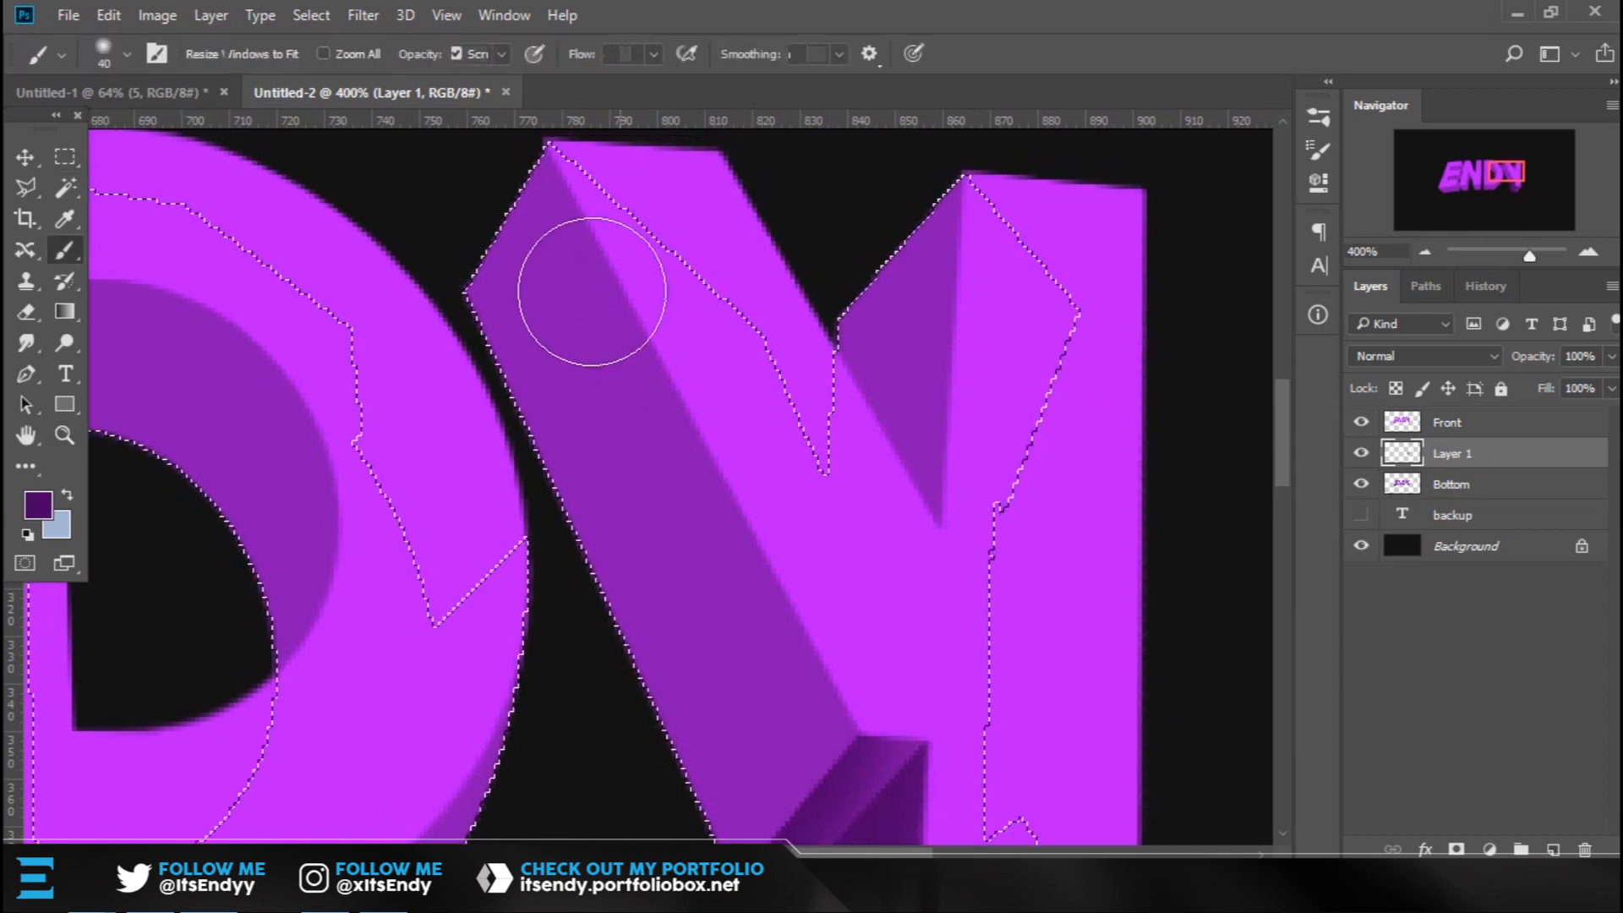
{"action": "mouse_move", "coordinate": [556, 397]}
{"action": "left_mouse_down"}
{"action": "mouse_move", "coordinate": [518, 282]}
{"action": "mouse_move", "coordinate": [486, 290]}
{"action": "mouse_move", "coordinate": [562, 465]}
{"action": "mouse_move", "coordinate": [531, 271]}
{"action": "mouse_move", "coordinate": [569, 366]}
{"action": "mouse_move", "coordinate": [609, 402]}
{"action": "mouse_move", "coordinate": [544, 181]}
{"action": "mouse_move", "coordinate": [549, 256]}
{"action": "mouse_move", "coordinate": [634, 319]}
{"action": "mouse_move", "coordinate": [616, 489]}
{"action": "mouse_move", "coordinate": [735, 623]}
{"action": "mouse_move", "coordinate": [726, 416]}
{"action": "mouse_move", "coordinate": [692, 631]}
{"action": "mouse_move", "coordinate": [735, 363]}
{"action": "mouse_move", "coordinate": [656, 476]}
{"action": "mouse_move", "coordinate": [608, 411]}
{"action": "mouse_move", "coordinate": [698, 626]}
{"action": "left_mouse_up"}
{"action": "left_click_drag", "start_coordinate": [596, 438], "coordinate": [569, 402]}
{"action": "mouse_move", "coordinate": [545, 312]}
{"action": "left_mouse_down"}
{"action": "mouse_move", "coordinate": [563, 470]}
{"action": "mouse_move", "coordinate": [557, 211]}
{"action": "mouse_move", "coordinate": [613, 396]}
{"action": "mouse_move", "coordinate": [615, 500]}
{"action": "mouse_move", "coordinate": [536, 160]}
{"action": "mouse_move", "coordinate": [665, 398]}
{"action": "mouse_move", "coordinate": [643, 384]}
{"action": "mouse_move", "coordinate": [627, 427]}
{"action": "mouse_move", "coordinate": [502, 297]}
{"action": "mouse_move", "coordinate": [601, 440]}
{"action": "mouse_move", "coordinate": [523, 287]}
{"action": "mouse_move", "coordinate": [561, 320]}
{"action": "mouse_move", "coordinate": [642, 344]}
{"action": "mouse_move", "coordinate": [578, 248]}
{"action": "mouse_move", "coordinate": [663, 479]}
{"action": "mouse_move", "coordinate": [824, 719]}
{"action": "mouse_move", "coordinate": [745, 507]}
{"action": "mouse_move", "coordinate": [807, 602]}
{"action": "mouse_move", "coordinate": [750, 609]}
{"action": "left_mouse_up"}
{"action": "mouse_move", "coordinate": [1015, 551]}
{"action": "left_mouse_down"}
{"action": "mouse_move", "coordinate": [921, 569]}
{"action": "mouse_move", "coordinate": [949, 638]}
{"action": "mouse_move", "coordinate": [906, 616]}
{"action": "mouse_move", "coordinate": [891, 530]}
{"action": "mouse_move", "coordinate": [959, 525]}
{"action": "mouse_move", "coordinate": [981, 401]}
{"action": "mouse_move", "coordinate": [961, 536]}
{"action": "mouse_move", "coordinate": [927, 503]}
{"action": "left_mouse_up"}
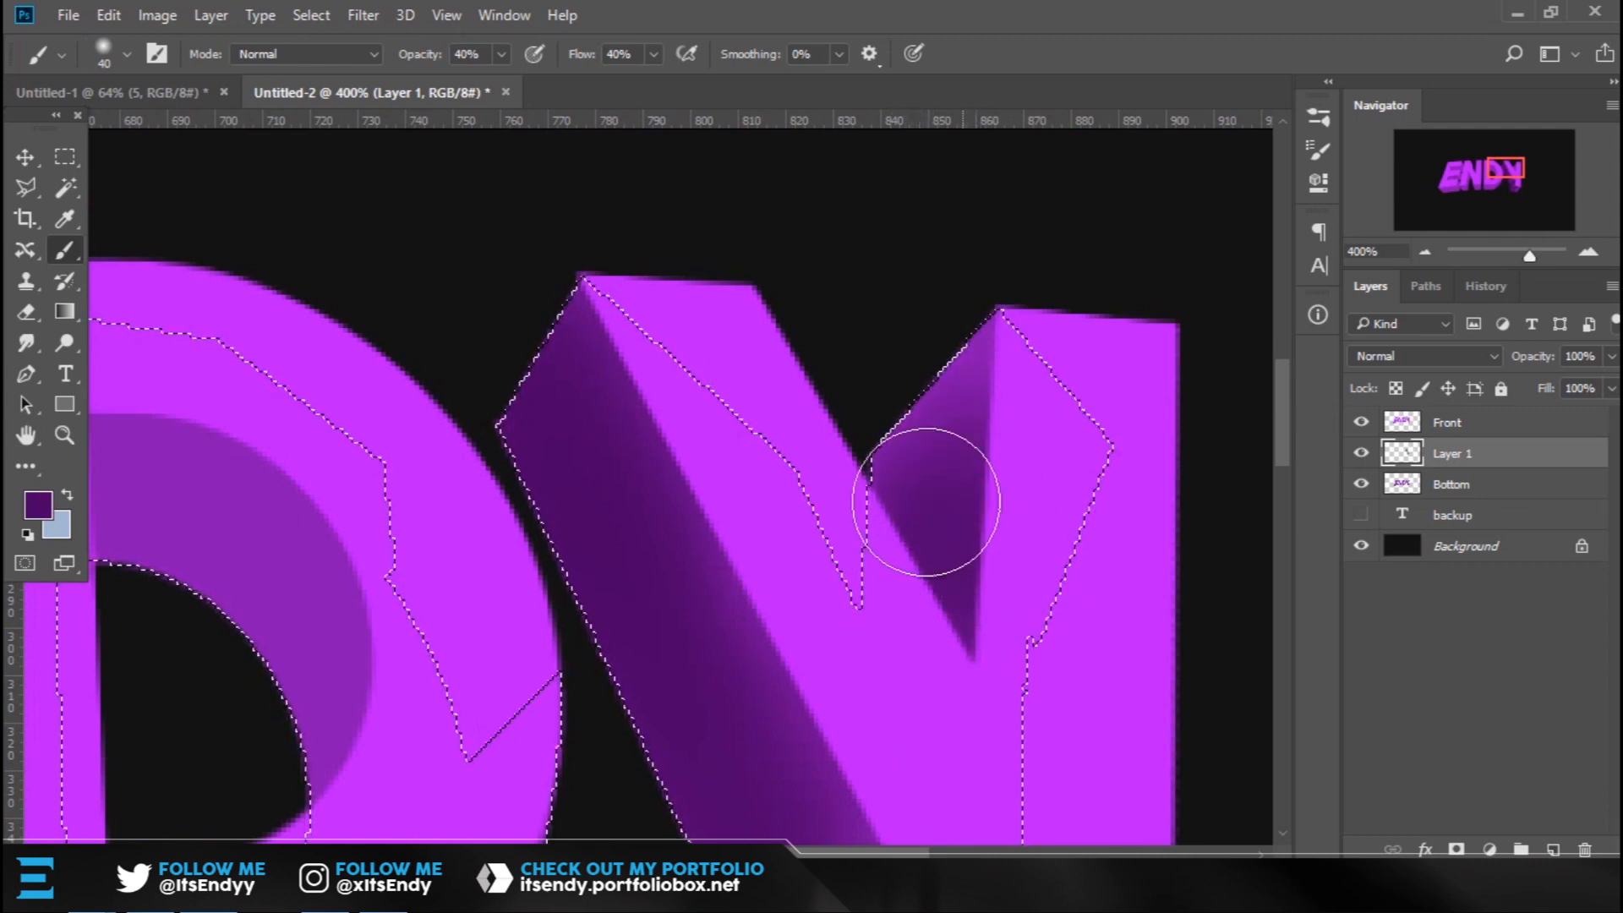
{"action": "key", "text": "m"}
{"action": "left_click", "coordinate": [1235, 475]}
Shade the lower outer side of the D with soft dark purple brush strokes.
{"action": "key", "text": "z"}
{"action": "left_click_drag", "start_coordinate": [1043, 457], "coordinate": [889, 553]}
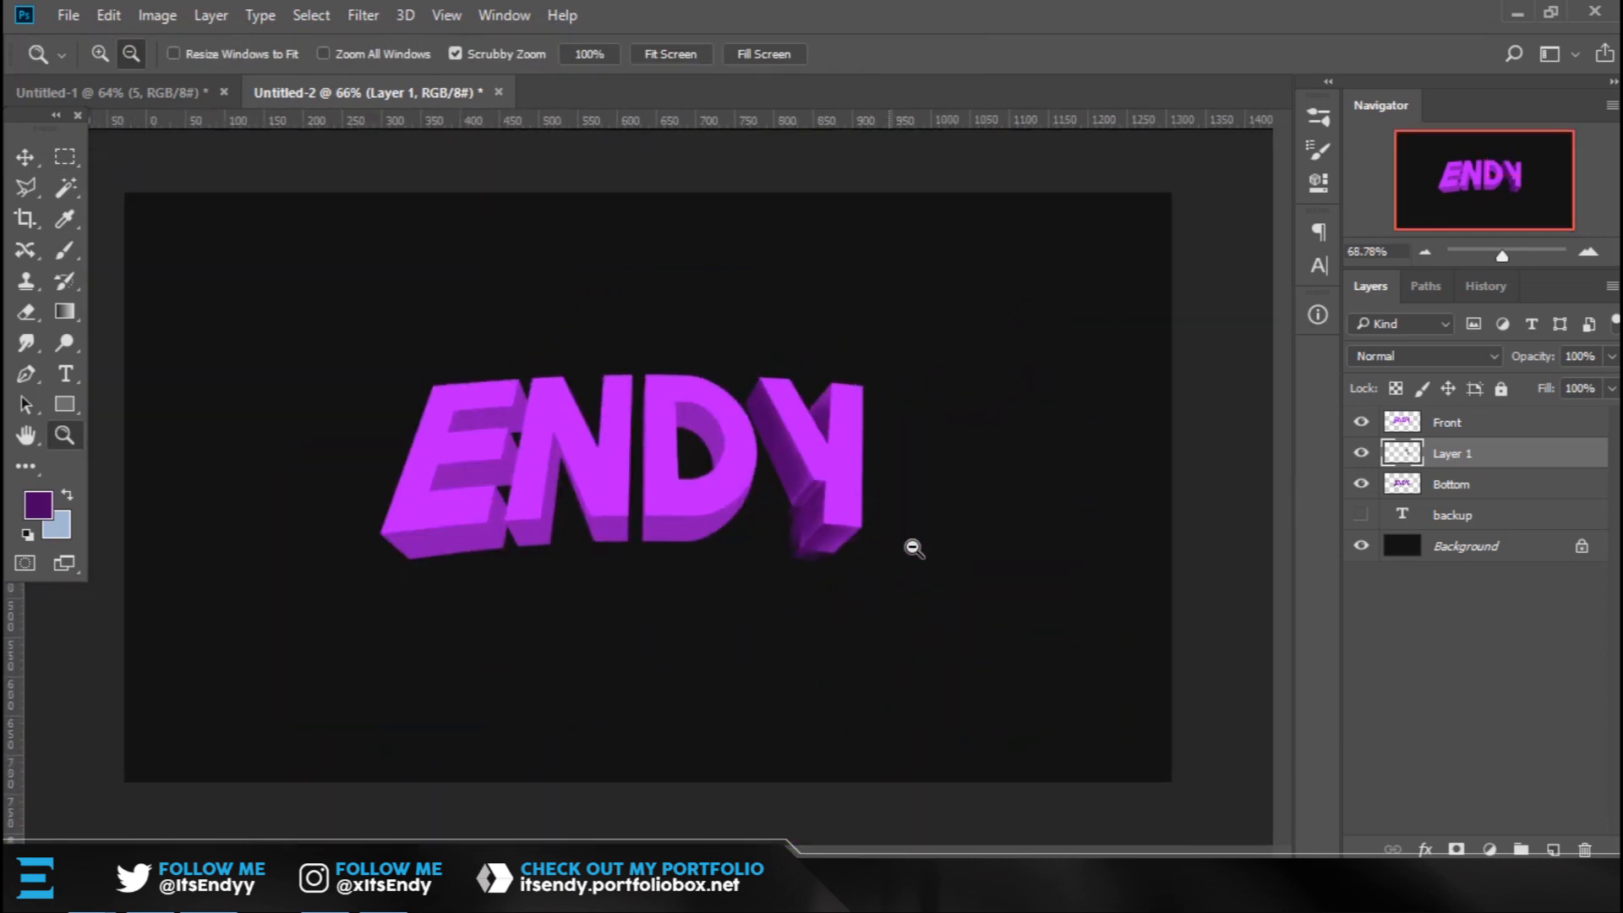
{"action": "mouse_move", "coordinate": [861, 489]}
{"action": "left_mouse_down"}
{"action": "mouse_move", "coordinate": [887, 499]}
{"action": "mouse_move", "coordinate": [863, 508]}
{"action": "left_mouse_up"}
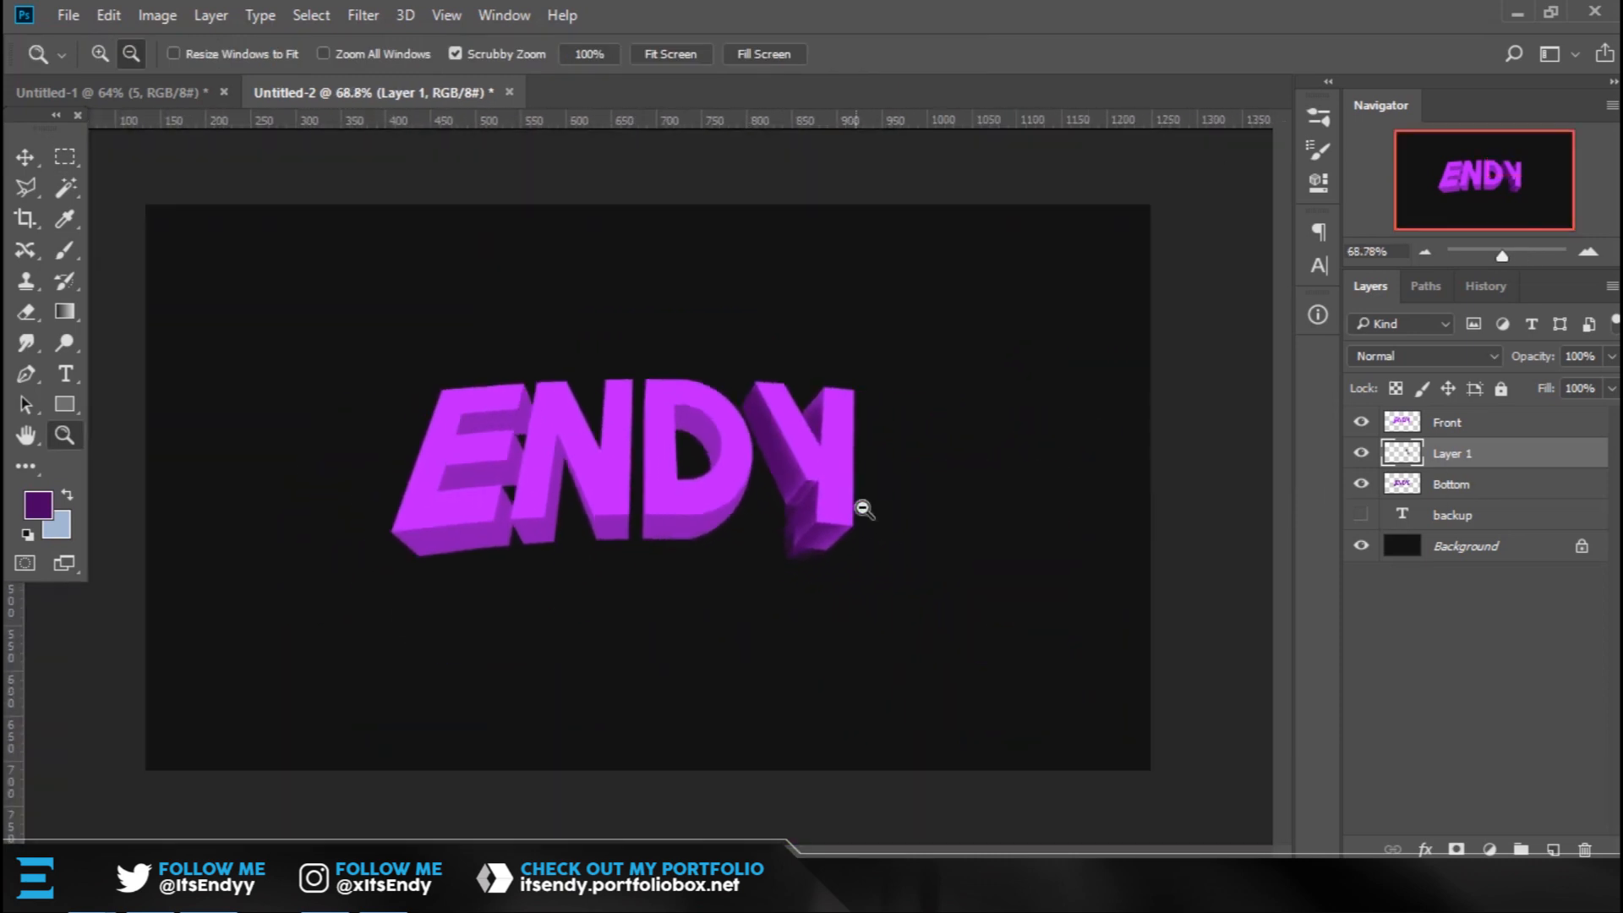
{"action": "left_click_drag", "start_coordinate": [636, 457], "coordinate": [810, 559]}
{"action": "left_click_drag", "start_coordinate": [659, 439], "coordinate": [851, 562]}
{"action": "left_click_drag", "start_coordinate": [703, 339], "coordinate": [799, 487]}
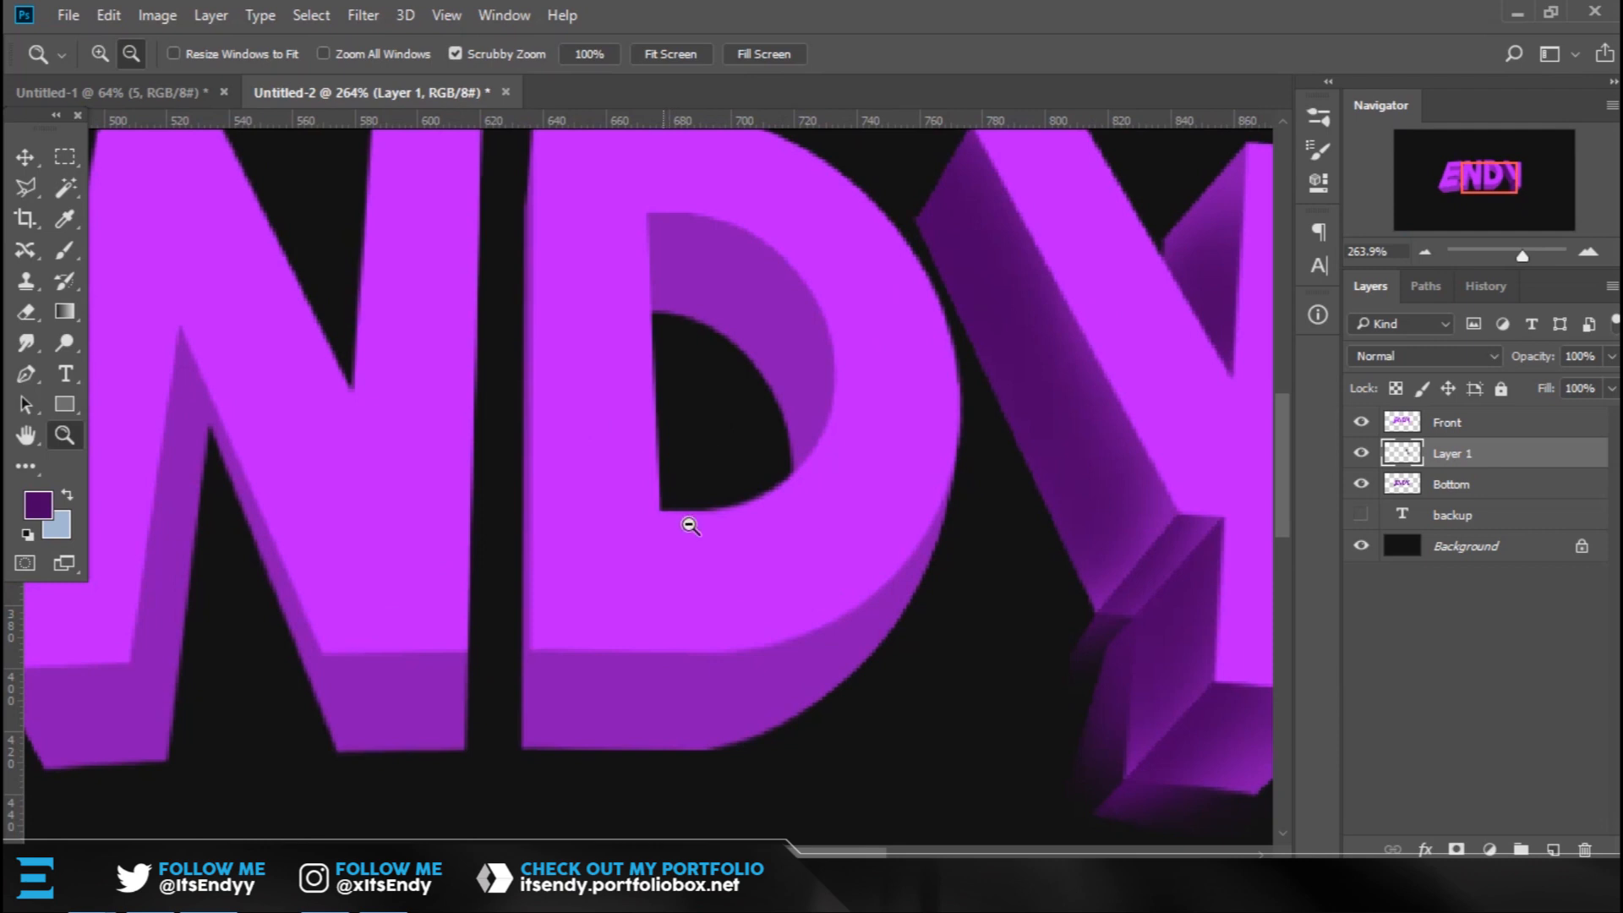
{"action": "left_click_drag", "start_coordinate": [678, 519], "coordinate": [710, 532]}
{"action": "mouse_move", "coordinate": [920, 550]}
{"action": "left_mouse_down"}
{"action": "mouse_move", "coordinate": [956, 449]}
{"action": "mouse_move", "coordinate": [959, 368]}
{"action": "left_mouse_up"}
{"action": "mouse_move", "coordinate": [549, 664]}
{"action": "left_mouse_down"}
{"action": "mouse_move", "coordinate": [1032, 642]}
{"action": "mouse_move", "coordinate": [810, 682]}
{"action": "left_mouse_up"}
{"action": "left_click_drag", "start_coordinate": [862, 194], "coordinate": [906, 439]}
{"action": "mouse_move", "coordinate": [906, 439]}
{"action": "left_mouse_down"}
{"action": "mouse_move", "coordinate": [801, 218]}
{"action": "mouse_move", "coordinate": [937, 489]}
{"action": "left_mouse_up"}
{"action": "mouse_move", "coordinate": [424, 659]}
{"action": "left_mouse_down"}
{"action": "mouse_move", "coordinate": [917, 551]}
{"action": "mouse_move", "coordinate": [931, 347]}
{"action": "left_mouse_up"}
Outline the bottom face of the N's right leg with the Polygonal Lasso and shade it dark purple with the Brush.
{"action": "key", "text": "l"}
{"action": "left_click", "coordinate": [660, 776]}
{"action": "left_click", "coordinate": [723, 653]}
{"action": "left_click", "coordinate": [682, 362]}
{"action": "left_click", "coordinate": [1007, 428]}
{"action": "left_click", "coordinate": [946, 747]}
{"action": "left_click", "coordinate": [743, 787]}
{"action": "left_click", "coordinate": [661, 776]}
{"action": "key", "text": "b"}
{"action": "left_click_drag", "start_coordinate": [749, 585], "coordinate": [845, 658]}
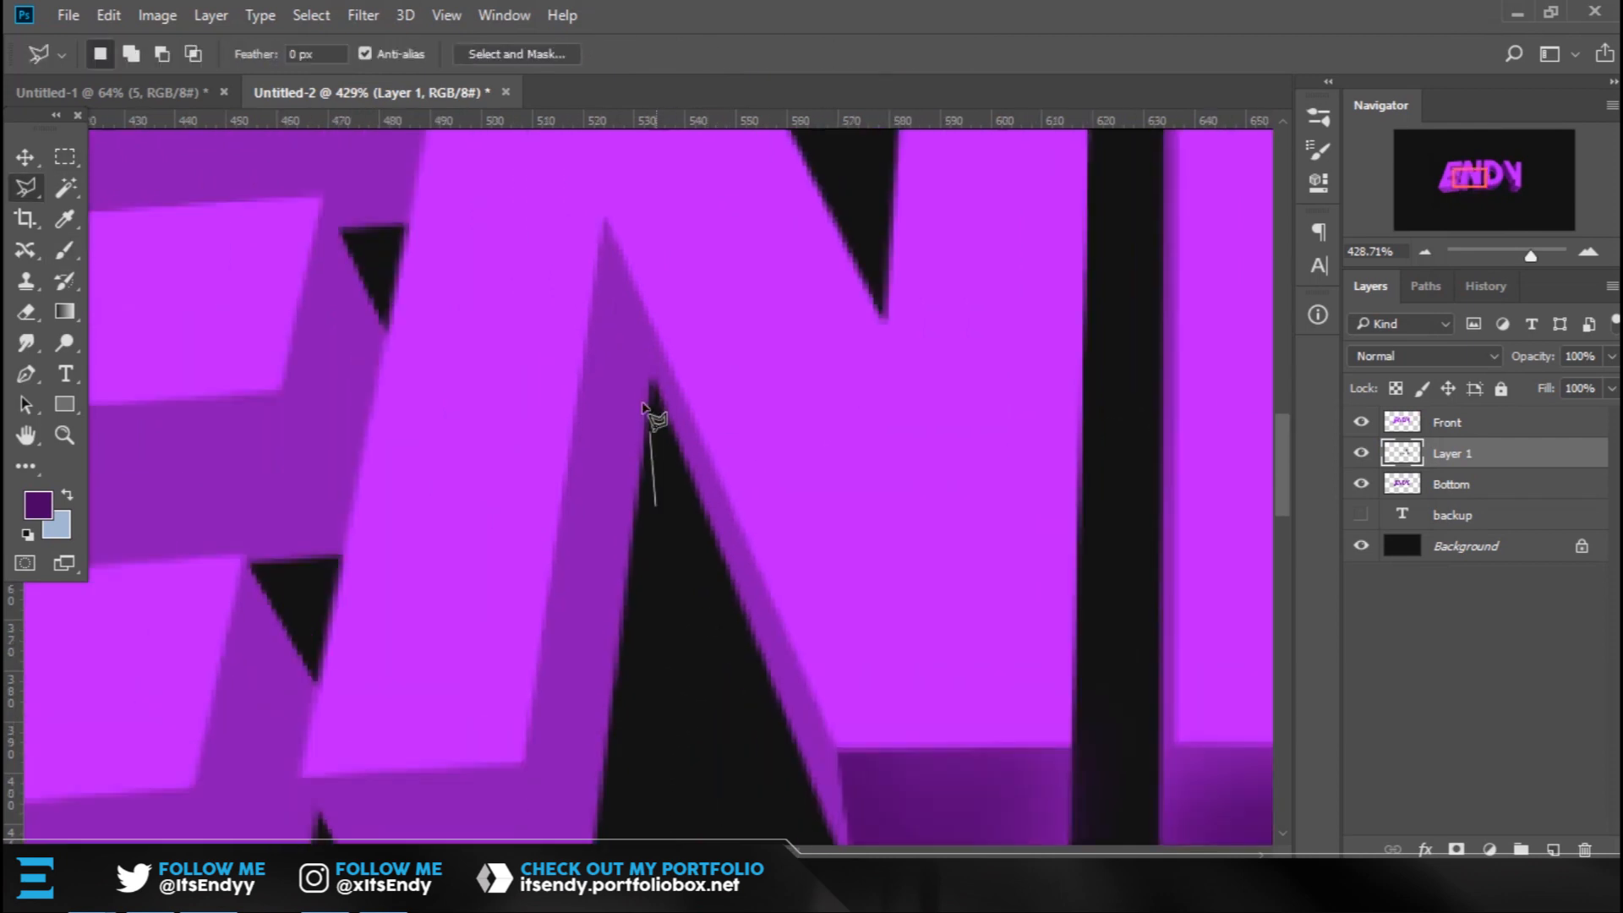
Outline the inner side along the N's diagonal stroke with the Polygonal Lasso and shade it dark purple.
{"action": "left_click", "coordinate": [592, 173]}
{"action": "left_click", "coordinate": [797, 520]}
{"action": "left_click_drag", "start_coordinate": [797, 520], "coordinate": [794, 301]}
{"action": "left_click", "coordinate": [905, 550]}
{"action": "left_click", "coordinate": [848, 798]}
{"action": "left_click", "coordinate": [678, 569]}
{"action": "left_click", "coordinate": [617, 362]}
{"action": "left_click", "coordinate": [650, 286]}
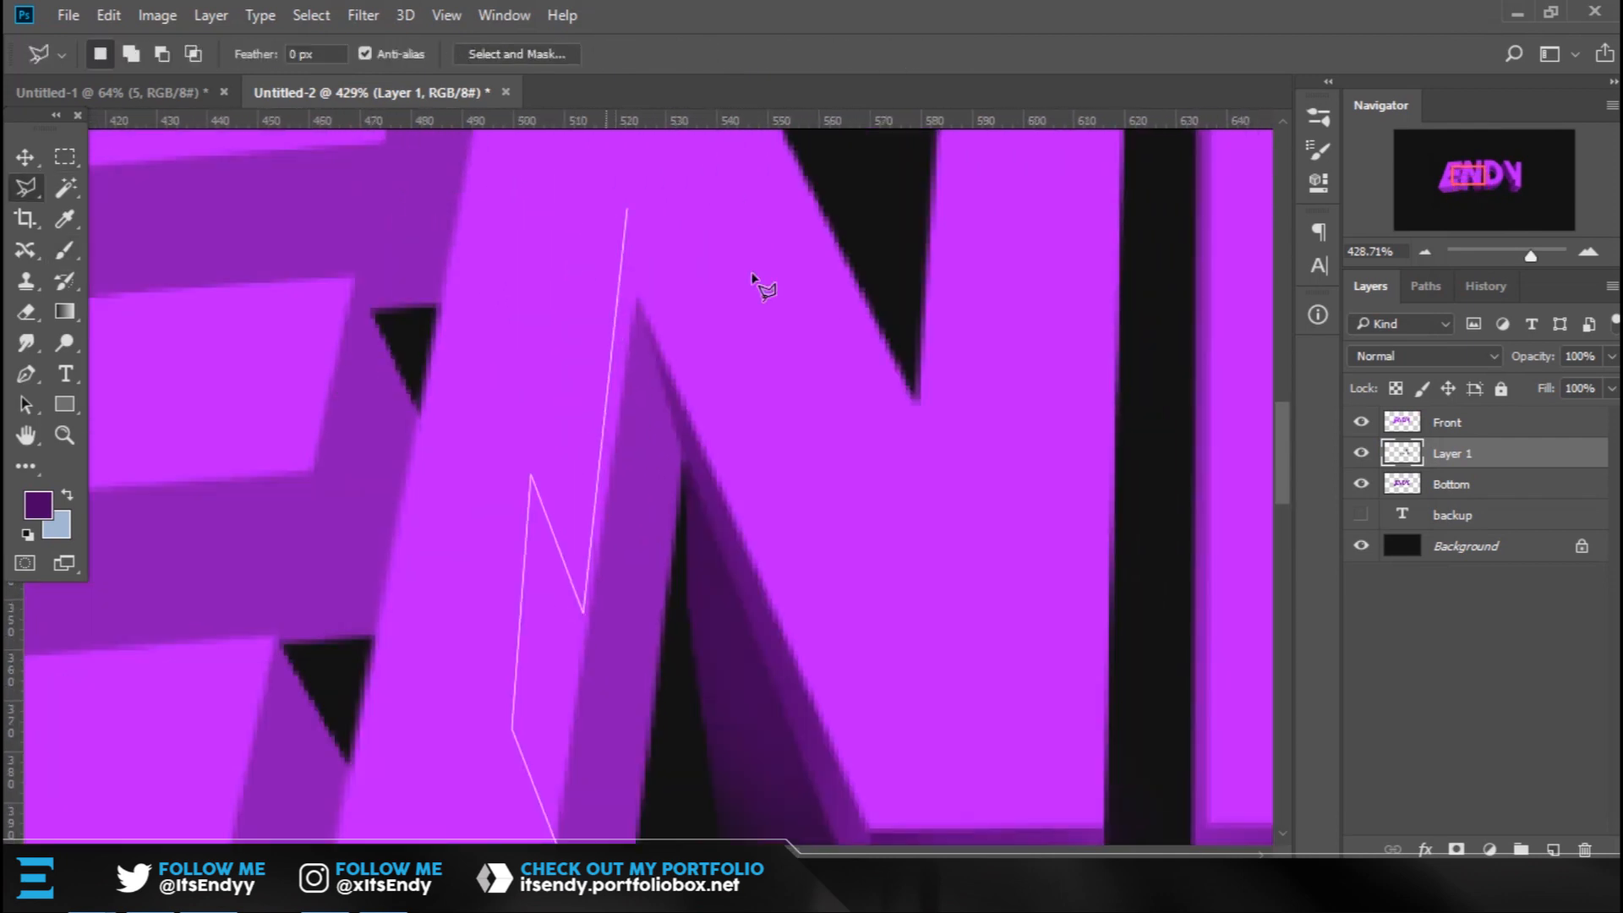
Outline the inner side face of the N's left leg and brush dark purple shading inside the selection.
{"action": "left_click", "coordinate": [804, 279]}
{"action": "left_click_drag", "start_coordinate": [634, 837], "coordinate": [634, 569]}
{"action": "left_click", "coordinate": [797, 660]}
{"action": "left_click", "coordinate": [682, 826]}
{"action": "left_click", "coordinate": [555, 601]}
{"action": "key", "text": "b"}
{"action": "mouse_move", "coordinate": [617, 380]}
{"action": "left_mouse_down"}
{"action": "mouse_move", "coordinate": [583, 688]}
{"action": "mouse_move", "coordinate": [634, 296]}
{"action": "left_mouse_up"}
Select the bottom face of the N's left leg with the Polygonal Lasso and shade it with the Brush.
{"action": "left_click", "coordinate": [929, 694]}
{"action": "left_click", "coordinate": [744, 692]}
{"action": "left_click", "coordinate": [642, 661]}
{"action": "left_click", "coordinate": [631, 568]}
{"action": "key", "text": "b"}
{"action": "mouse_move", "coordinate": [744, 604]}
{"action": "left_mouse_down"}
{"action": "mouse_move", "coordinate": [721, 522]}
{"action": "mouse_move", "coordinate": [629, 550]}
{"action": "left_mouse_up"}
{"action": "key", "text": "m"}
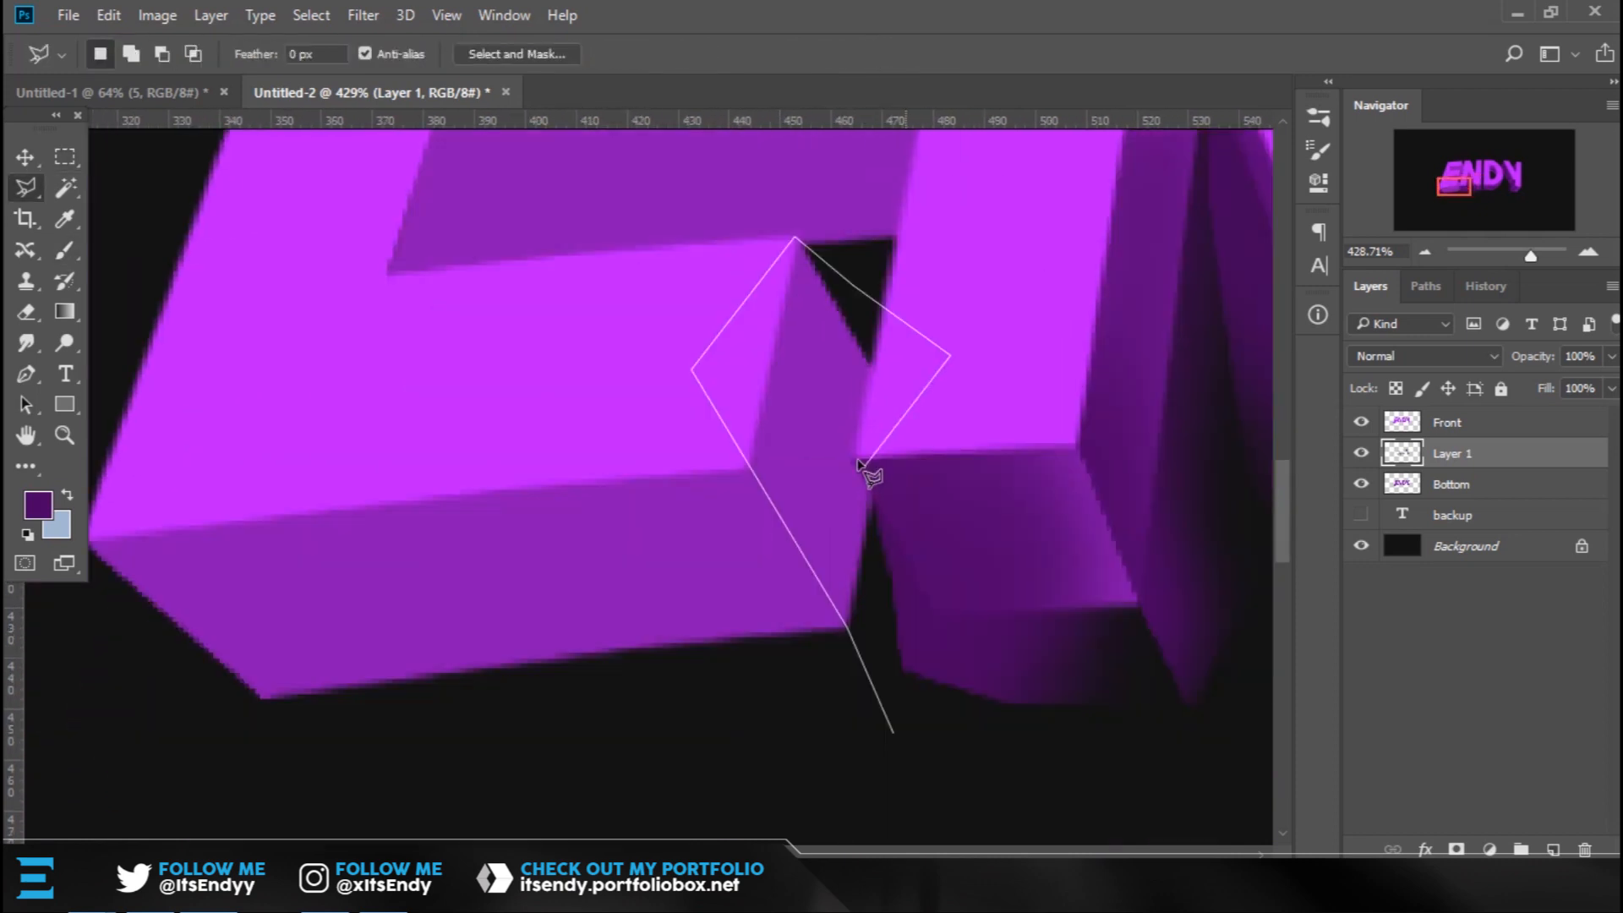
Outline the end face of the E's lowest arm and shade it dark purple with the Brush.
{"action": "left_click", "coordinate": [864, 470]}
{"action": "left_click", "coordinate": [893, 731]}
{"action": "key", "text": "b"}
{"action": "mouse_move", "coordinate": [804, 671]}
{"action": "left_mouse_down"}
{"action": "mouse_move", "coordinate": [797, 634]}
{"action": "mouse_move", "coordinate": [966, 589]}
{"action": "left_mouse_up"}
Load the Bottom layer's outline as a selection, shade the long bottom face of the E, and deselect.
{"action": "left_click", "coordinate": [1401, 484], "text": "ctrl"}
{"action": "mouse_move", "coordinate": [355, 592]}
{"action": "left_mouse_down"}
{"action": "mouse_move", "coordinate": [579, 605]}
{"action": "mouse_move", "coordinate": [723, 529]}
{"action": "left_mouse_up"}
{"action": "key", "text": "m"}
{"action": "left_click", "coordinate": [458, 343]}
Outline the triangular inner side in the E's lower gap with the Polygonal Lasso, shade it dark purple, and deselect.
{"action": "left_click_drag", "start_coordinate": [458, 343], "coordinate": [302, 591]}
{"action": "key", "text": "l"}
{"action": "left_click", "coordinate": [558, 491]}
{"action": "left_click", "coordinate": [611, 488]}
{"action": "left_click", "coordinate": [408, 267]}
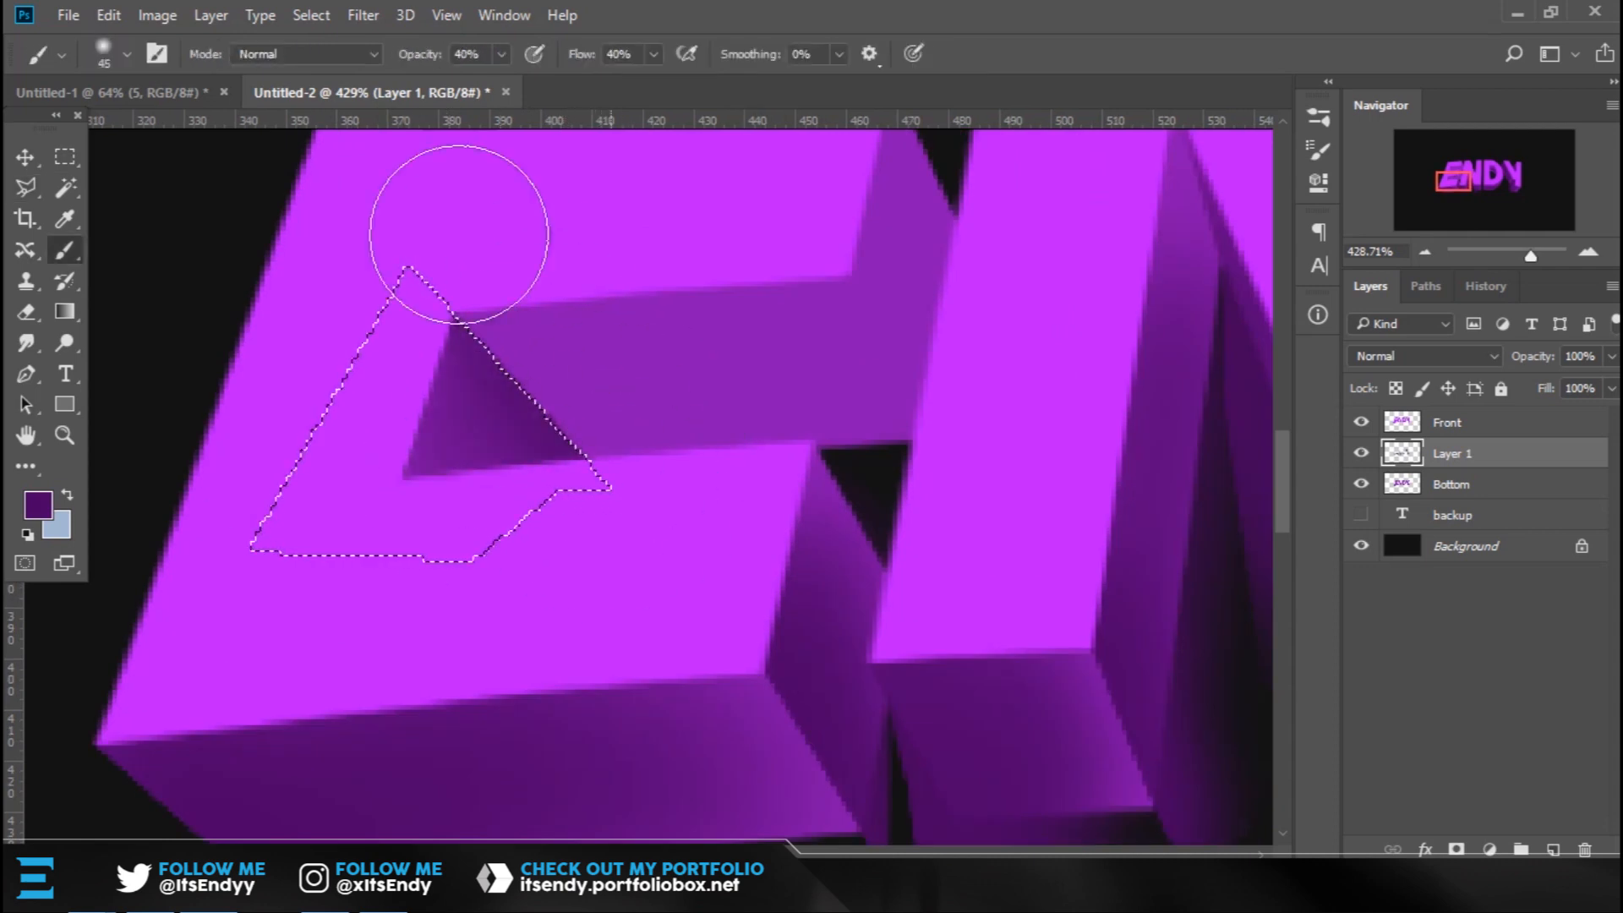
{"action": "key", "text": "m"}
{"action": "left_click", "coordinate": [459, 234]}
Outline the underside of the E's middle arm with the Polygonal Lasso and brush dark purple shading across it.
{"action": "left_click_drag", "start_coordinate": [765, 195], "coordinate": [482, 306]}
{"action": "key", "text": "l"}
{"action": "left_click", "coordinate": [481, 306]}
{"action": "left_click", "coordinate": [561, 580]}
{"action": "left_click", "coordinate": [533, 554]}
{"action": "left_click", "coordinate": [309, 623]}
{"action": "left_click", "coordinate": [66, 637]}
{"action": "left_click", "coordinate": [156, 297]}
{"action": "left_click", "coordinate": [482, 306]}
{"action": "key", "text": "b"}
{"action": "left_click_drag", "start_coordinate": [696, 591], "coordinate": [532, 363]}
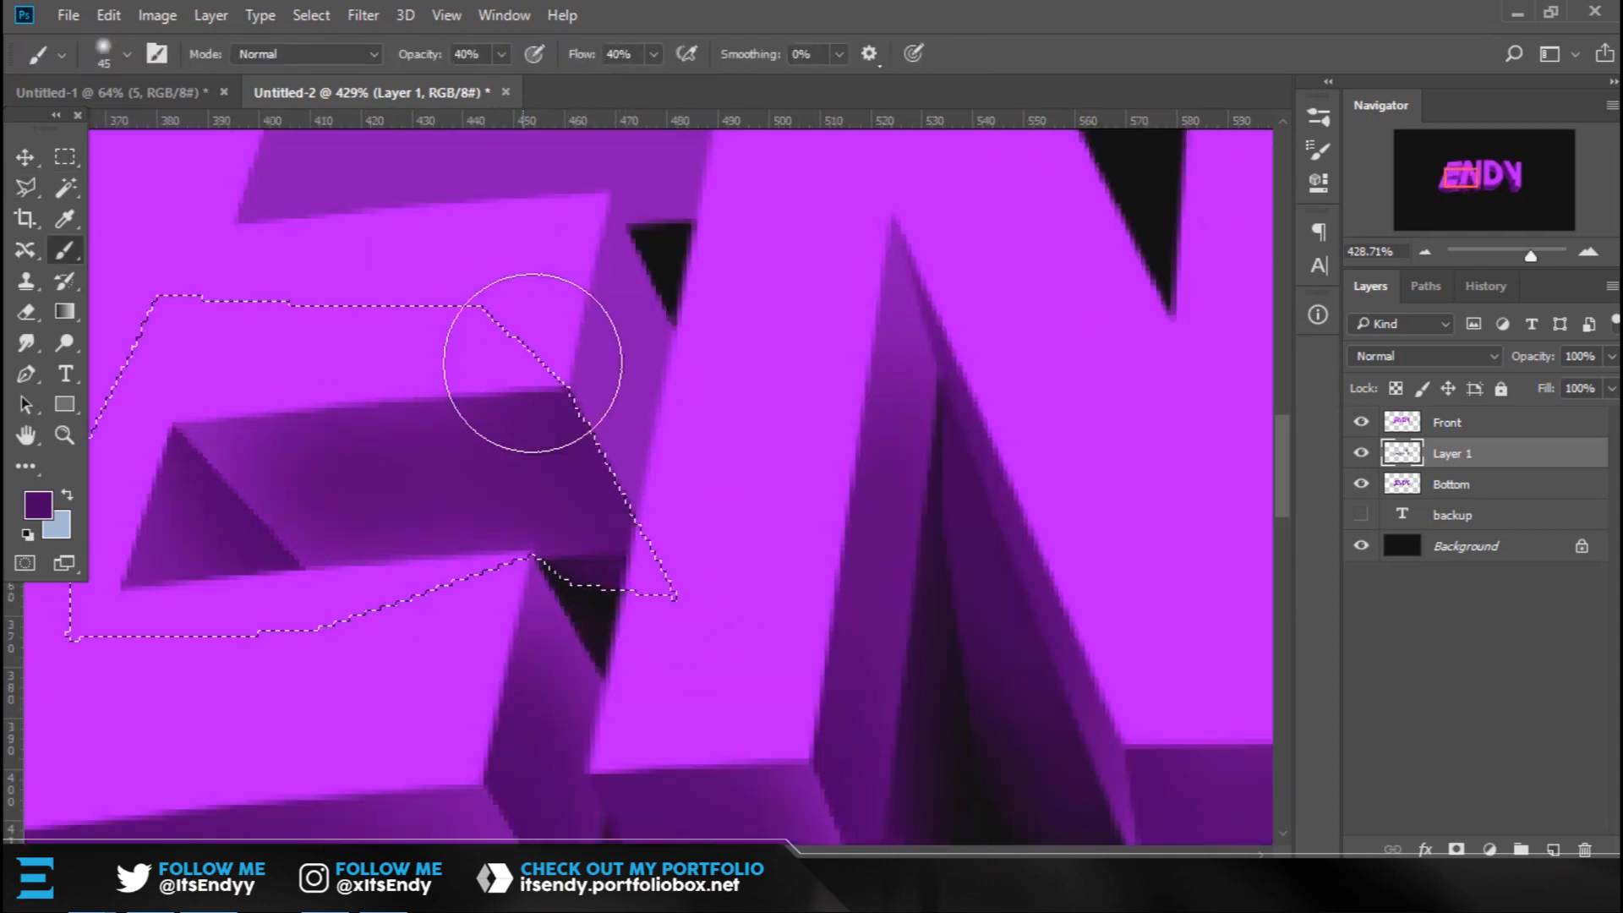
Shade the end face of the E's middle arm dark purple with the Brush and clear the selection.
{"action": "left_click", "coordinate": [522, 390]}
{"action": "key", "text": "b"}
{"action": "left_click_drag", "start_coordinate": [634, 592], "coordinate": [677, 456]}
{"action": "key", "text": "m"}
{"action": "left_click", "coordinate": [699, 399]}
Outline the triangular inner side in the E's upper gap and the underside of its top arm, shade them dark purple, and deselect.
{"action": "left_click_drag", "start_coordinate": [699, 399], "coordinate": [852, 593]}
{"action": "key", "text": "l"}
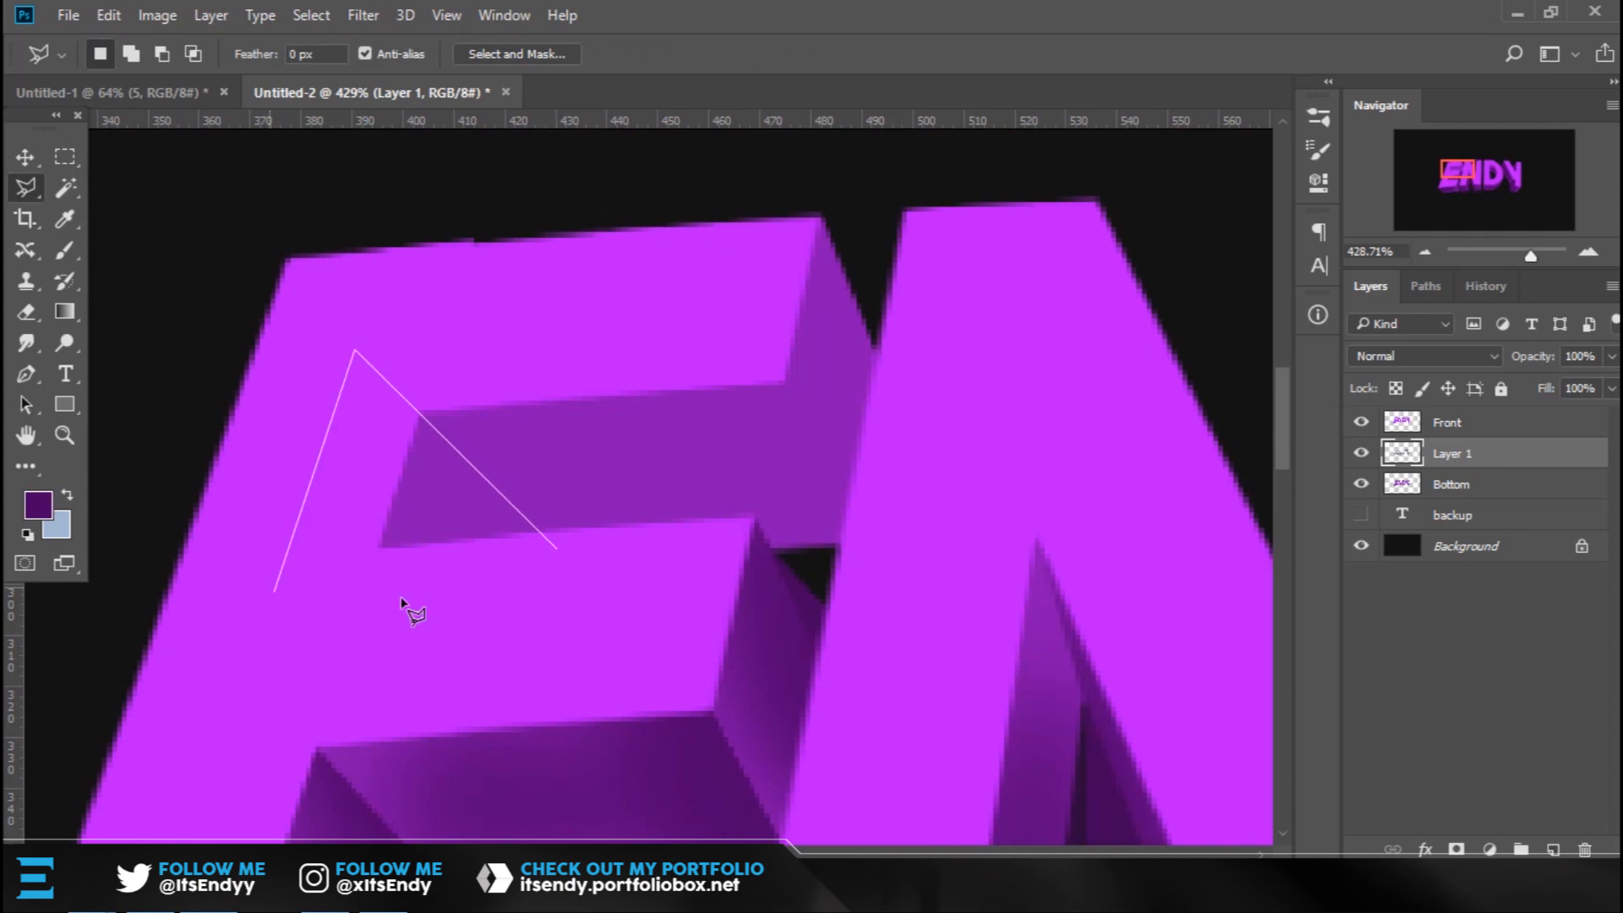
{"action": "left_click", "coordinate": [399, 599]}
{"action": "left_click", "coordinate": [254, 381]}
{"action": "left_click", "coordinate": [572, 298]}
{"action": "key", "text": "b"}
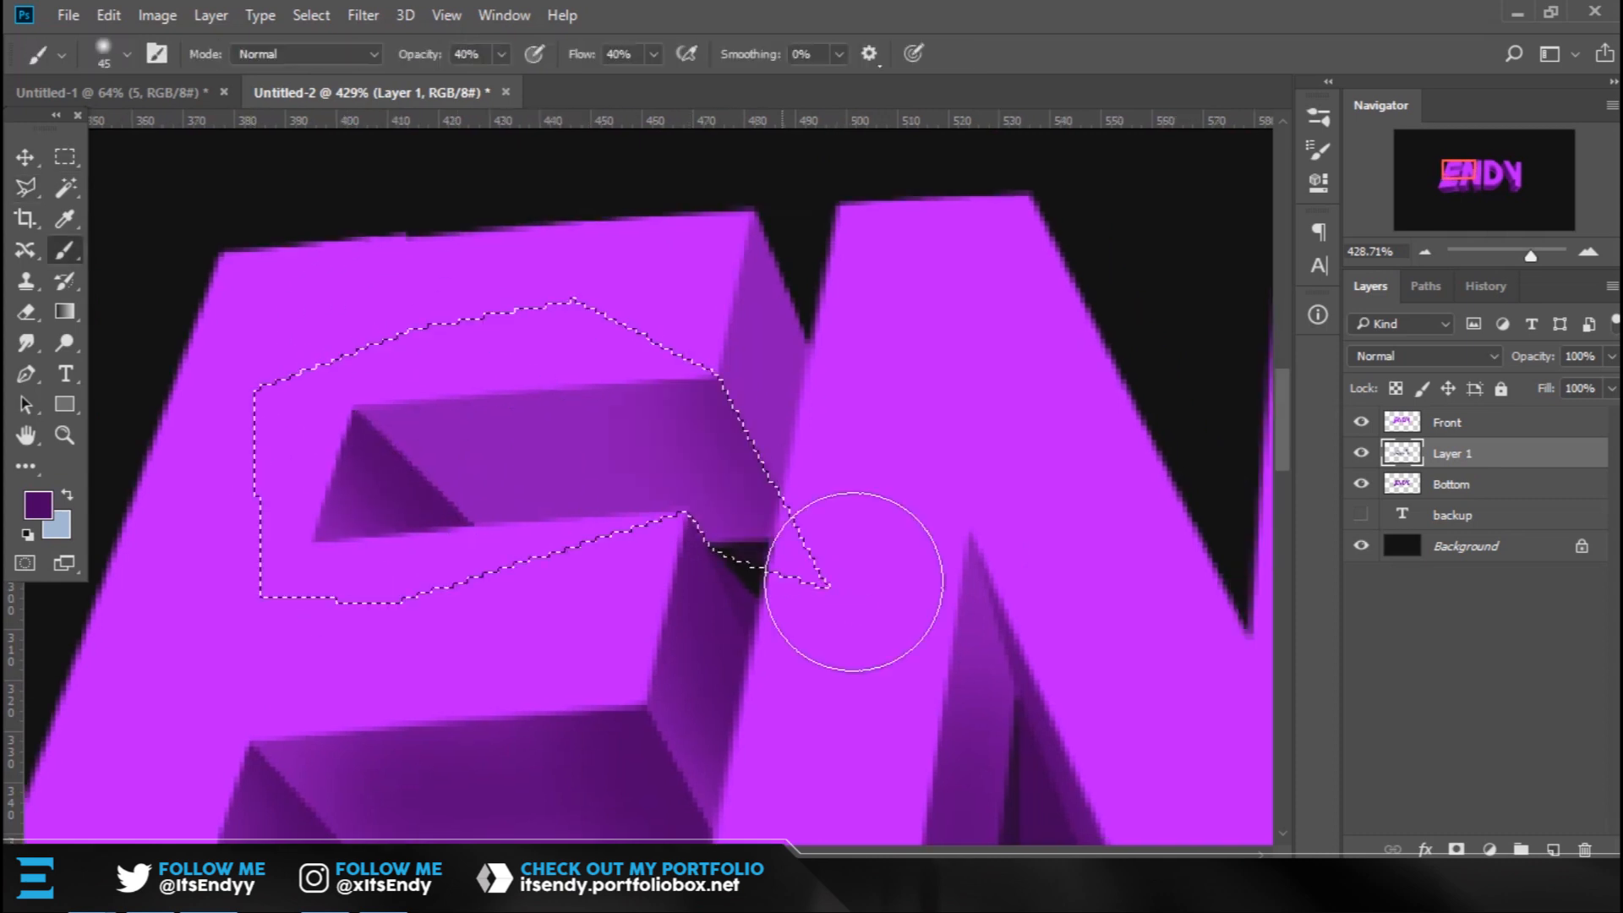
{"action": "left_click_drag", "start_coordinate": [855, 580], "coordinate": [837, 507]}
{"action": "key", "text": "ctrl+d"}
Examine the dark purple shading on the sides and lower edges of all four ENDY letters, including where it spills outside them.
{"action": "key", "text": "z"}
{"action": "mouse_move", "coordinate": [864, 294]}
{"action": "left_mouse_down"}
{"action": "mouse_move", "coordinate": [728, 409]}
{"action": "mouse_move", "coordinate": [721, 443]}
{"action": "mouse_move", "coordinate": [645, 493]}
{"action": "mouse_move", "coordinate": [698, 515]}
{"action": "left_mouse_up"}
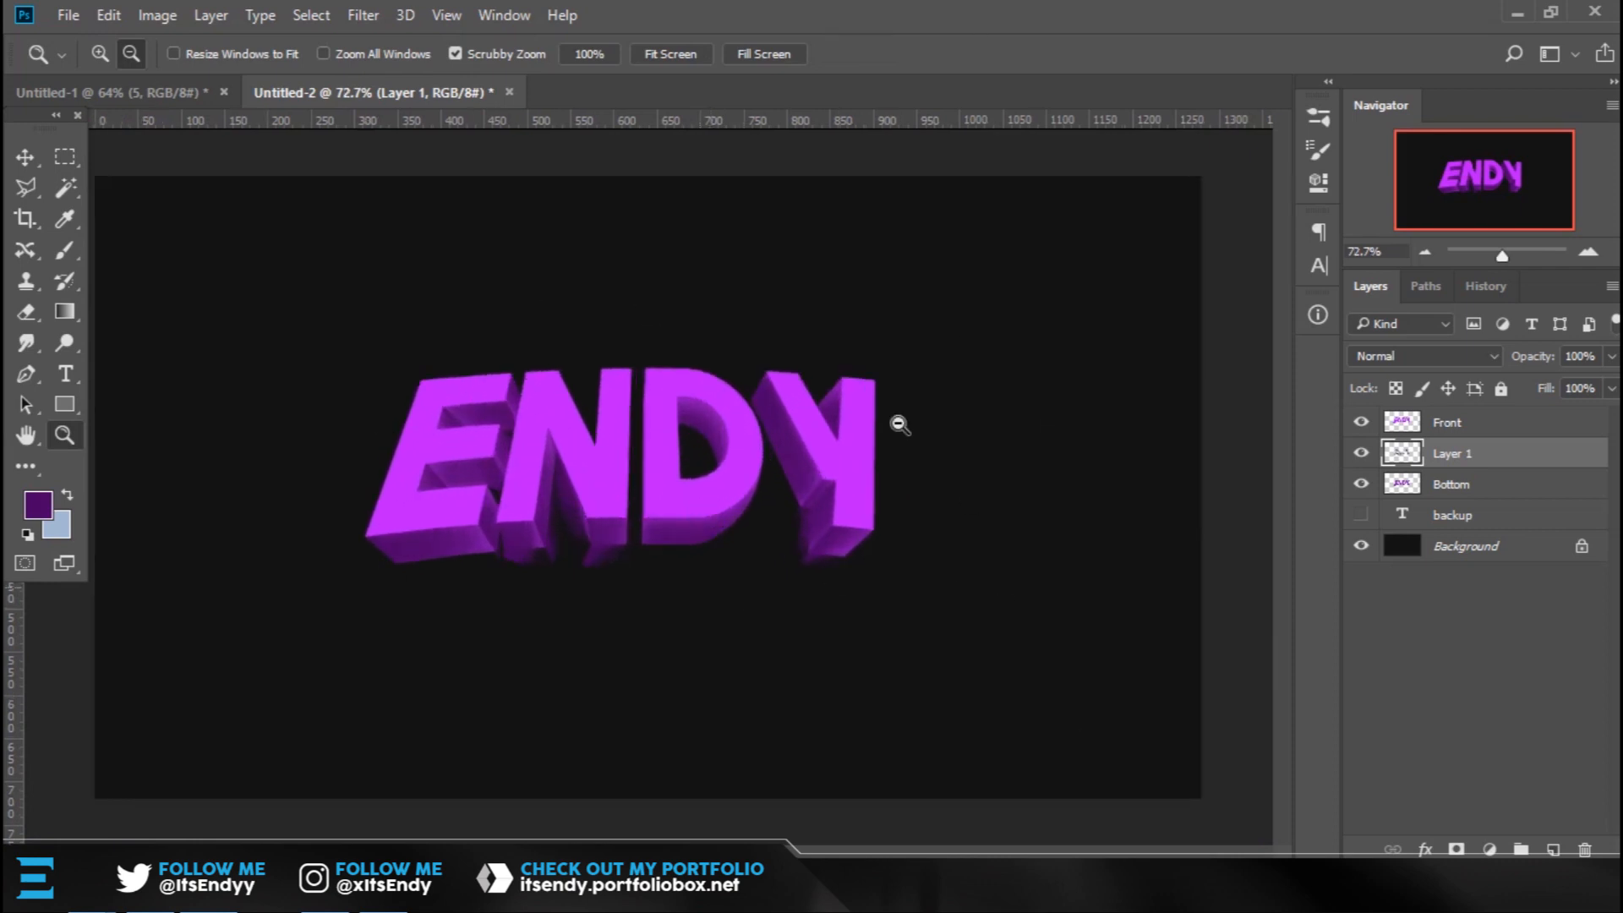
{"action": "left_click_drag", "start_coordinate": [750, 428], "coordinate": [711, 539]}
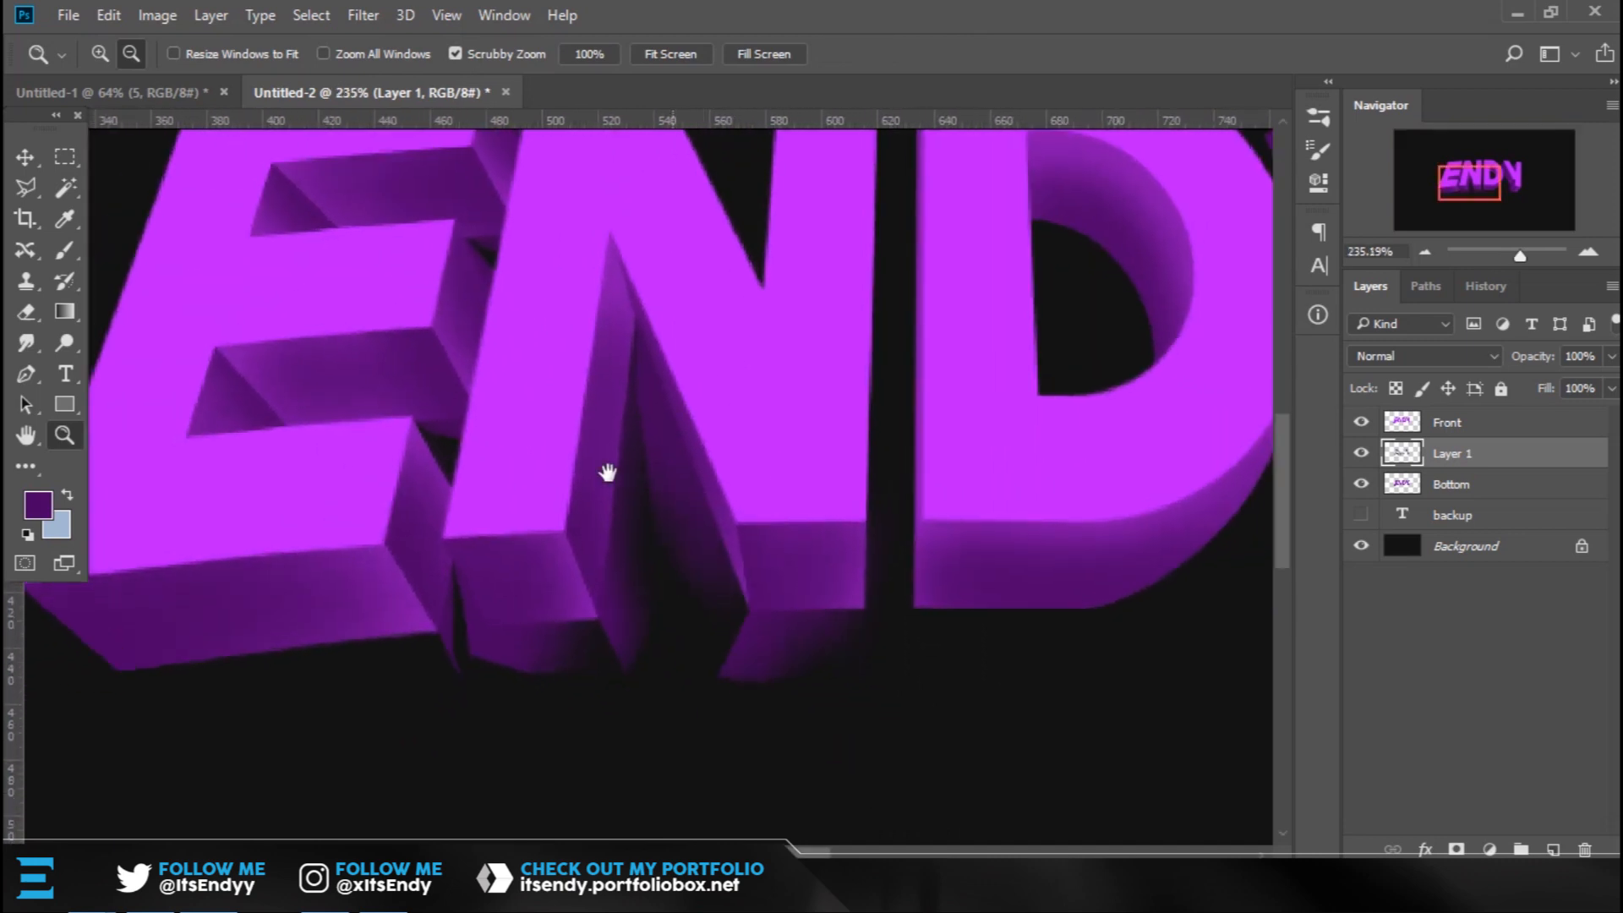
{"action": "left_click_drag", "start_coordinate": [675, 427], "coordinate": [403, 464]}
{"action": "left_click_drag", "start_coordinate": [927, 471], "coordinate": [720, 492]}
{"action": "left_click_drag", "start_coordinate": [937, 632], "coordinate": [837, 554]}
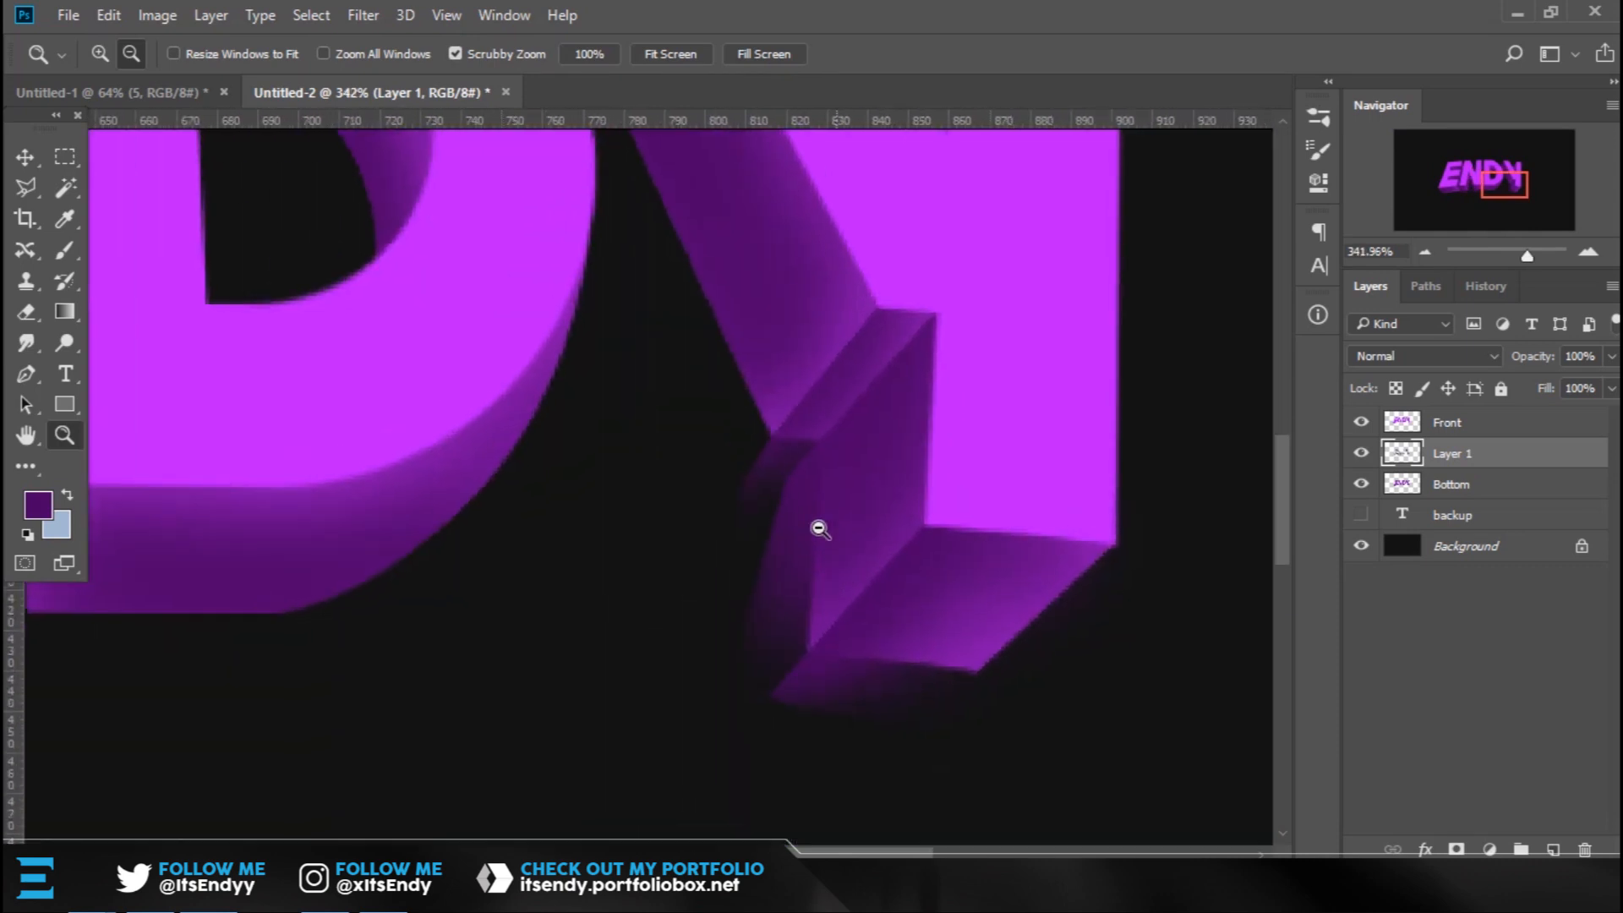
{"action": "left_click_drag", "start_coordinate": [768, 420], "coordinate": [799, 459]}
{"action": "left_click_drag", "start_coordinate": [485, 416], "coordinate": [534, 424]}
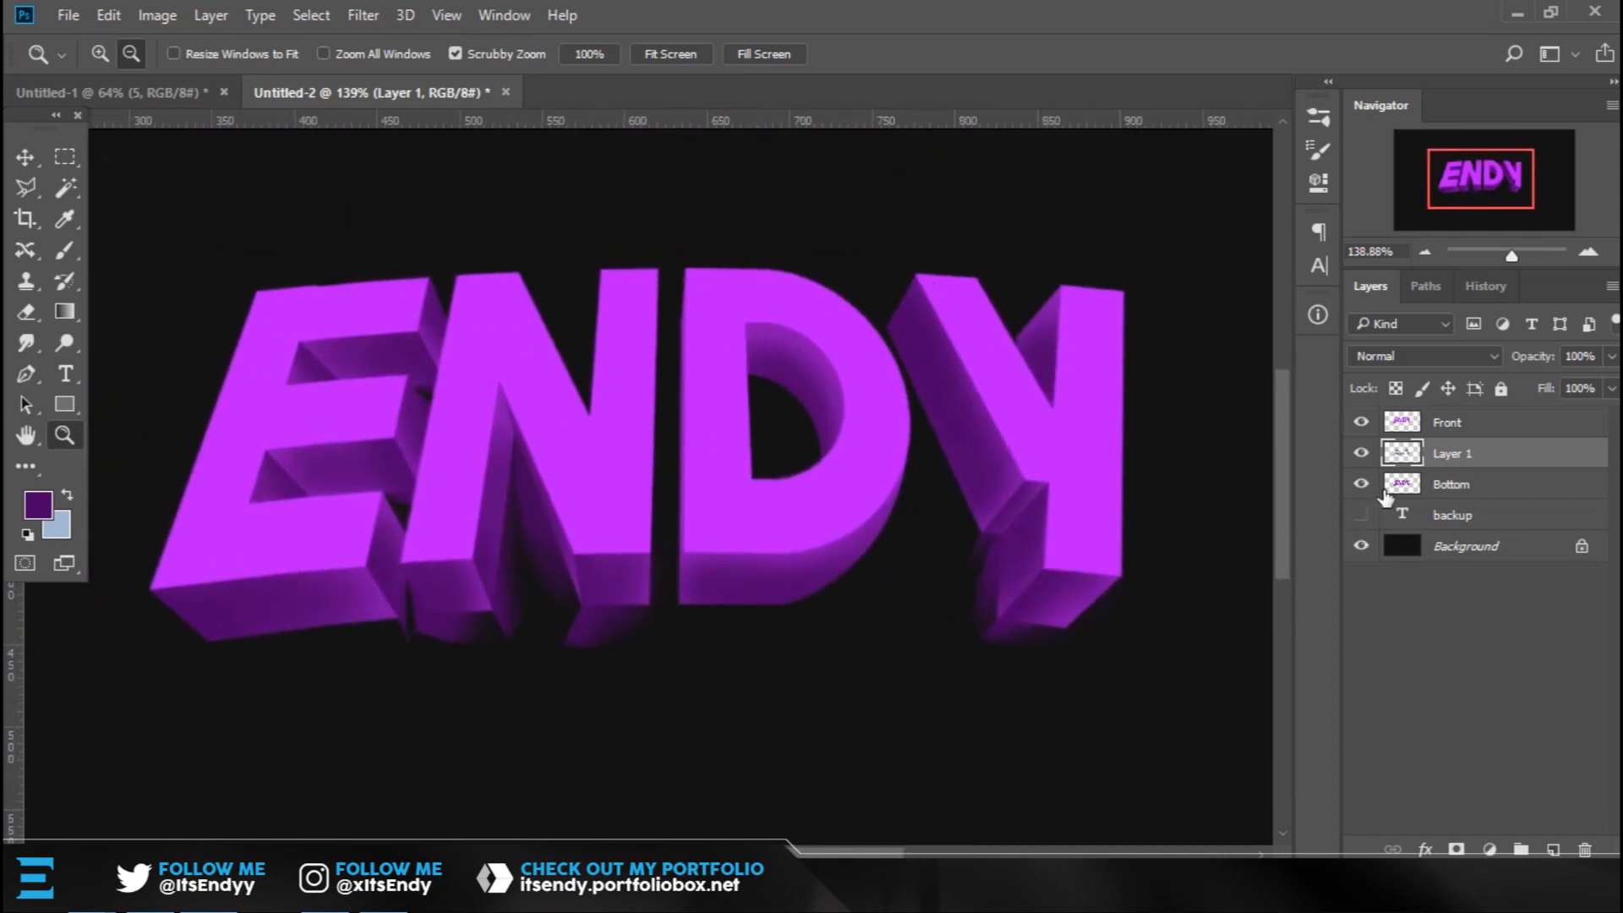
Load the Bottom layer's outline as a selection and make Layer 1 the active layer.
{"action": "left_click", "coordinate": [1447, 489]}
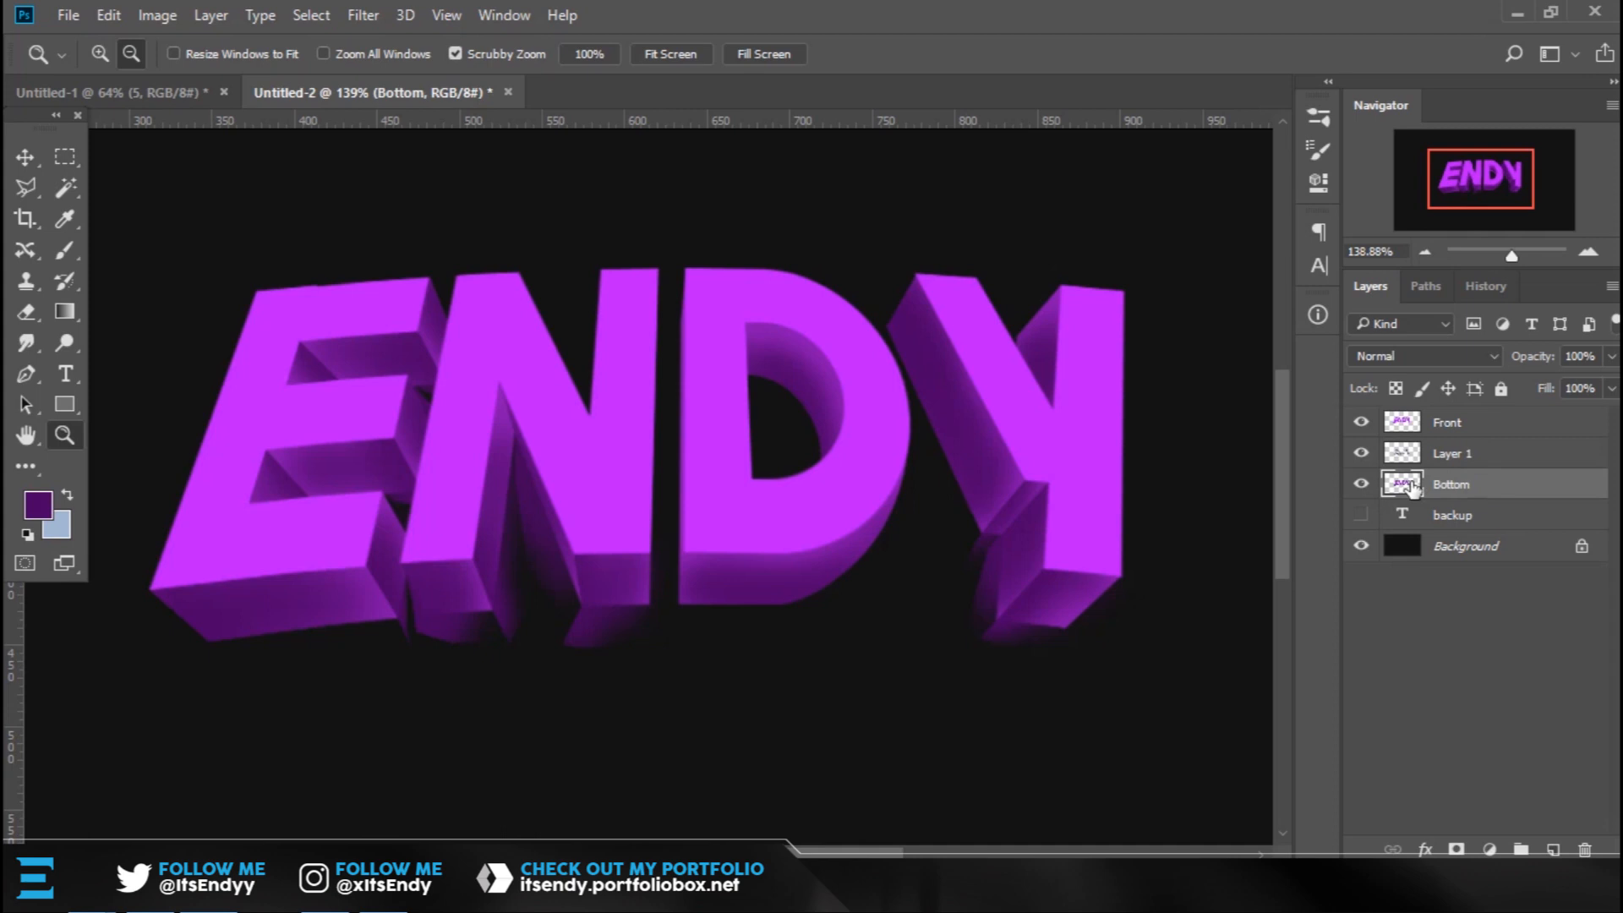
{"action": "left_click", "coordinate": [1463, 457]}
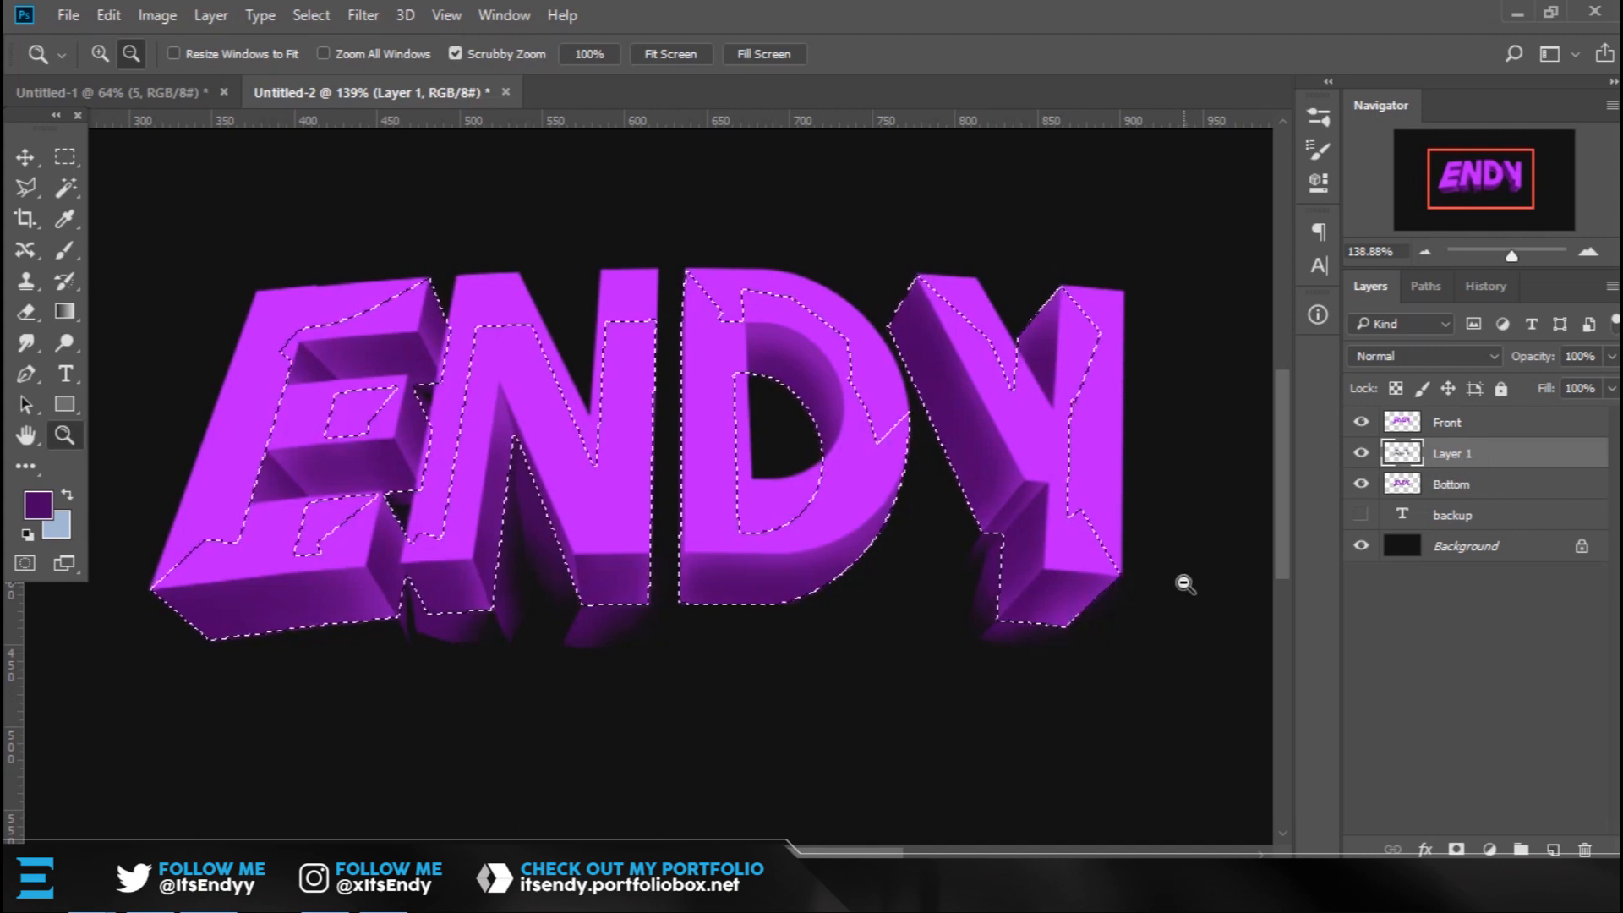
{"action": "key", "text": "m"}
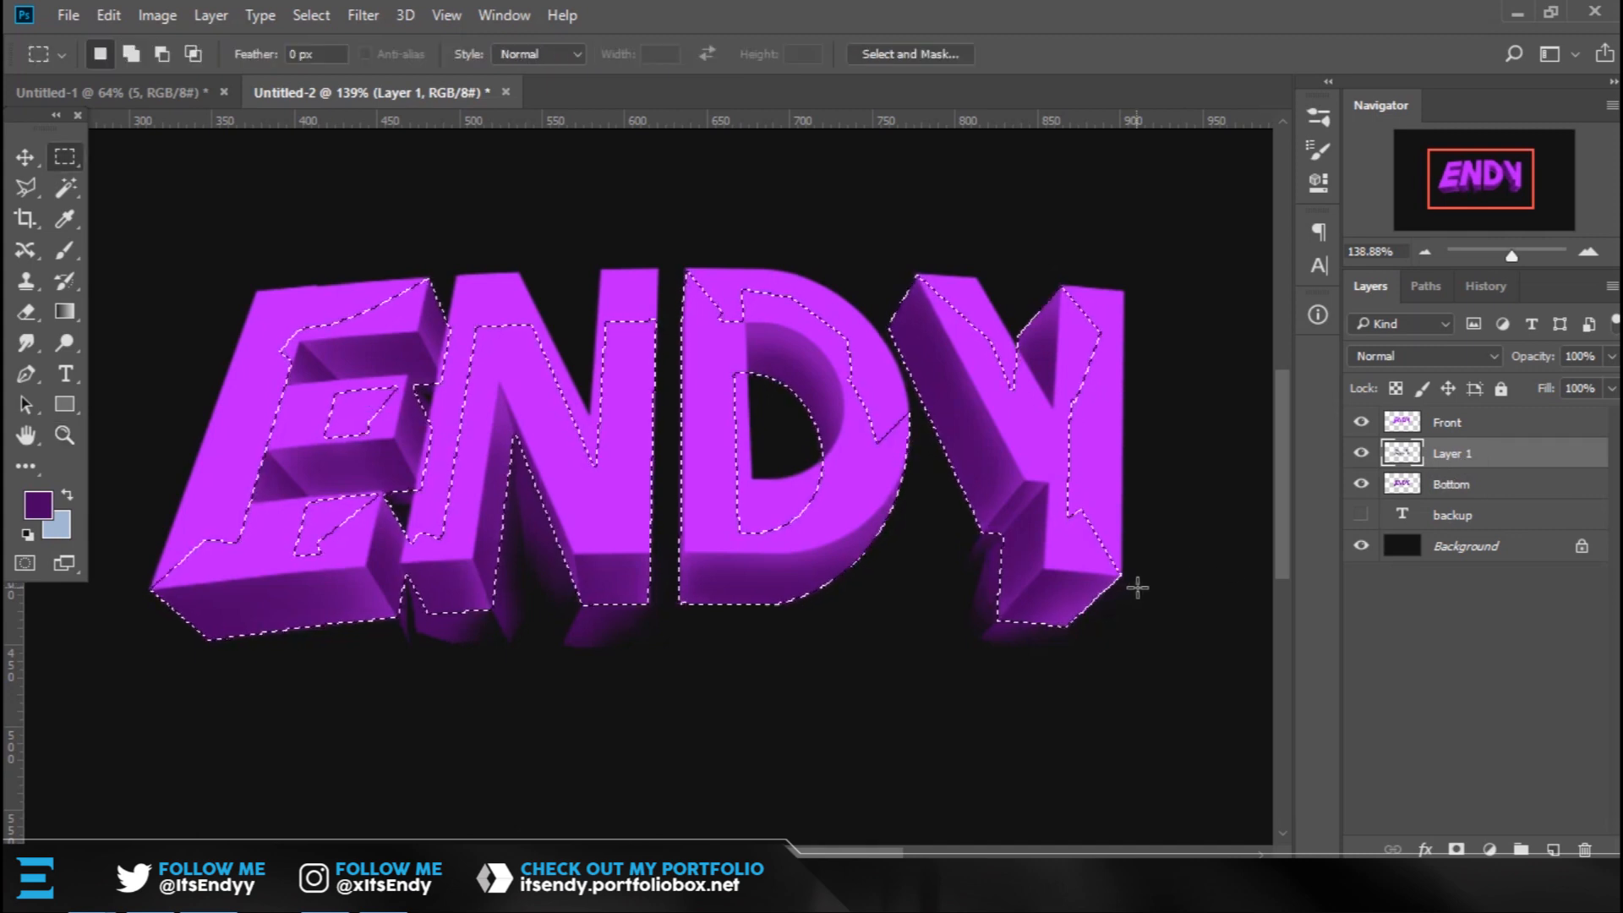
{"action": "key", "text": "Delete"}
{"action": "key", "text": "ctrl+z"}
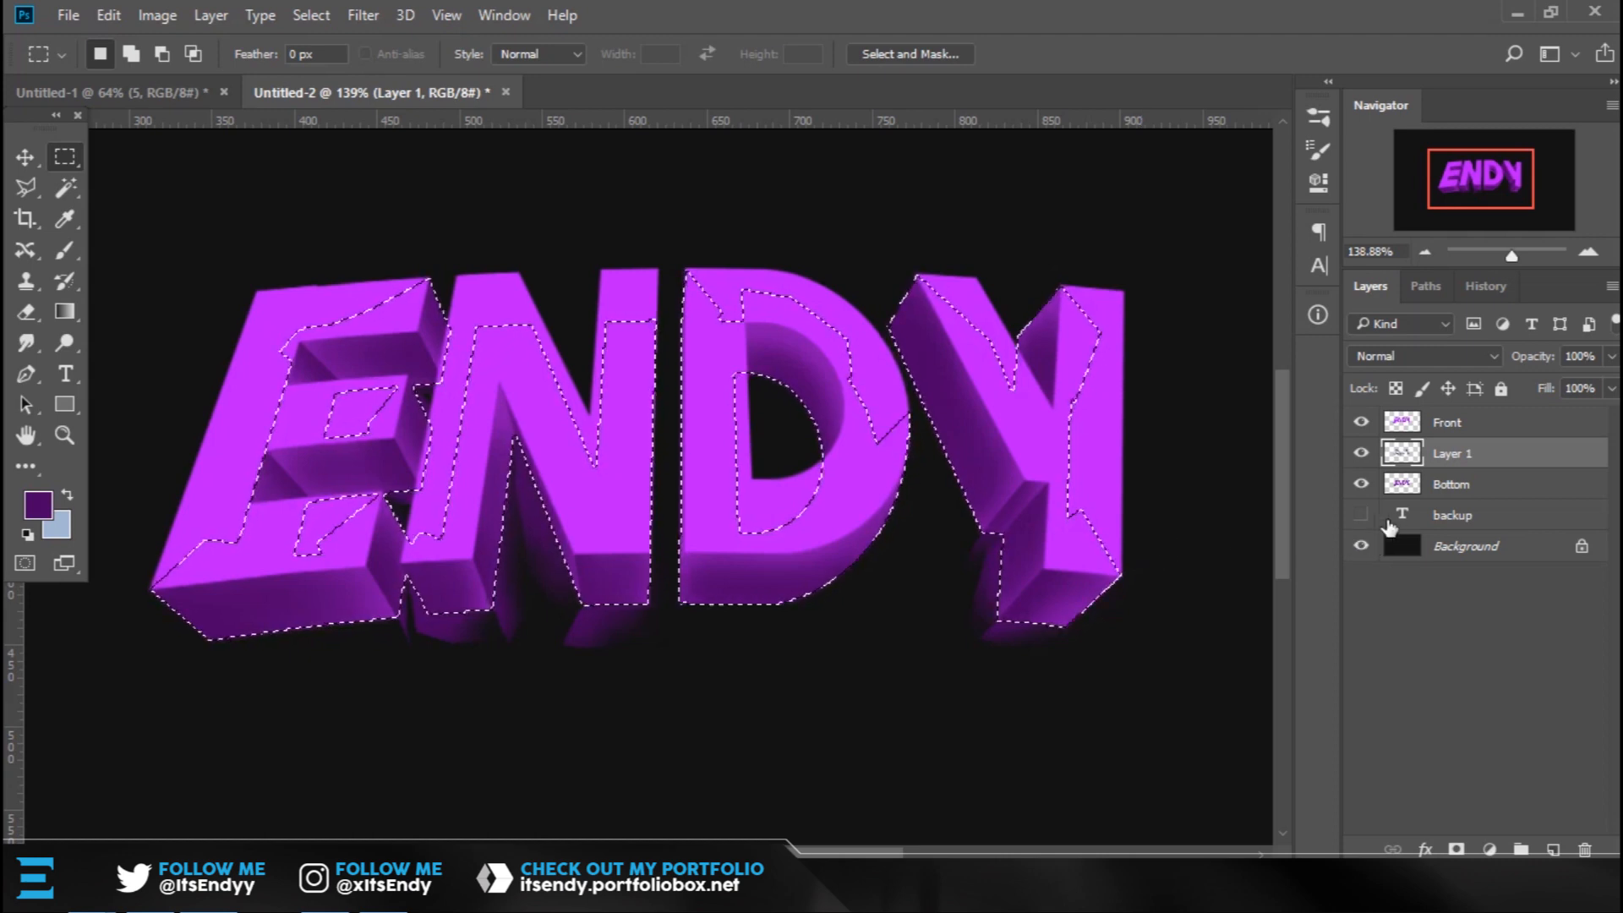
Copy Layer 1's shading within the selection to a new layer and remove the original Layer 1.
{"action": "left_click", "coordinate": [1467, 485]}
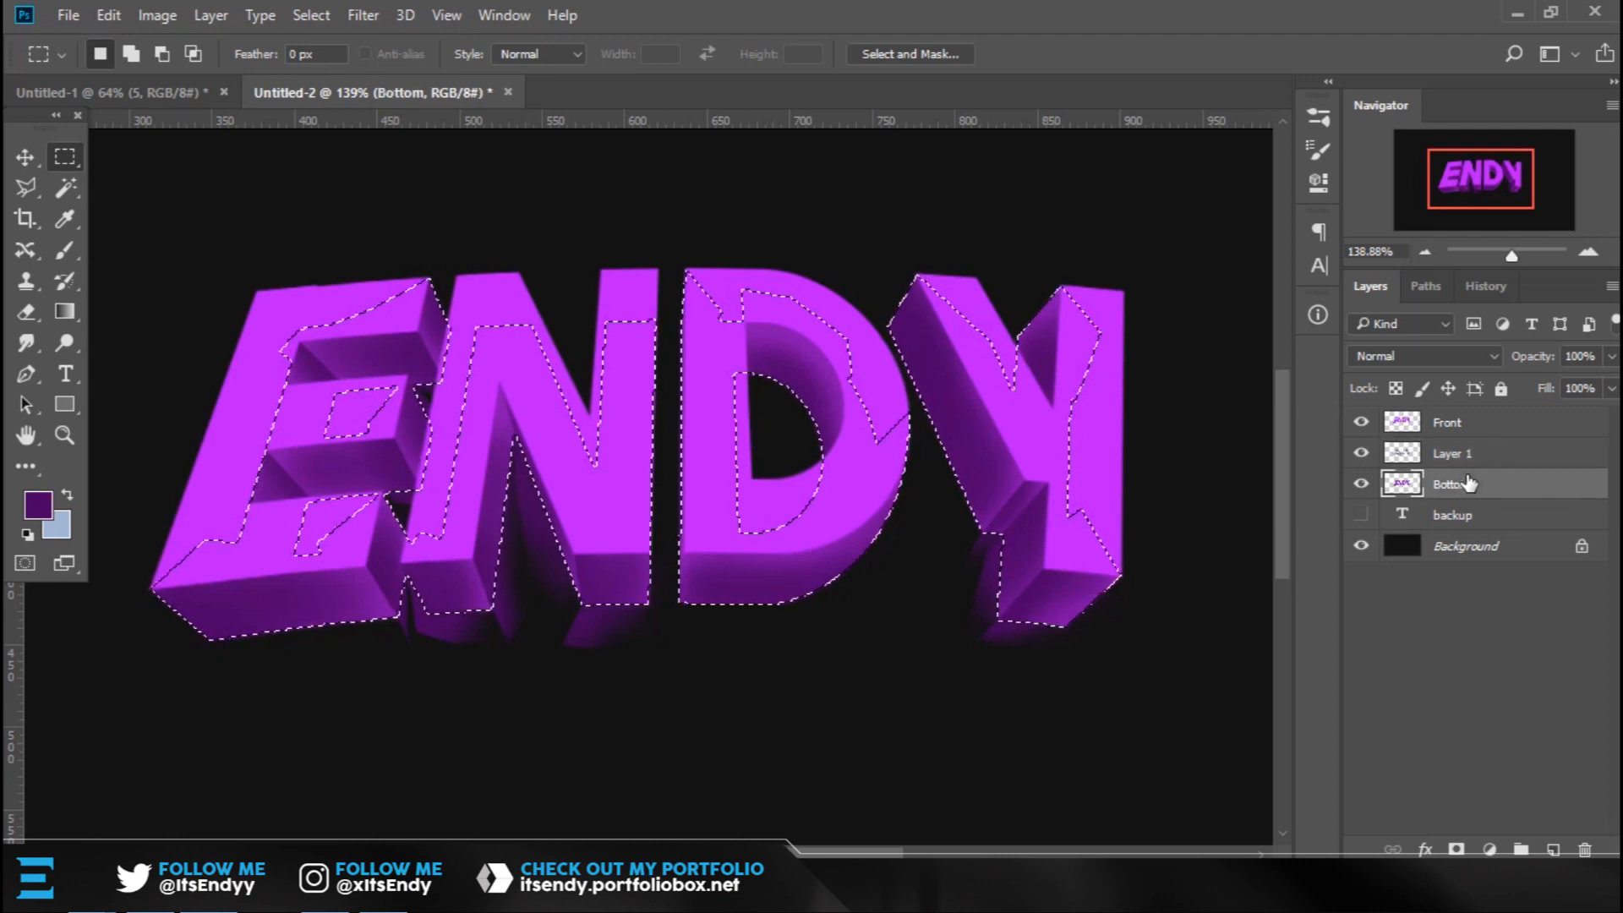
{"action": "left_click", "coordinate": [1473, 424]}
{"action": "left_click", "coordinate": [1478, 456]}
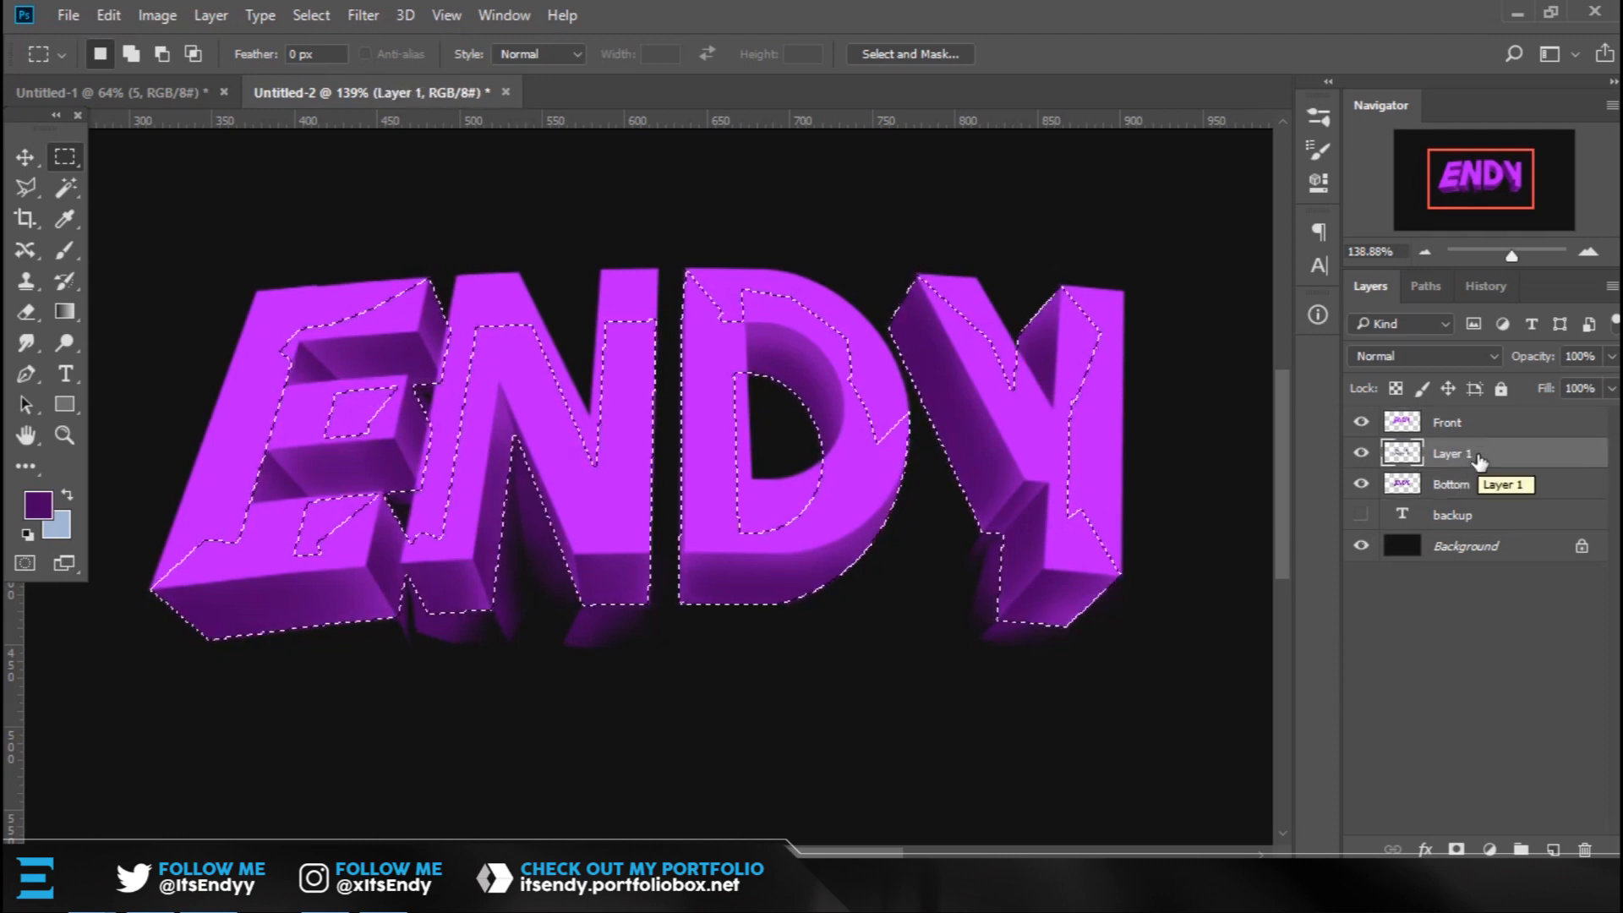
{"action": "key", "text": "ctrl+j"}
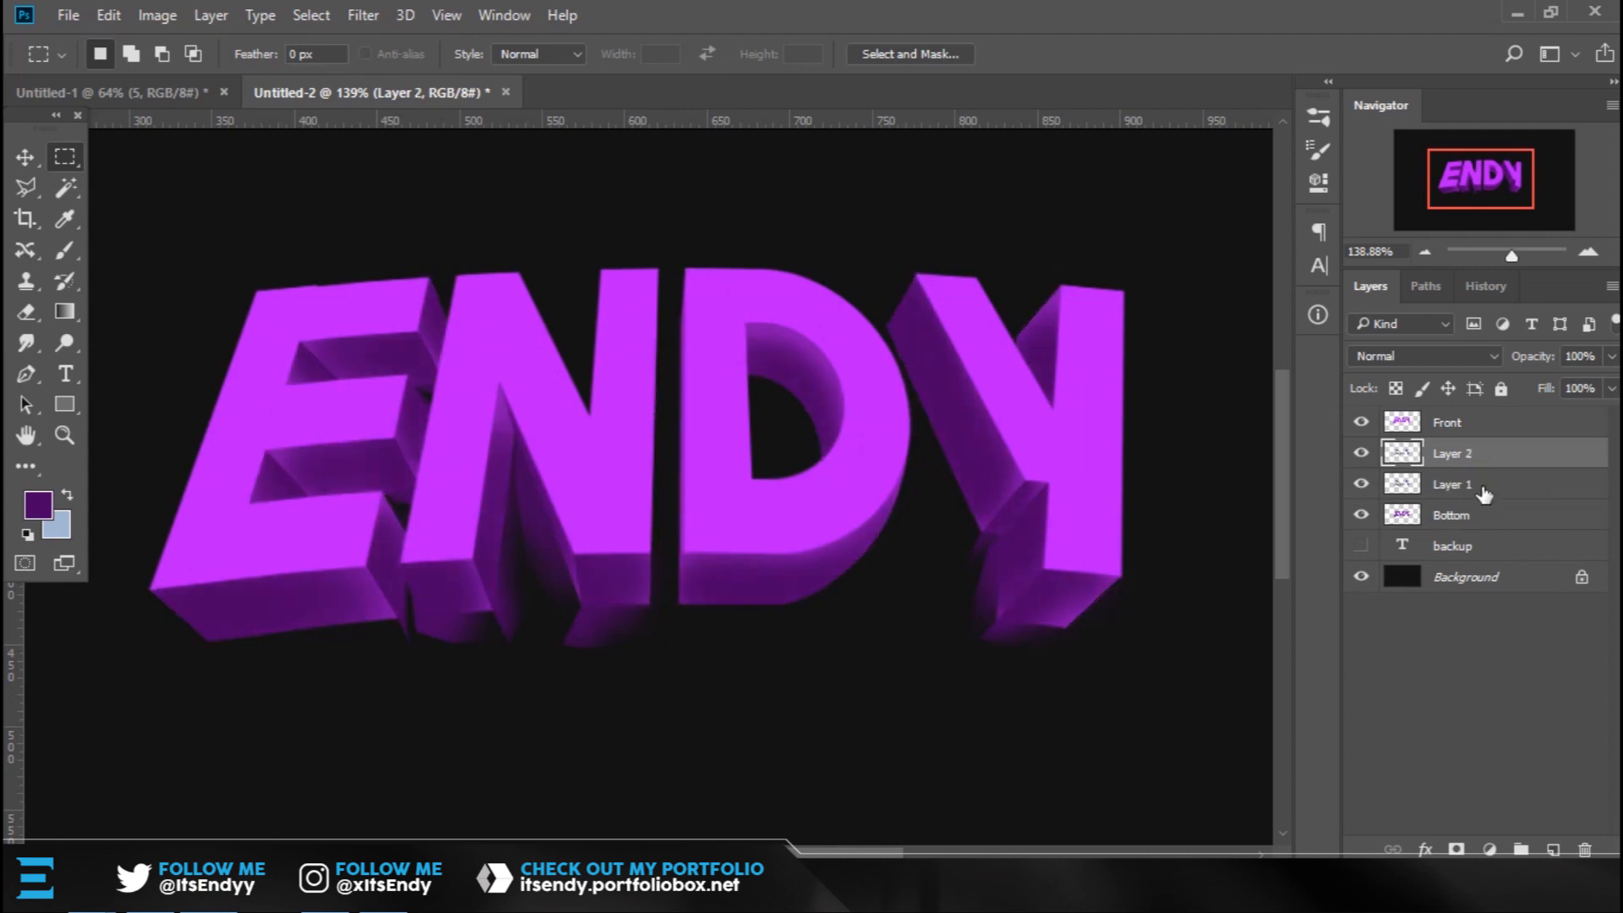
{"action": "left_click", "coordinate": [1483, 488]}
{"action": "key", "text": "ctrl+e"}
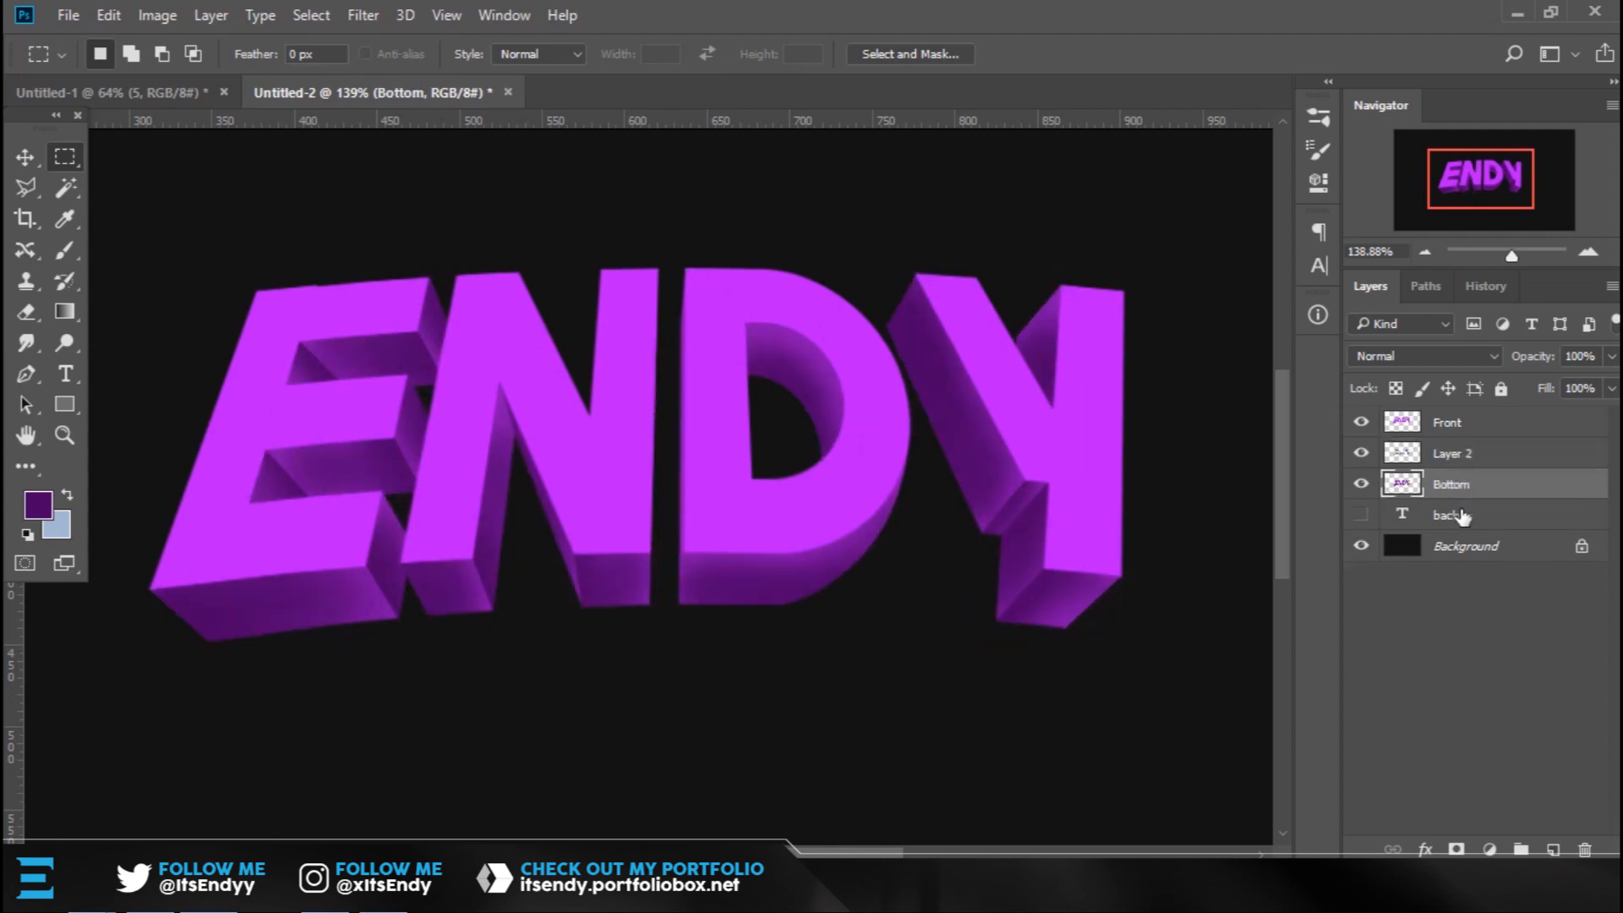
Rename Layer 2, which holds the trimmed shading, as shadow.
{"action": "key", "text": "z"}
{"action": "left_click_drag", "start_coordinate": [858, 435], "coordinate": [700, 457]}
{"action": "left_click_drag", "start_coordinate": [786, 495], "coordinate": [801, 507]}
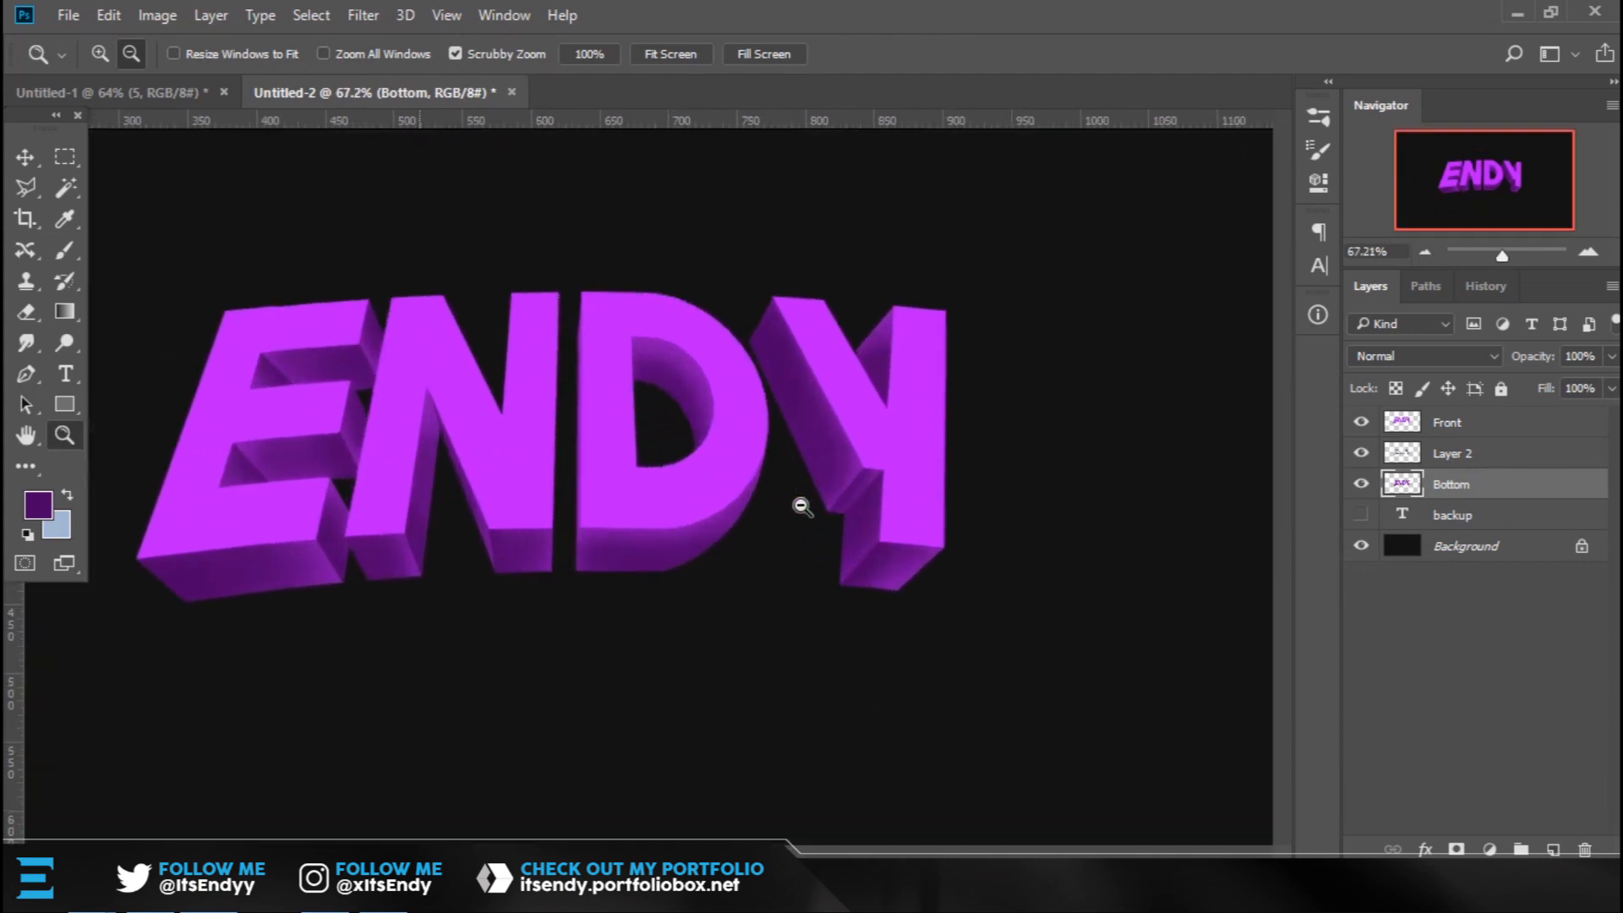
{"action": "left_click_drag", "start_coordinate": [544, 366], "coordinate": [672, 406]}
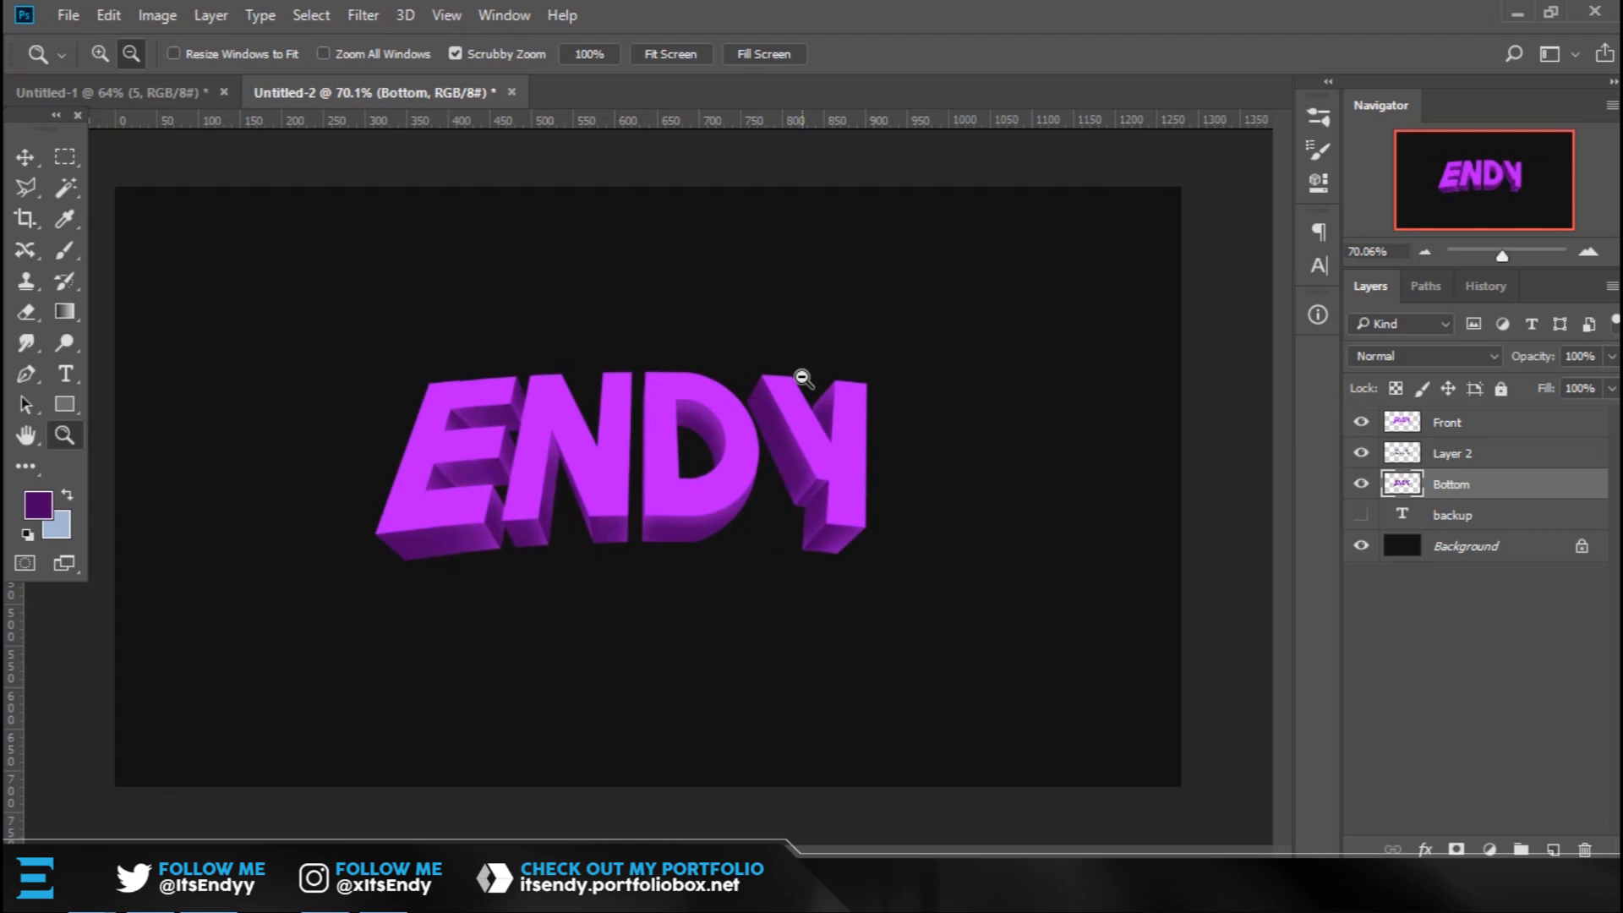
{"action": "left_click", "coordinate": [1451, 458]}
{"action": "double_click", "coordinate": [1451, 458]}
{"action": "type", "text": "shadow"}
{"action": "key", "text": "Return"}
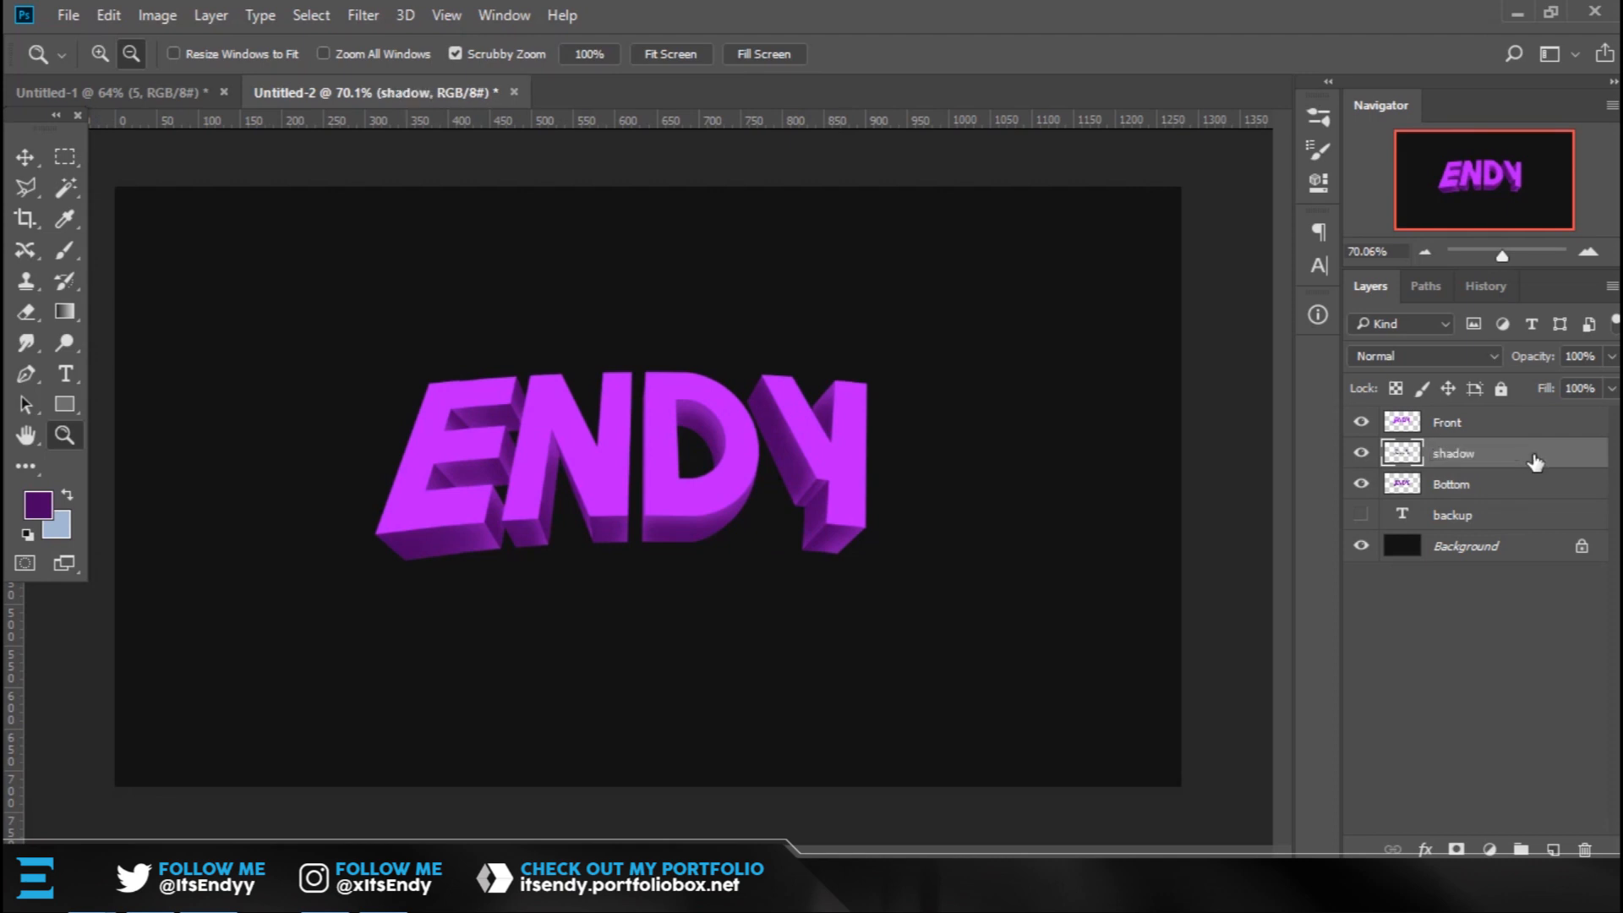
Merge the shadow layer with the Bottom layer and rename the merged layer as bottom.
{"action": "left_click", "coordinate": [1457, 487], "text": "shift"}
{"action": "key", "text": "ctrl+e"}
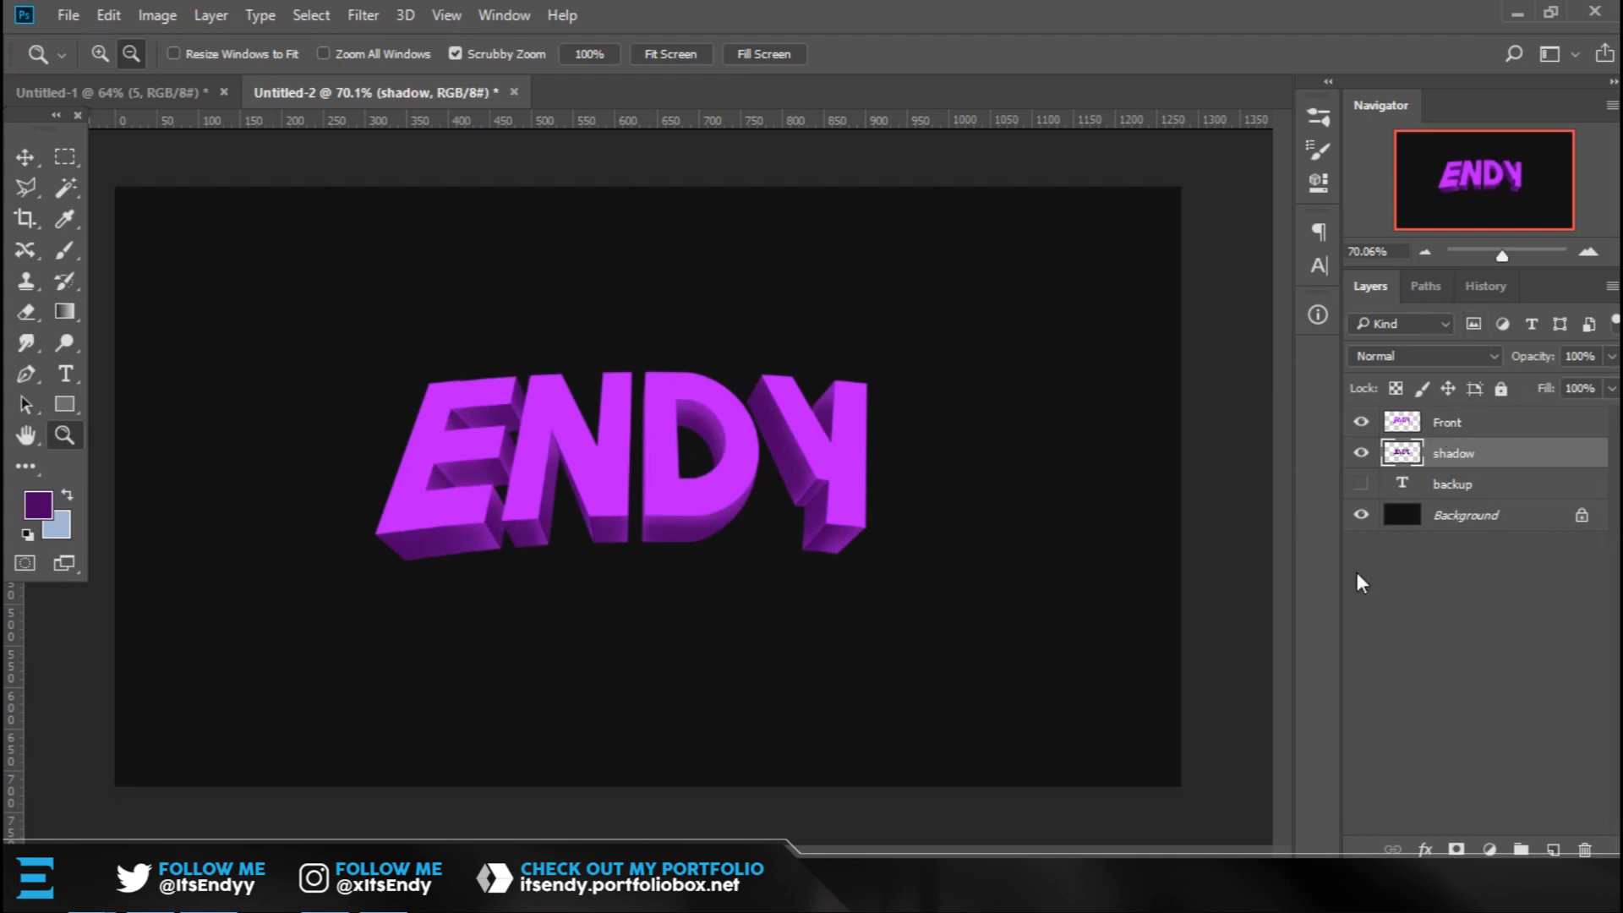
{"action": "double_click", "coordinate": [1456, 454]}
{"action": "type", "text": "bottom"}
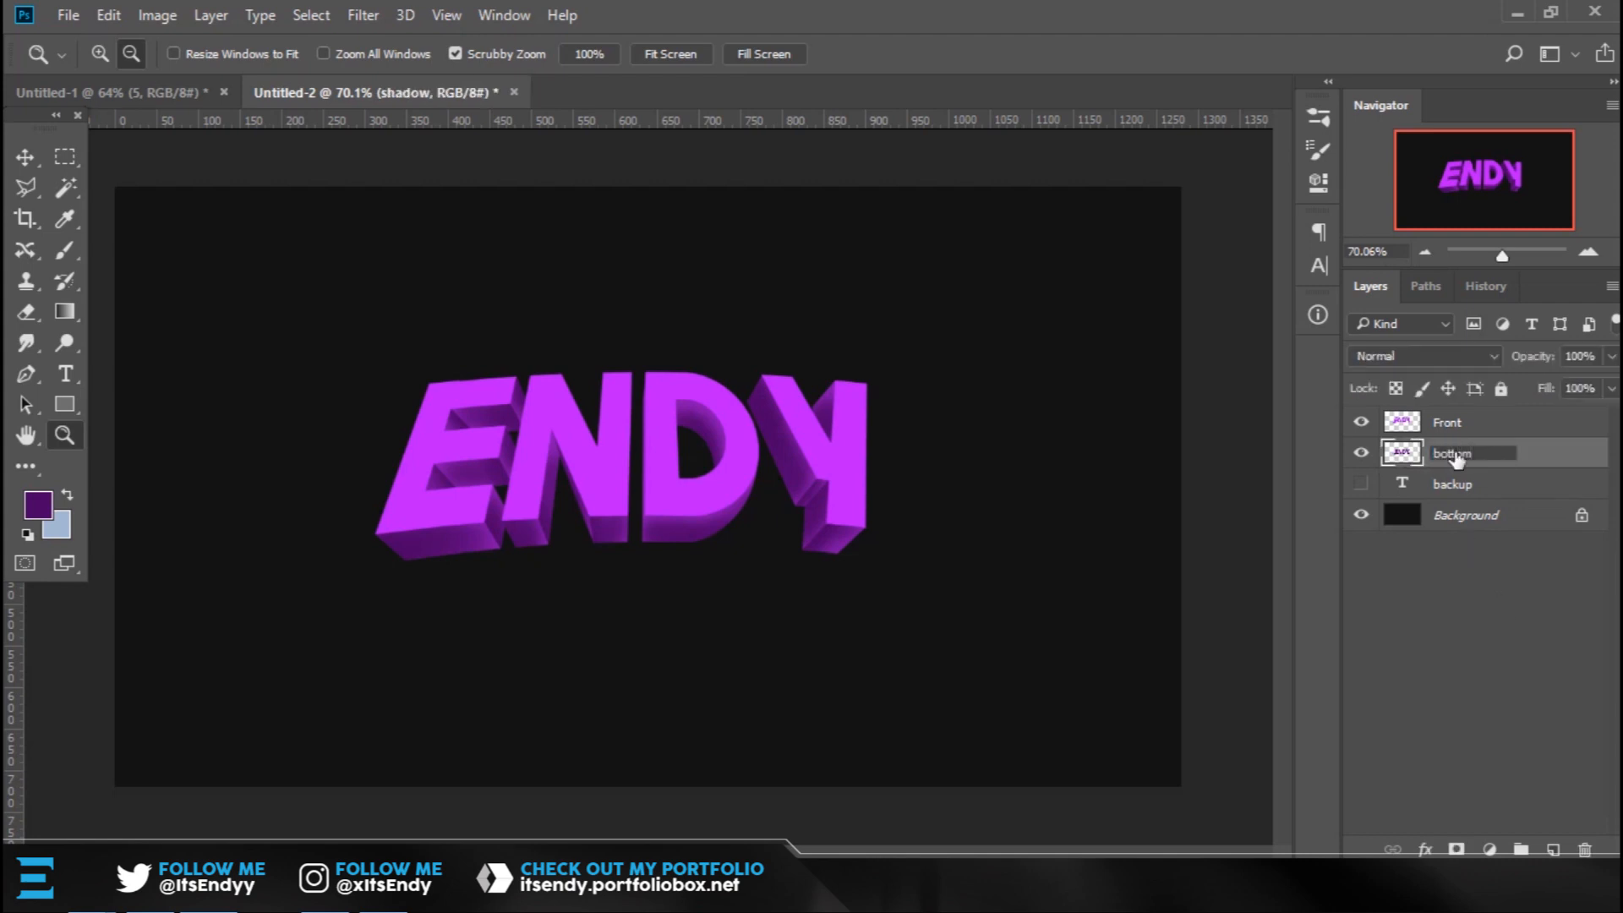
{"action": "key", "text": "Return"}
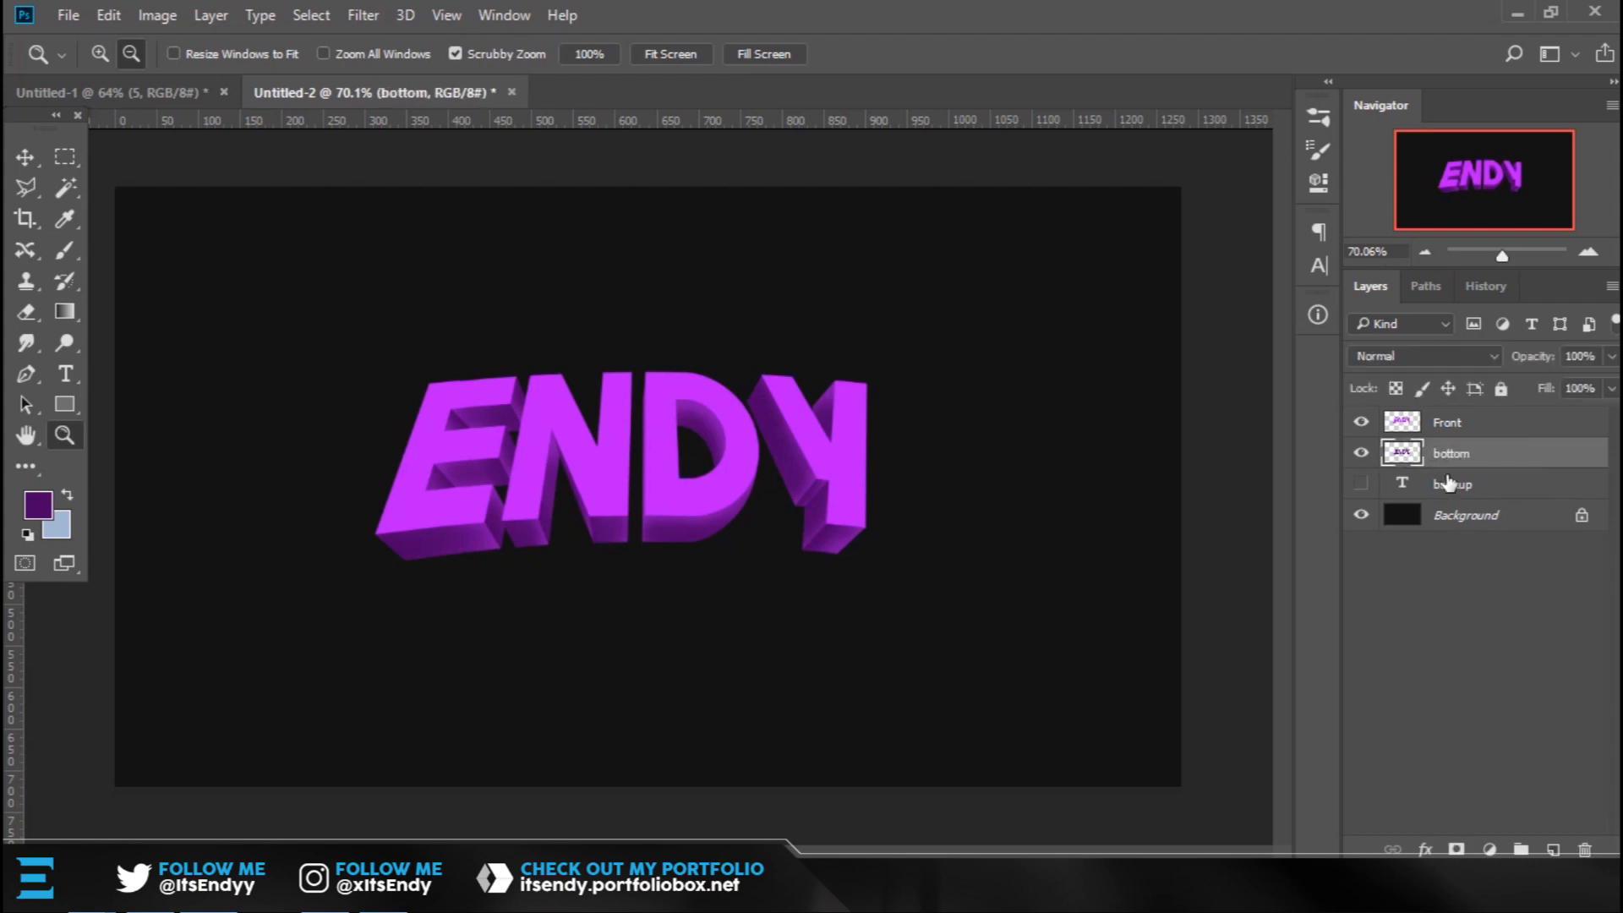
Group the Front and bottom layers and name the group text.
{"action": "left_click", "coordinate": [1472, 427], "text": "shift"}
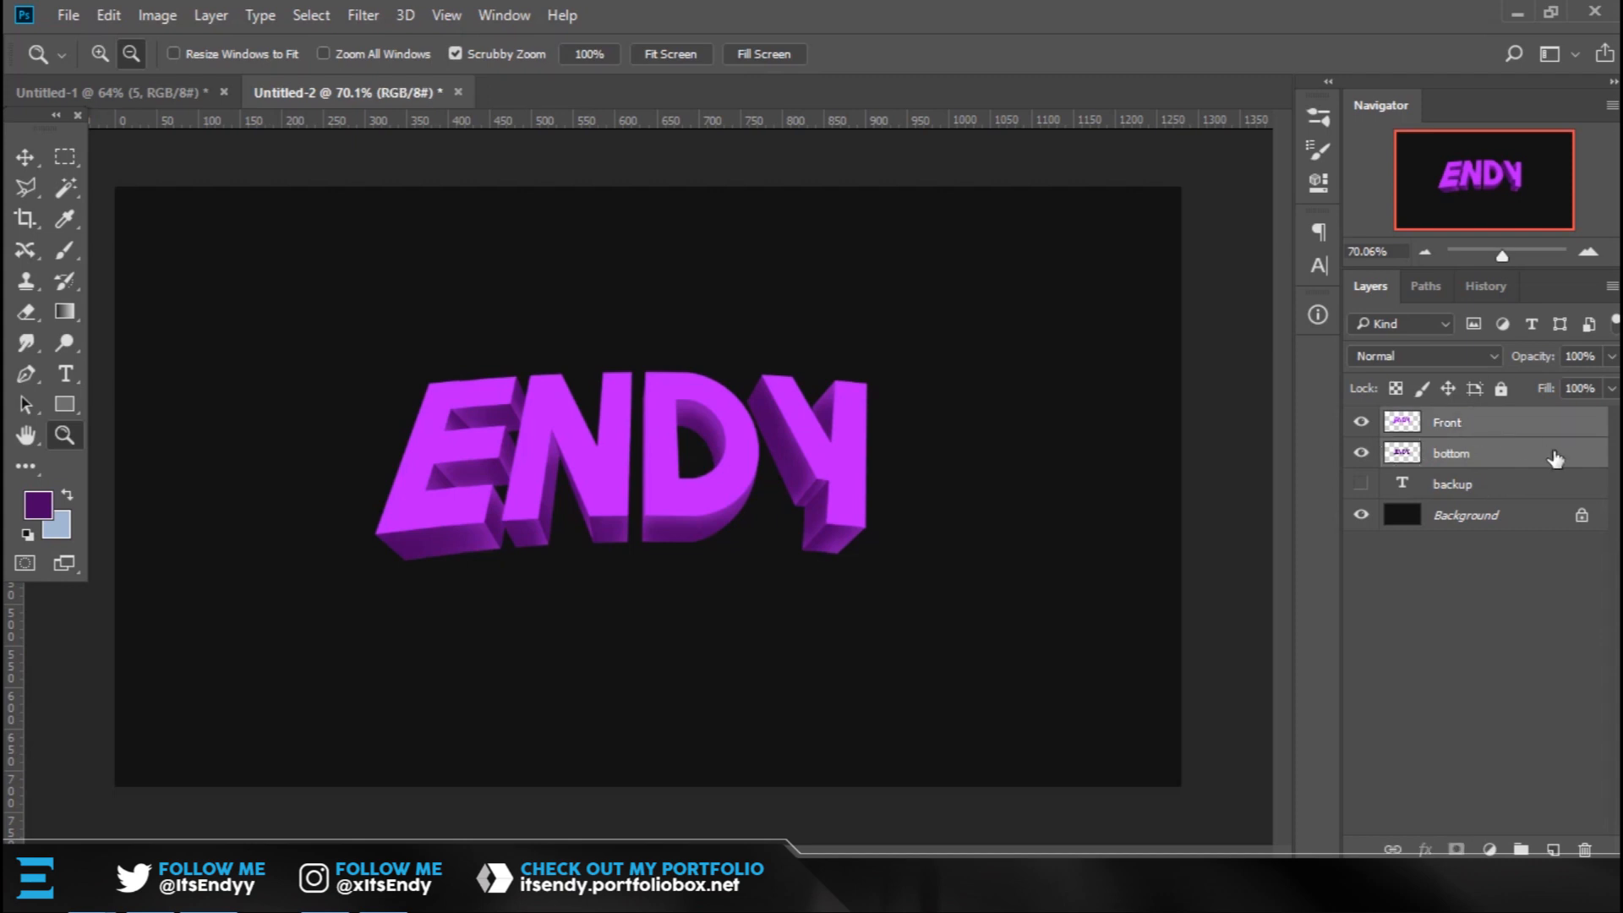
{"action": "key", "text": "ctrl+g"}
{"action": "double_click", "coordinate": [1457, 428]}
{"action": "type", "text": "text"}
{"action": "key", "text": "Return"}
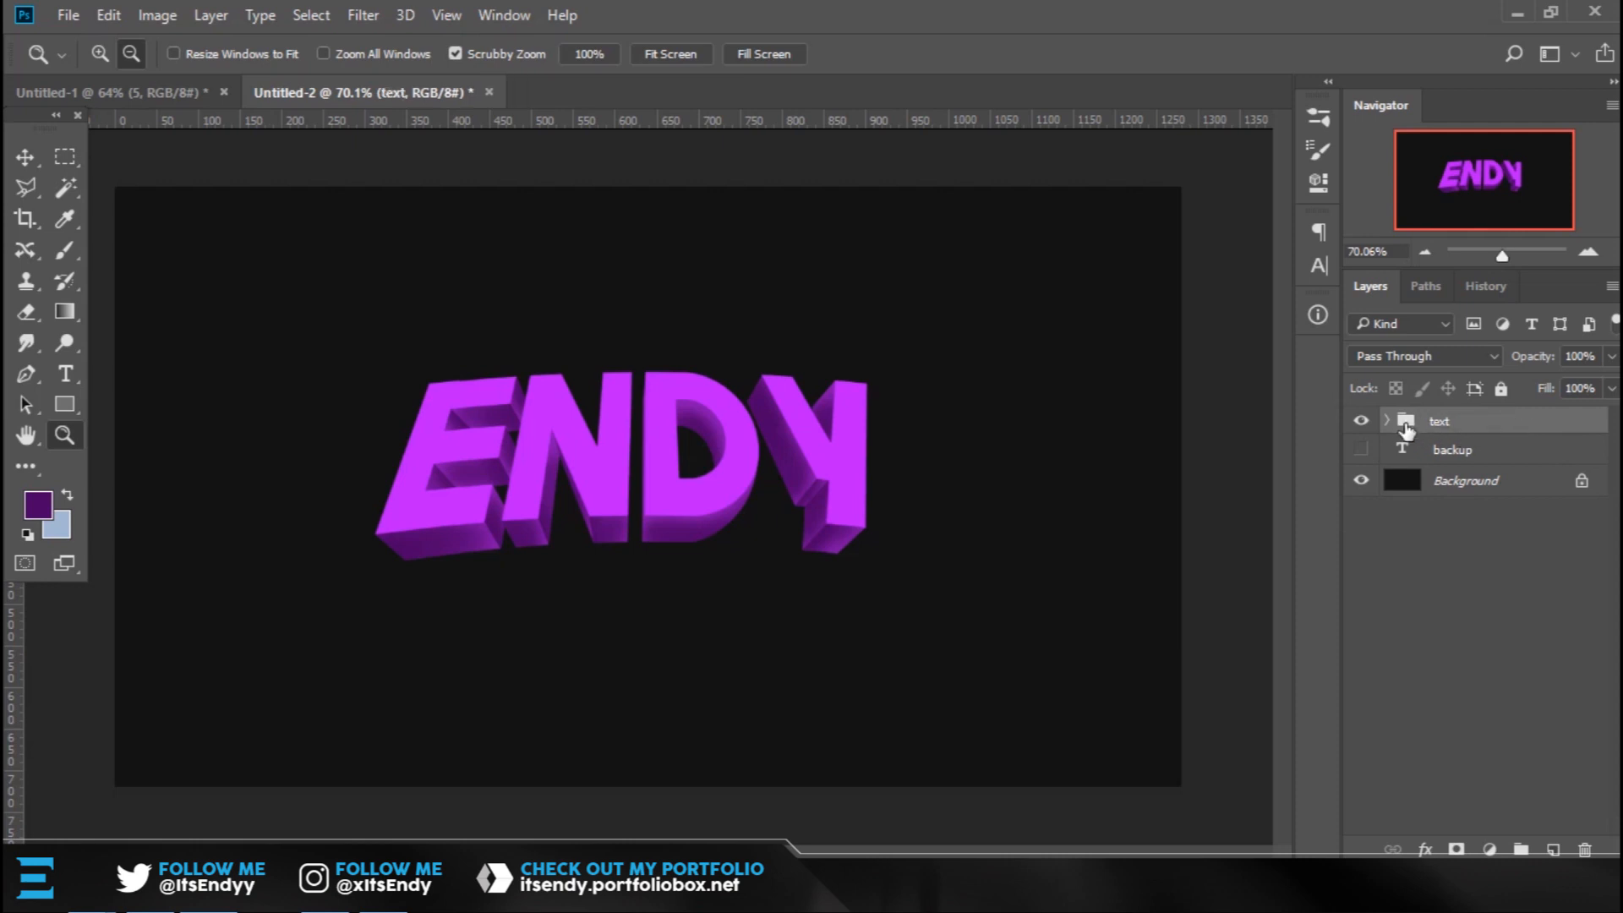
Move the hidden backup layer into the text group beneath the bottom layer and collapse the group.
{"action": "left_click", "coordinate": [1387, 420]}
{"action": "left_click_drag", "start_coordinate": [1447, 511], "coordinate": [1444, 491]}
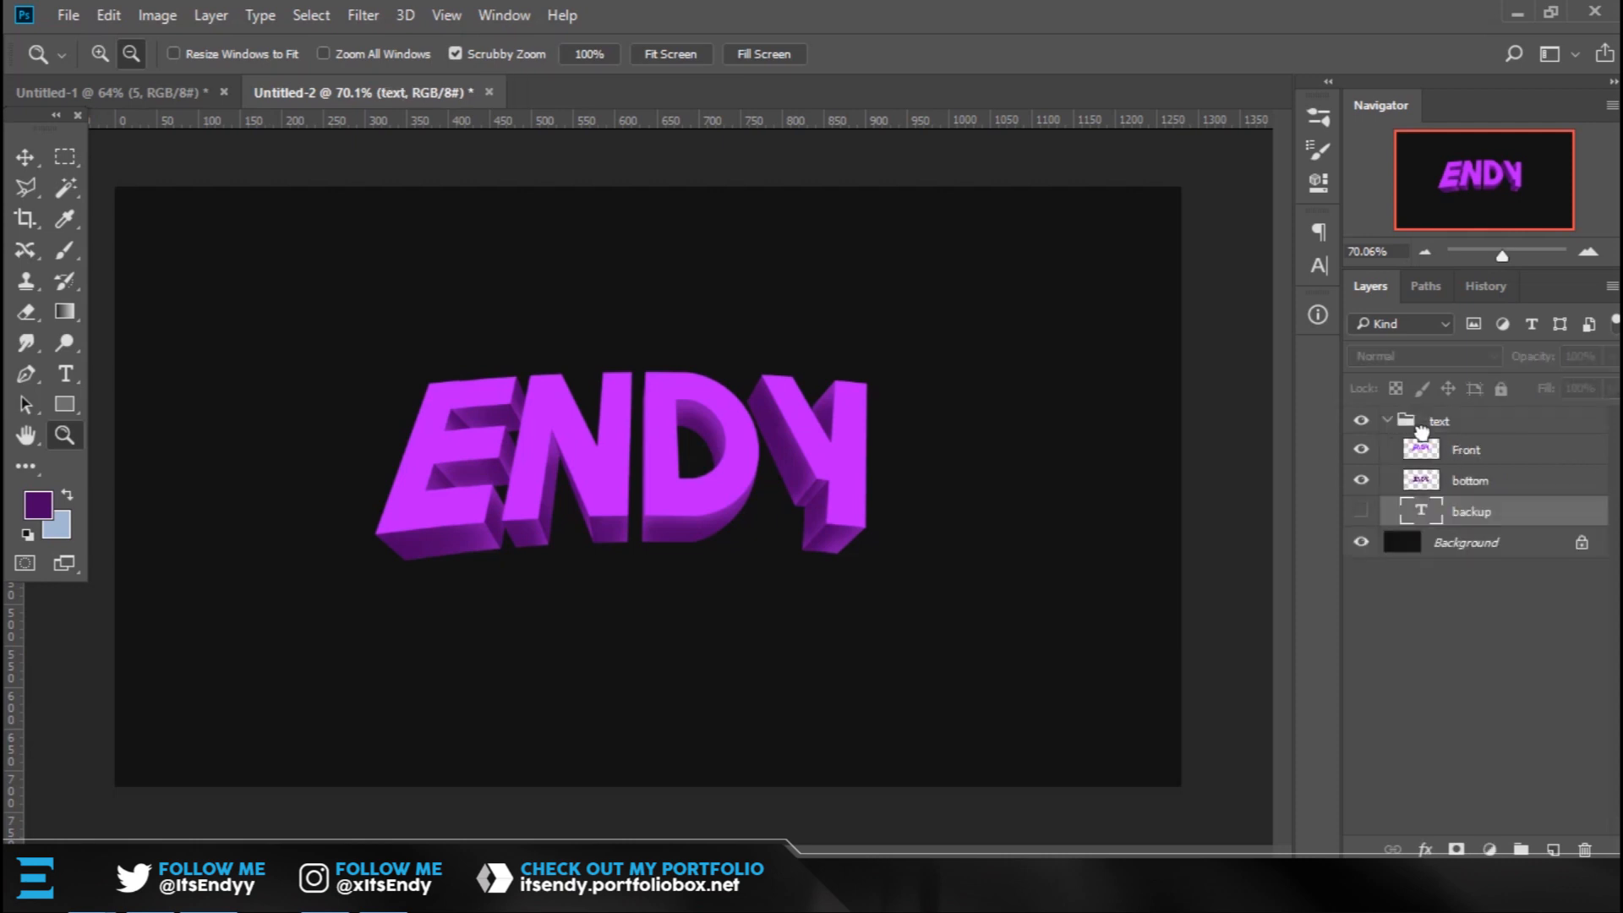
{"action": "left_click", "coordinate": [1387, 421]}
{"action": "left_click", "coordinate": [1514, 585]}
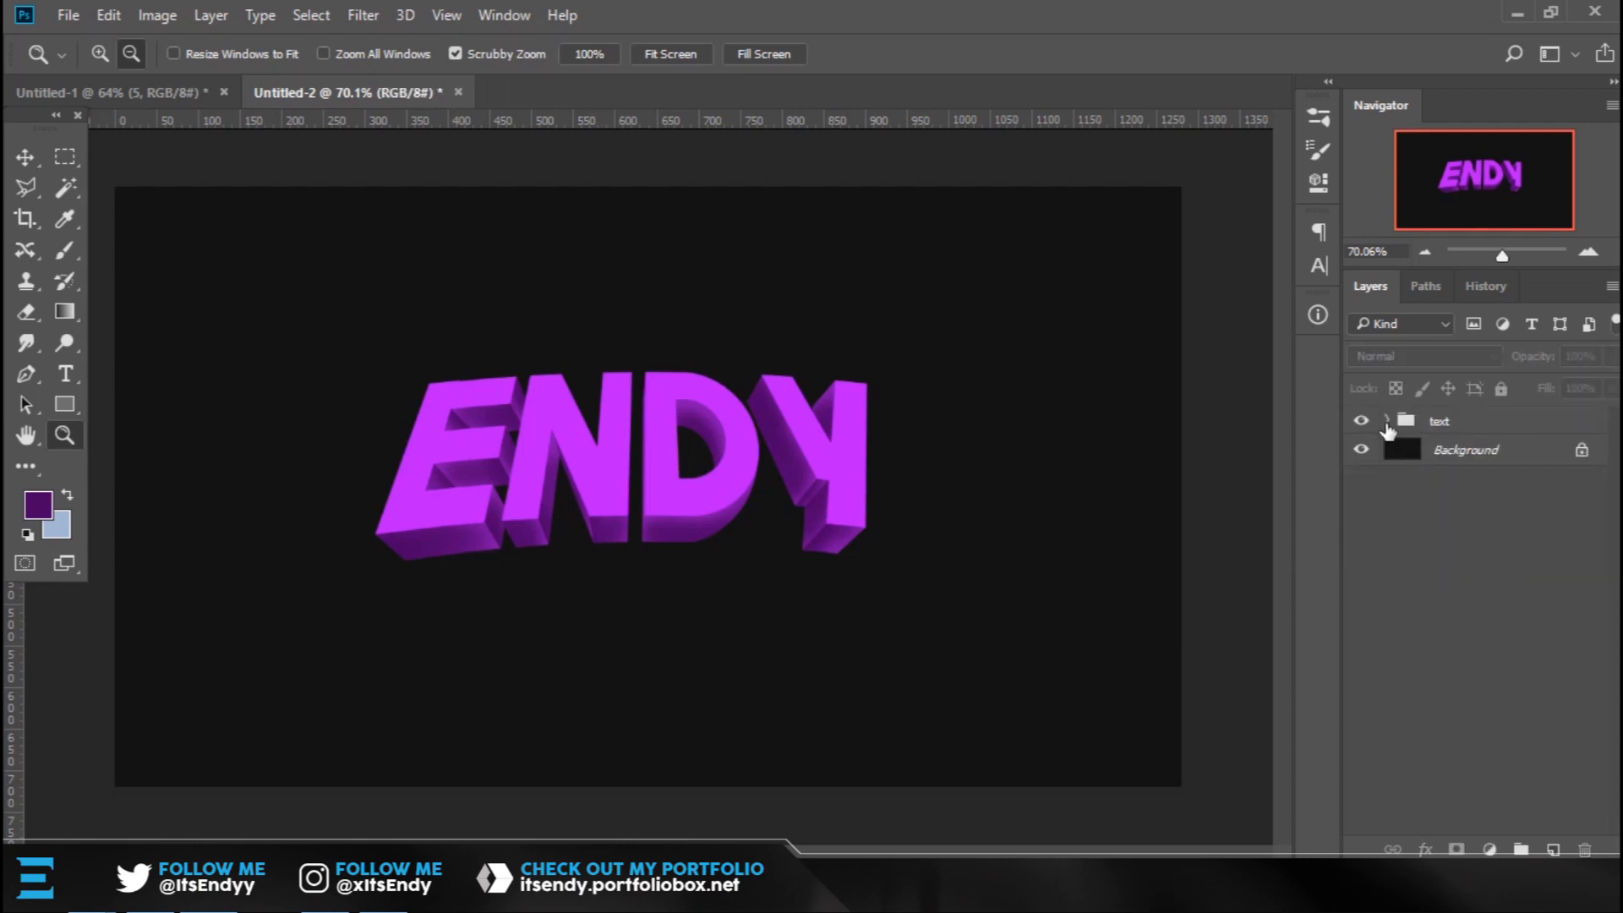
{"action": "left_click", "coordinate": [1387, 420]}
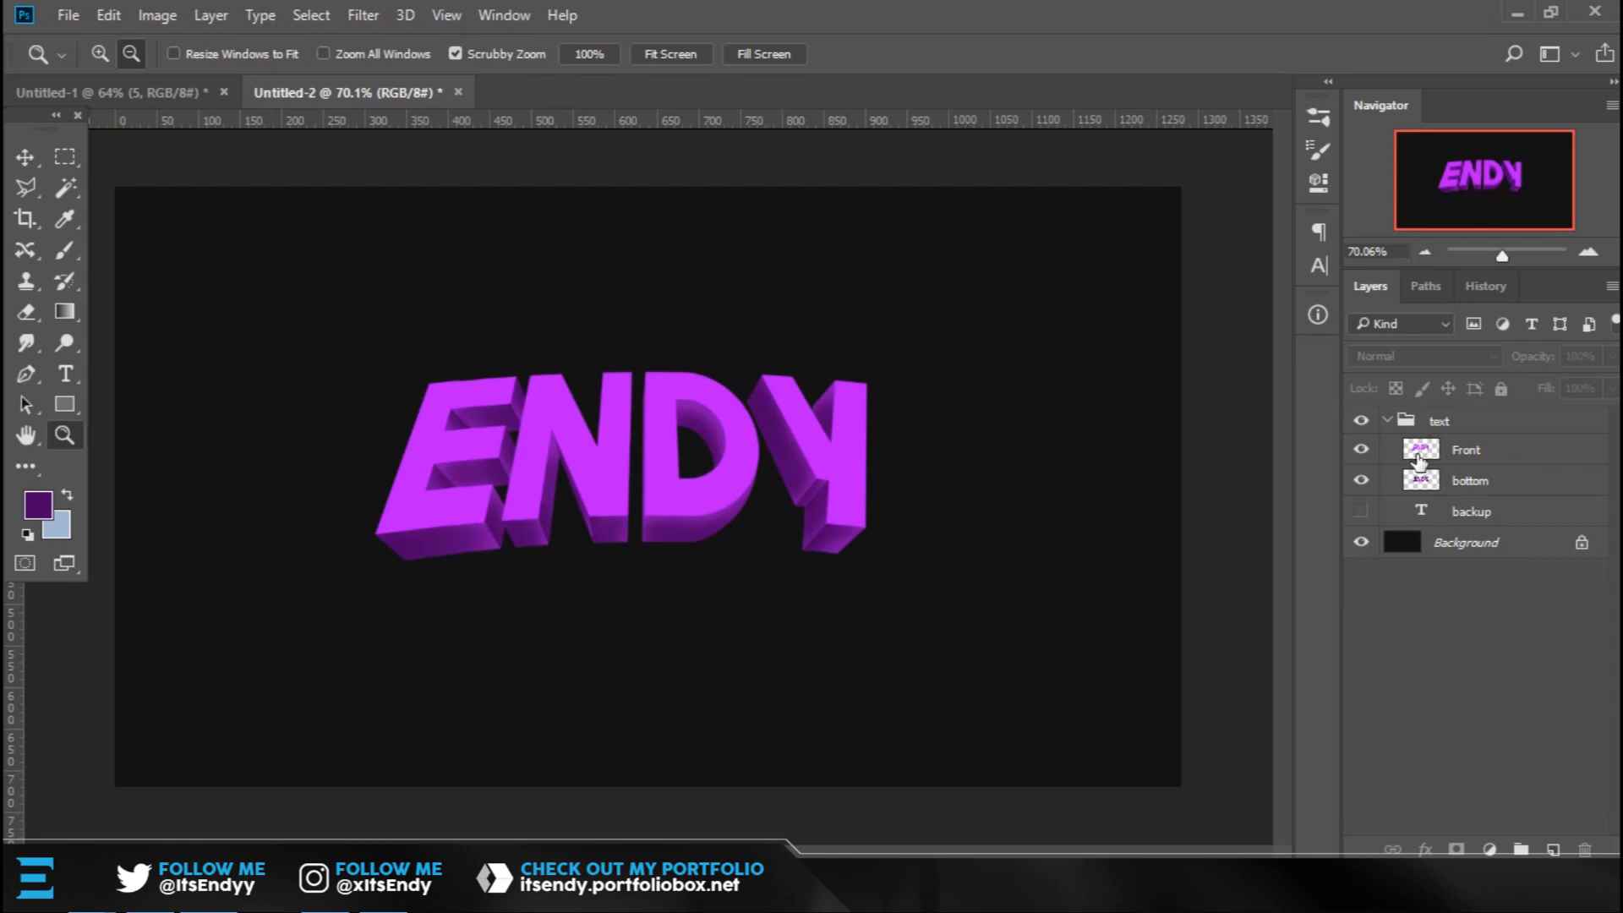
{"action": "left_click", "coordinate": [1388, 421]}
Duplicate the text group and merge the copy into a single layer.
{"action": "left_click", "coordinate": [1441, 431]}
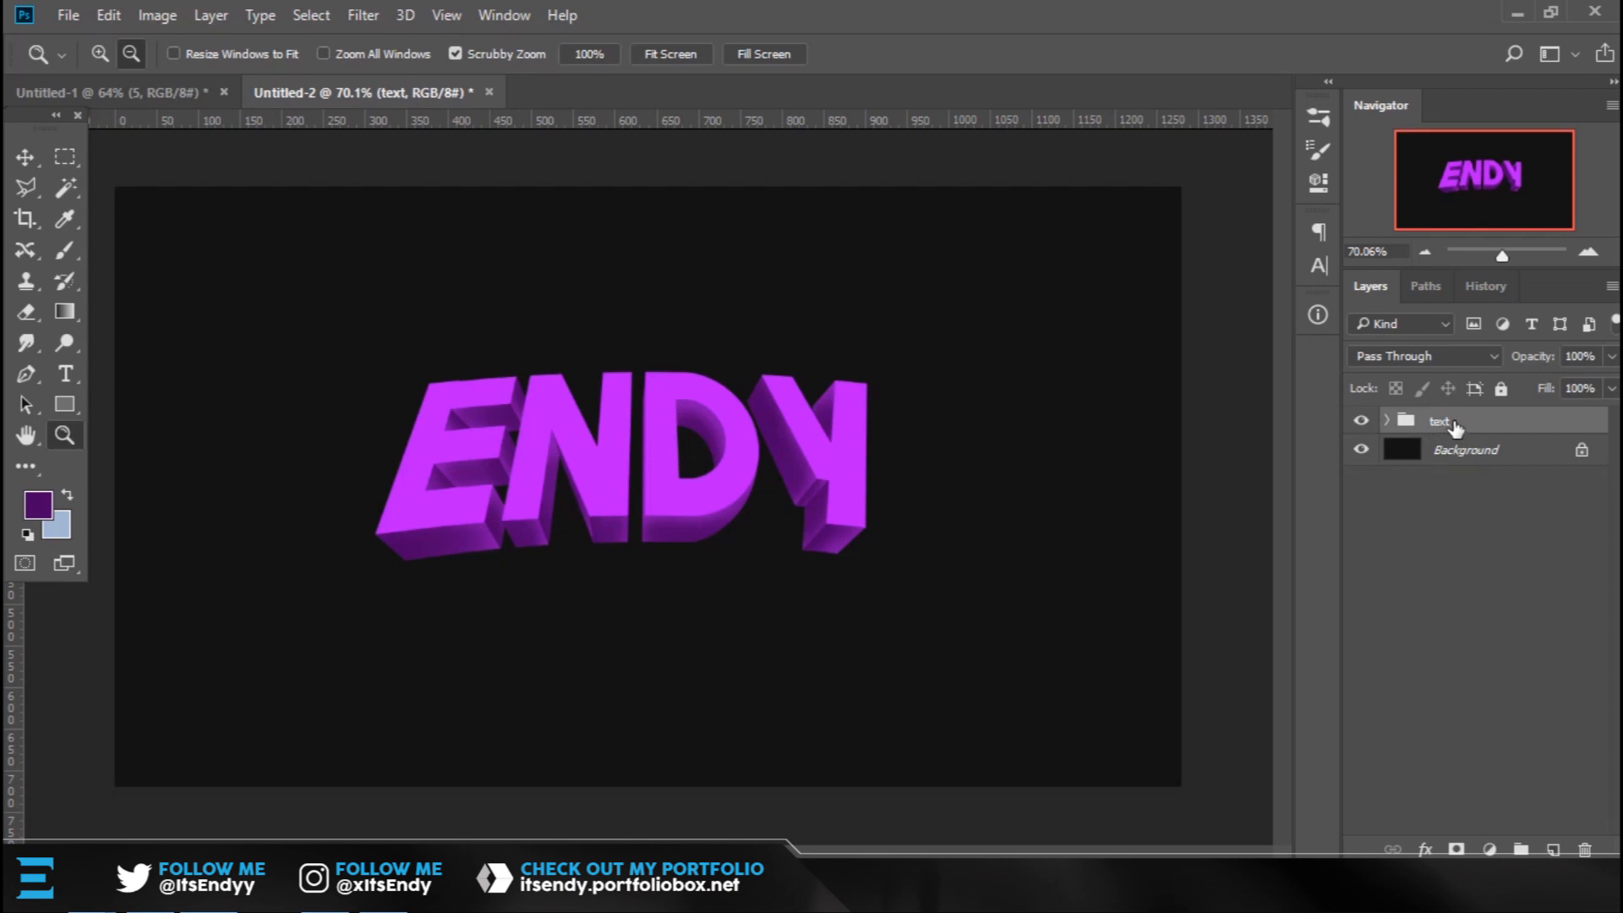
{"action": "key", "text": "ctrl+j"}
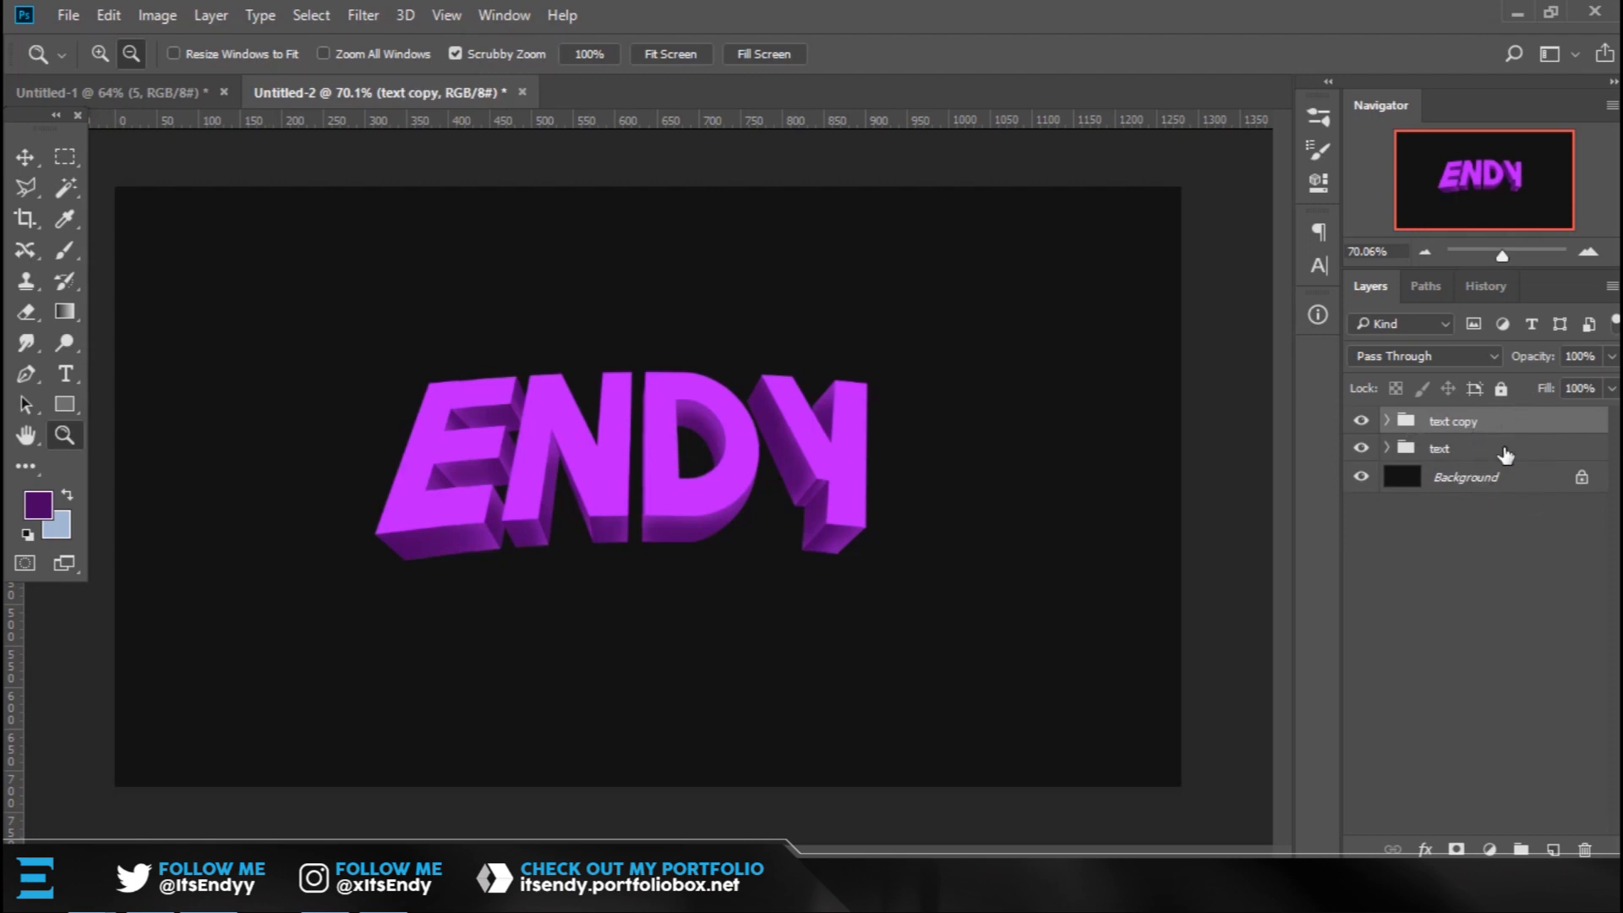
{"action": "key", "text": "ctrl+e"}
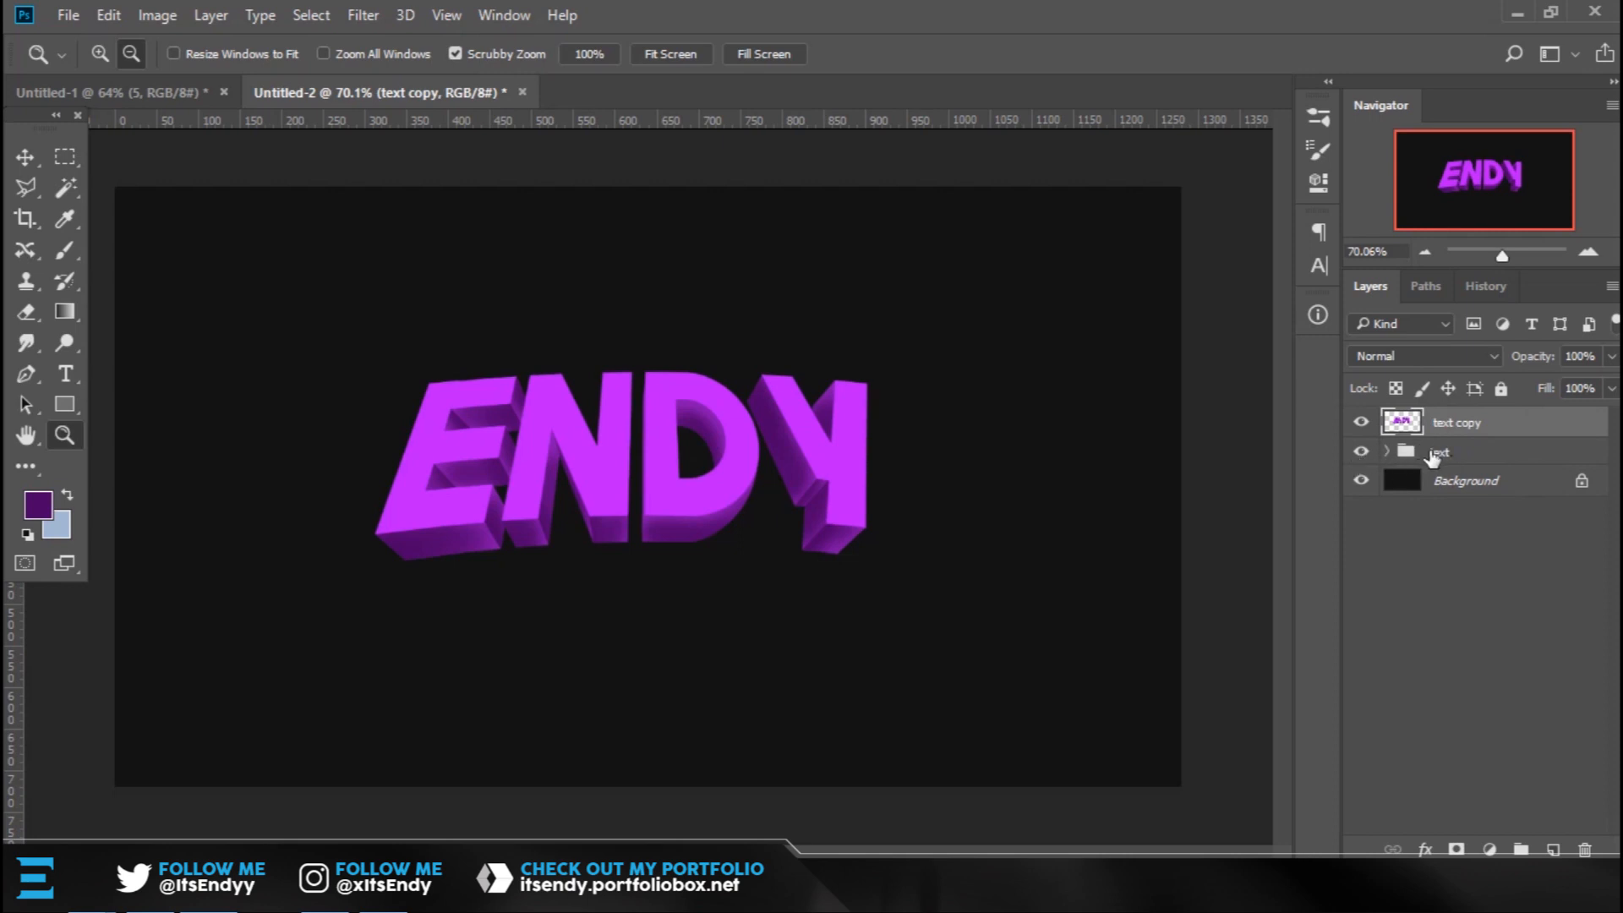
Hide the original text group beneath the merged copy.
{"action": "left_click", "coordinate": [1427, 454]}
{"action": "left_click", "coordinate": [1361, 461]}
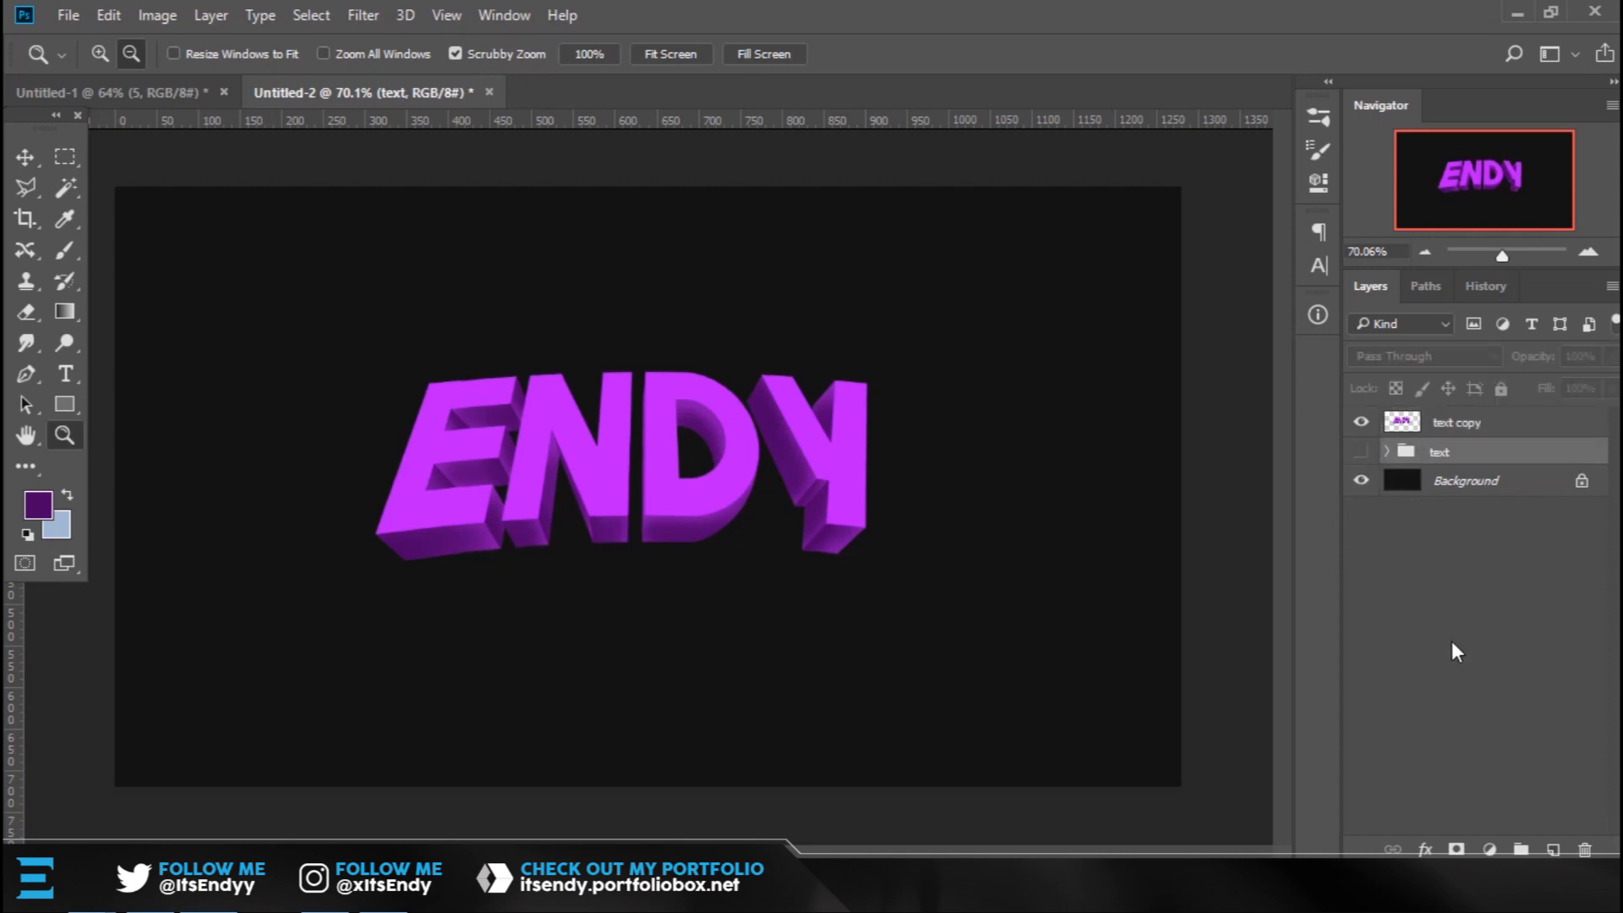
{"action": "left_click", "coordinate": [1448, 641]}
Add a Satin effect to the text copy layer with its opacity set to 17%.
{"action": "left_click", "coordinate": [1515, 423]}
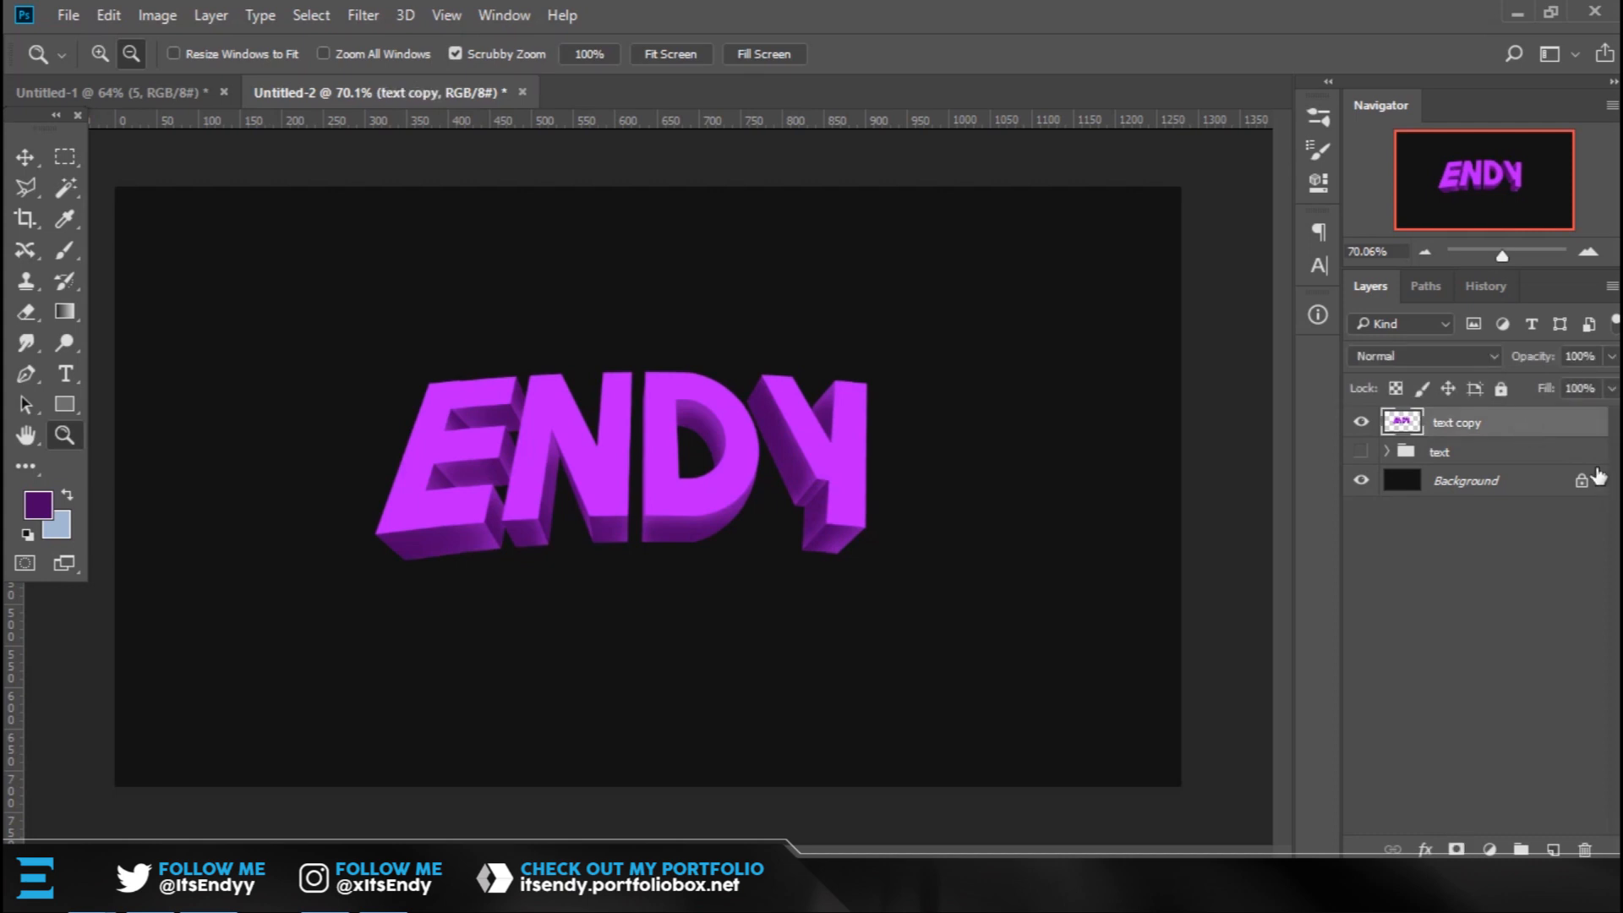
{"action": "double_click", "coordinate": [1517, 433]}
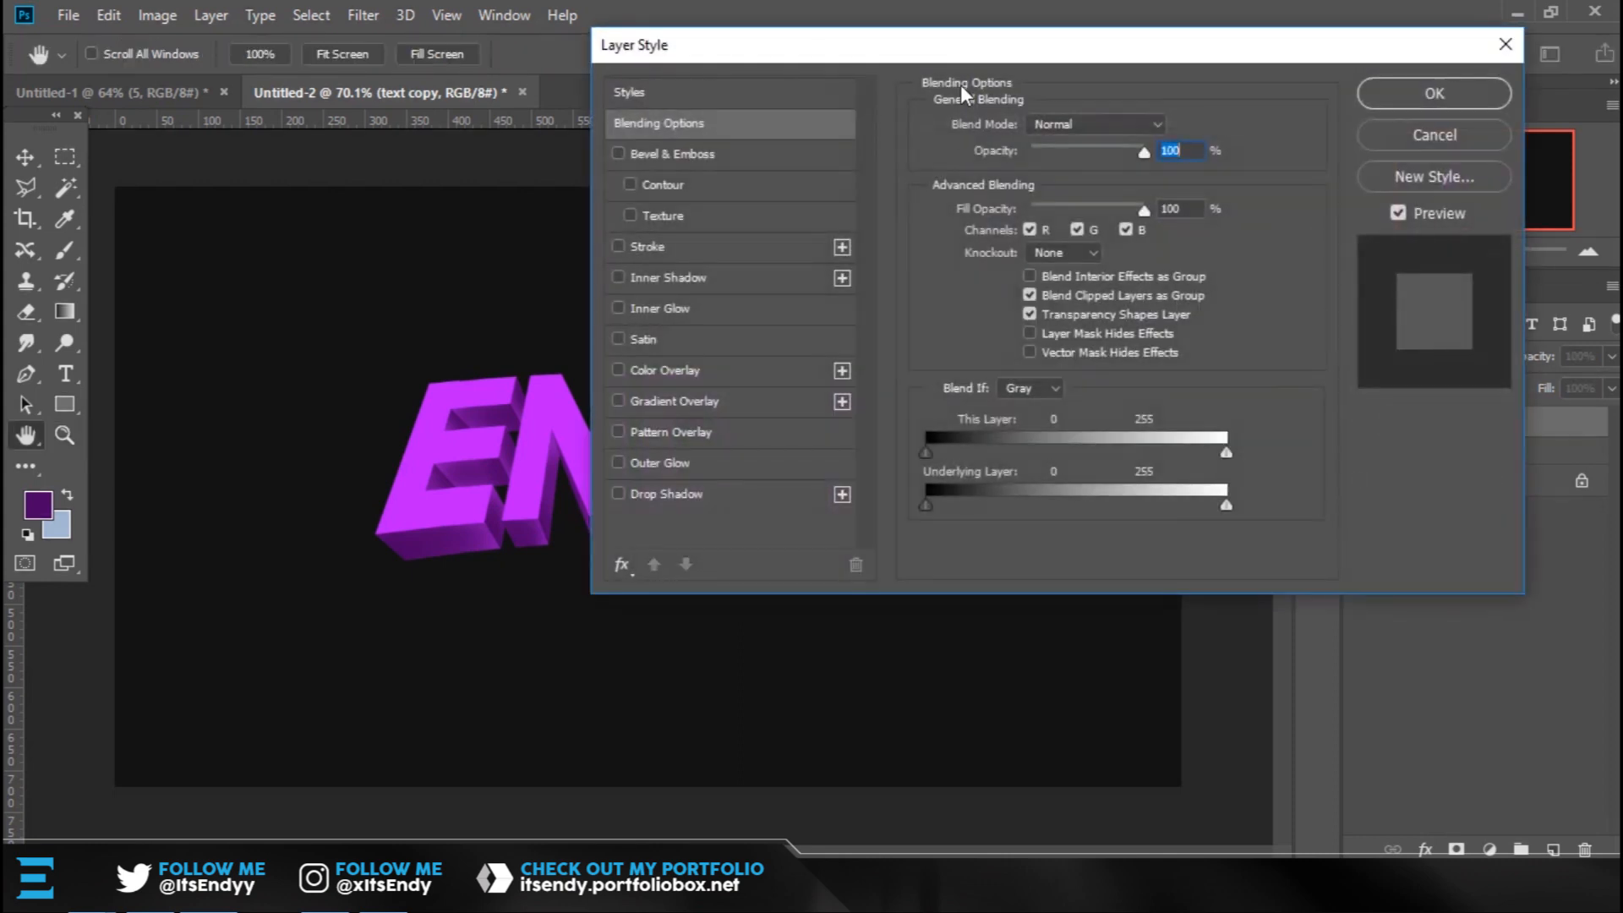
{"action": "left_click_drag", "start_coordinate": [947, 49], "coordinate": [1040, 59]}
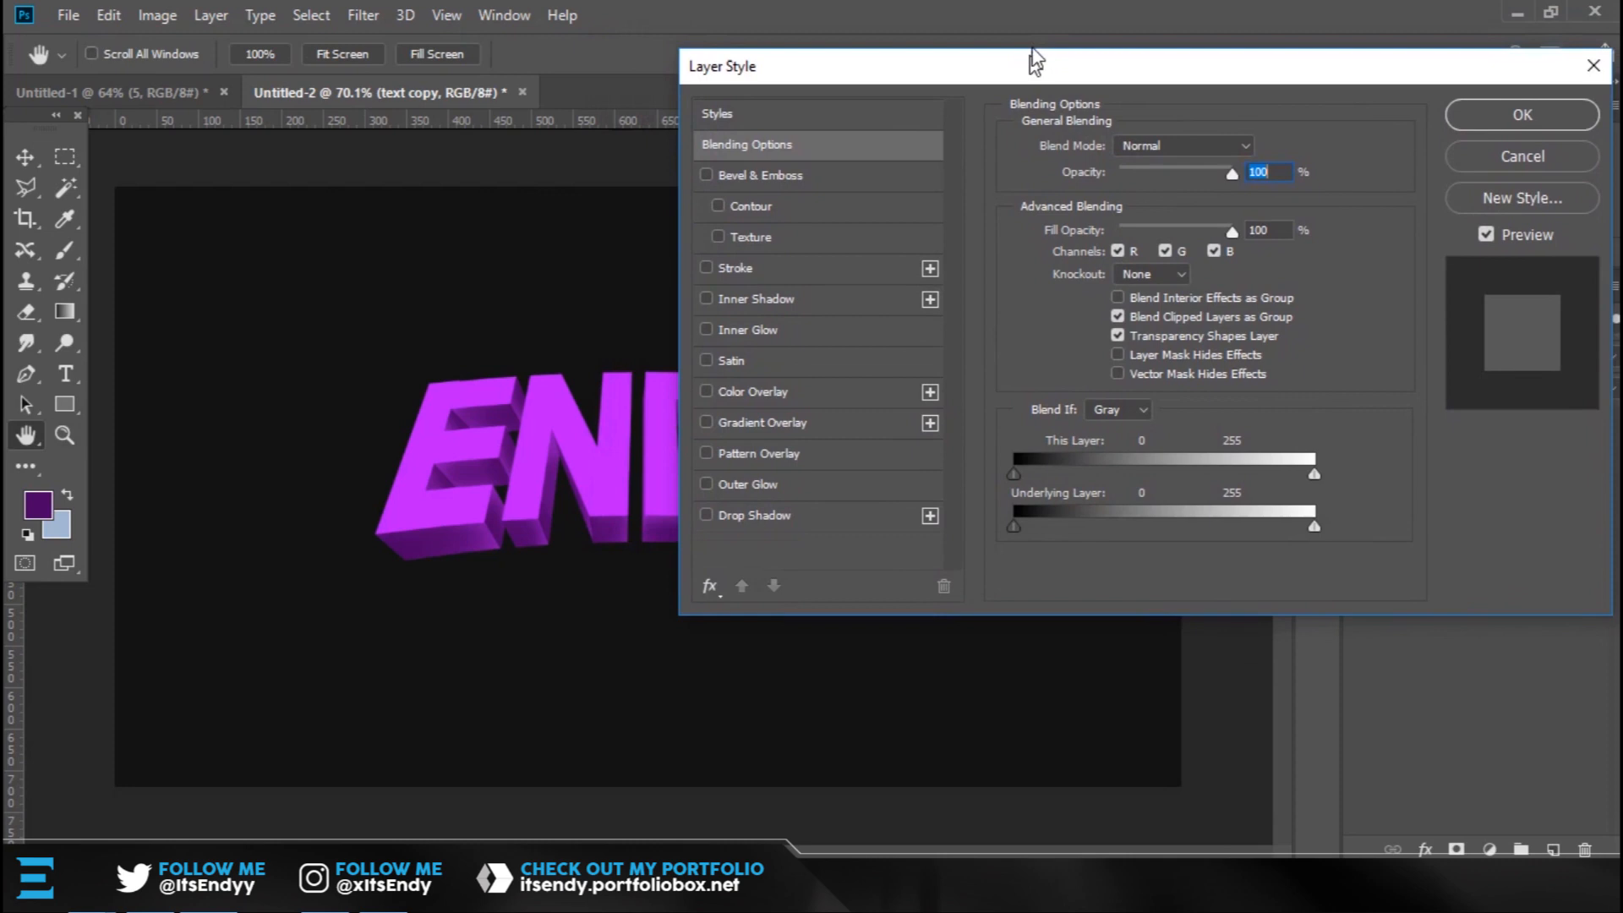
{"action": "left_click_drag", "start_coordinate": [991, 67], "coordinate": [1015, 36]}
{"action": "left_click", "coordinate": [788, 325]}
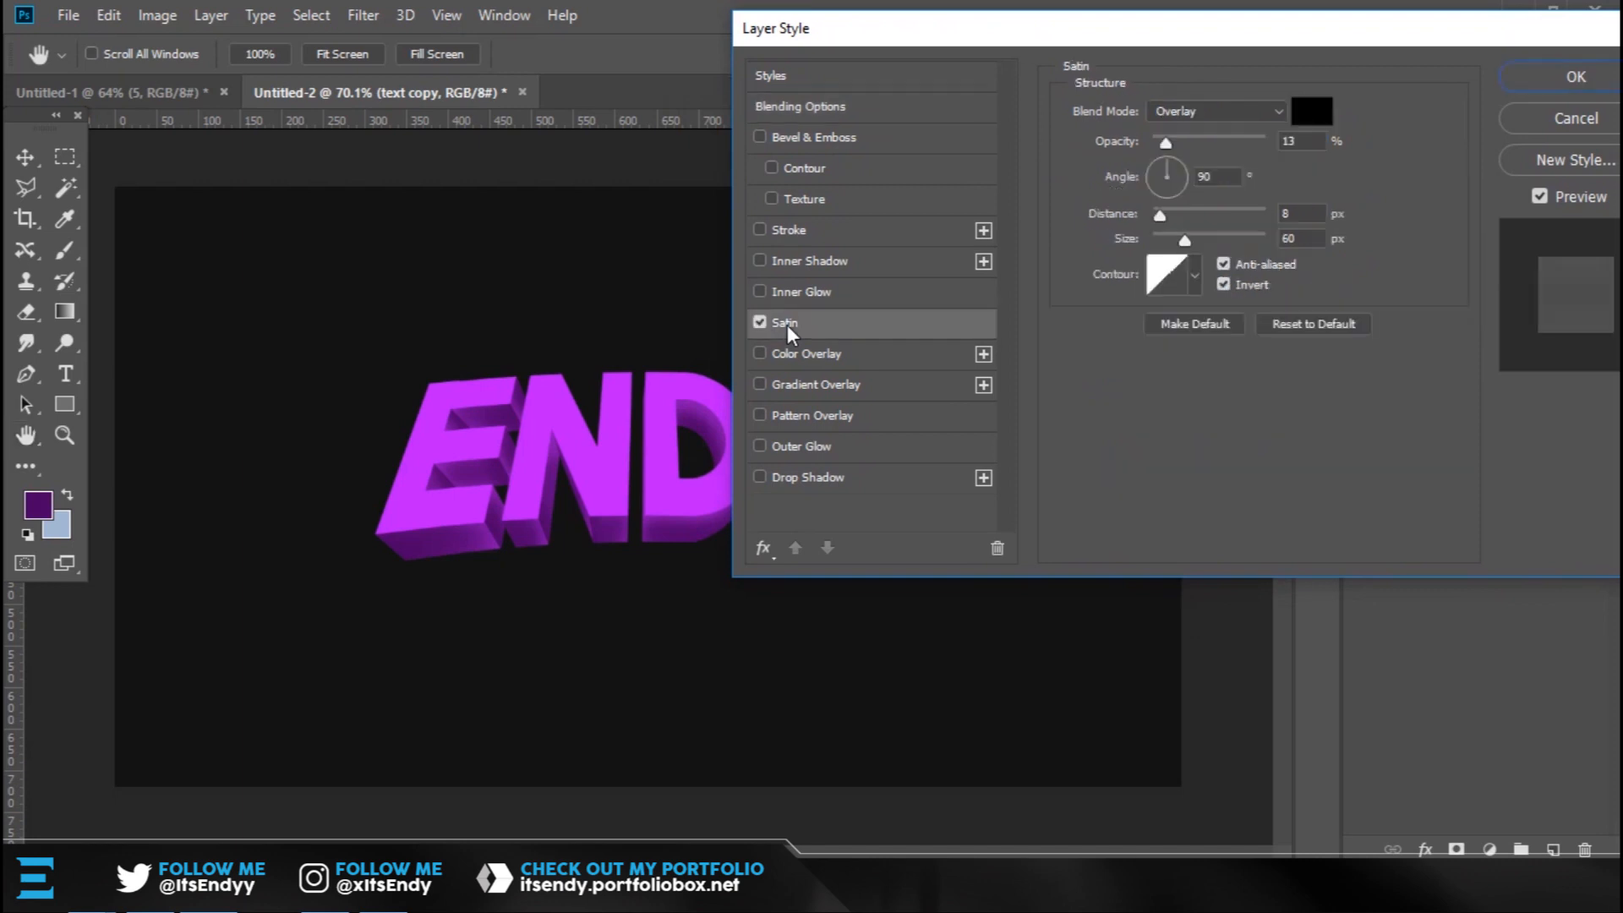
{"action": "left_click_drag", "start_coordinate": [1040, 34], "coordinate": [1169, 91]}
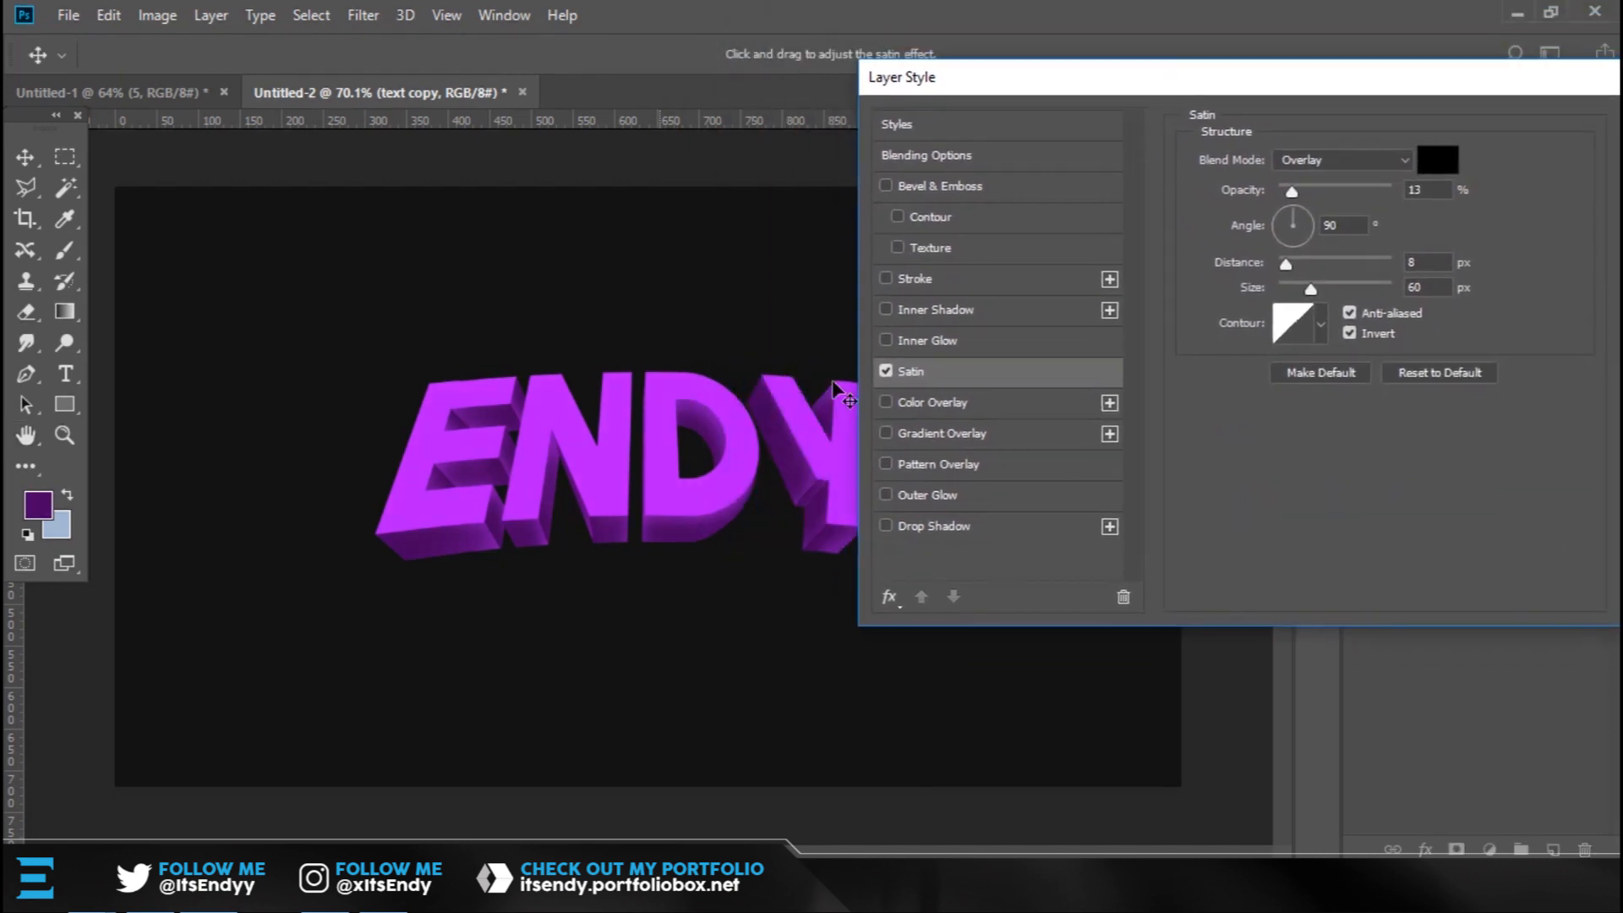
{"action": "left_click_drag", "start_coordinate": [1293, 189], "coordinate": [1297, 191]}
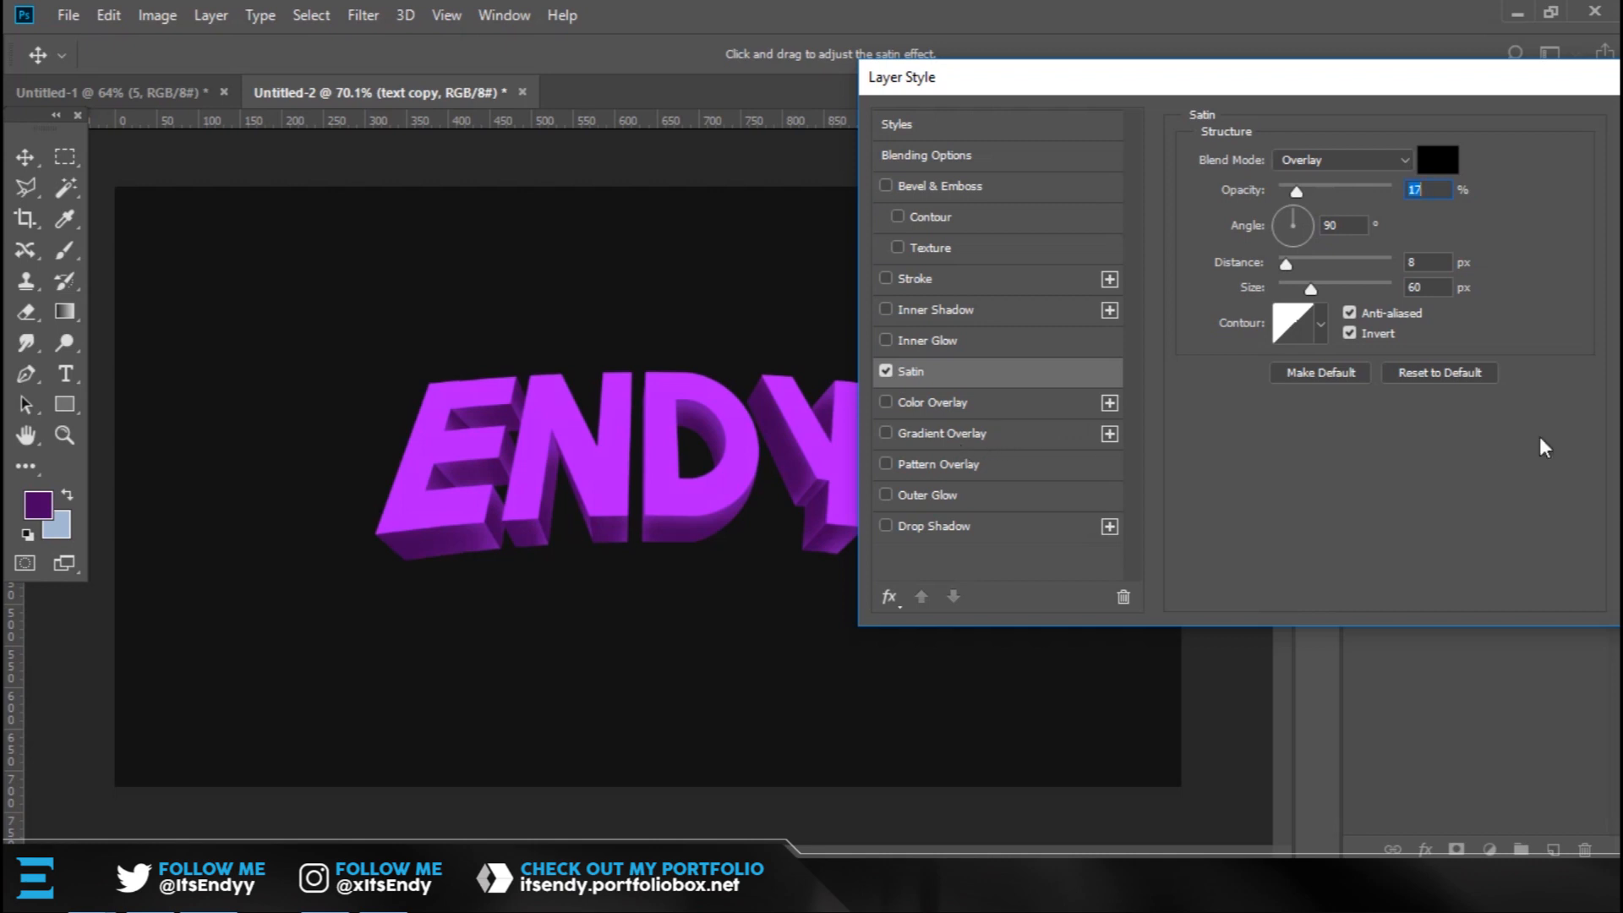
Add a Gradient Overlay effect to the text copy layer with its opacity set to 39%.
{"action": "left_click_drag", "start_coordinate": [1382, 81], "coordinate": [1102, 85]}
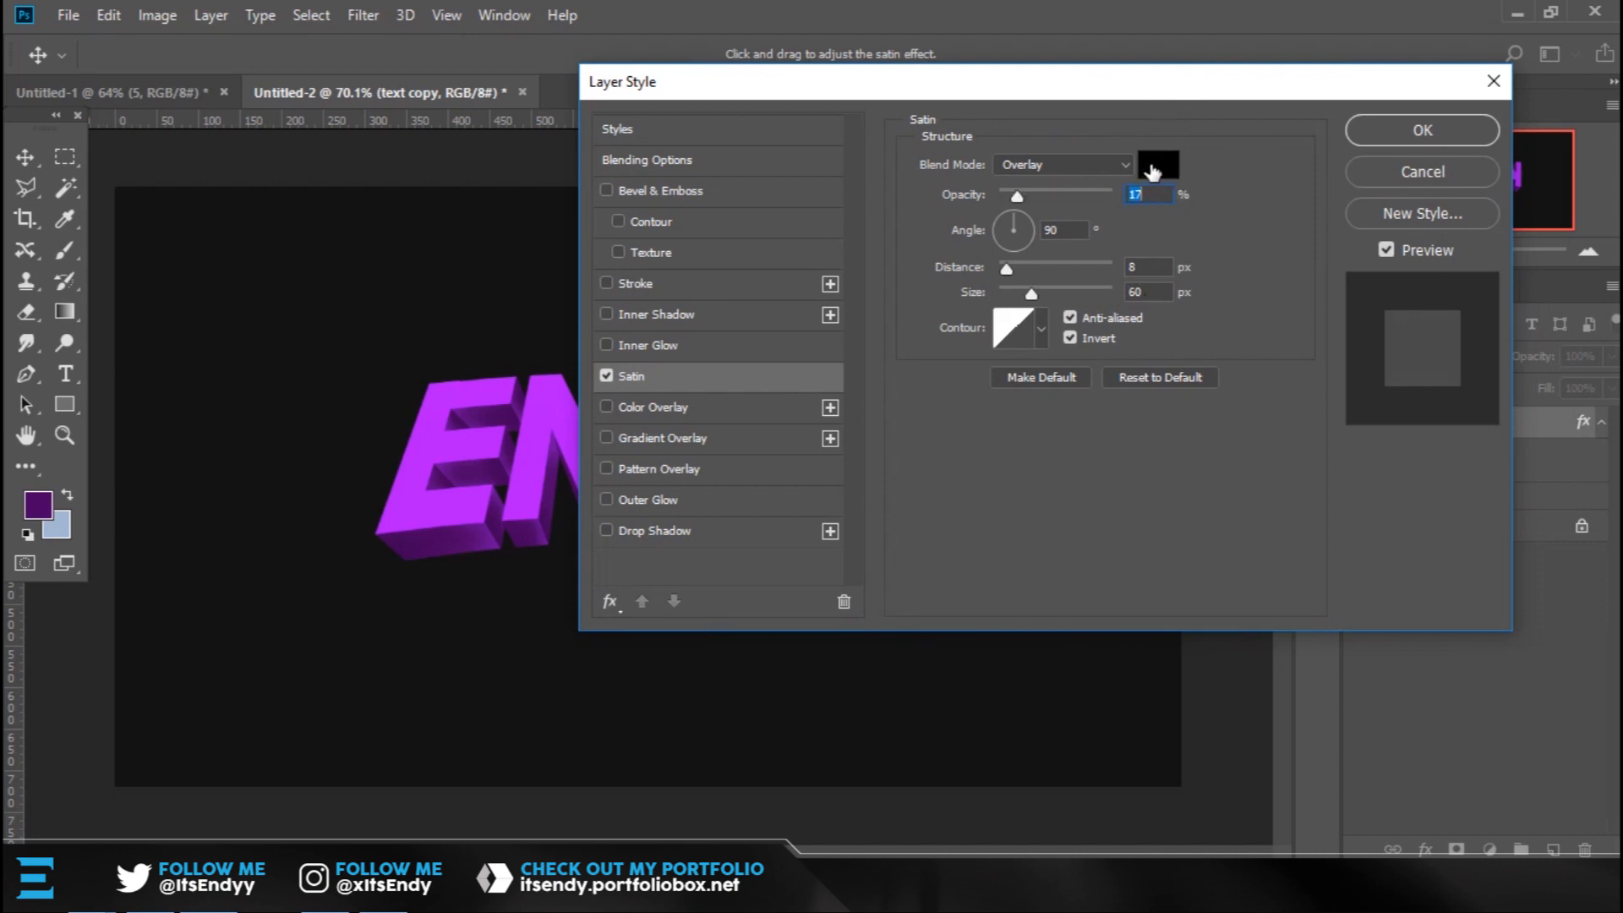
{"action": "left_click_drag", "start_coordinate": [1172, 85], "coordinate": [1304, 60]}
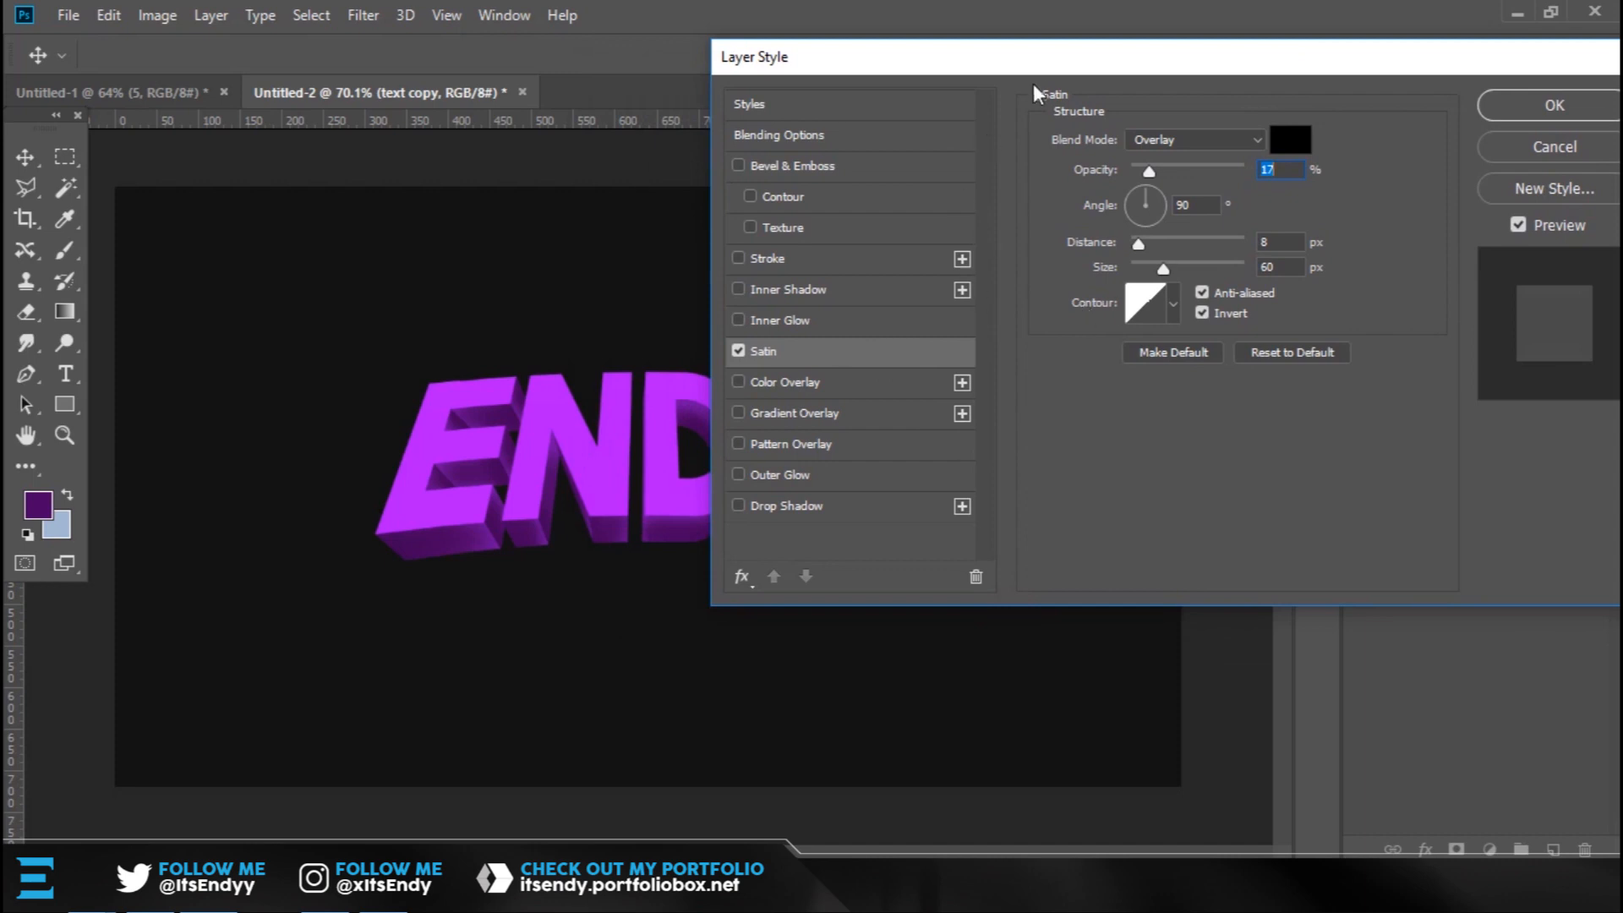
{"action": "left_click_drag", "start_coordinate": [1044, 70], "coordinate": [1078, 49]}
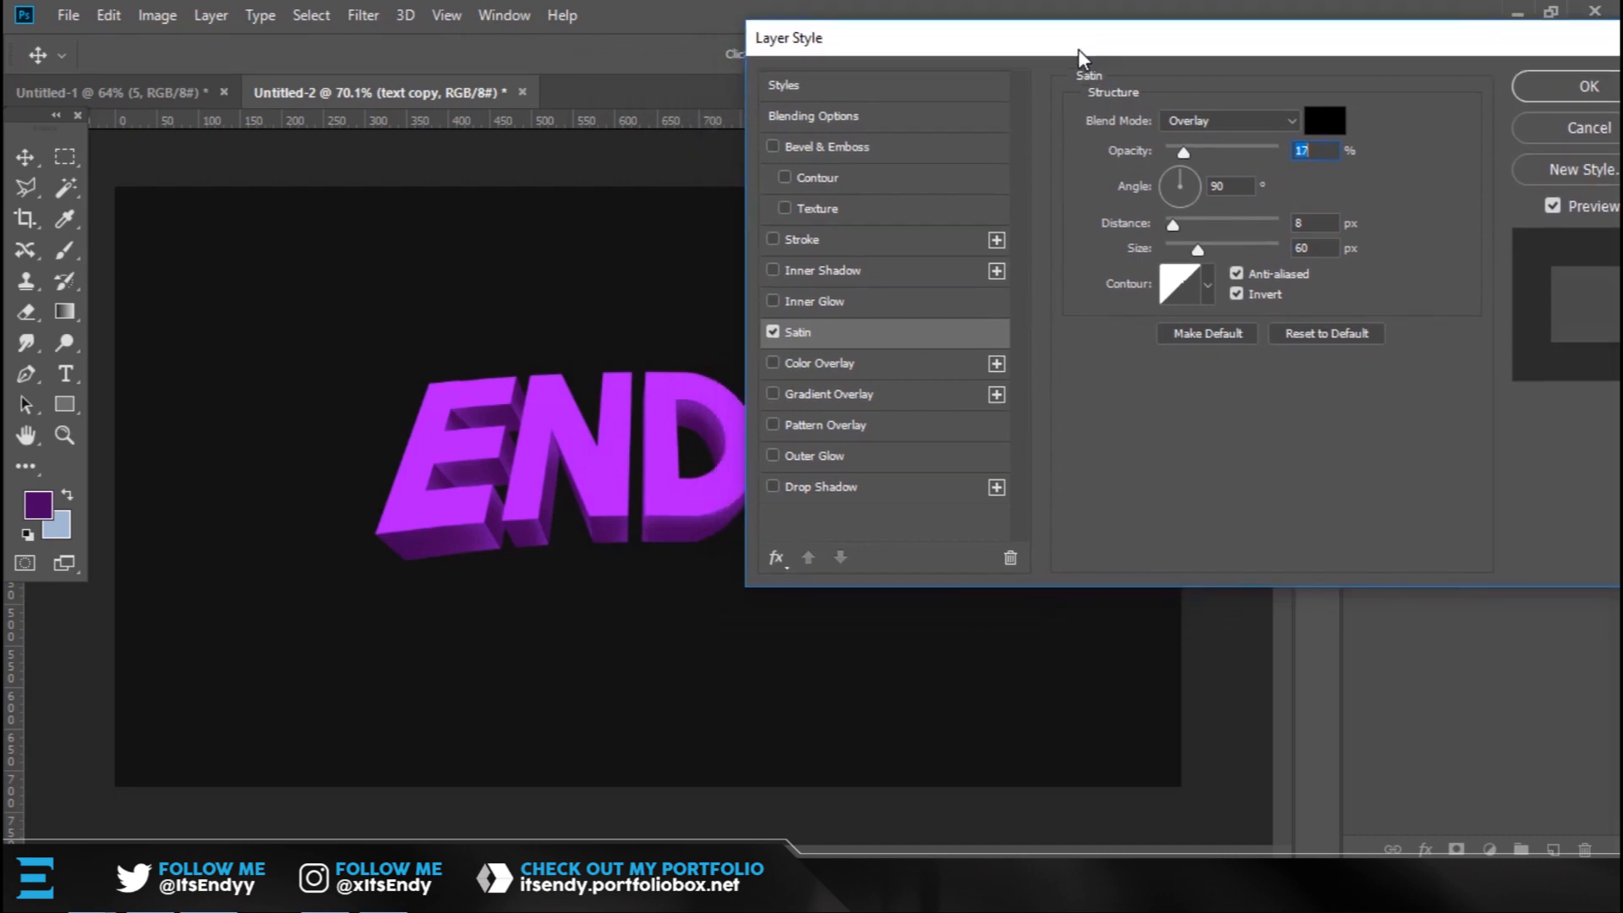
{"action": "left_click", "coordinate": [848, 396]}
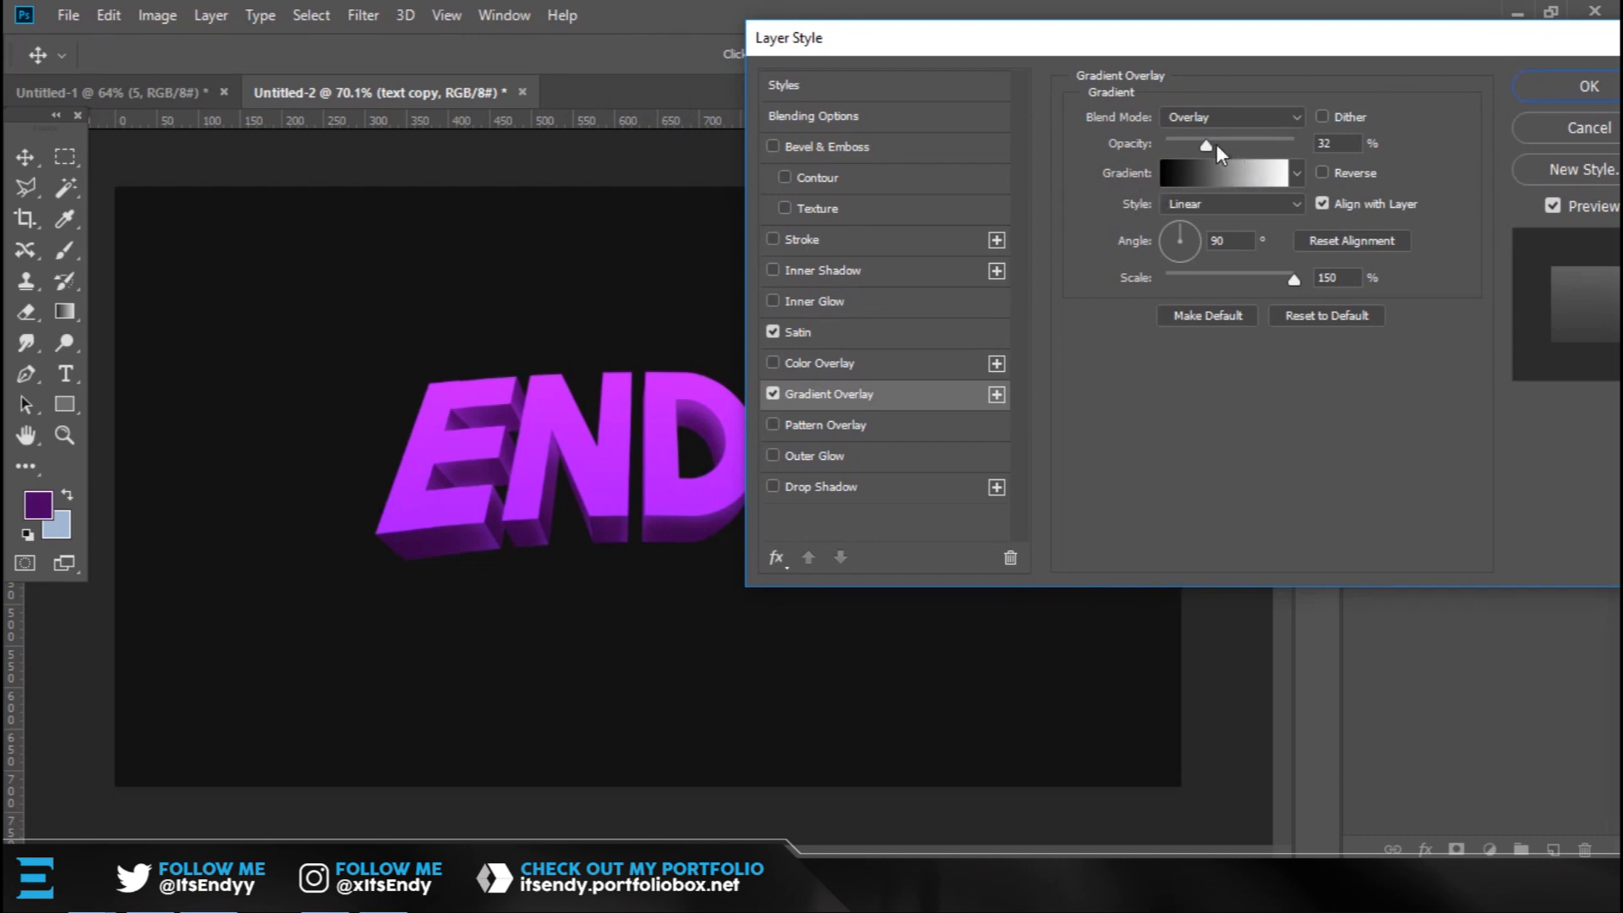
{"action": "left_click_drag", "start_coordinate": [1220, 140], "coordinate": [1220, 140]}
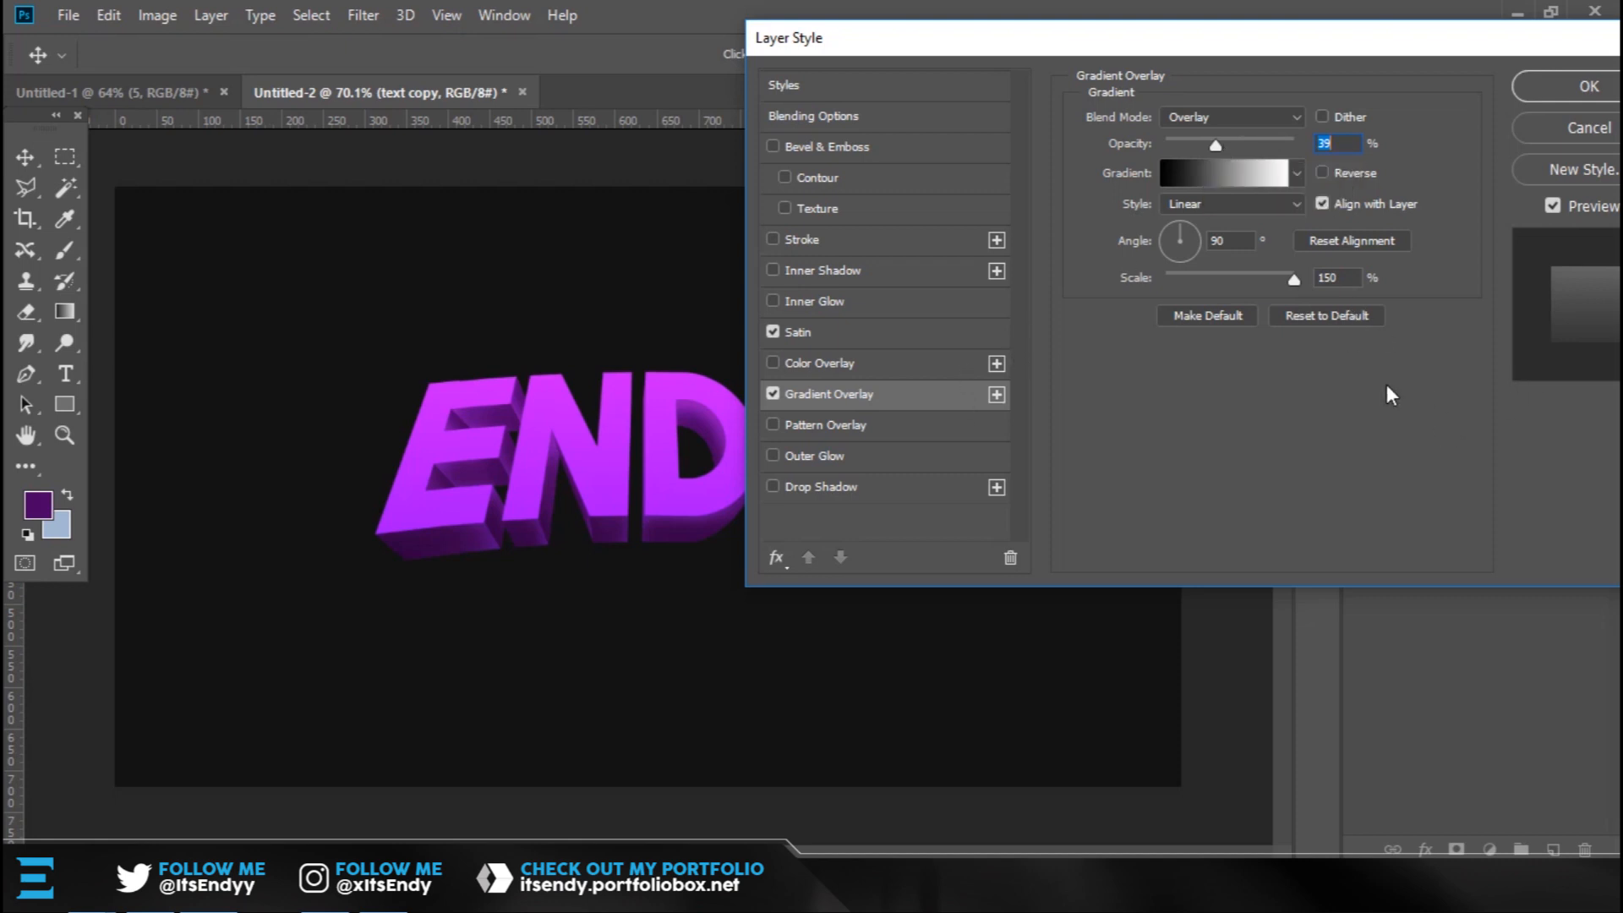
{"action": "left_click_drag", "start_coordinate": [1348, 51], "coordinate": [1363, 80]}
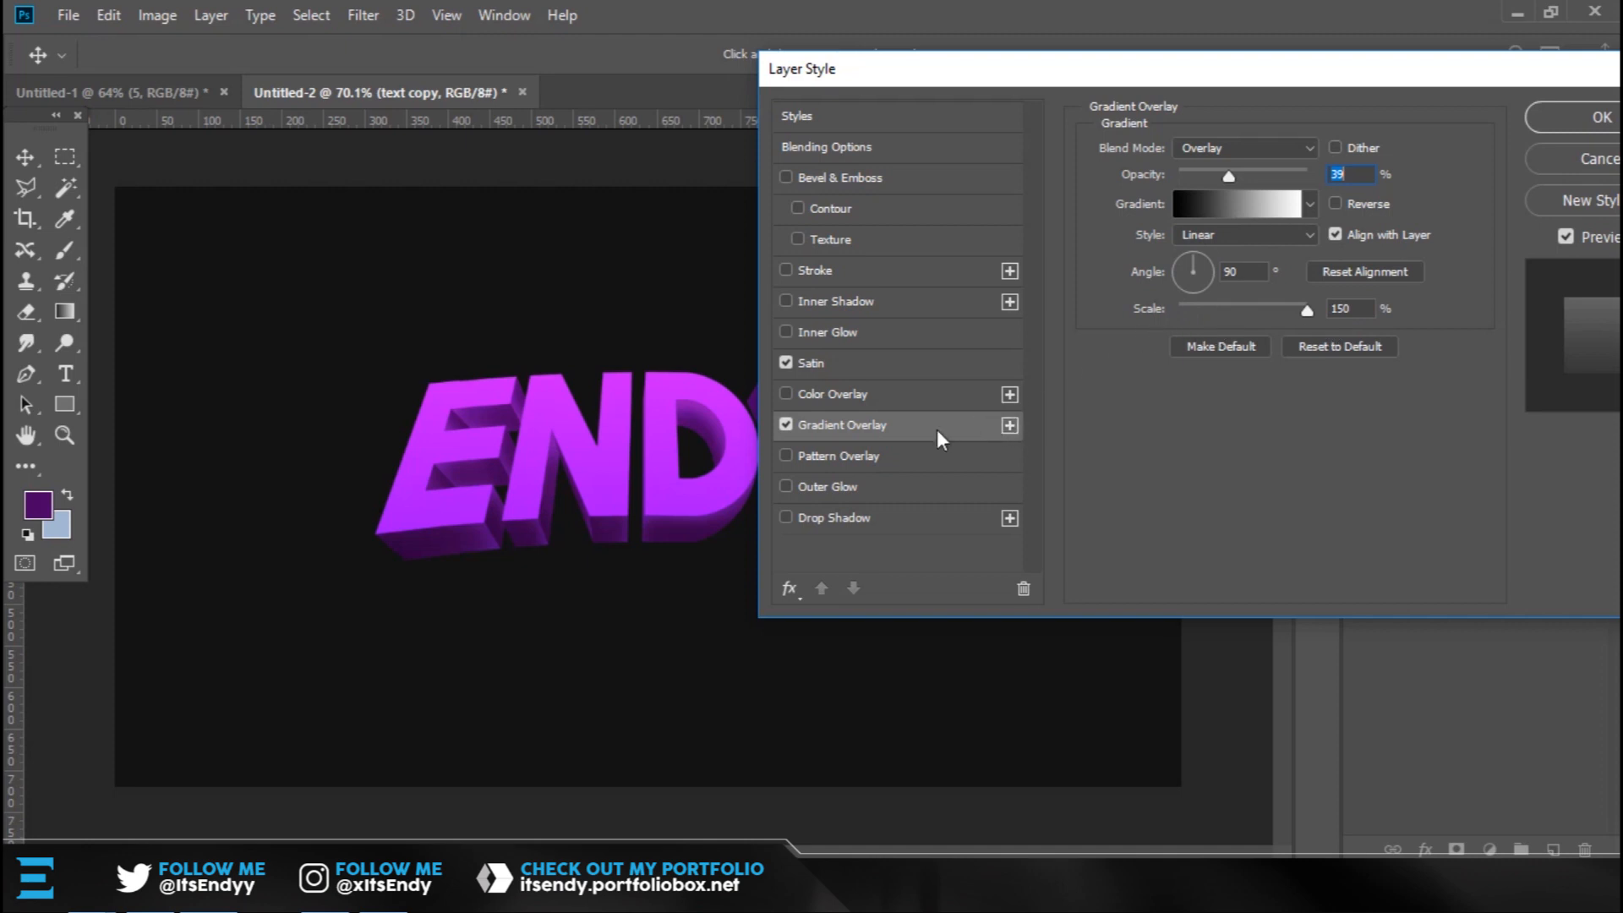
Add an Inner Glow effect to the text copy layer and set its colour to white (ffffff).
{"action": "left_click", "coordinate": [852, 331]}
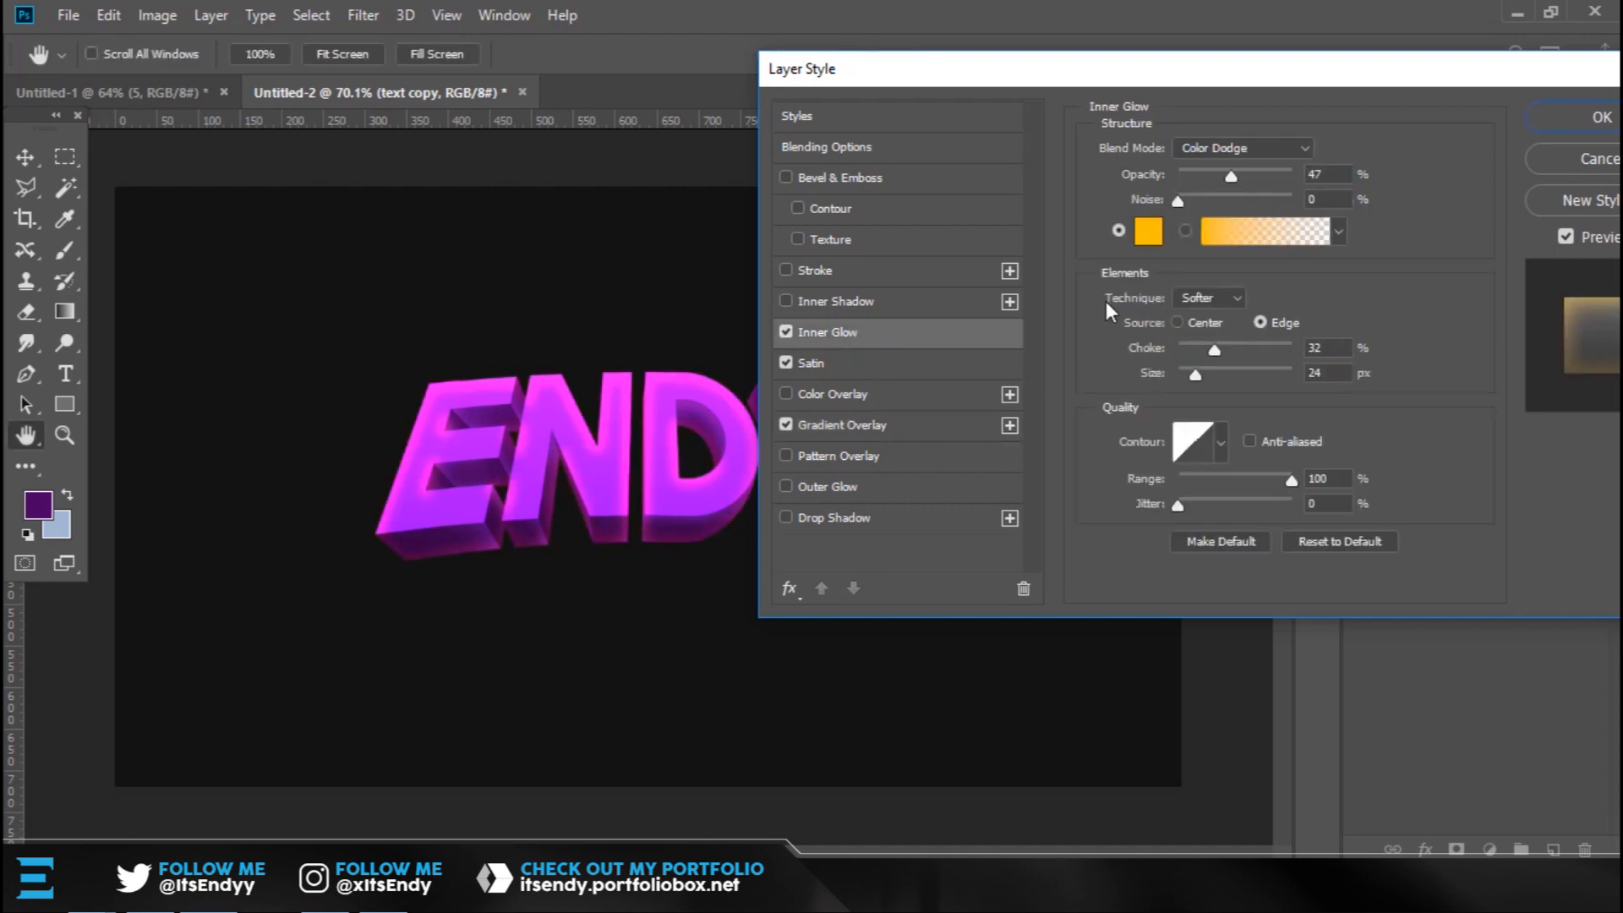
{"action": "left_click", "coordinate": [1144, 236]}
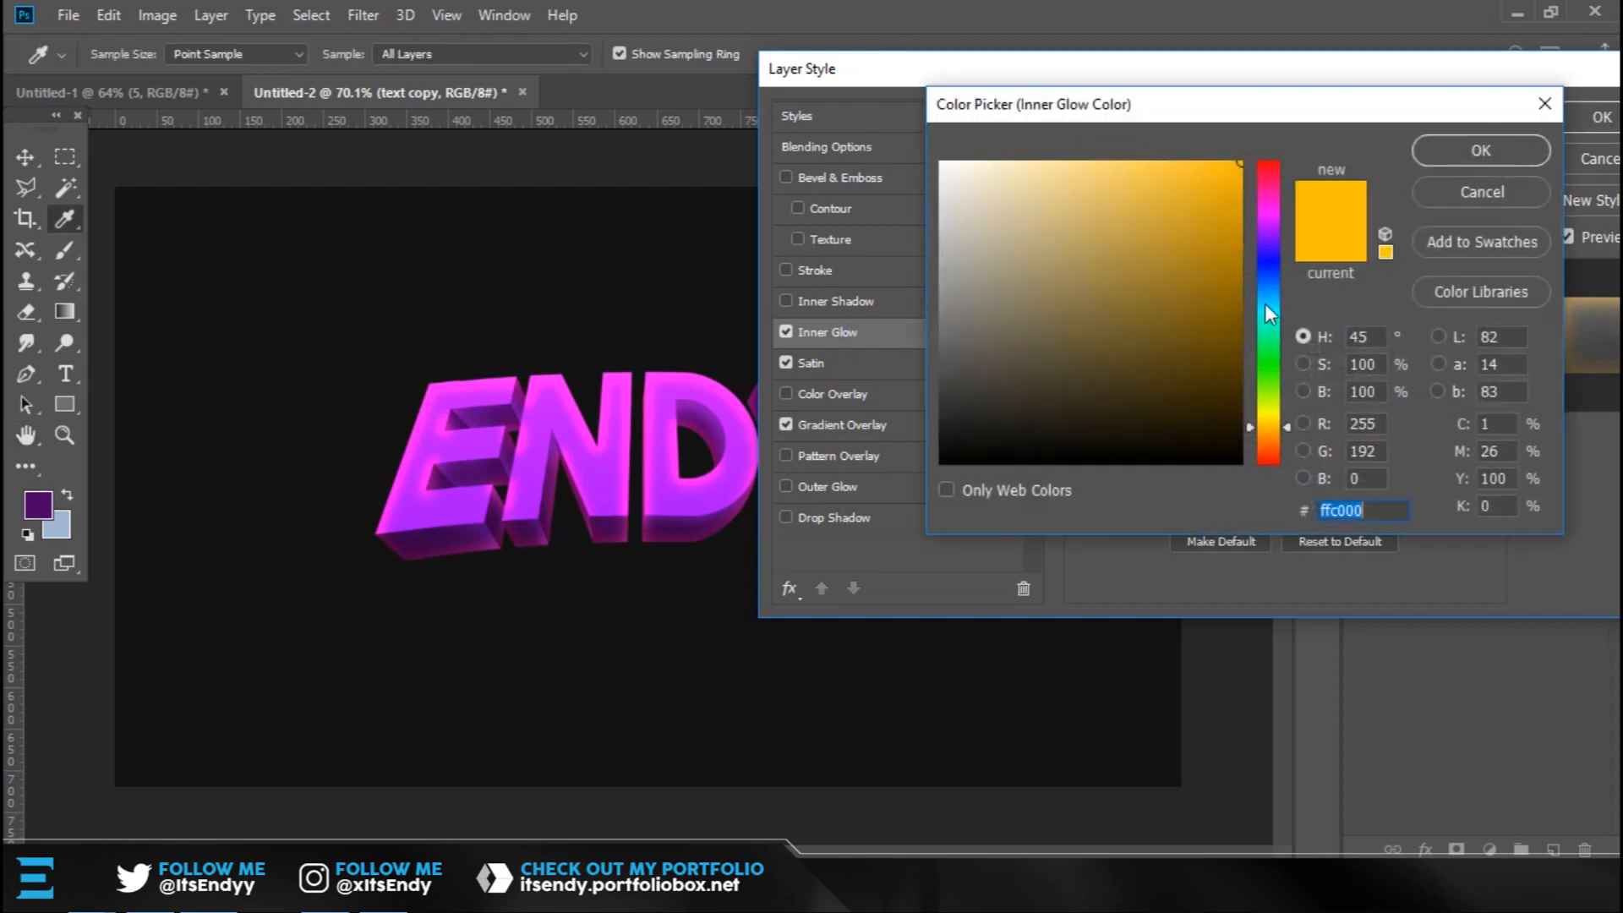
{"action": "left_click_drag", "start_coordinate": [1273, 255], "coordinate": [1281, 212]}
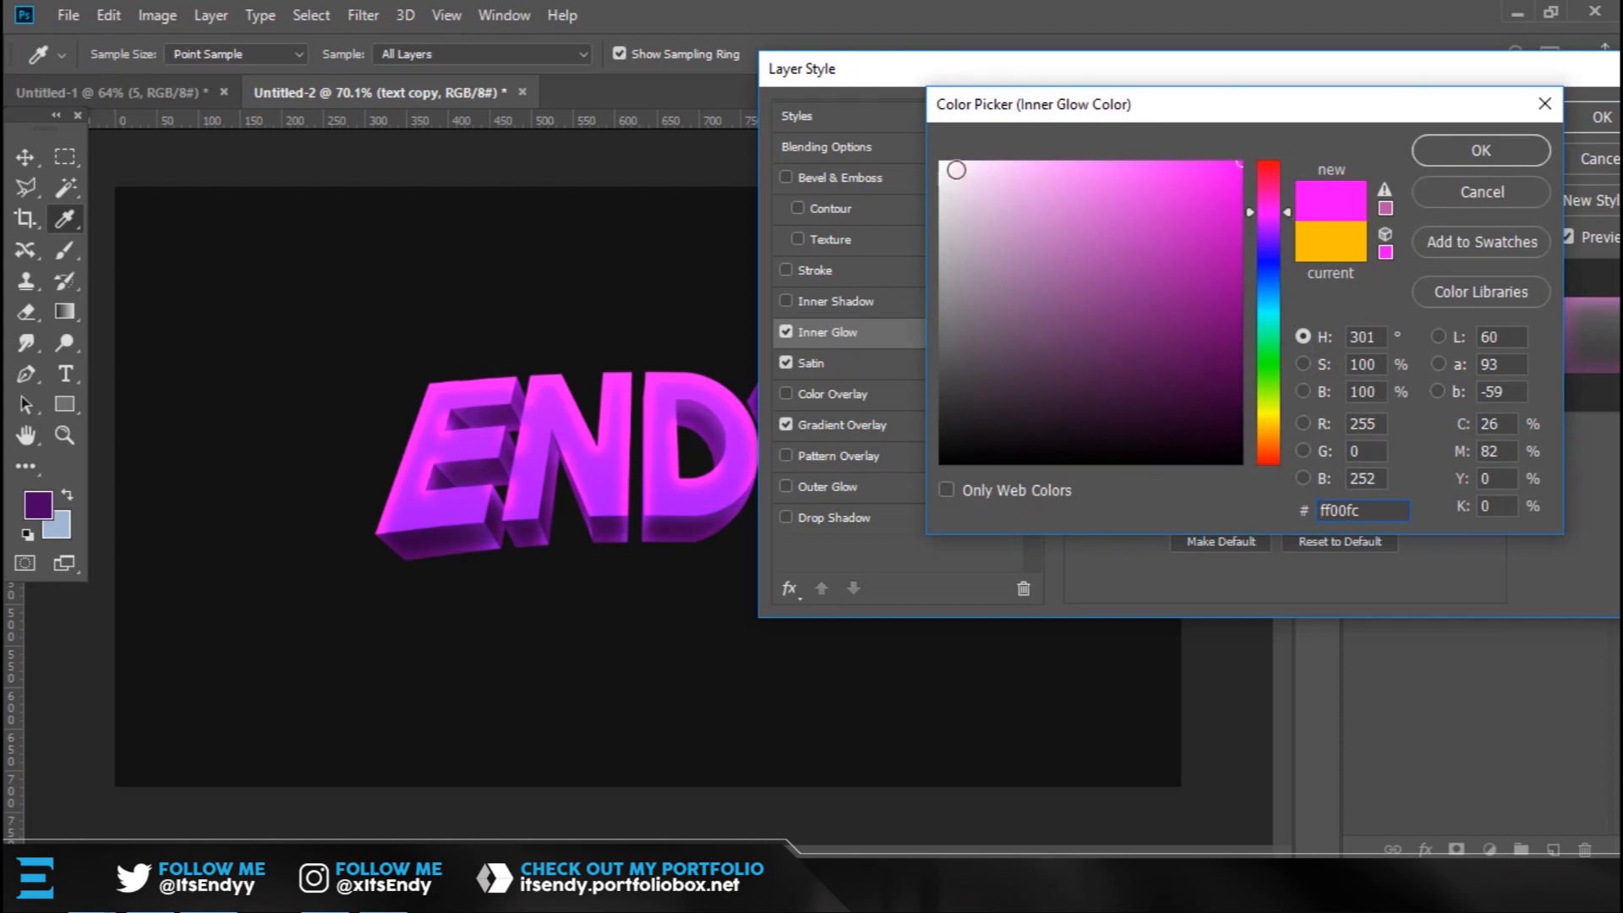
{"action": "left_click_drag", "start_coordinate": [1181, 108], "coordinate": [1147, 146]}
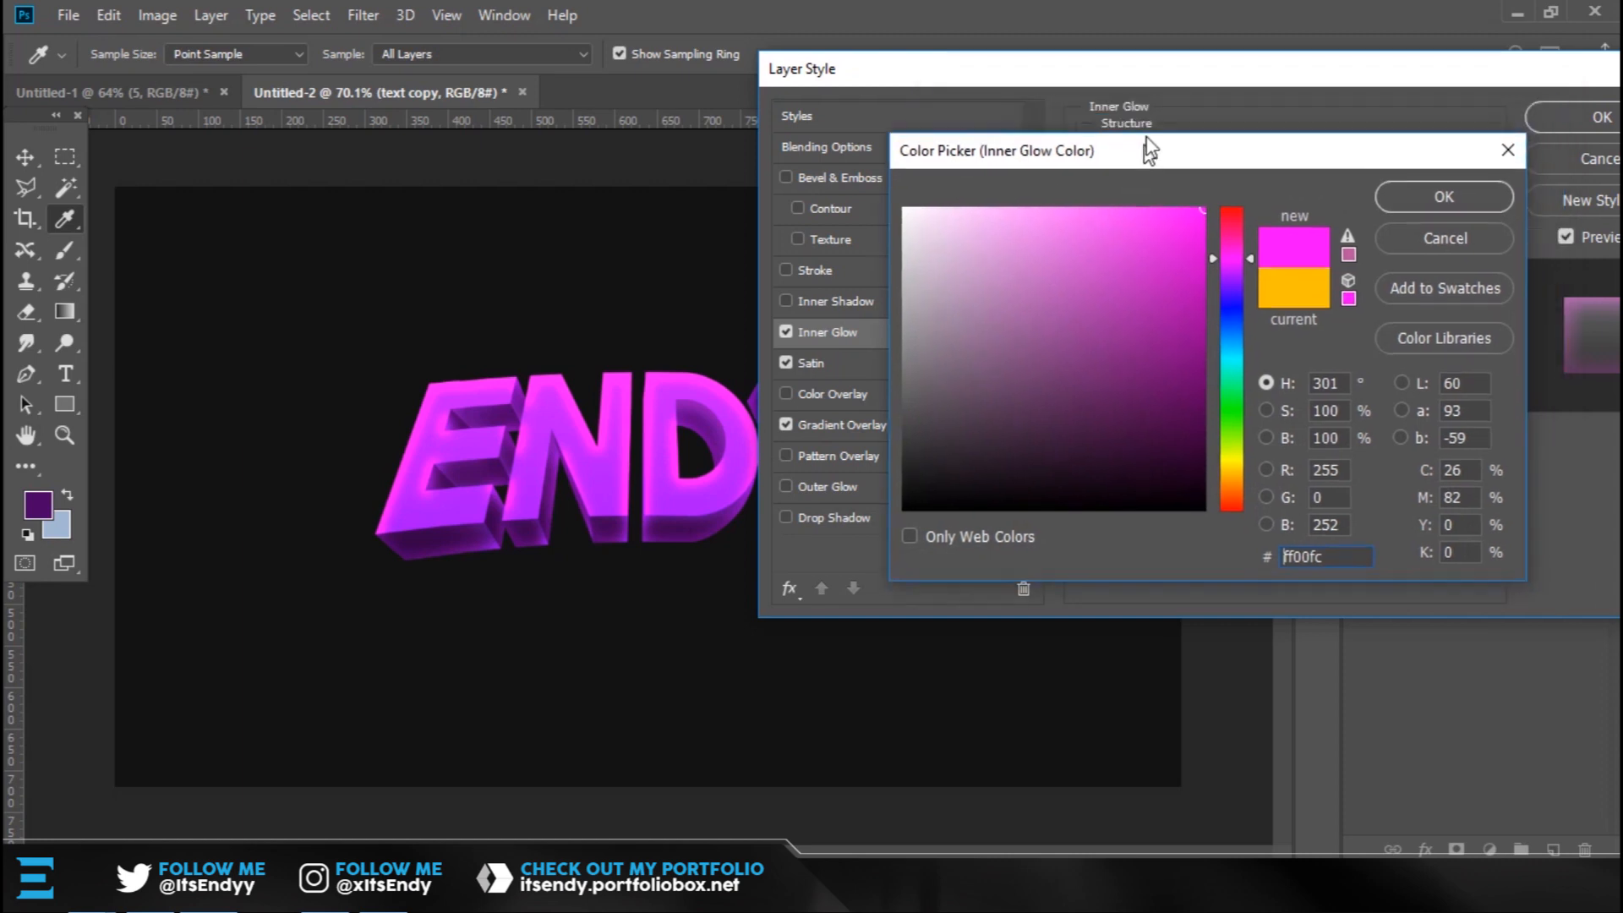
{"action": "left_click", "coordinate": [965, 225]}
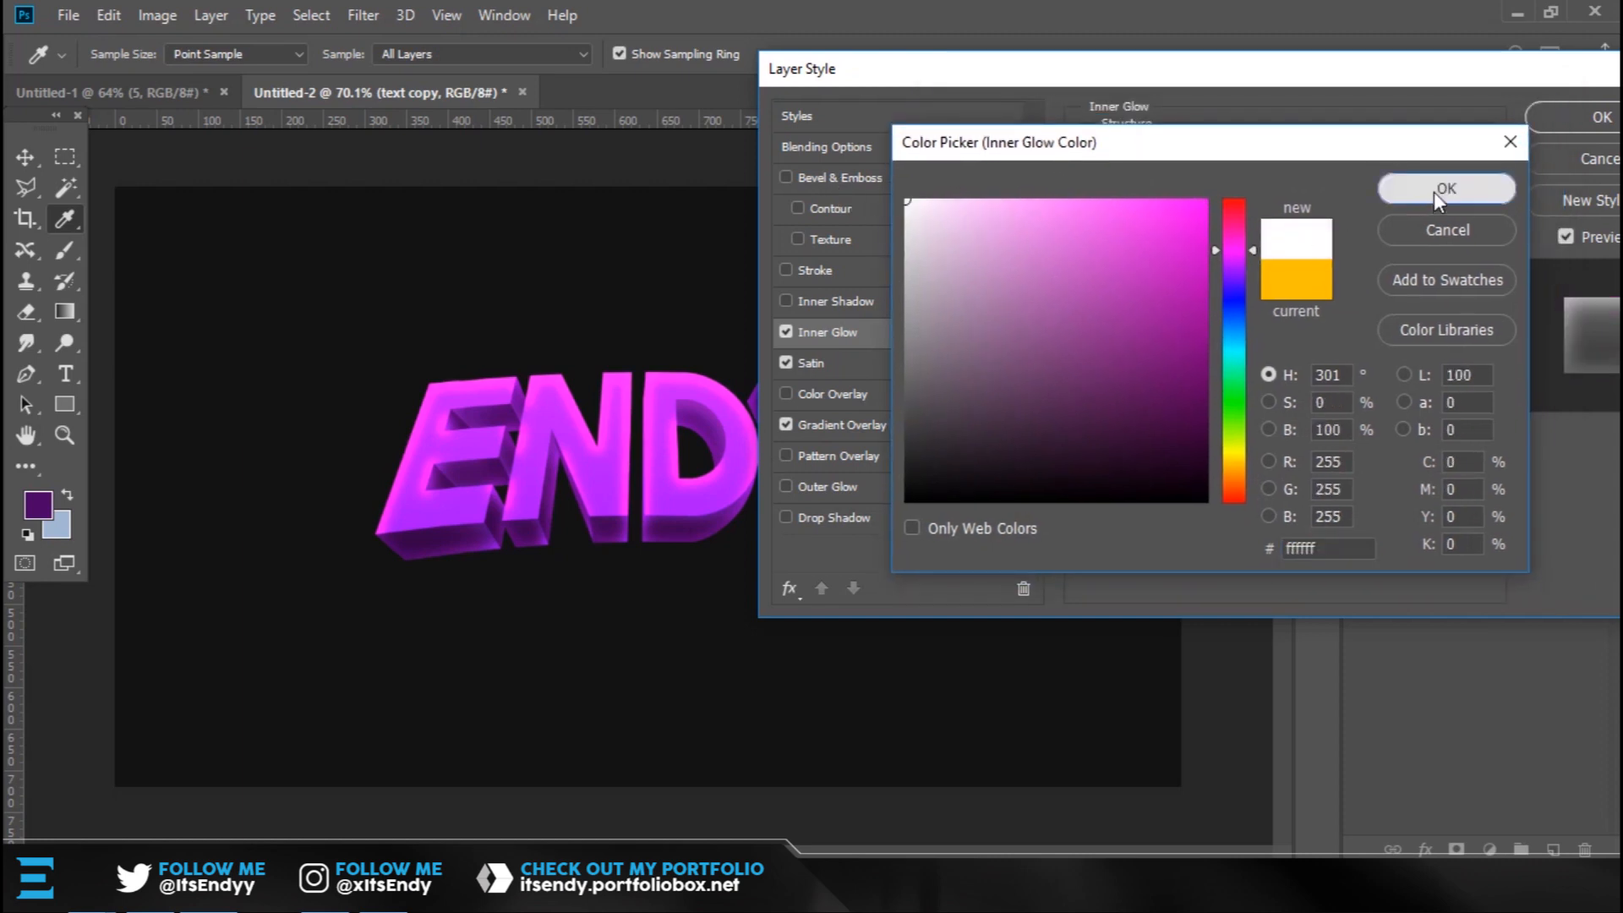
{"action": "left_click", "coordinate": [1447, 188]}
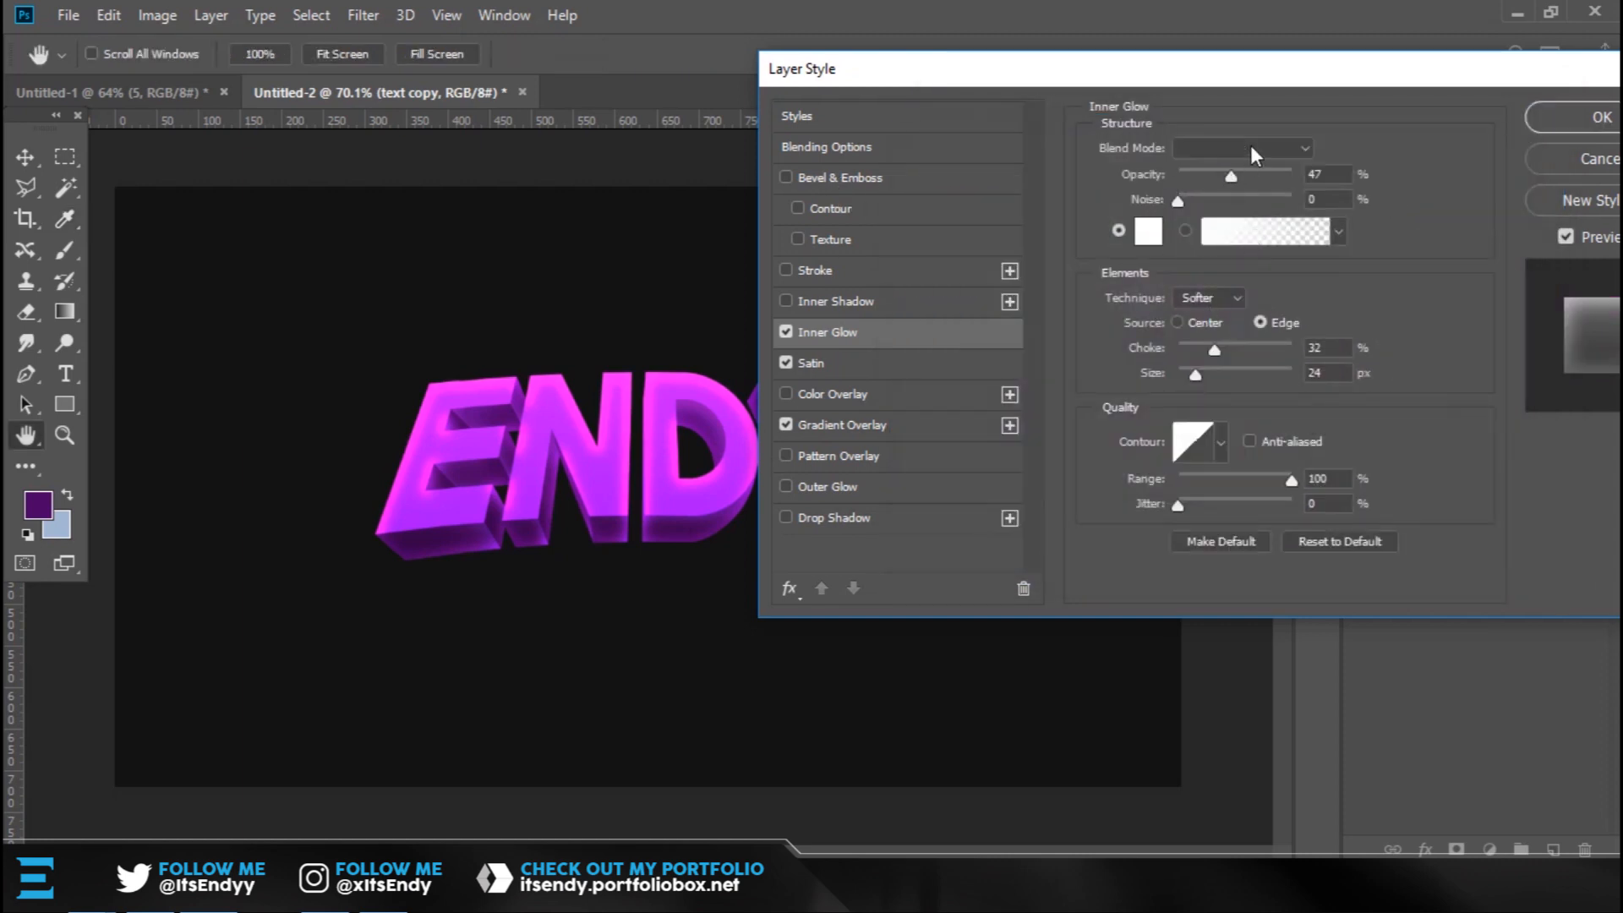
Try the Overlay blend mode on the inner glow.
{"action": "left_click", "coordinate": [1250, 148]}
{"action": "left_click", "coordinate": [1209, 391]}
{"action": "left_click", "coordinate": [1219, 146]}
{"action": "left_click", "coordinate": [1407, 208]}
Change the inner glow's colour to bright magenta-purple (de00ff).
{"action": "left_click", "coordinate": [1158, 233]}
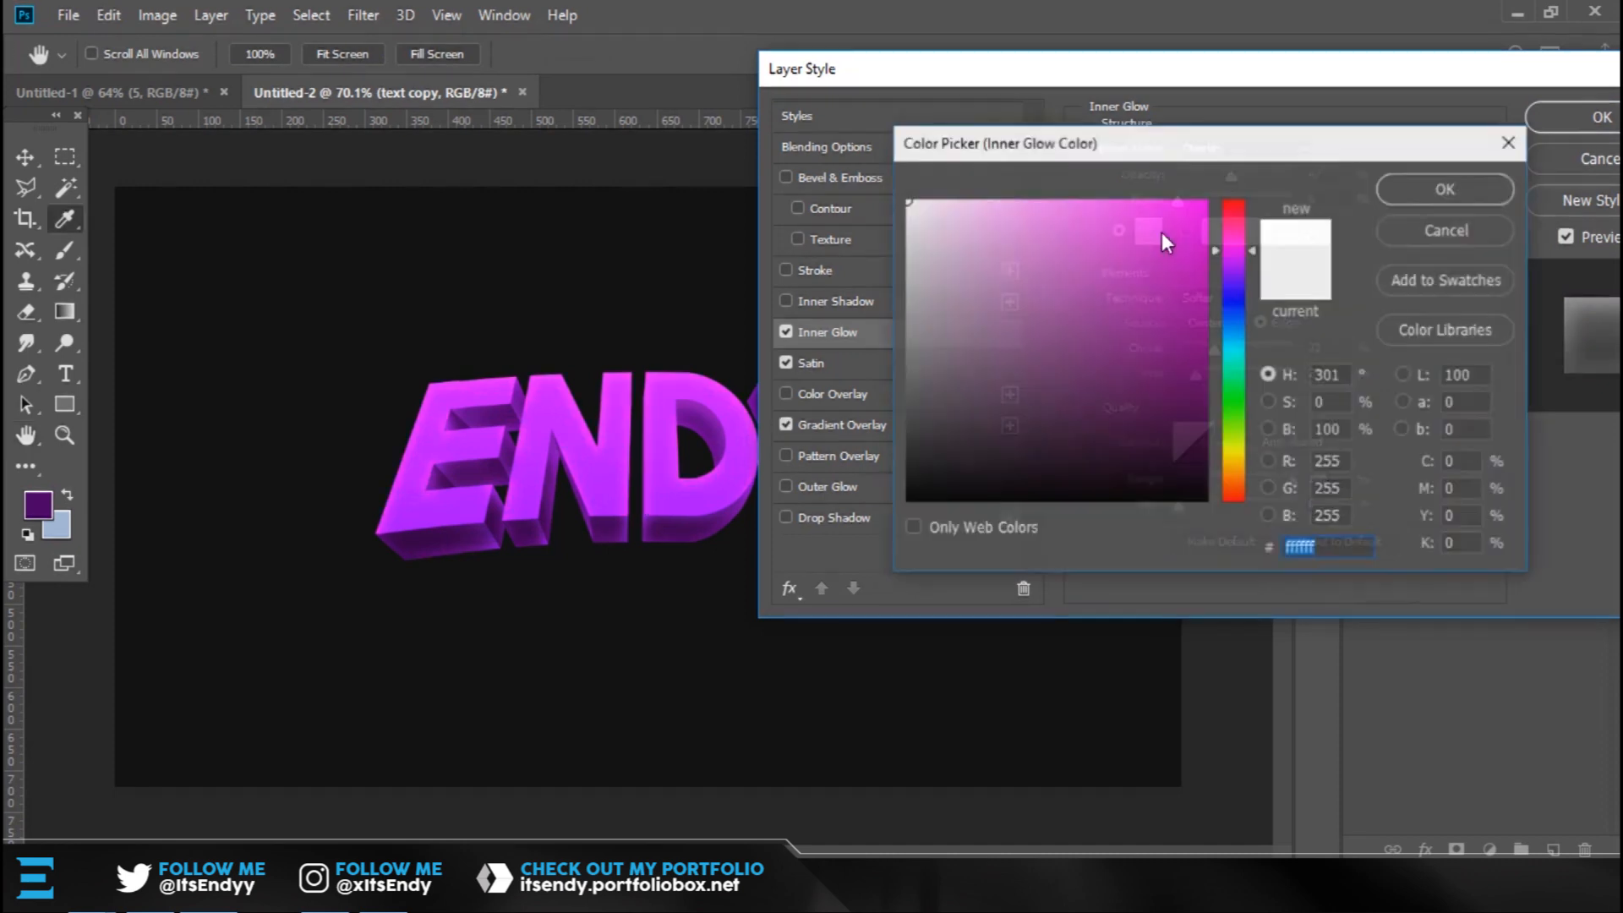
{"action": "left_click", "coordinate": [1200, 200]}
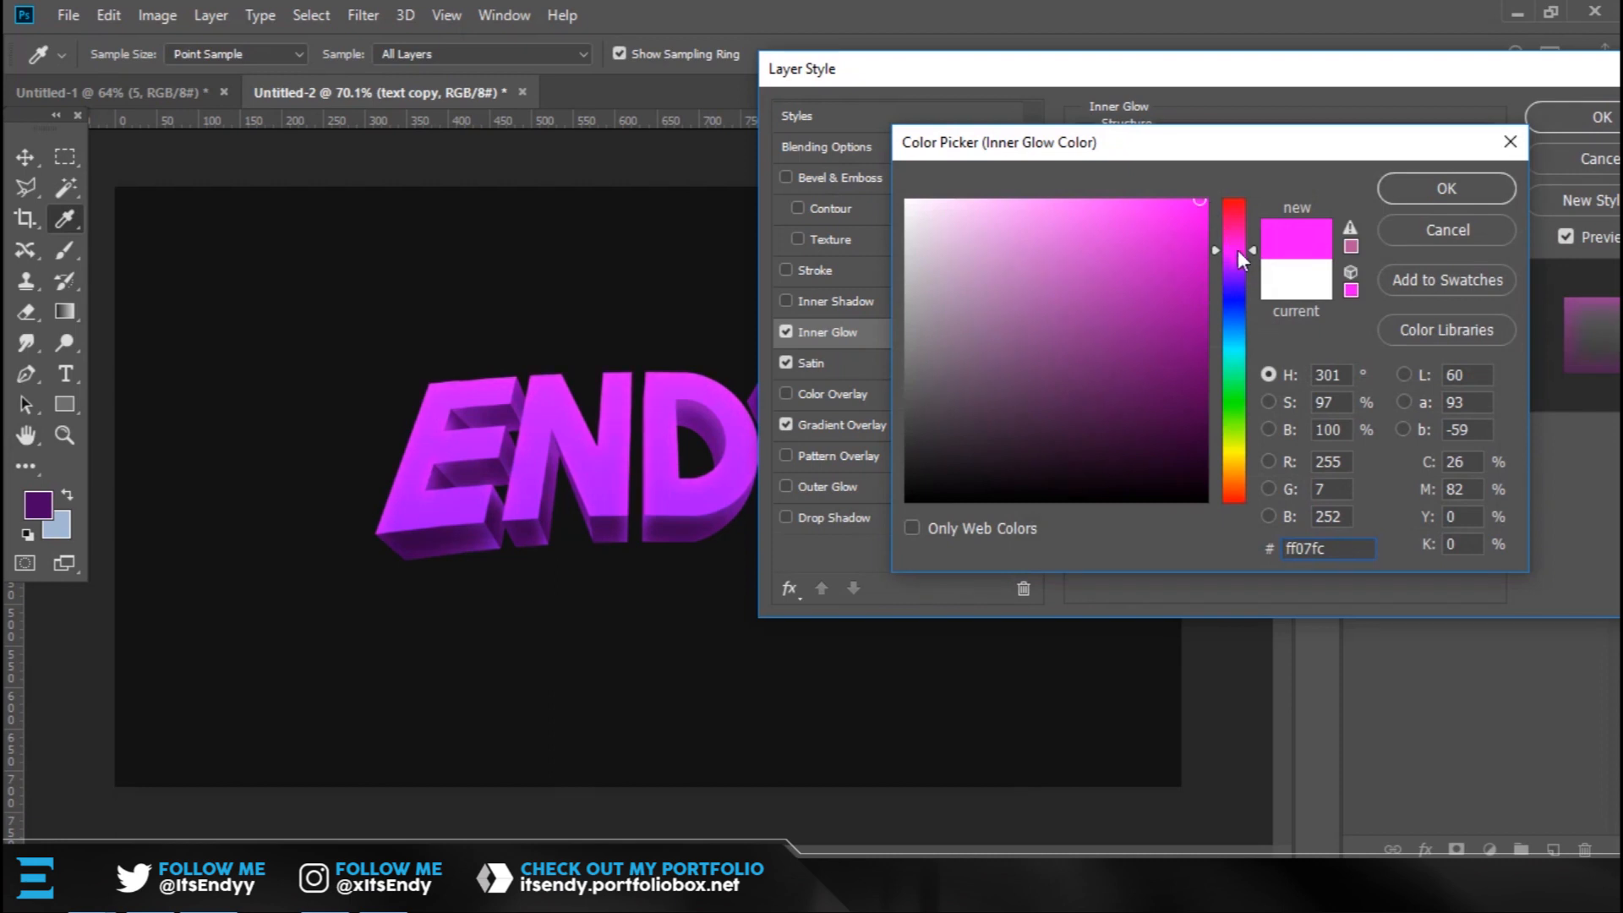
{"action": "mouse_move", "coordinate": [1220, 251]}
{"action": "left_mouse_down"}
{"action": "mouse_move", "coordinate": [1231, 272]}
{"action": "mouse_move", "coordinate": [1241, 257]}
{"action": "left_mouse_up"}
{"action": "left_click_drag", "start_coordinate": [1199, 206], "coordinate": [1250, 189]}
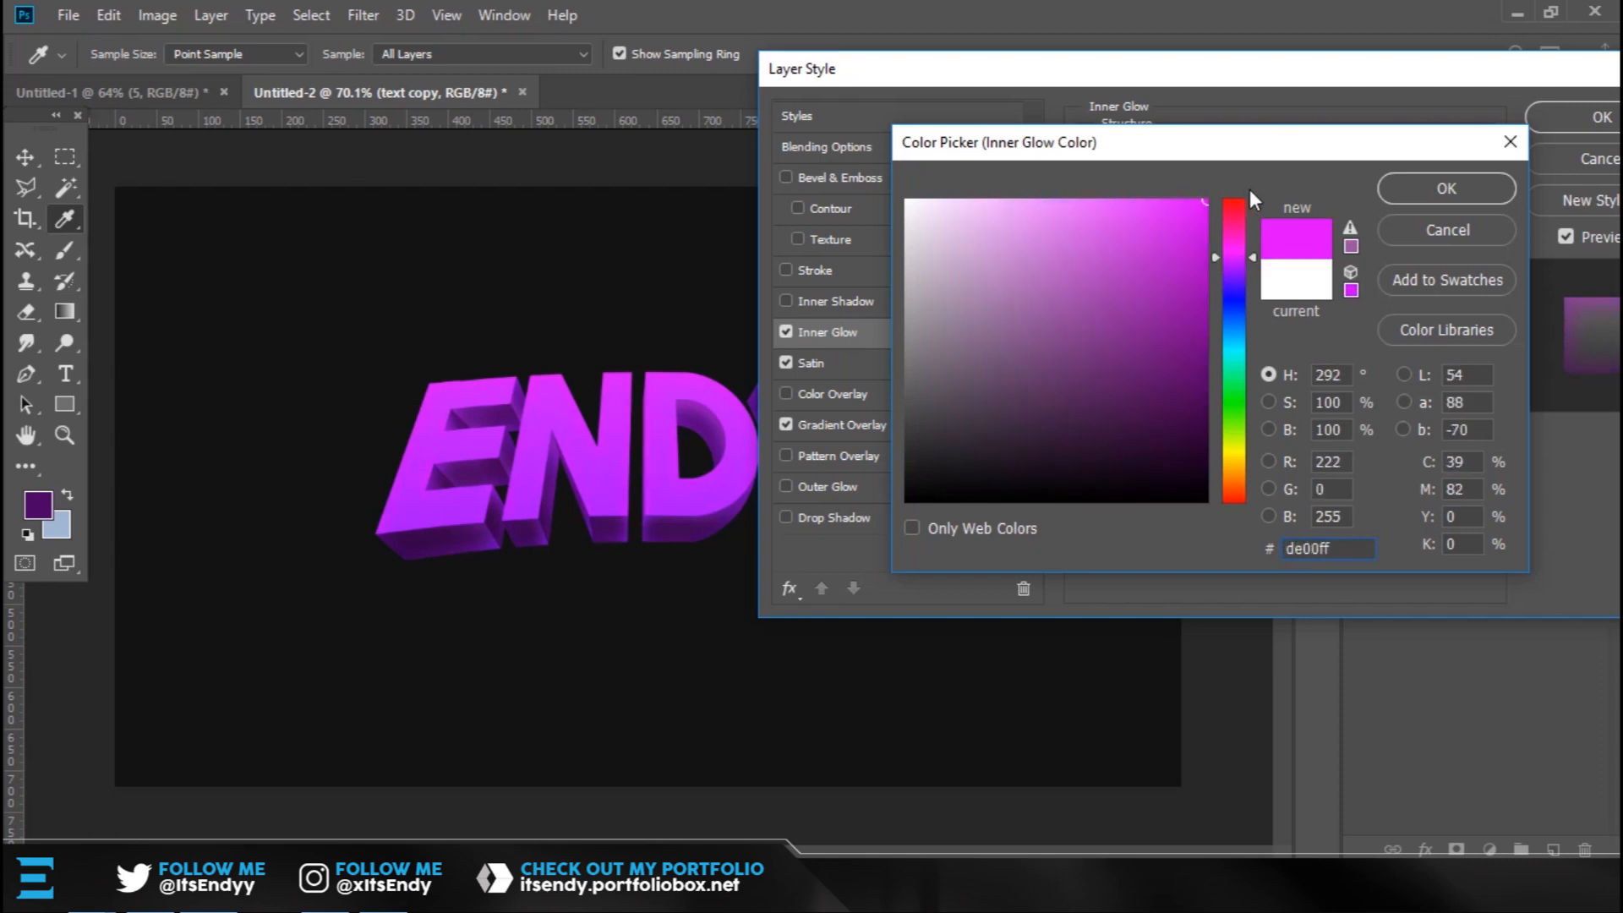
{"action": "left_click", "coordinate": [1454, 189]}
Try Linear Dodge (Add) on the inner glow, and settle on the Color Dodge blend mode.
{"action": "left_click", "coordinate": [1276, 151]}
{"action": "left_click", "coordinate": [1278, 149]}
{"action": "left_click", "coordinate": [1279, 149]}
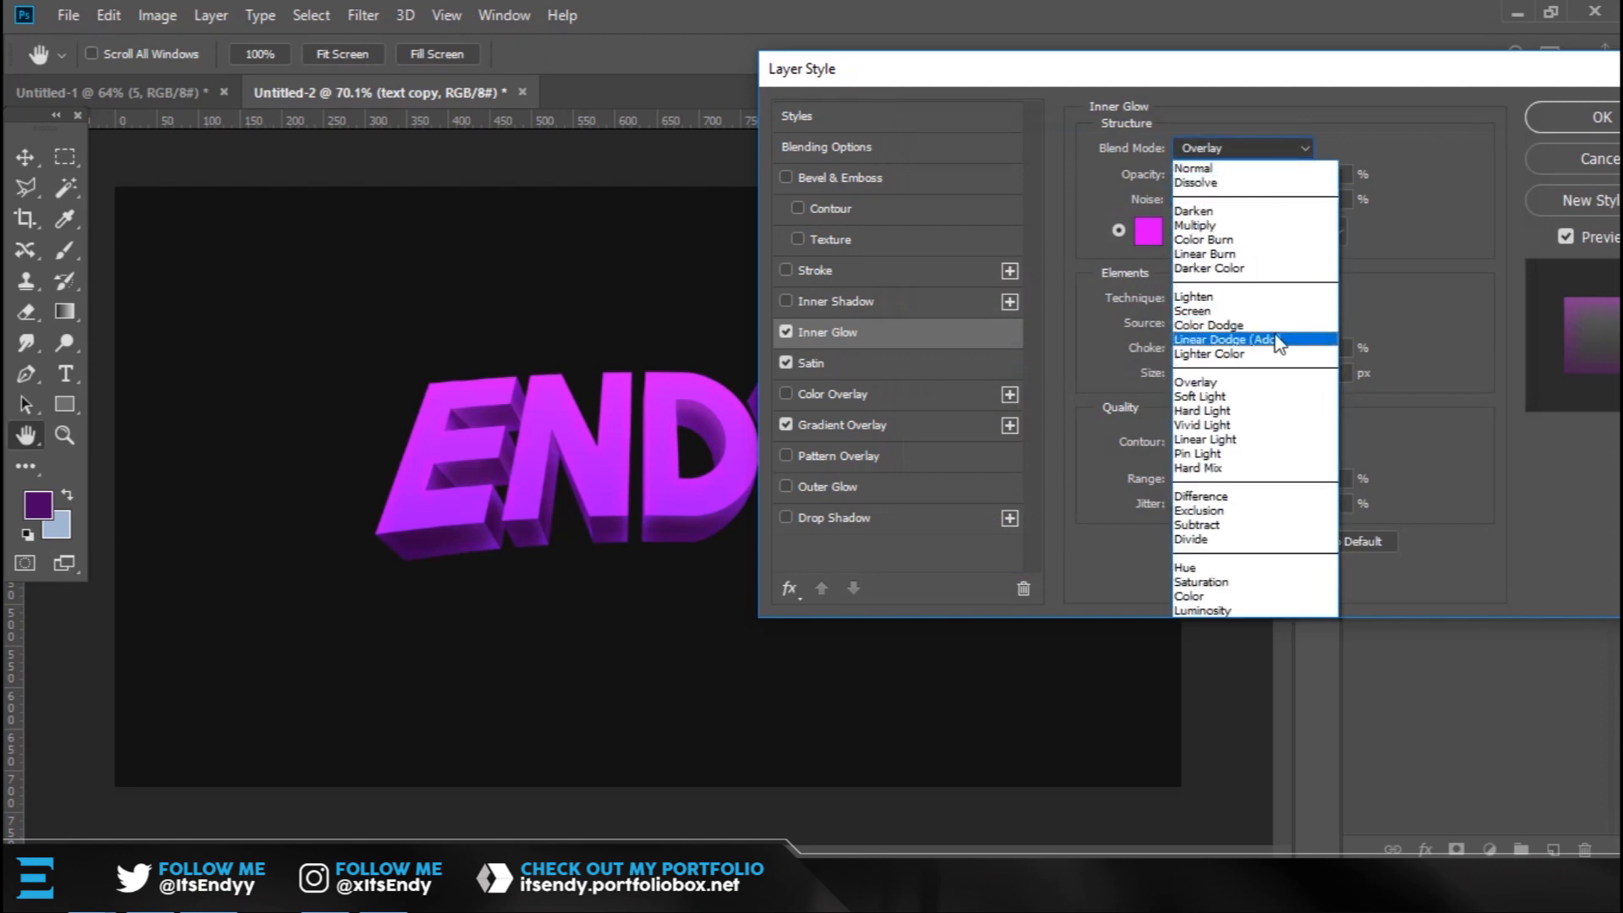
{"action": "left_click", "coordinate": [1278, 340]}
{"action": "left_click", "coordinate": [1251, 153]}
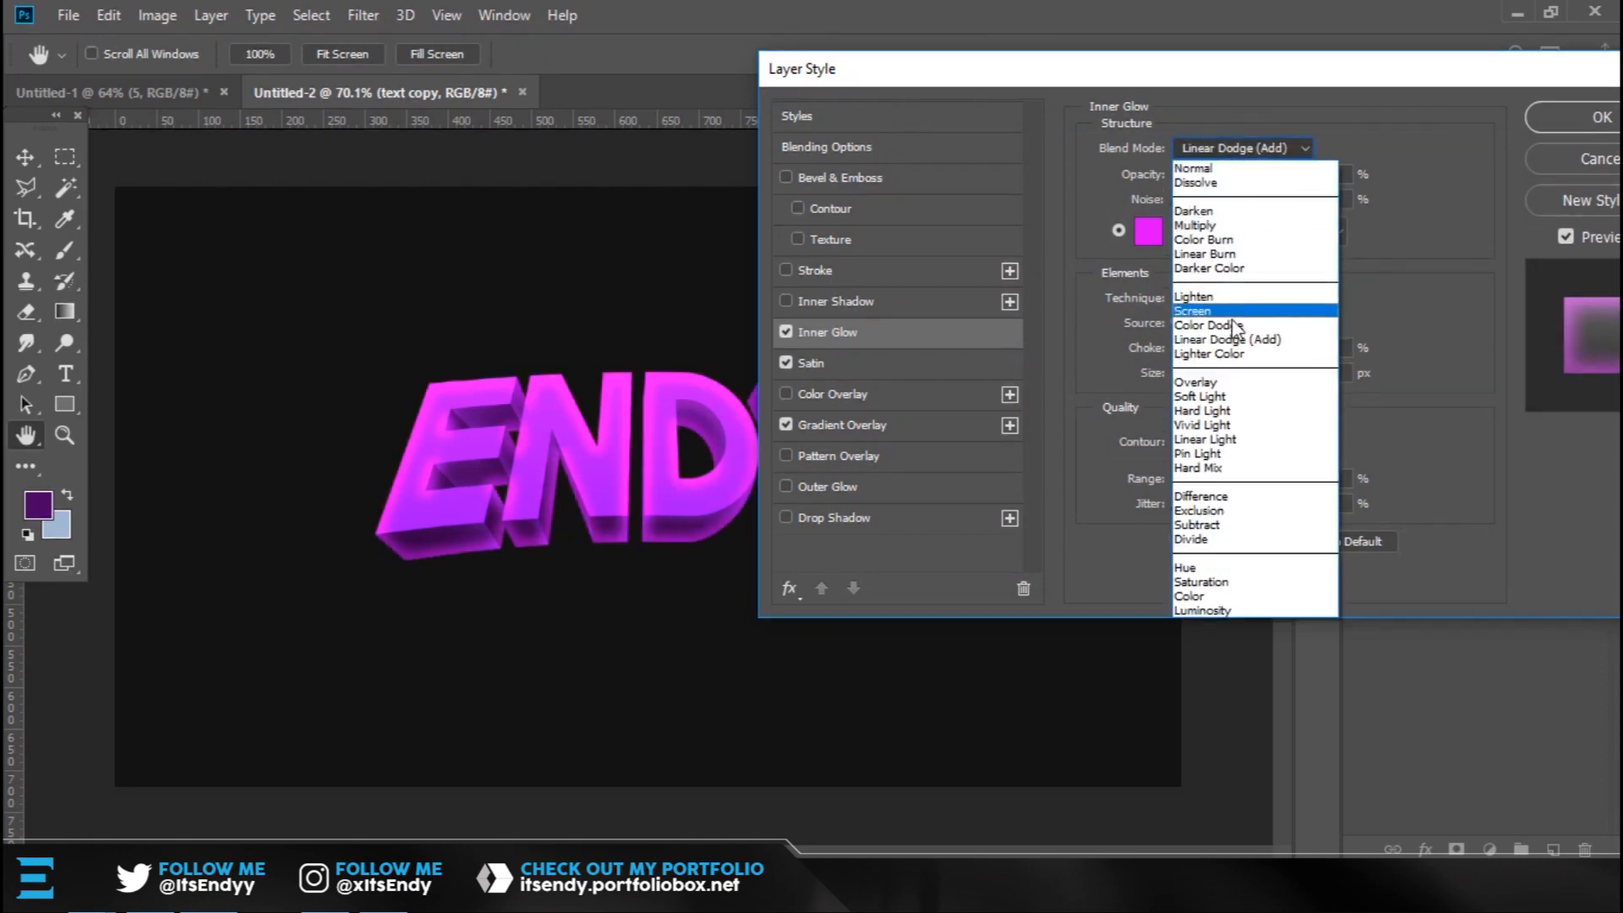
{"action": "left_click", "coordinate": [1230, 321]}
Set the inner glow's opacity to 44%, size to 18 px and choke to 27%.
{"action": "left_click_drag", "start_coordinate": [1236, 91], "coordinate": [1344, 102]}
{"action": "mouse_move", "coordinate": [1331, 186]}
{"action": "left_mouse_down"}
{"action": "mouse_move", "coordinate": [1316, 186]}
{"action": "mouse_move", "coordinate": [1335, 189]}
{"action": "left_mouse_up"}
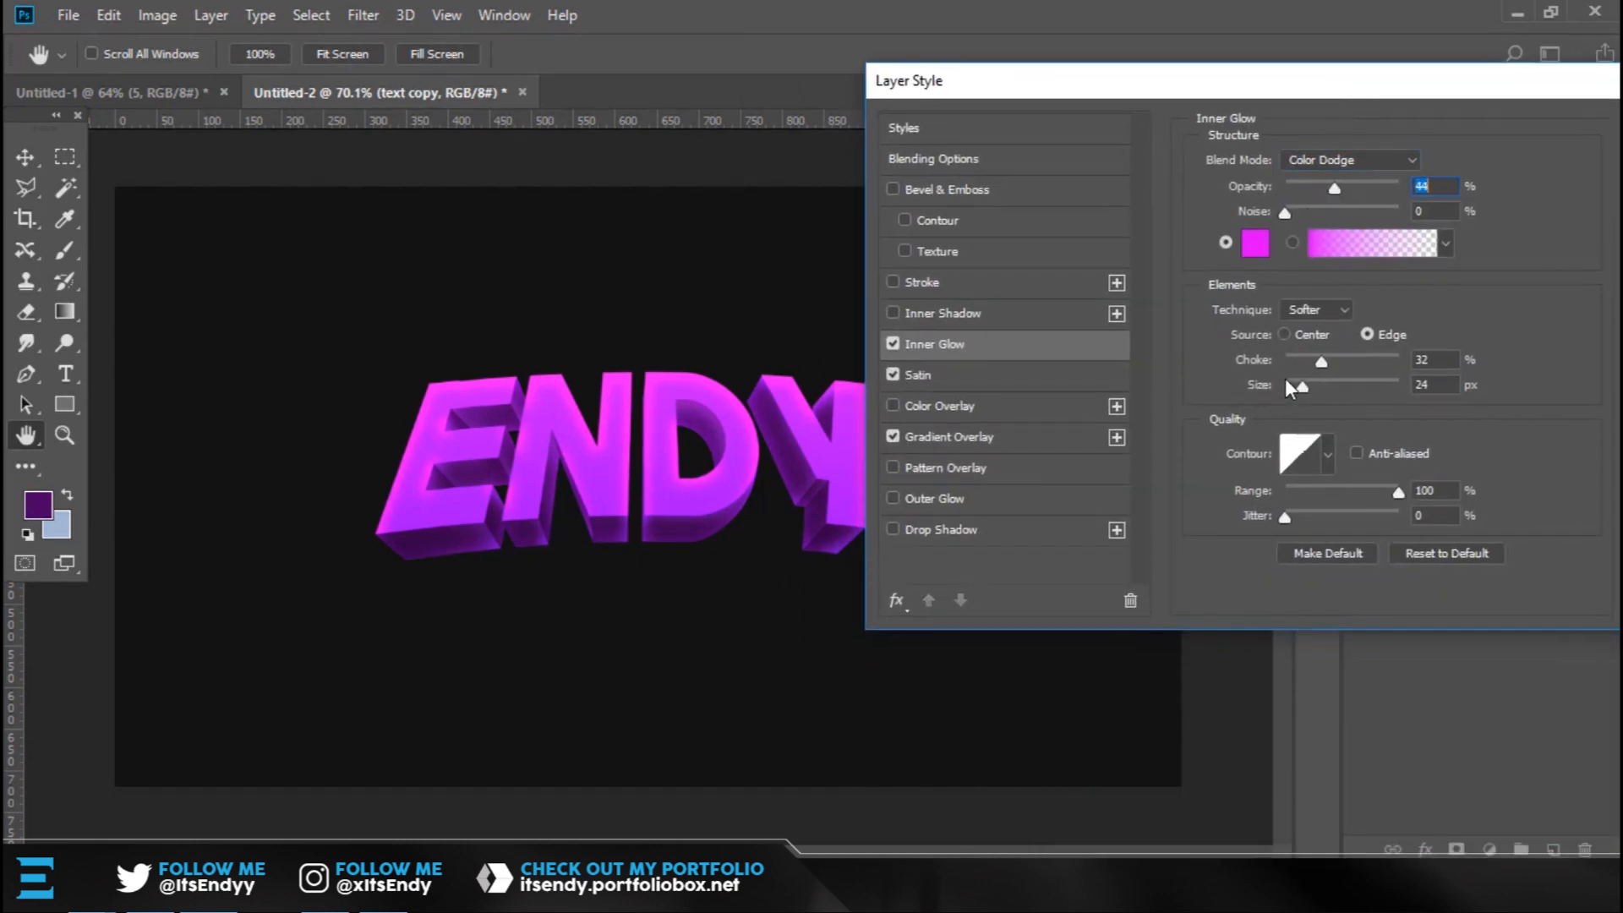
{"action": "left_click_drag", "start_coordinate": [1303, 387], "coordinate": [1317, 361]}
{"action": "left_click_drag", "start_coordinate": [1408, 81], "coordinate": [1403, 79]}
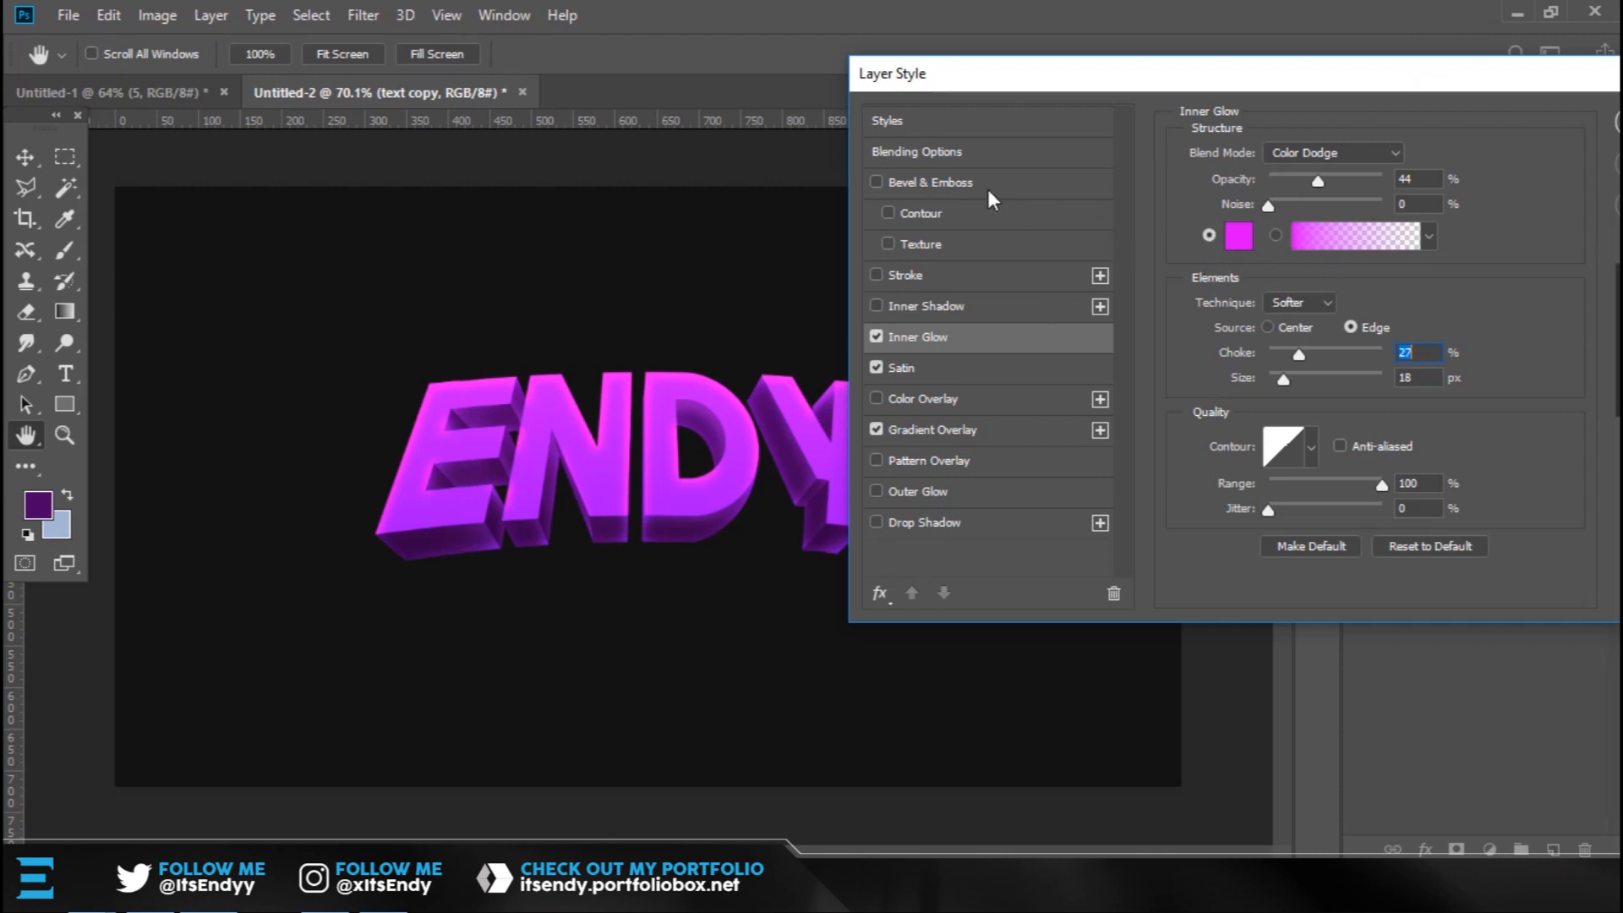
Add a Bevel & Emboss effect to the text copy layer with its depth set to 282%.
{"action": "left_click", "coordinate": [954, 184]}
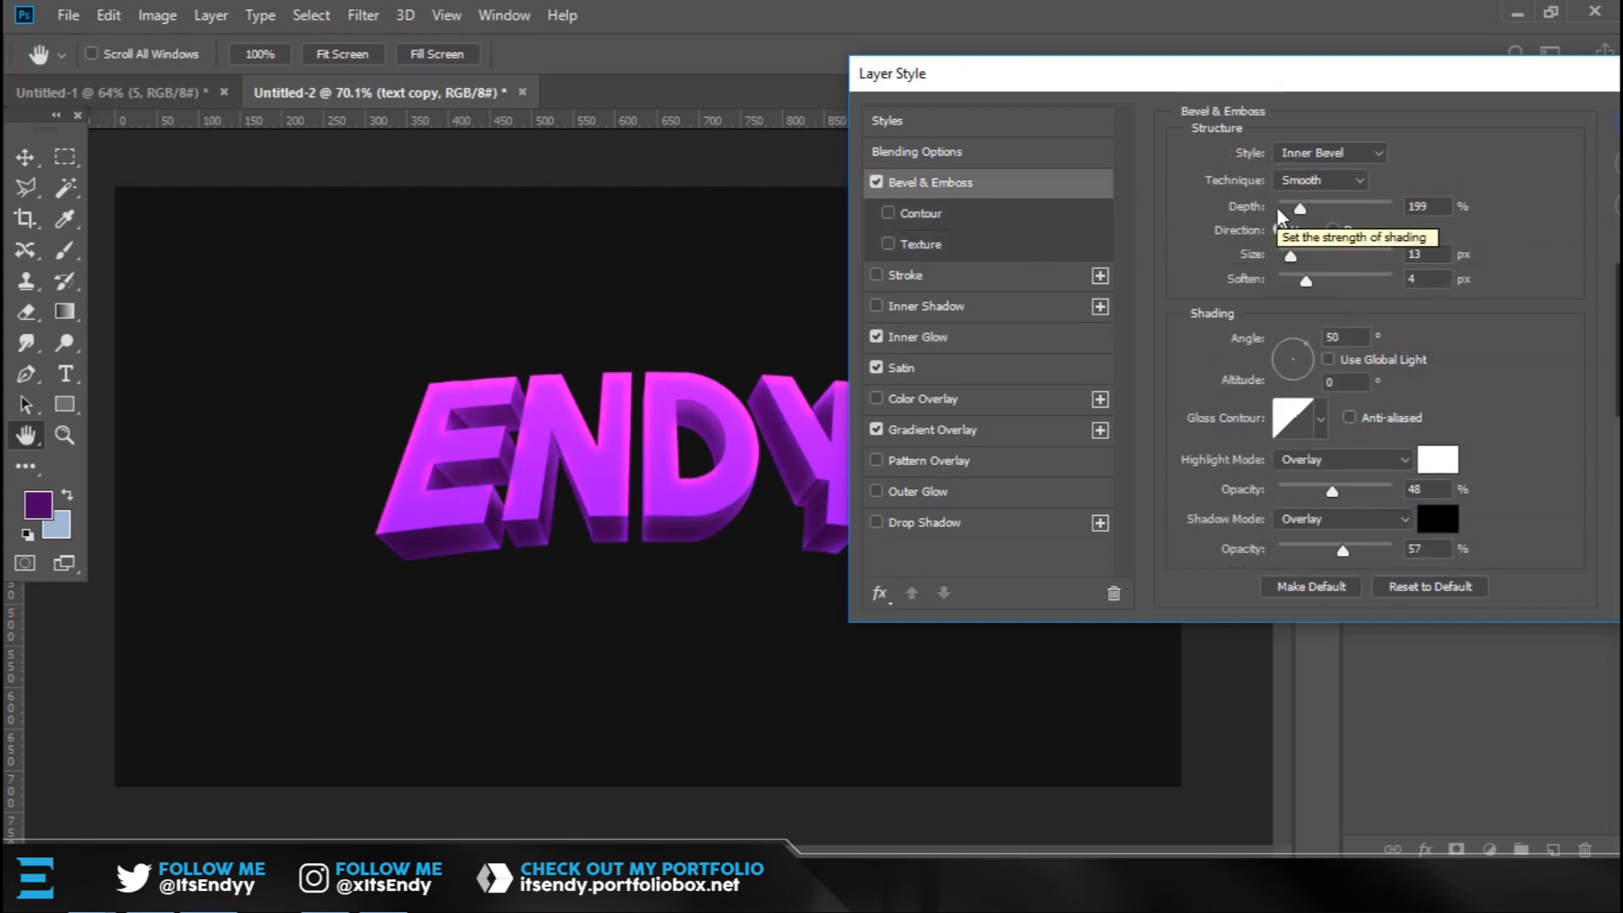
{"action": "left_click_drag", "start_coordinate": [1299, 84], "coordinate": [1319, 308]}
{"action": "left_click_drag", "start_coordinate": [1284, 243], "coordinate": [1240, 57]}
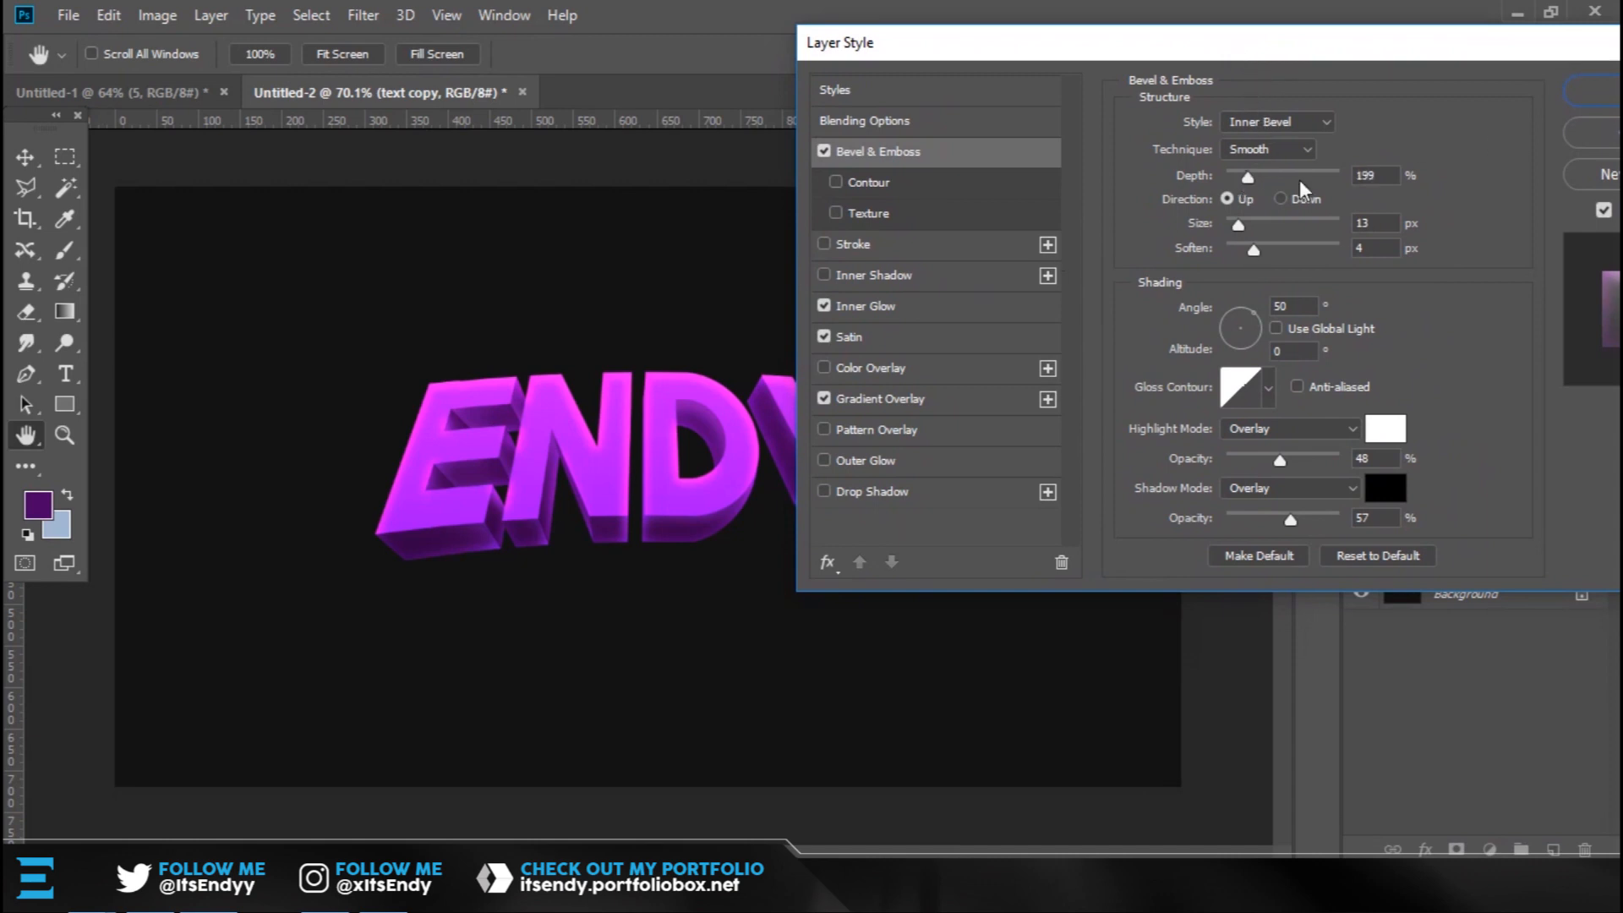
{"action": "mouse_move", "coordinate": [1250, 178]}
{"action": "left_mouse_down"}
{"action": "mouse_move", "coordinate": [1281, 180]}
{"action": "mouse_move", "coordinate": [1227, 178]}
{"action": "mouse_move", "coordinate": [1259, 179]}
{"action": "left_mouse_up"}
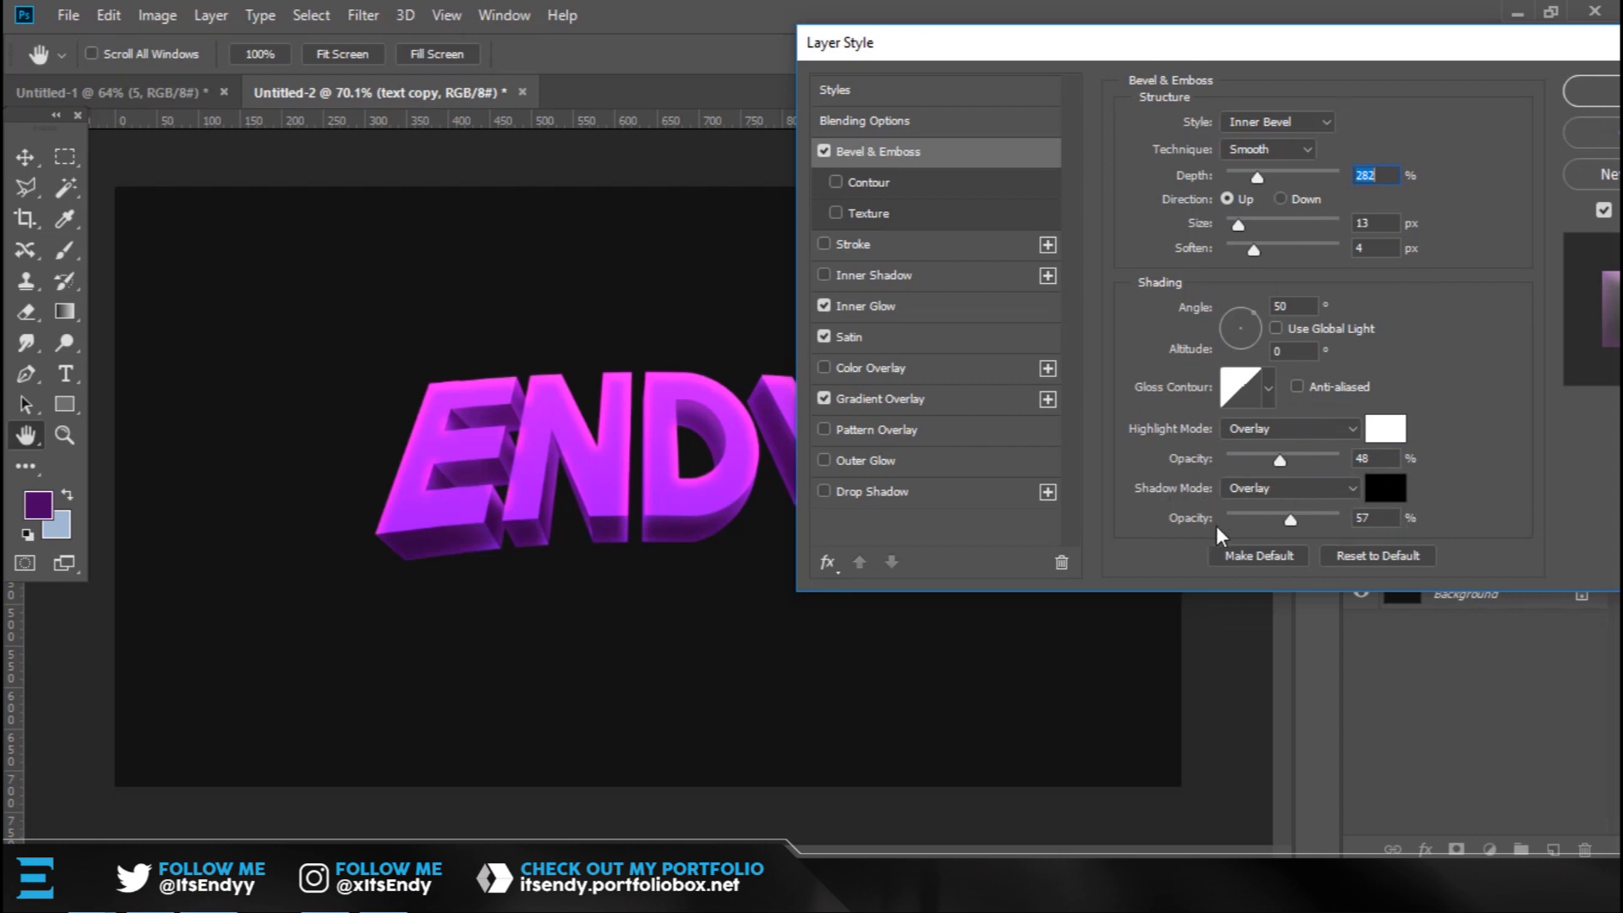
Enable the bevel's Contour, reshape its curve into an S with the upper point at input 69%, output 82%, and apply the layer styles.
{"action": "left_click", "coordinate": [872, 182]}
{"action": "left_click", "coordinate": [1198, 134]}
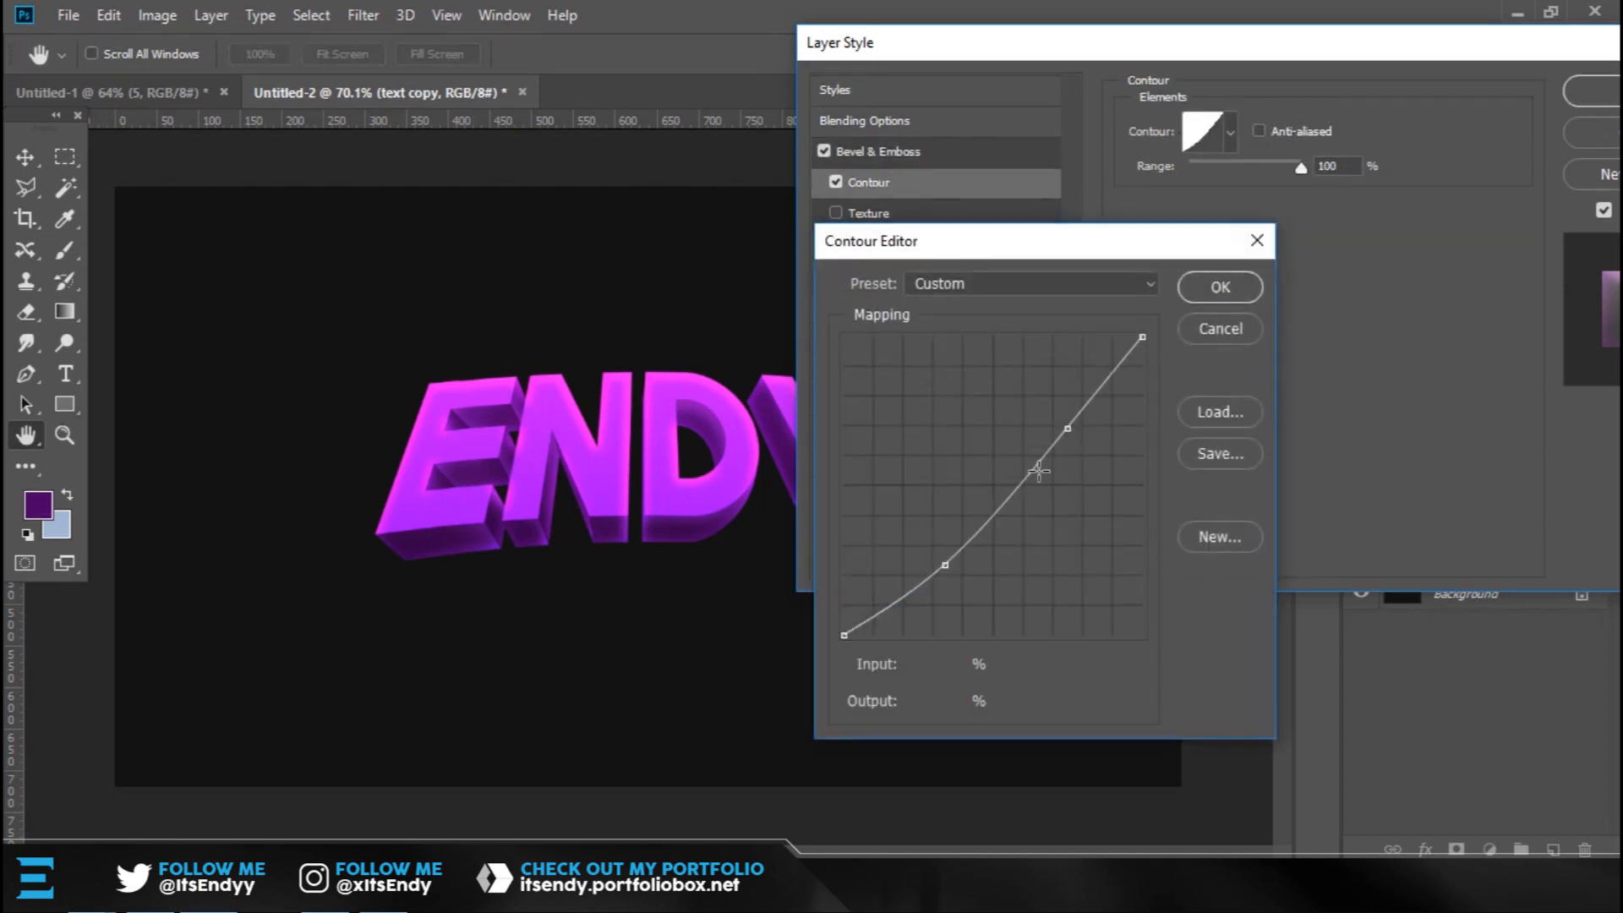
{"action": "left_click_drag", "start_coordinate": [1171, 246], "coordinate": [1422, 139]}
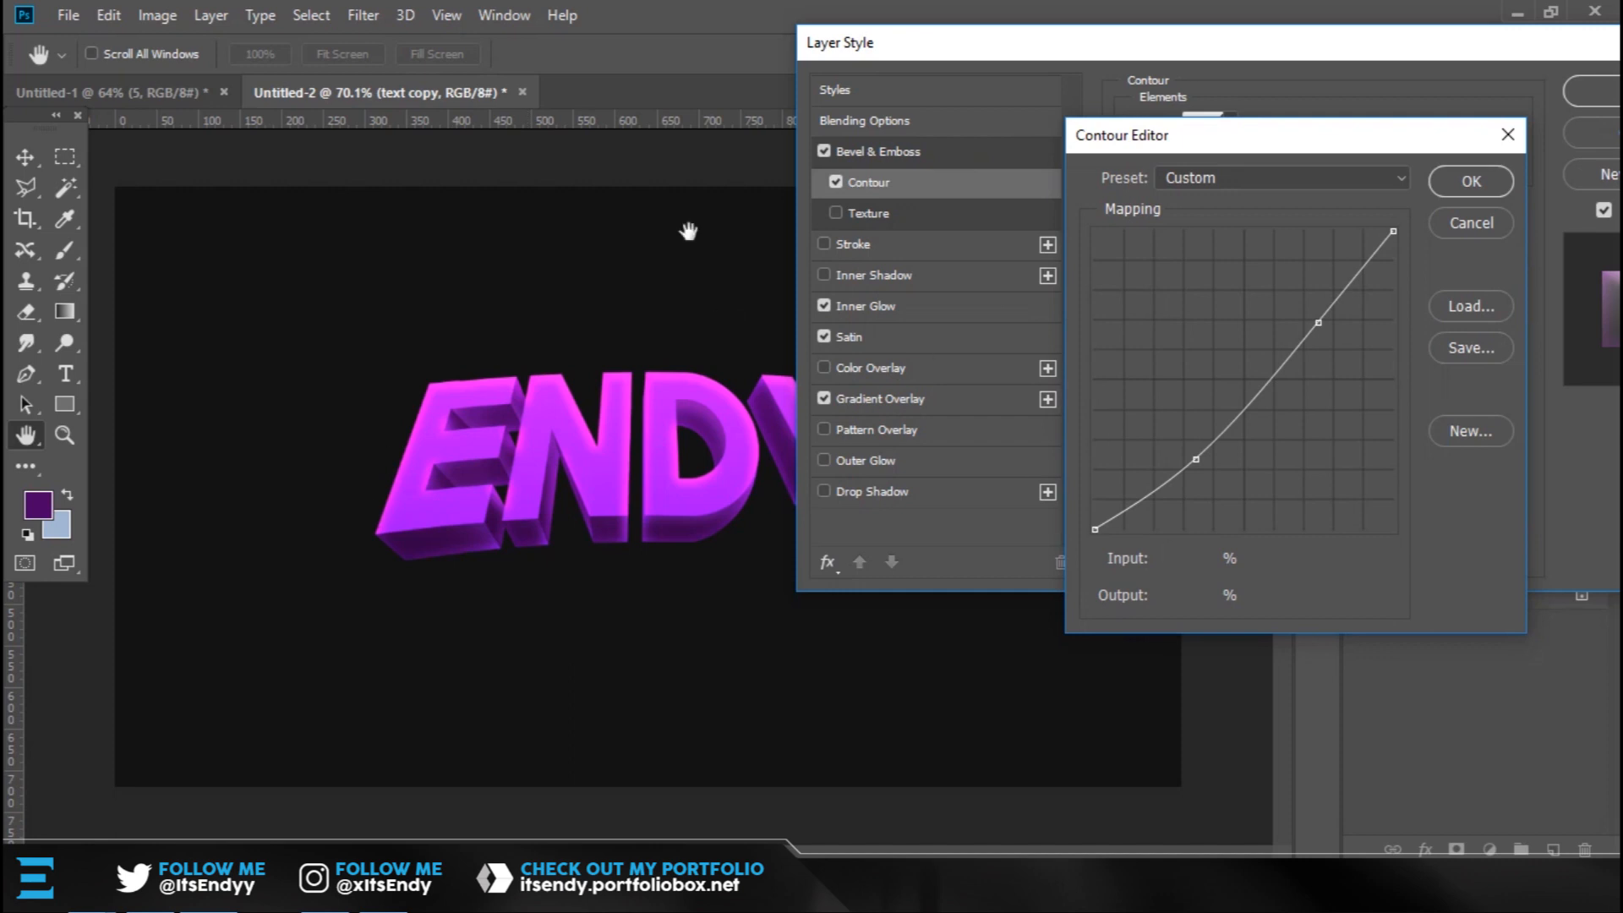
{"action": "mouse_move", "coordinate": [1193, 457]}
{"action": "left_mouse_down"}
{"action": "mouse_move", "coordinate": [1205, 463]}
{"action": "mouse_move", "coordinate": [1178, 470]}
{"action": "mouse_move", "coordinate": [1191, 447]}
{"action": "left_mouse_up"}
{"action": "left_click_drag", "start_coordinate": [1319, 322], "coordinate": [1302, 283]}
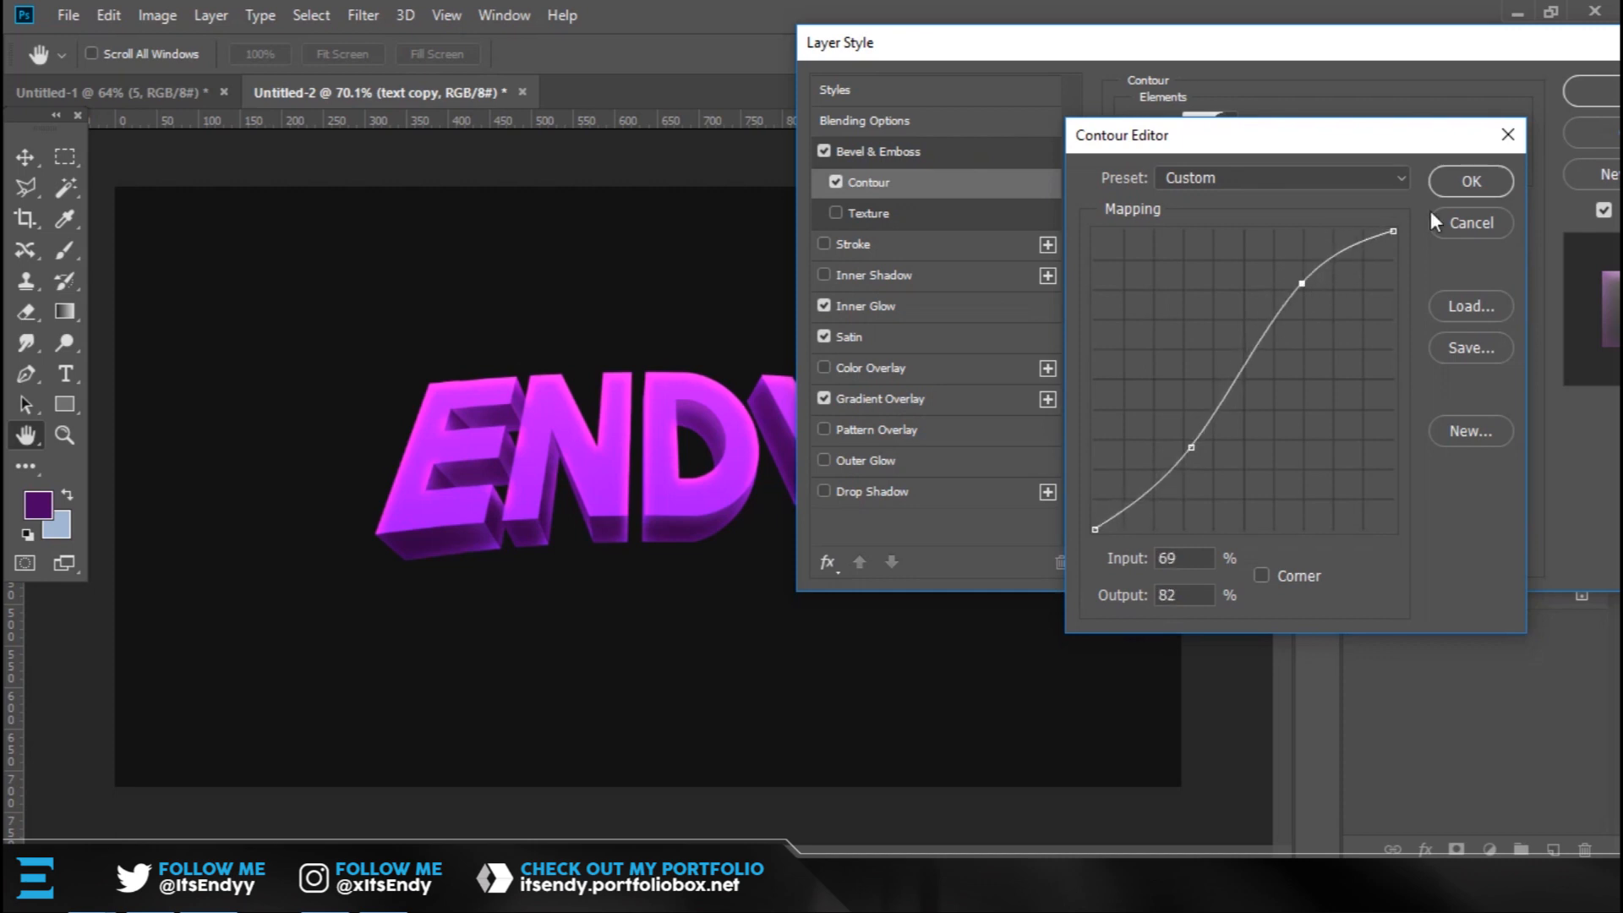
{"action": "left_click", "coordinate": [1473, 181]}
{"action": "left_click", "coordinate": [1593, 103]}
Duplicate the styled text copy layer and select the original text copy beneath the duplicate.
{"action": "key", "text": "z"}
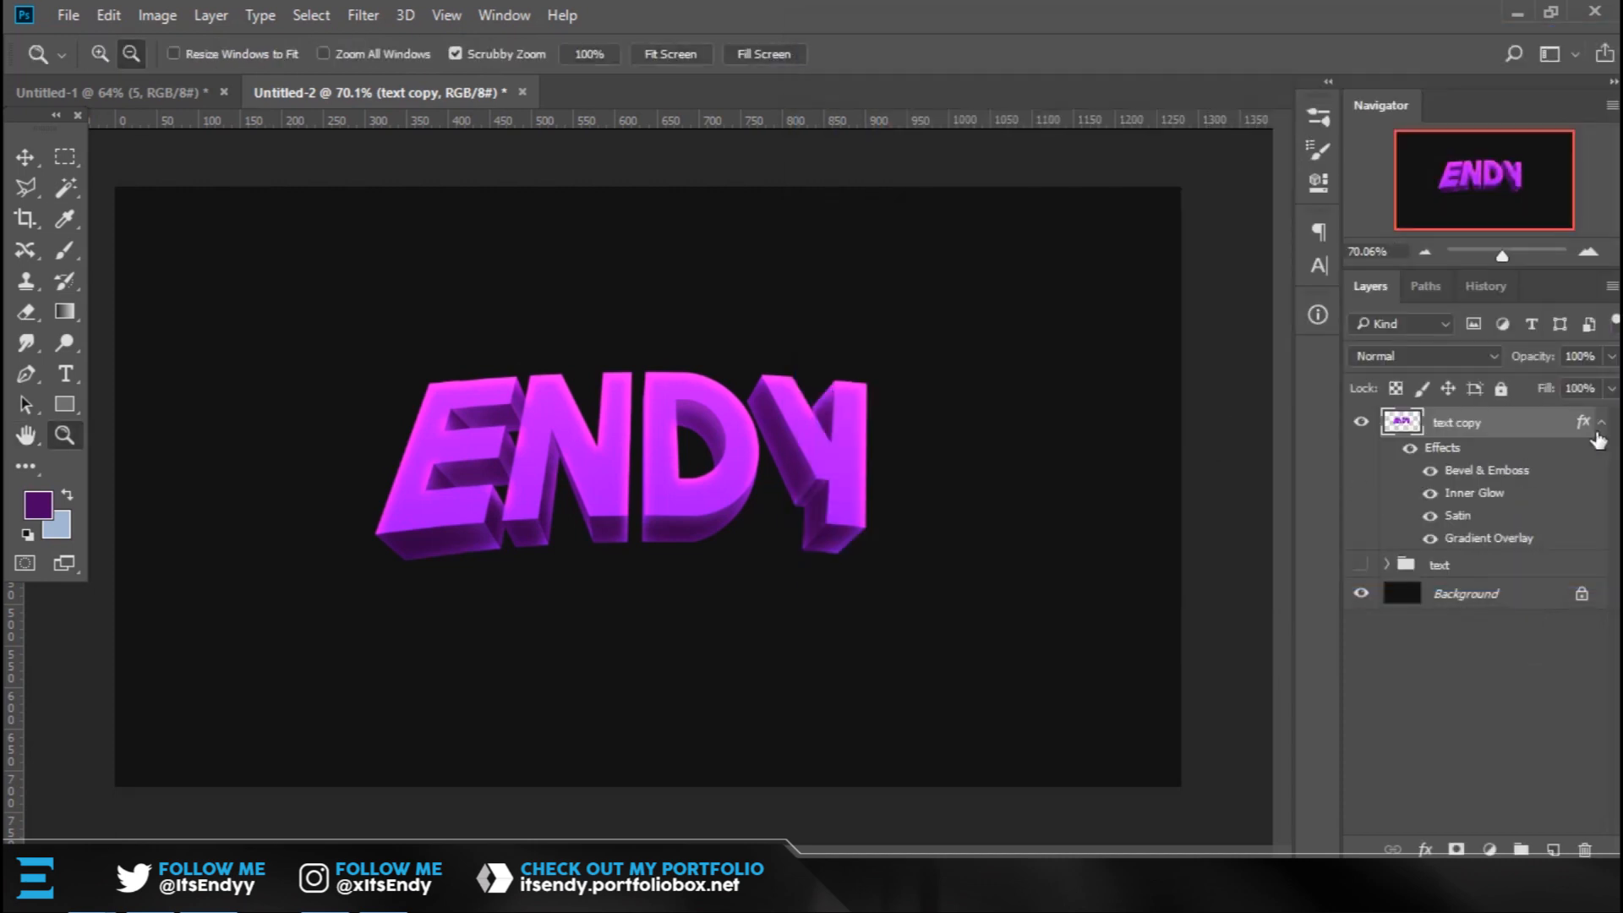
{"action": "left_click_drag", "start_coordinate": [788, 448], "coordinate": [689, 418]}
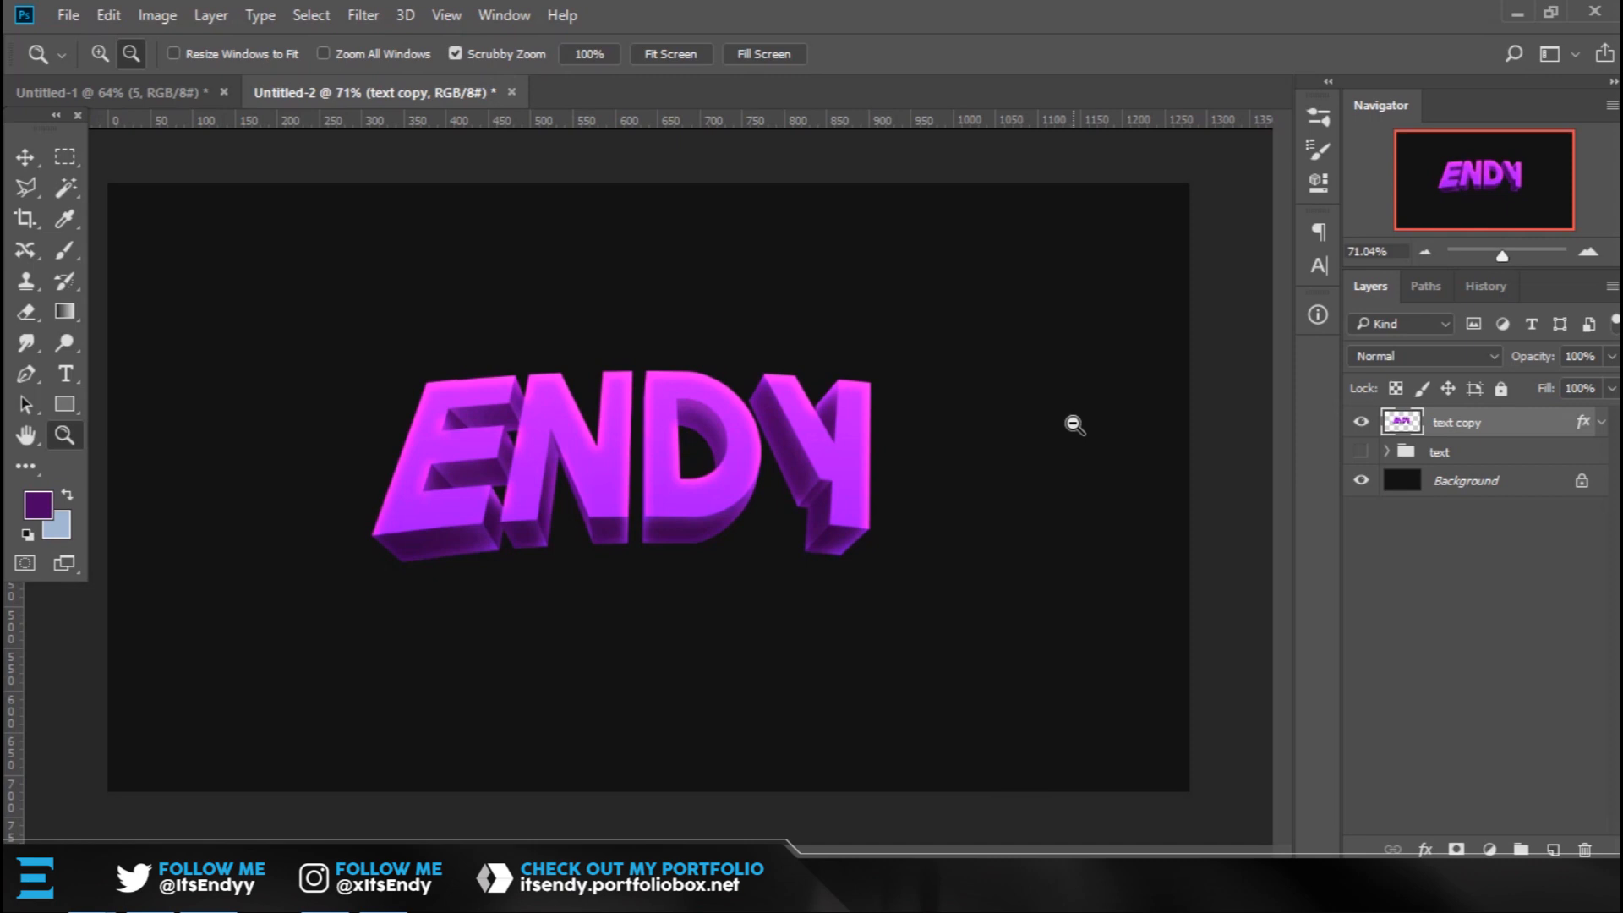
{"action": "key", "text": "ctrl+j"}
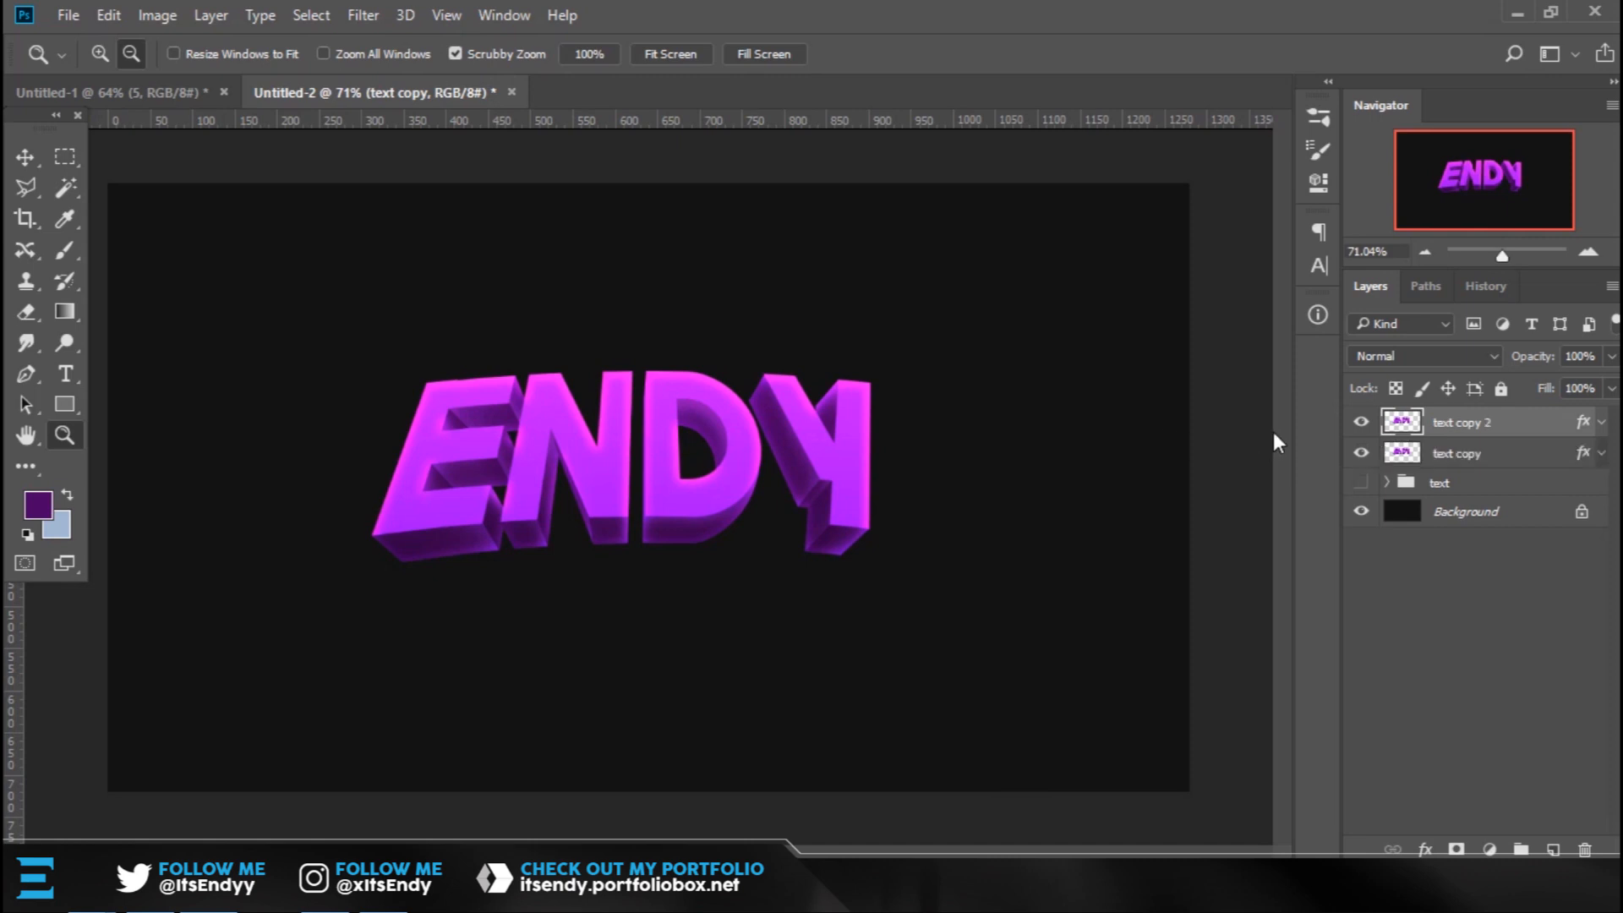
{"action": "left_click", "coordinate": [1399, 453]}
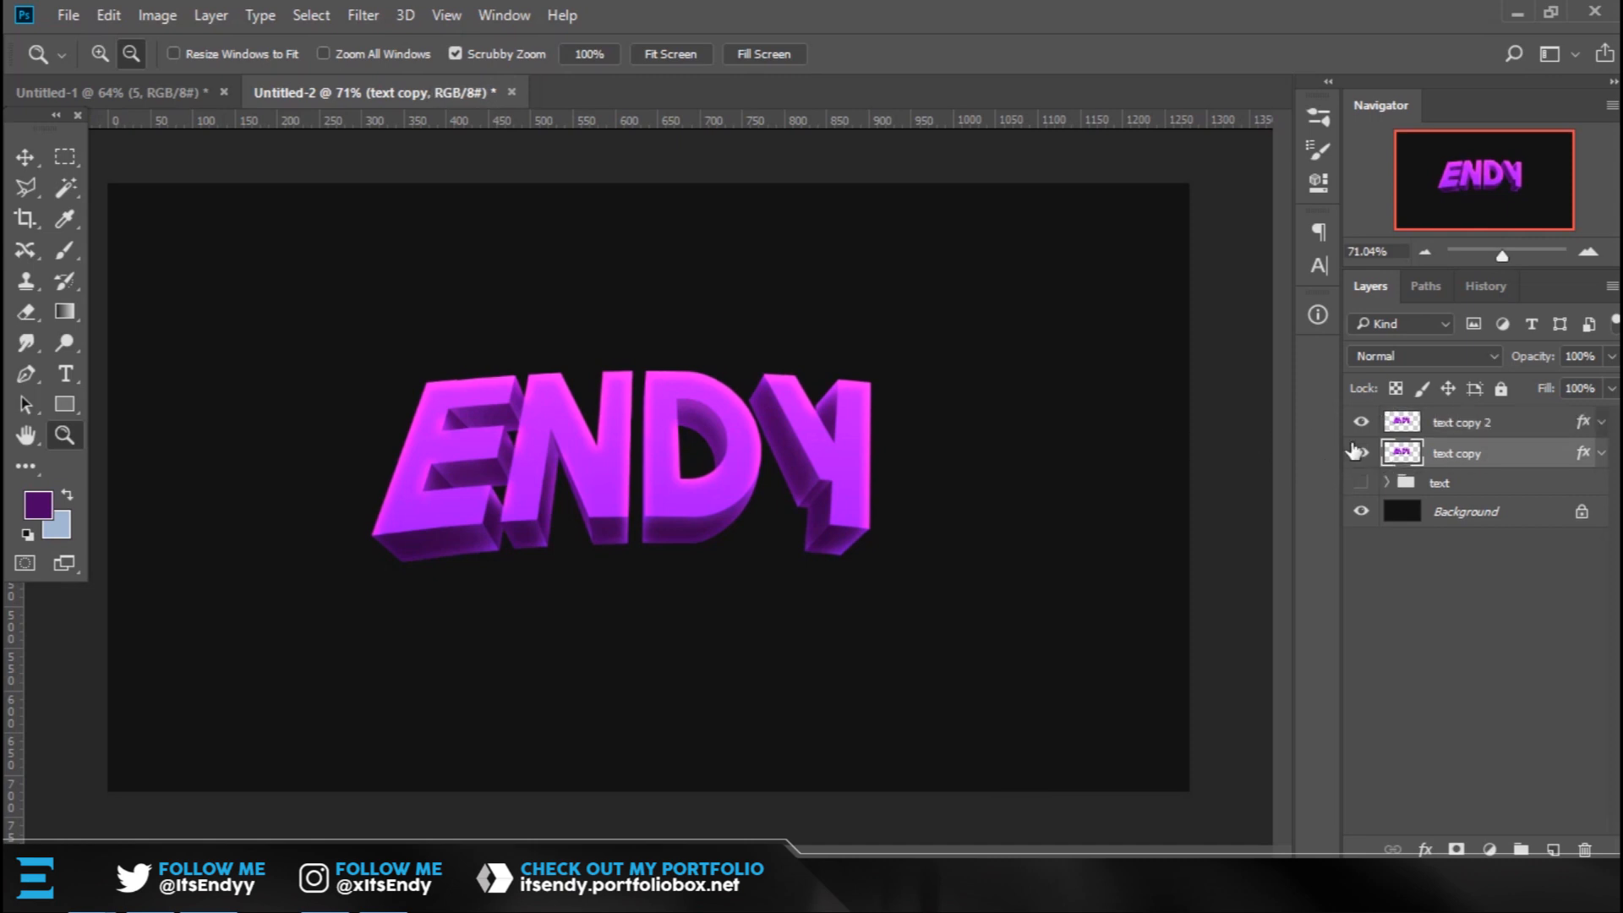
Hide the text copy layer and rasterize the layer style of text copy 2.
{"action": "left_click", "coordinate": [1362, 453]}
{"action": "right_click", "coordinate": [1510, 427]}
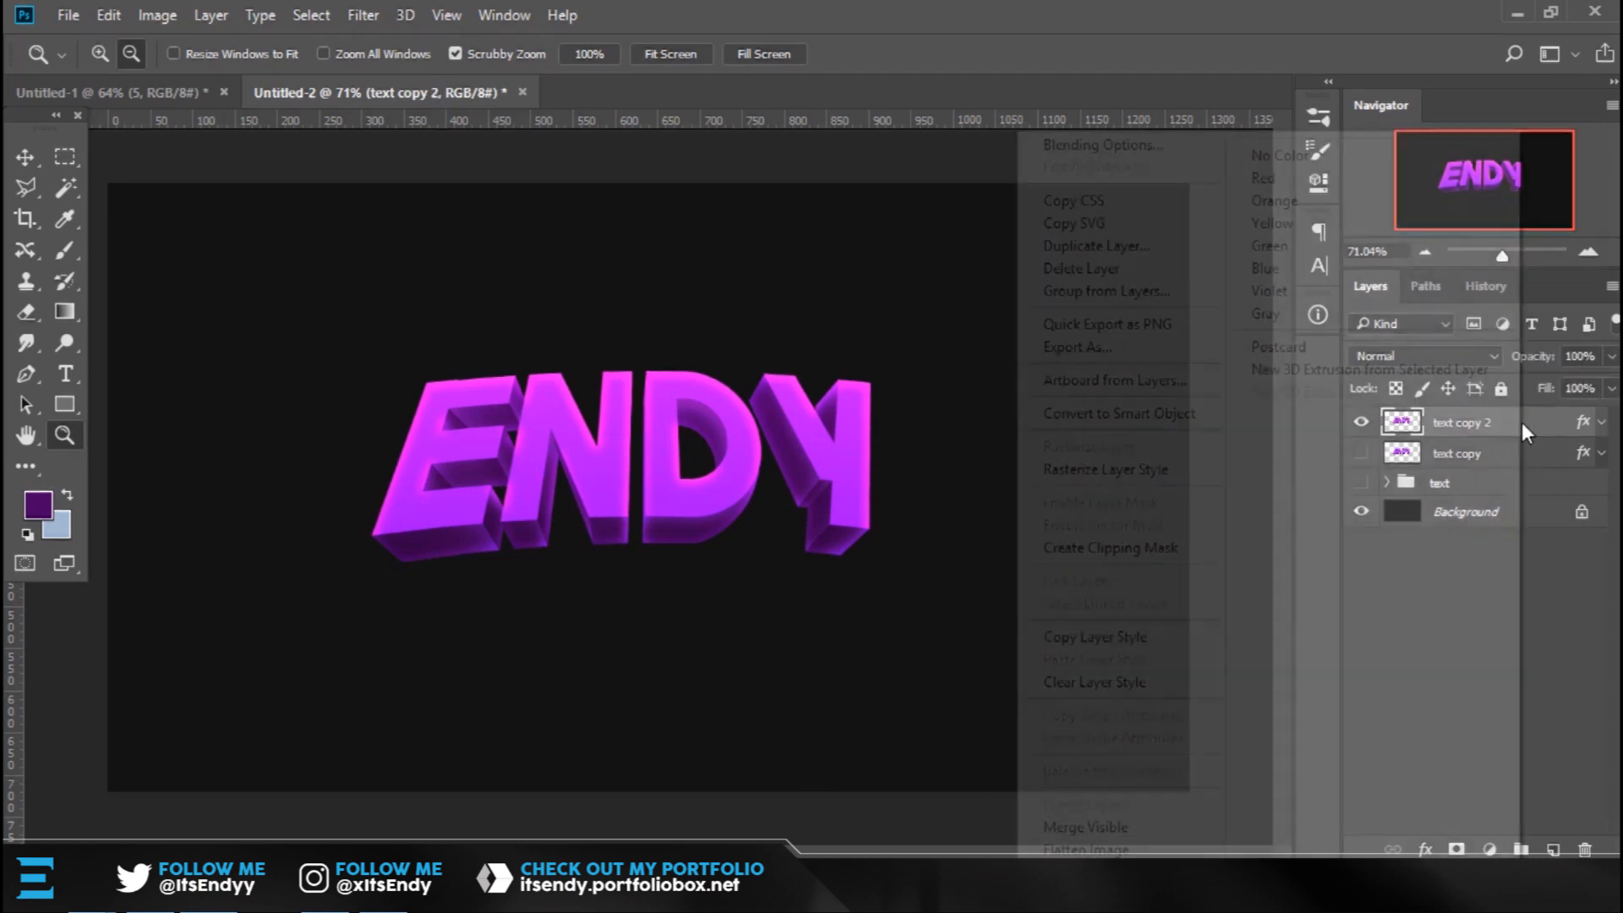
{"action": "left_click", "coordinate": [1133, 480]}
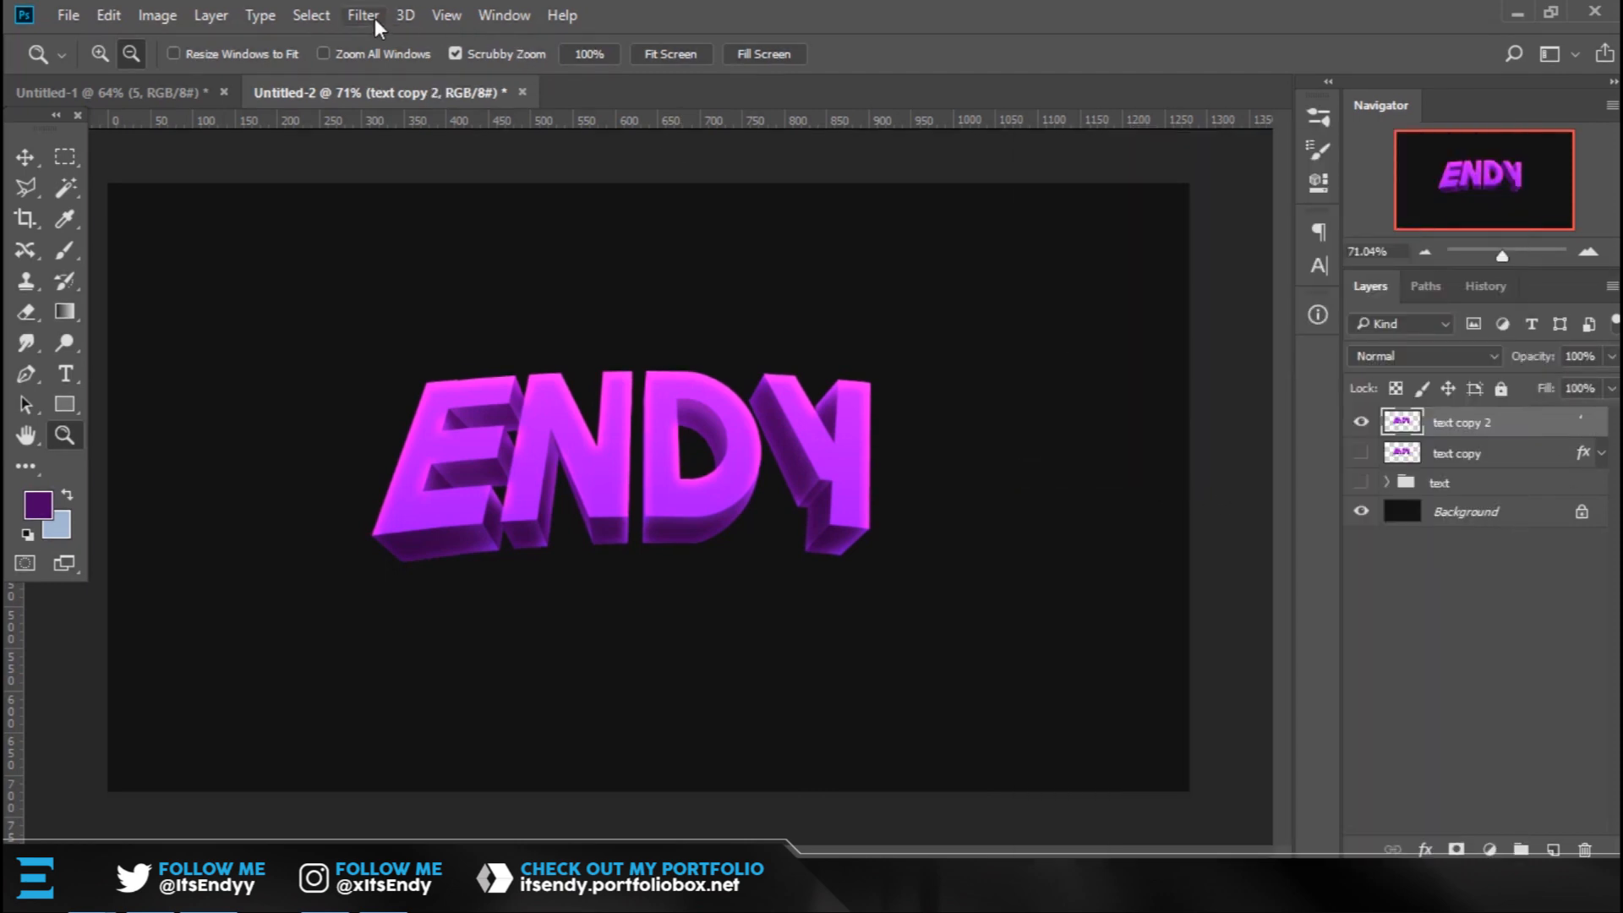
Open the Camera Raw filter on text copy 2 and bring up its HSL hue adjustments.
{"action": "left_click", "coordinate": [374, 18]}
{"action": "left_click", "coordinate": [417, 147]}
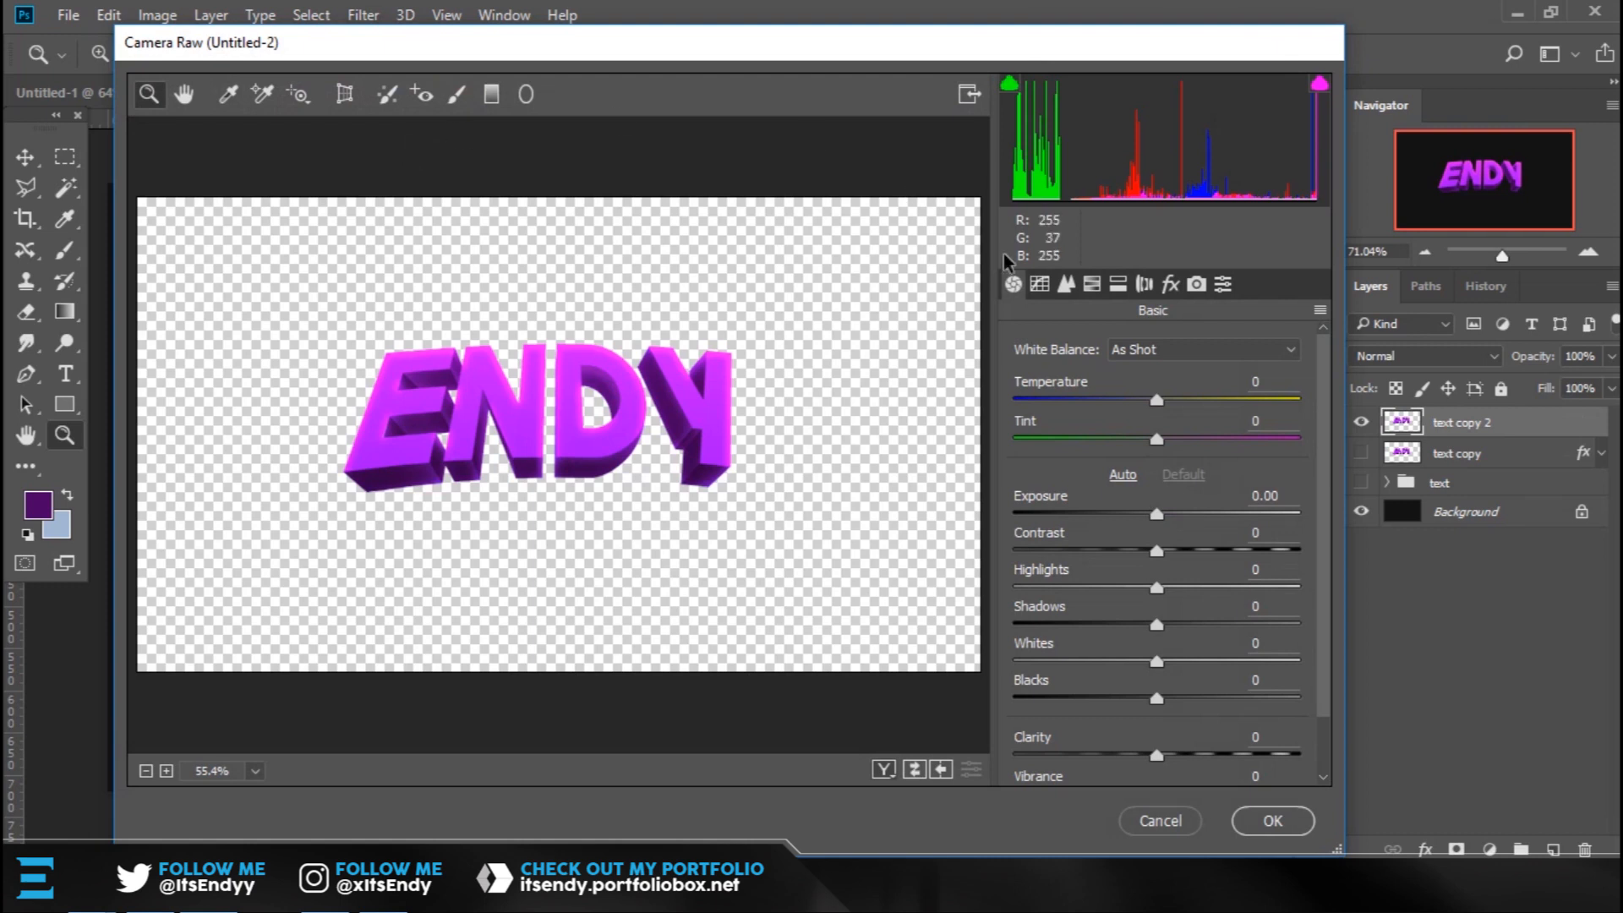
{"action": "left_click", "coordinate": [1094, 286]}
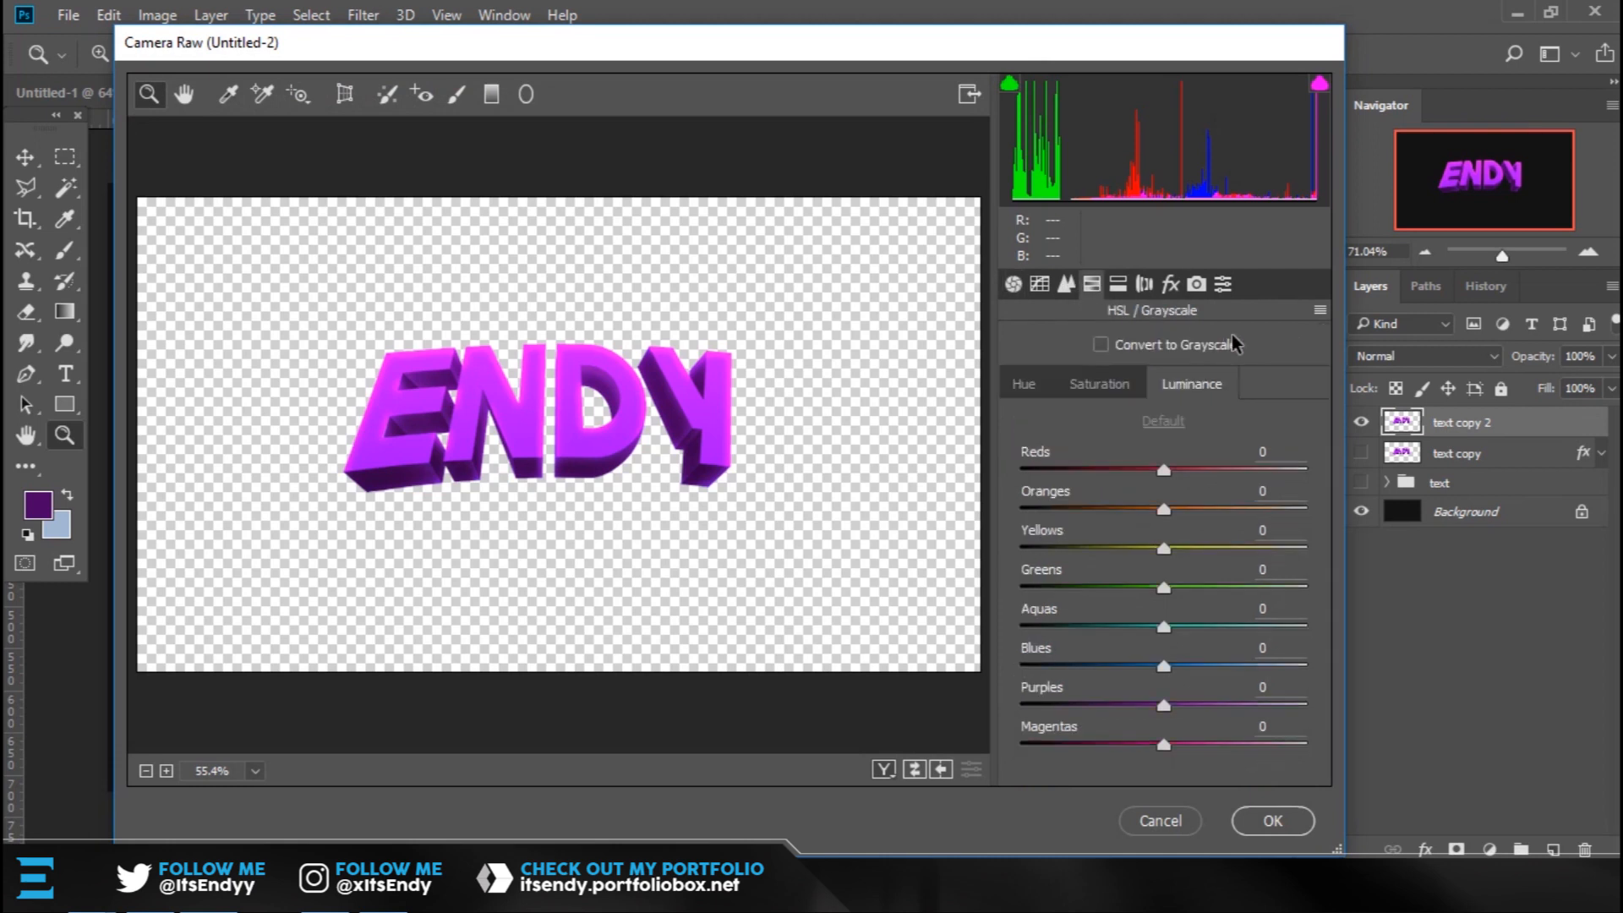
{"action": "left_click", "coordinate": [1024, 387]}
{"action": "left_click_drag", "start_coordinate": [1162, 470], "coordinate": [1130, 470]}
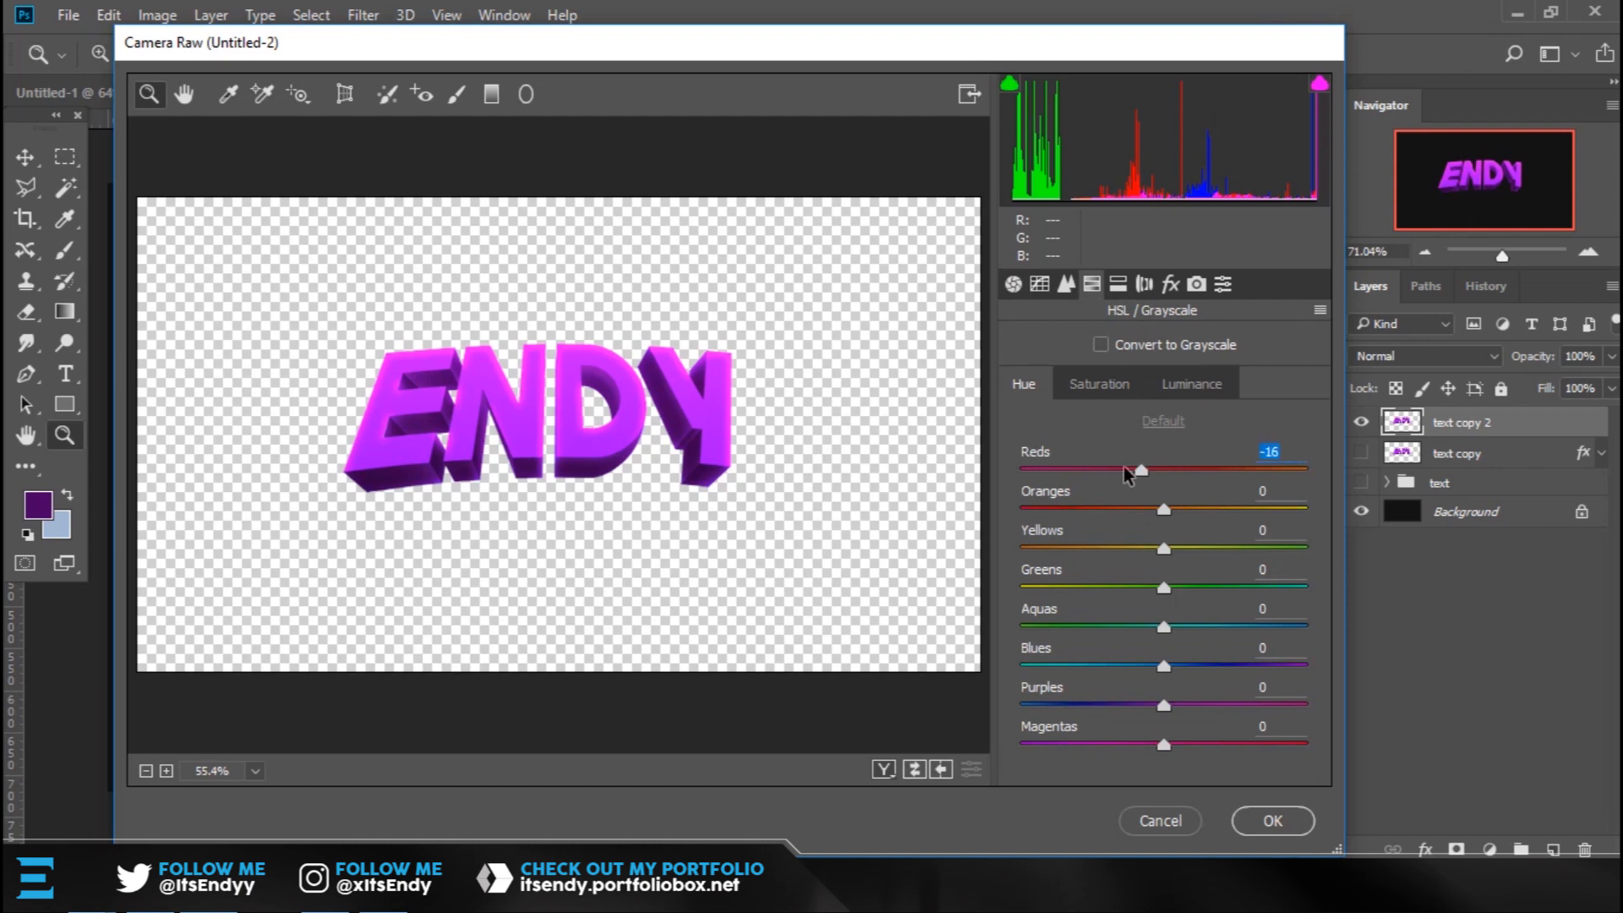
{"action": "left_click", "coordinate": [1163, 421]}
{"action": "left_click_drag", "start_coordinate": [1164, 509], "coordinate": [927, 524]}
{"action": "left_click", "coordinate": [1164, 421]}
{"action": "left_click_drag", "start_coordinate": [1164, 549], "coordinate": [1325, 551]}
{"action": "key", "text": "ctrl+z"}
{"action": "left_click_drag", "start_coordinate": [1165, 587], "coordinate": [1403, 609]}
{"action": "key", "text": "ctrl+z"}
Shift the text's hues in Camera Raw to -40 for blues, -15 for purples and -31 for magentas.
{"action": "left_click_drag", "start_coordinate": [1165, 627], "coordinate": [1145, 728]}
{"action": "key", "text": "ctrl+z"}
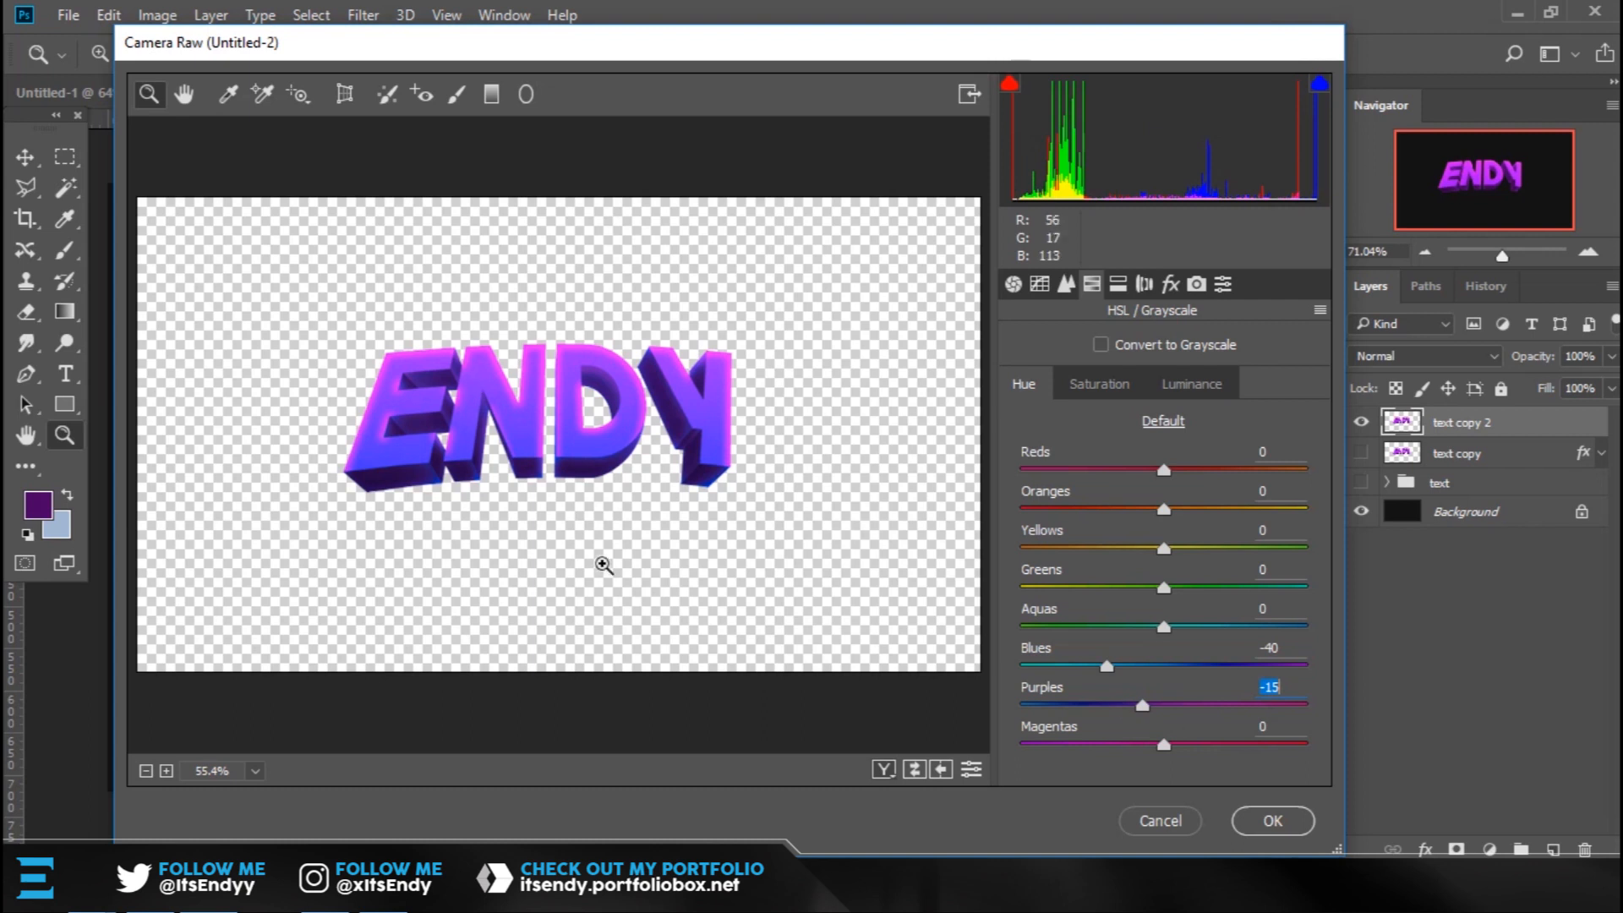
{"action": "left_click_drag", "start_coordinate": [1165, 744], "coordinate": [1121, 749]}
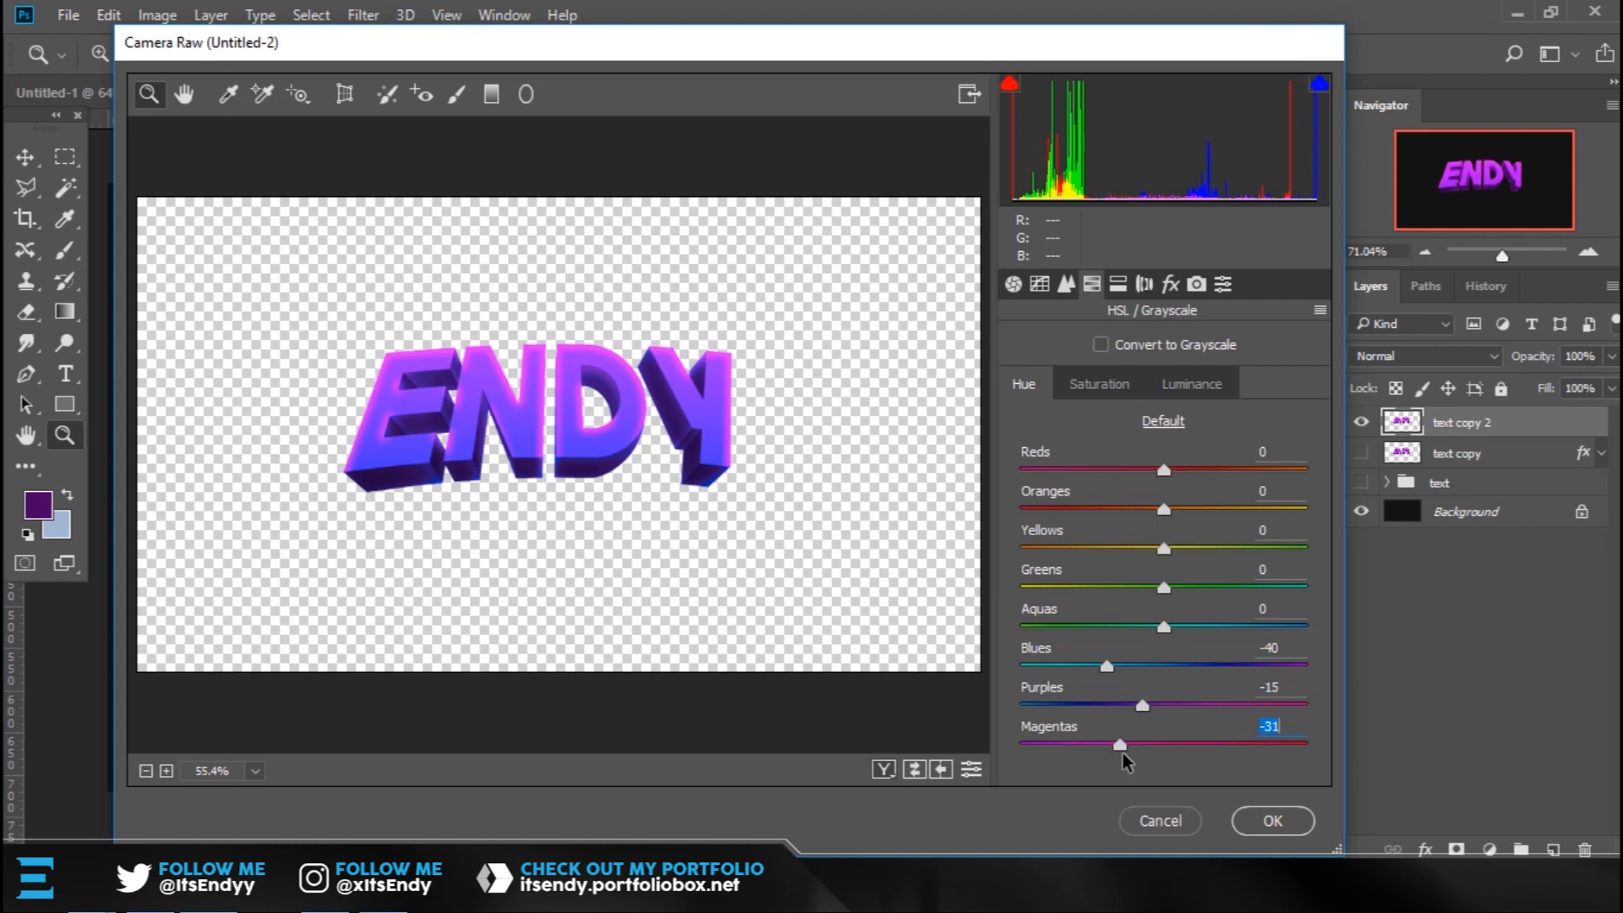
Set HSL saturation to blues +13, purples -7, magentas -25, and luminance to blues +2, purples +24, magentas +19.
{"action": "left_click", "coordinate": [1102, 384]}
{"action": "left_click_drag", "start_coordinate": [1171, 709], "coordinate": [1129, 746]}
{"action": "left_click_drag", "start_coordinate": [1167, 670], "coordinate": [1191, 721]}
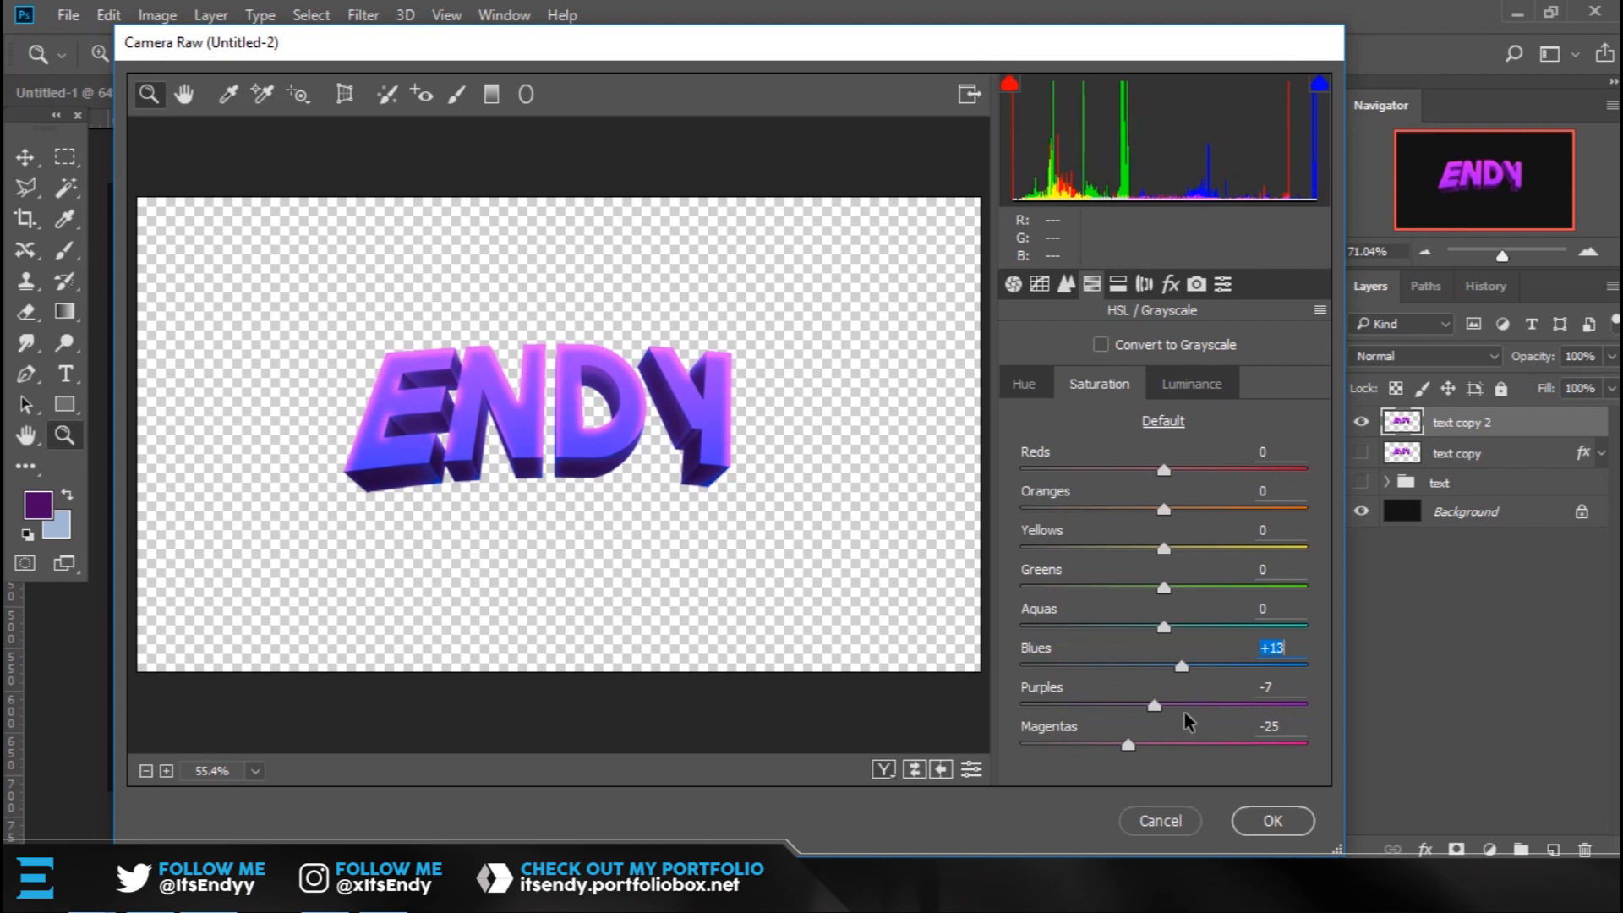
{"action": "left_click", "coordinate": [1192, 384]}
{"action": "left_click_drag", "start_coordinate": [1180, 667], "coordinate": [1193, 753]}
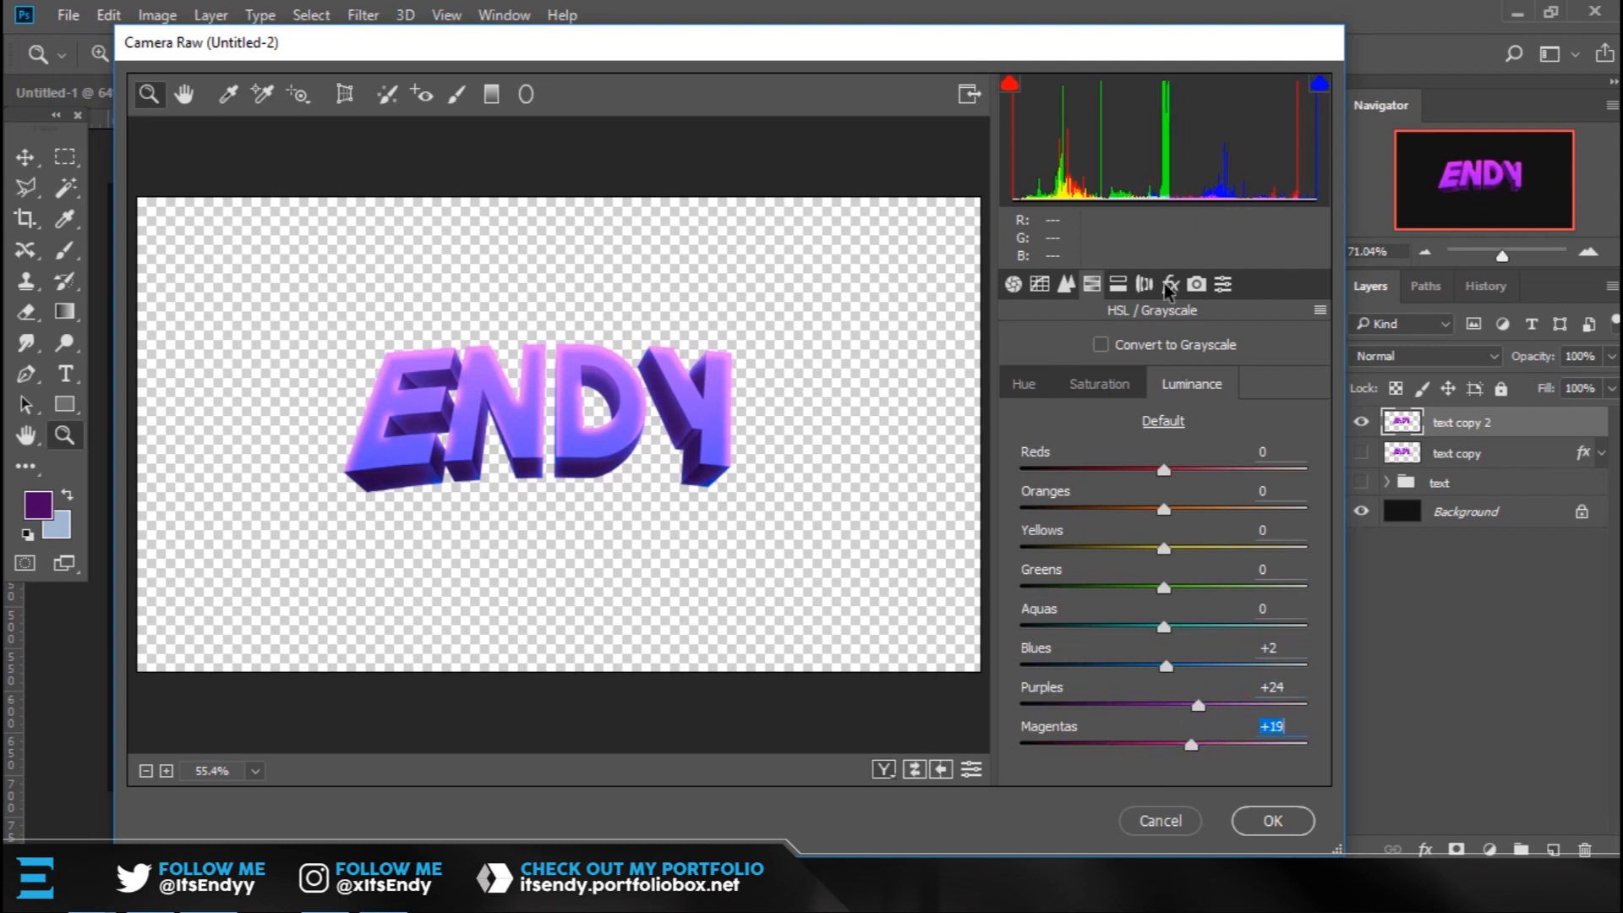
Calibrate red primary to hue +93, saturation +59, green to -6, +8, and blue to +28, -3, and apply the Camera Raw filter.
{"action": "left_click", "coordinate": [1197, 286]}
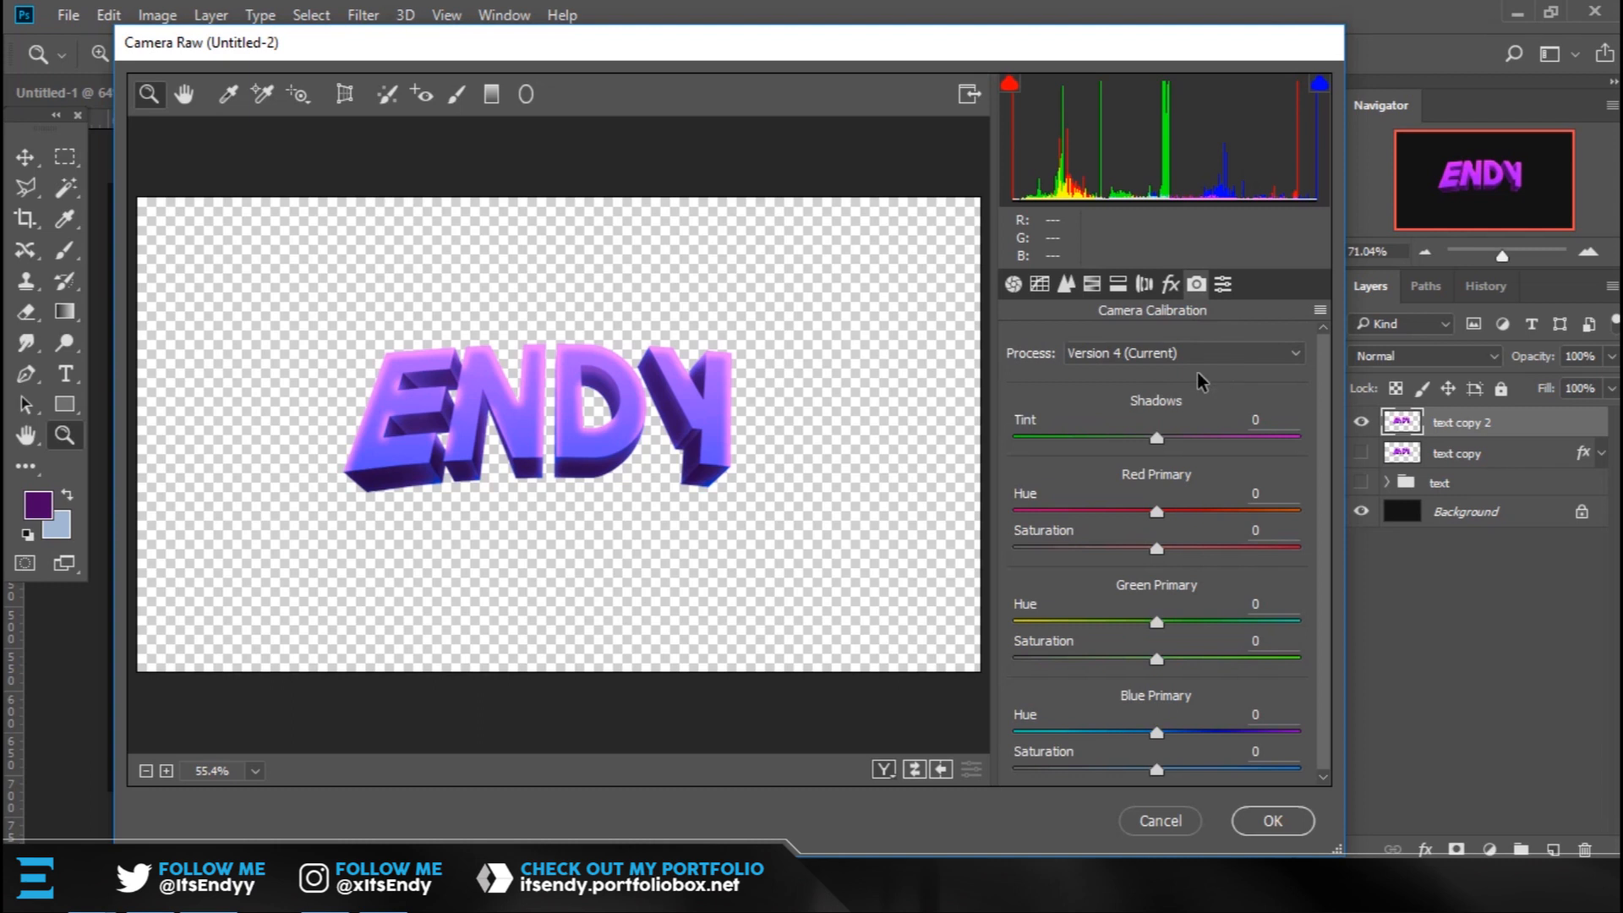
{"action": "left_click_drag", "start_coordinate": [1178, 519], "coordinate": [1357, 560]}
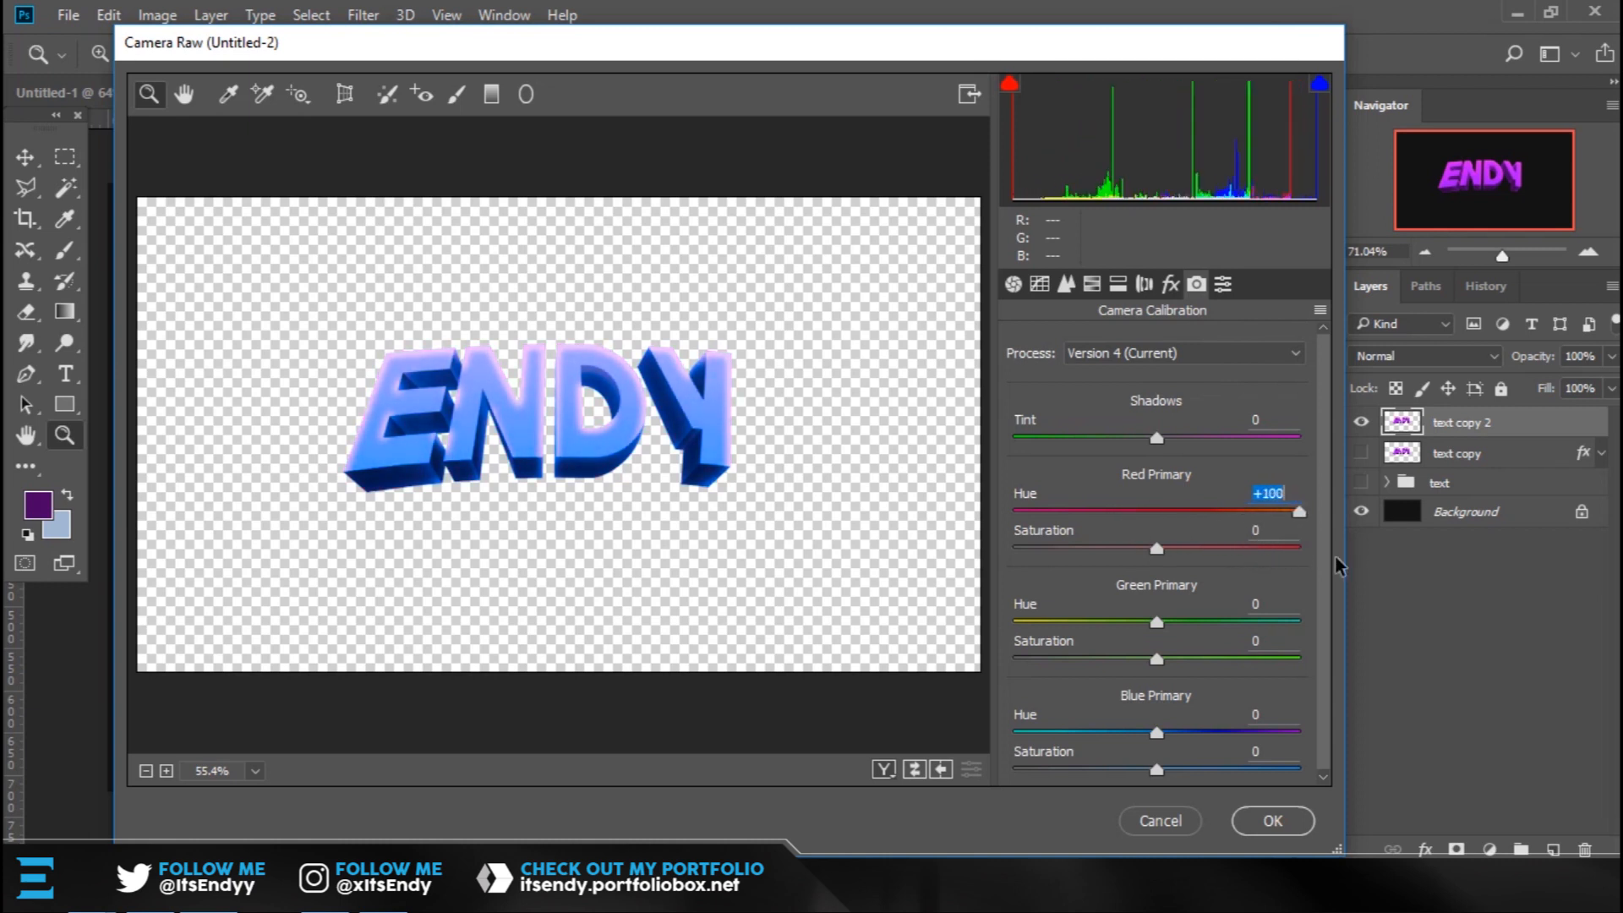
{"action": "left_click_drag", "start_coordinate": [1149, 558], "coordinate": [1289, 515]}
{"action": "left_click_drag", "start_coordinate": [1172, 635], "coordinate": [1172, 677]}
{"action": "left_click_drag", "start_coordinate": [1160, 734], "coordinate": [1195, 757]}
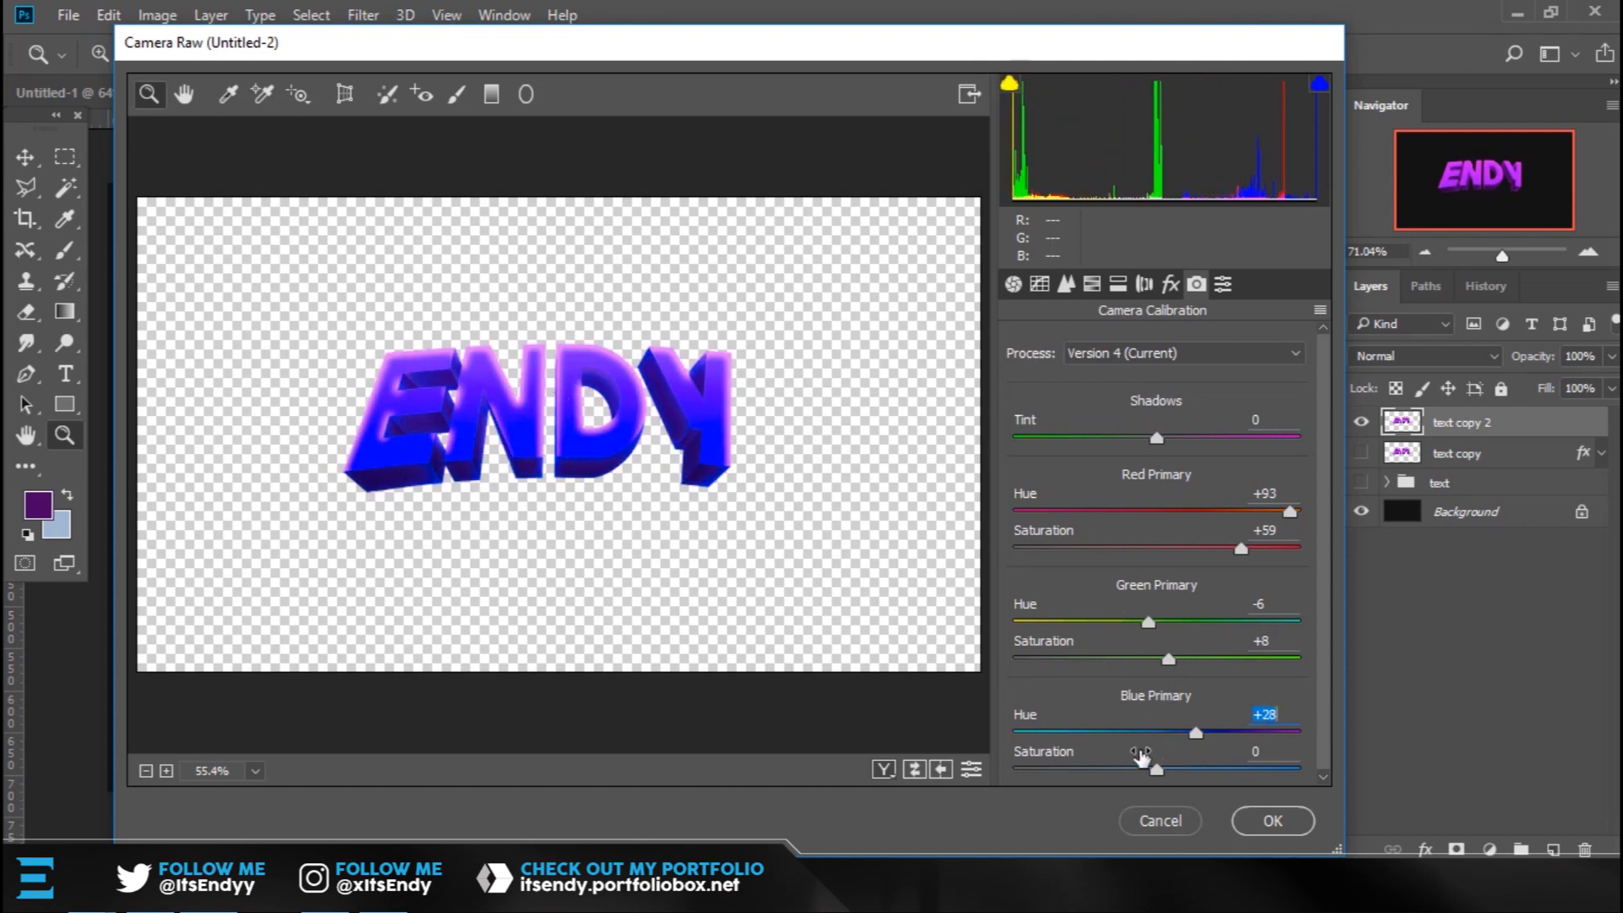
{"action": "mouse_move", "coordinate": [1161, 775]}
{"action": "left_mouse_down"}
{"action": "mouse_move", "coordinate": [1143, 773]}
{"action": "mouse_move", "coordinate": [1174, 777]}
{"action": "mouse_move", "coordinate": [1158, 772]}
{"action": "left_mouse_up"}
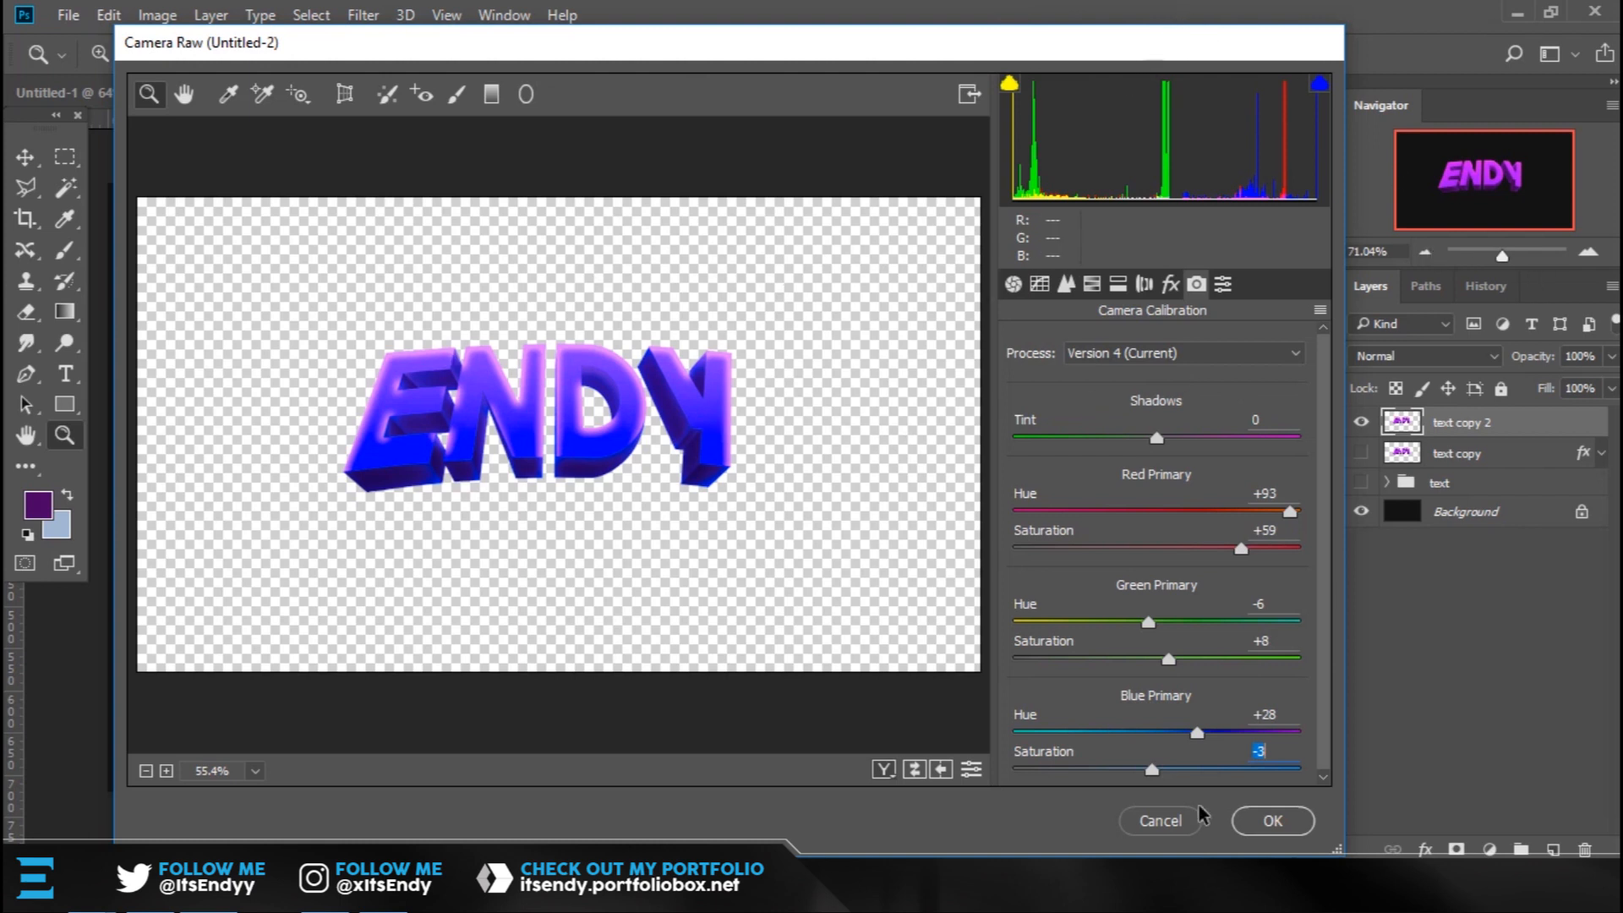
{"action": "left_click", "coordinate": [1272, 821]}
Compare the recoloured text copy 2 with the purple text copy by toggling their layer visibility.
{"action": "left_click_drag", "start_coordinate": [684, 453], "coordinate": [509, 505]}
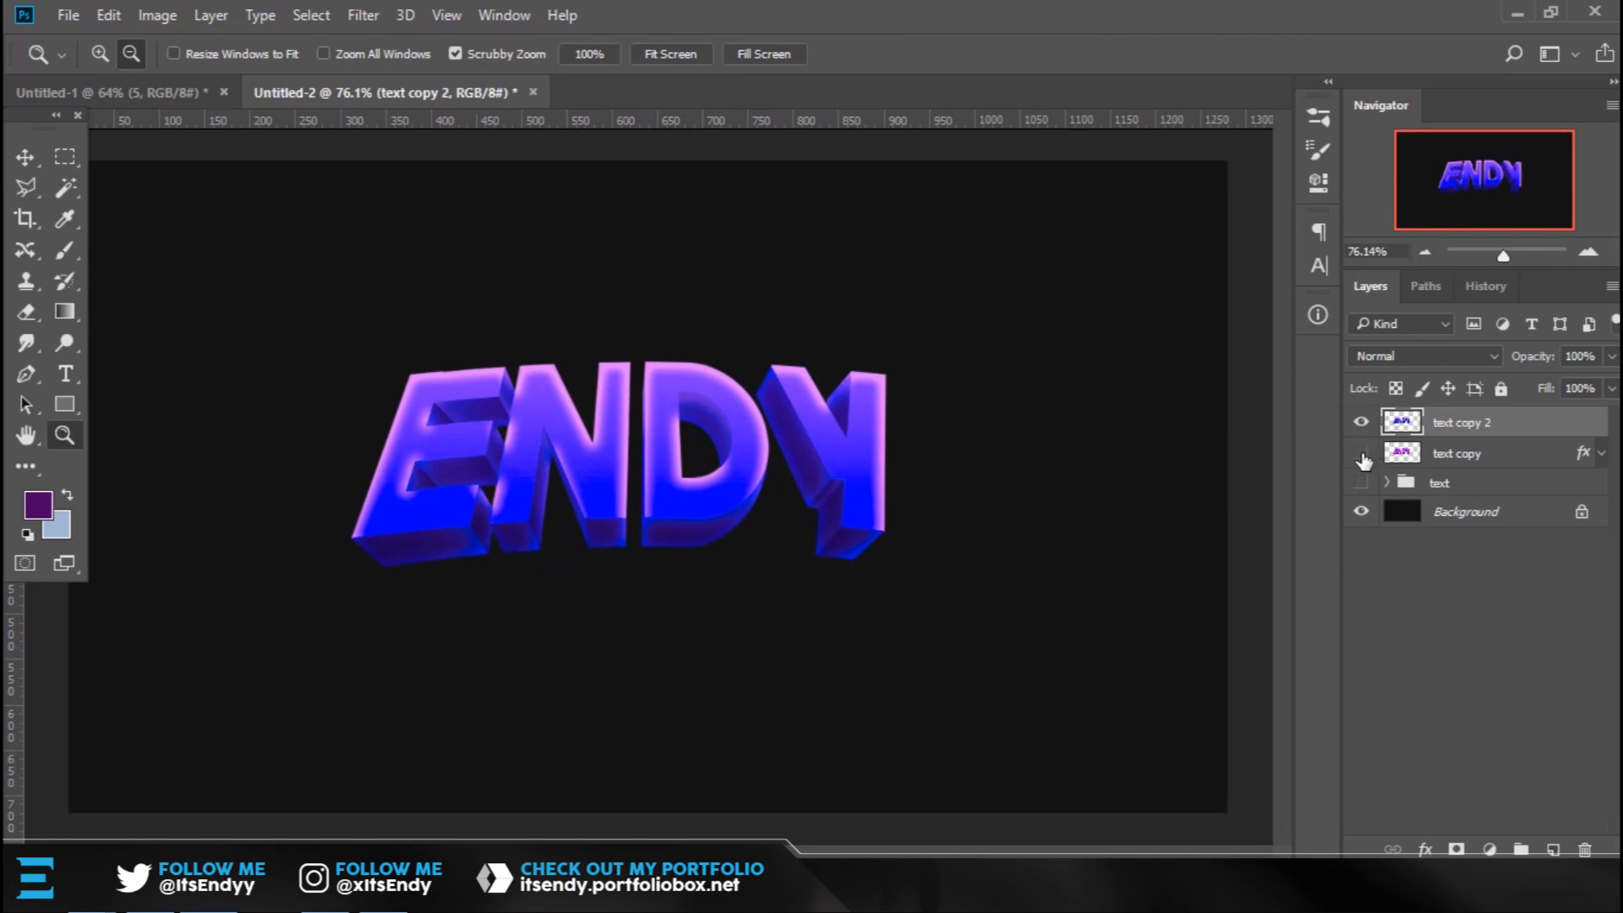
{"action": "left_click", "coordinate": [1361, 422]}
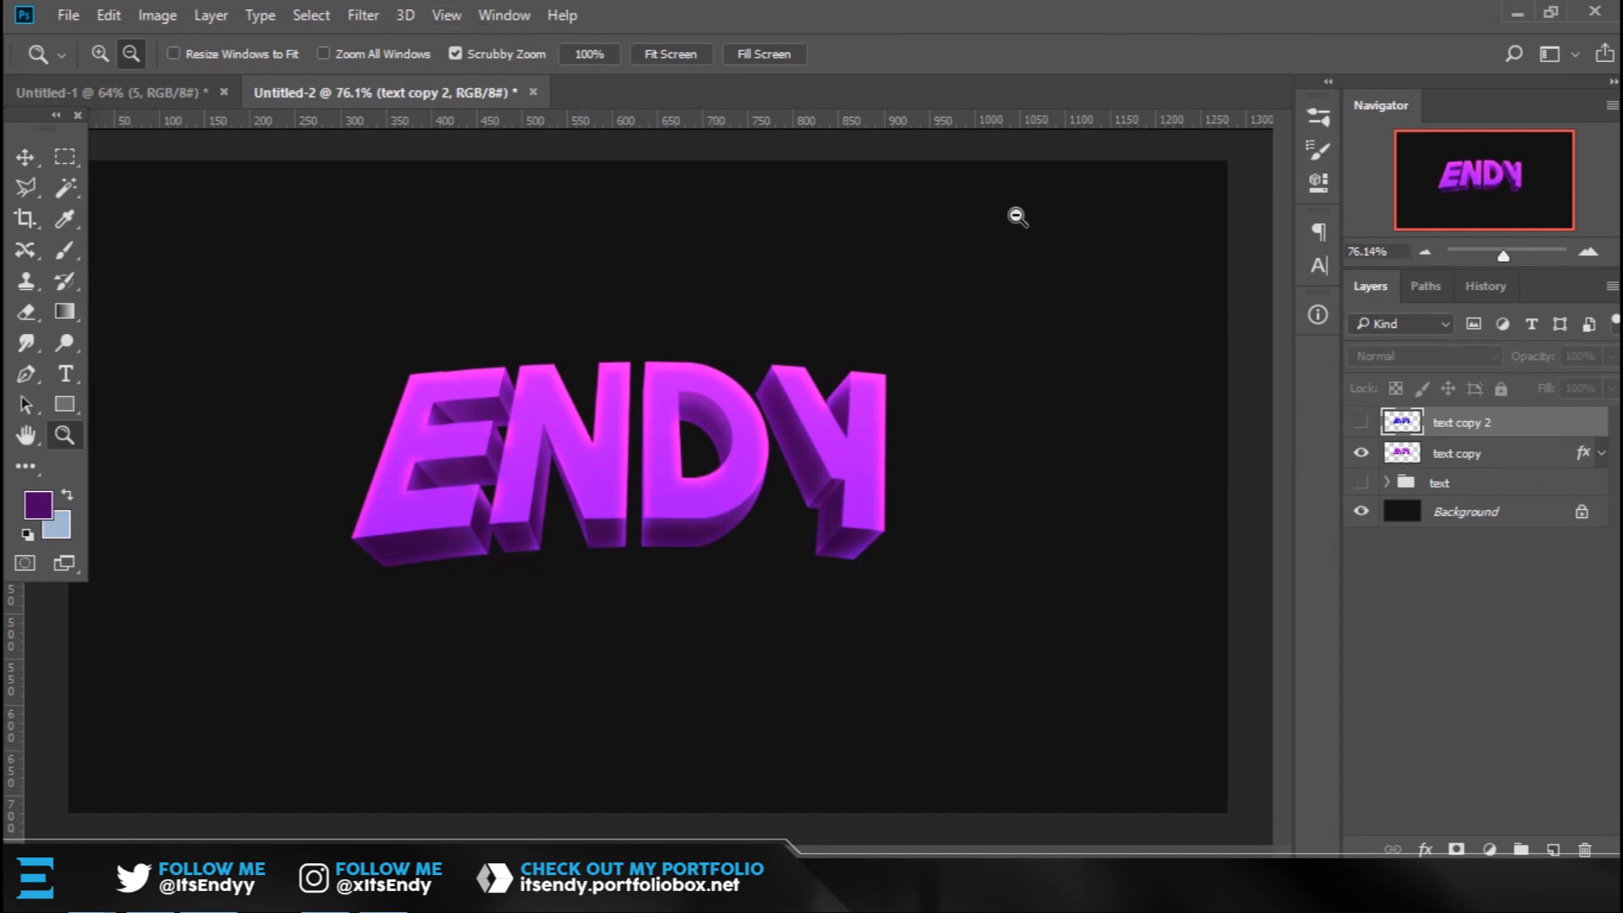
{"action": "left_click", "coordinate": [1361, 424]}
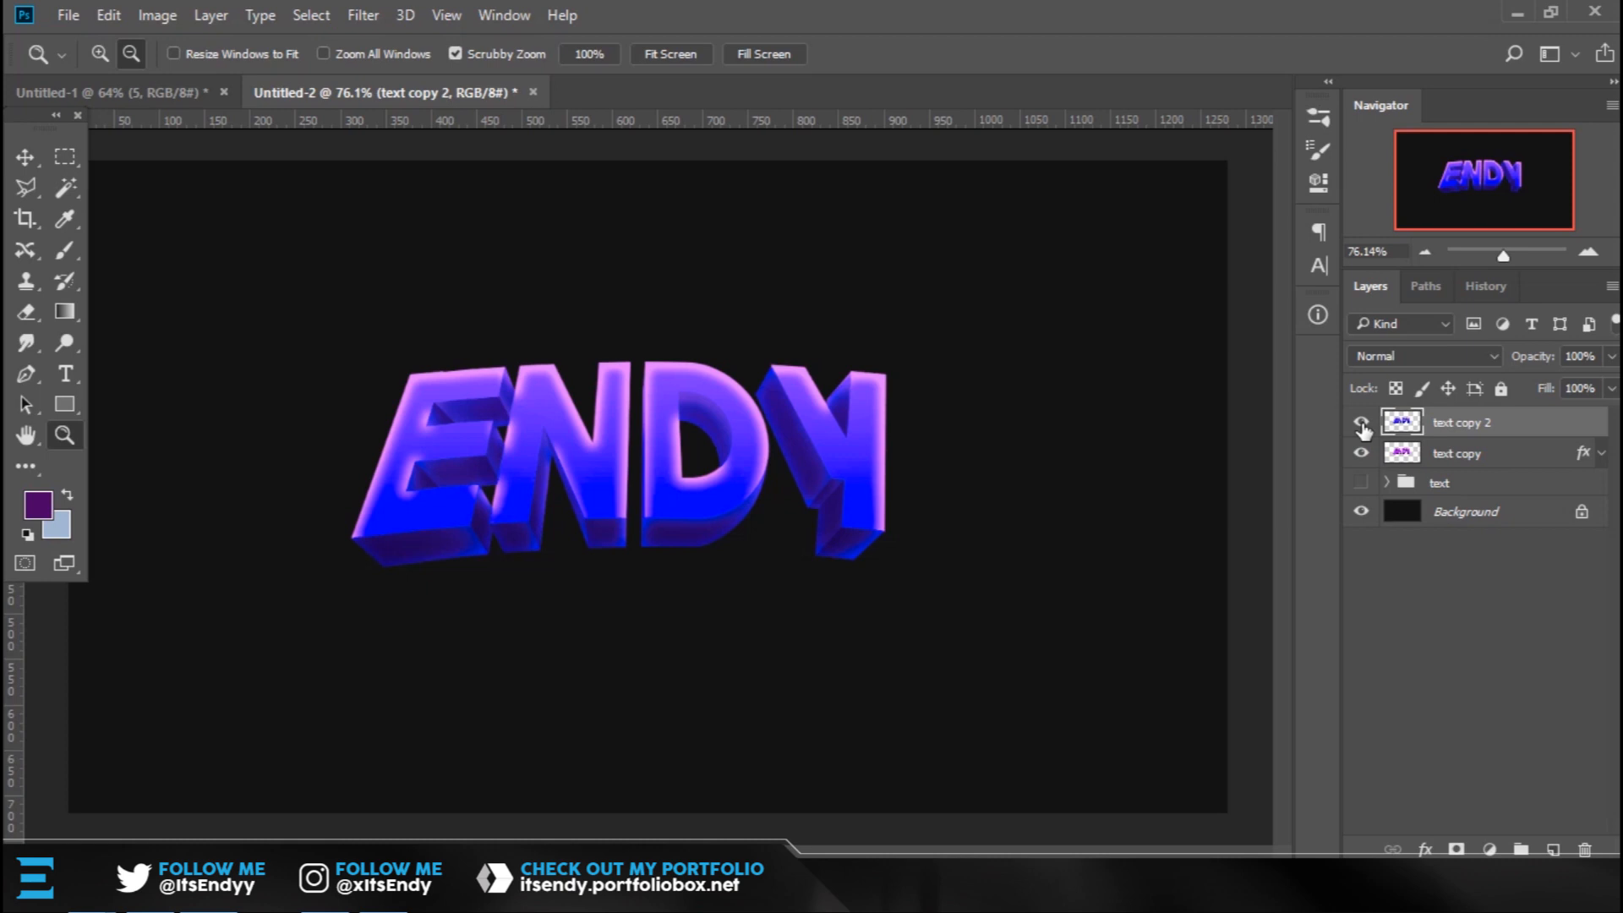
Hide both text copies and isolate the flat backup text inside the expanded text group for review.
{"action": "mouse_move", "coordinate": [858, 8]}
{"action": "left_click", "coordinate": [1362, 422]}
{"action": "left_click", "coordinate": [1361, 453]}
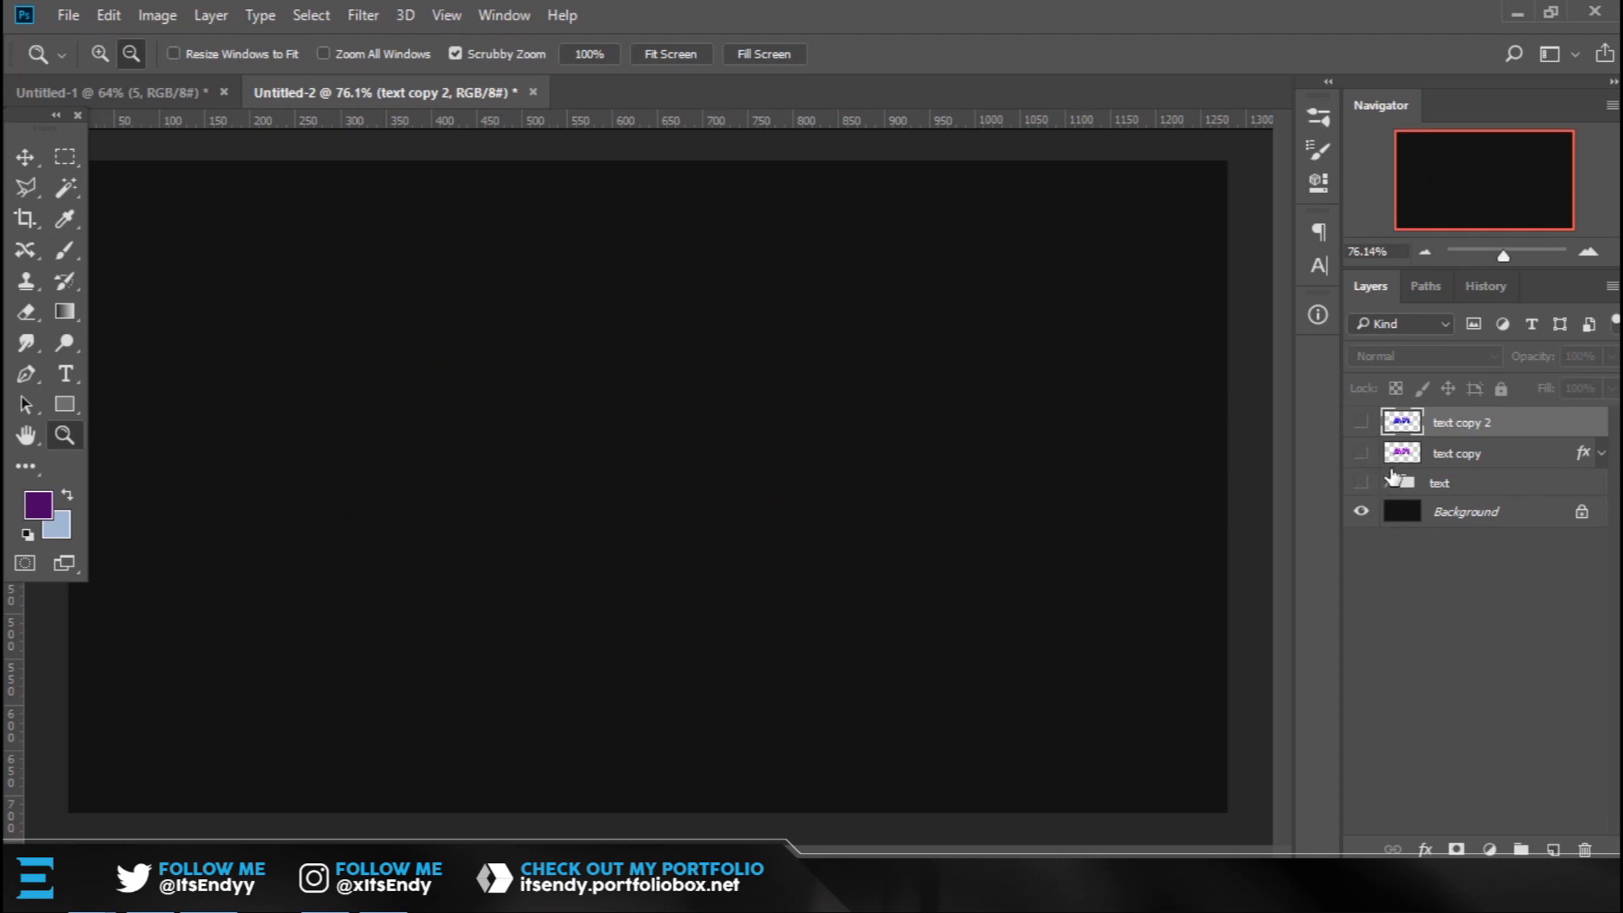
{"action": "left_click", "coordinate": [1387, 482]}
{"action": "left_click", "coordinate": [1362, 573]}
{"action": "left_click_drag", "start_coordinate": [1361, 511], "coordinate": [1361, 548]}
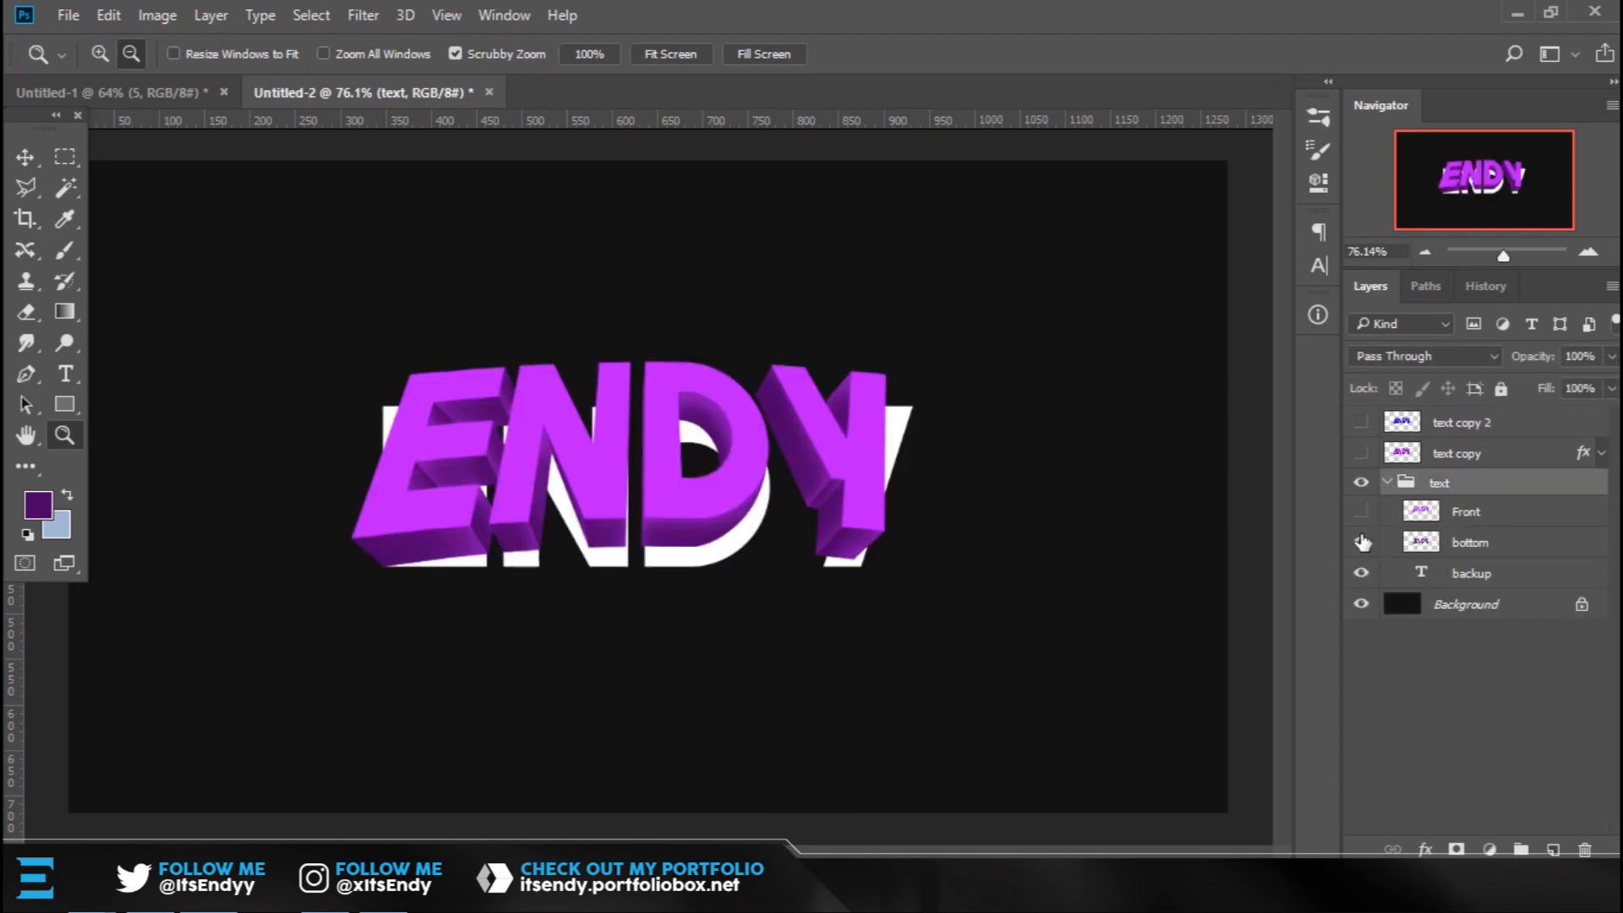
{"action": "mouse_move", "coordinate": [797, 418]}
{"action": "left_mouse_down"}
{"action": "mouse_move", "coordinate": [778, 435]}
{"action": "mouse_move", "coordinate": [833, 429]}
{"action": "mouse_move", "coordinate": [805, 434]}
{"action": "left_mouse_up"}
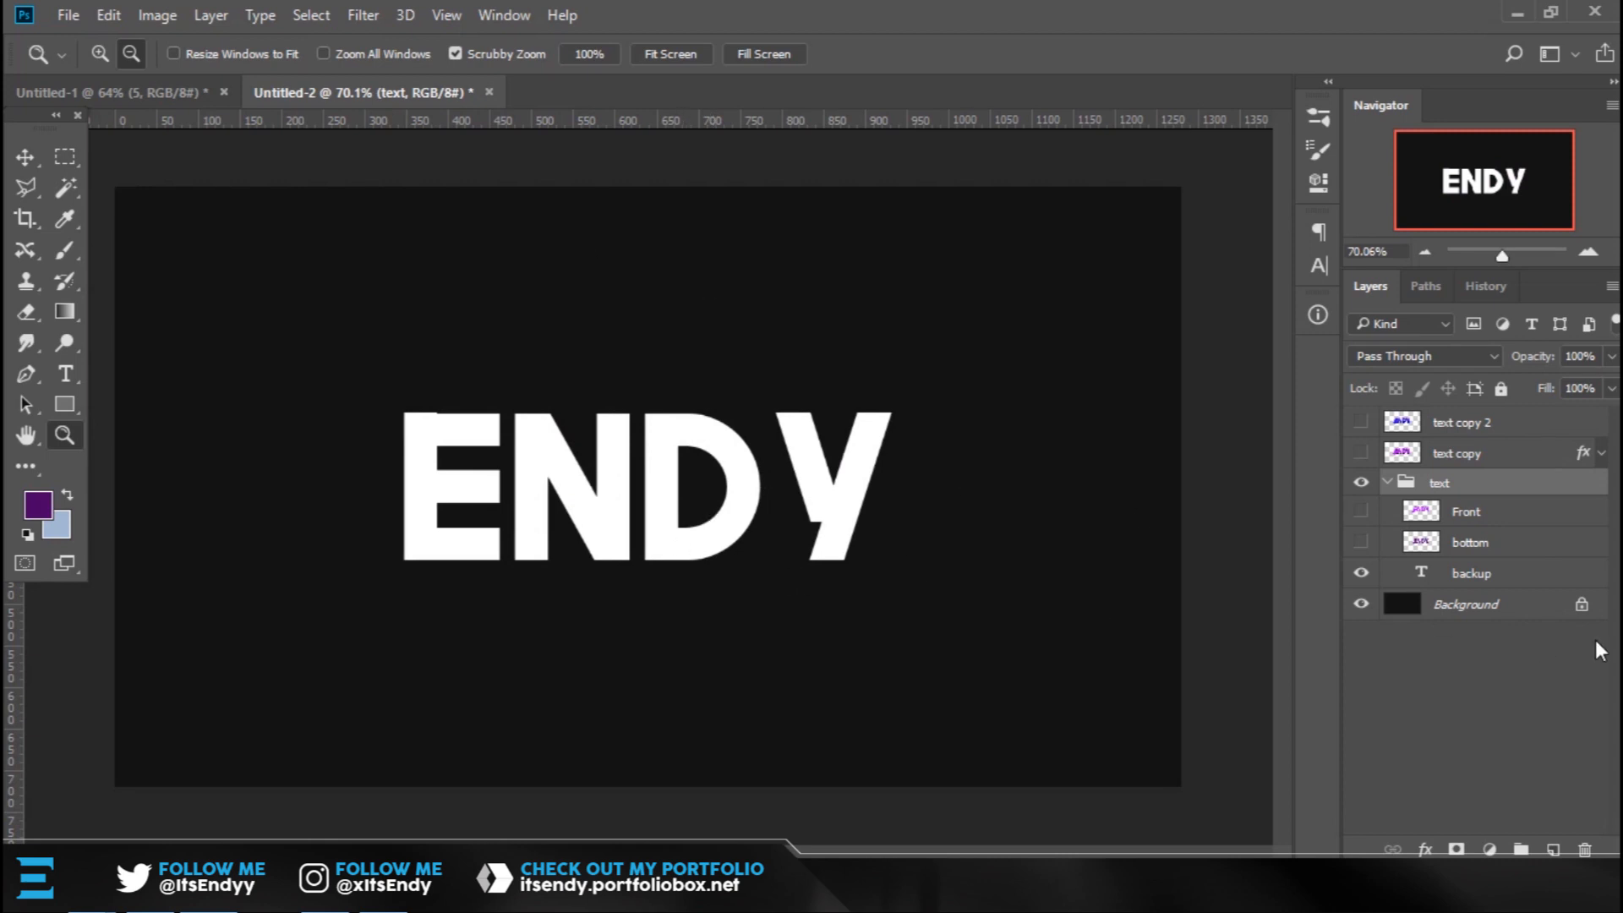
Hide the backup text and reveal the Front and bottom layers in turn to review the 3D build-up.
{"action": "left_click", "coordinate": [1361, 573]}
{"action": "left_click", "coordinate": [1363, 514]}
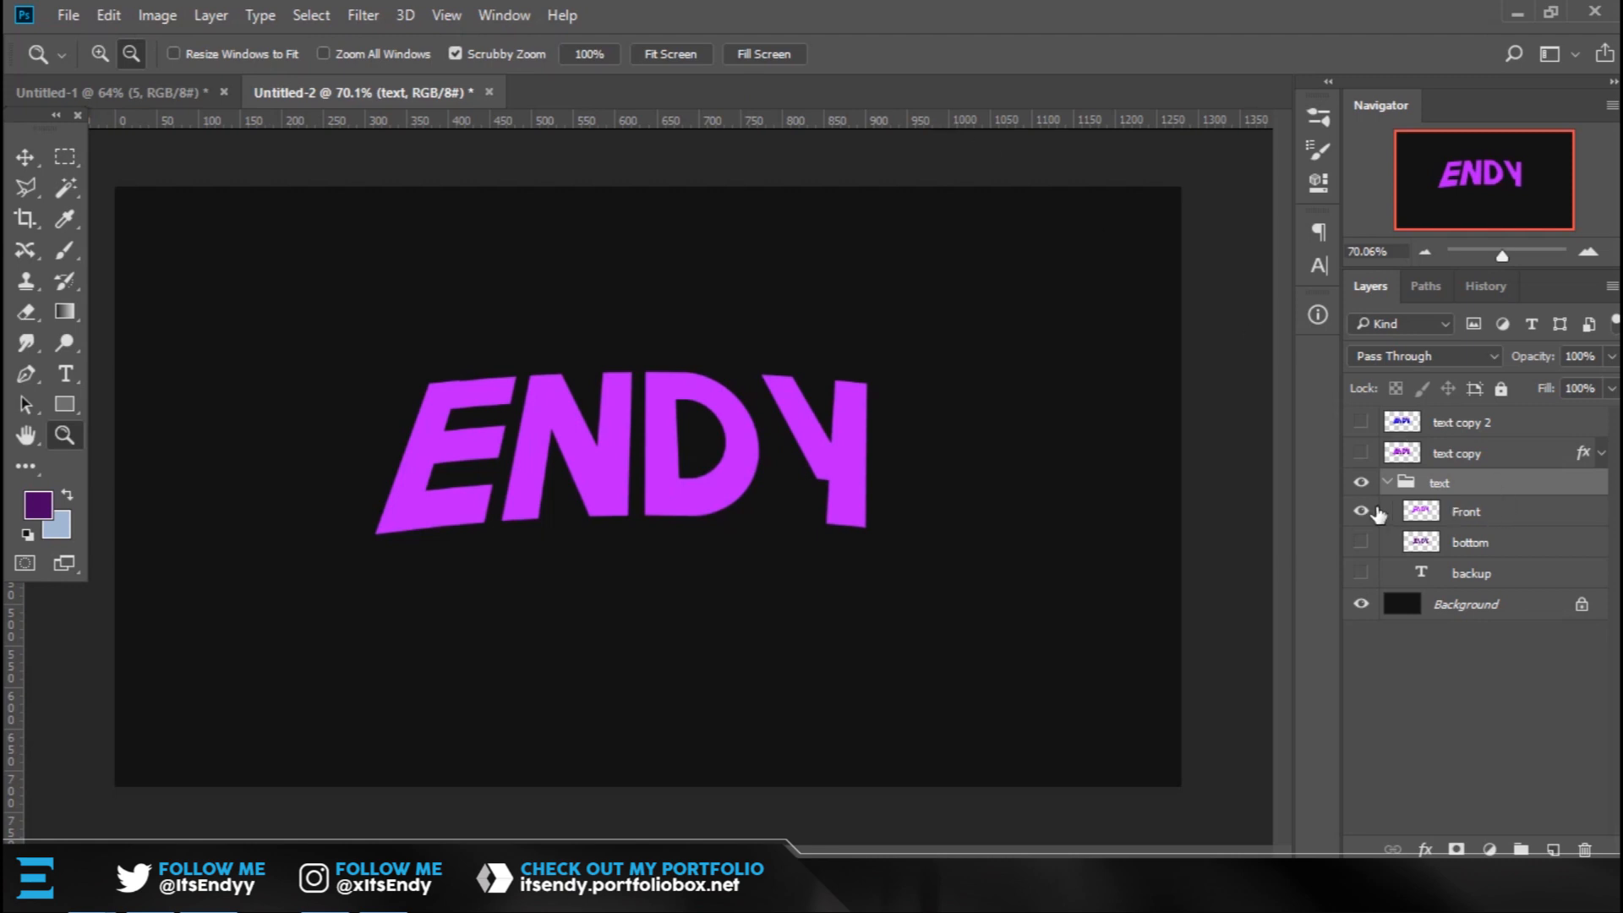
{"action": "left_click", "coordinate": [1384, 553]}
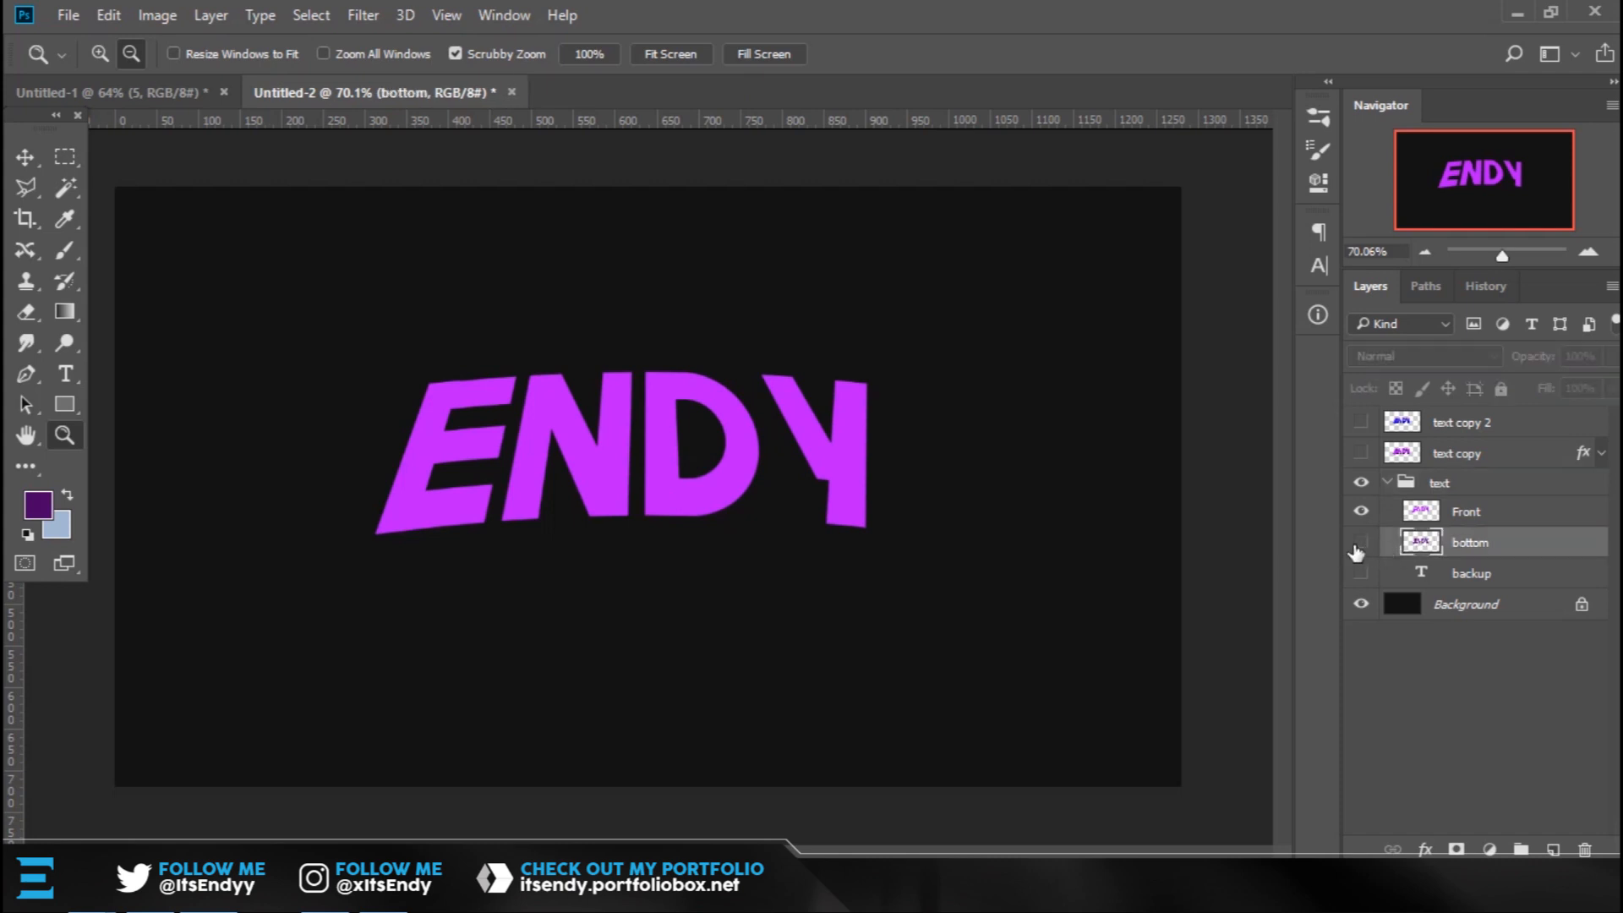
{"action": "left_click", "coordinate": [1361, 542]}
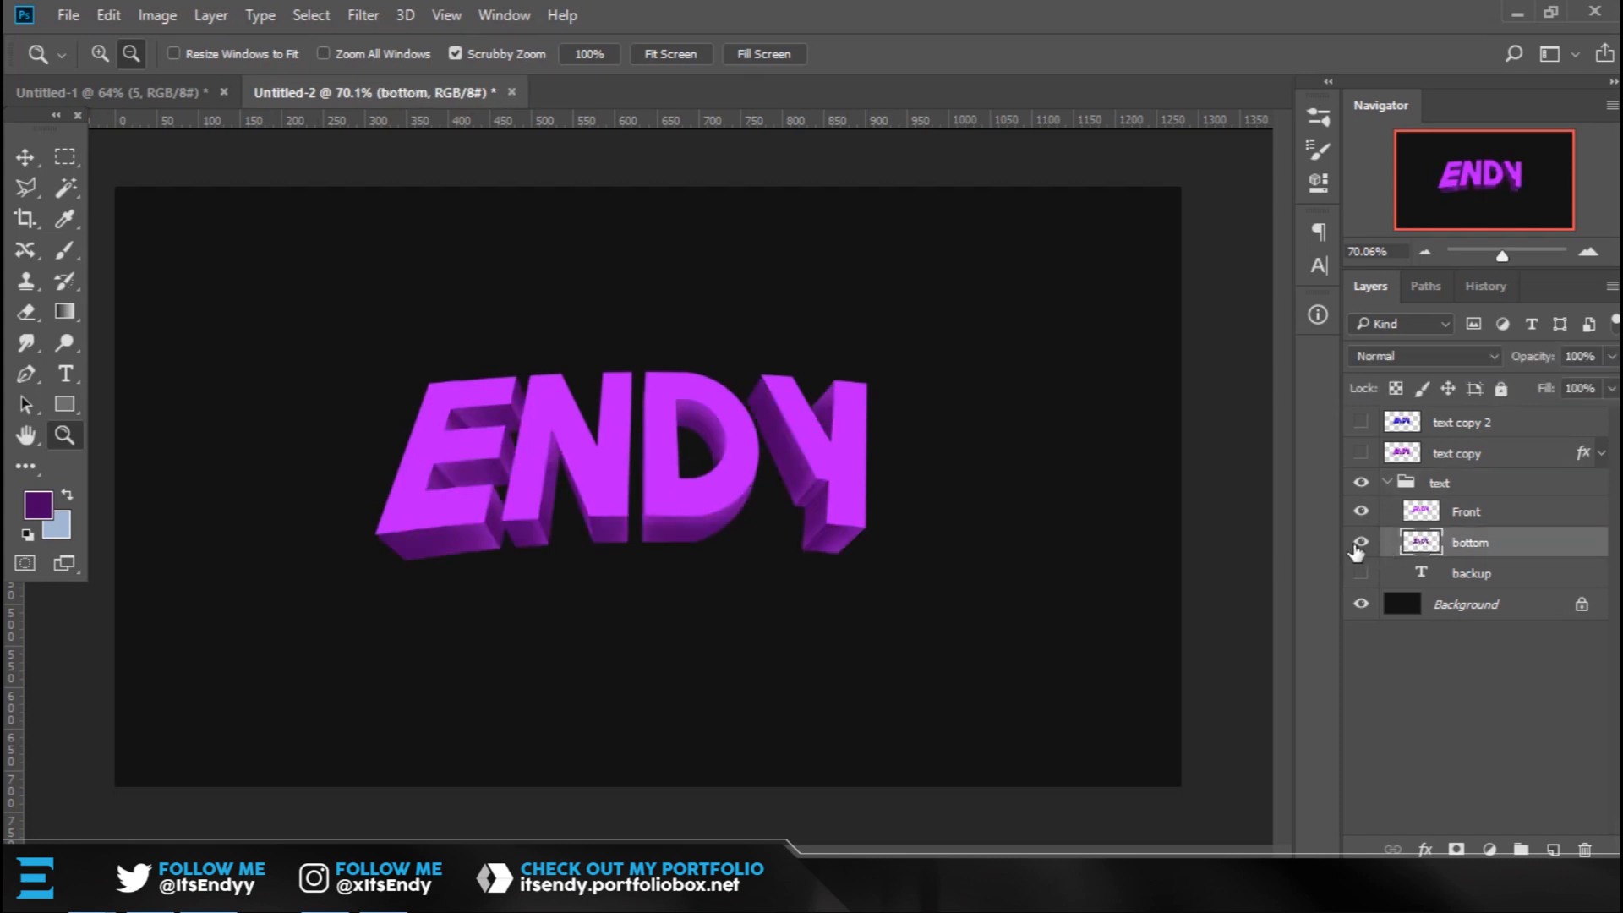
{"action": "left_click_drag", "start_coordinate": [689, 496], "coordinate": [837, 458]}
{"action": "left_click_drag", "start_coordinate": [836, 463], "coordinate": [888, 492]}
{"action": "left_click_drag", "start_coordinate": [729, 606], "coordinate": [1091, 523]}
{"action": "left_click_drag", "start_coordinate": [848, 300], "coordinate": [691, 497]}
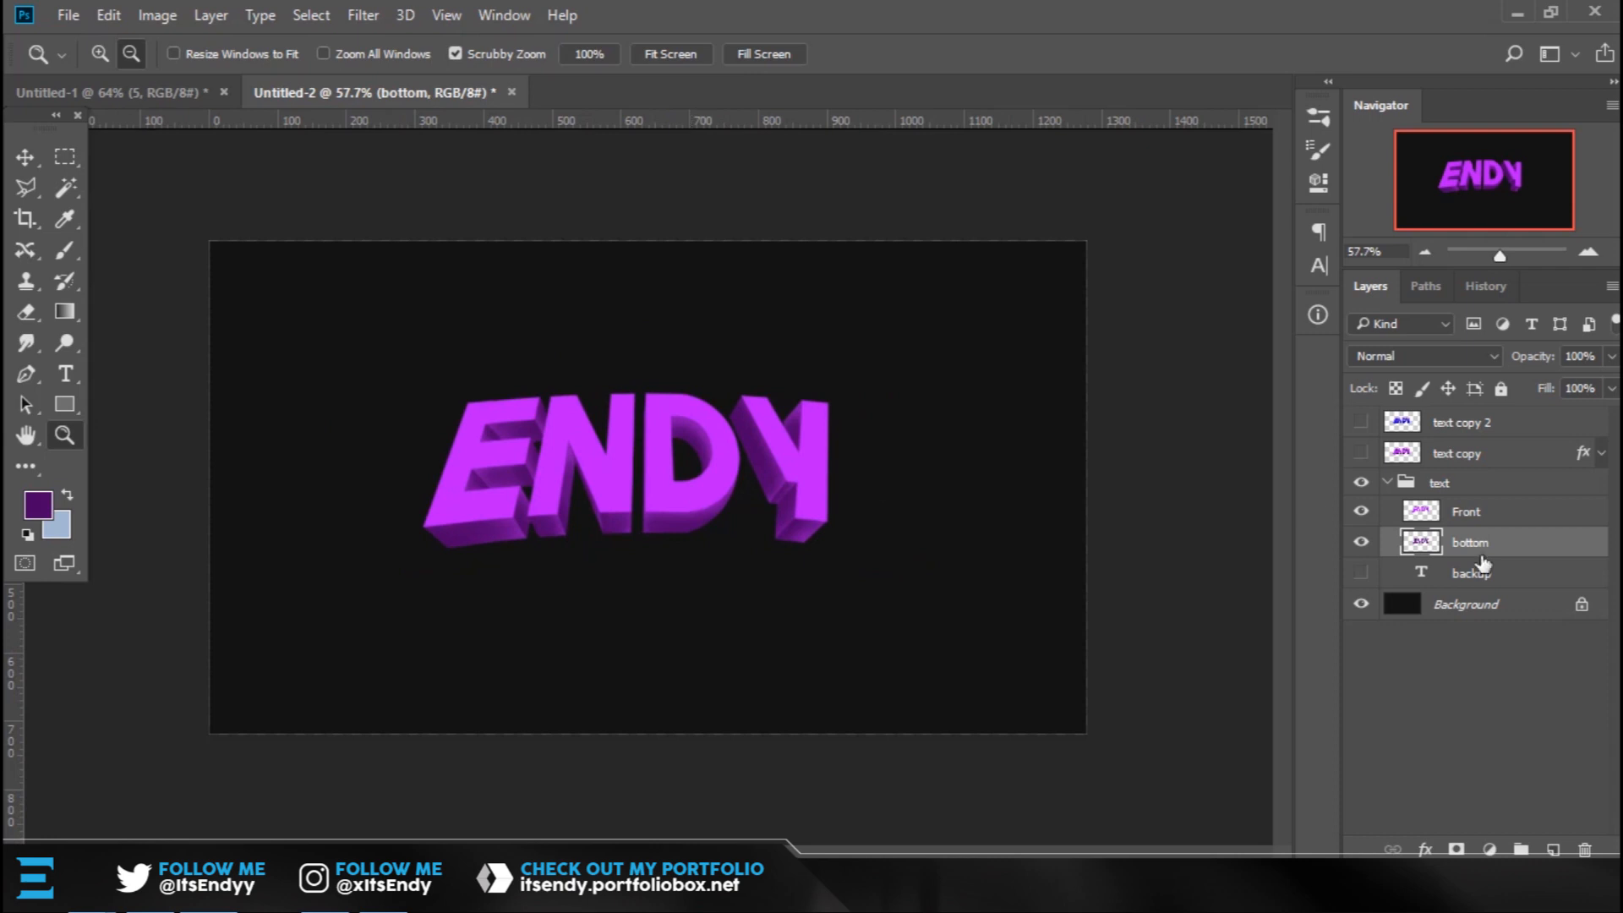
Show text copy and text copy 2 again in turn to review the styling stages, and collapse the text group.
{"action": "left_click", "coordinate": [1362, 453]}
{"action": "left_click_drag", "start_coordinate": [645, 457], "coordinate": [620, 482]}
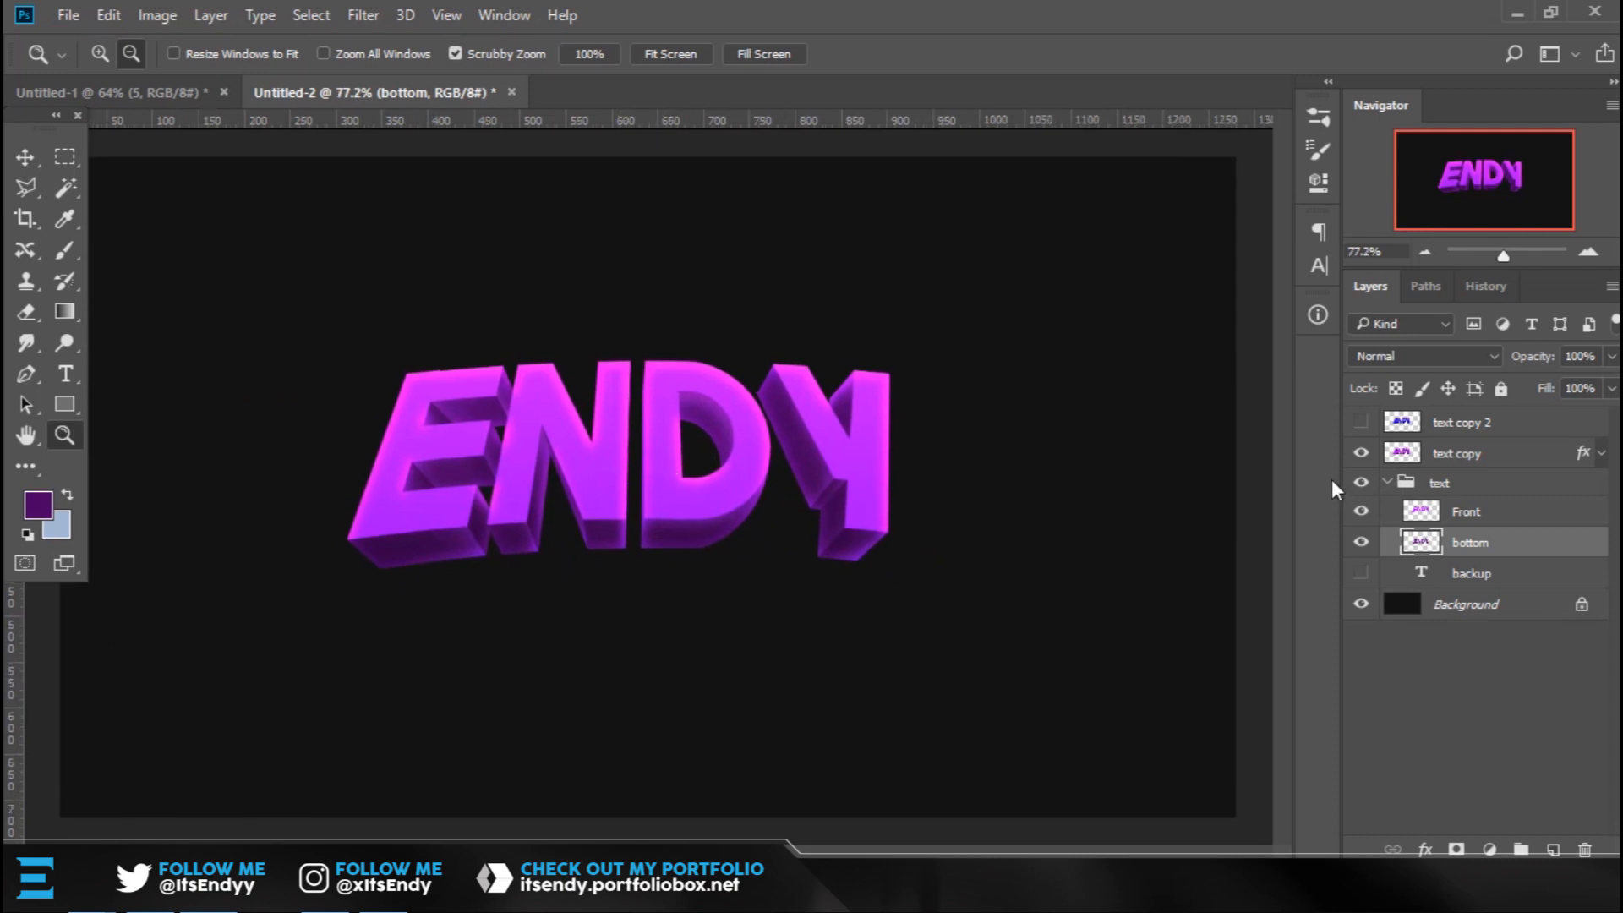
{"action": "left_click", "coordinate": [1361, 422]}
{"action": "left_click", "coordinate": [751, 526], "text": "alt"}
{"action": "left_click_drag", "start_coordinate": [750, 526], "coordinate": [779, 520]}
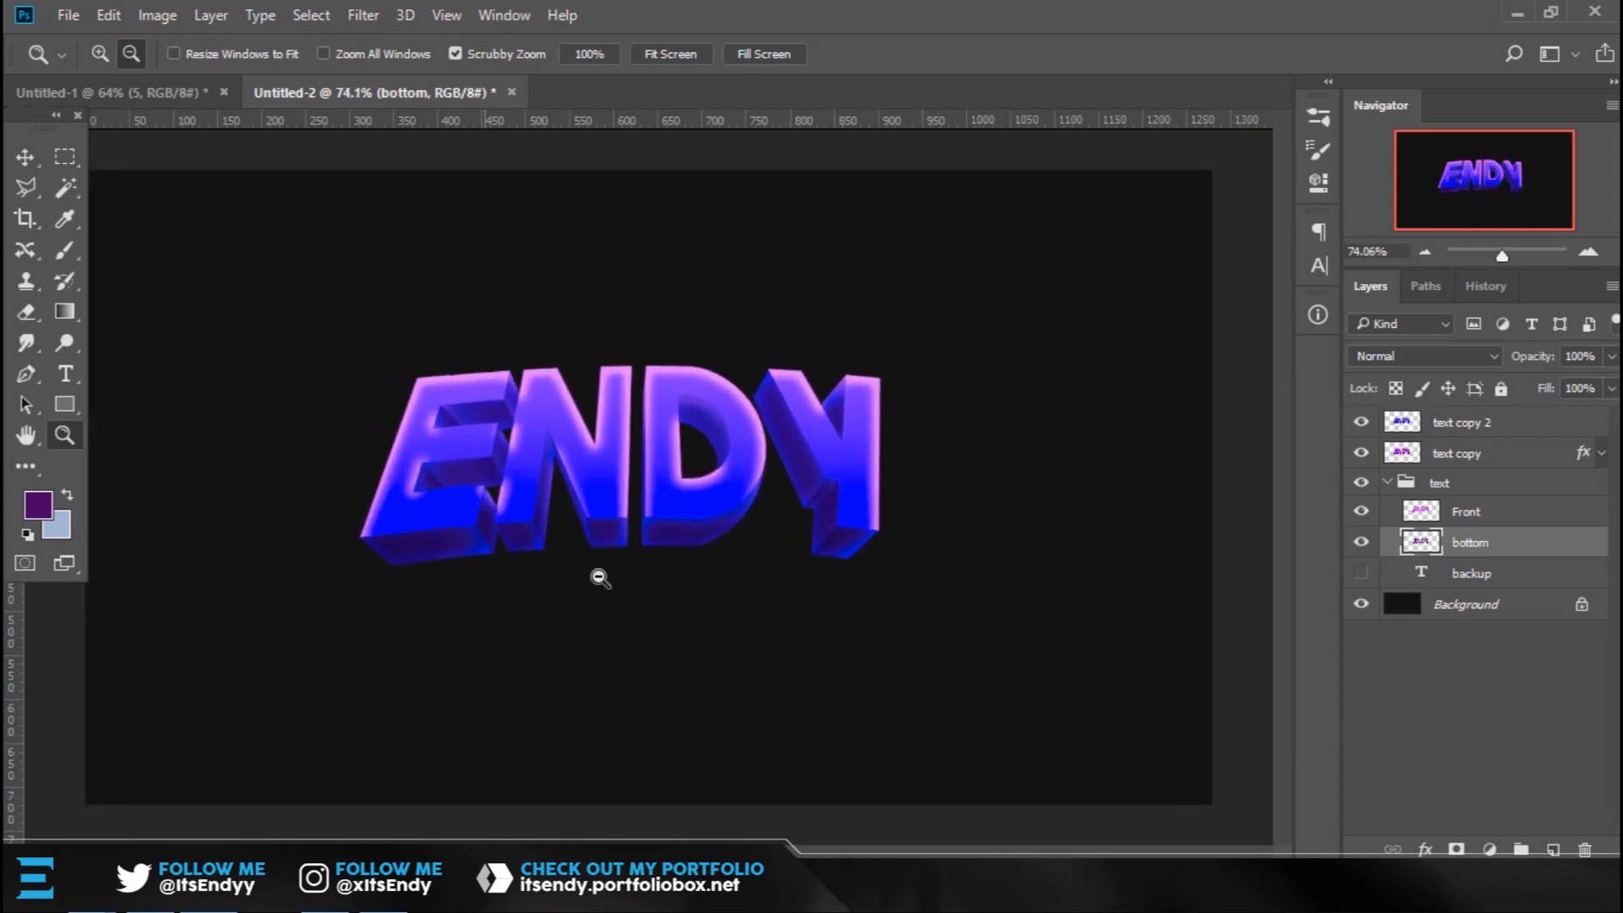
{"action": "left_click", "coordinate": [1386, 482]}
{"action": "left_click", "coordinate": [1485, 429]}
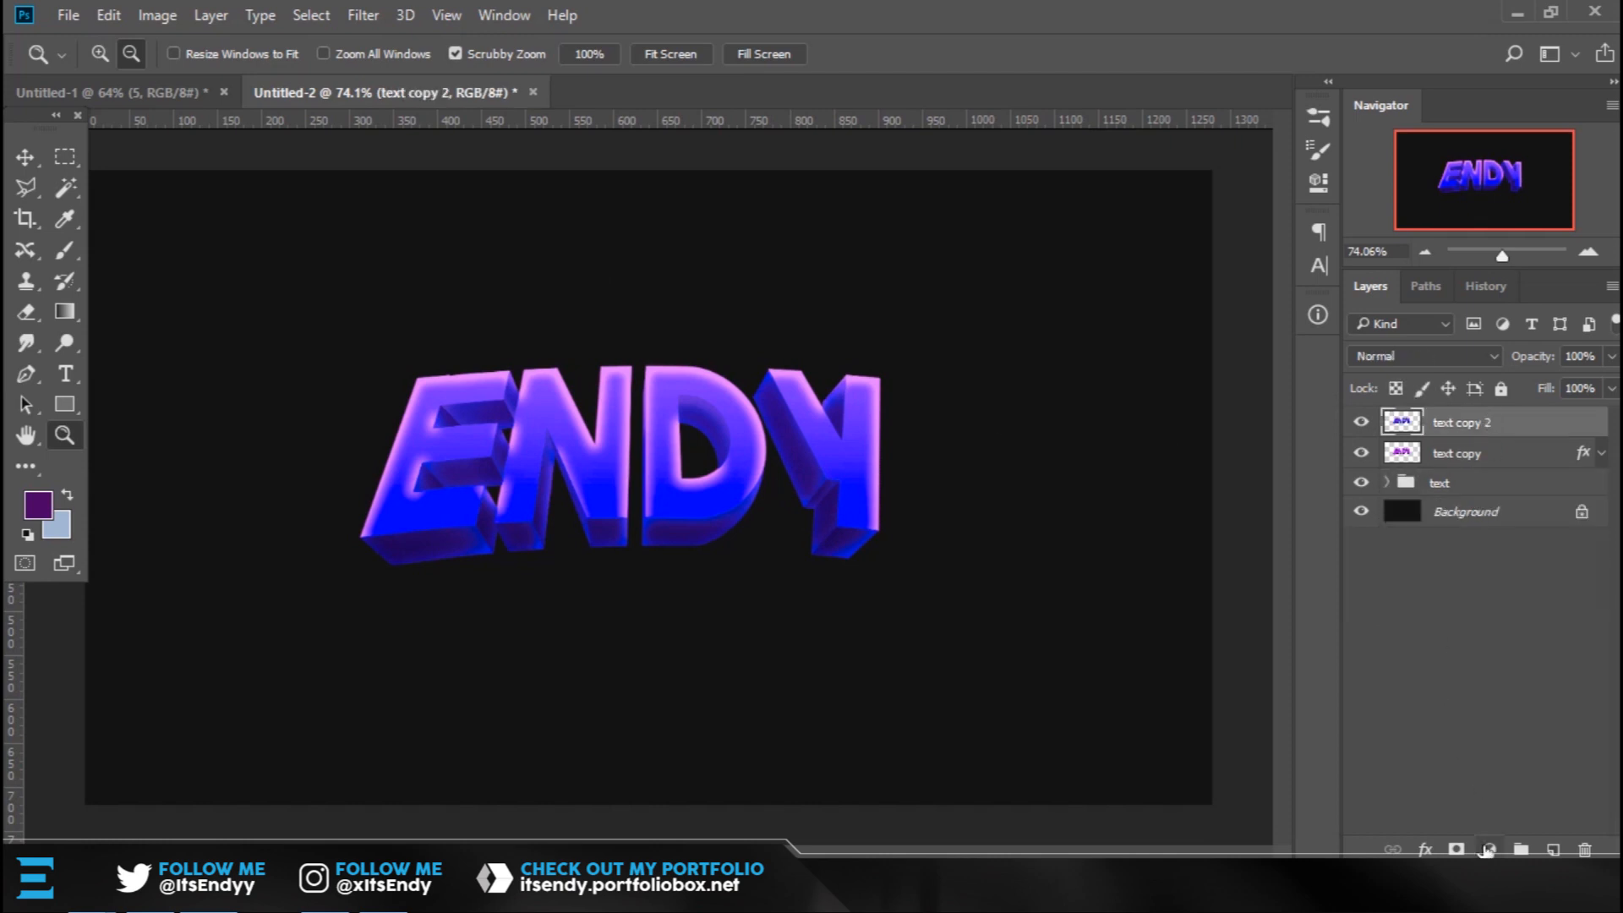
{"action": "left_click", "coordinate": [1490, 849]}
{"action": "left_click", "coordinate": [1473, 832]}
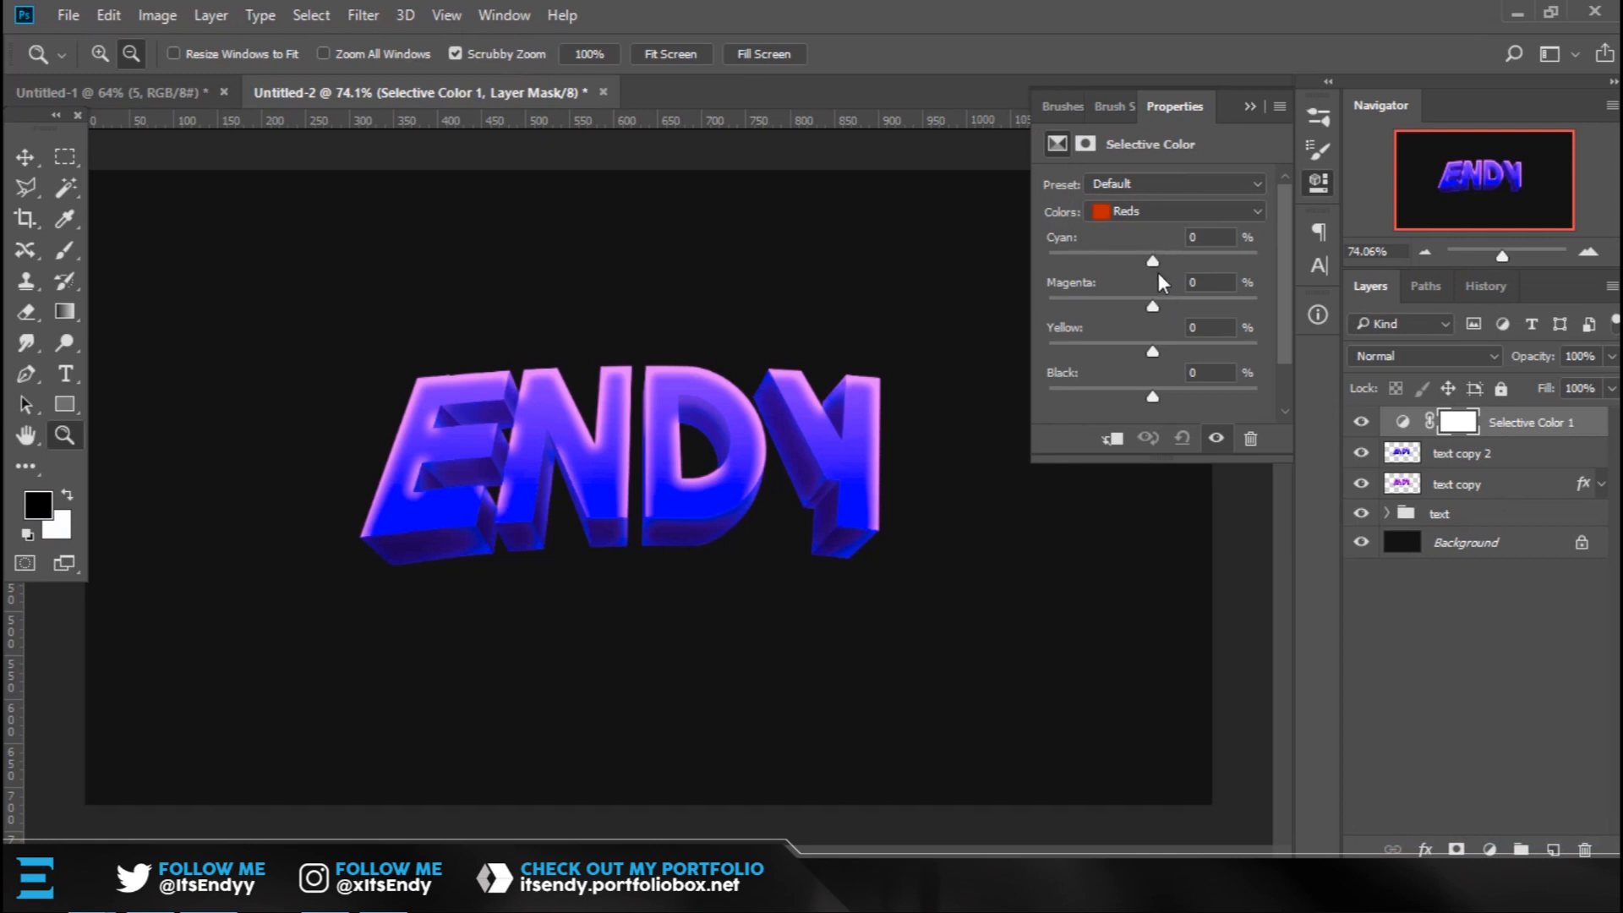
{"action": "left_click", "coordinate": [1133, 210]}
{"action": "left_click", "coordinate": [1139, 208]}
{"action": "left_click_drag", "start_coordinate": [1152, 260], "coordinate": [1180, 259]}
{"action": "key", "text": "ctrl+z"}
{"action": "left_click", "coordinate": [1251, 106]}
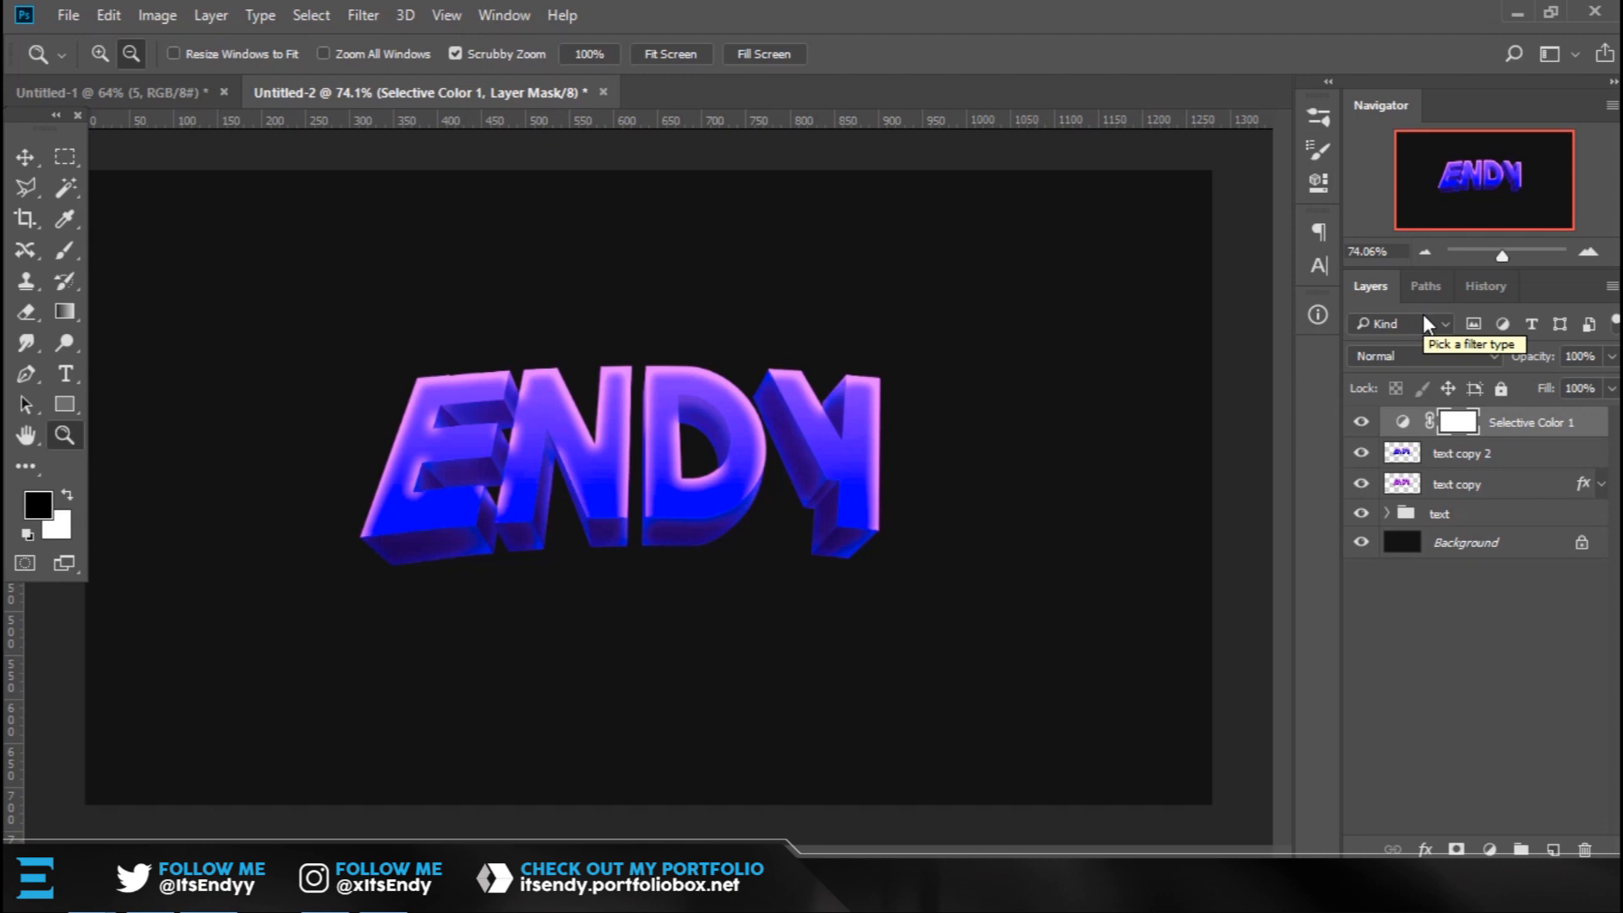
{"action": "key", "text": "Delete"}
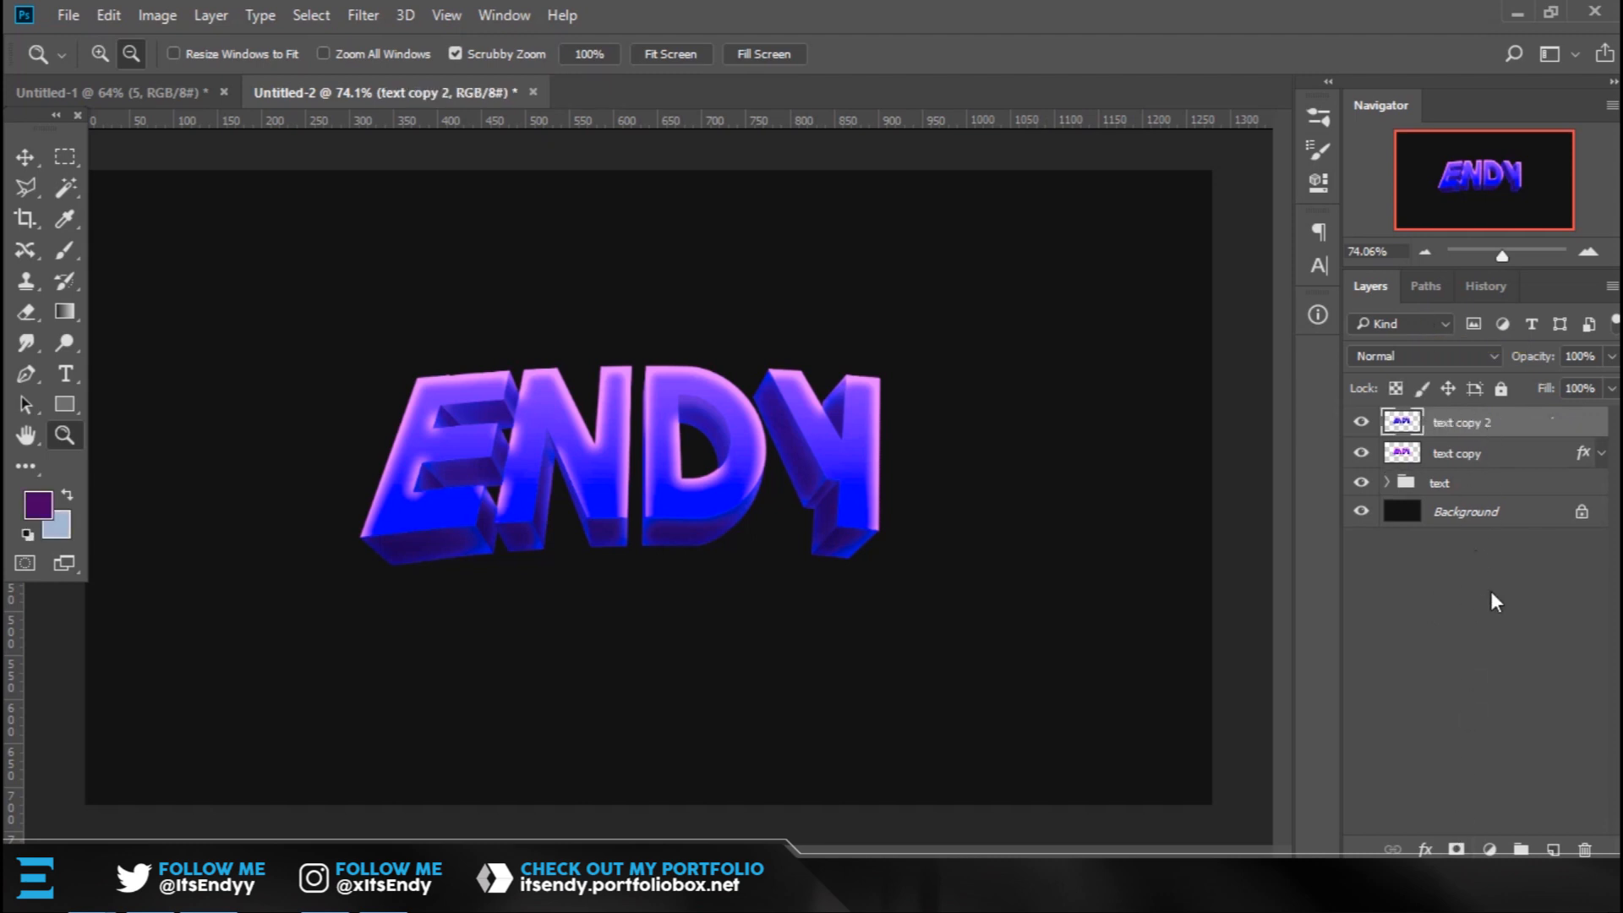
Deselect text copy 2 so that no layer is selected, and view the whole canvas.
{"action": "left_click", "coordinate": [1488, 425], "text": "ctrl"}
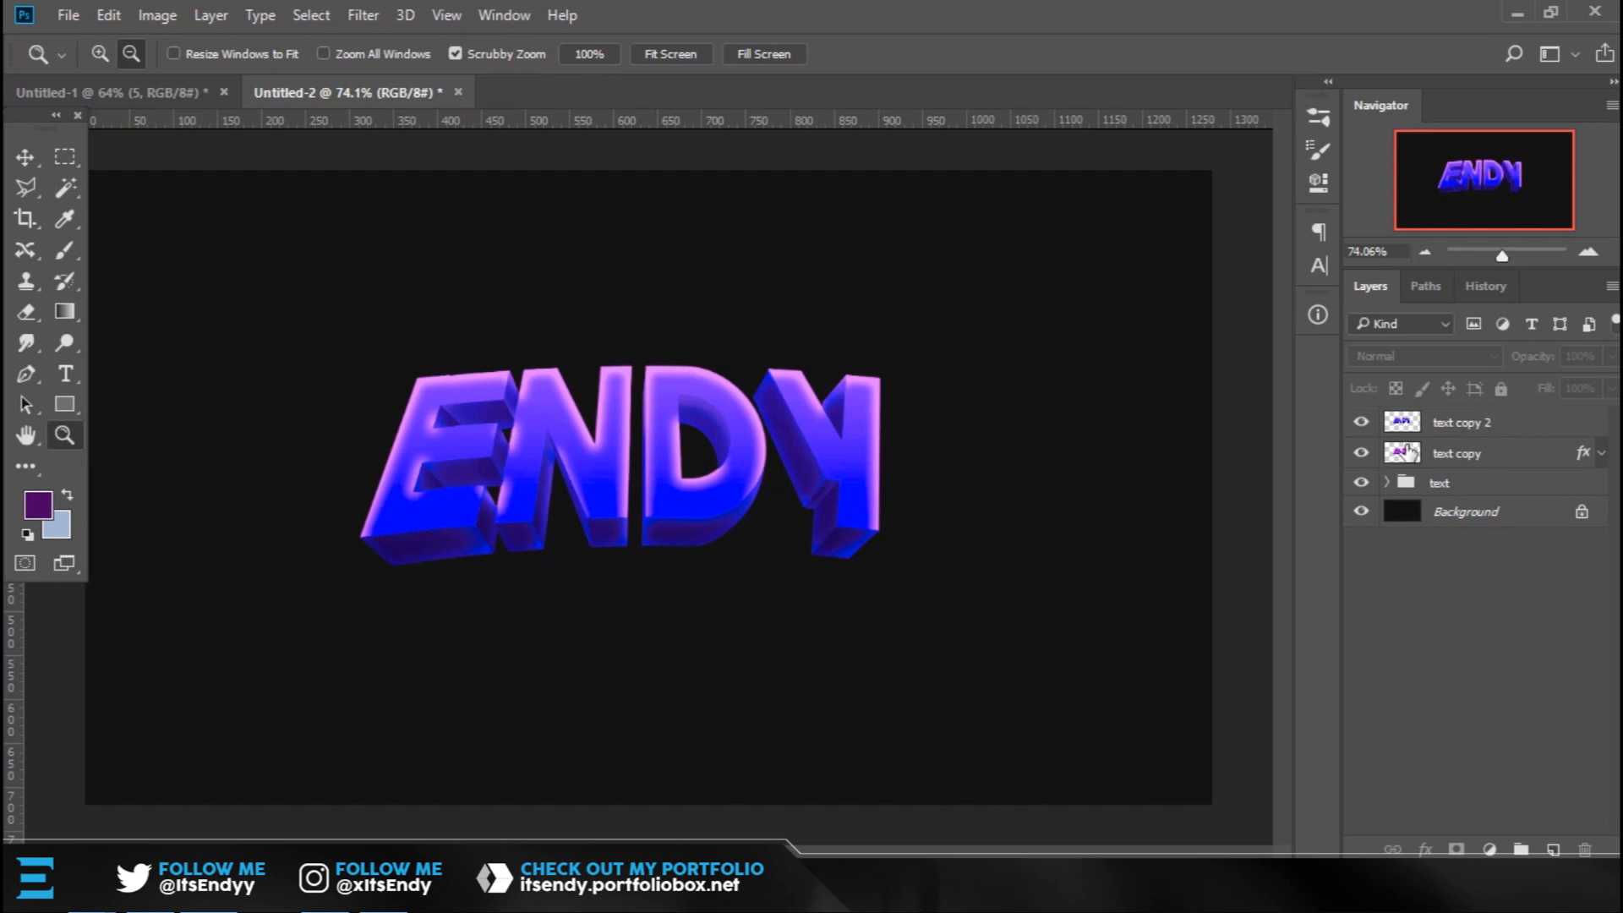
{"action": "left_click_drag", "start_coordinate": [993, 338], "coordinate": [991, 416]}
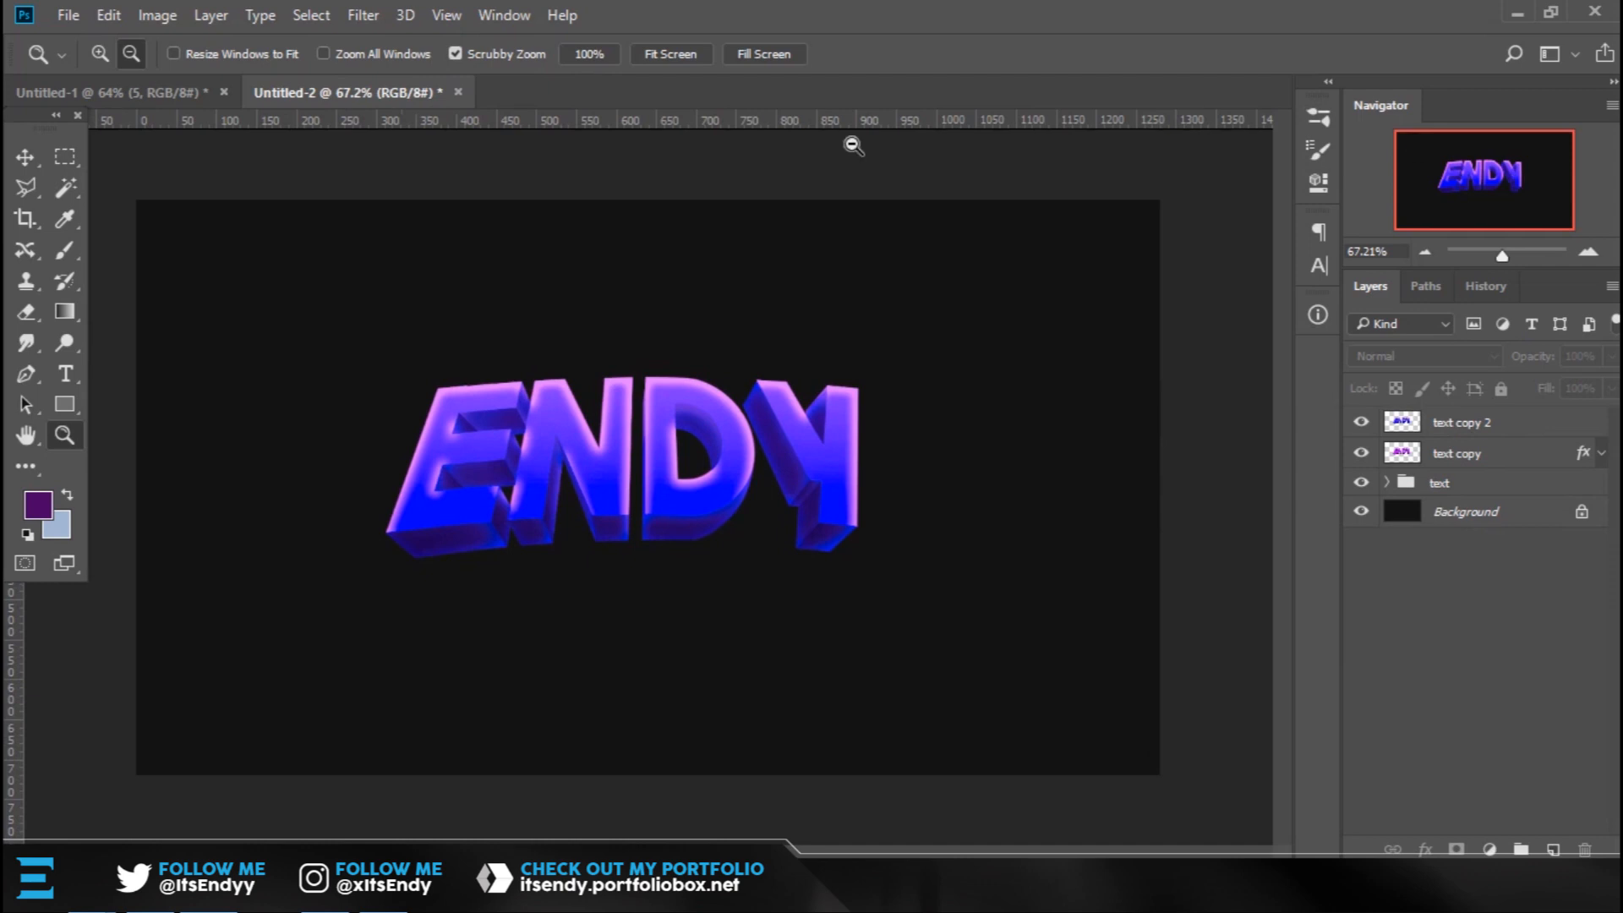